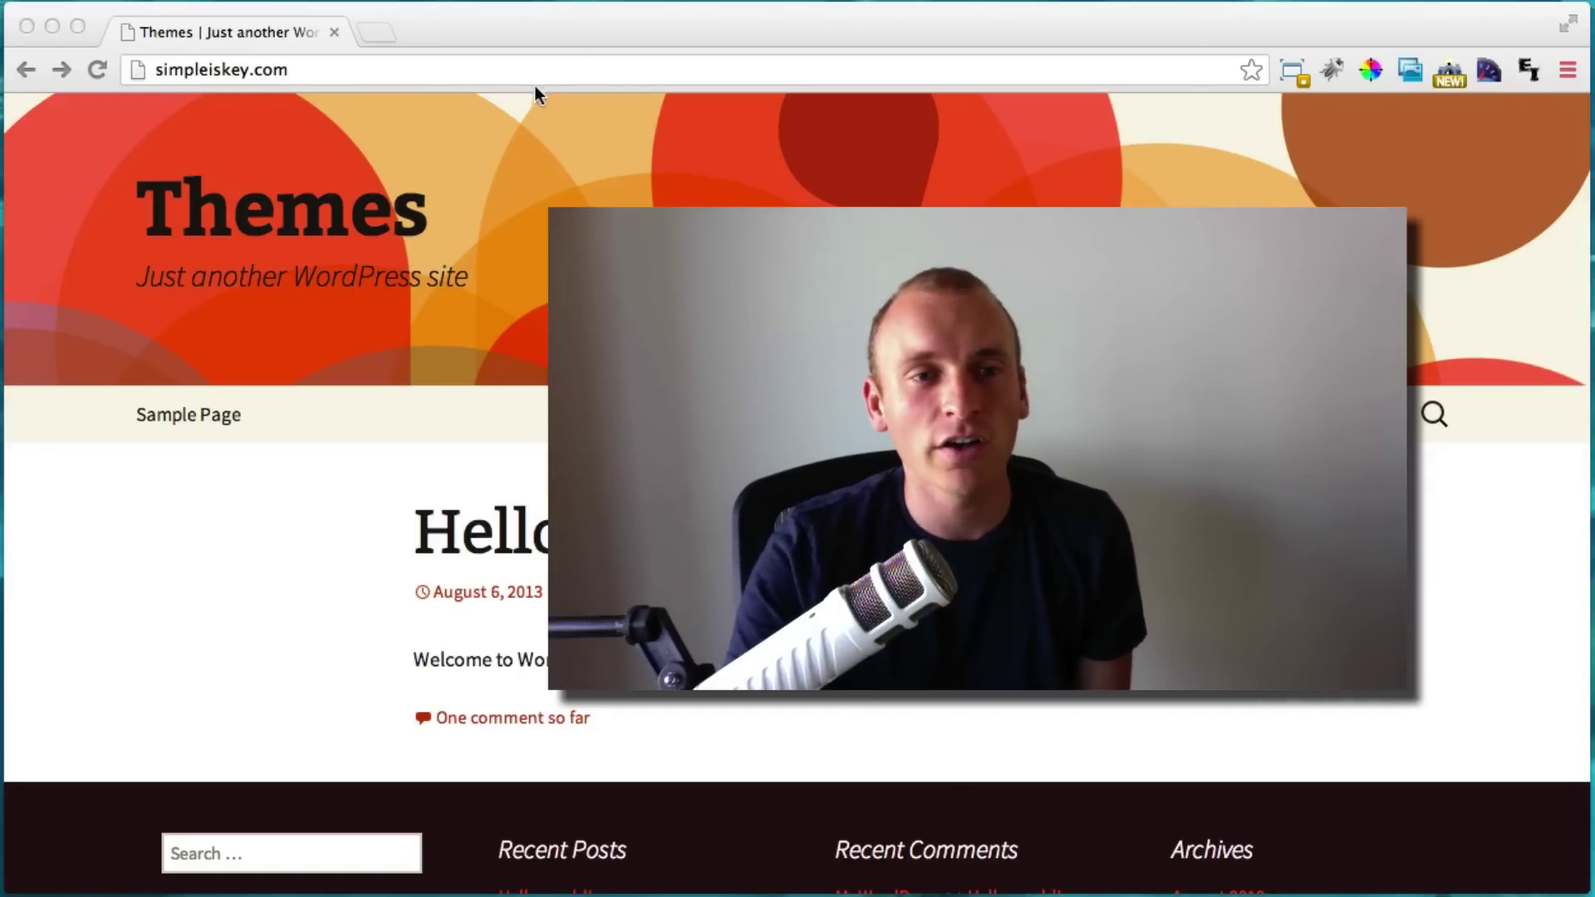
Look over the live site's front page, briefly opening and closing its search box.
click(499, 71)
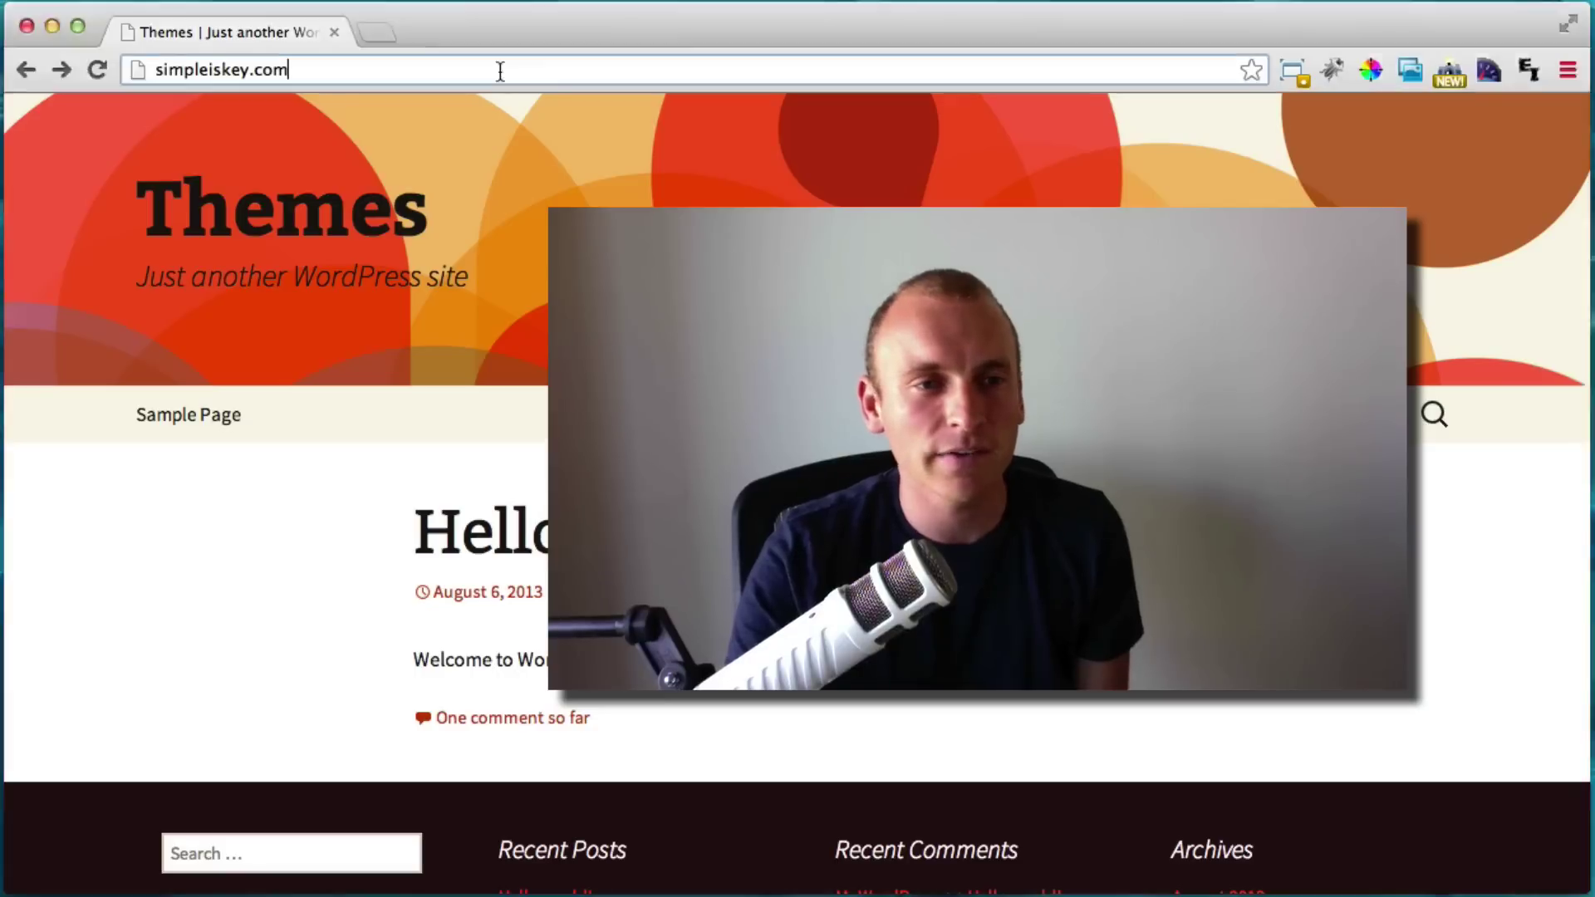
key(alt+shift+Left)
key(alt+shift+Left)
key(Right)
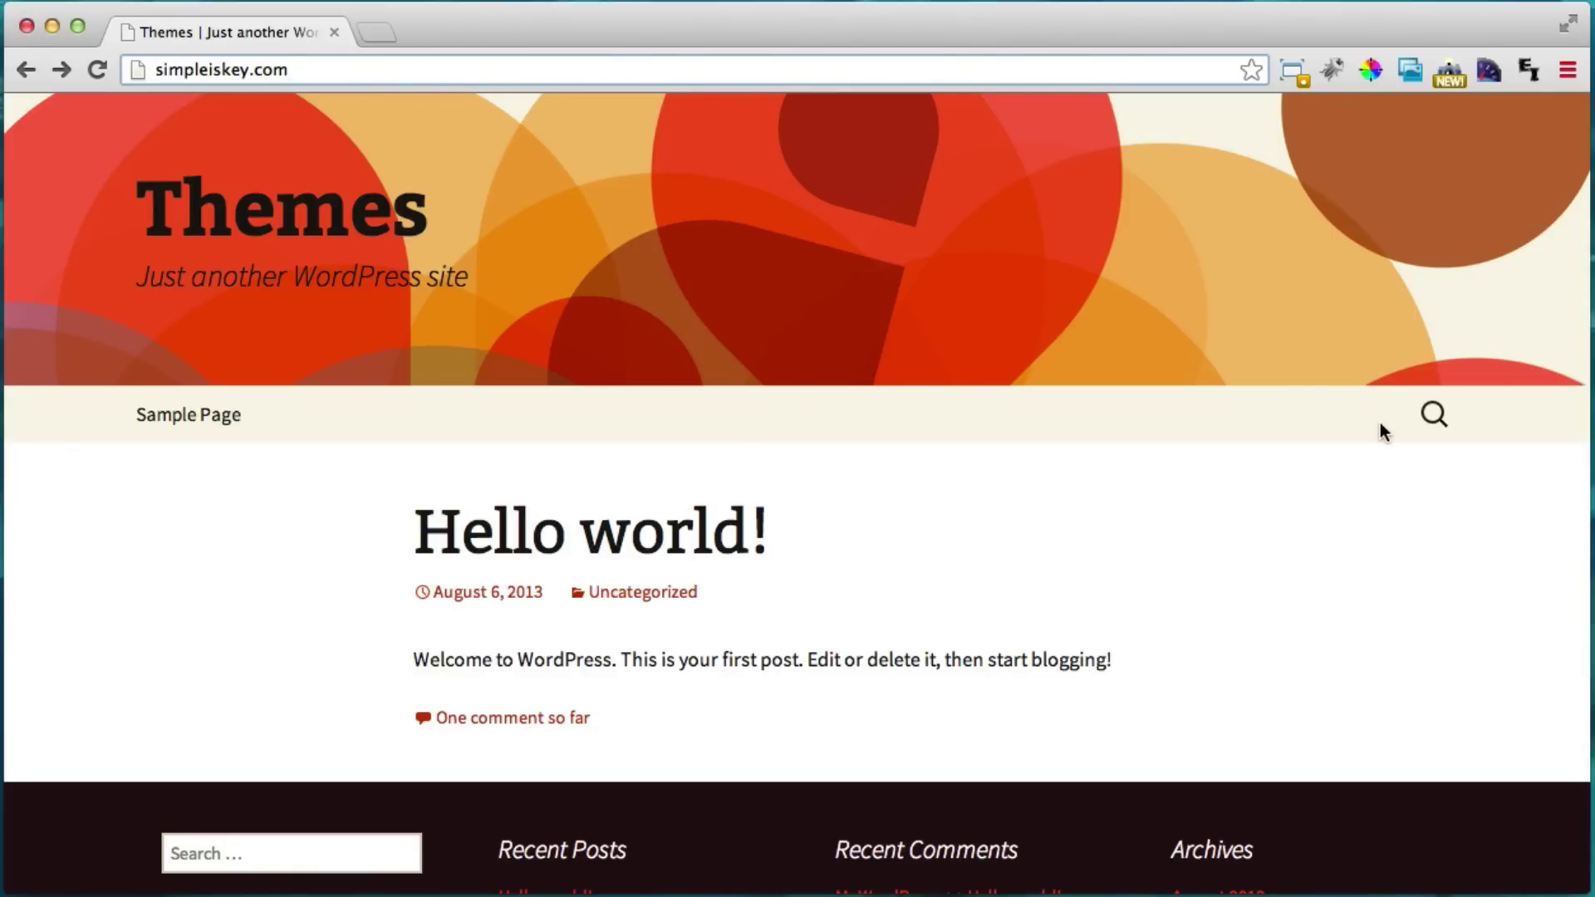
click(1435, 423)
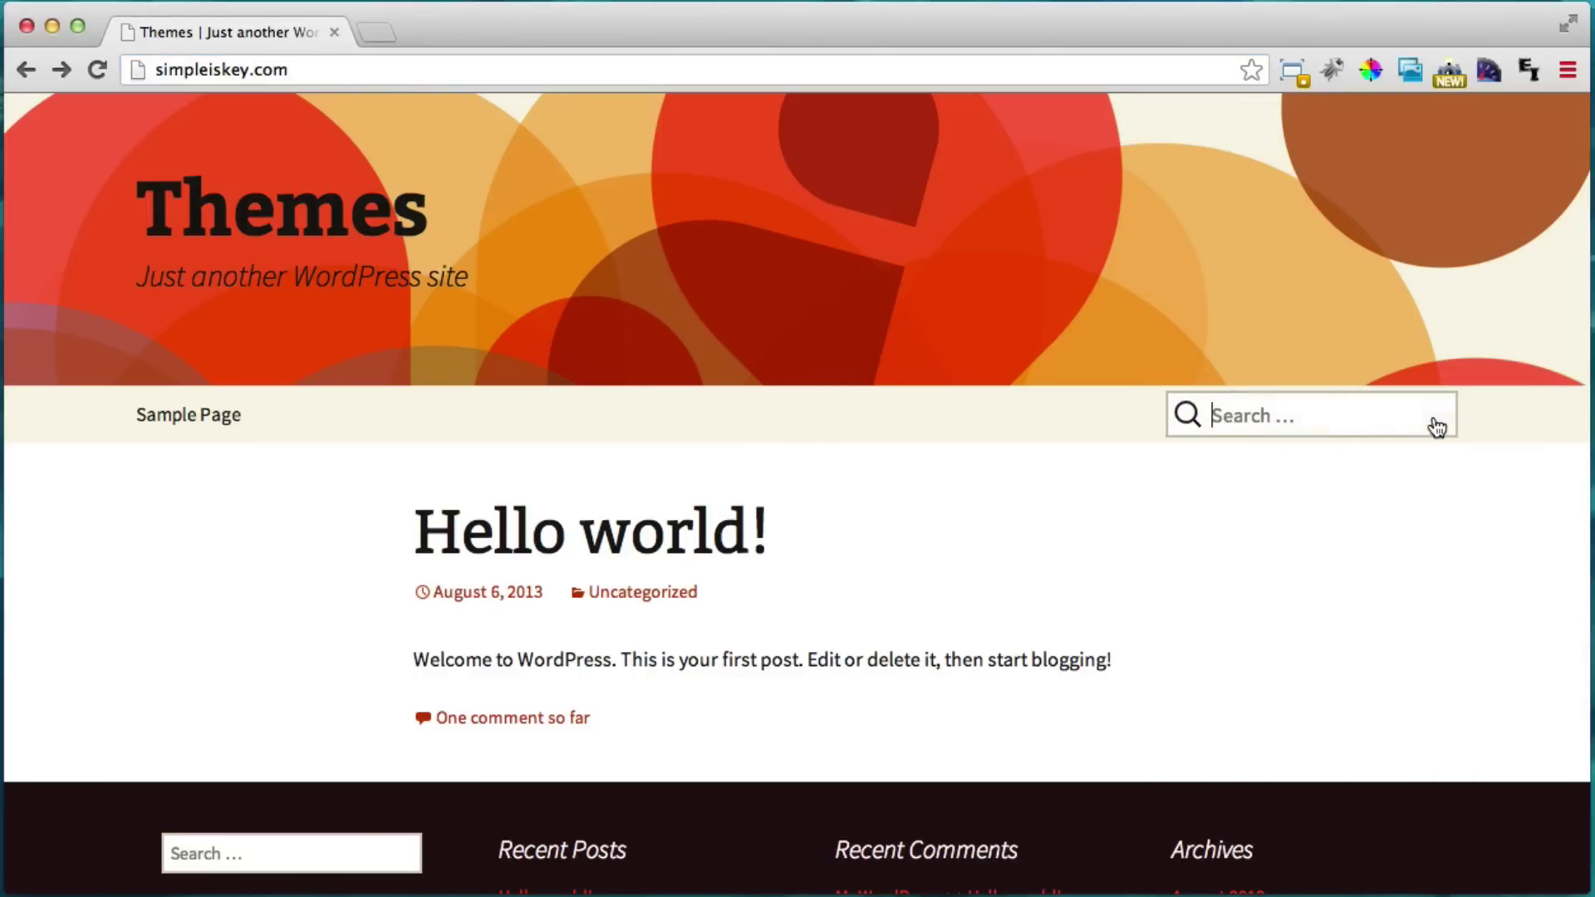
click(1312, 418)
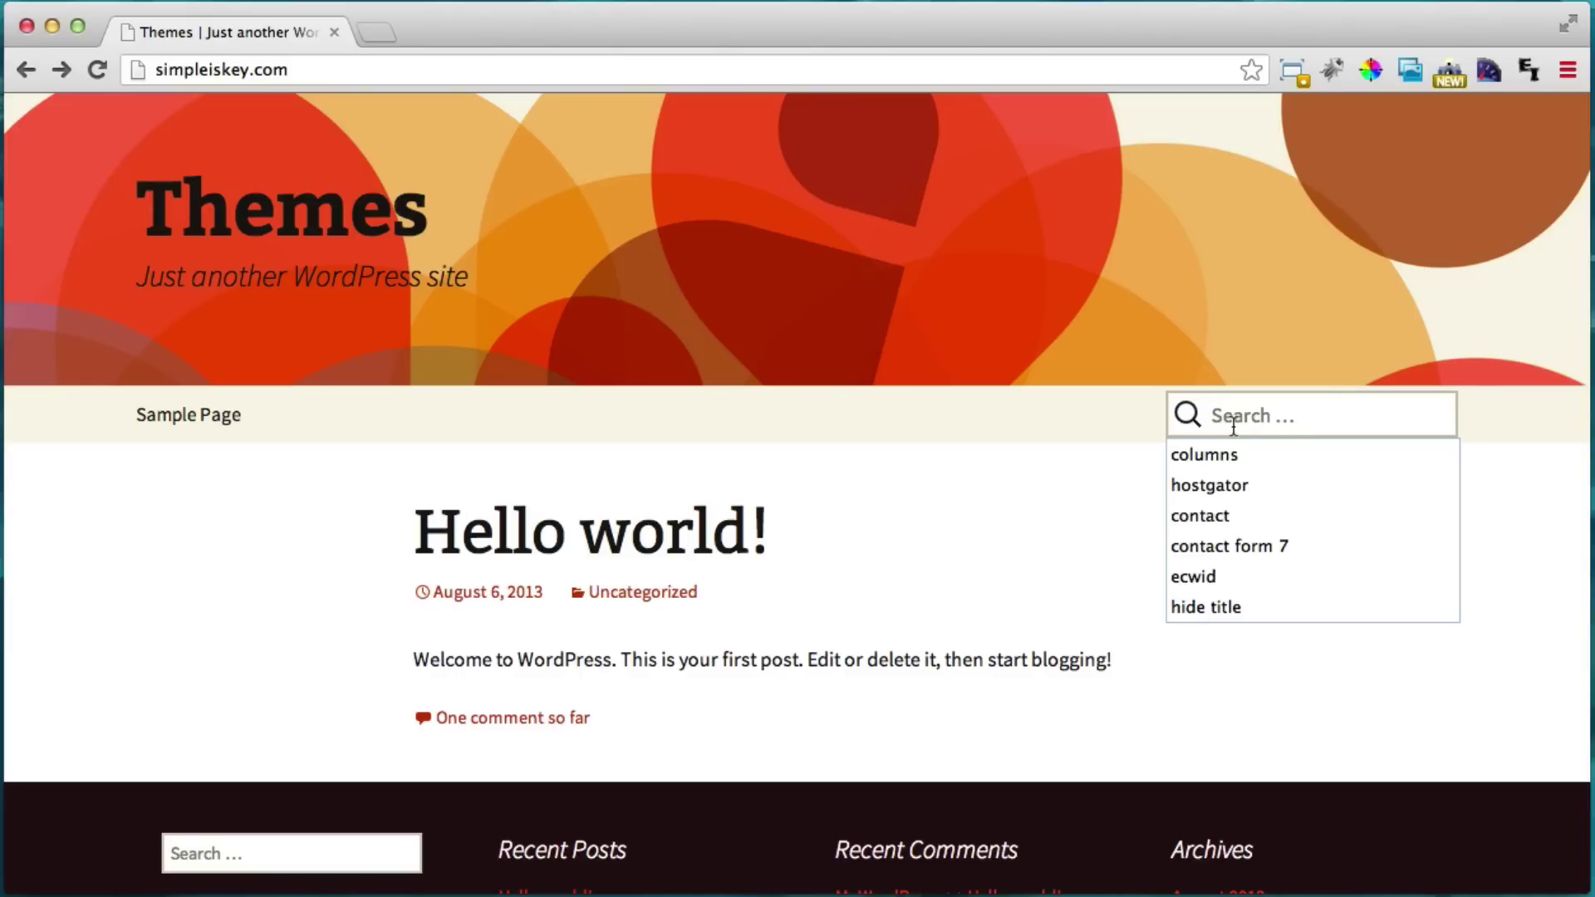
click(1090, 482)
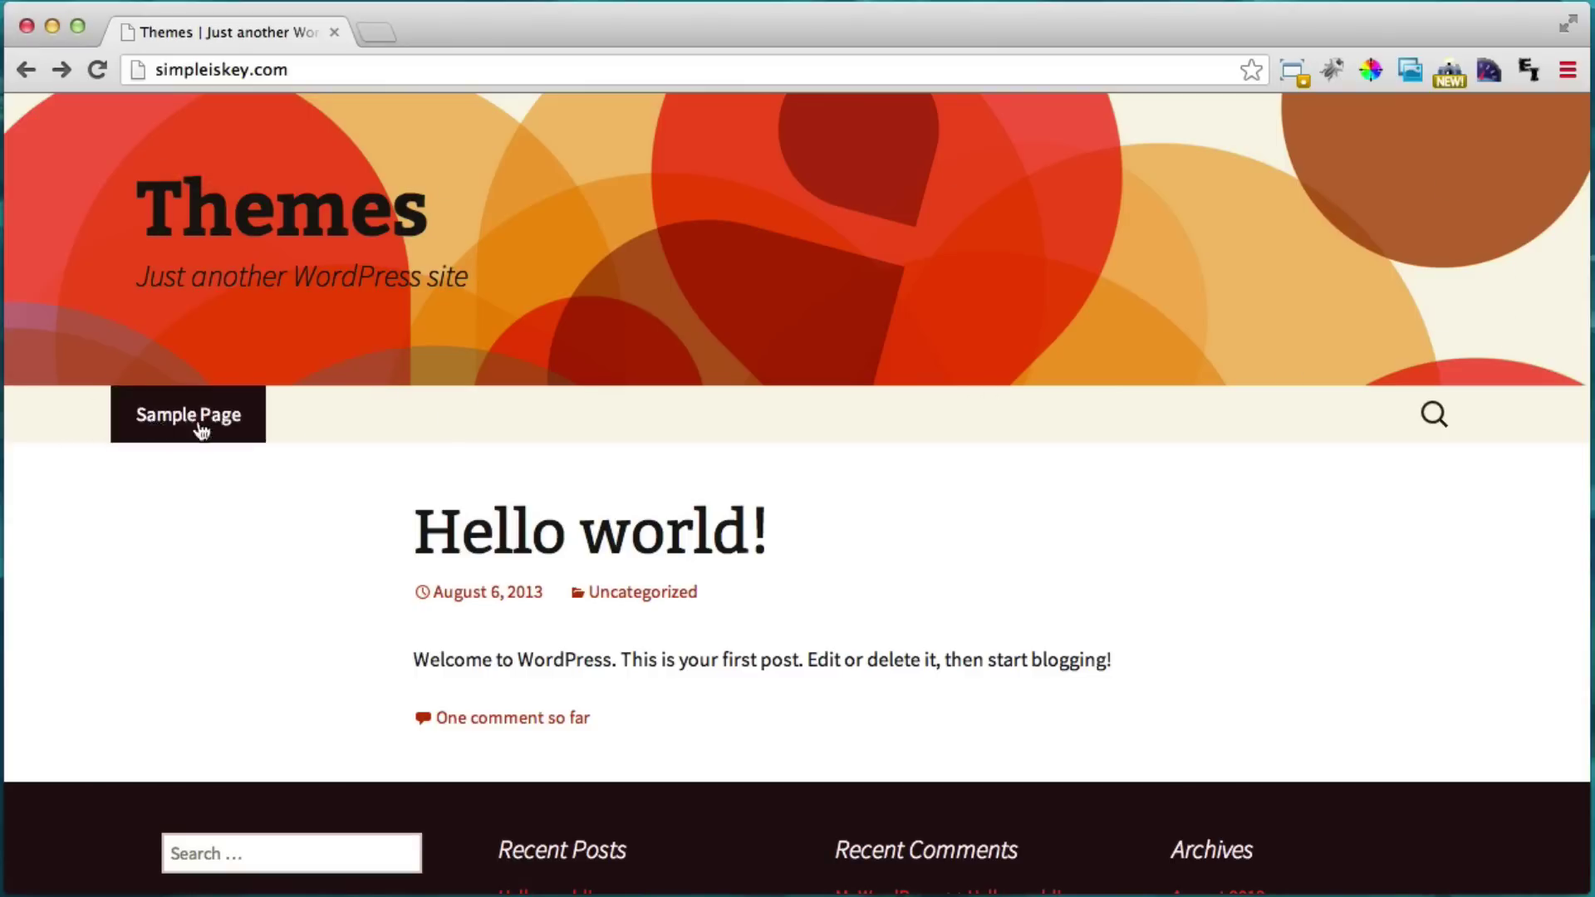
scroll(1002, 461, down, 2)
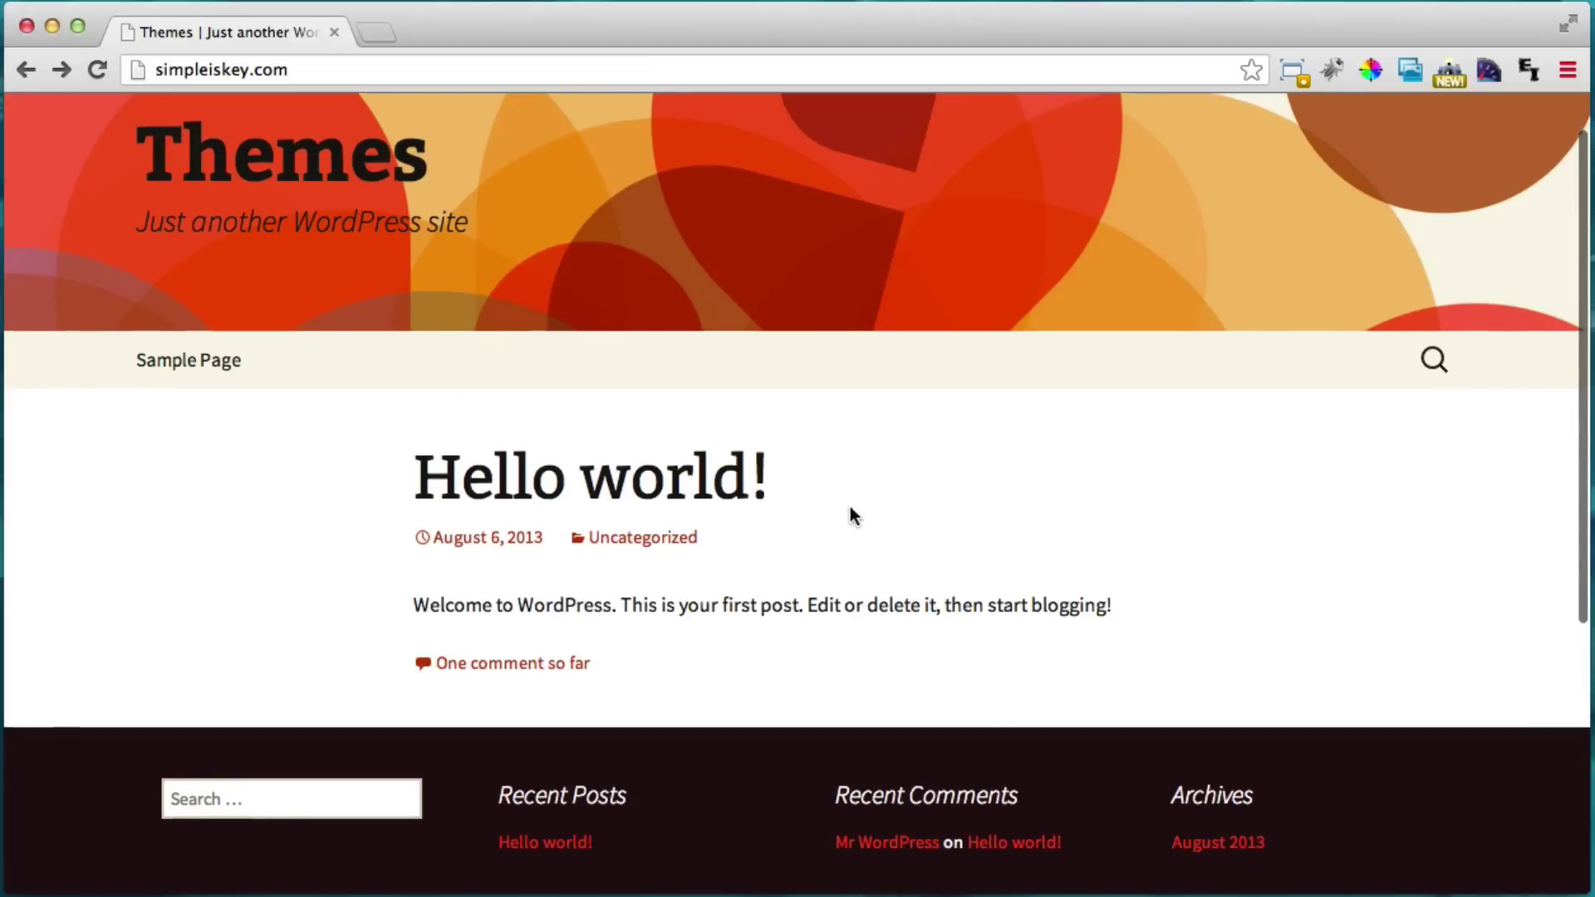
scroll(850, 506, down, 5)
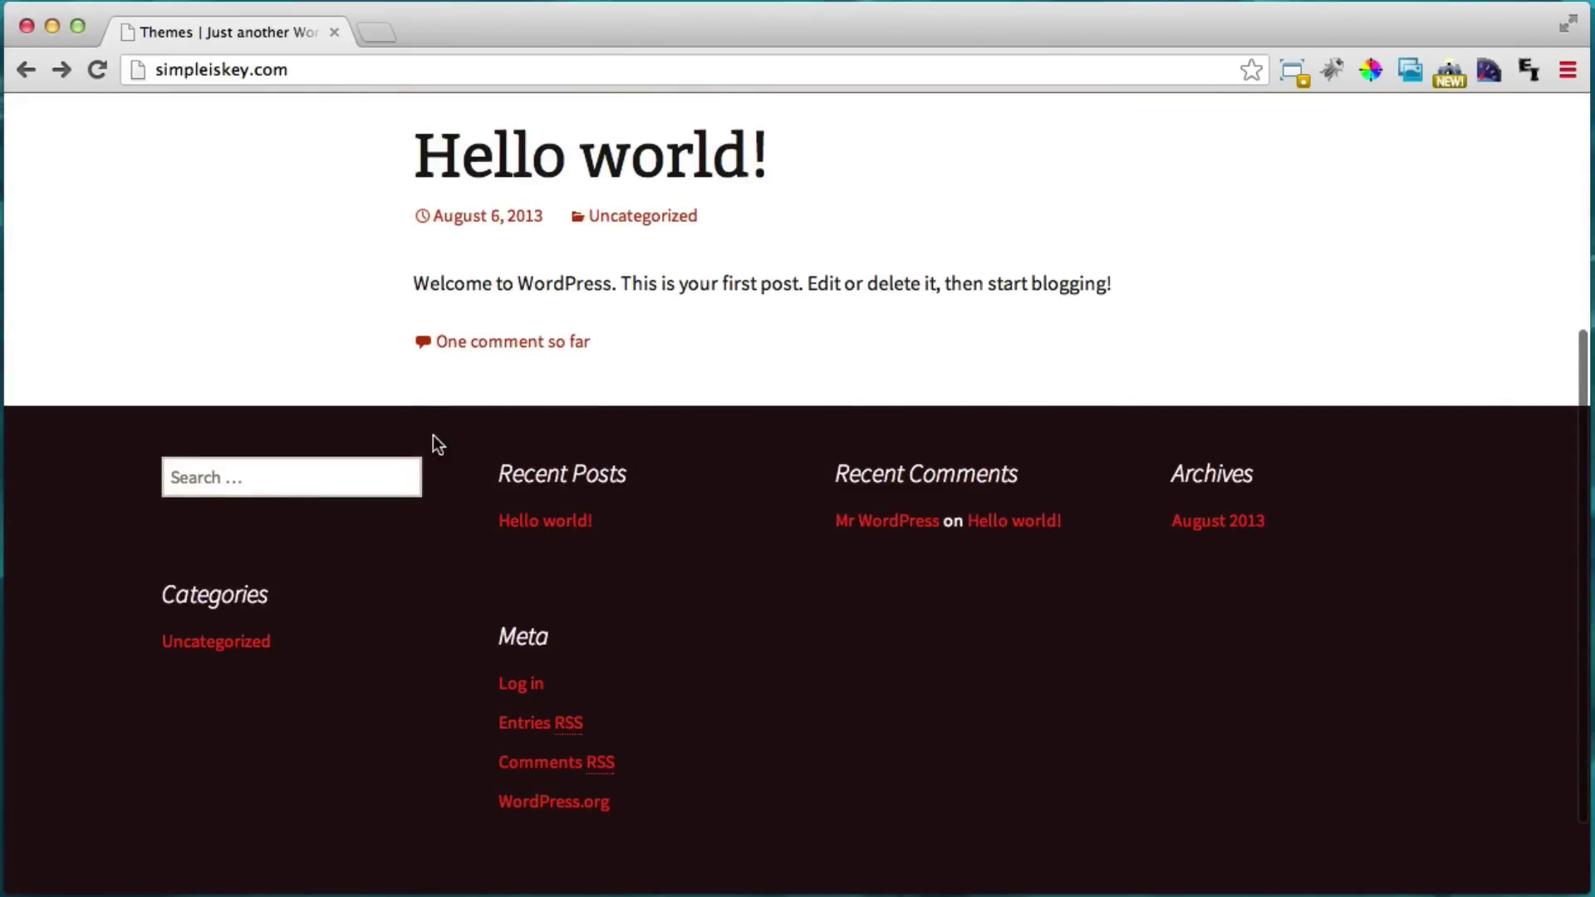
scroll(1261, 690, up, 6)
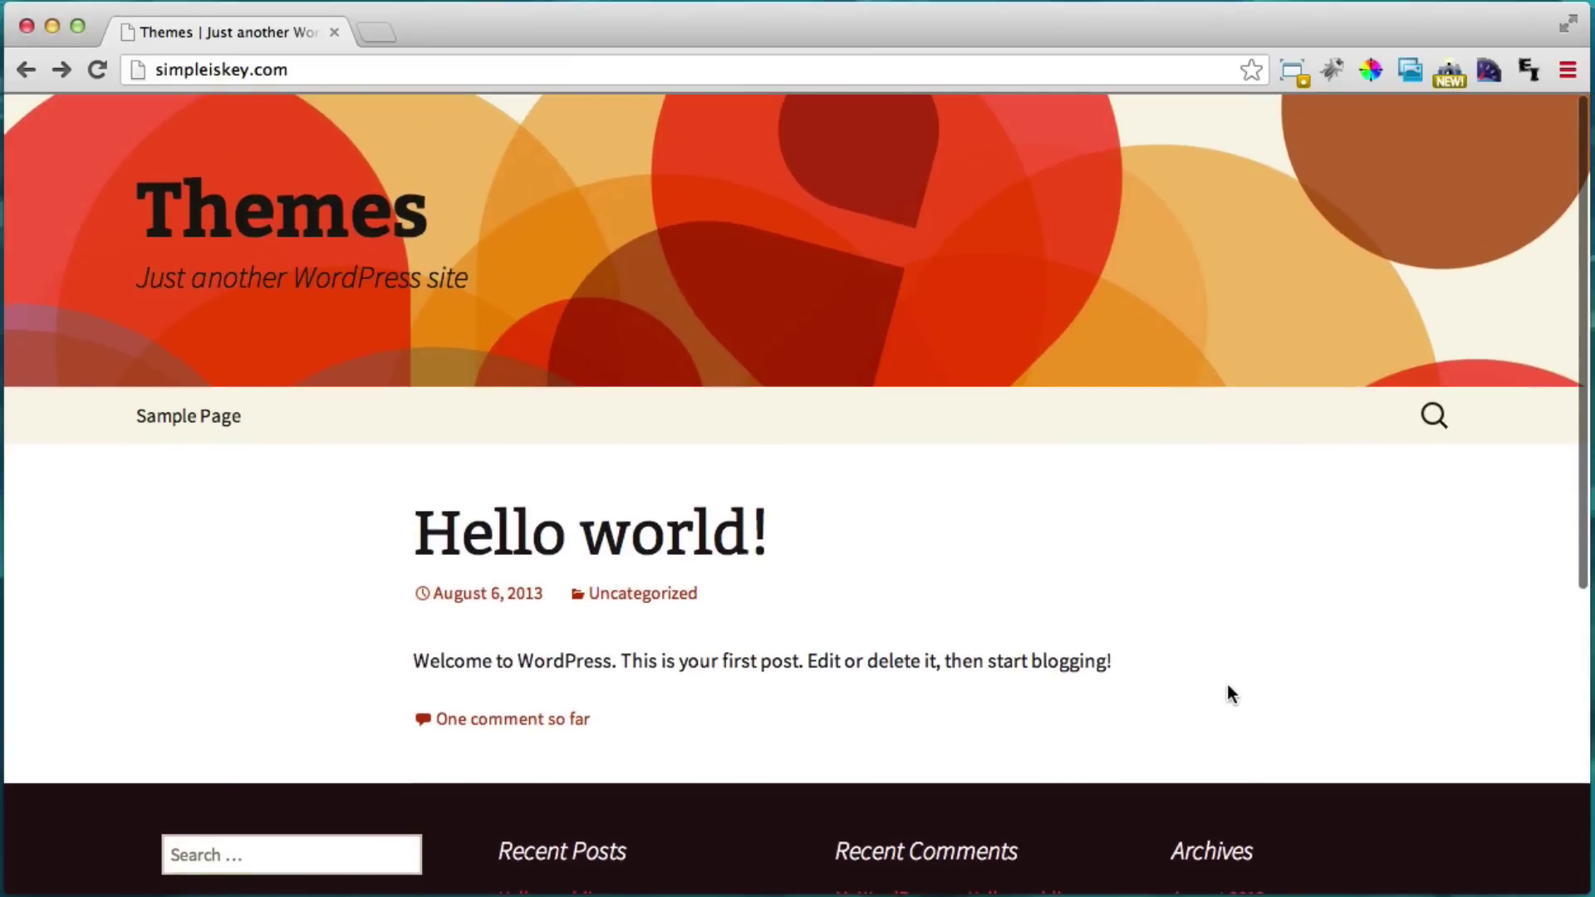
scroll(1228, 694, down, 1)
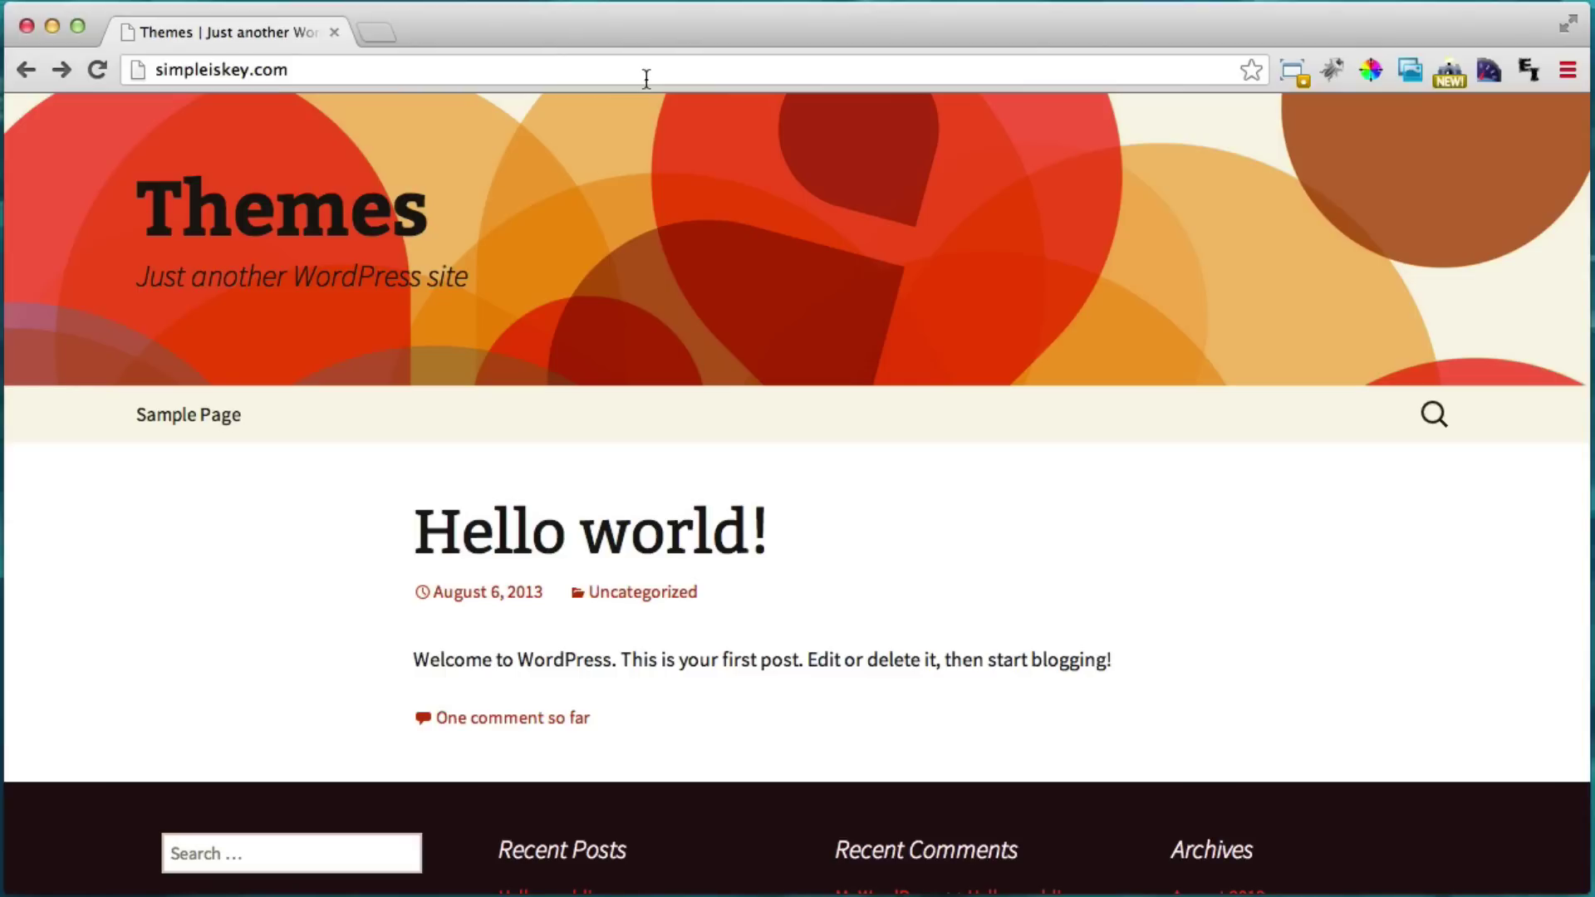
Log in at the site's /wp-admin address with the admin username and password.
click(584, 73)
click(349, 70)
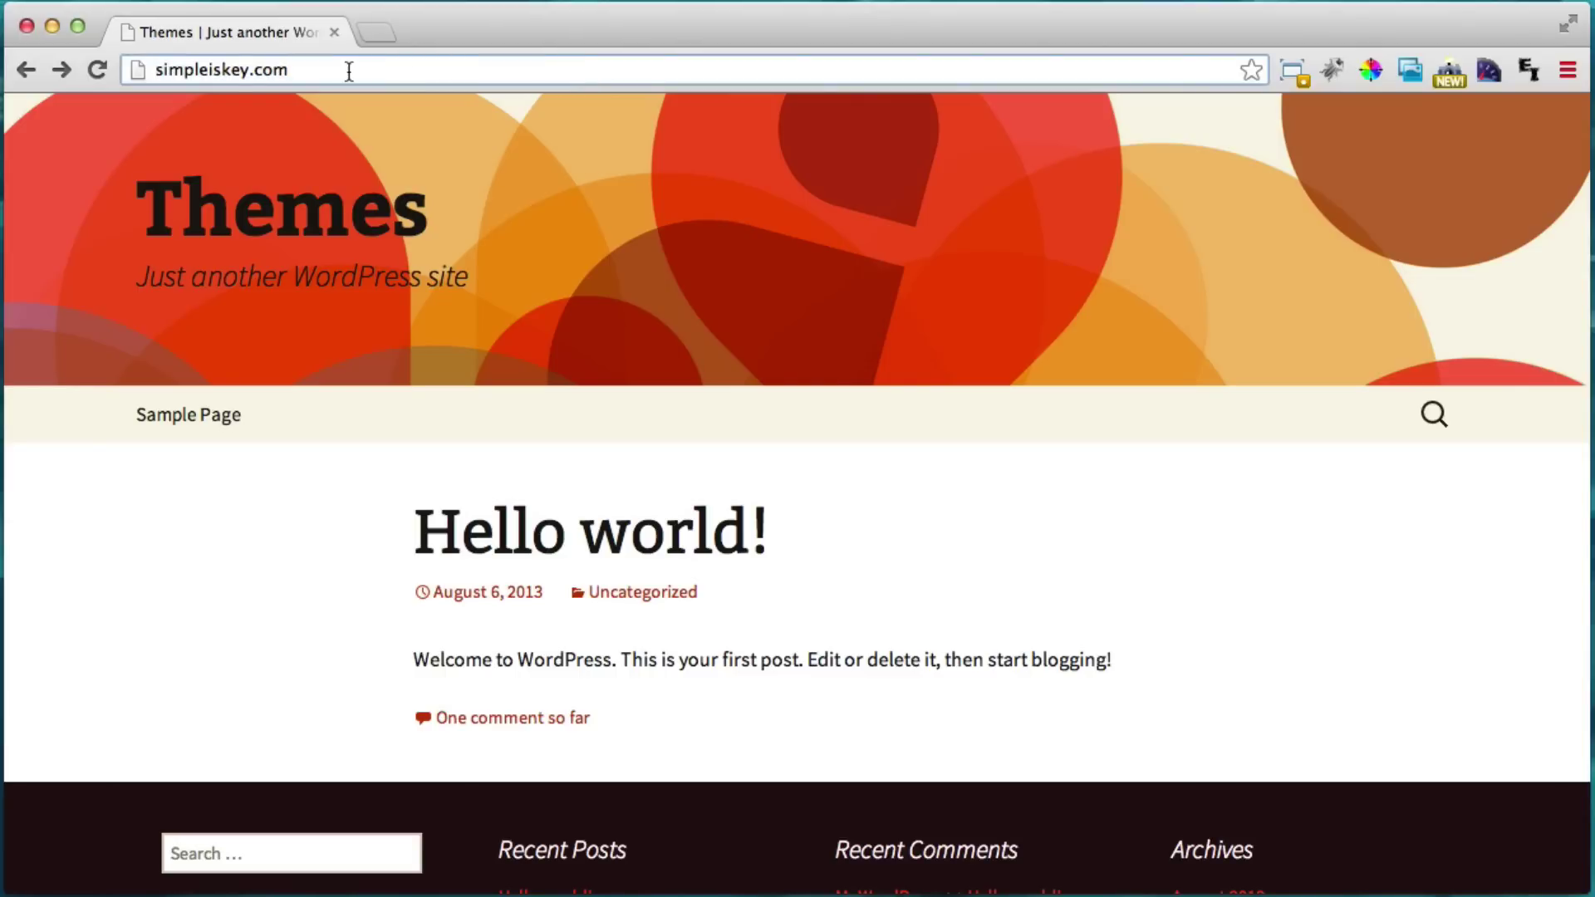
text(/wp-admin)
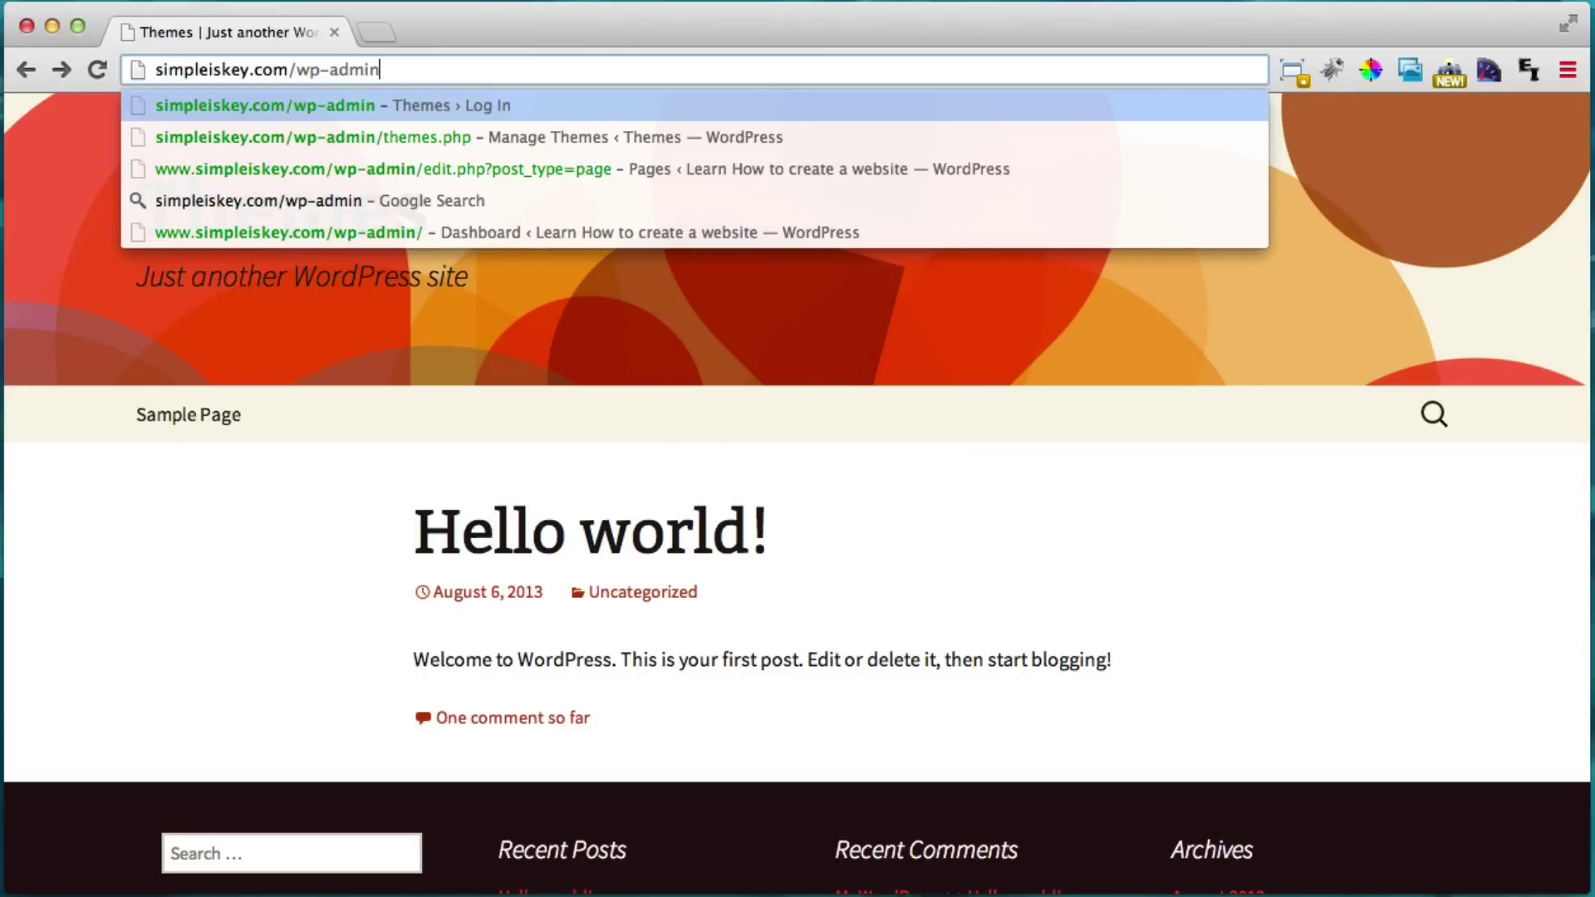
key(Return)
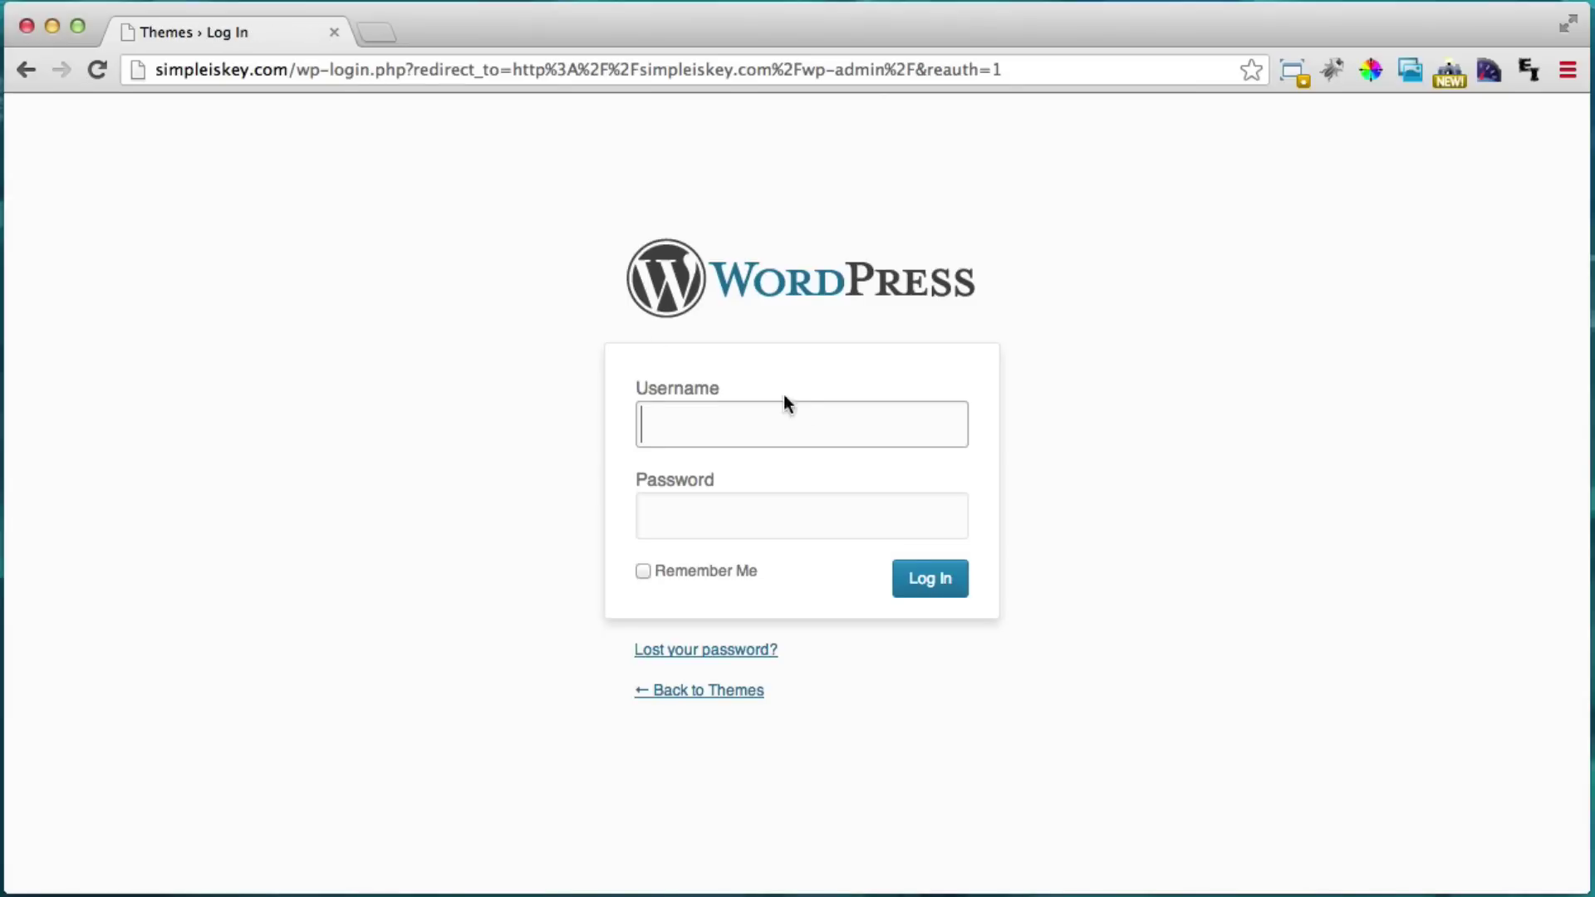
text(tyler)
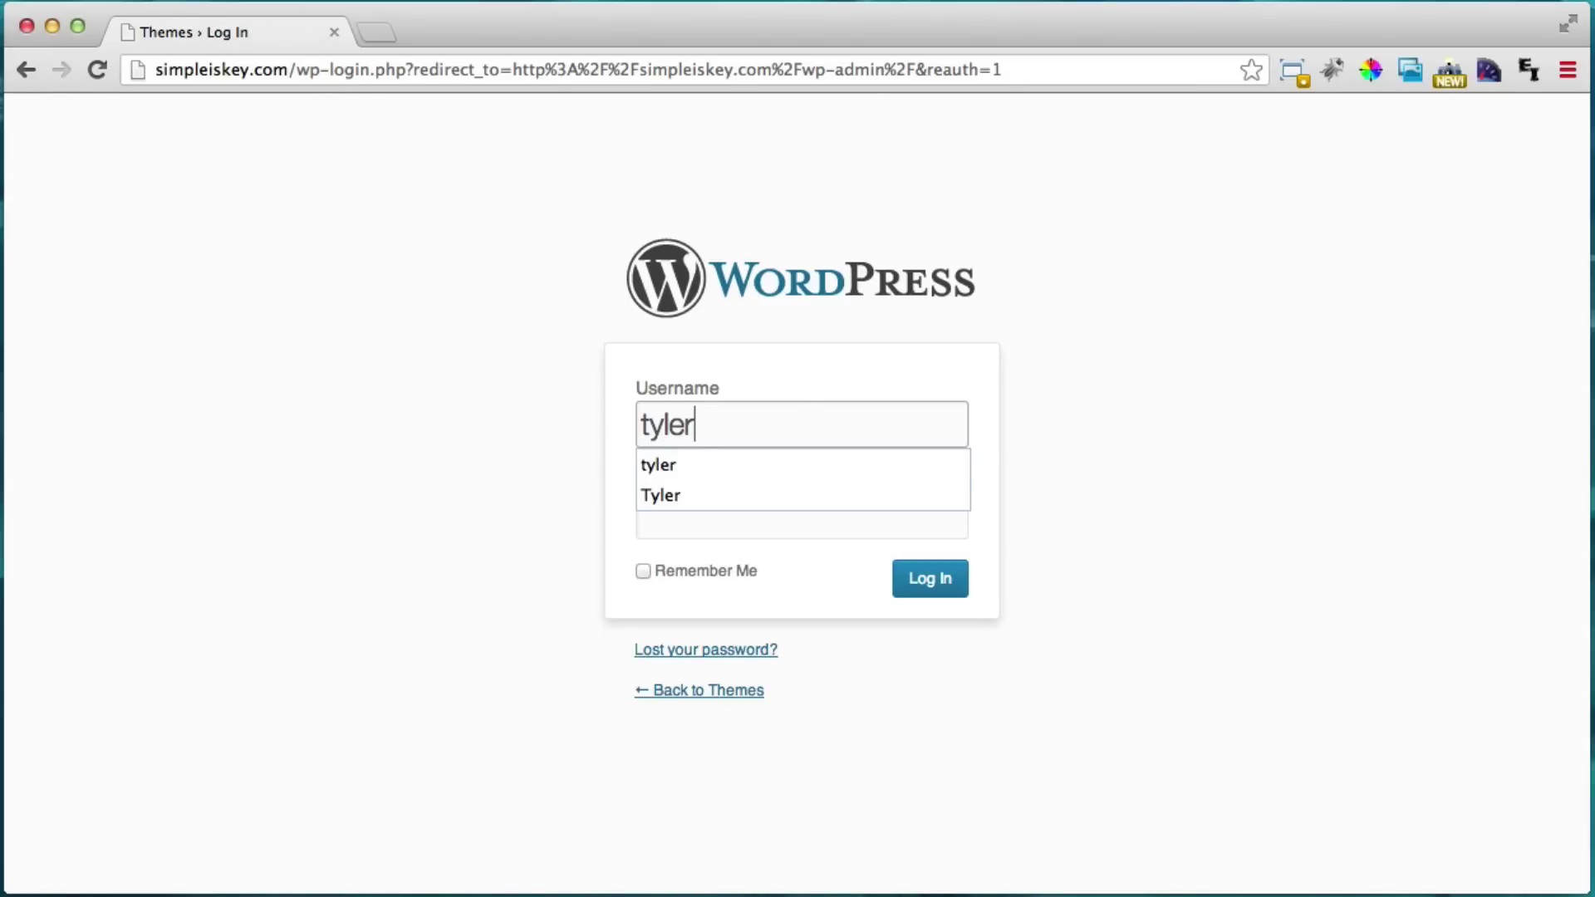
key(Tab)
text(•••••••••••)
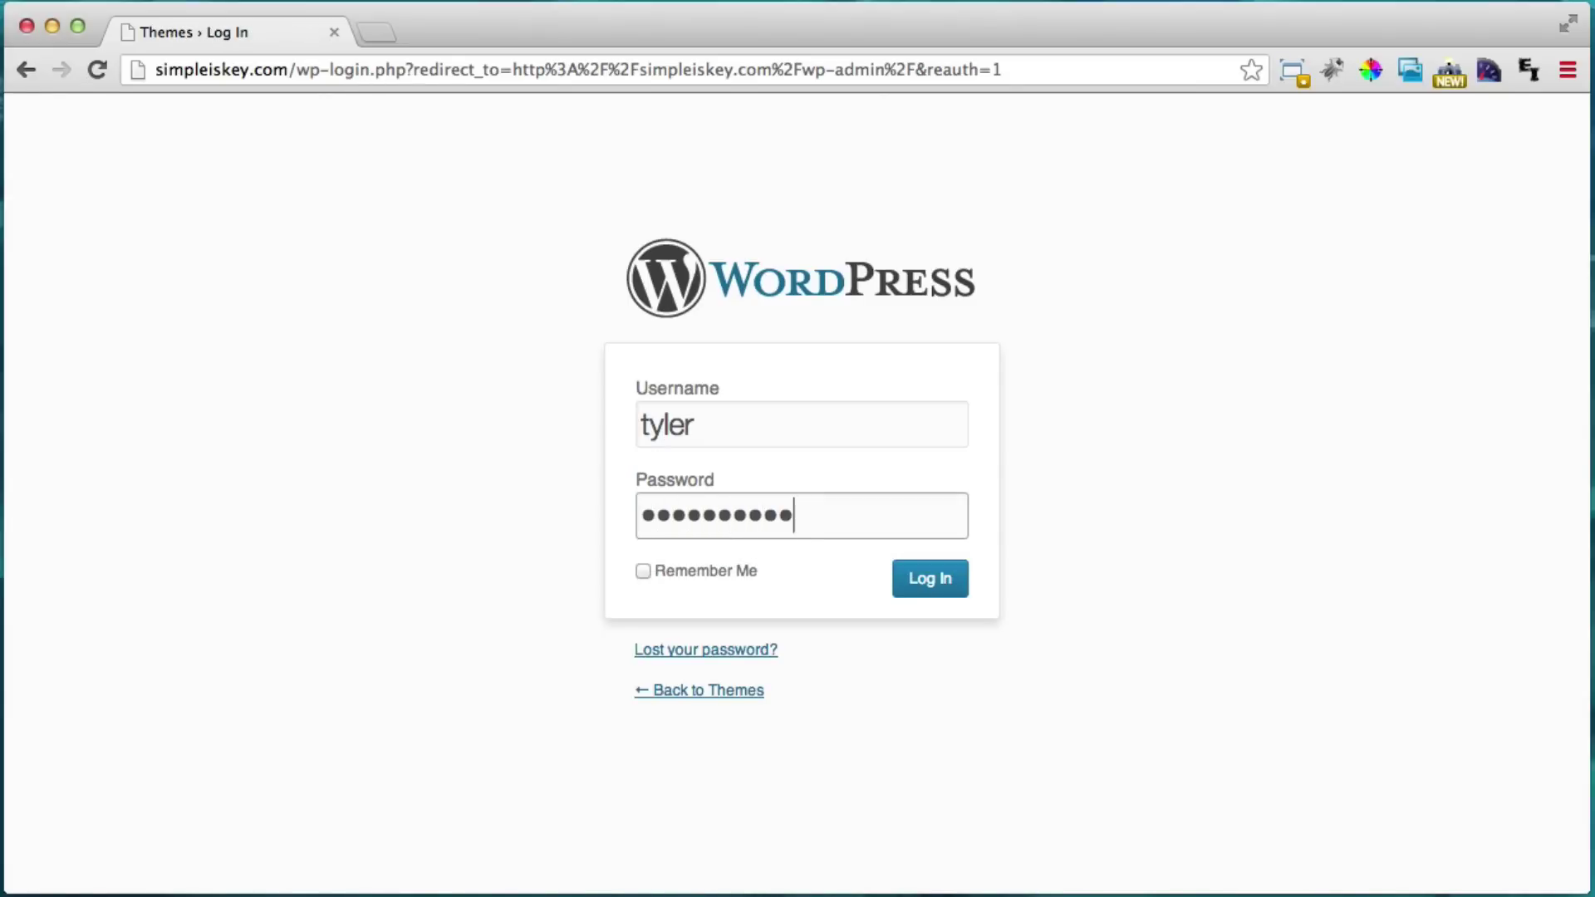
key(Return)
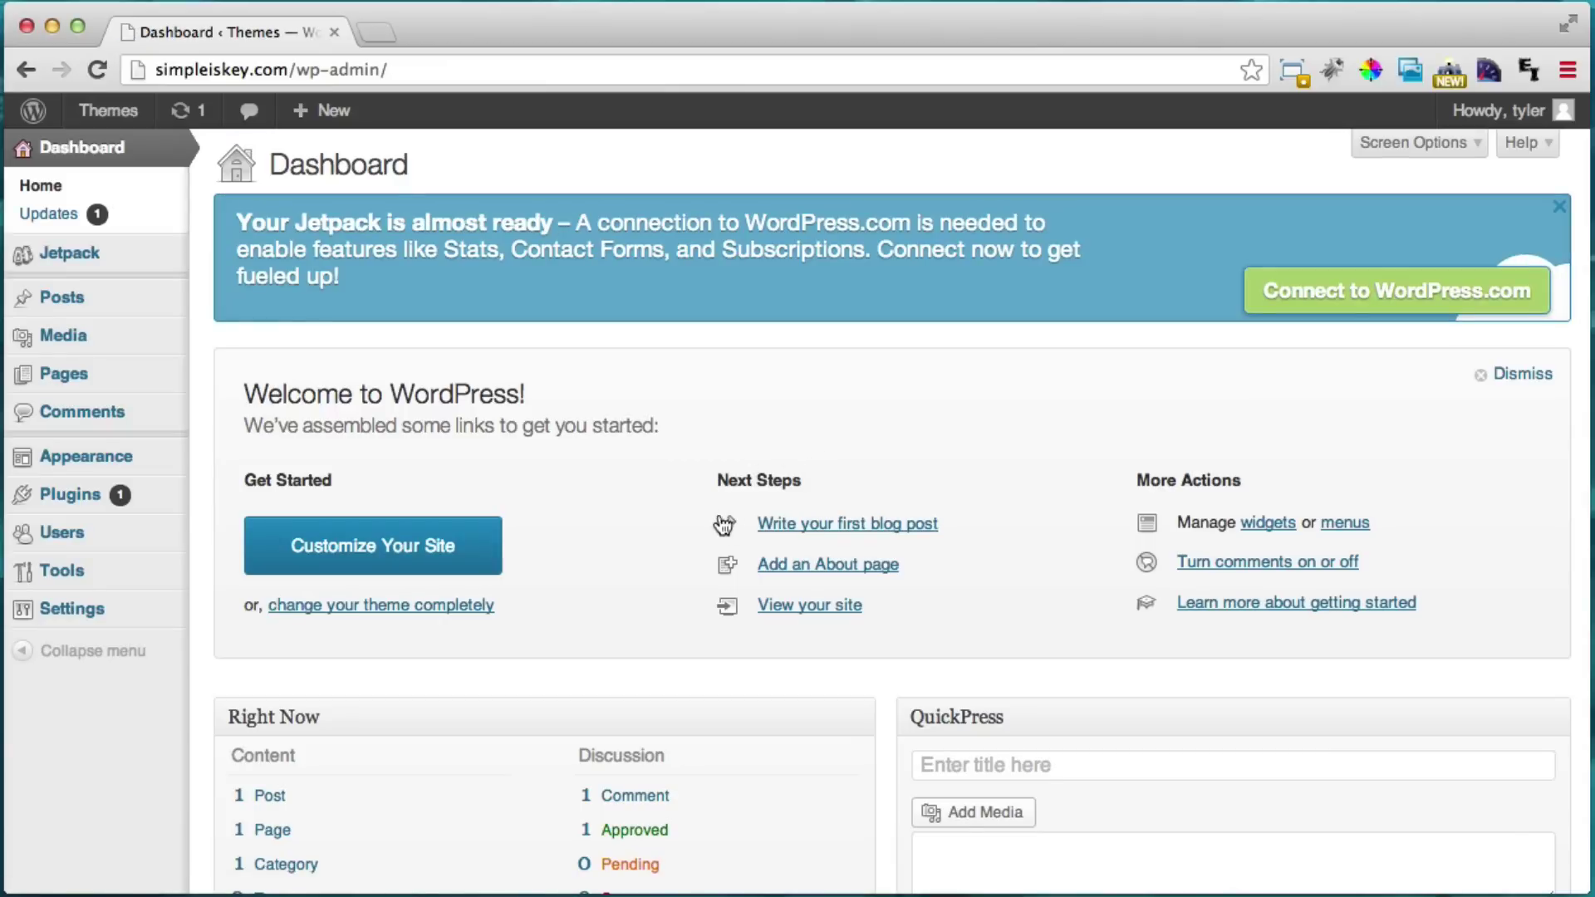
Open Themes, open the live site in a new tab, and go to the Custom Header settings.
click(108, 469)
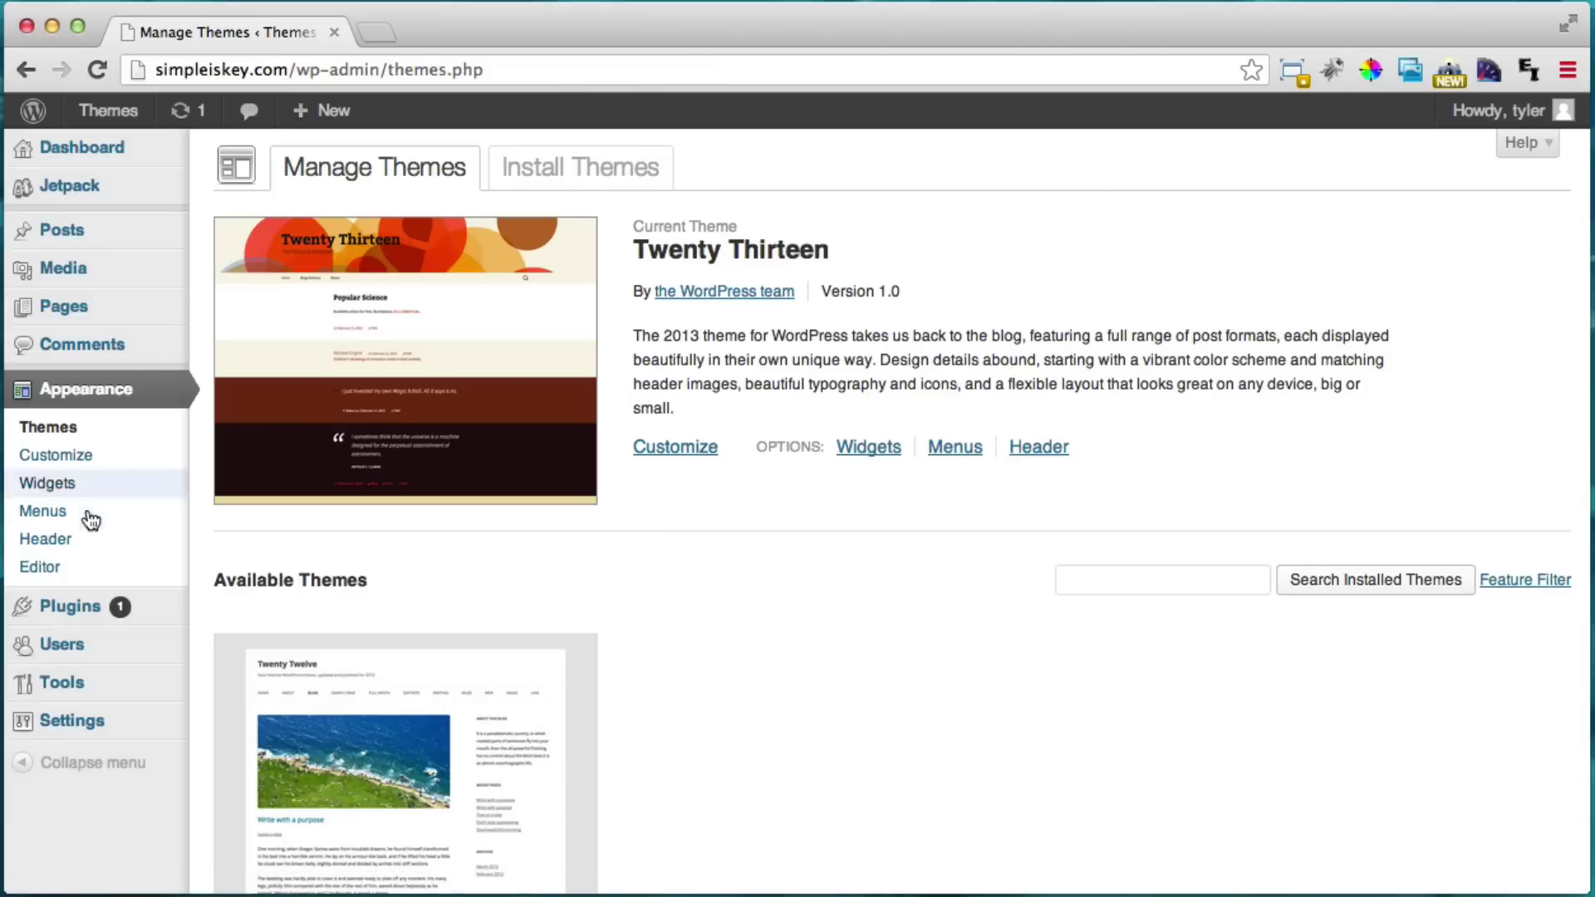
mouse_move(108, 117)
super+click(116, 157)
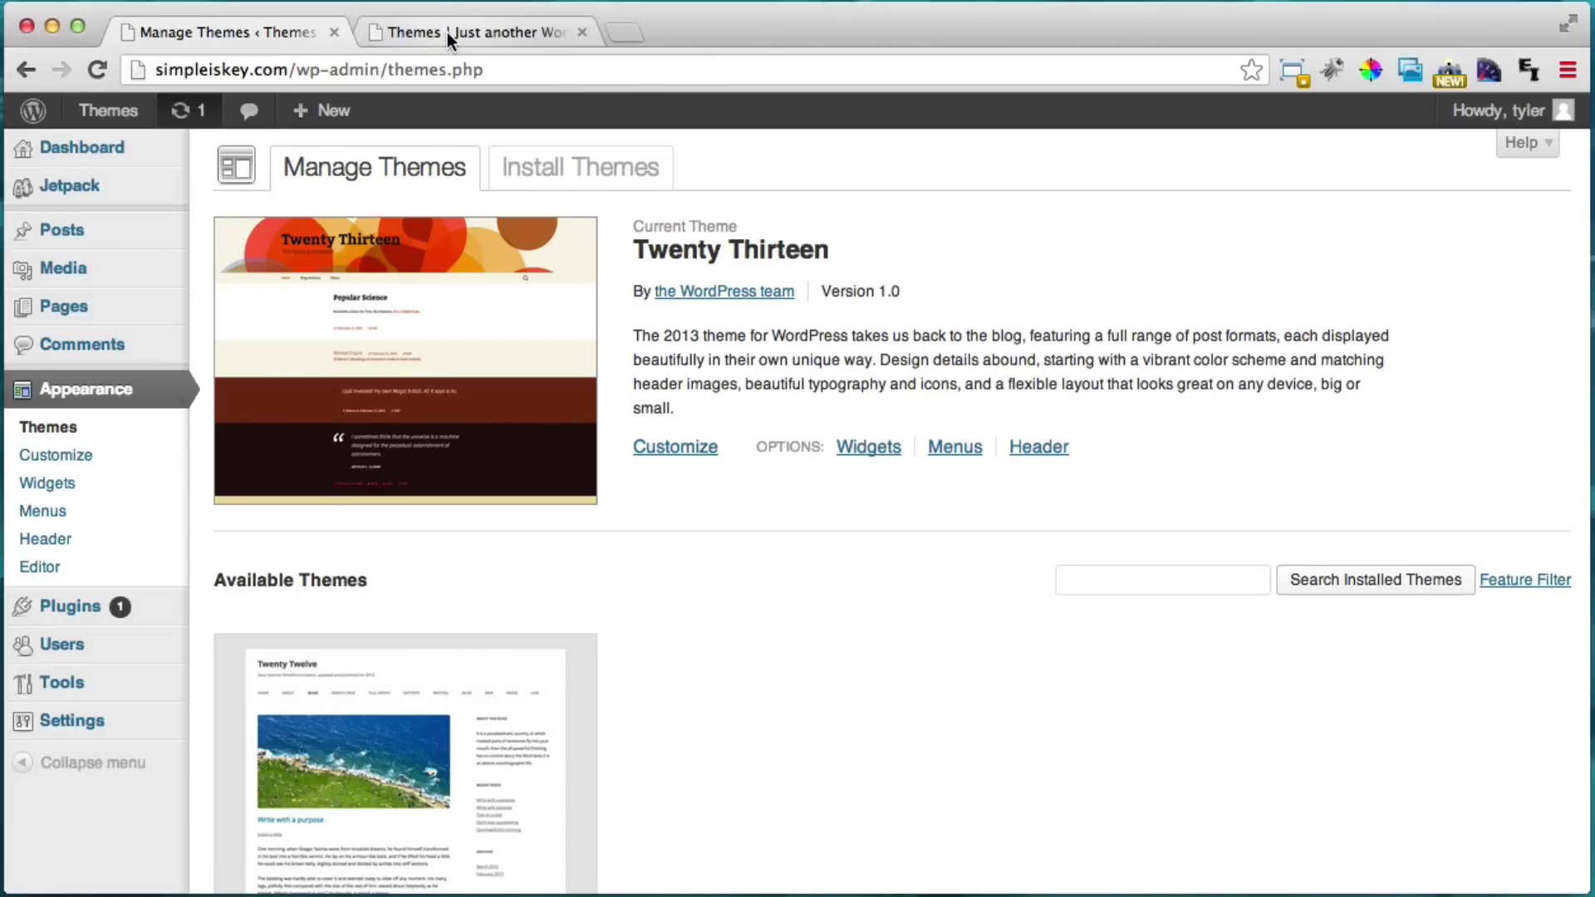
click(62, 548)
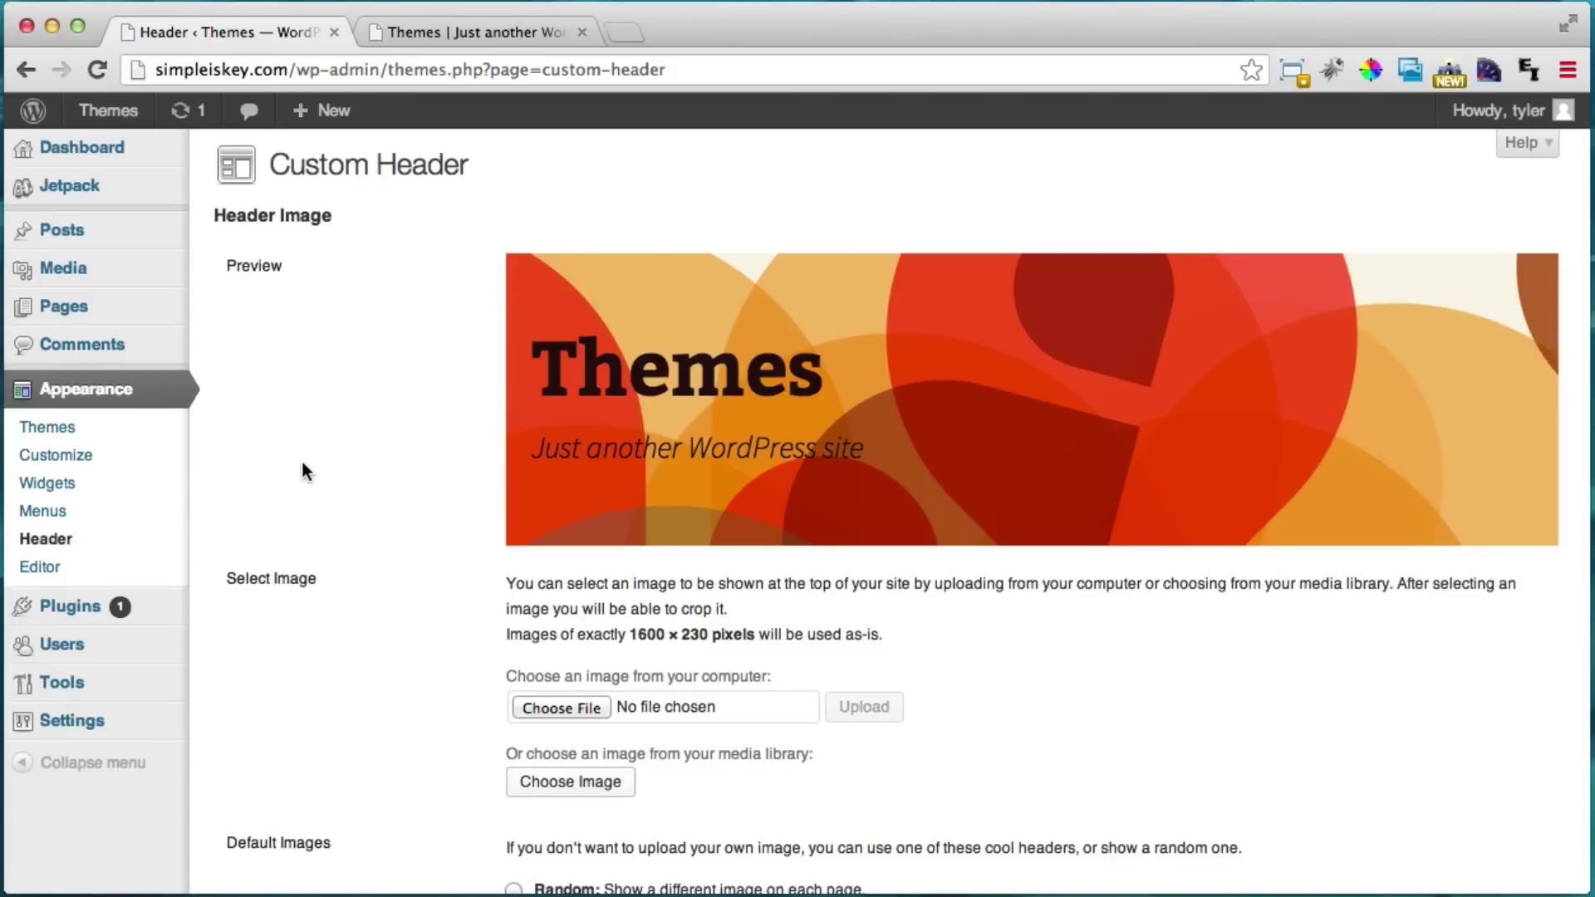
Select the orange geometric default header image and save the change.
scroll(302, 462, down, 3)
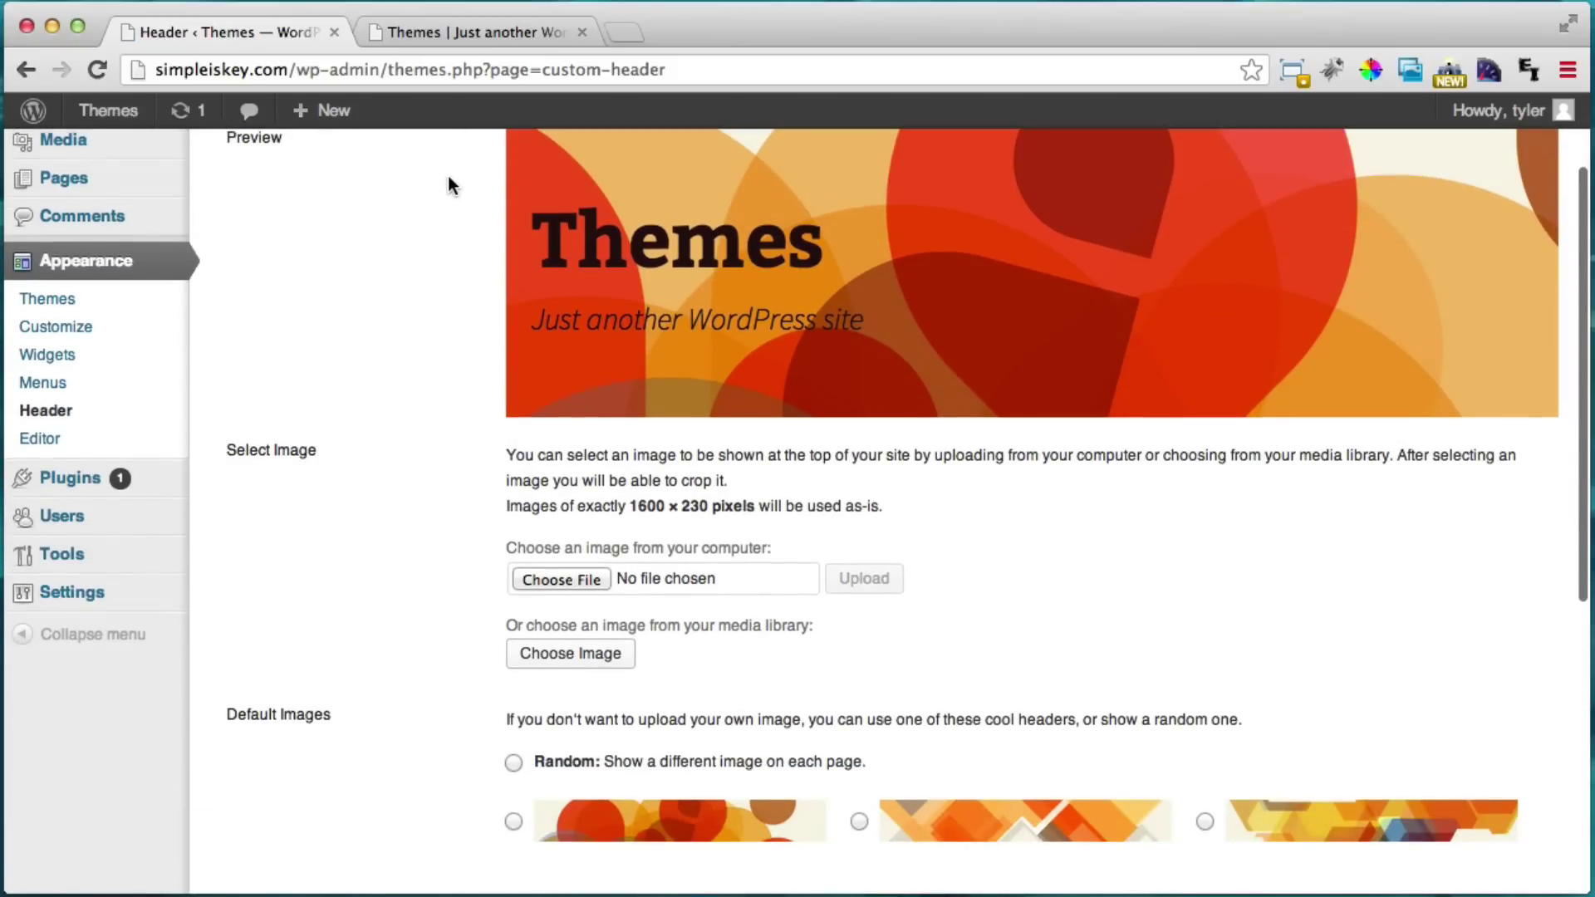
click(481, 26)
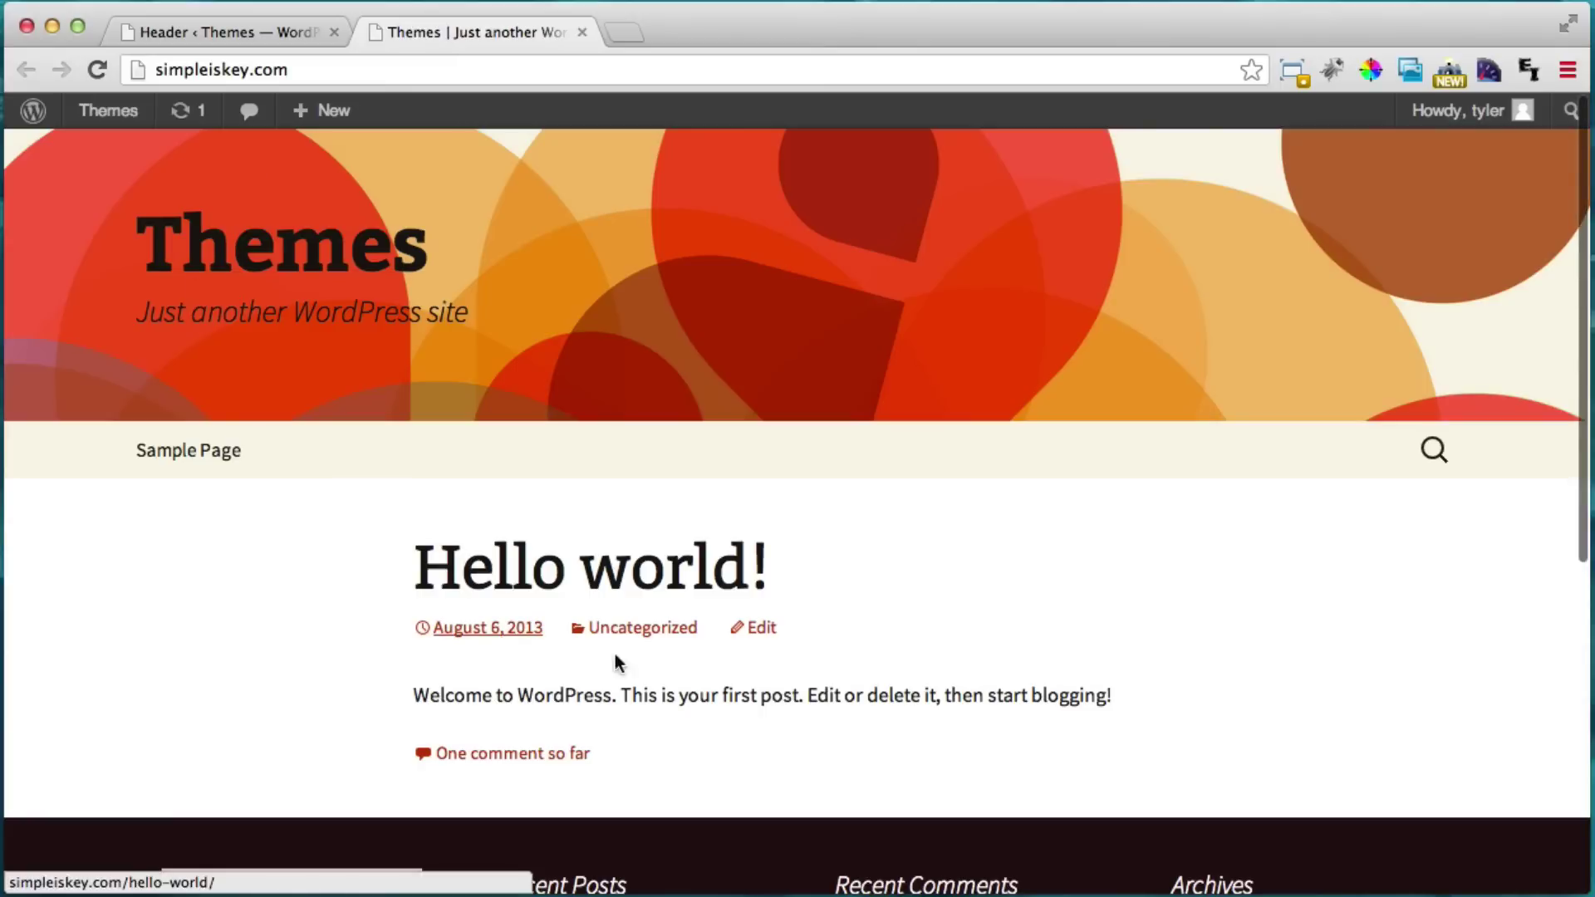
click(232, 25)
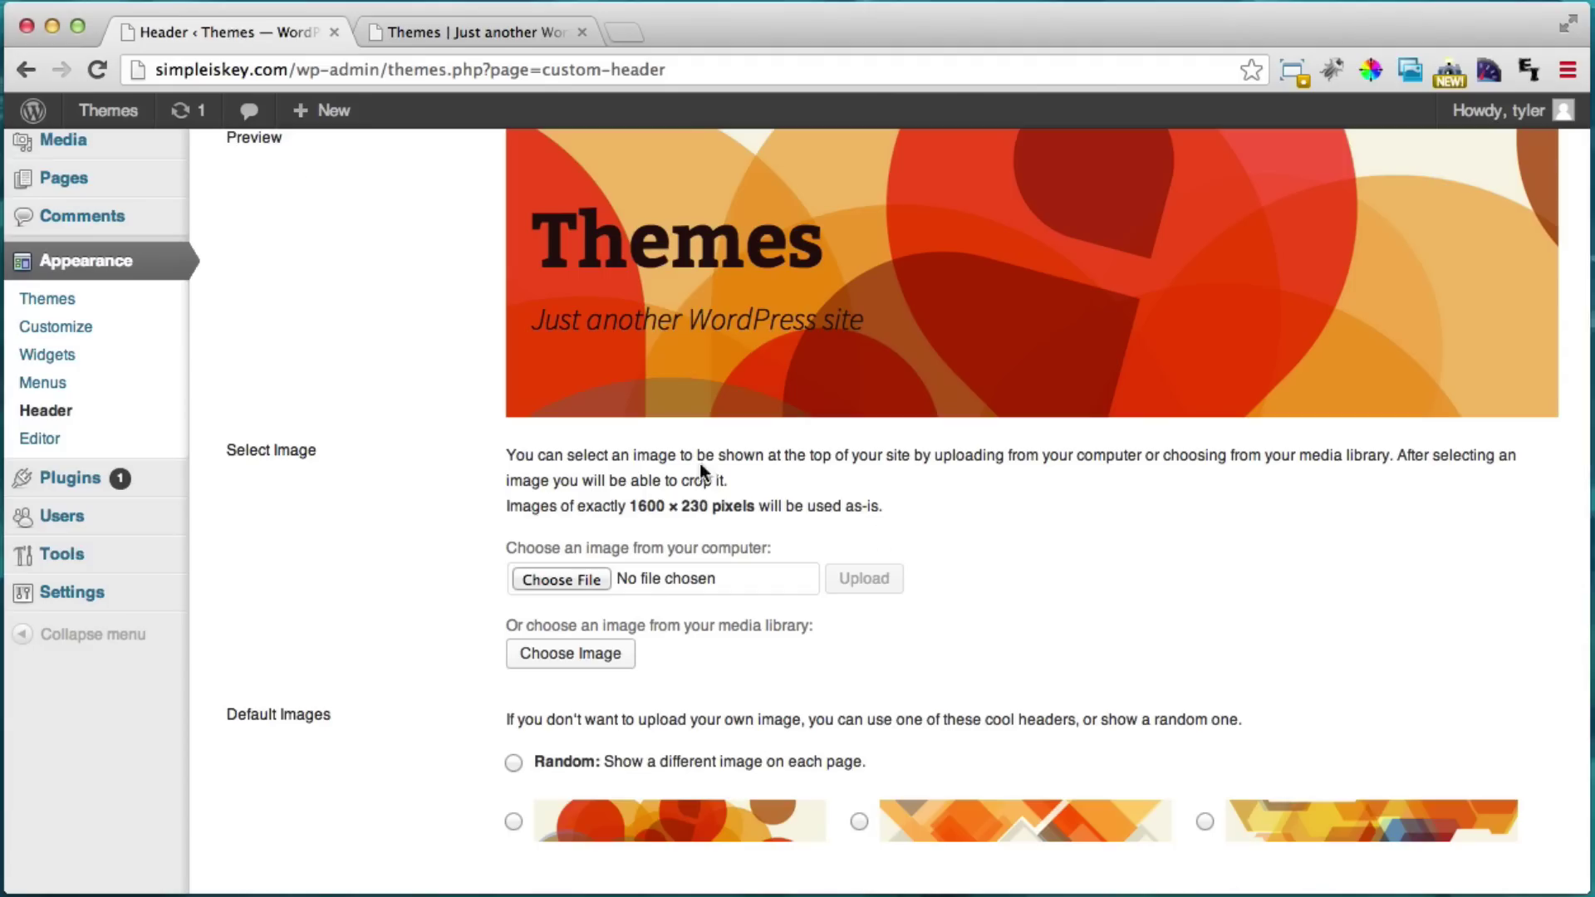
scroll(699, 462, down, 3)
click(859, 689)
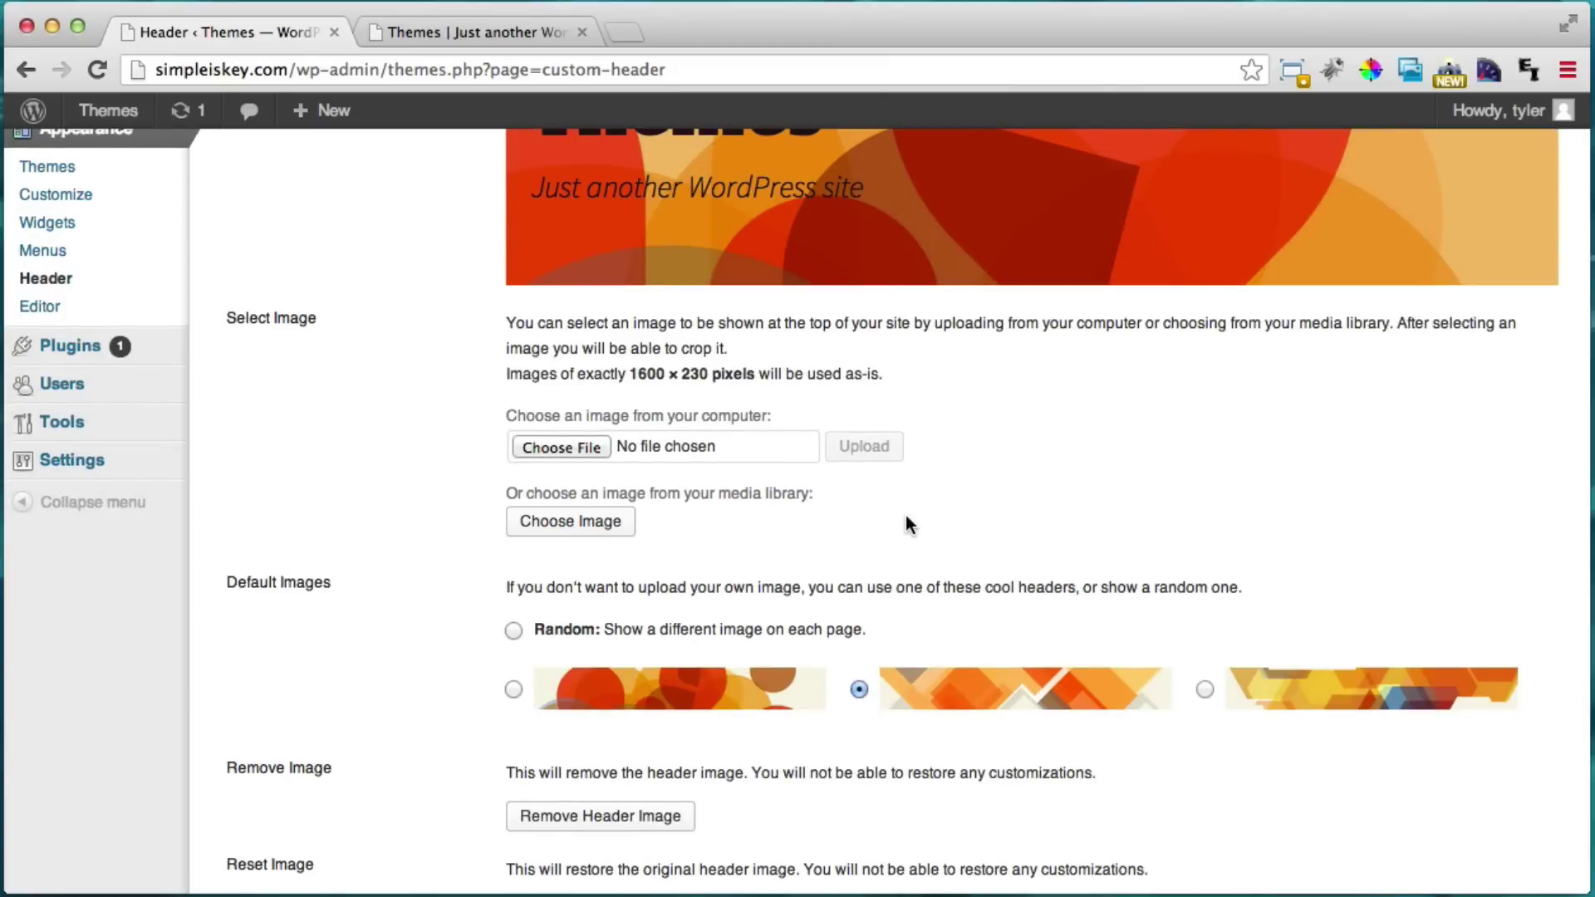
scroll(910, 523, down, 5)
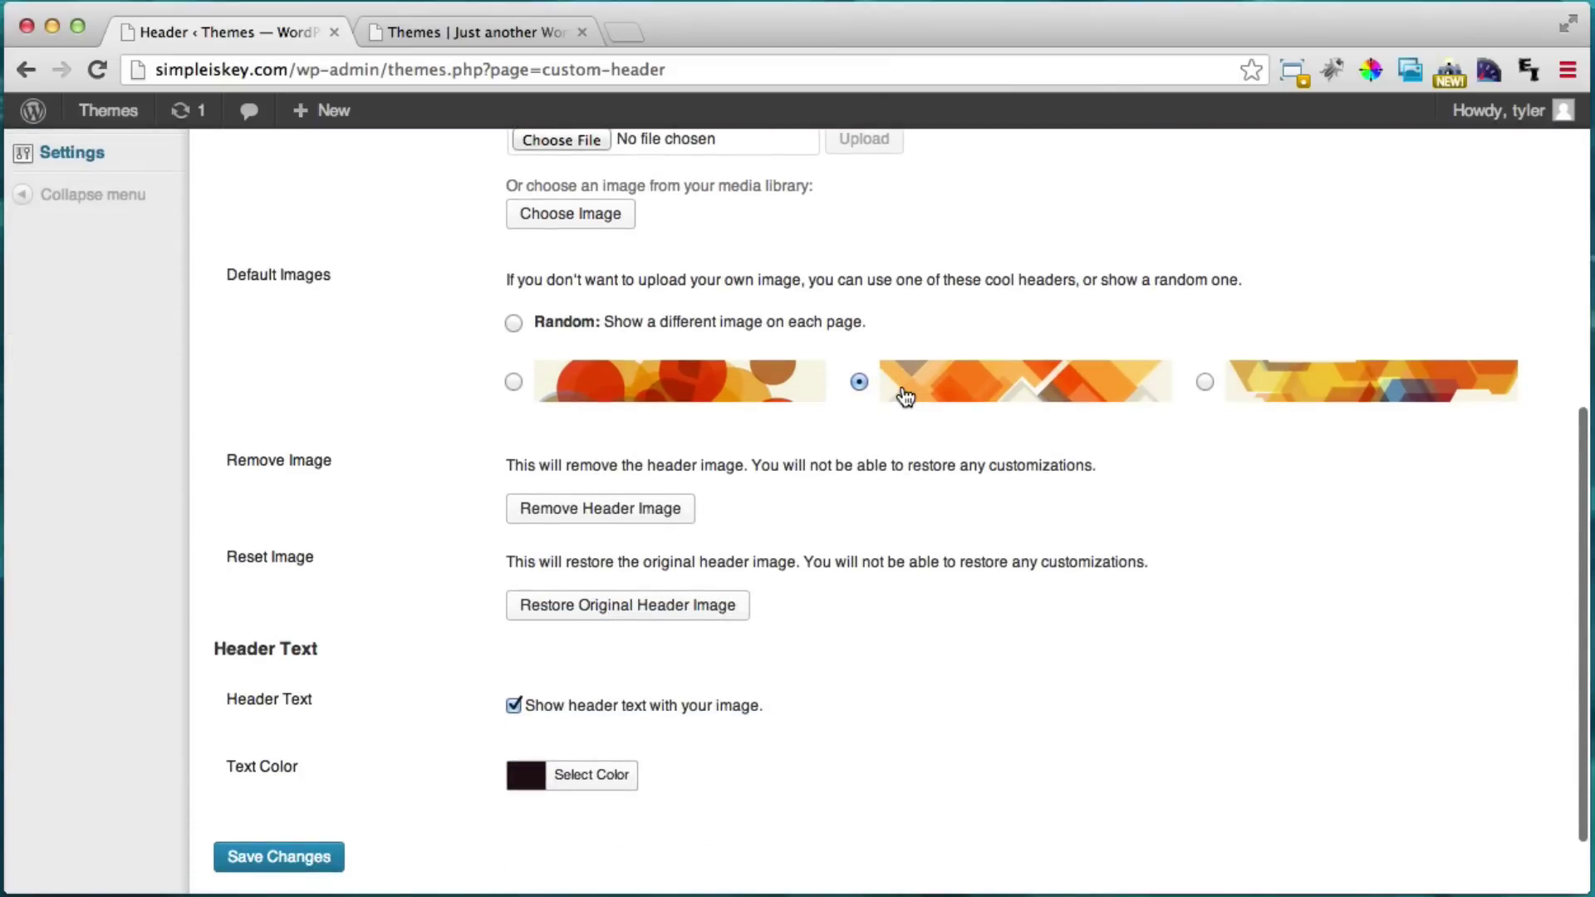
scroll(886, 441, down, 2)
click(309, 775)
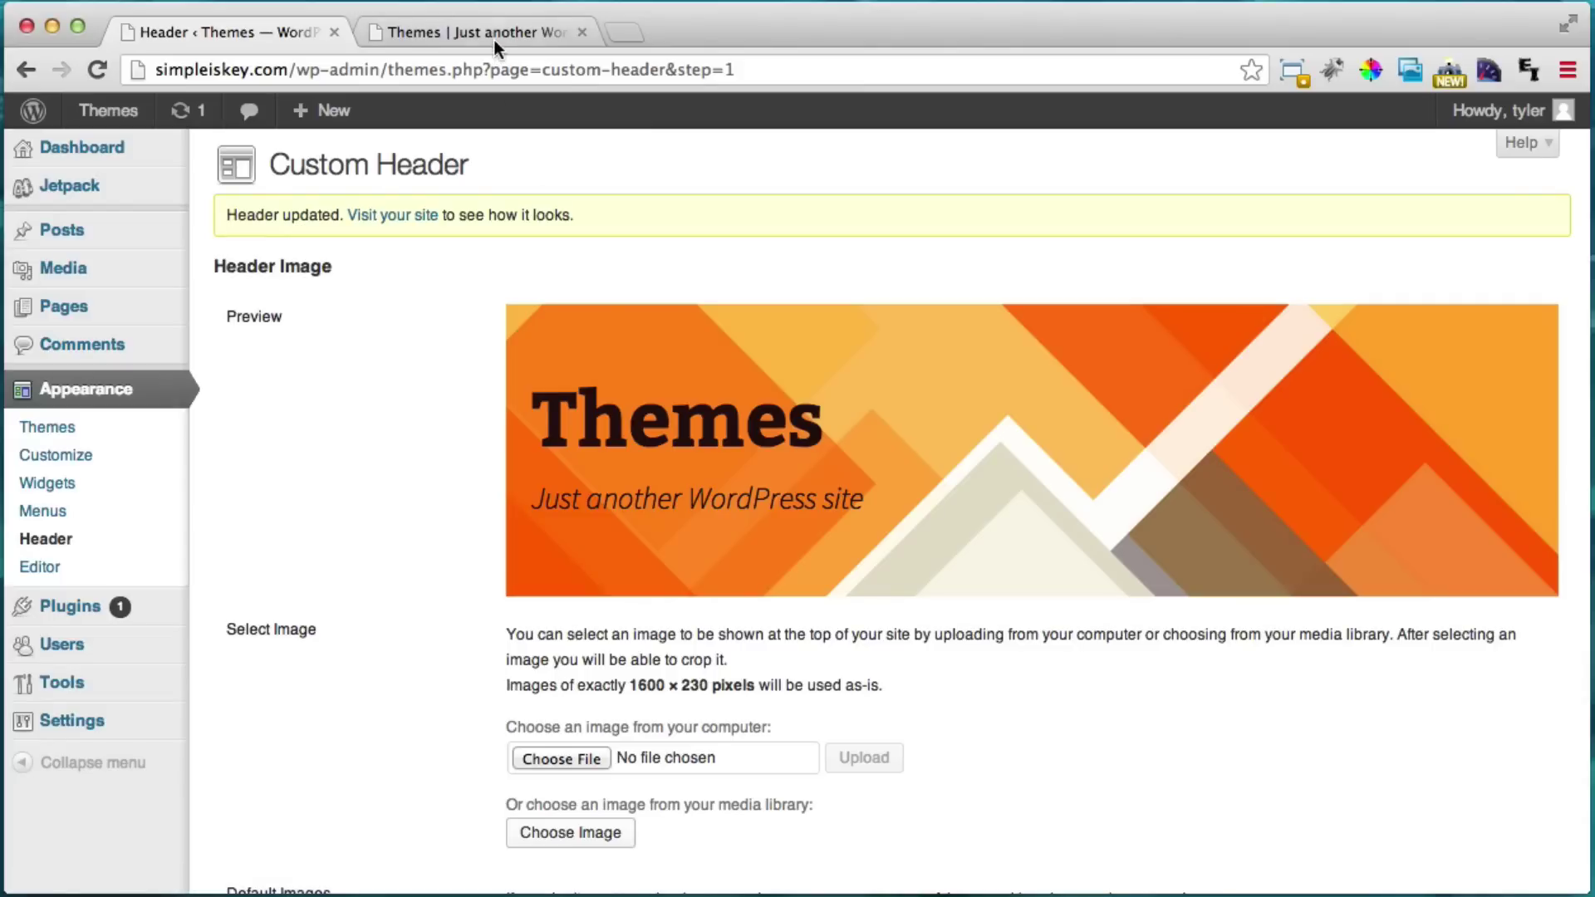
Reload the live site to check the new orange header, then return to the header settings.
click(493, 38)
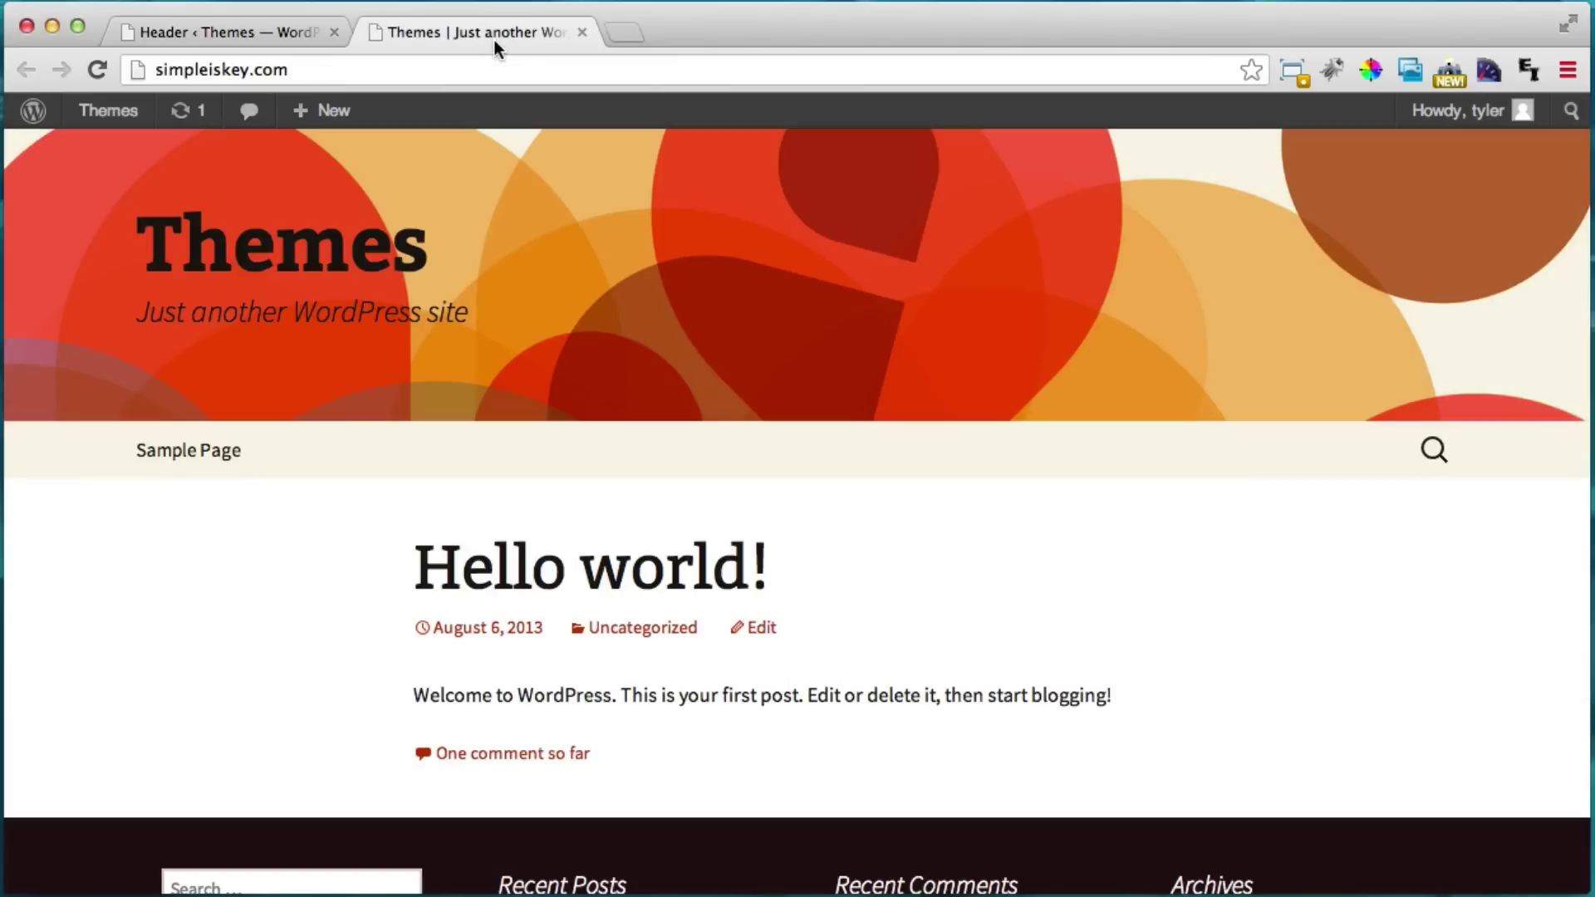
click(94, 70)
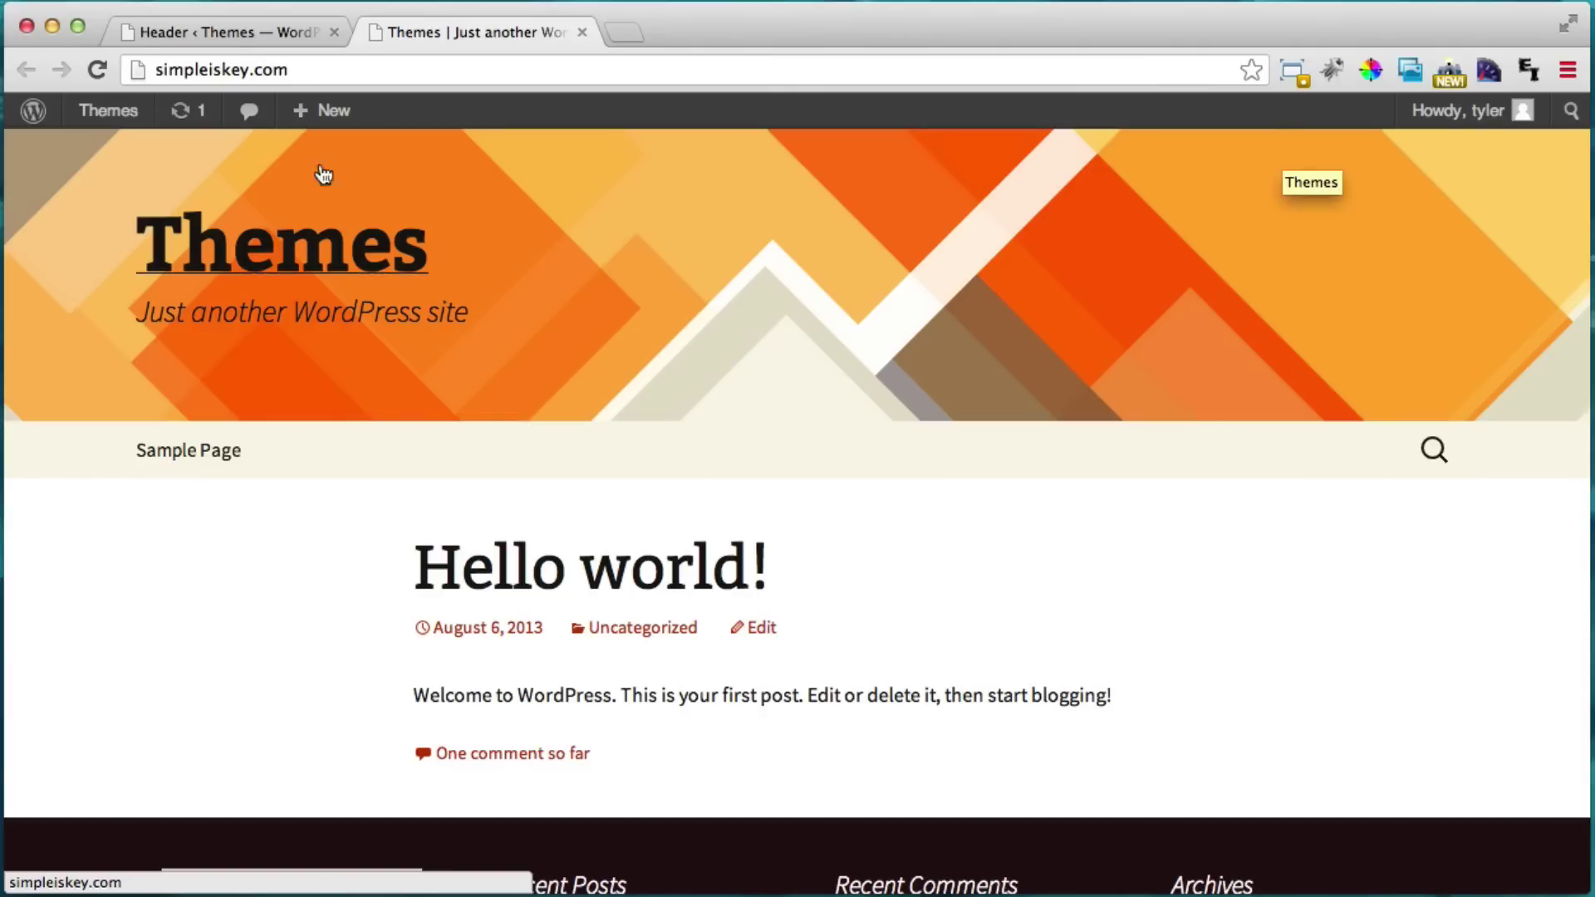
click(249, 32)
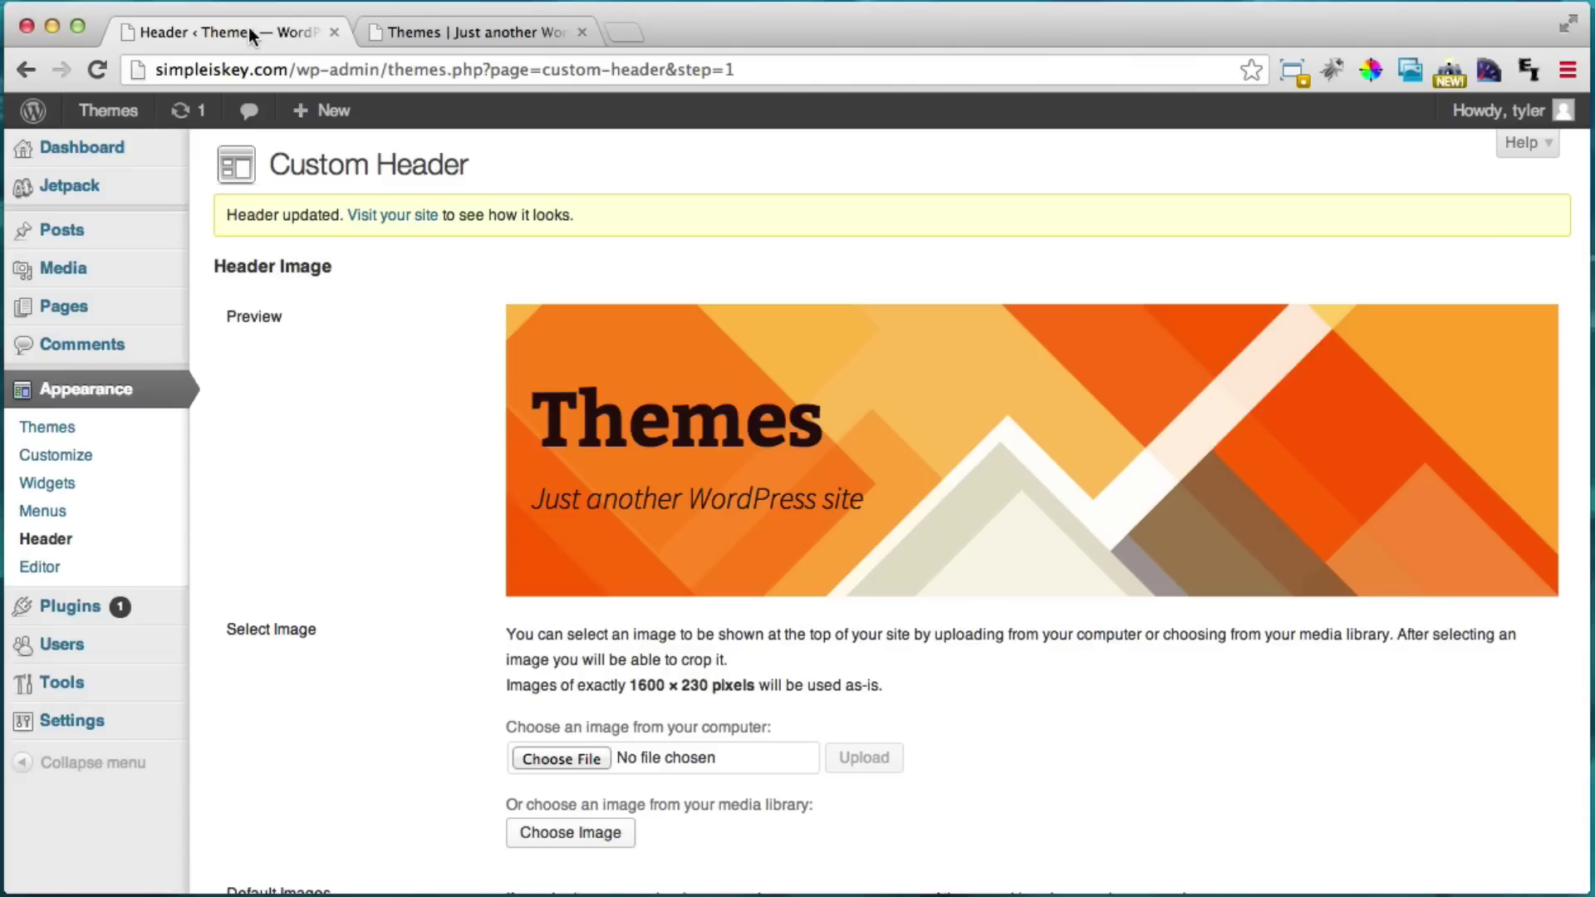
scroll(840, 437, down, 10)
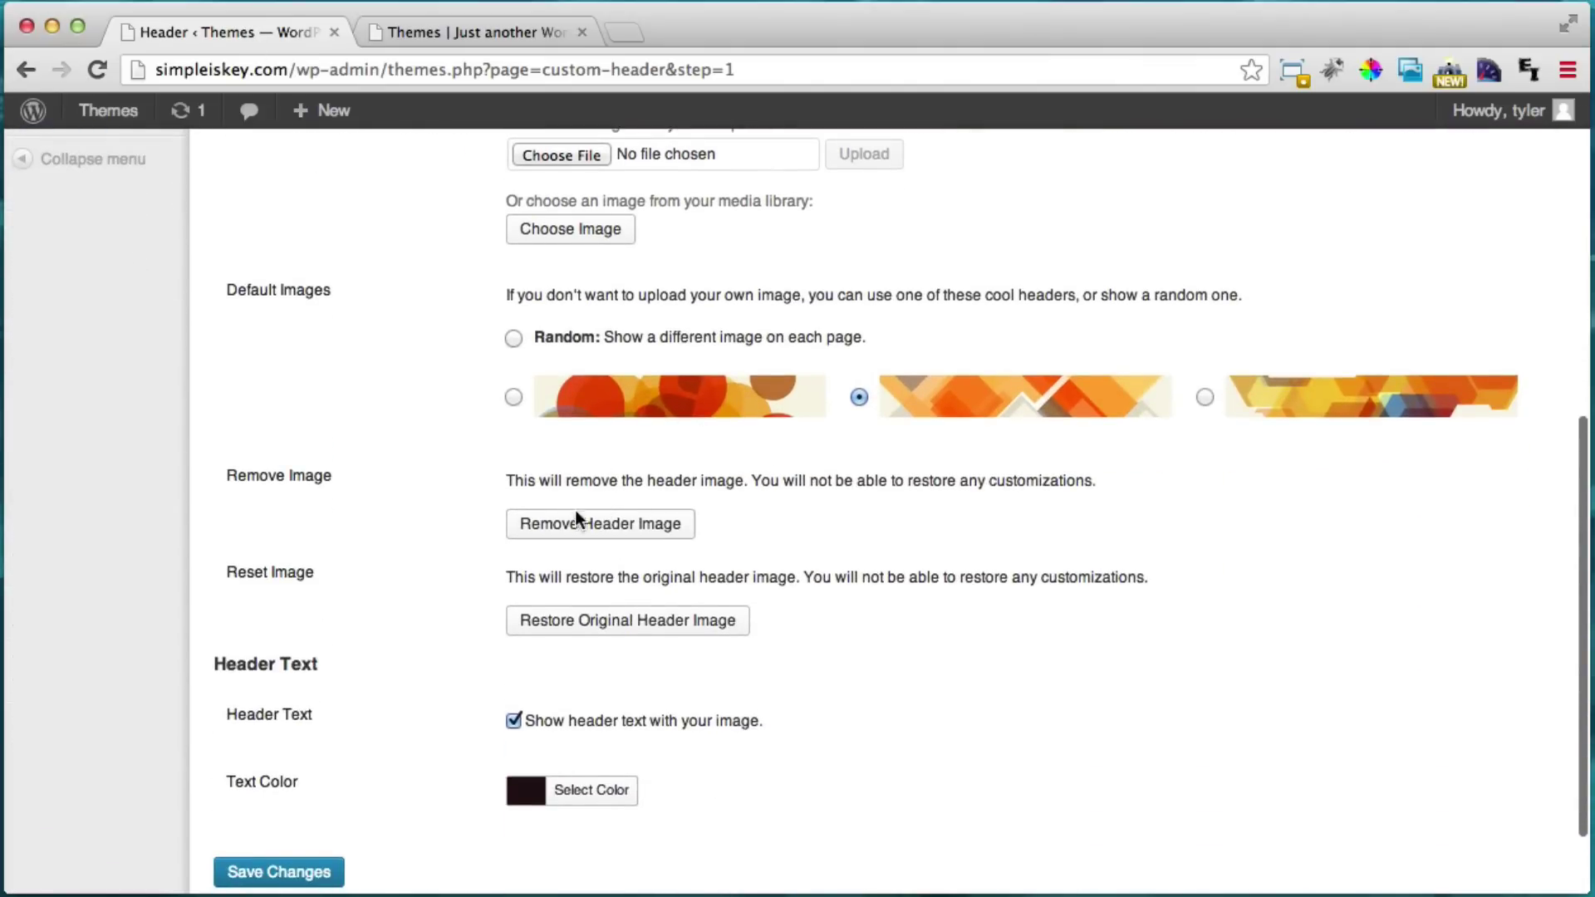
click(500, 33)
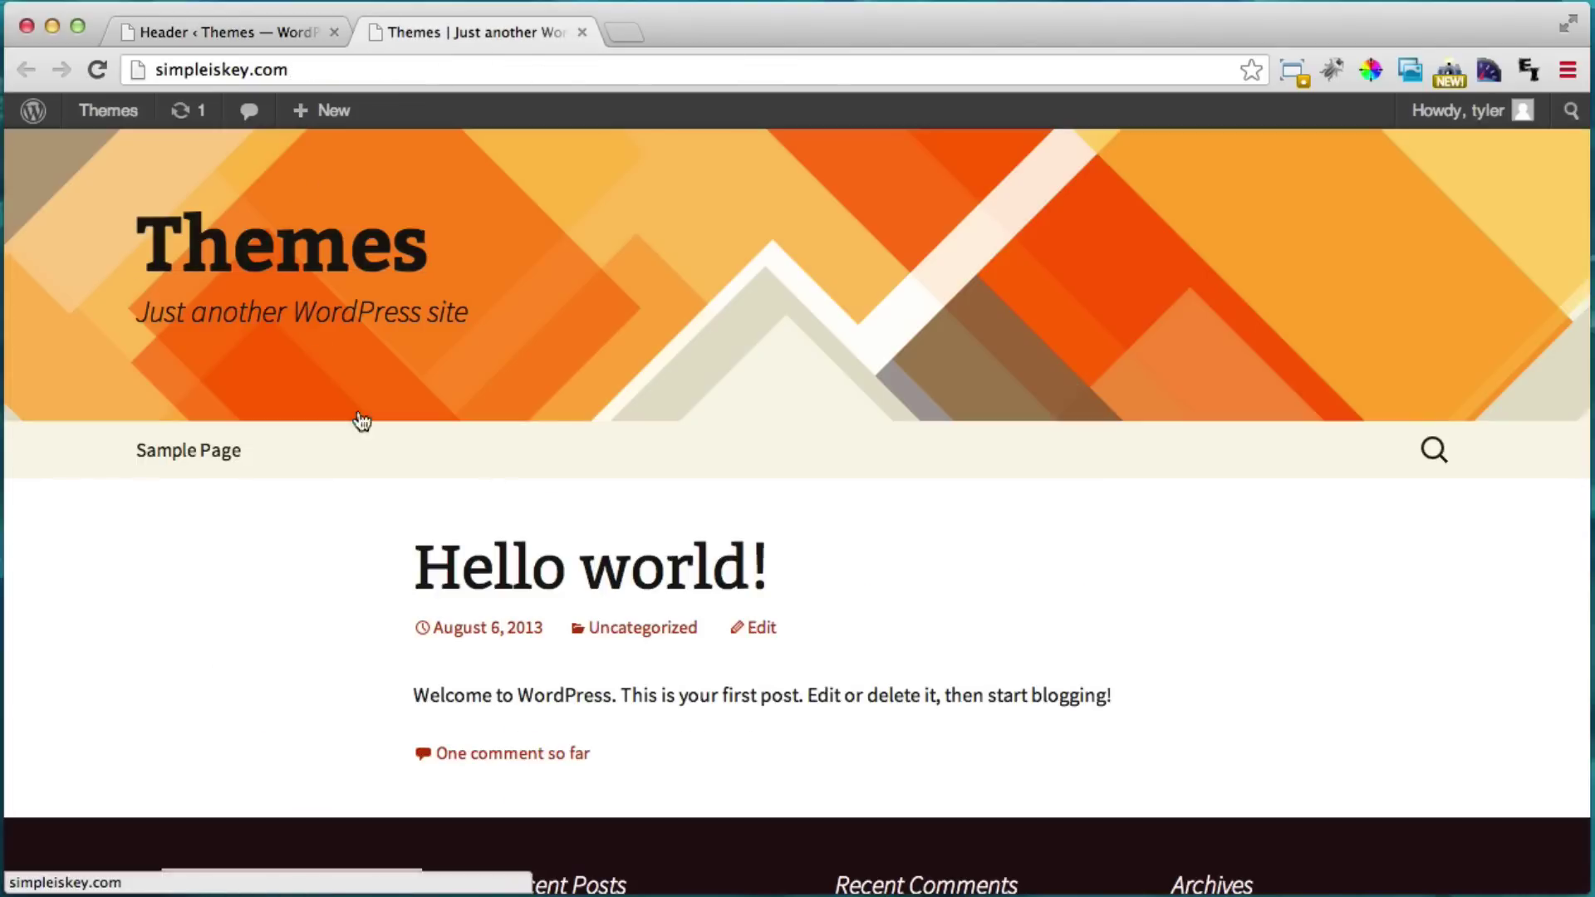
click(274, 39)
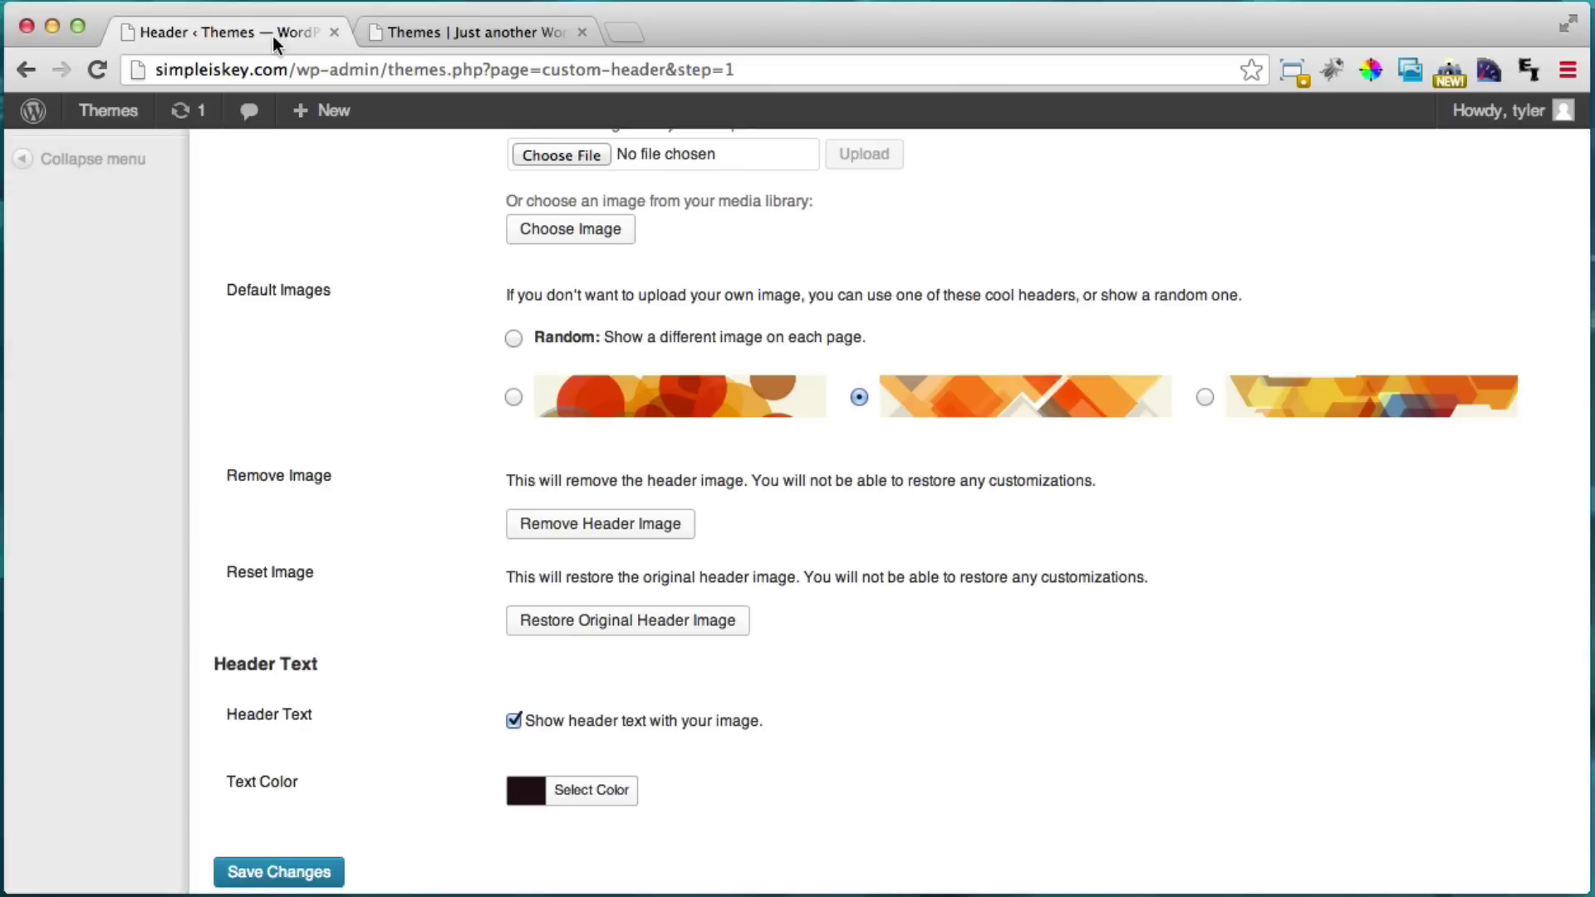
scroll(806, 407, down, 2)
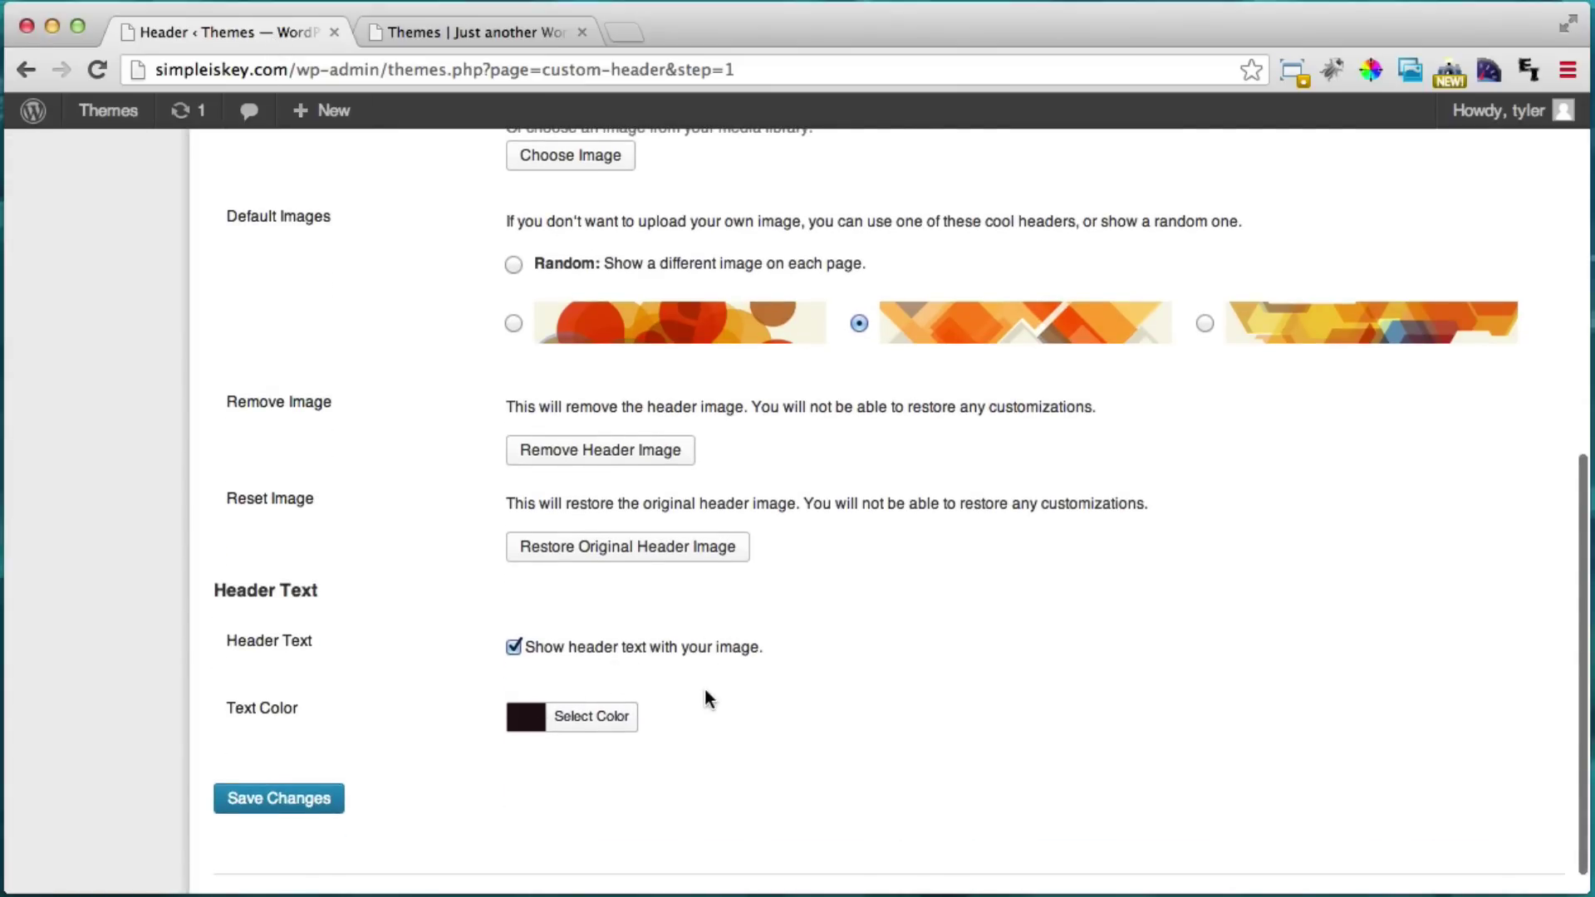
scroll(704, 690, up, 5)
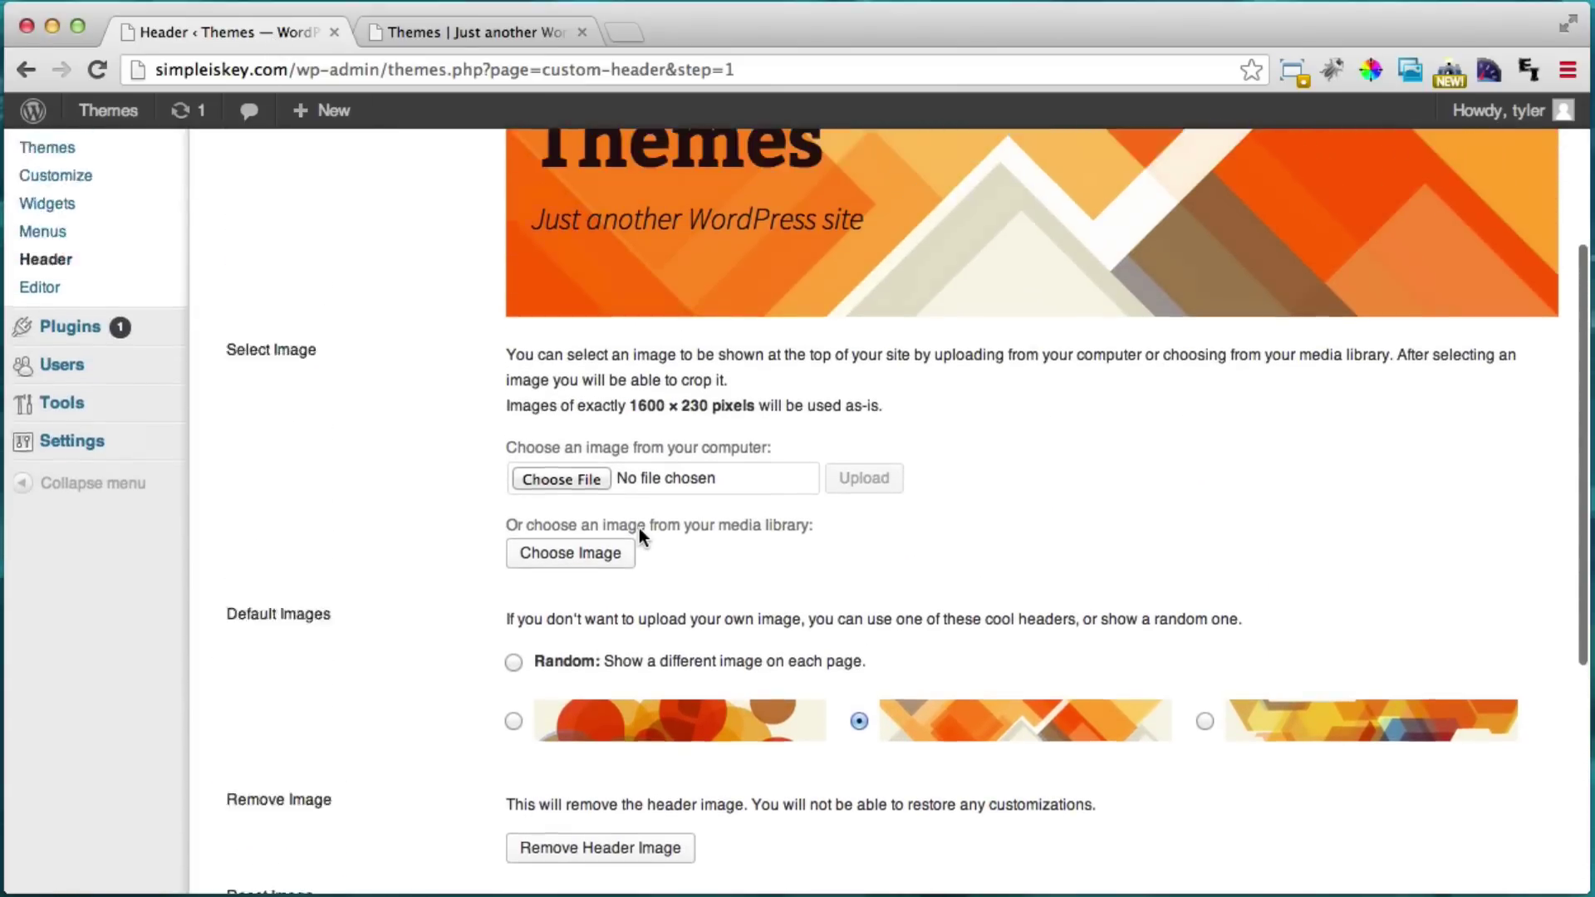
scroll(640, 530, up, 3)
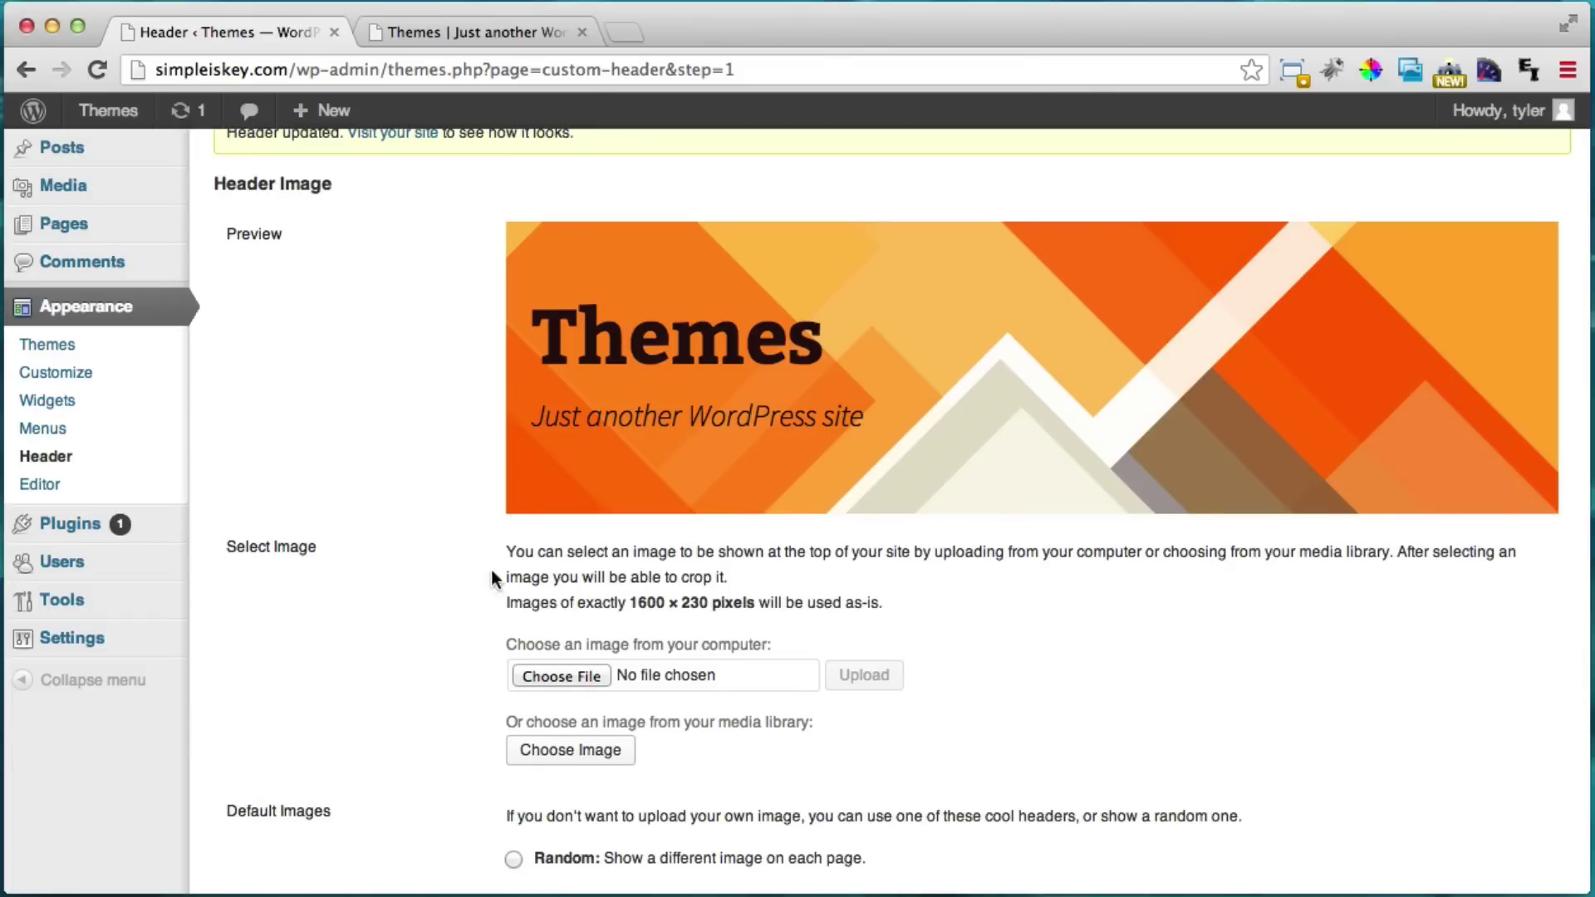
scroll(445, 573, up, 1)
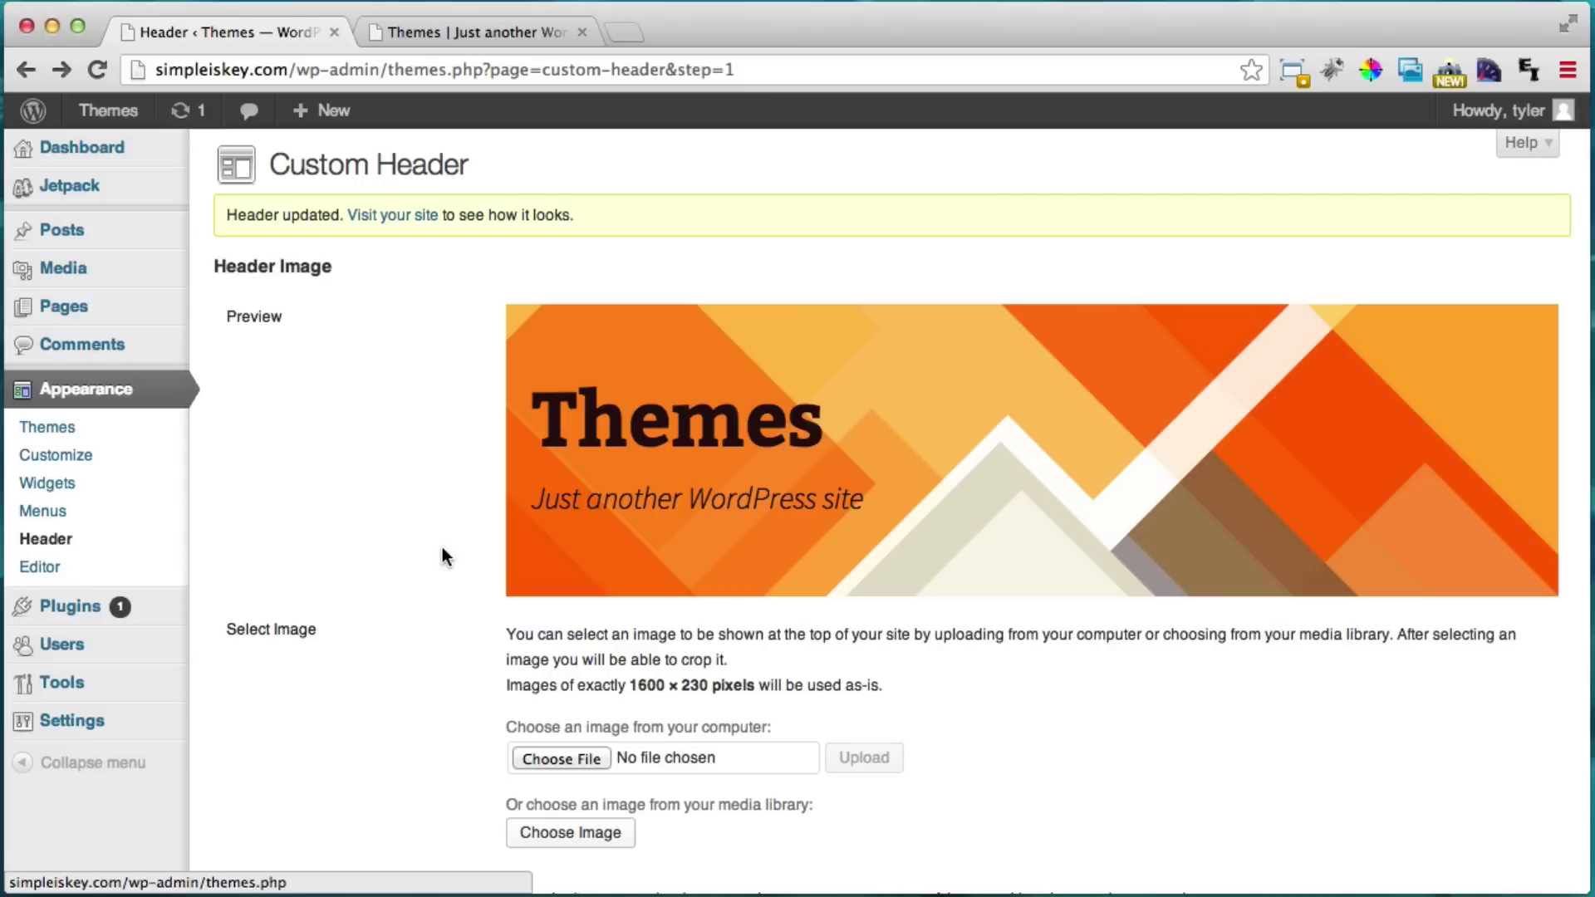
In the Customizer, set Header Text Color to blue #0059ce and Save & Publish.
click(55, 456)
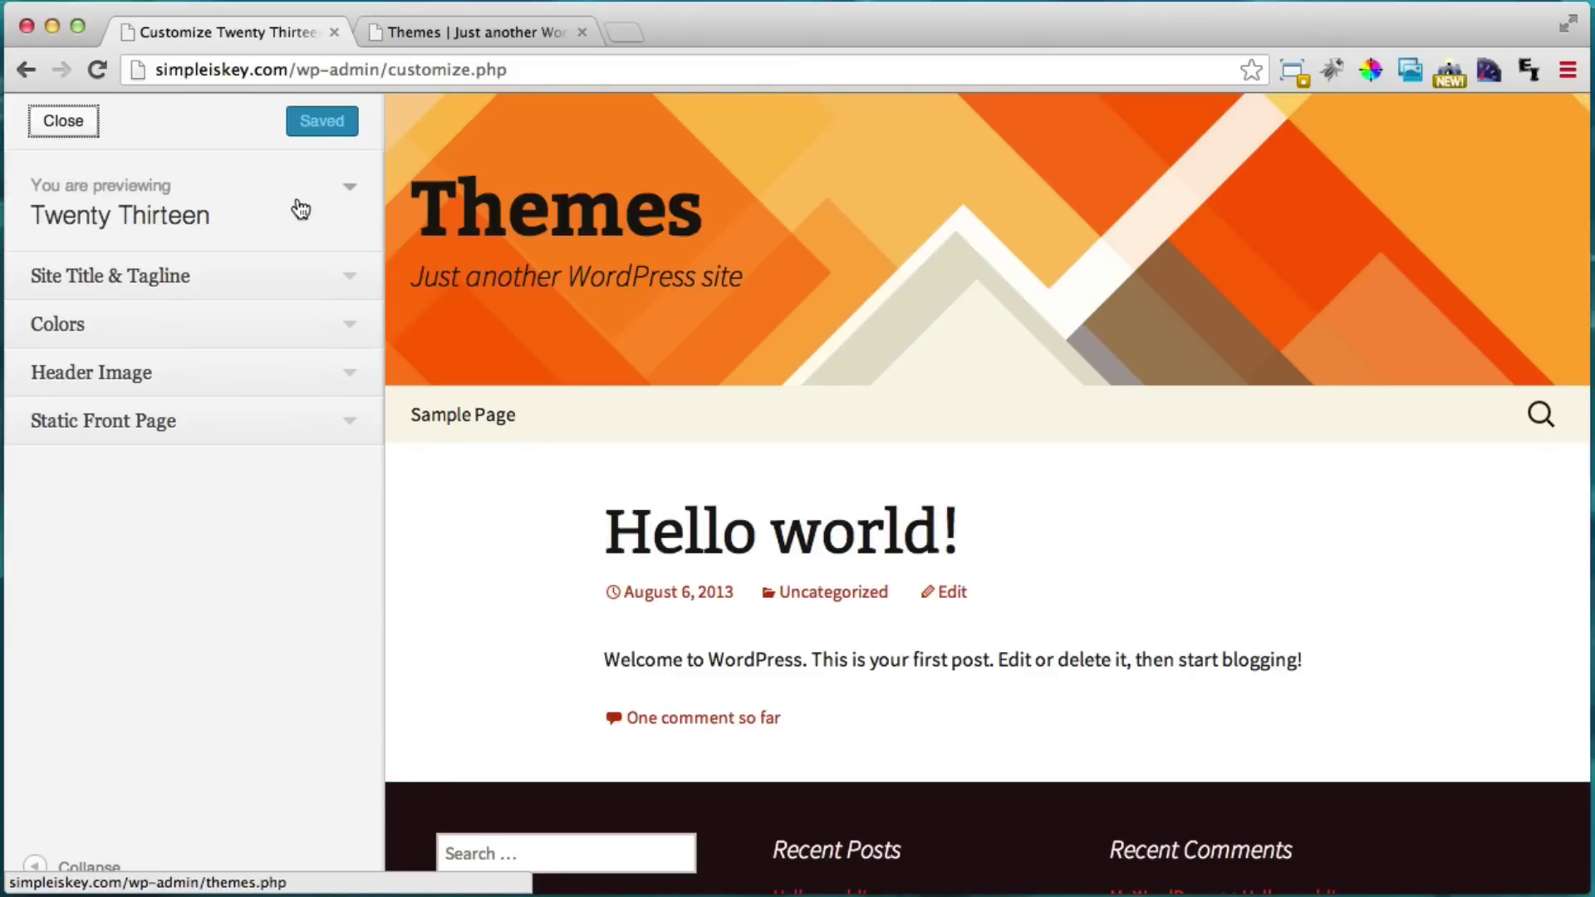
click(351, 334)
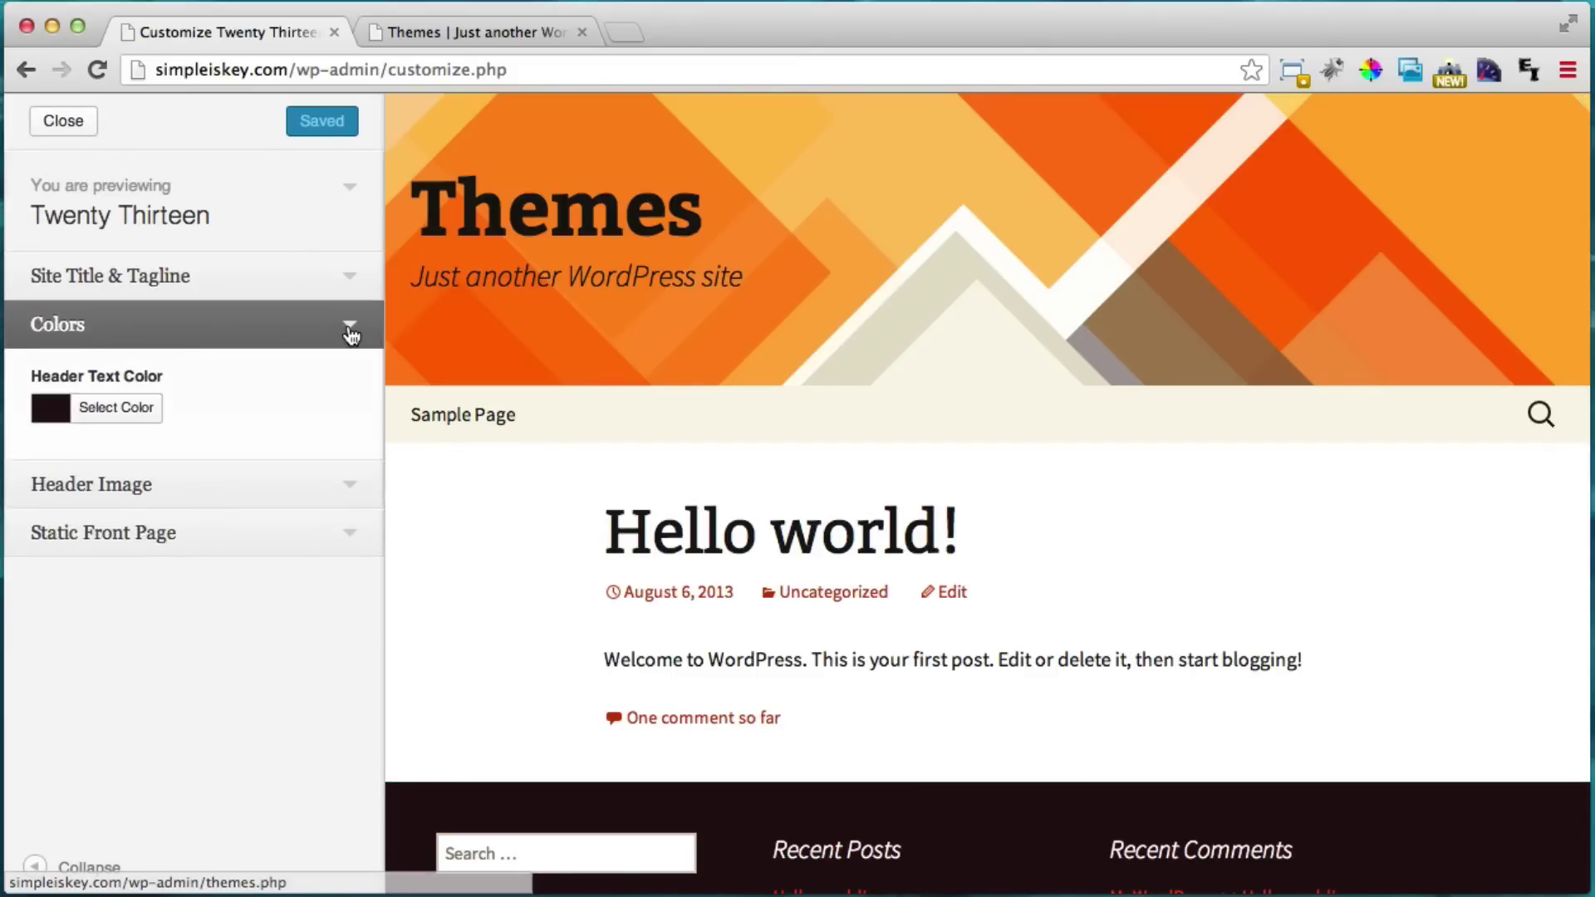
click(51, 413)
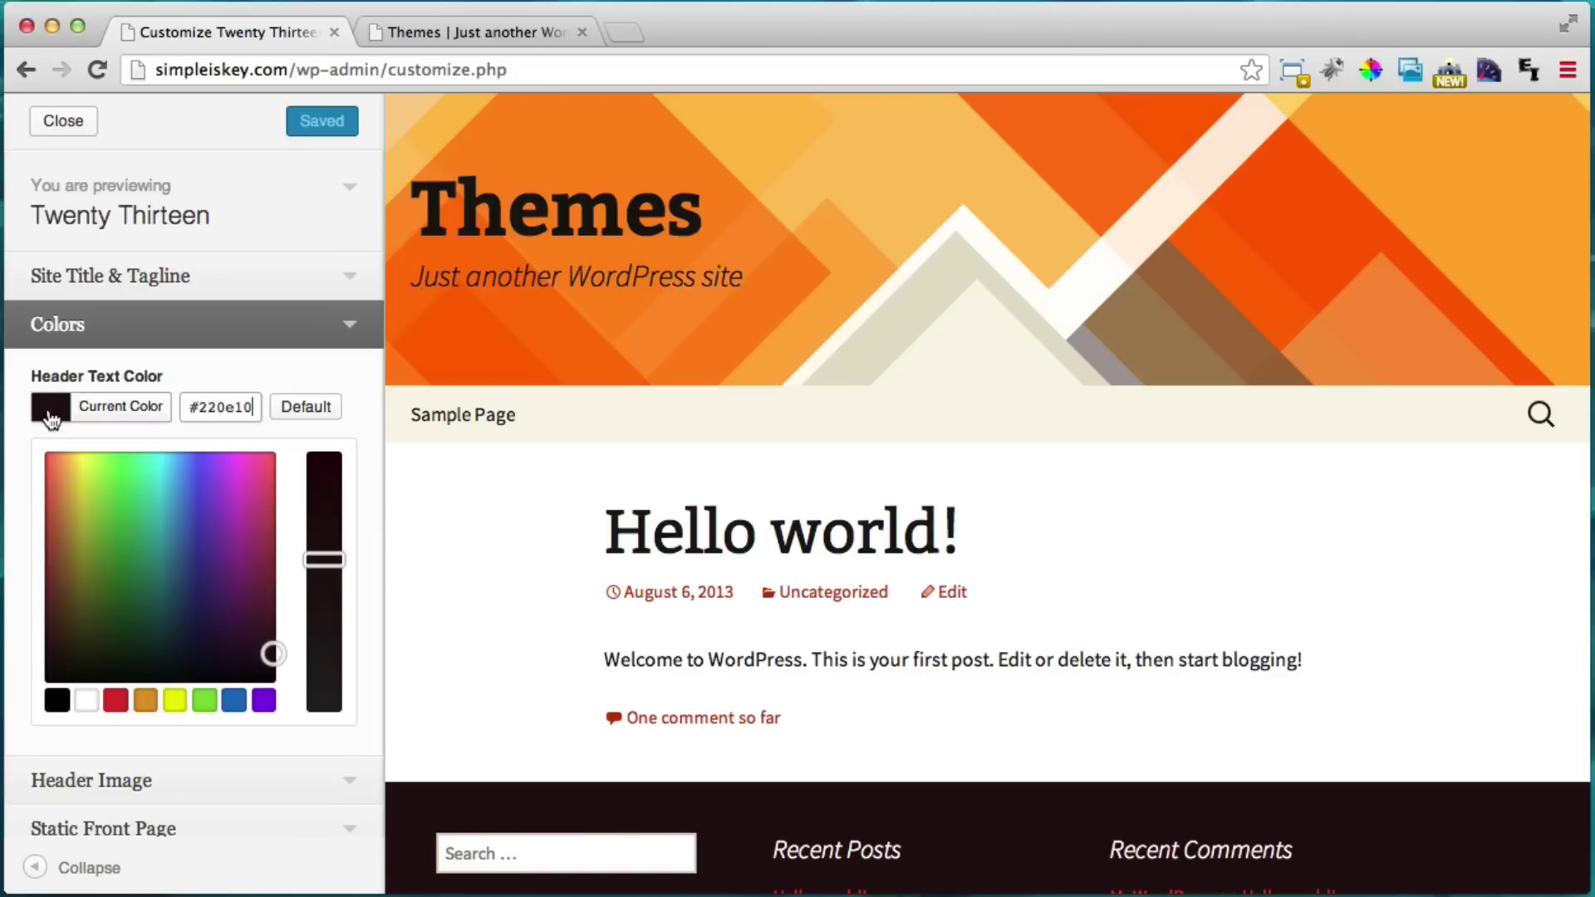
click(213, 541)
click(101, 545)
drag(127, 586, 183, 496)
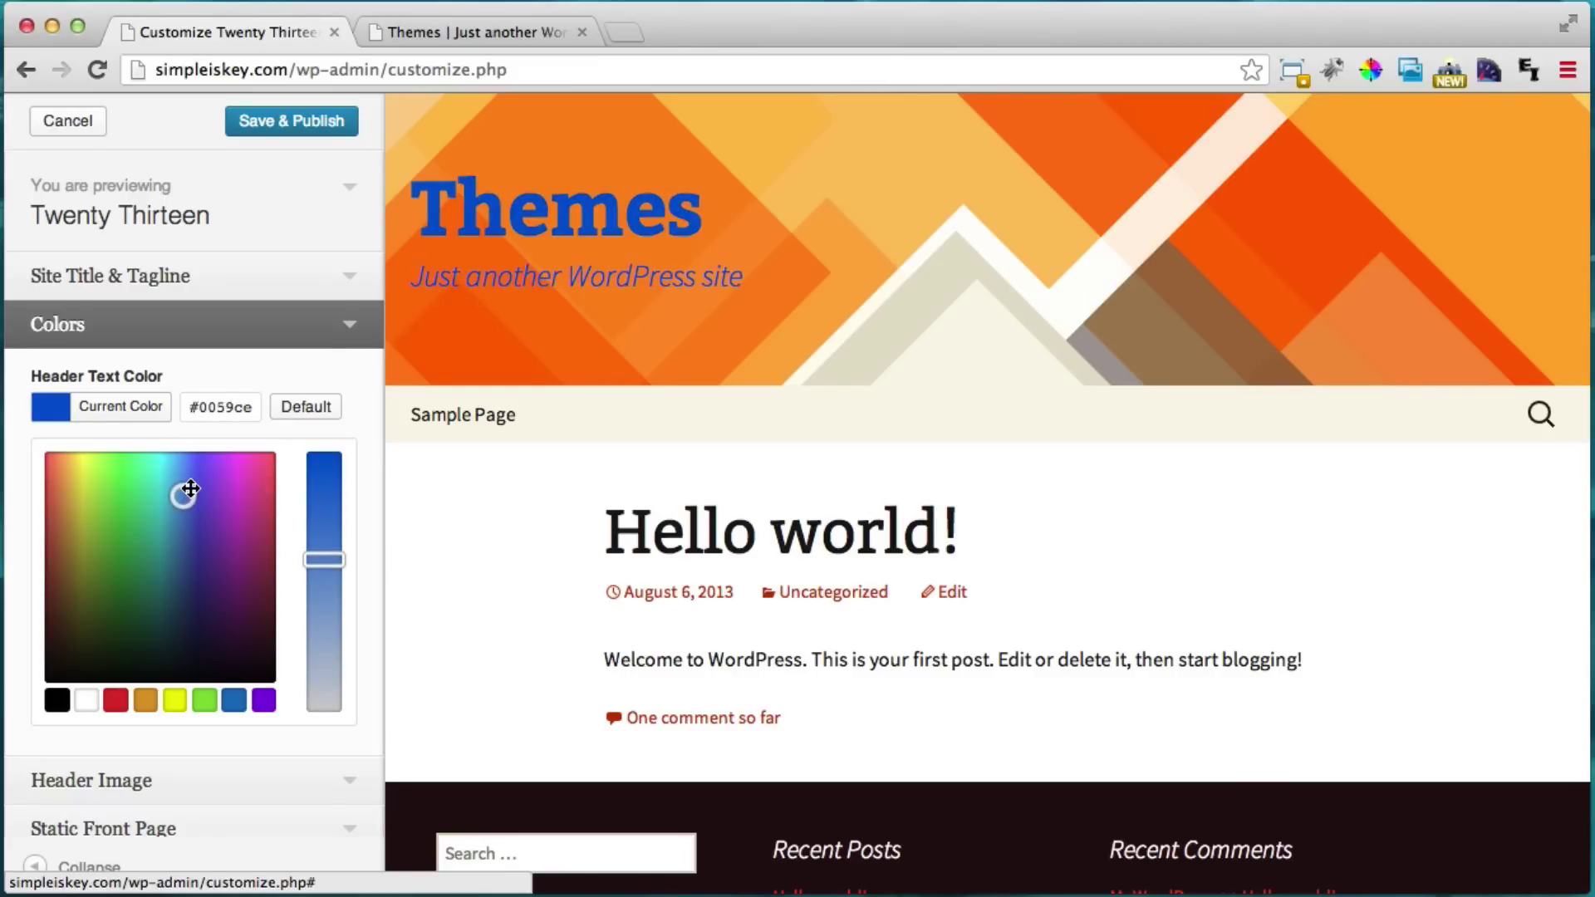
click(340, 326)
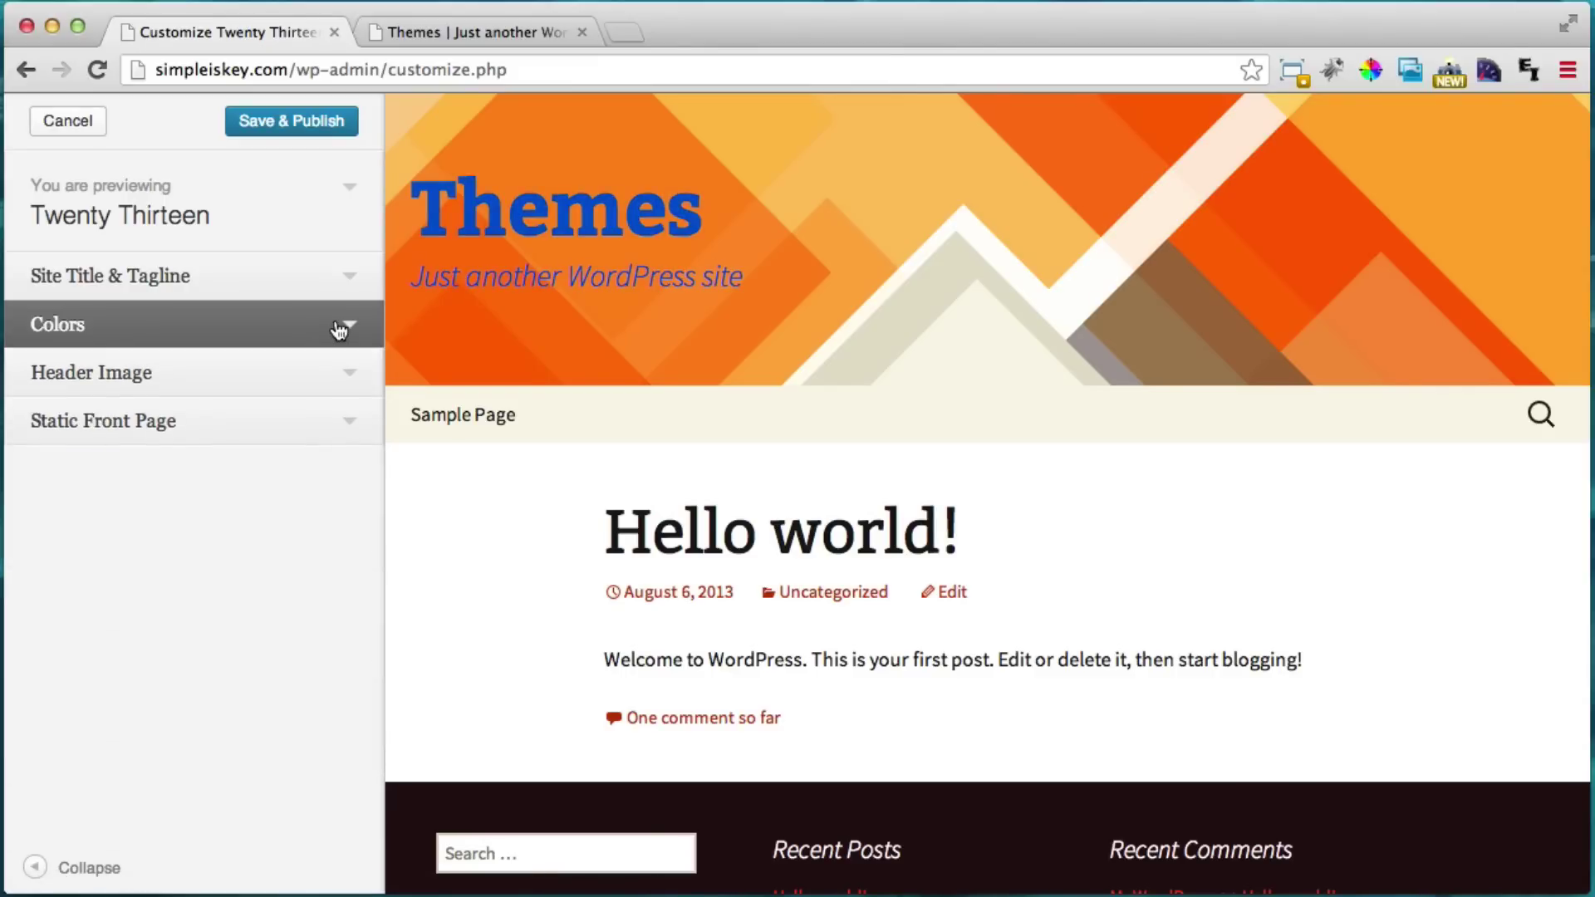
click(274, 129)
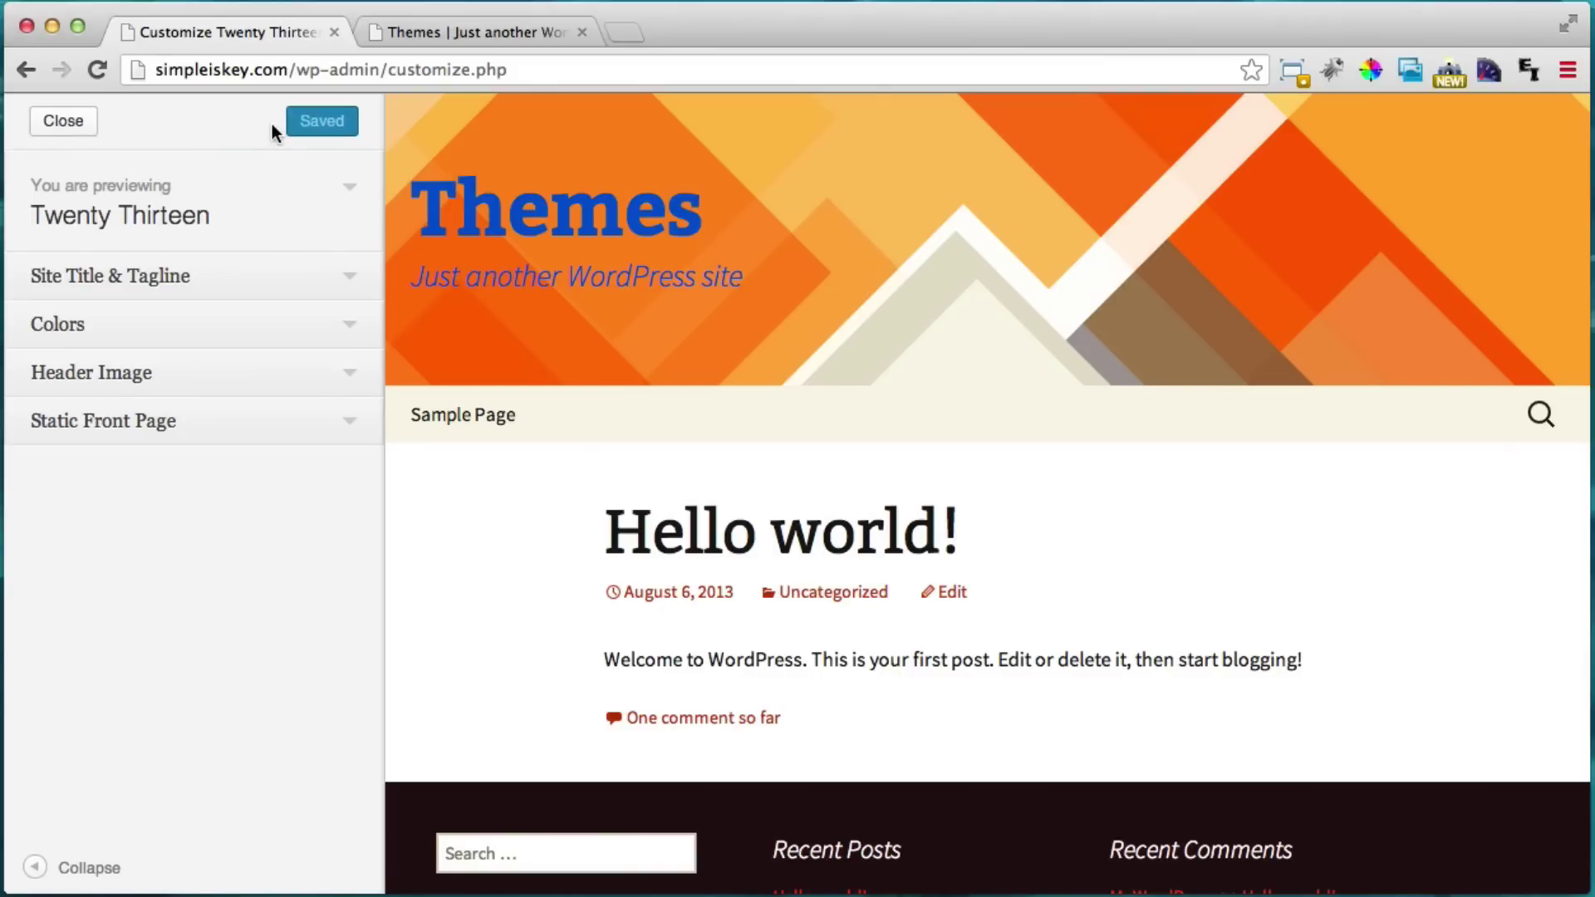
Reload the live site to confirm the blue title and tagline, then close the Customizer.
click(432, 37)
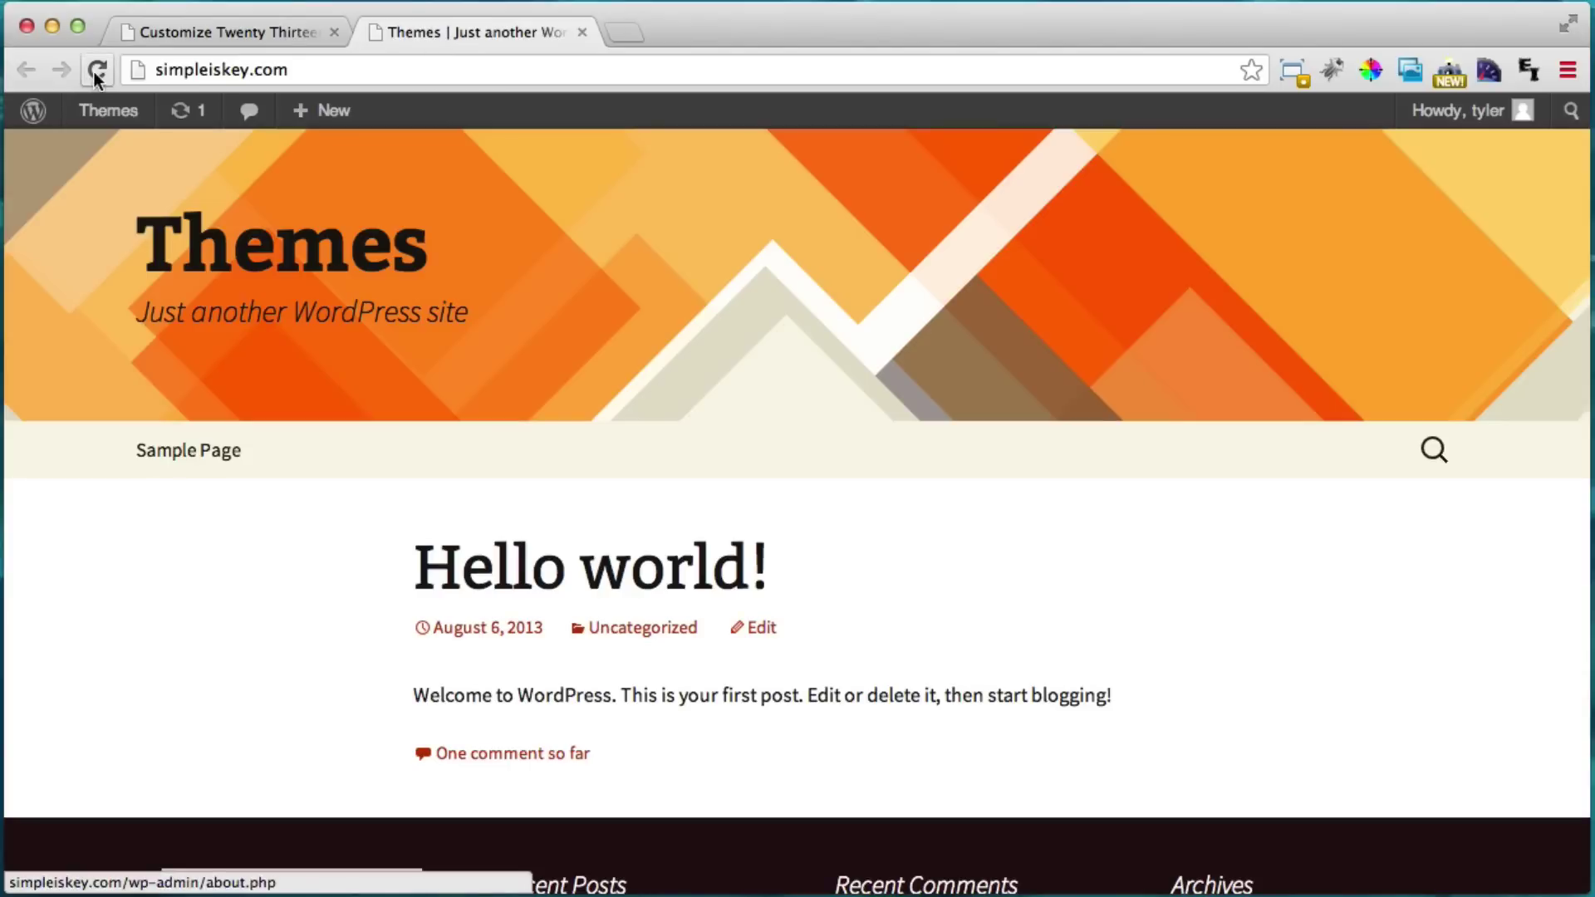
click(97, 70)
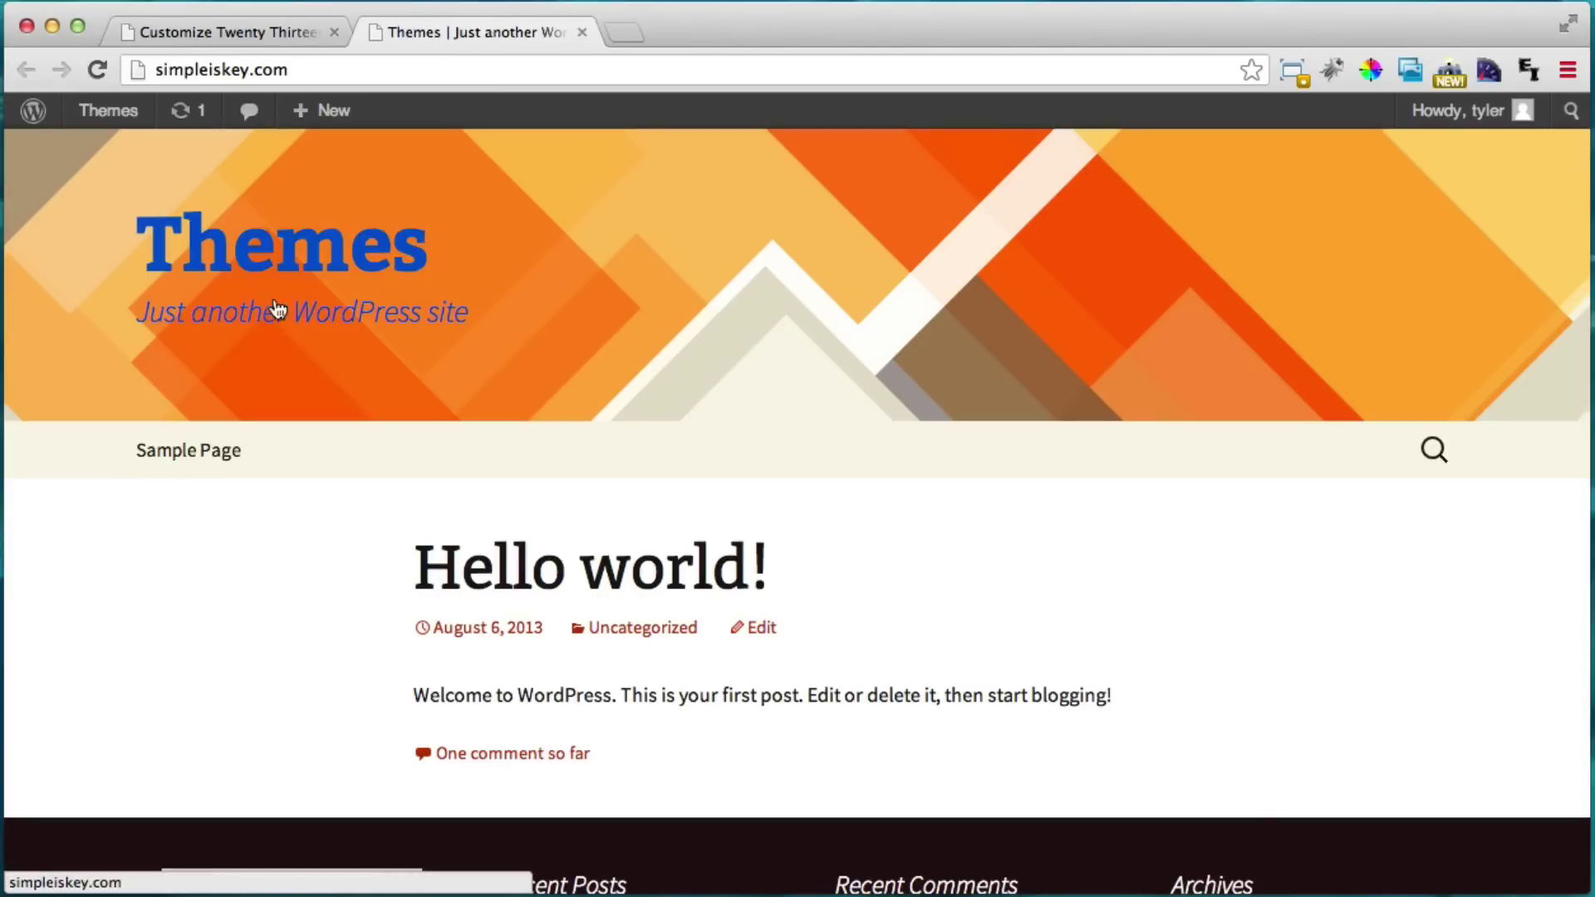
click(243, 33)
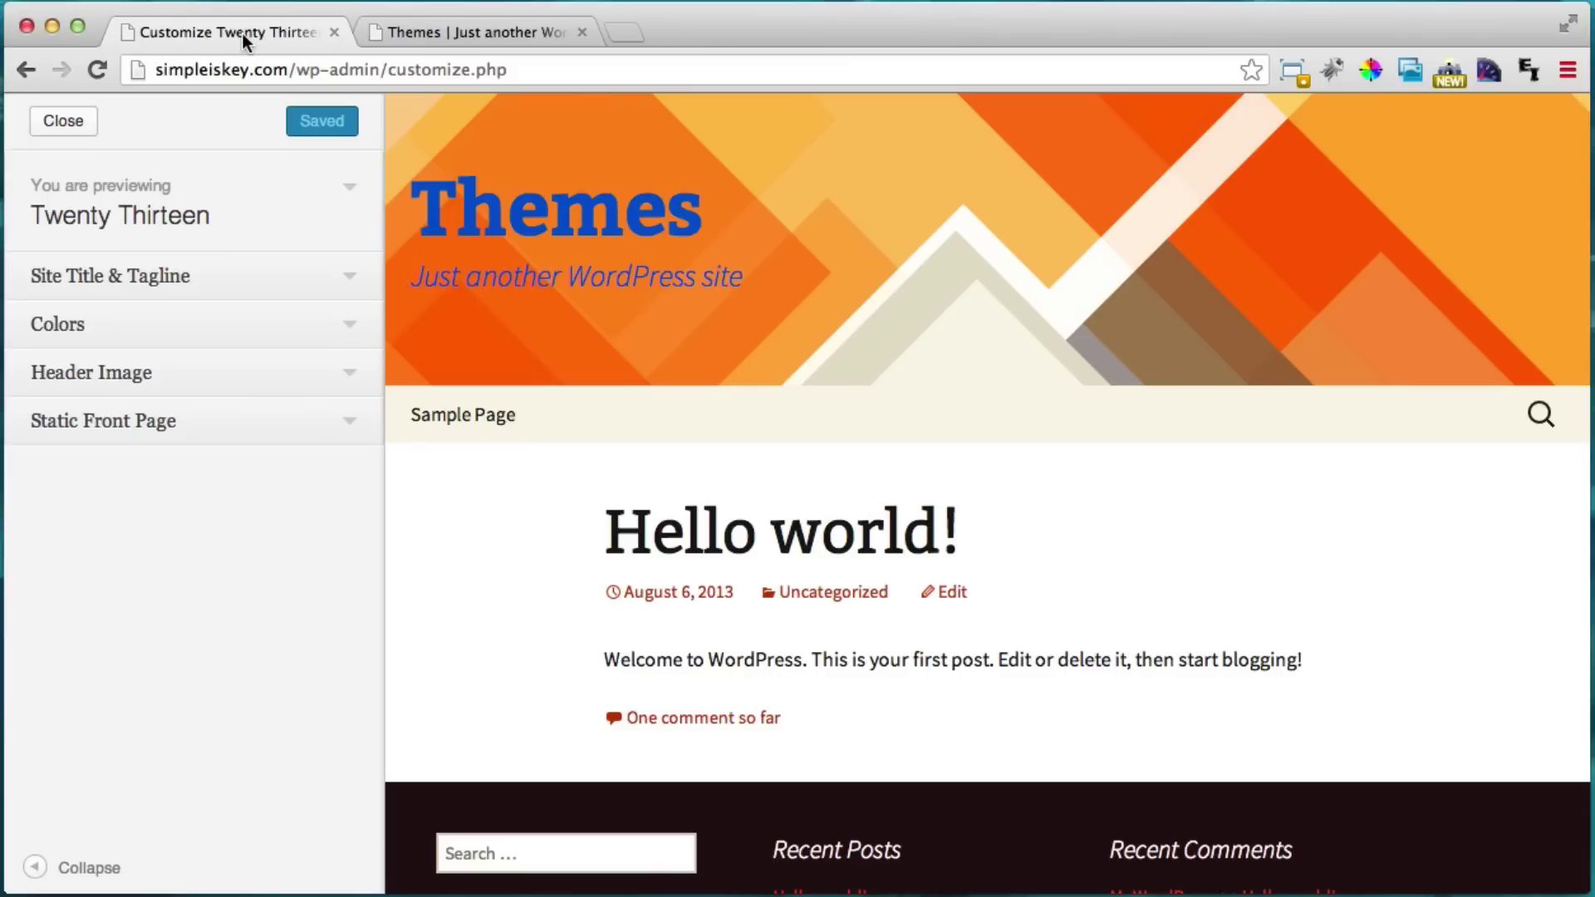
click(66, 125)
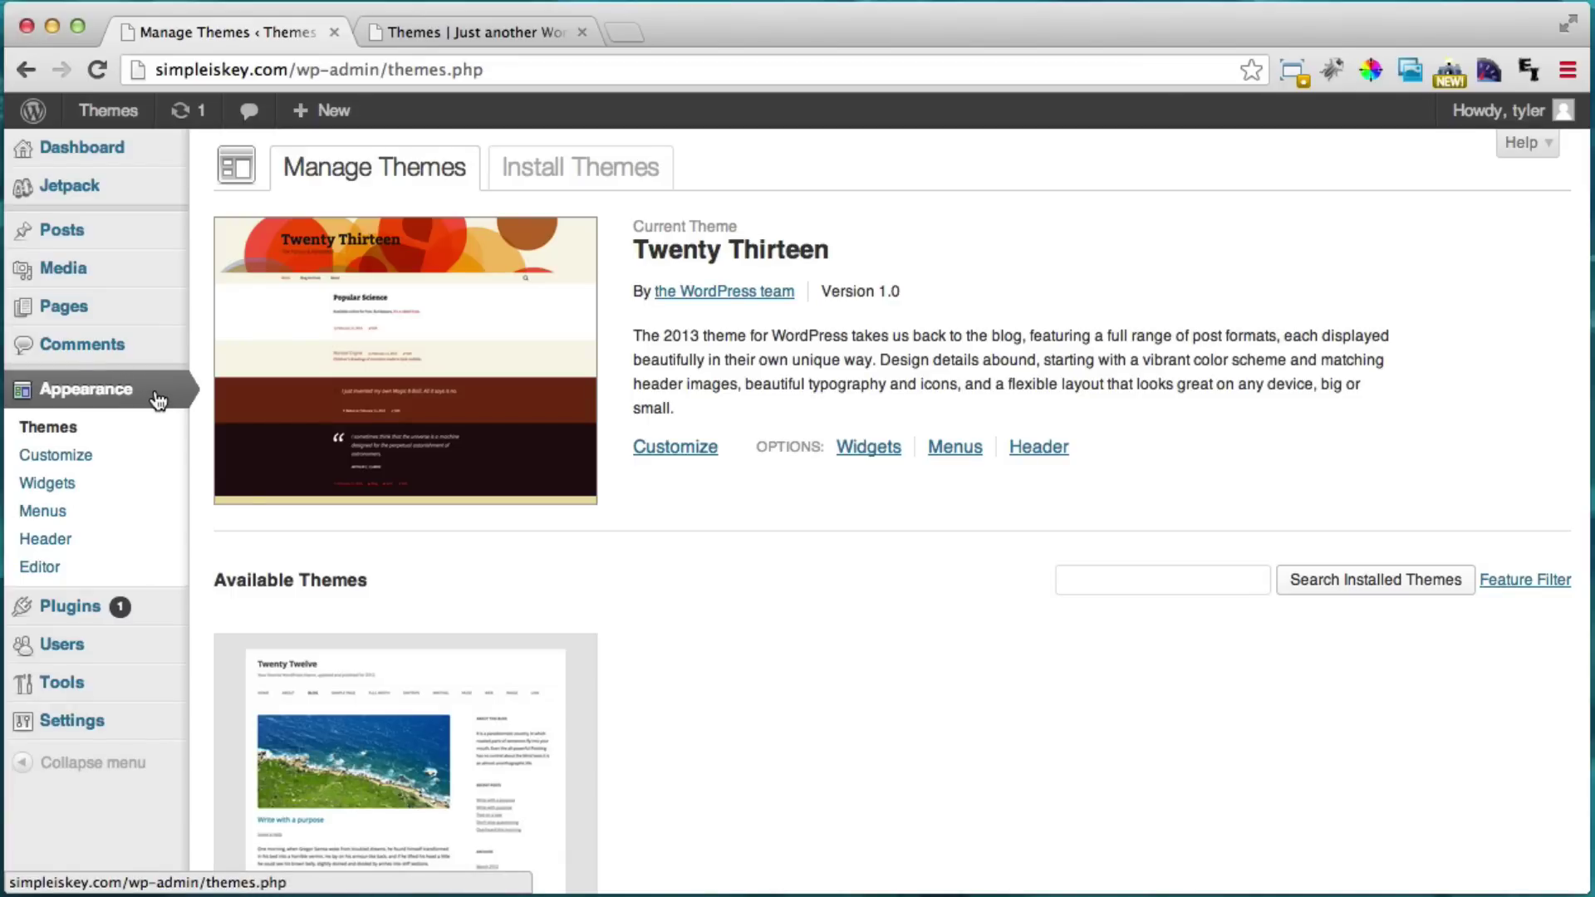
Browse the Featured themes list and install the Responsive theme.
click(587, 171)
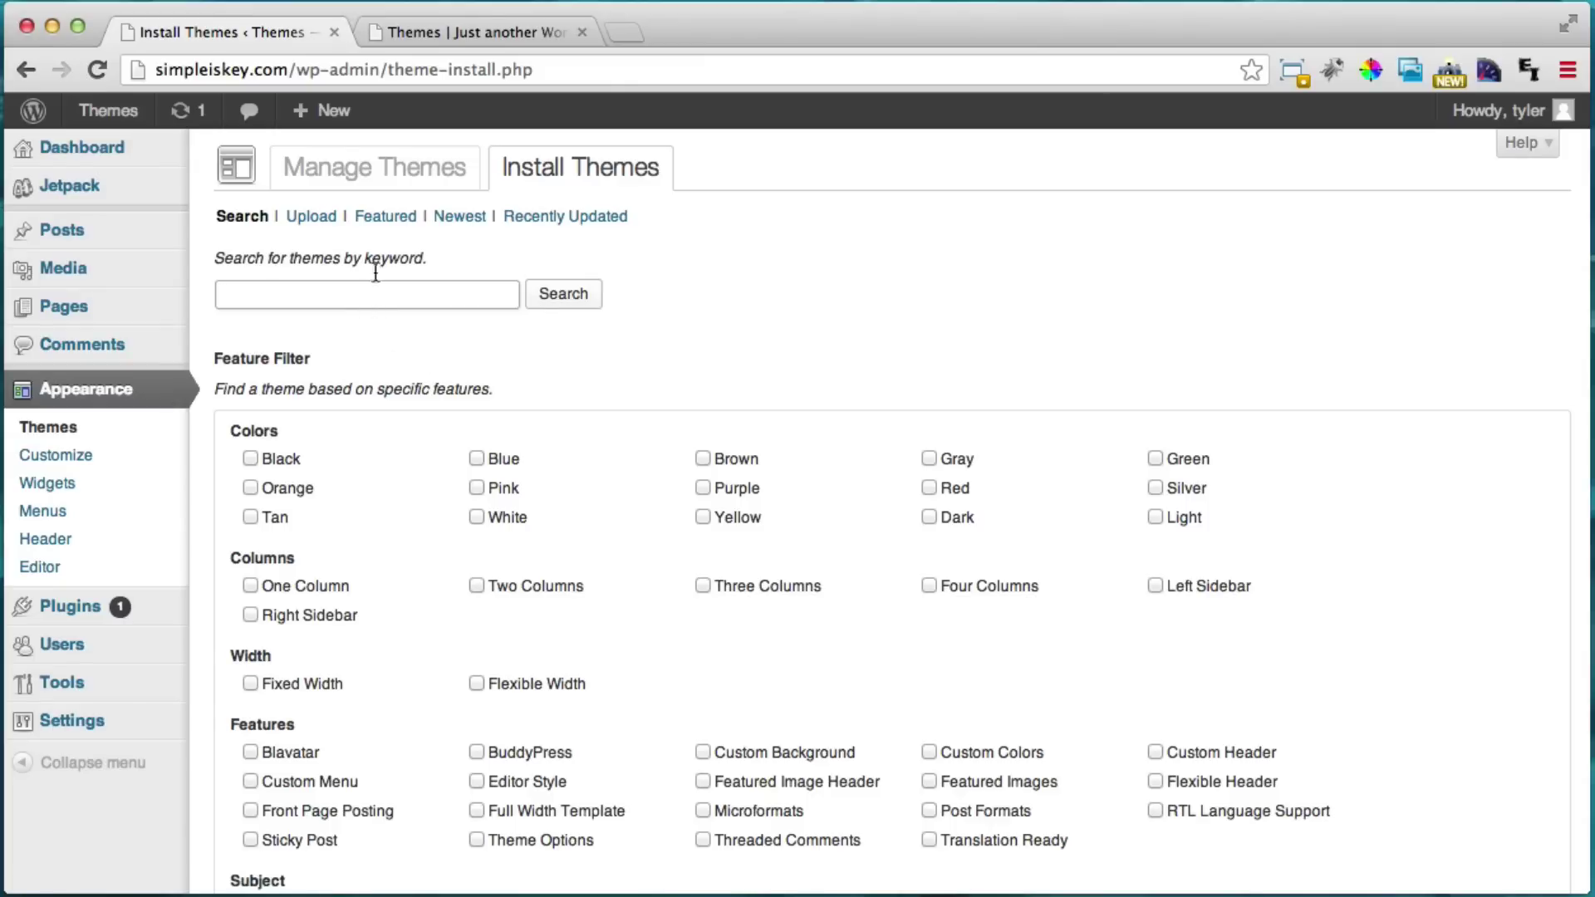
click(395, 223)
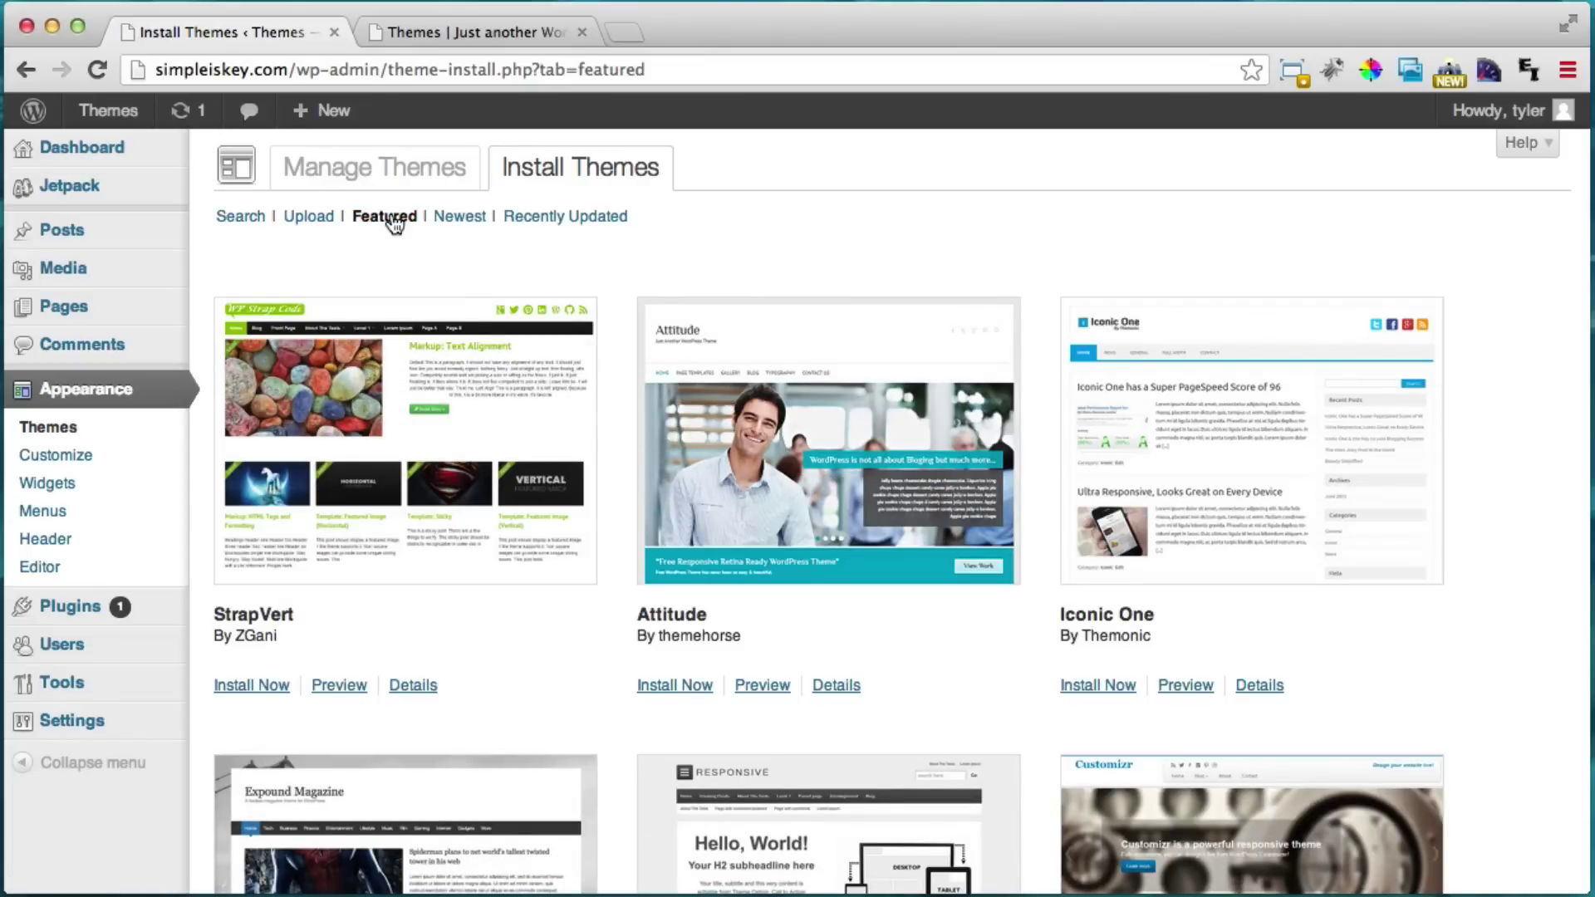
scroll(509, 318, down, 5)
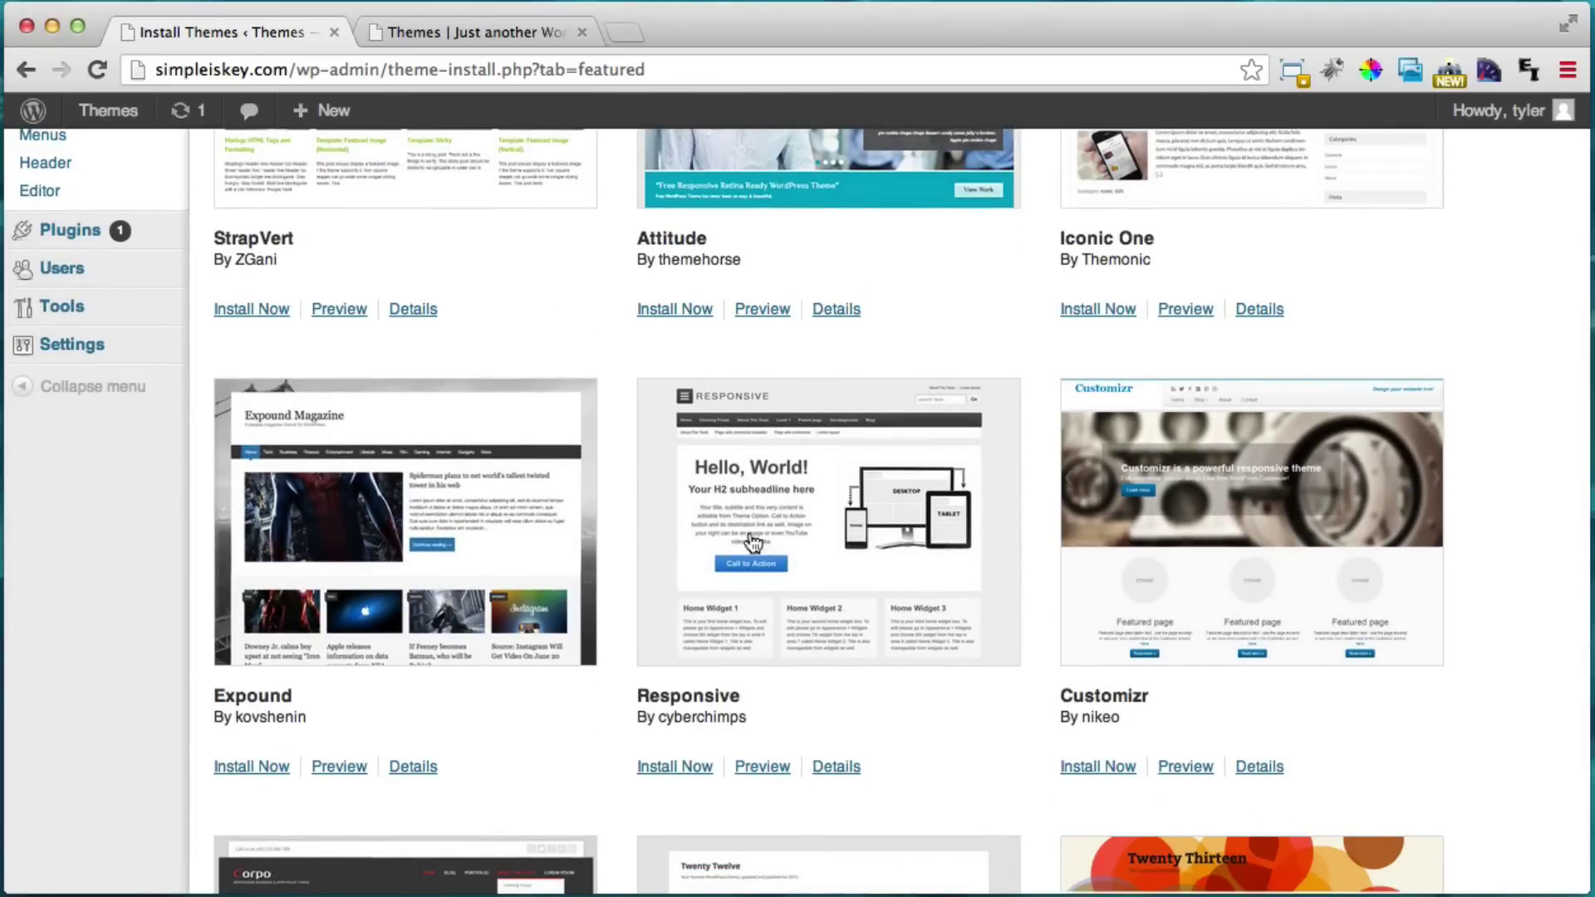
scroll(911, 460, down, 1)
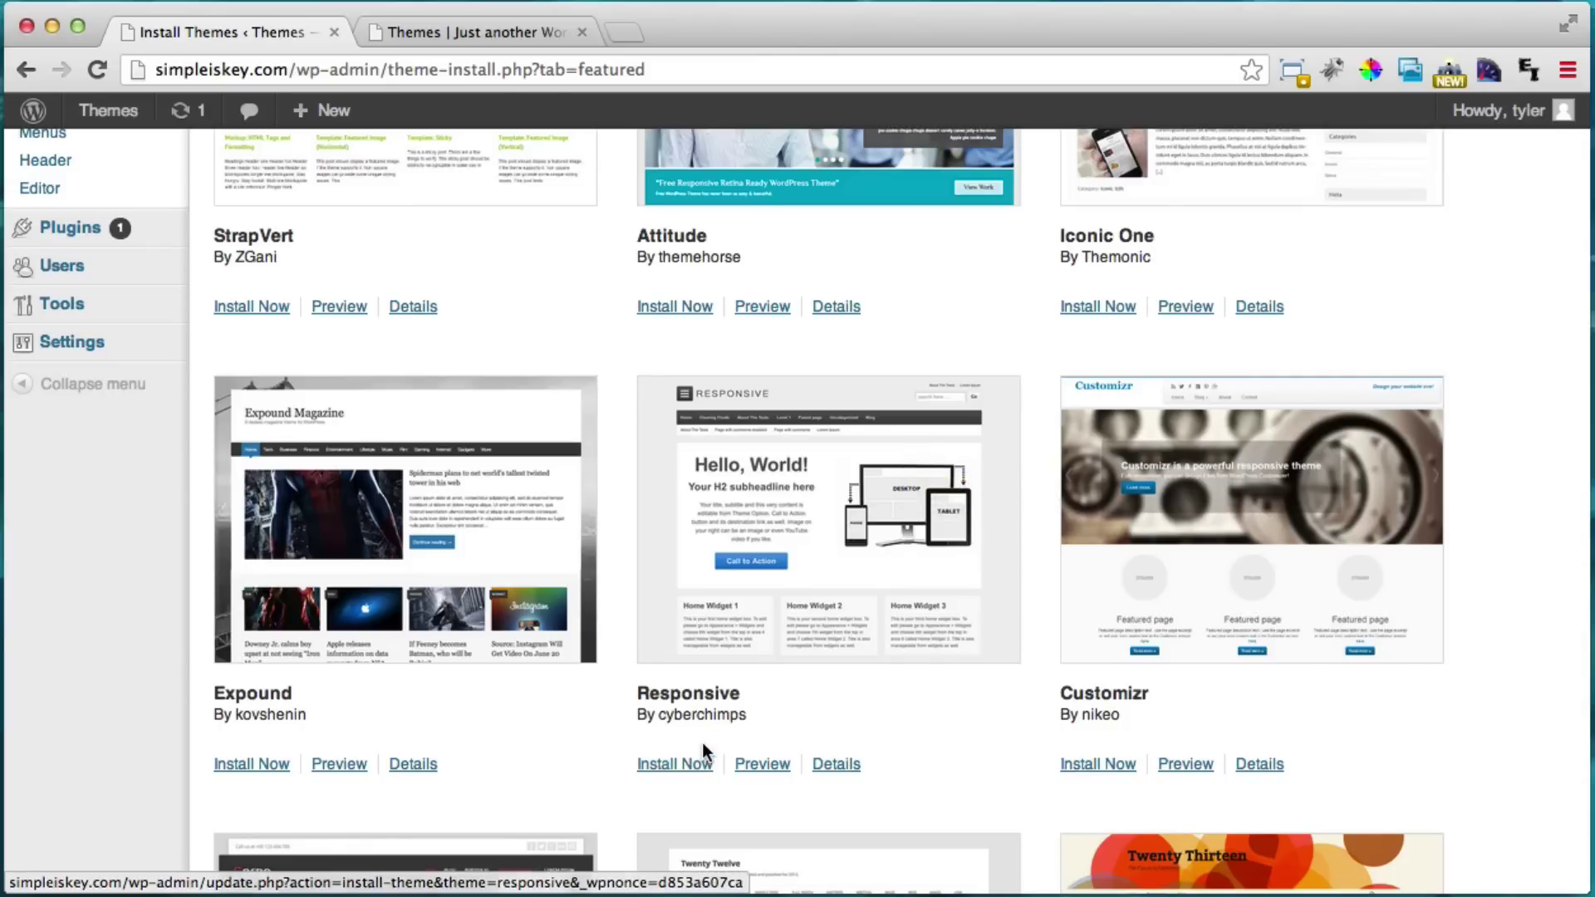
scroll(753, 643, up, 3)
scroll(751, 638, up, 10)
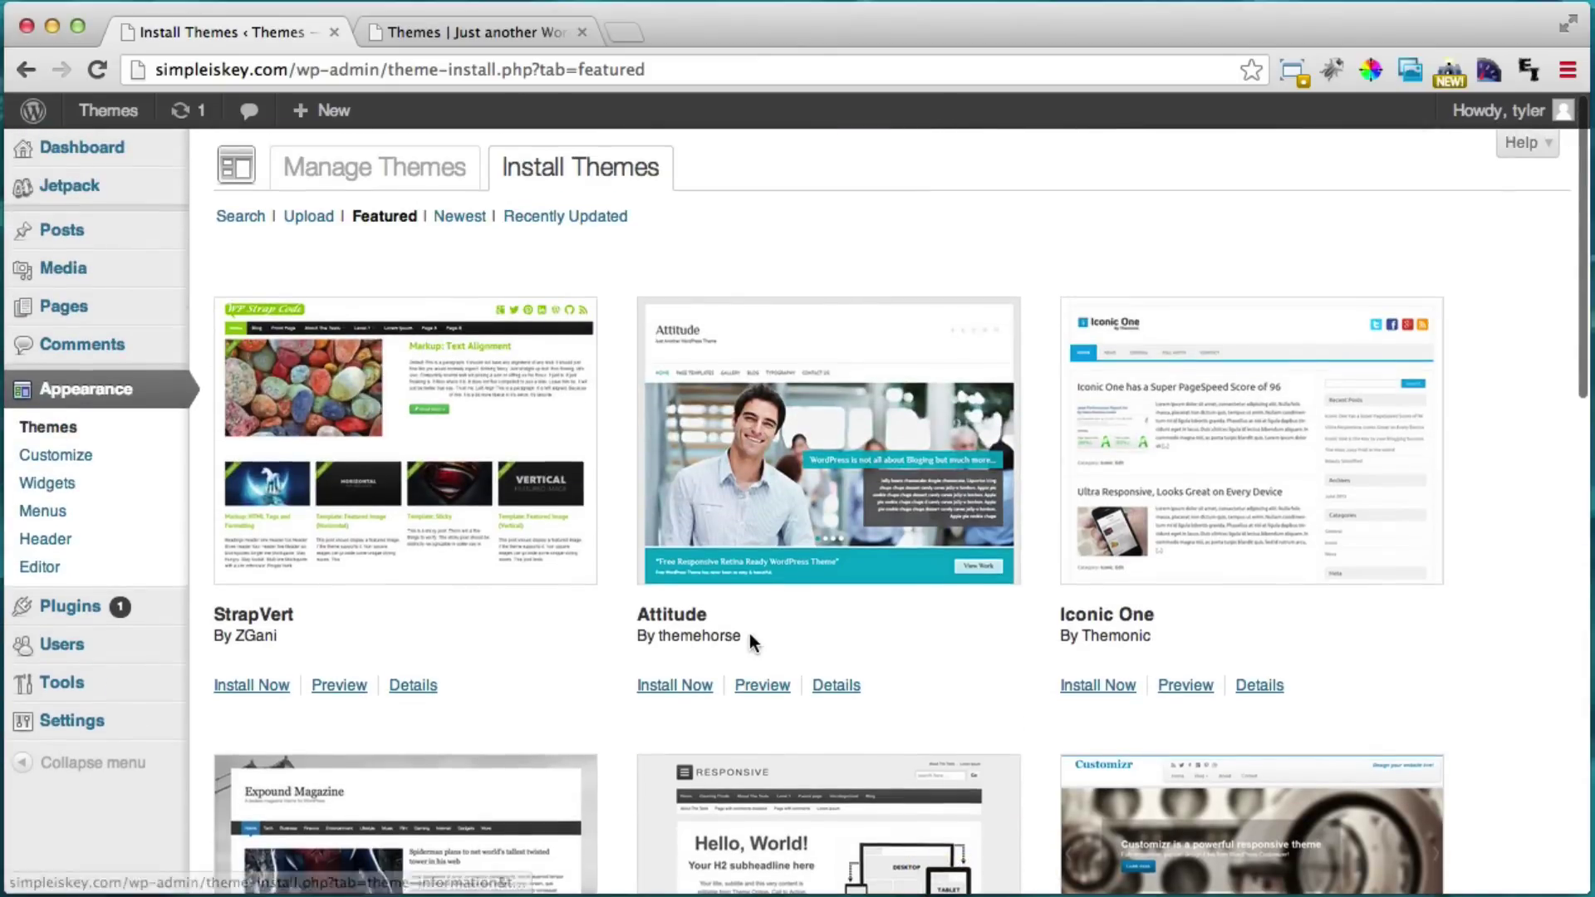
scroll(764, 665, down, 15)
scroll(771, 665, up, 12)
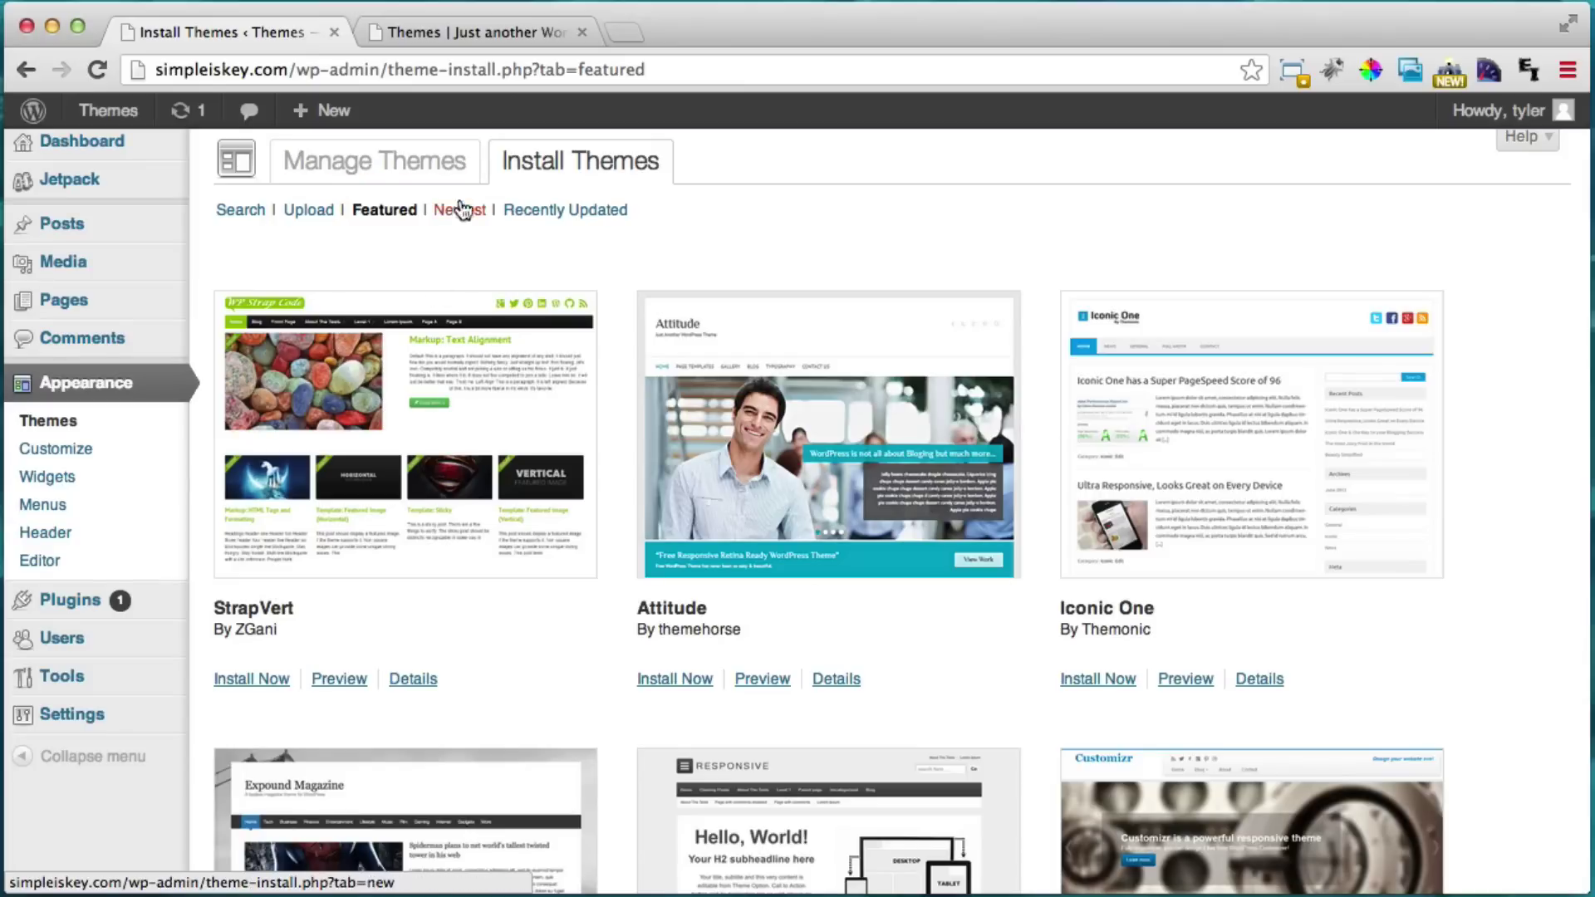
scroll(395, 218, down, 5)
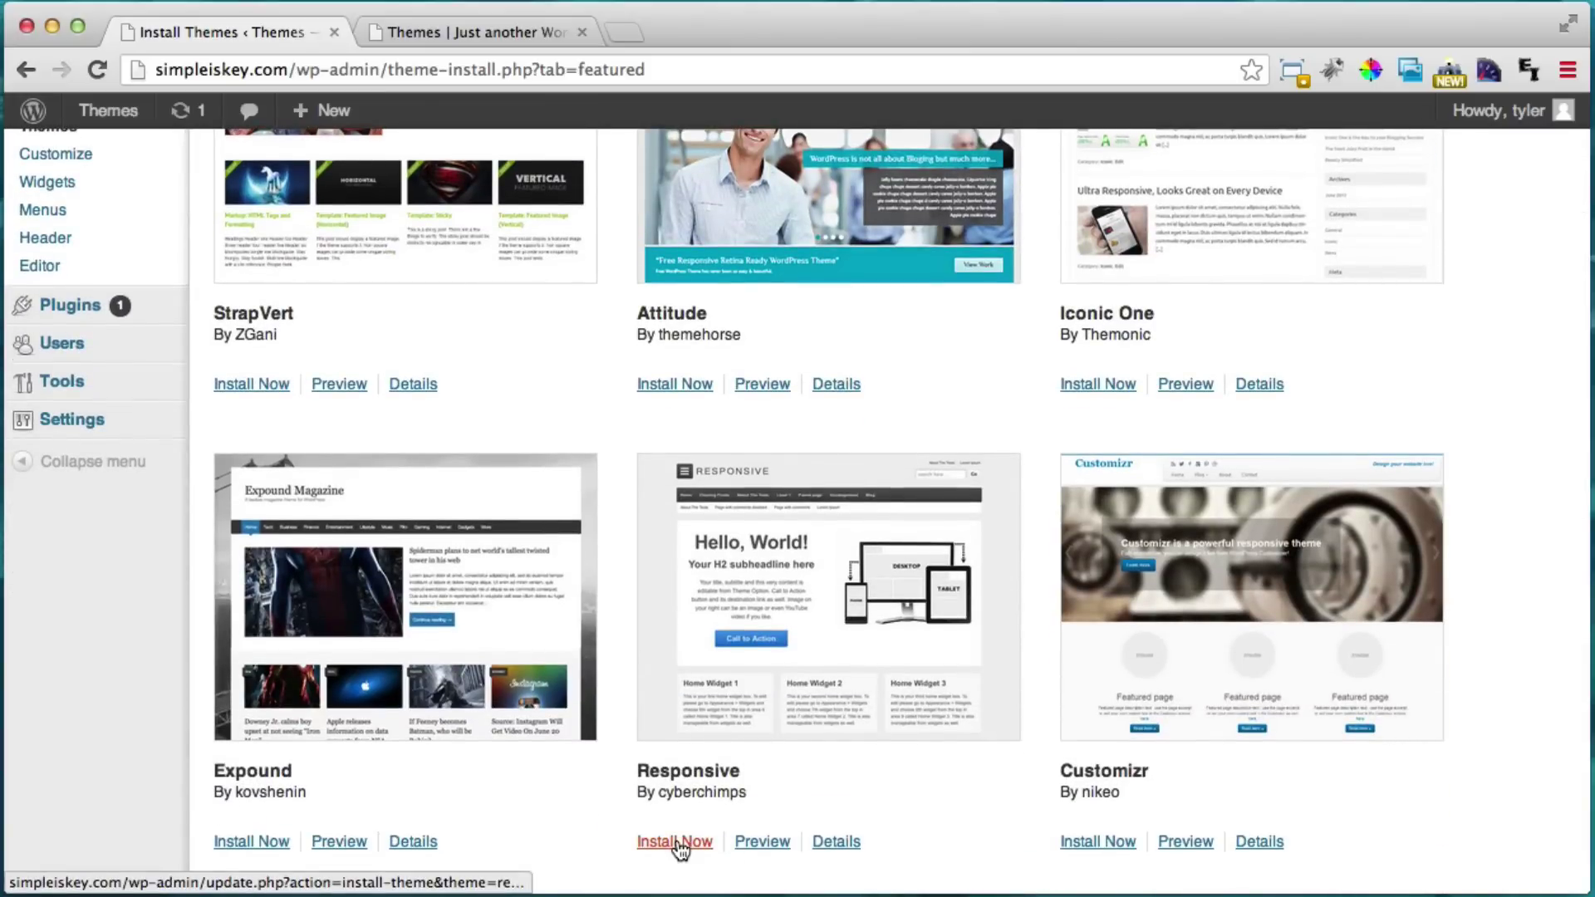
click(674, 842)
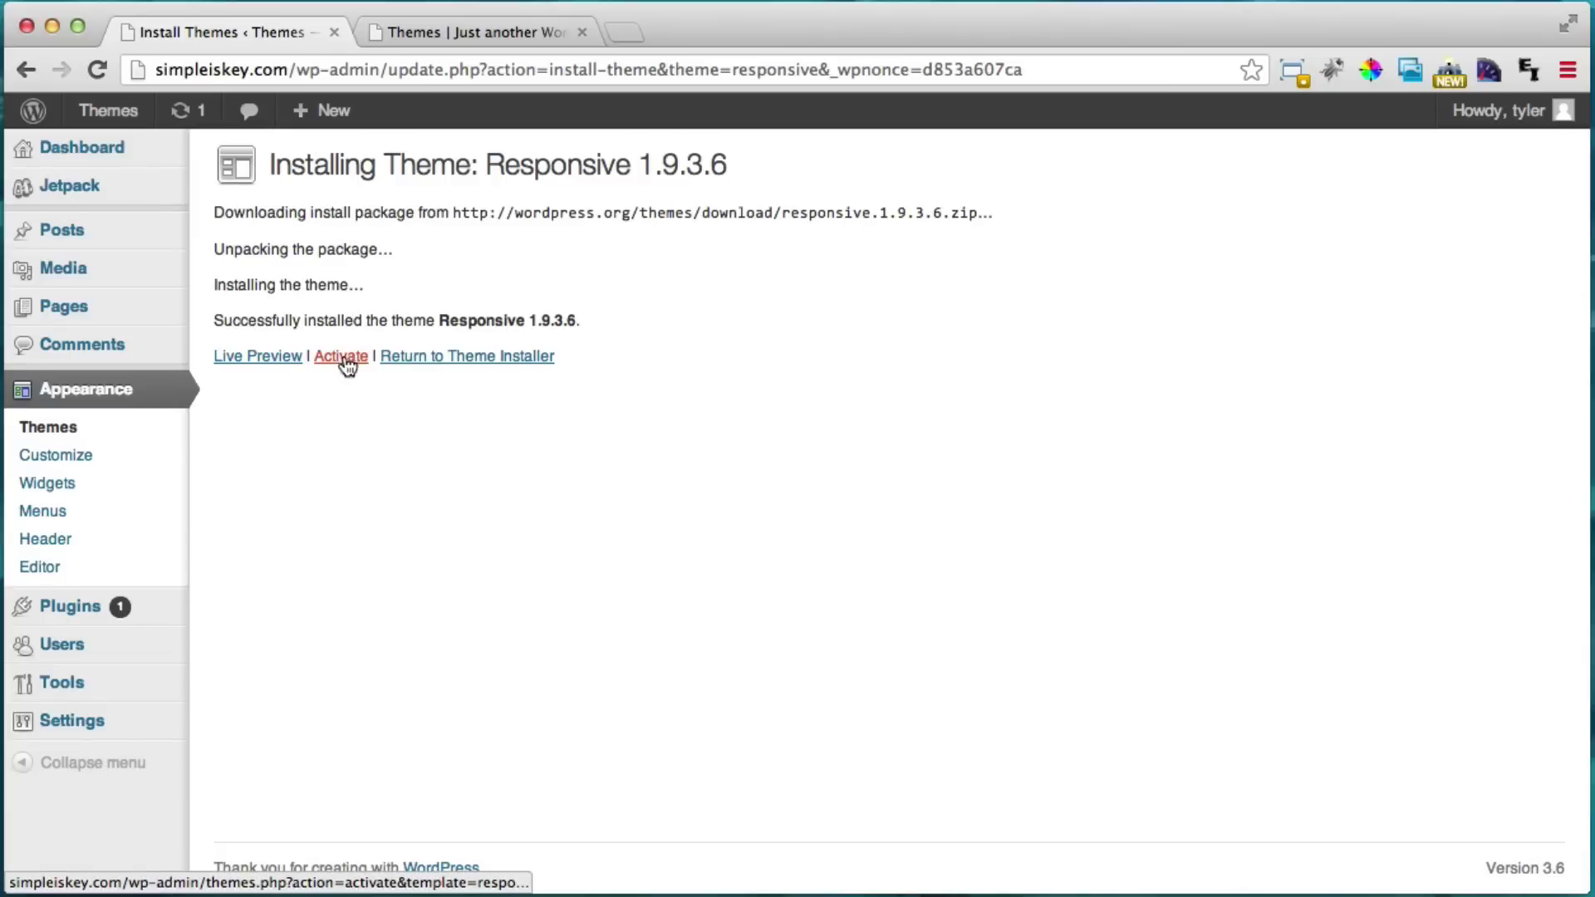
Activate Responsive 1.9.3.6 and switch to the live site tab.
click(348, 366)
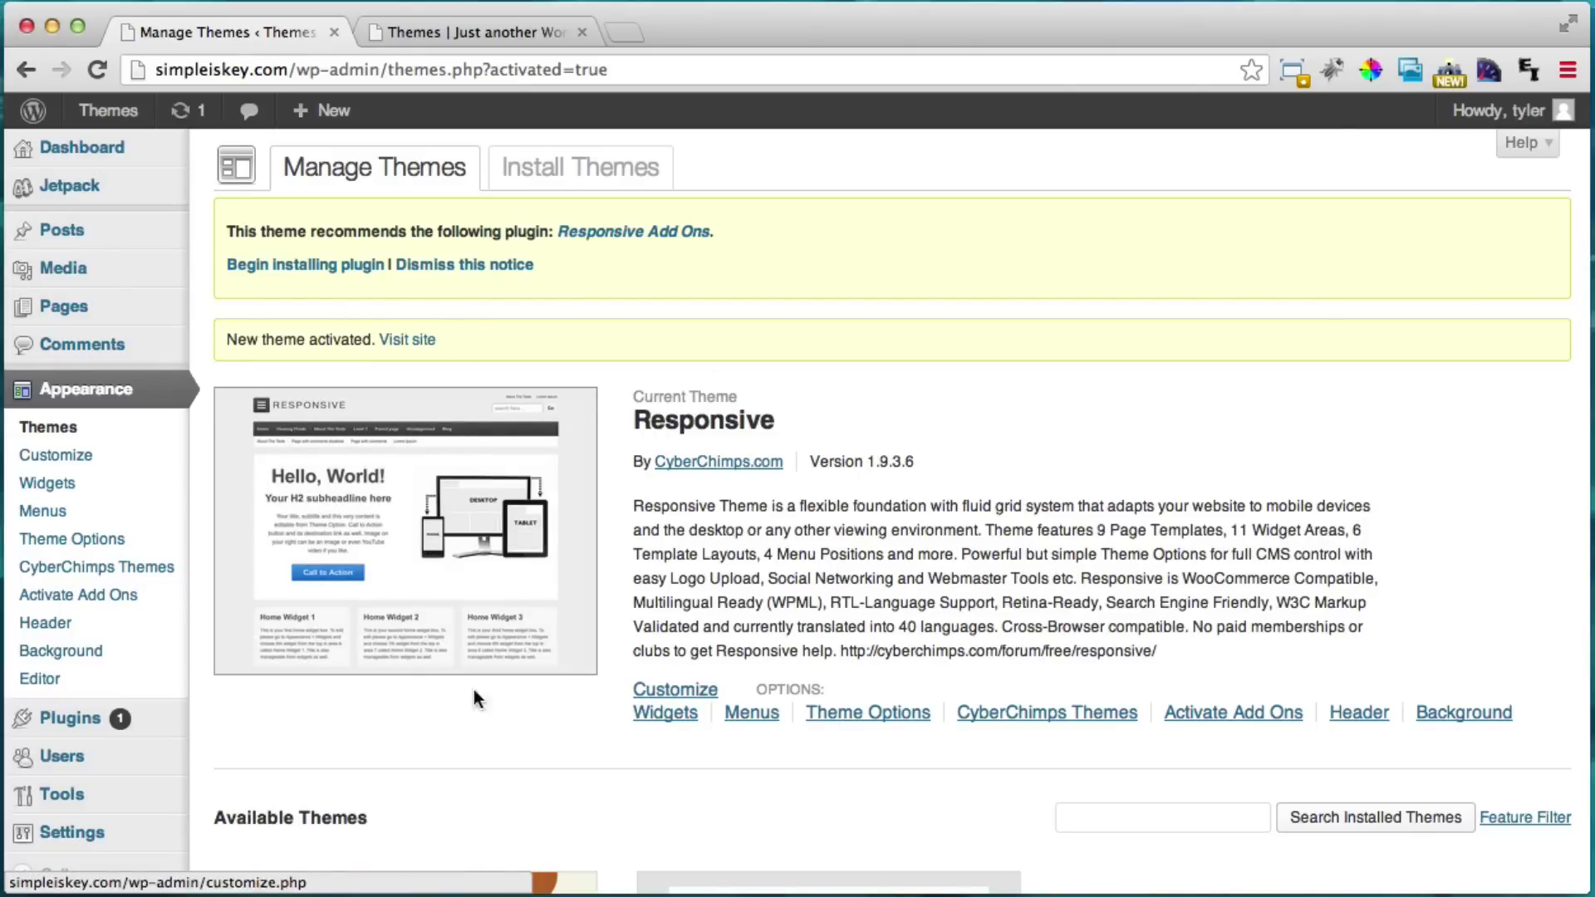
click(488, 34)
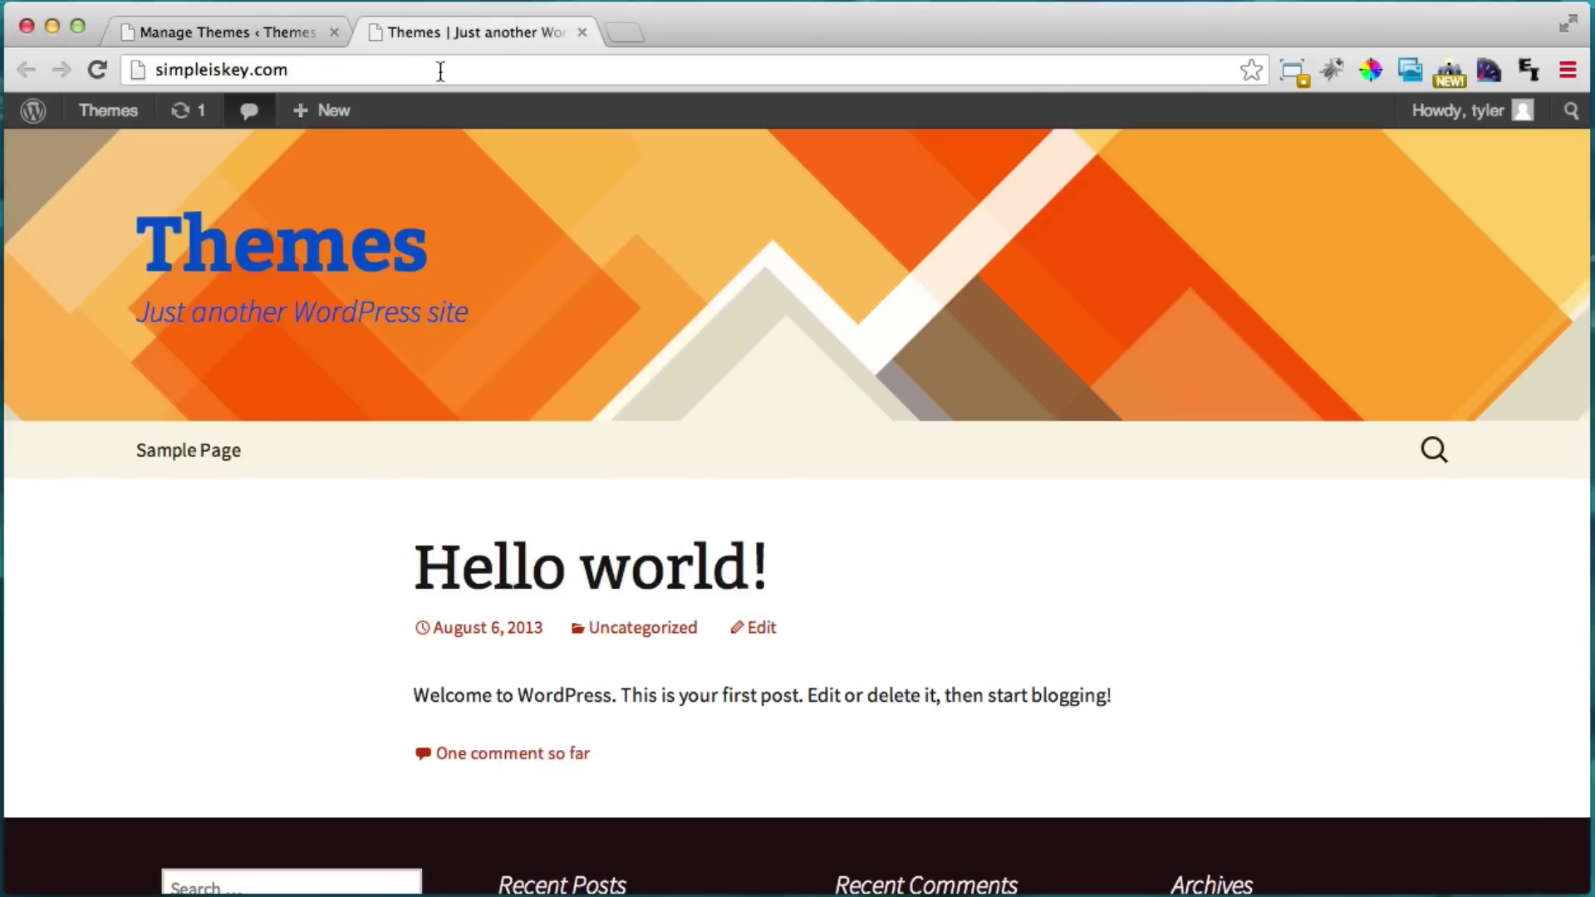
Reload the live site to view it in the Responsive design, then return to Manage Themes.
click(106, 68)
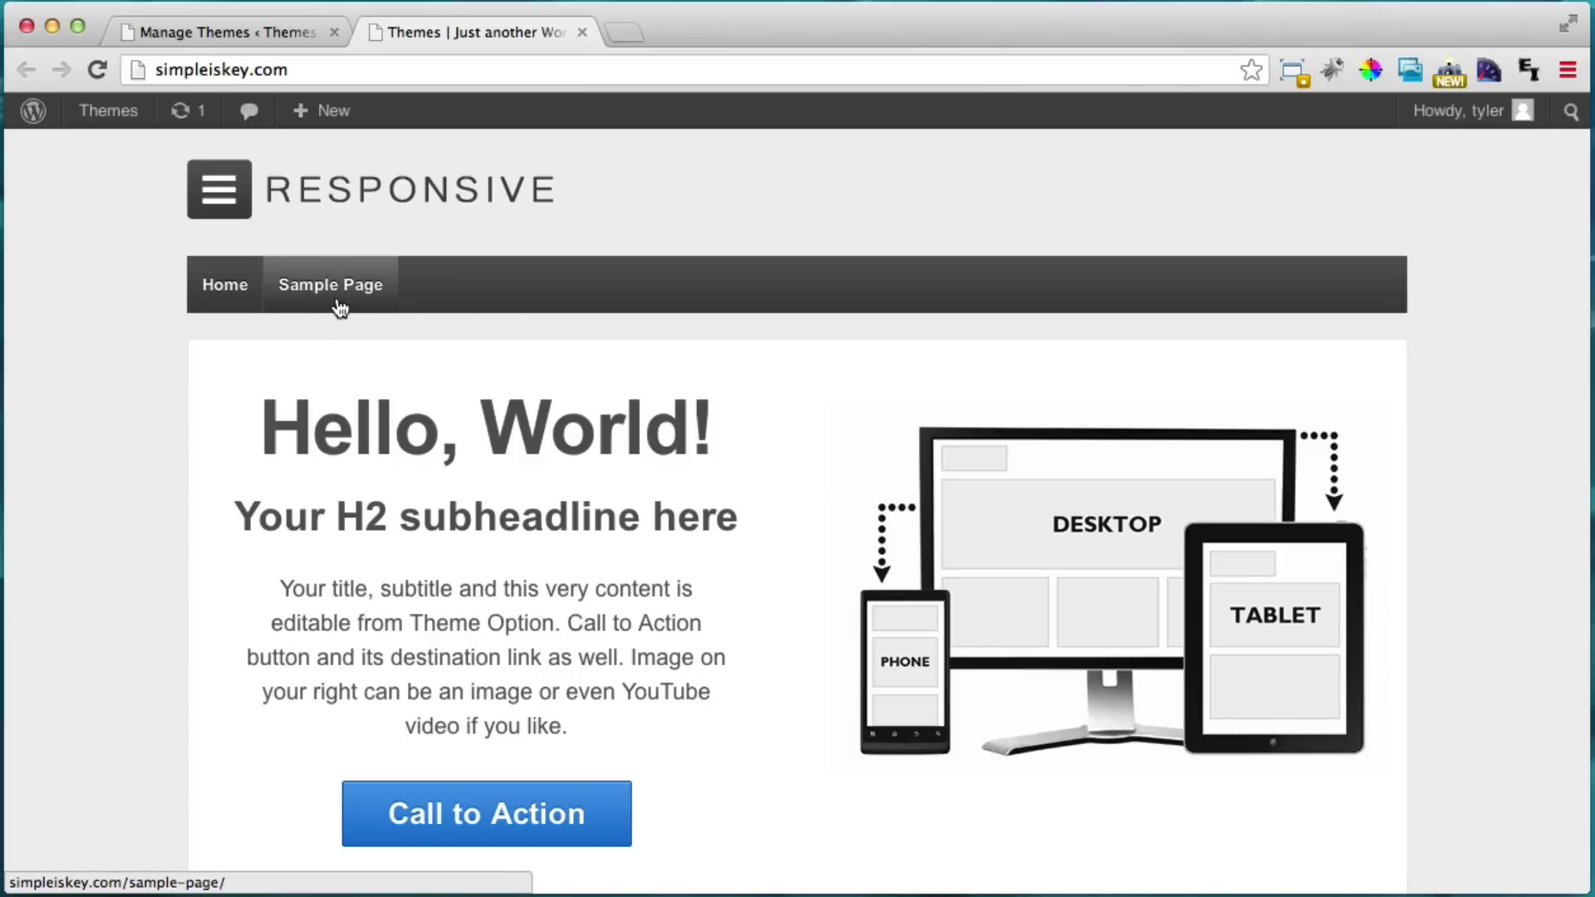
scroll(531, 353, down, 4)
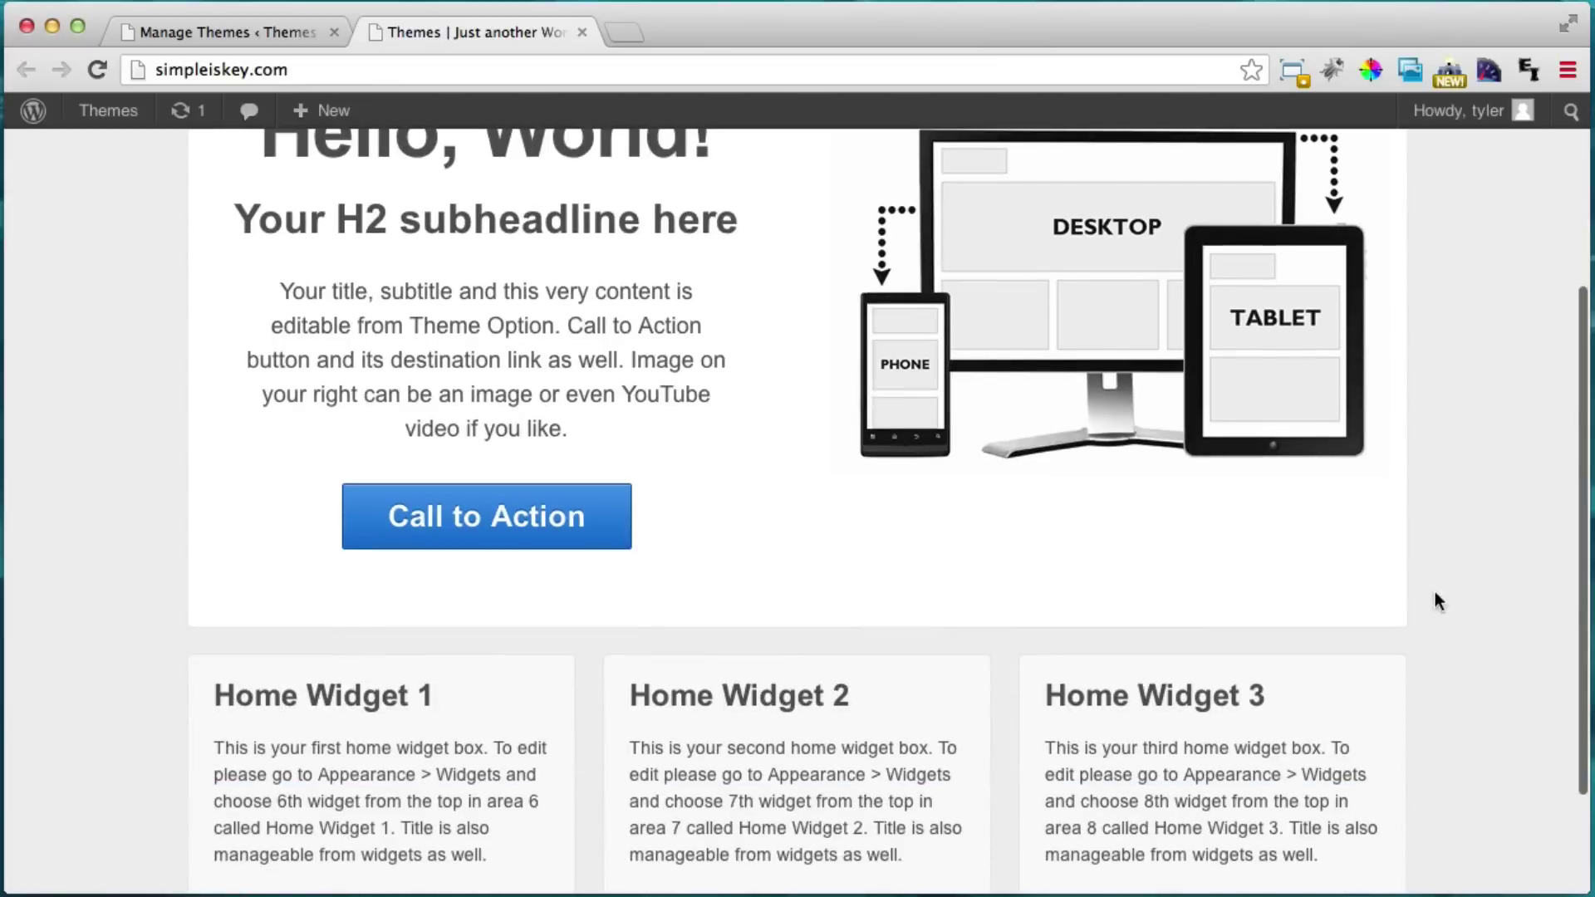
scroll(1377, 324, down, 2)
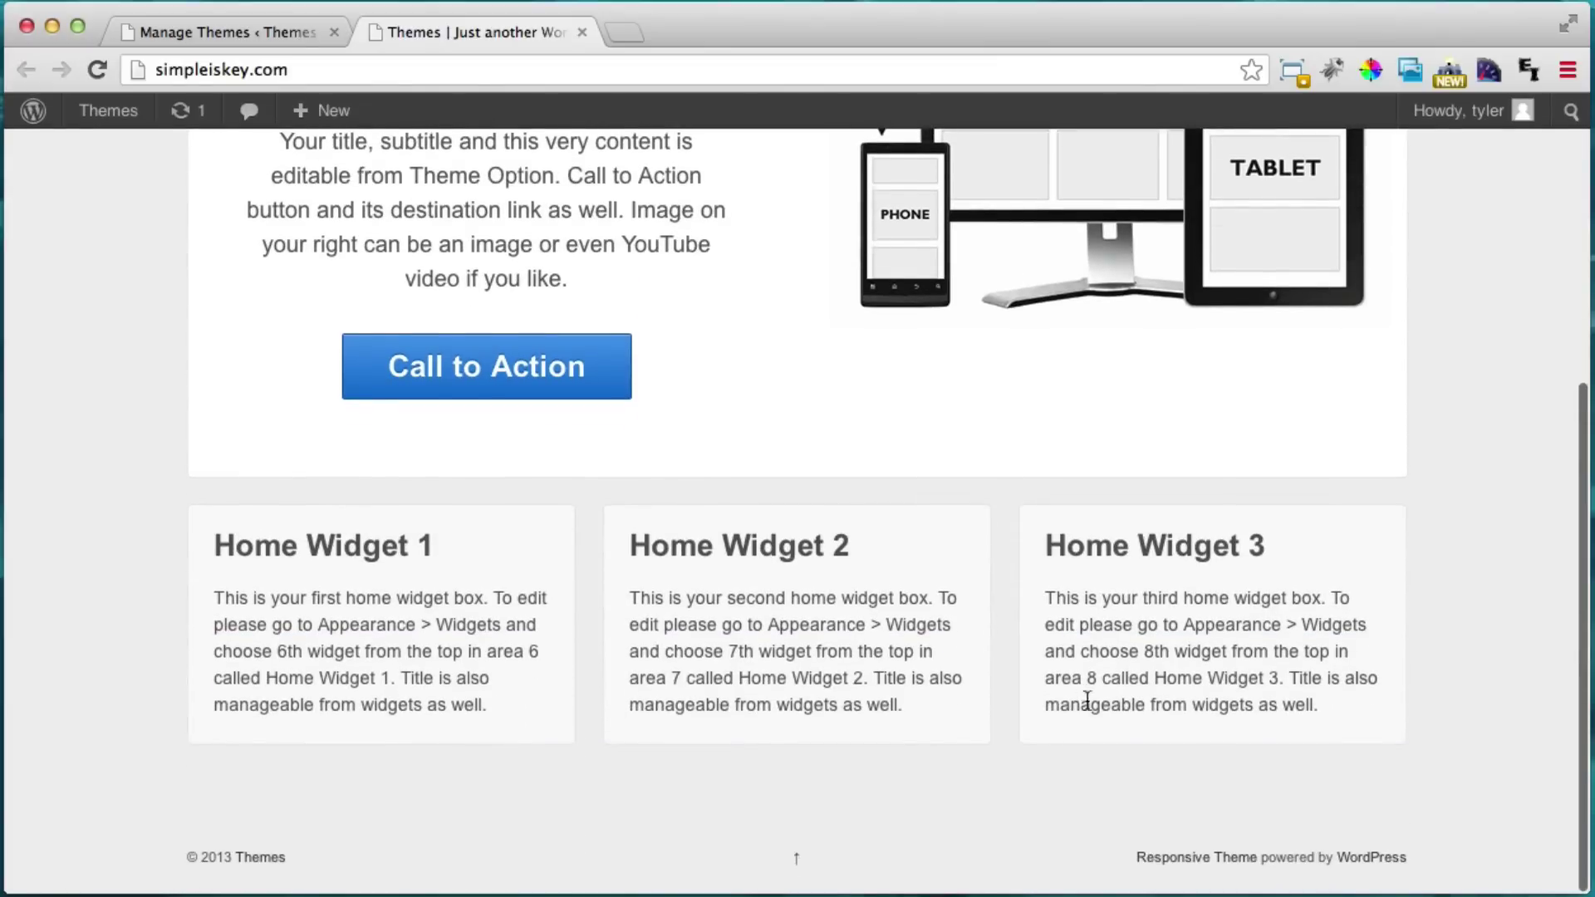
scroll(1086, 700, up, 6)
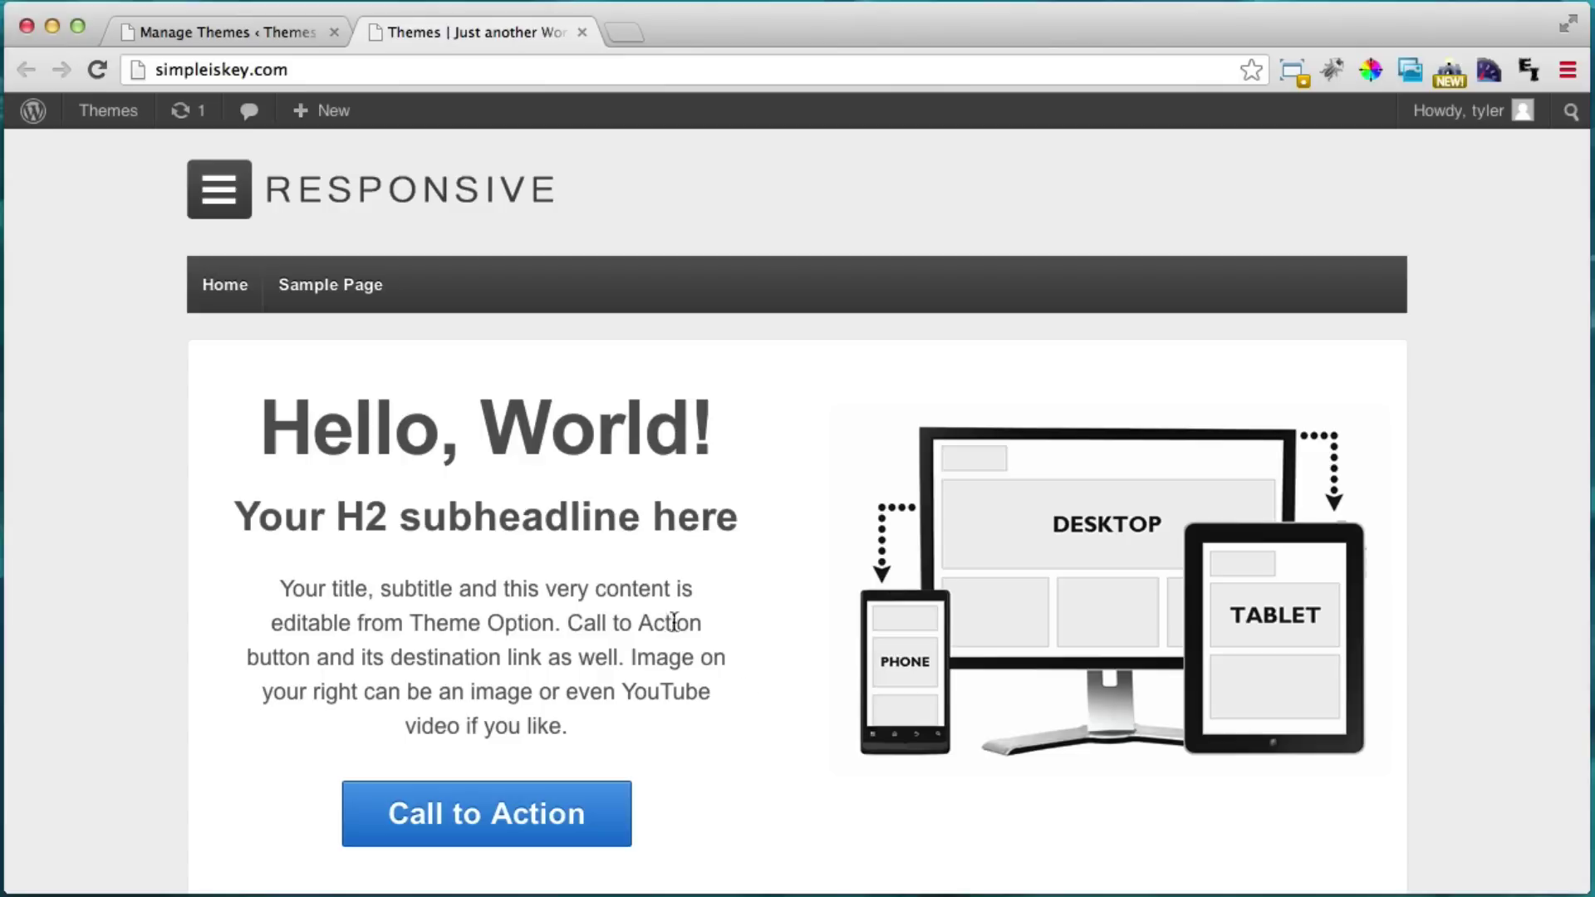
click(226, 28)
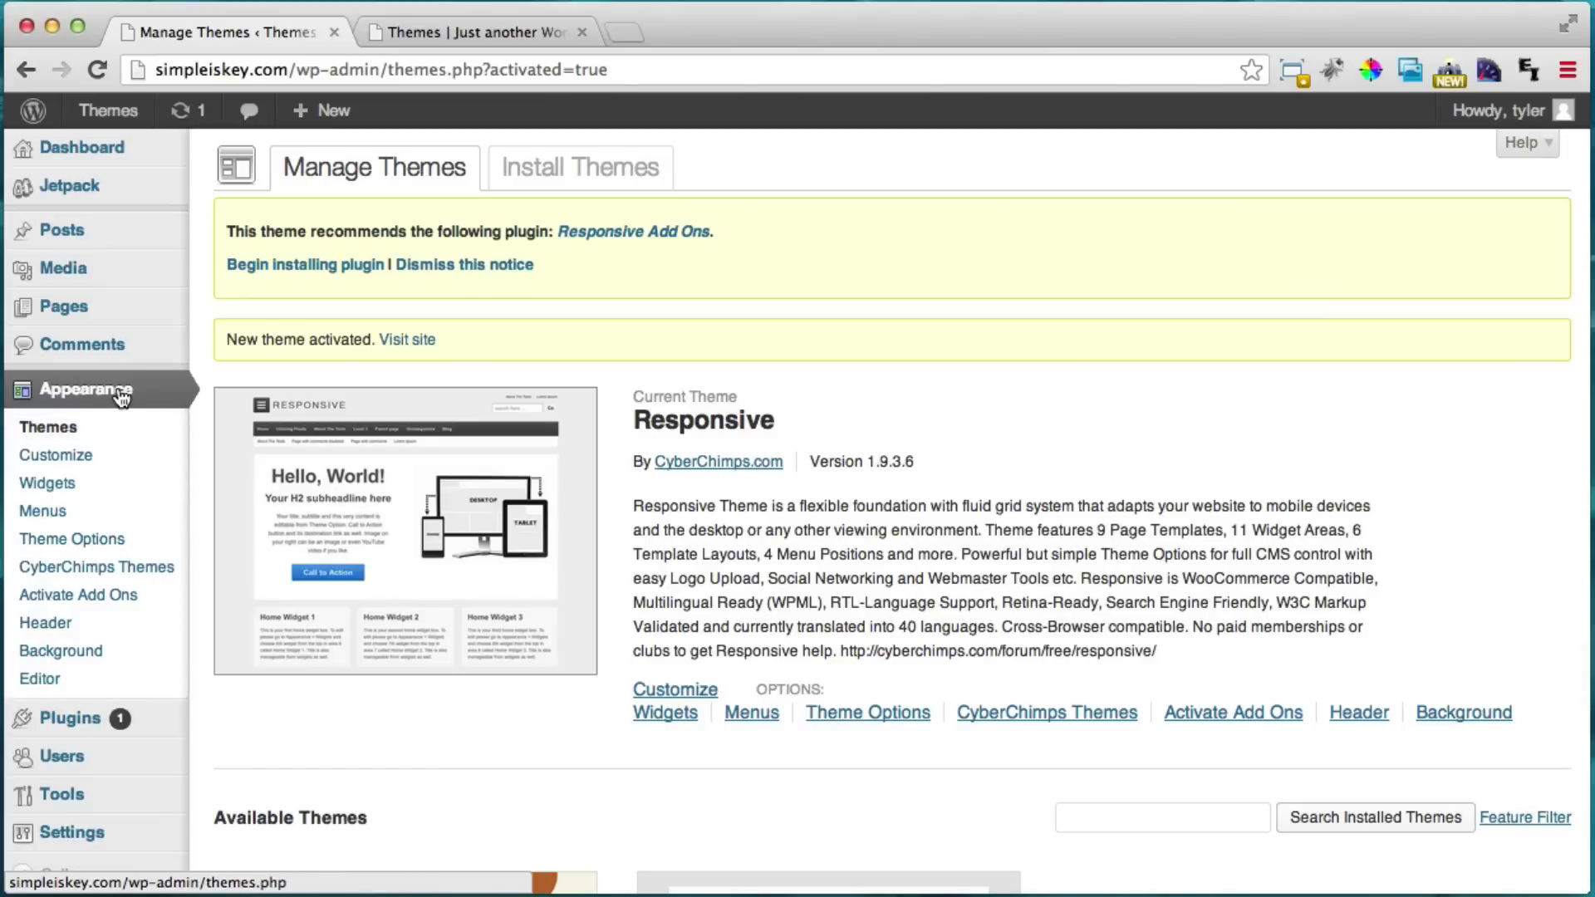
Open the Responsive Theme Options and toggle the Theme Elements section open and closed.
click(94, 547)
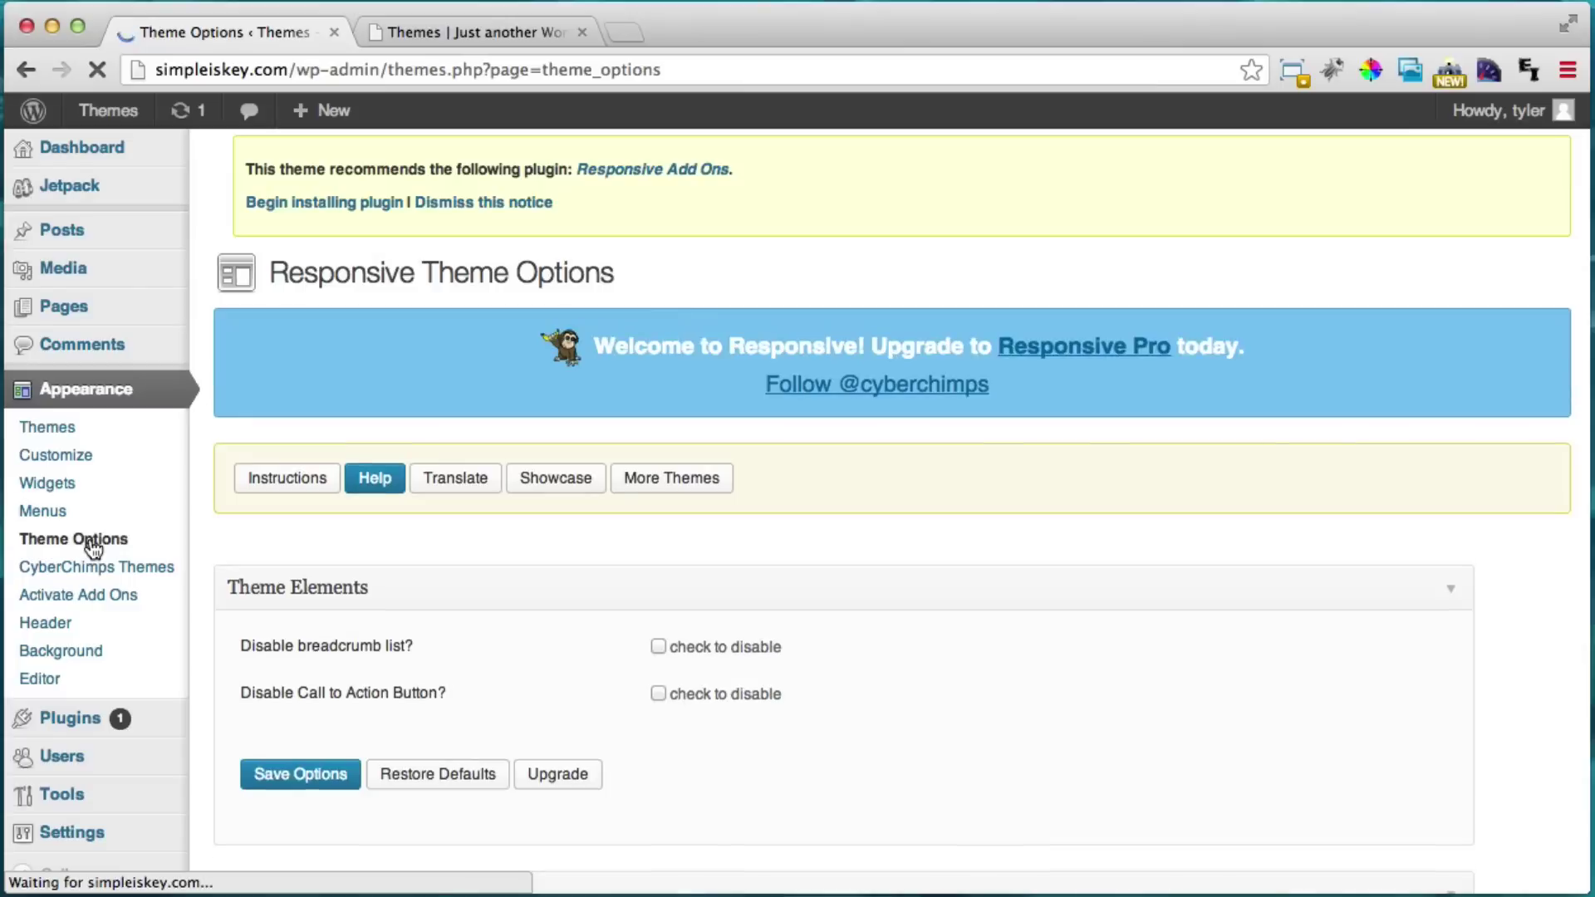
scroll(607, 586, down, 3)
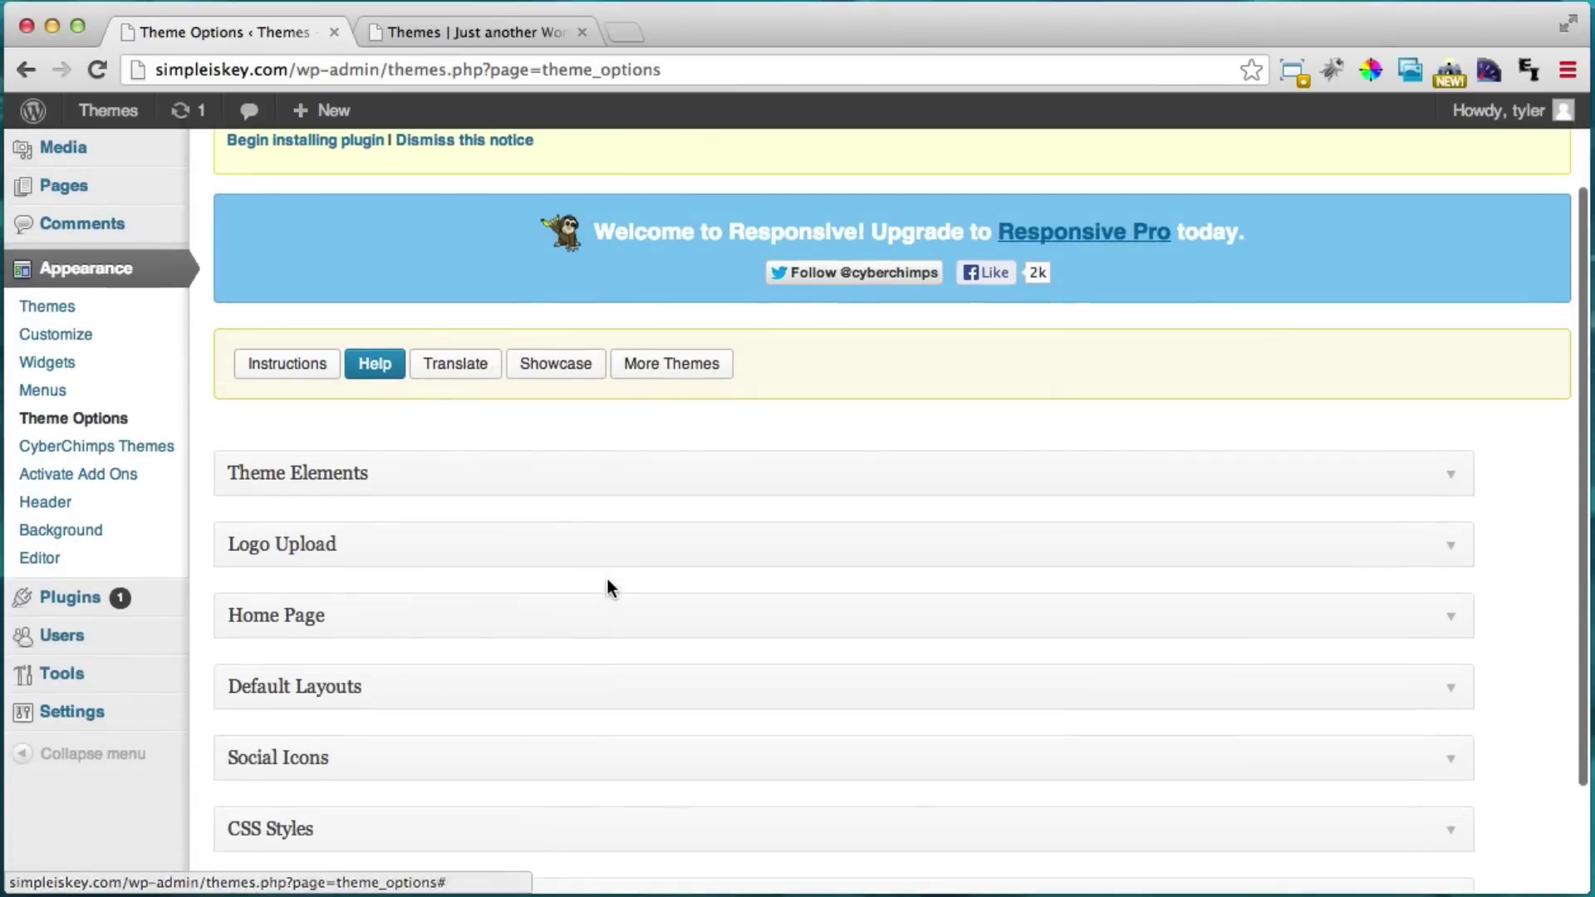
scroll(1028, 493, down, 1)
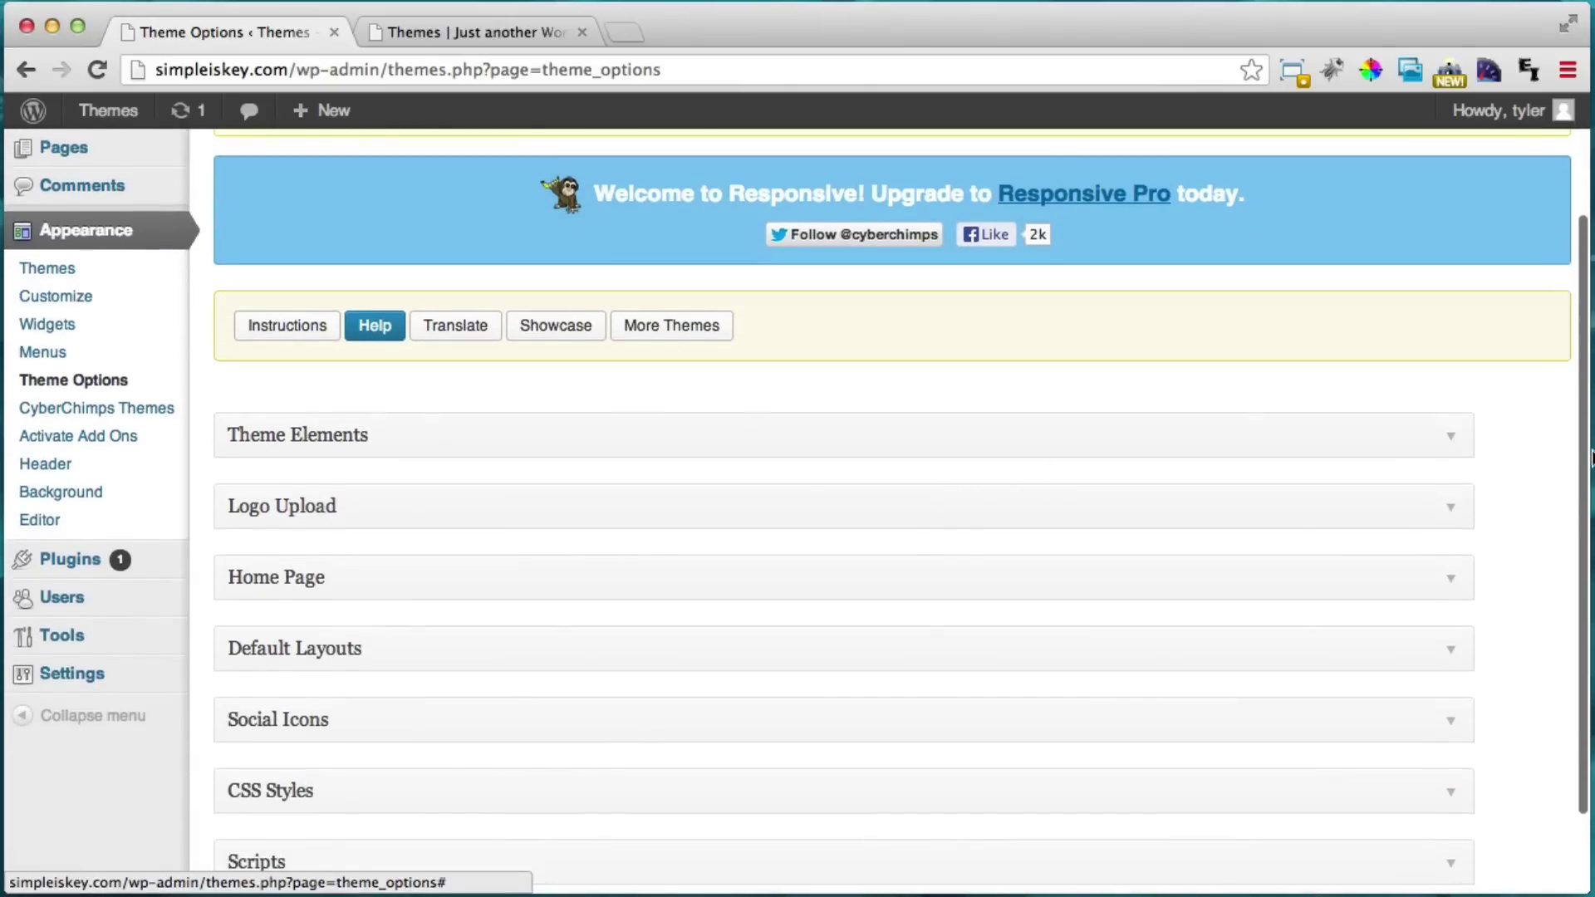
click(1450, 438)
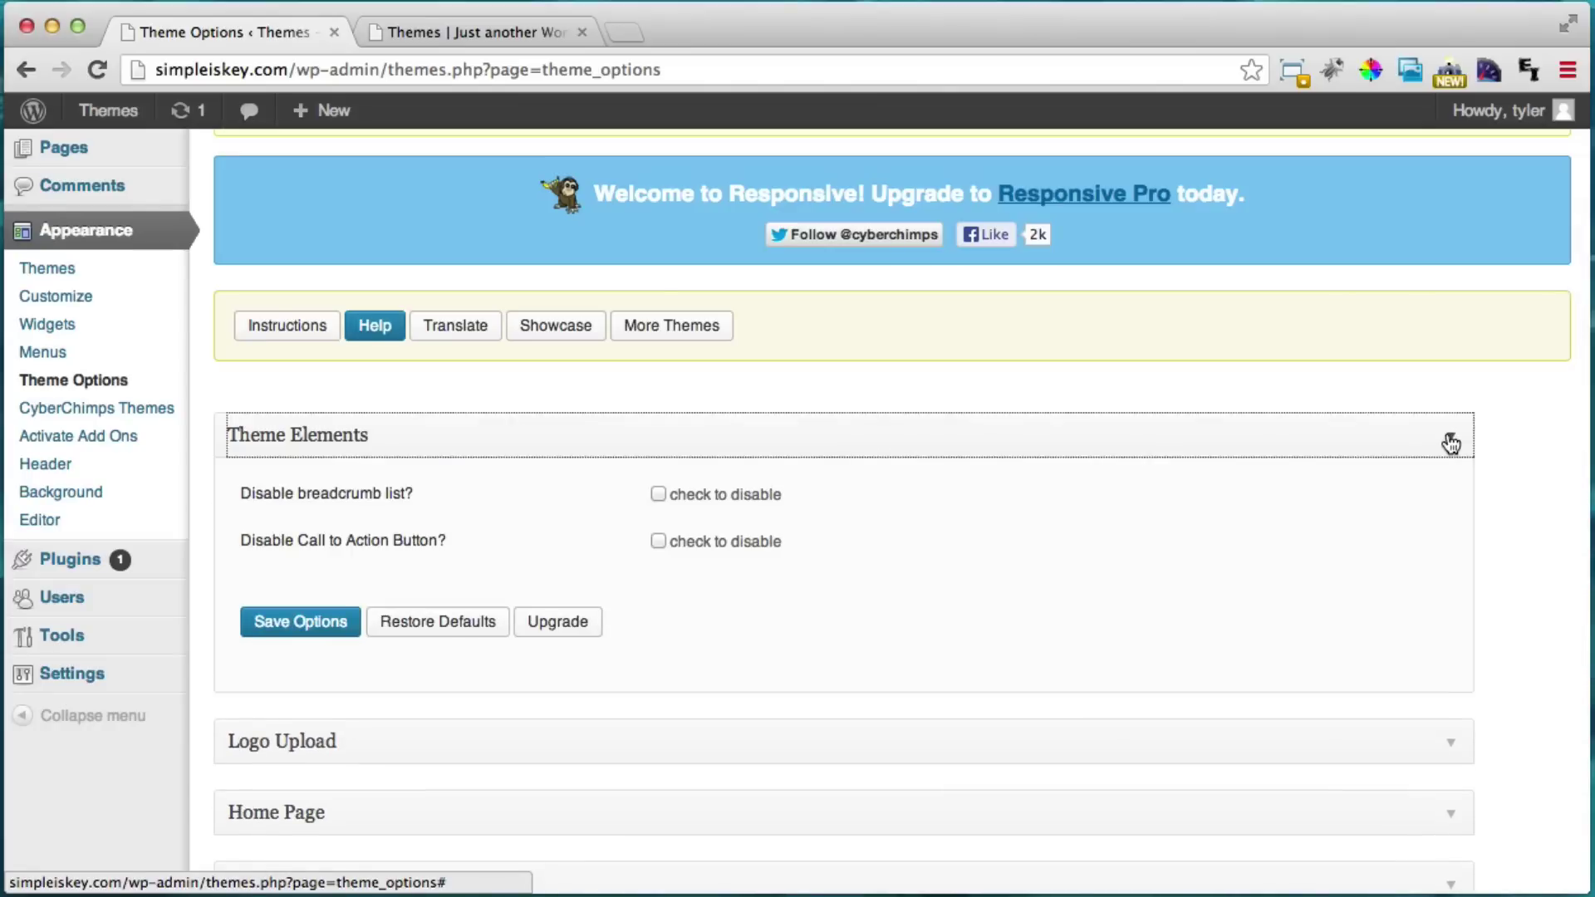
click(1451, 441)
click(1450, 440)
click(1451, 440)
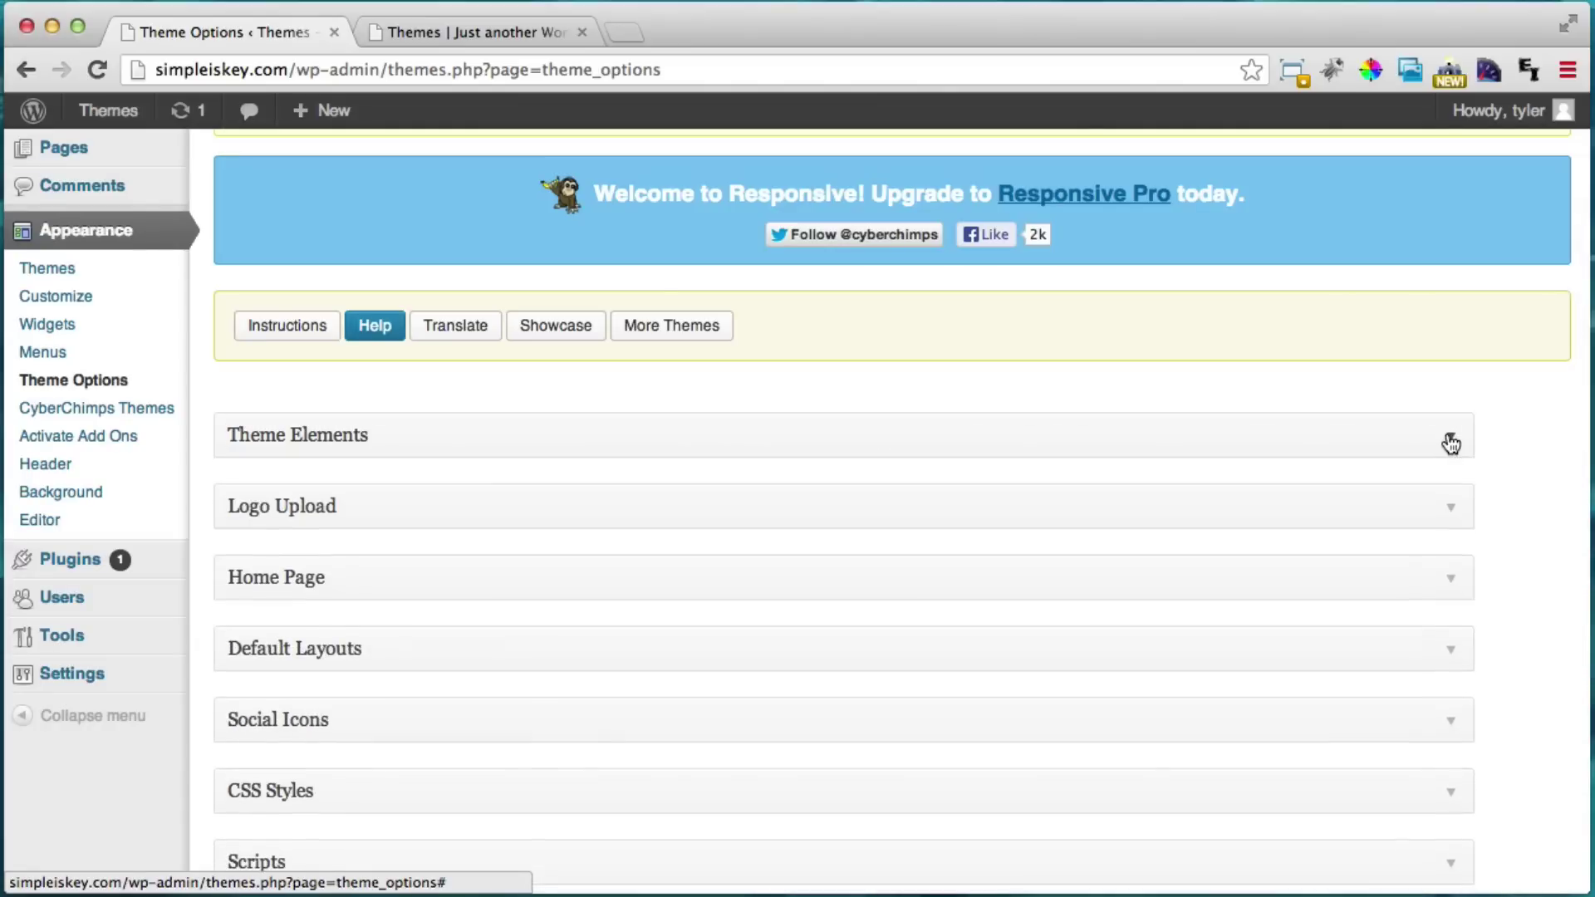
Check the Sample Page's Home › Sample Page breadcrumb on the live site, then return to Theme Options.
click(497, 30)
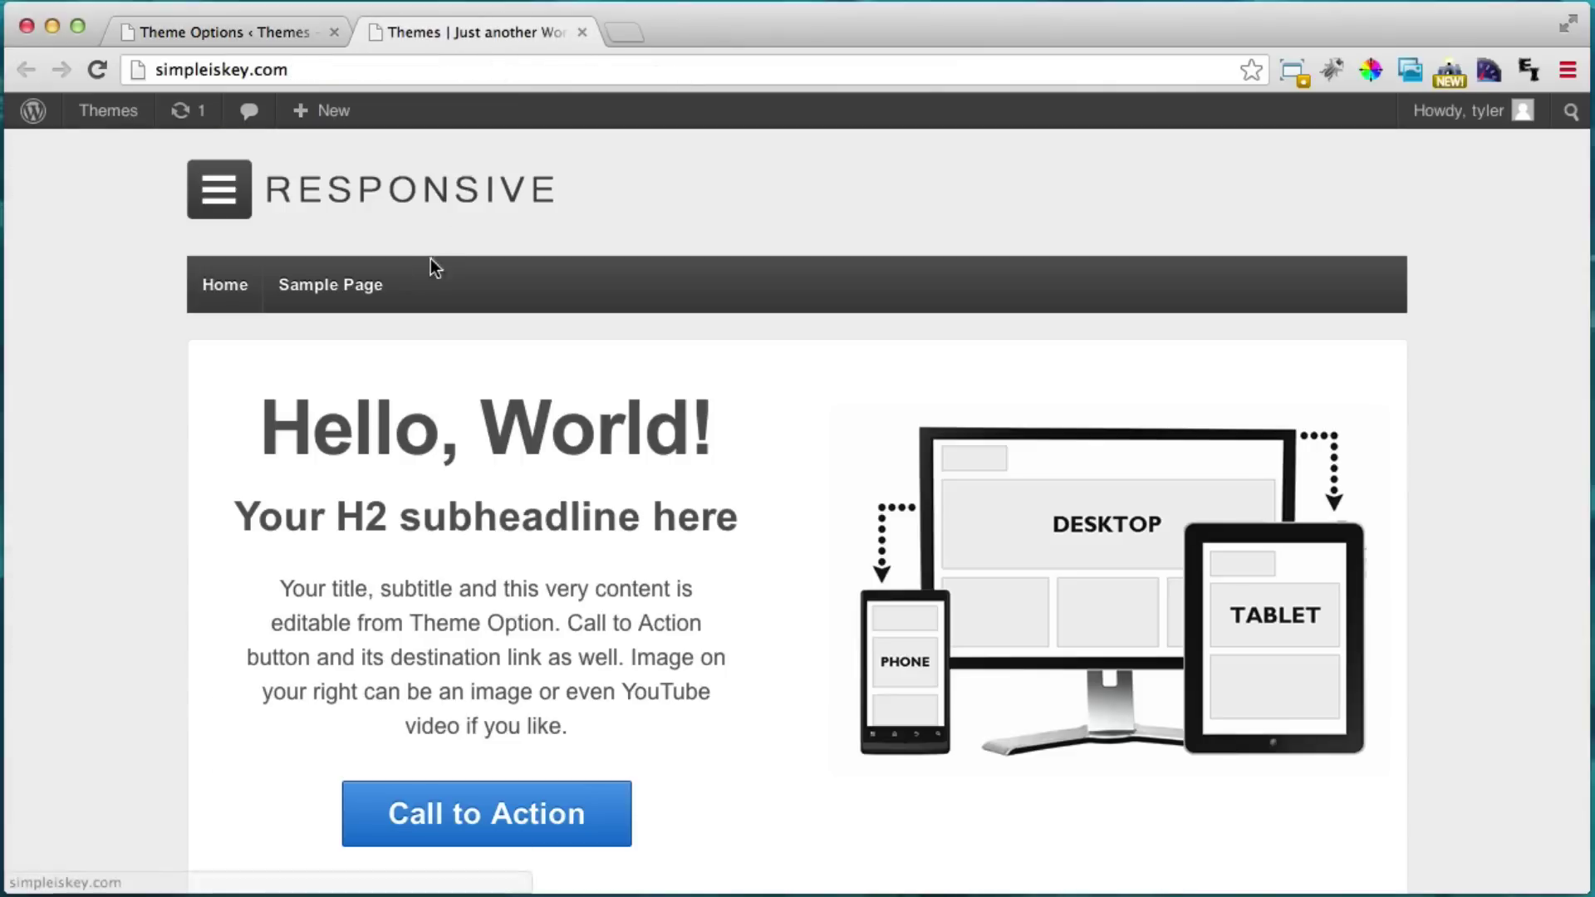
click(336, 287)
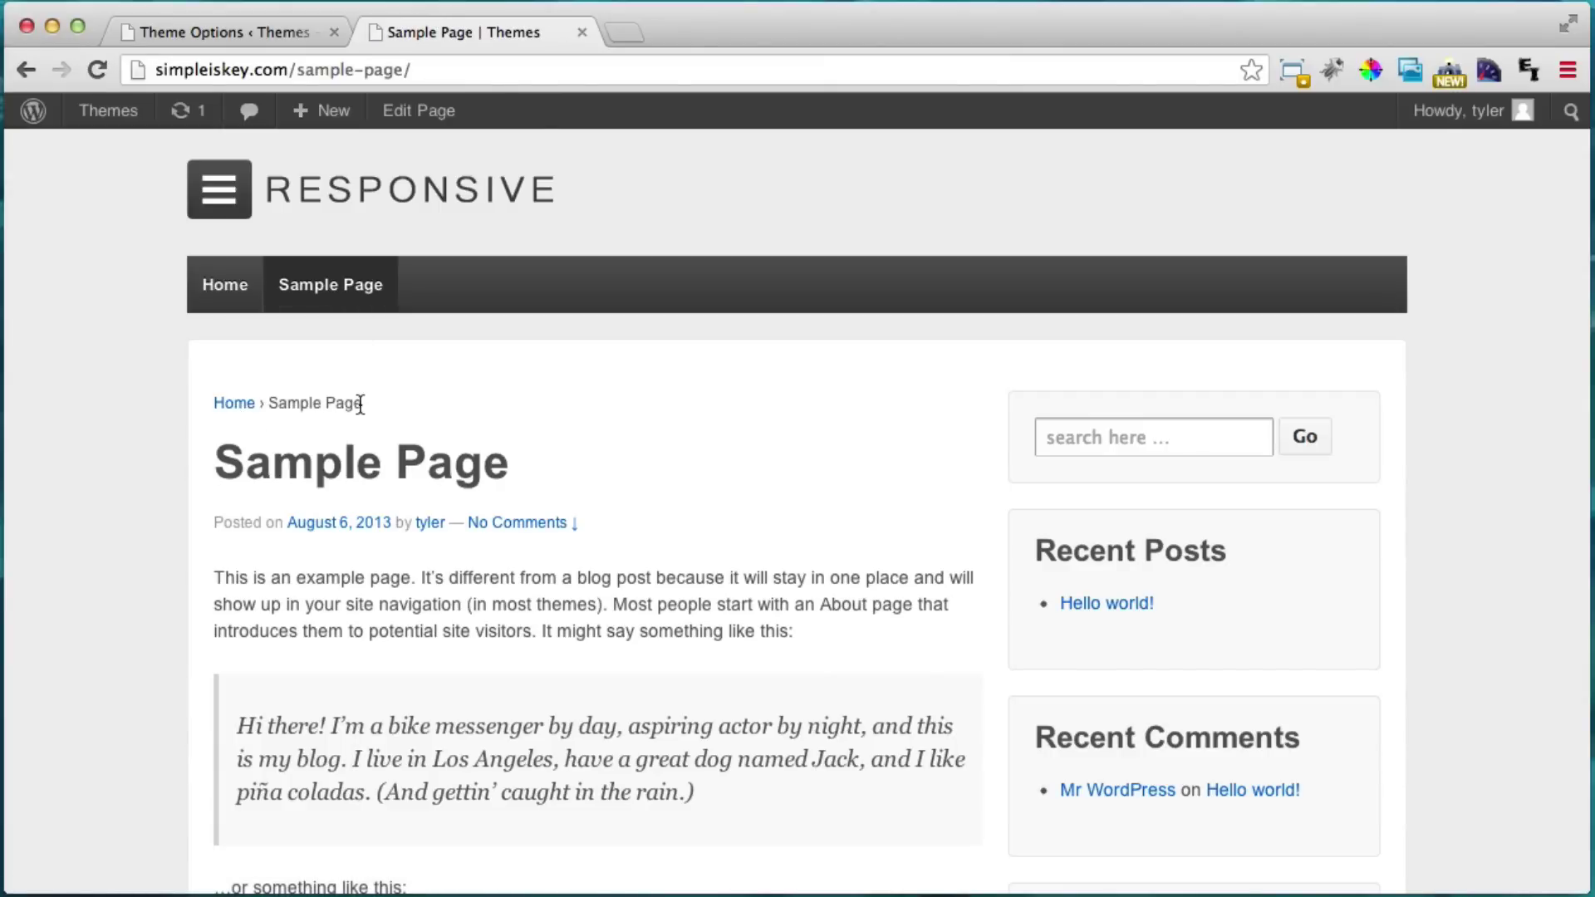
drag(360, 404, 204, 403)
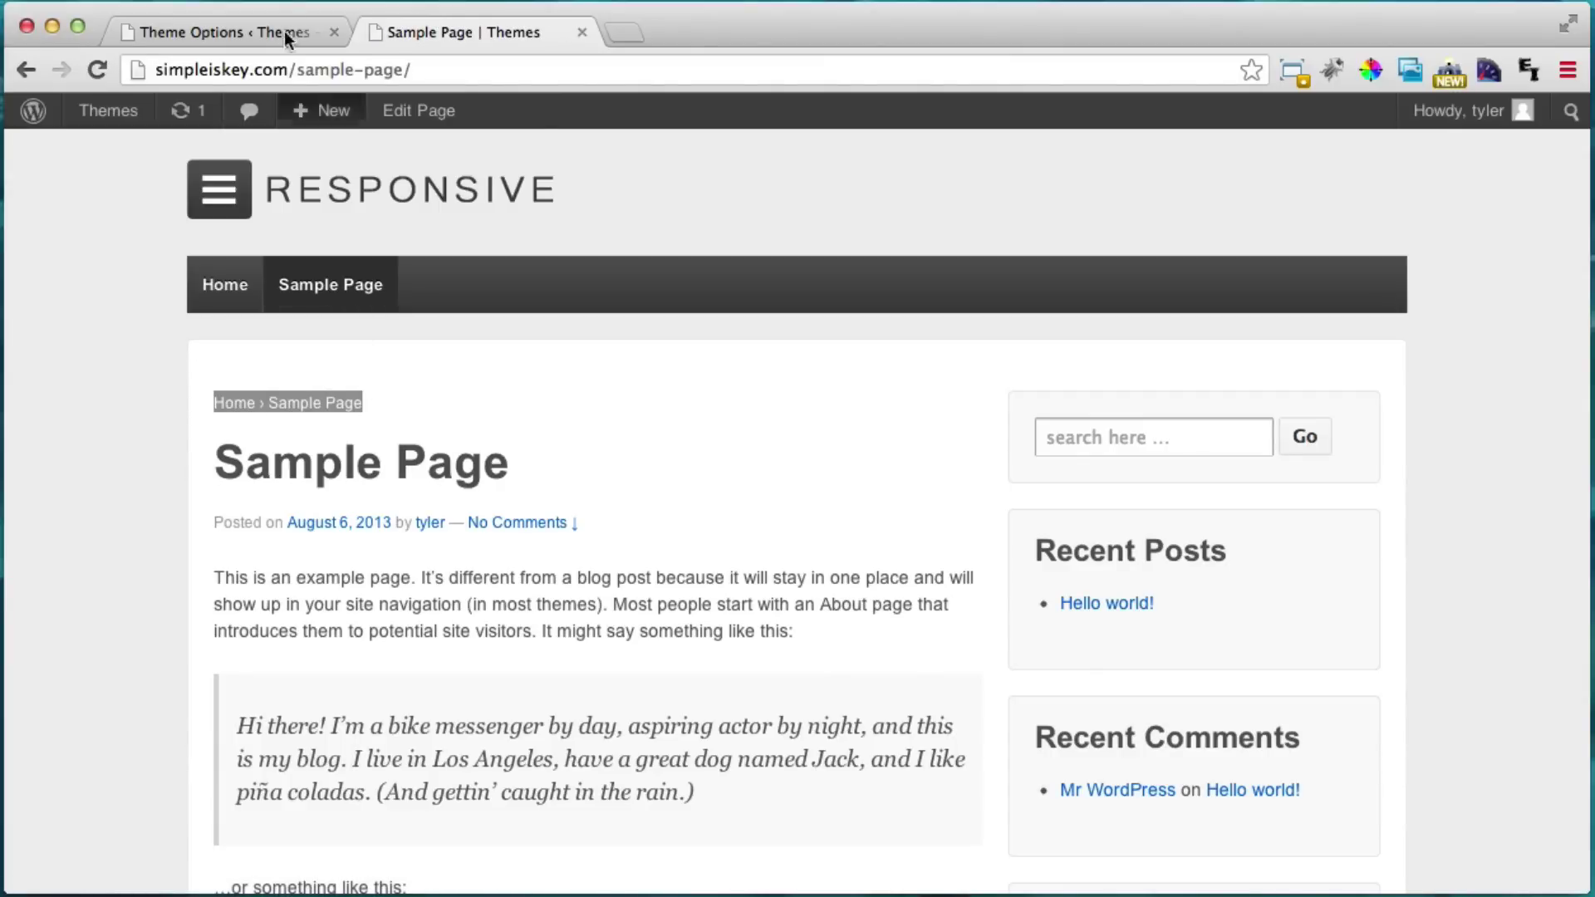
click(245, 27)
scroll(960, 539, down, 3)
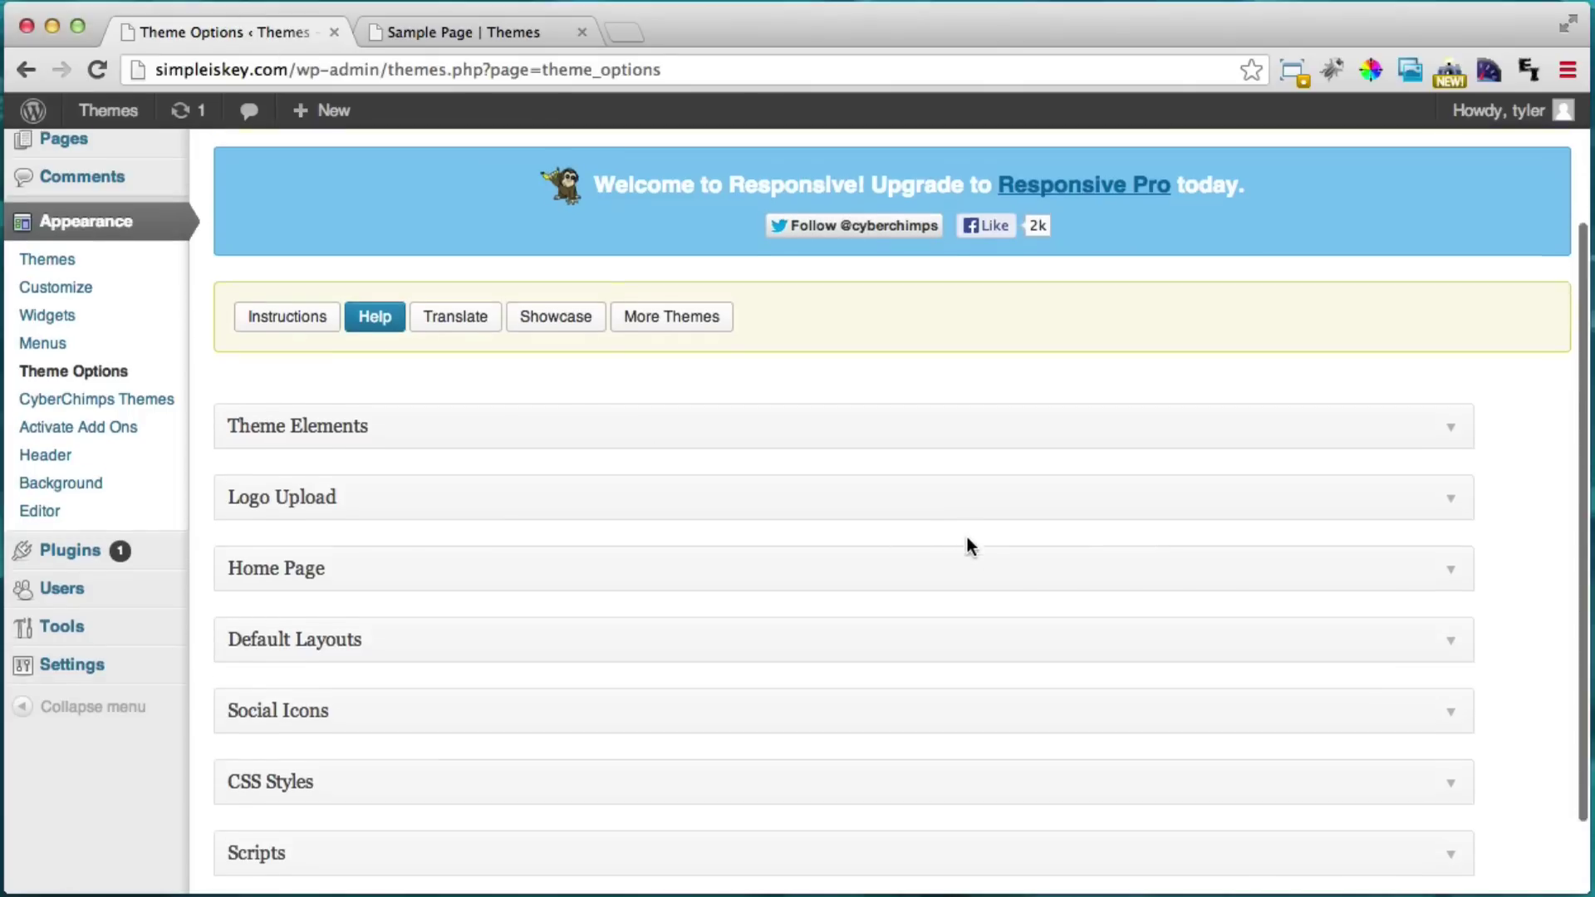
Save Default Static Page Layout as Full Width Page (no sidebar) and confirm on the reloaded Sample Page.
click(664, 564)
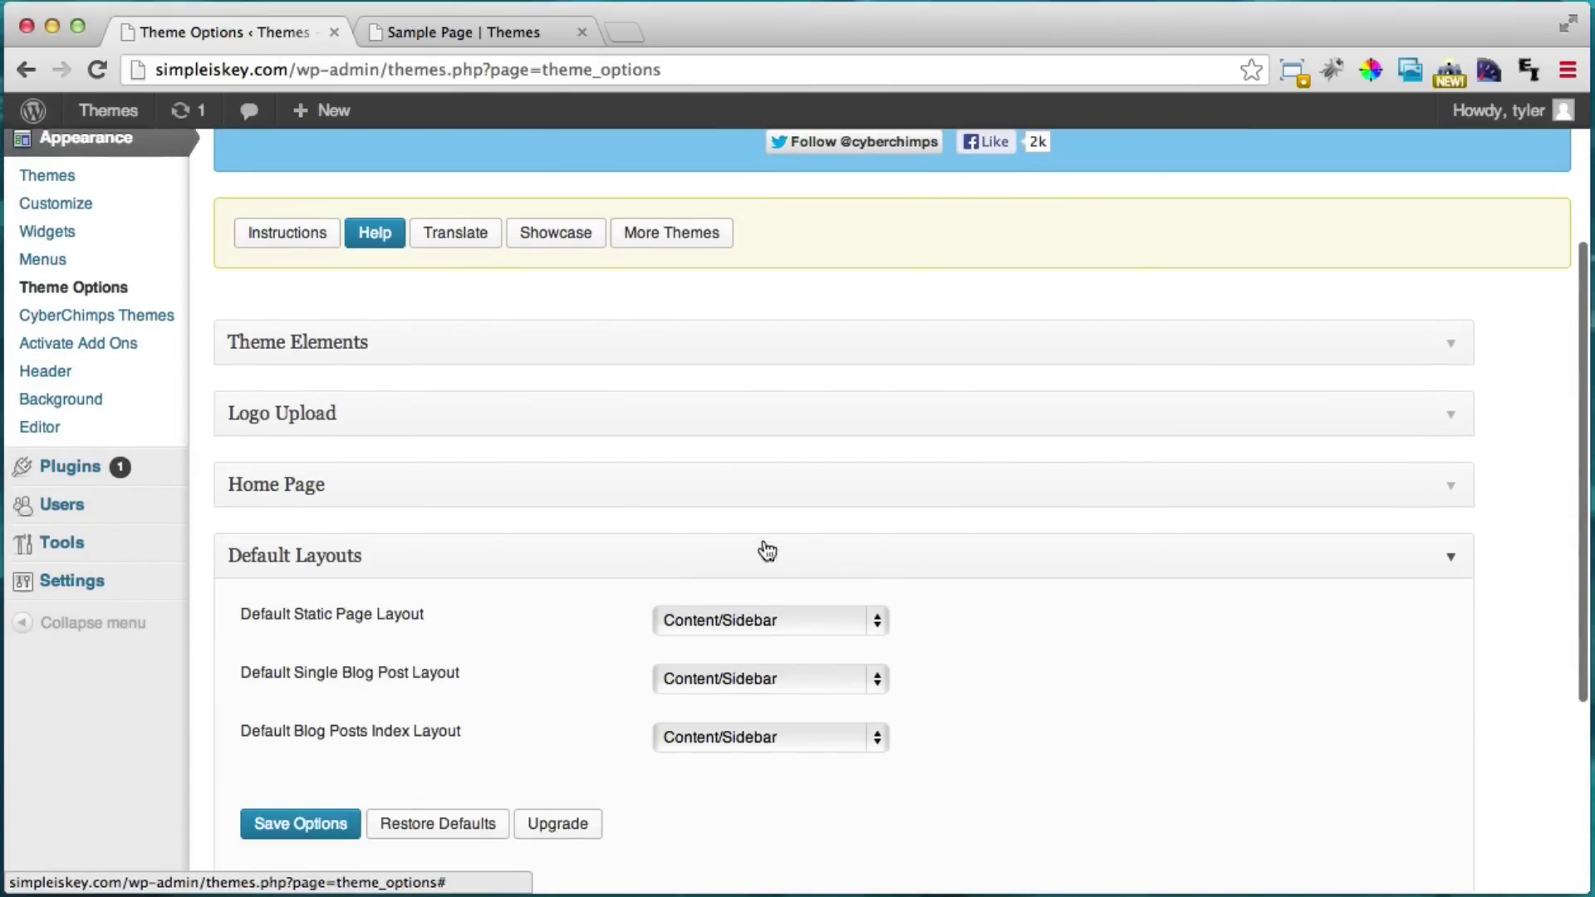
scroll(831, 540, down, 5)
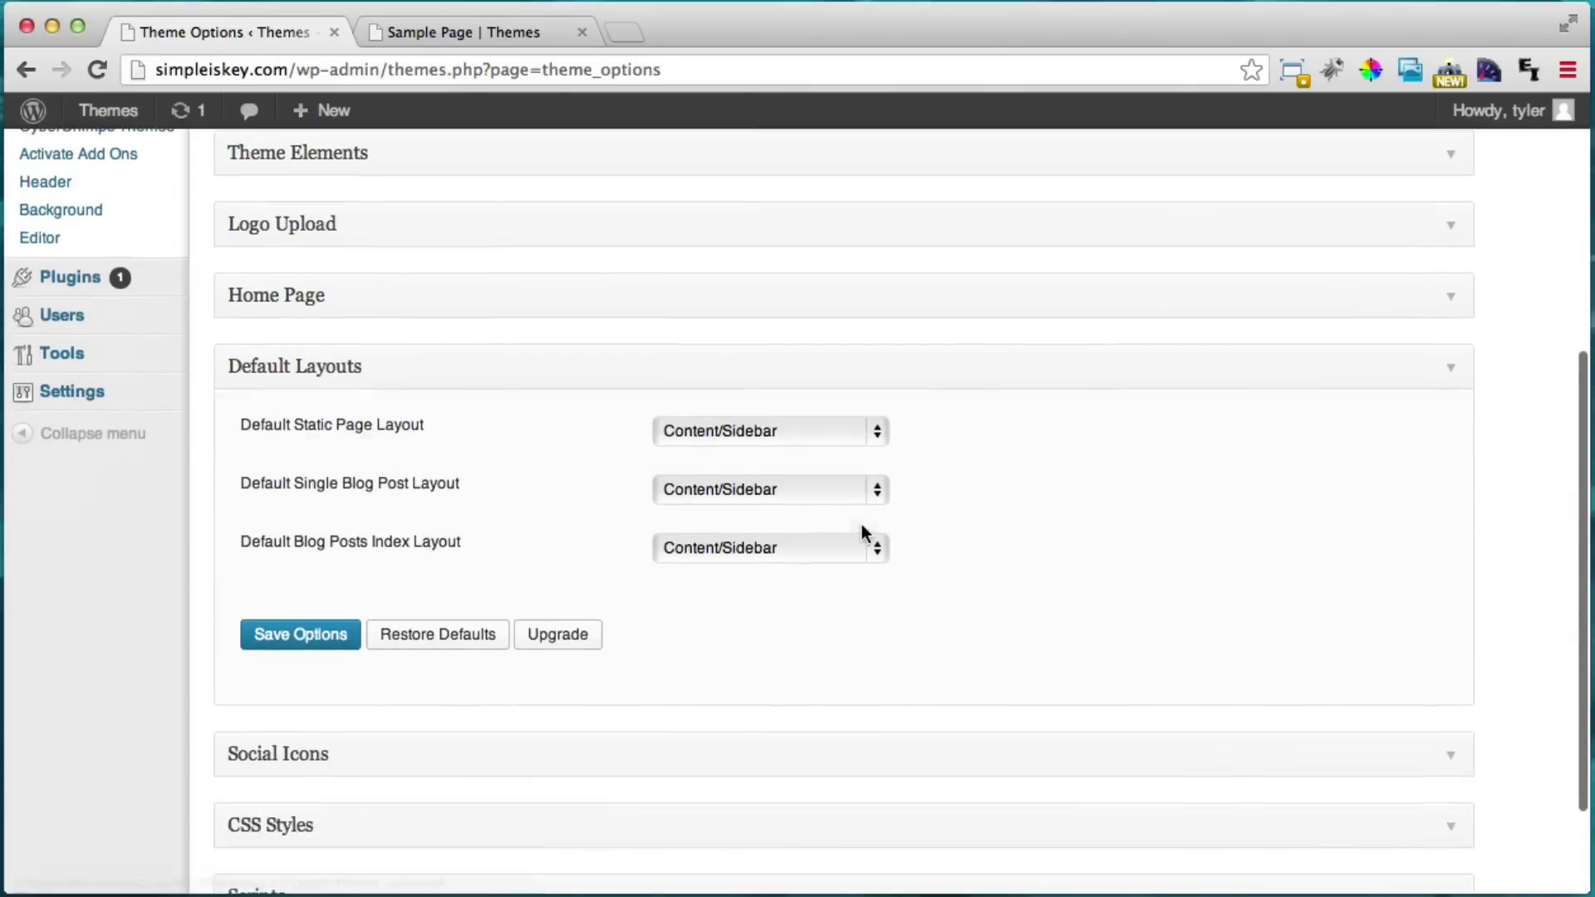
click(793, 429)
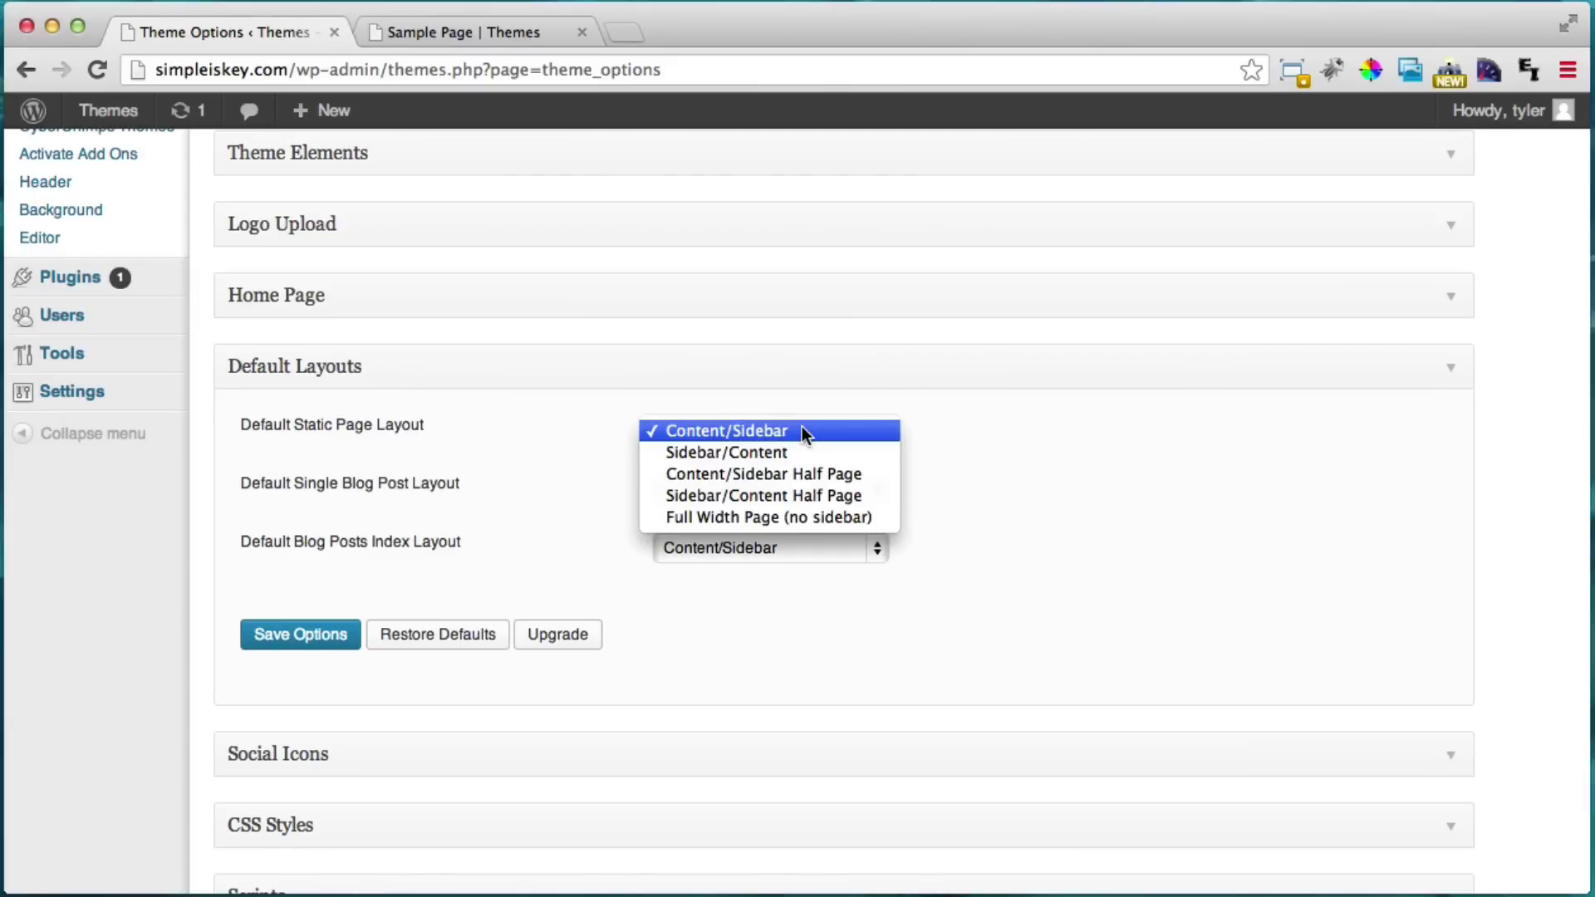
click(739, 518)
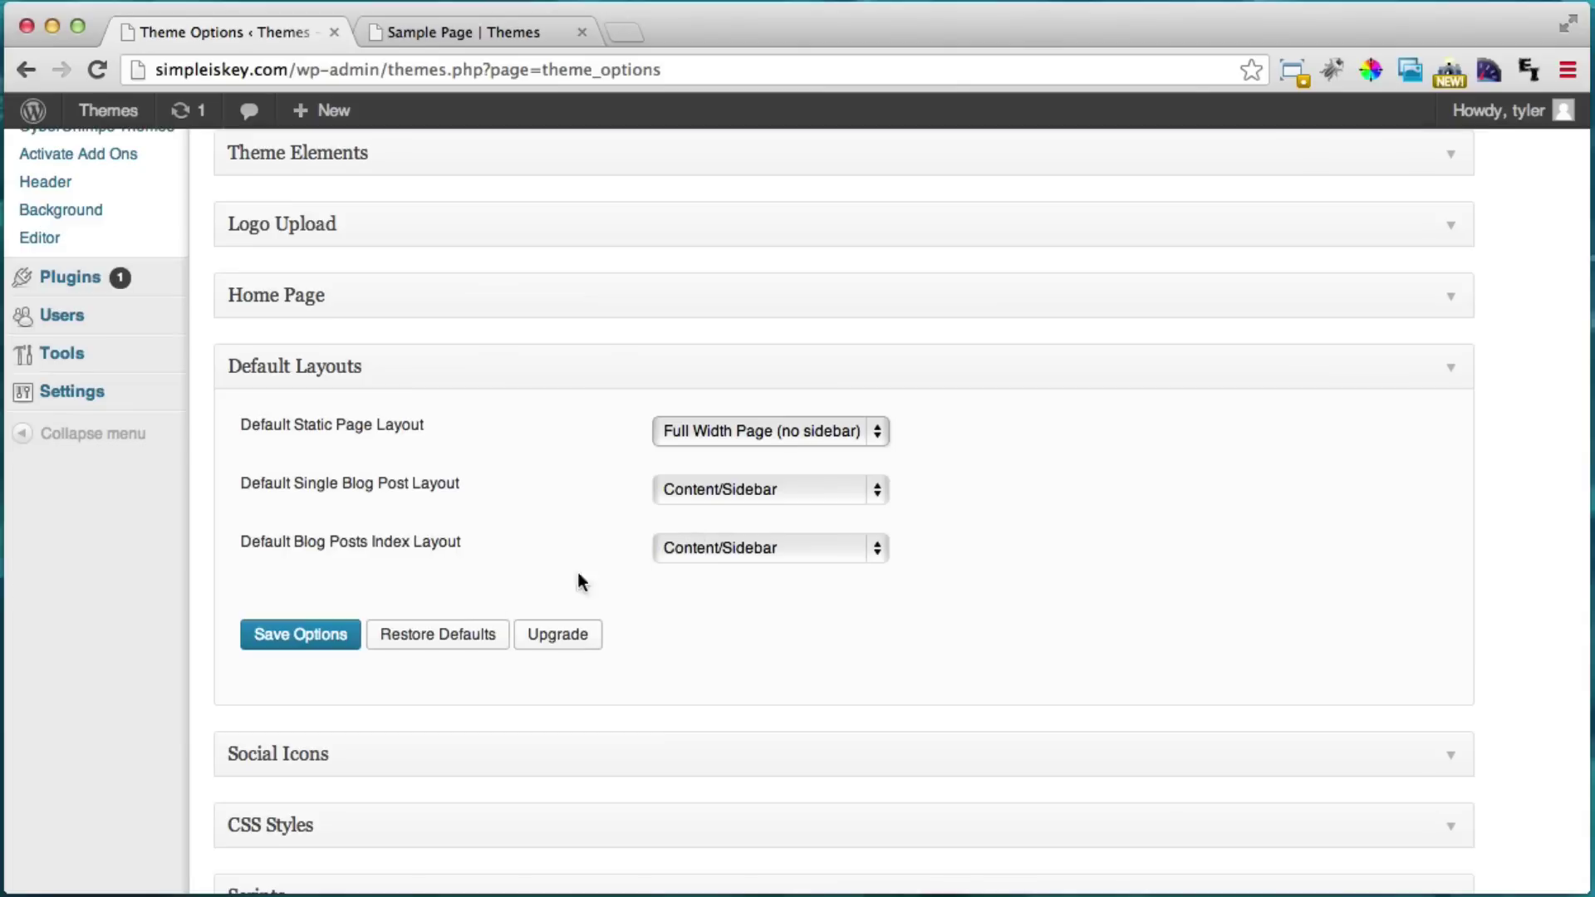
click(305, 640)
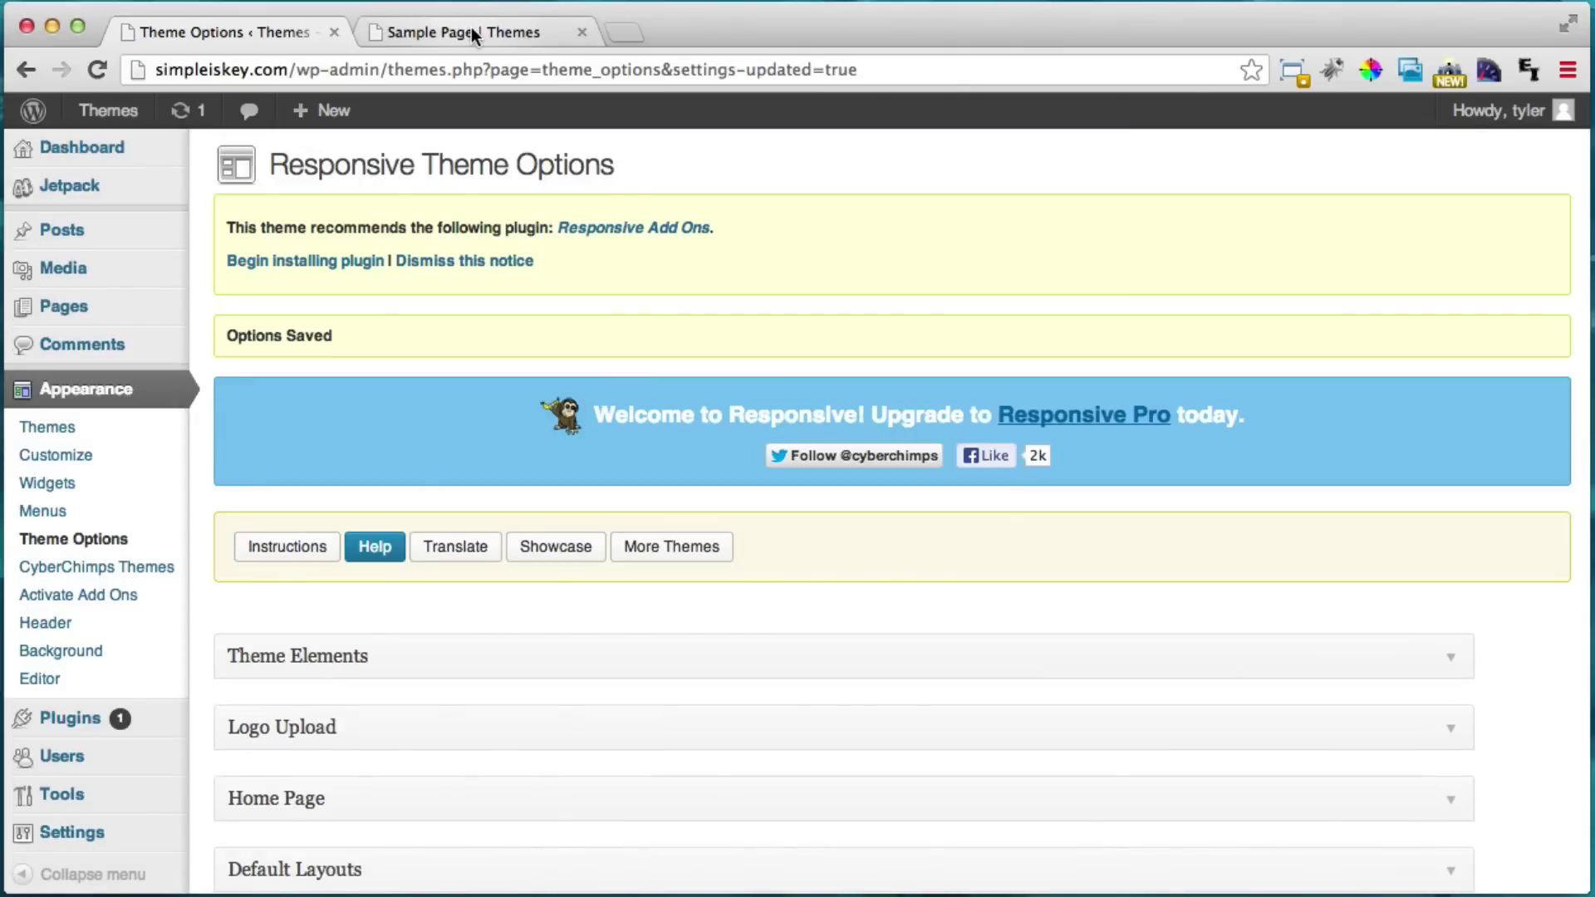
click(471, 28)
click(102, 70)
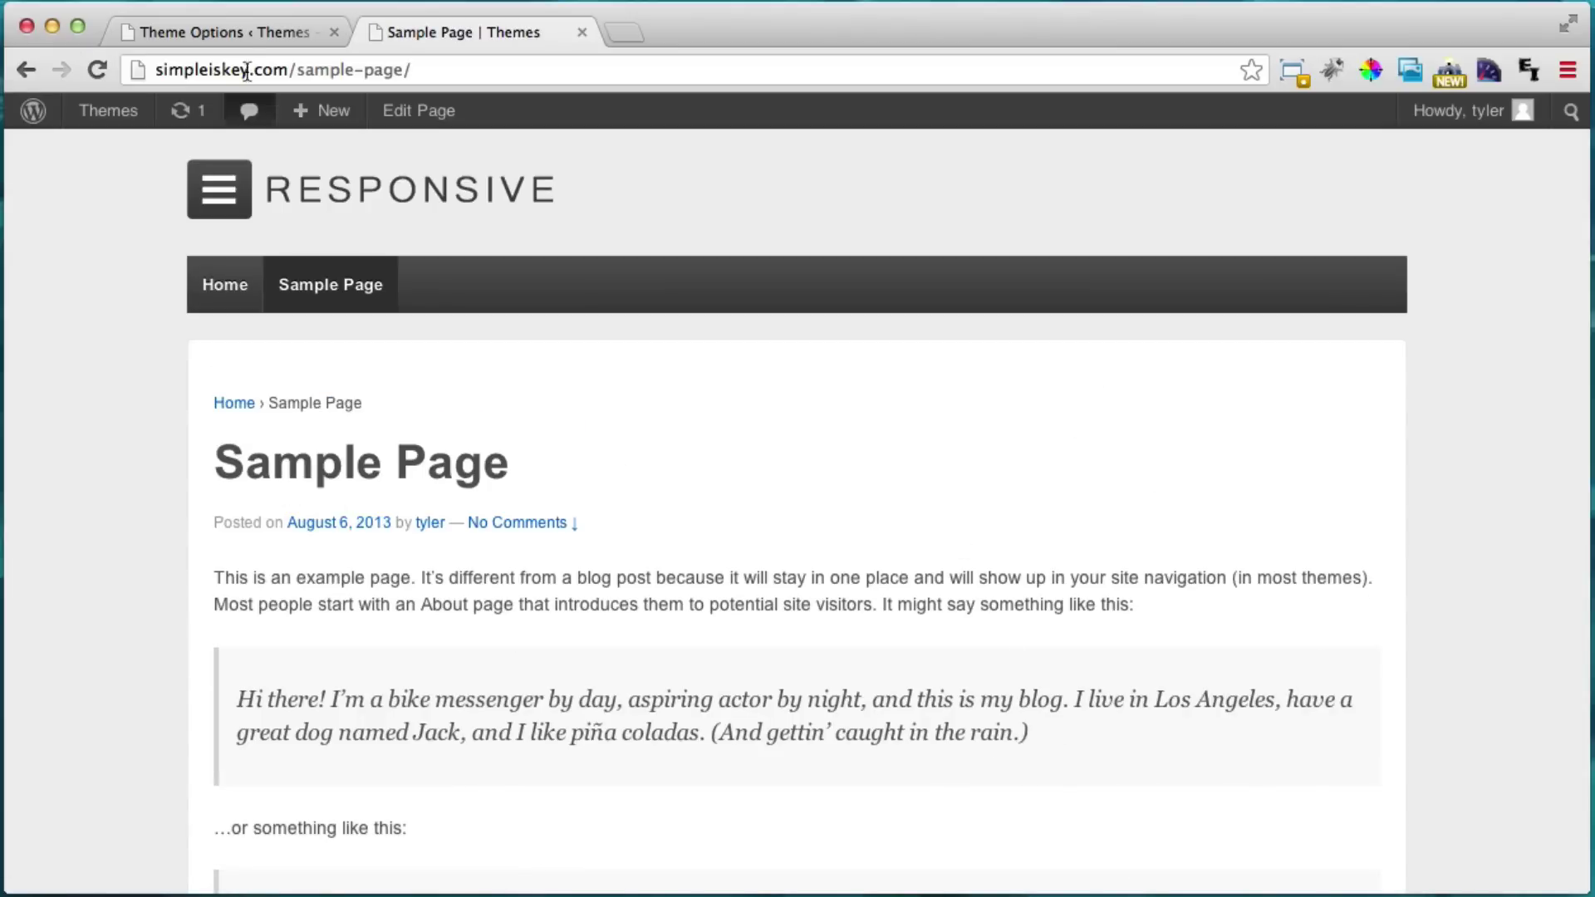
click(214, 30)
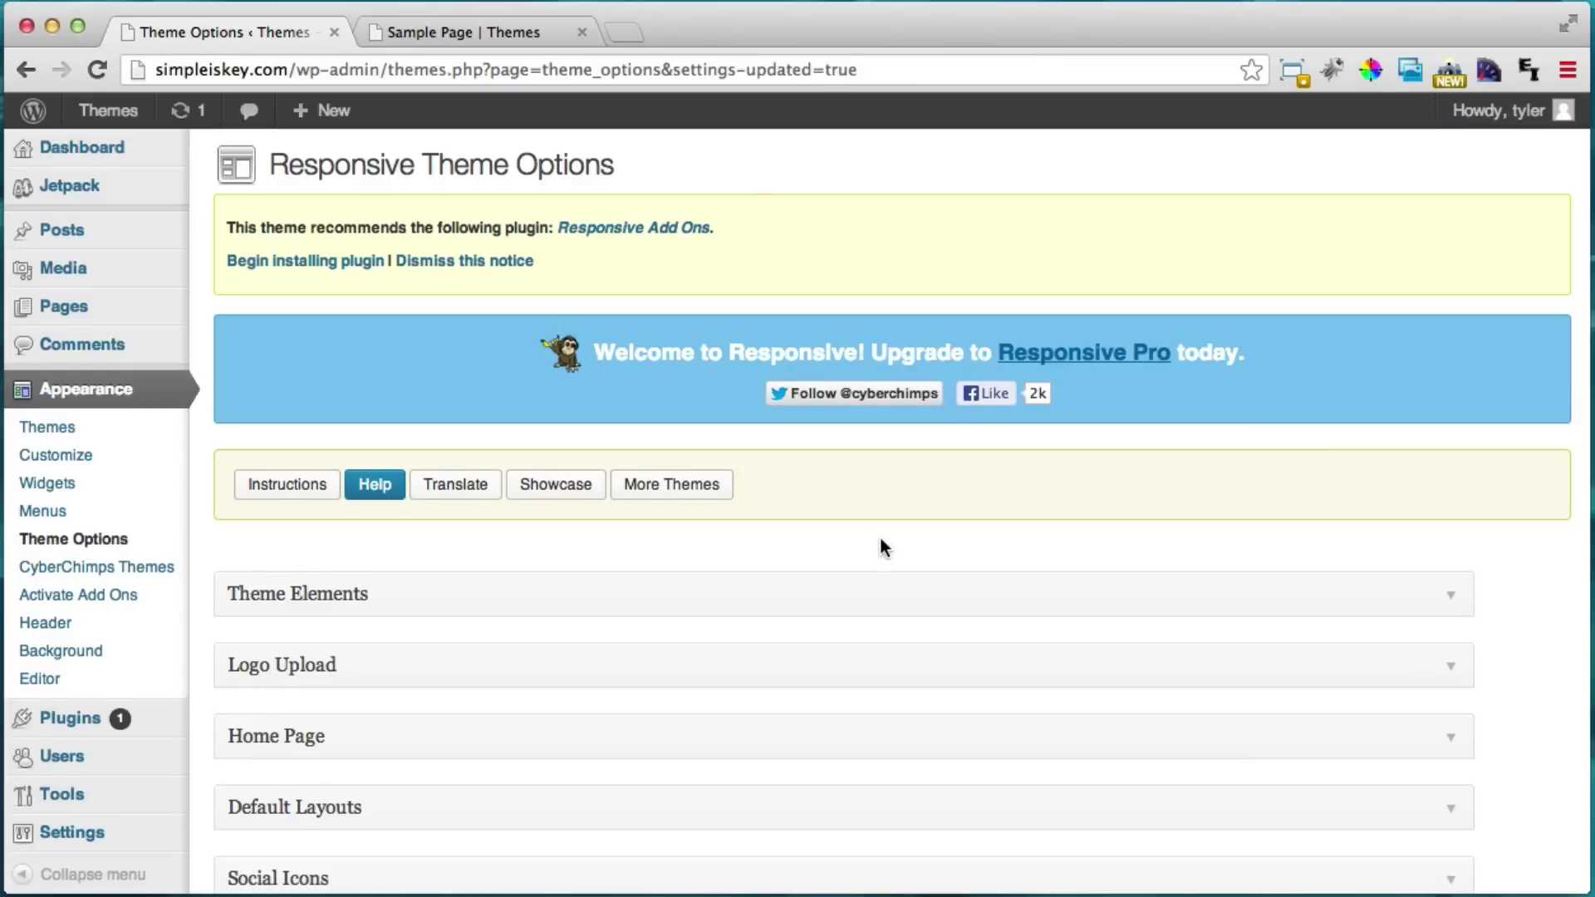
Enable the custom front page with a greeting headline, subheadline 'Amazing Website' and filler body text.
scroll(806, 557, down, 3)
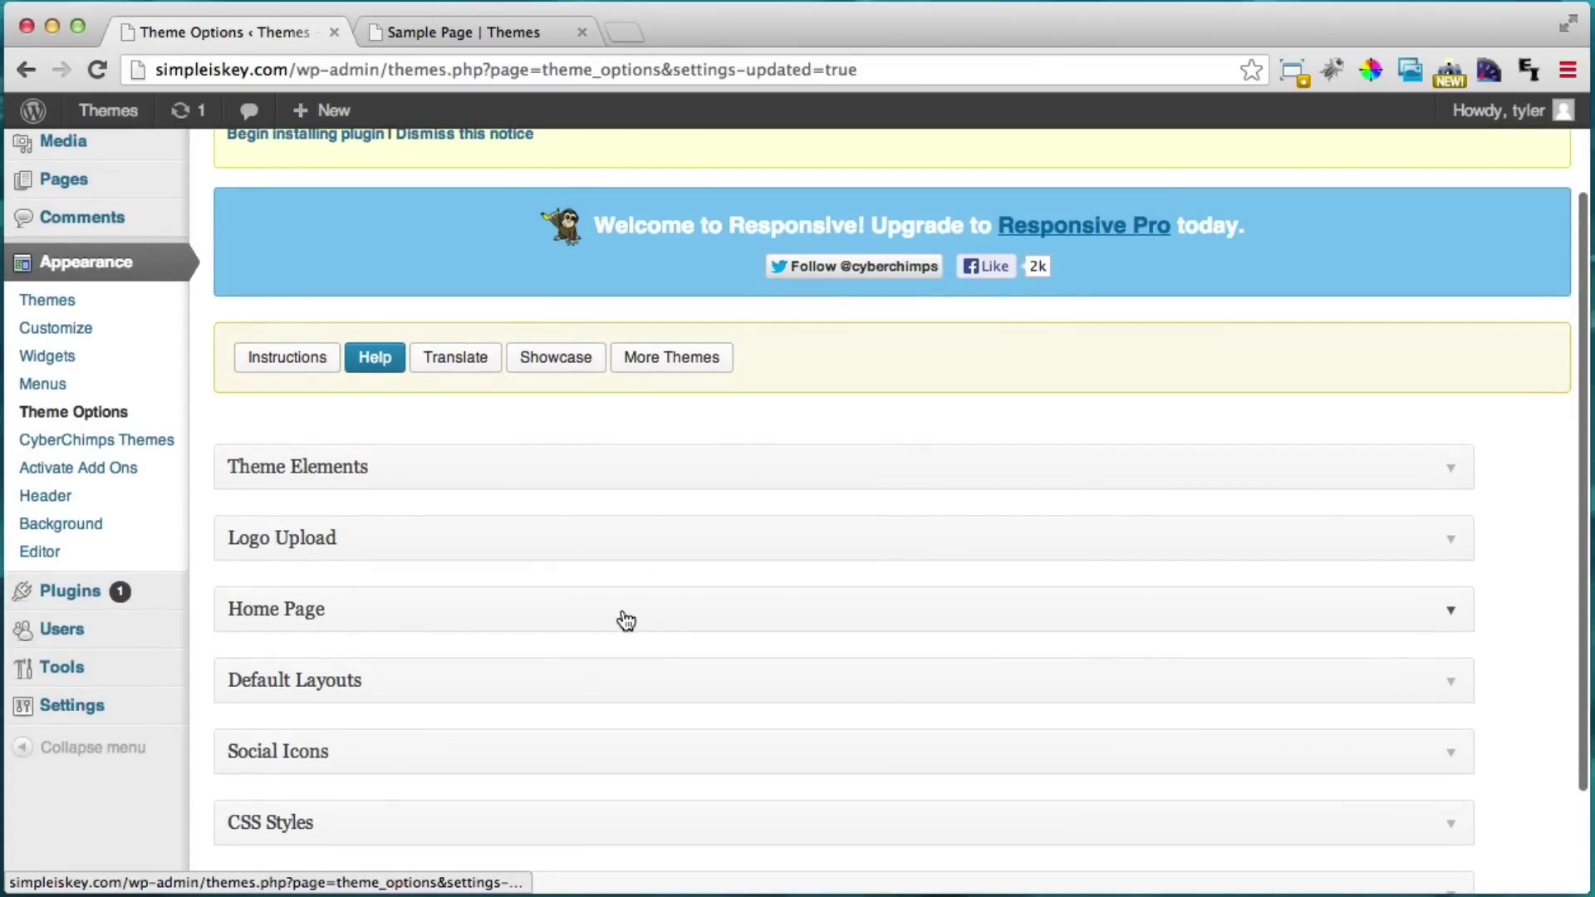
click(1405, 624)
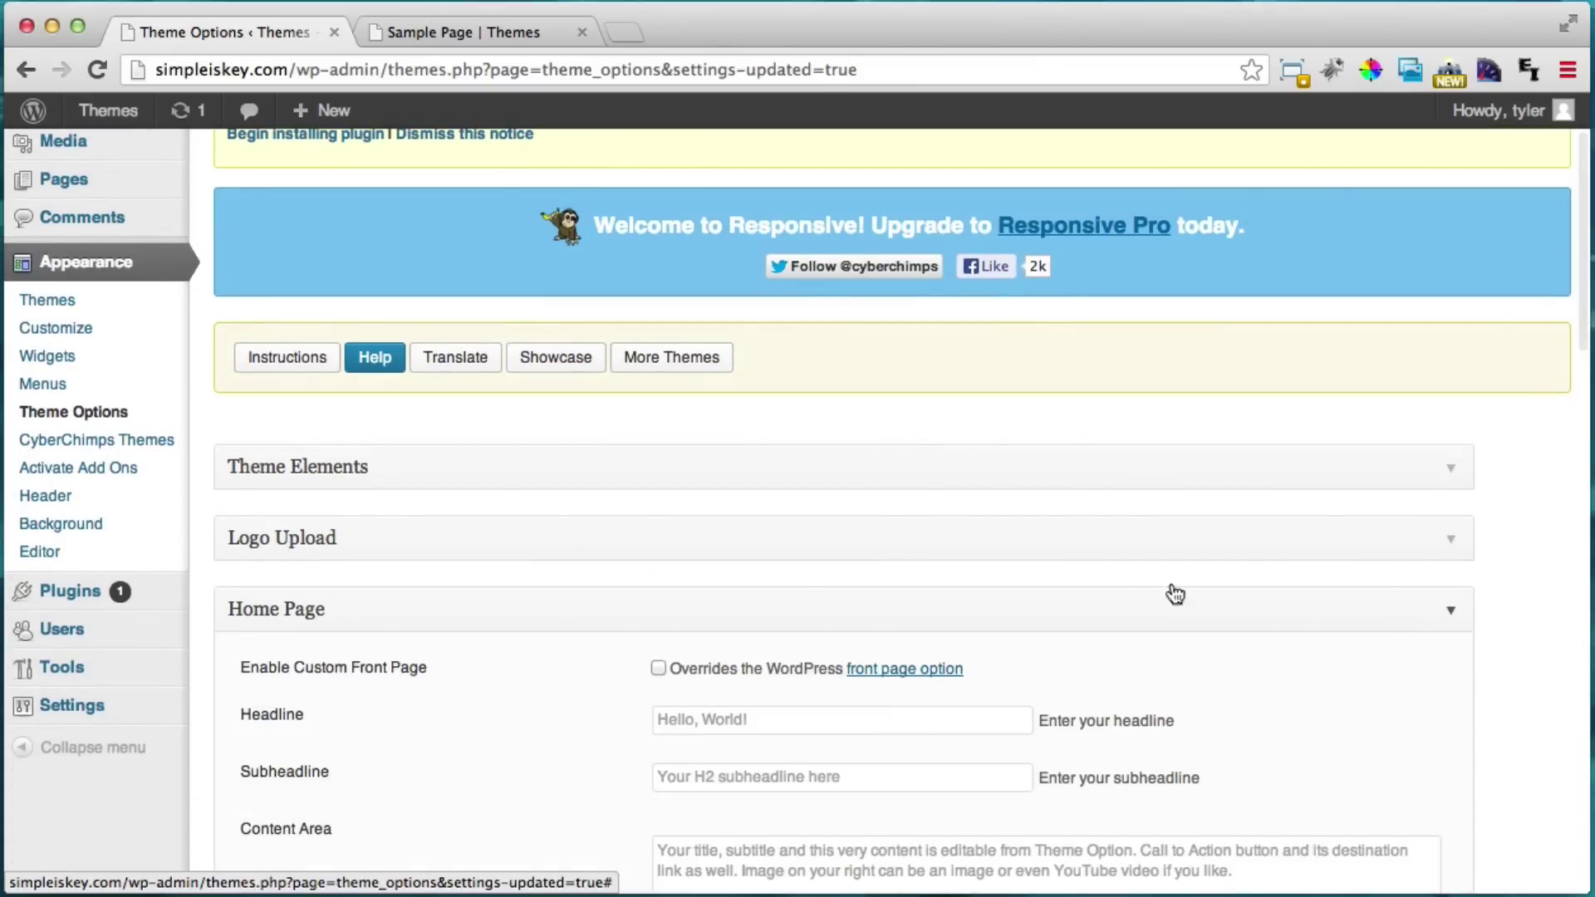
scroll(1097, 552, down, 4)
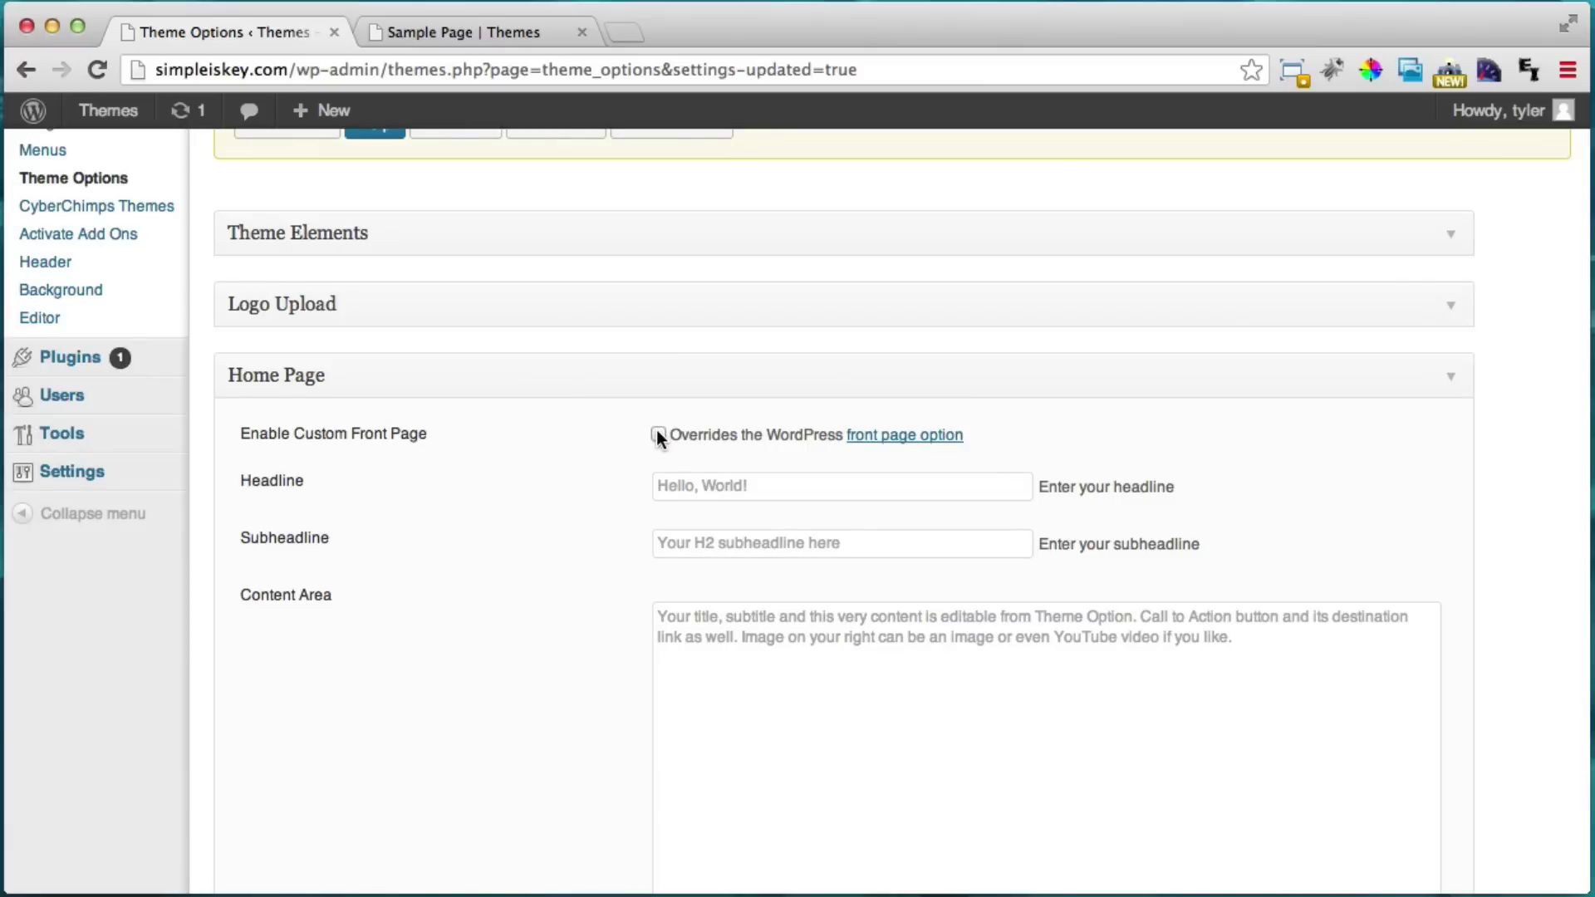
click(826, 486)
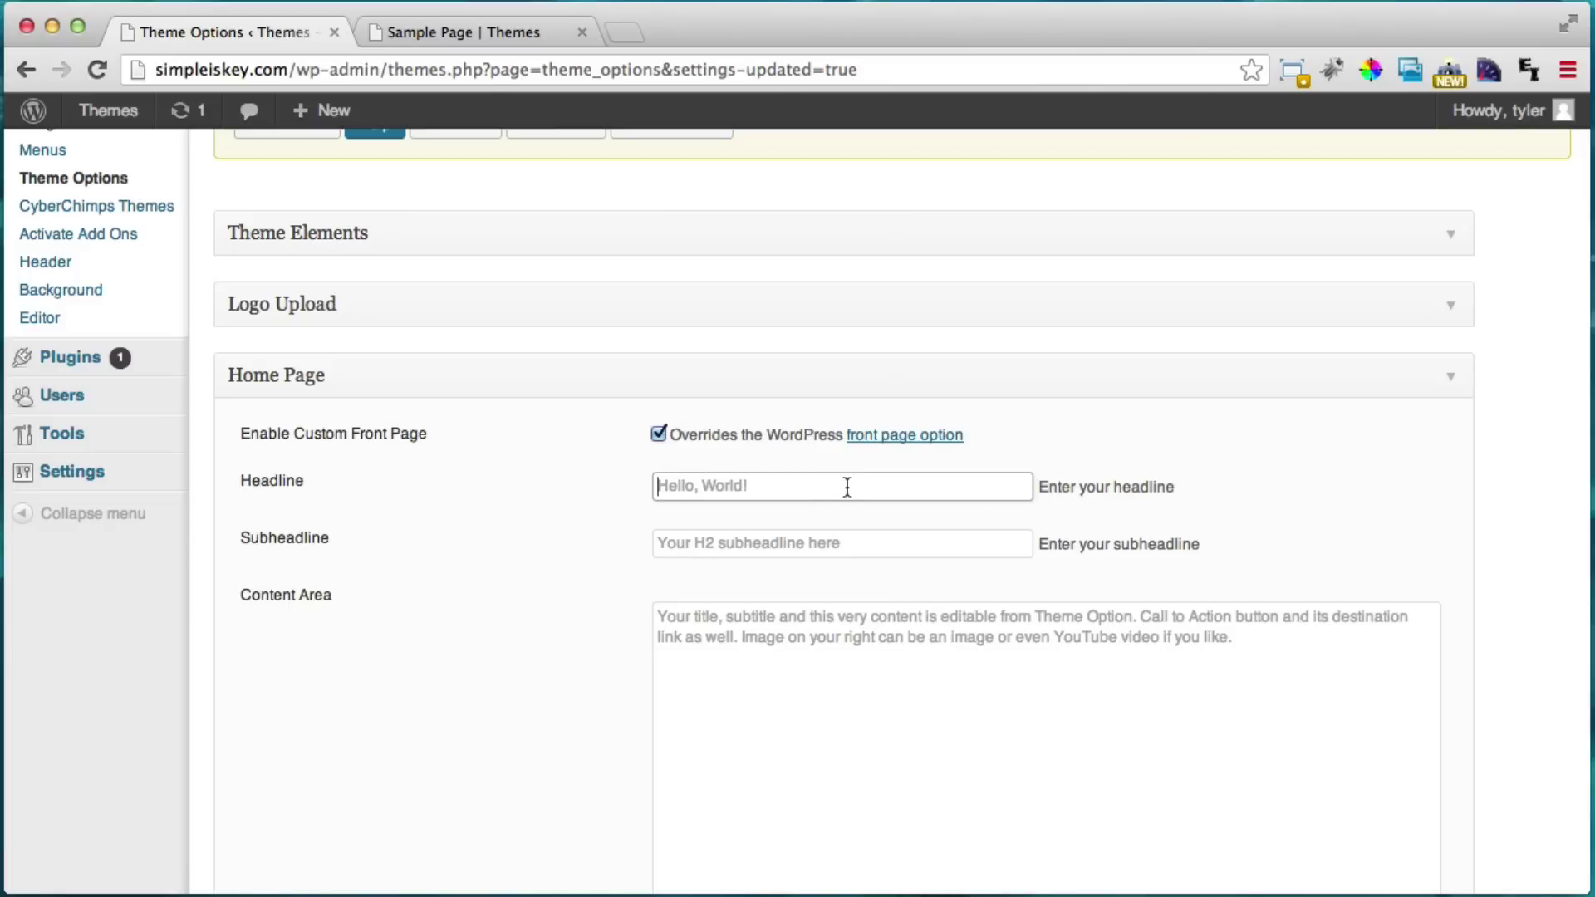
text(Hello Mr Tyler)
click(805, 544)
text(Amazing Website)
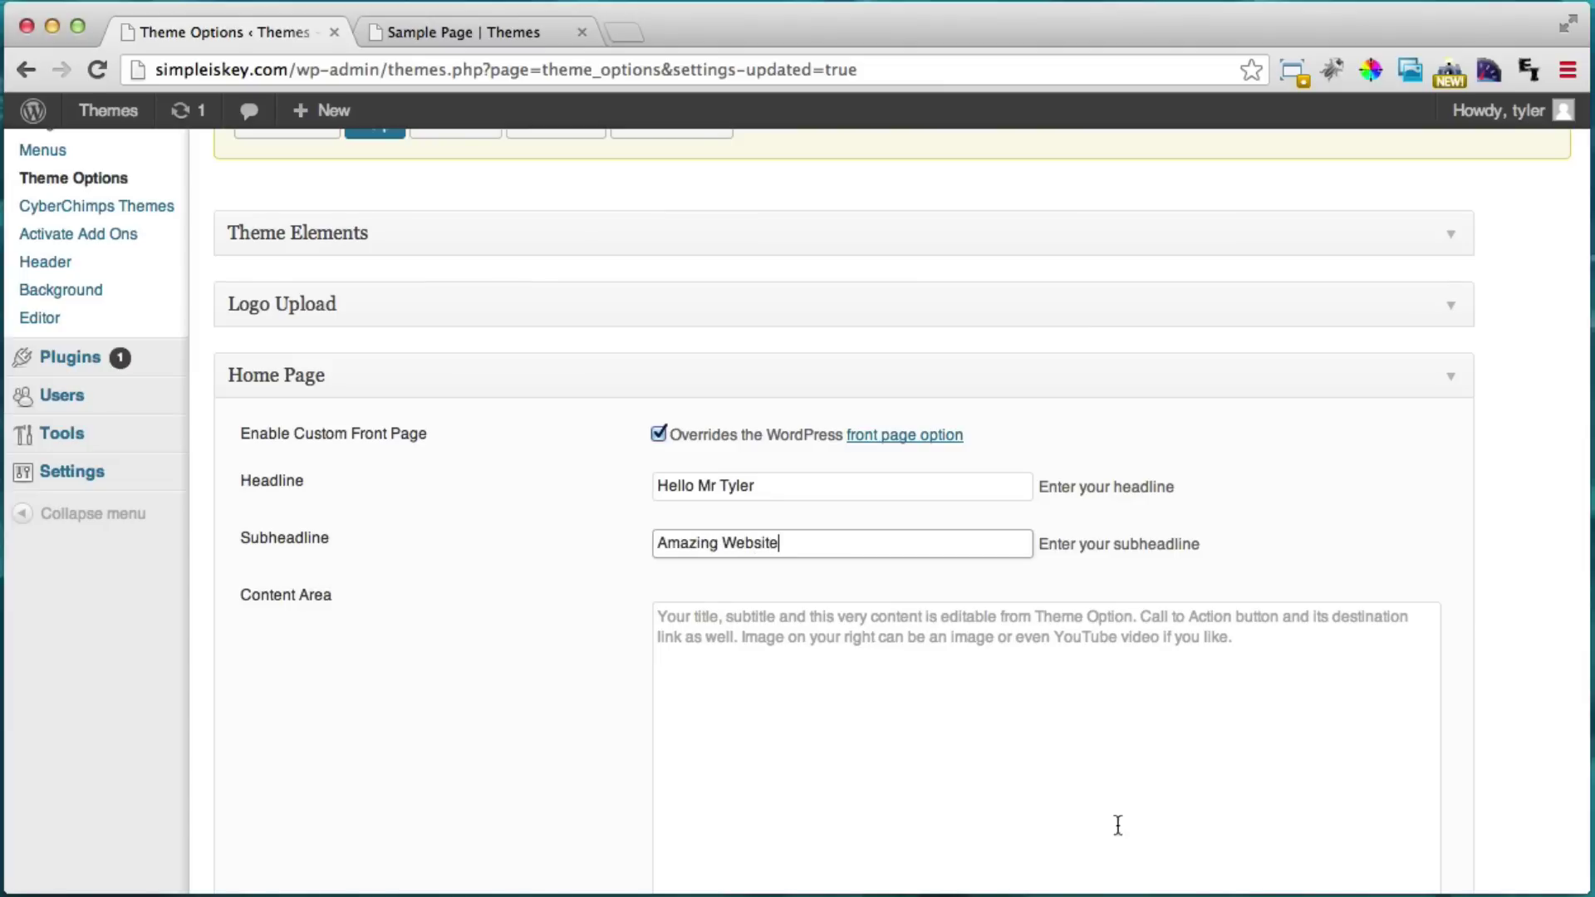
click(1070, 703)
text(sdakf)
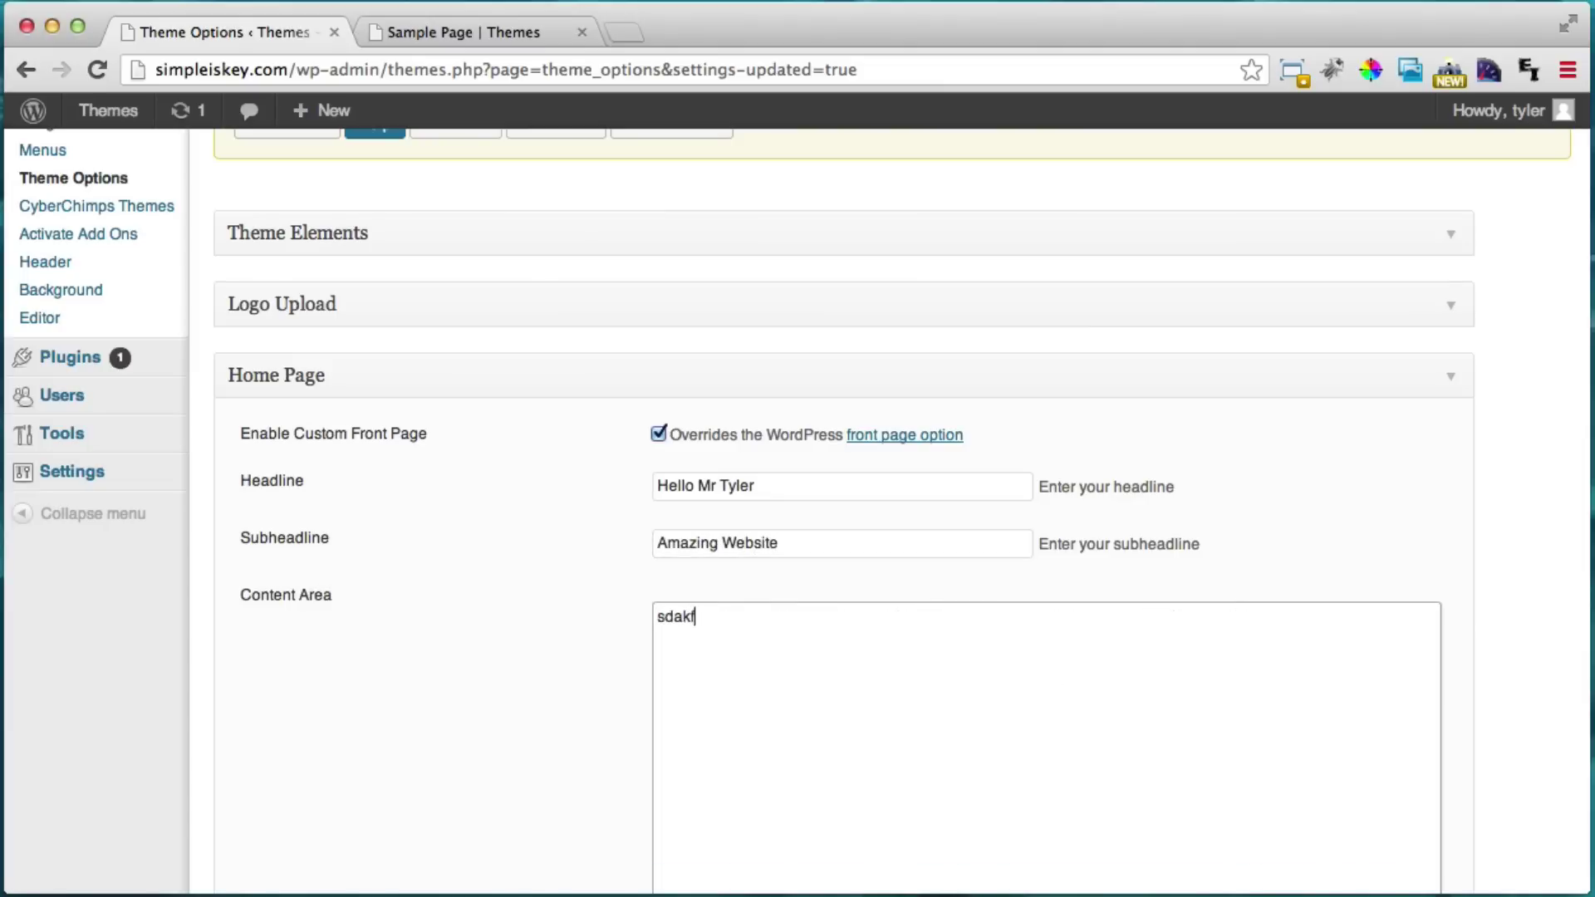
text(j aksldjflkas jdklfjskl fjklsdfjkl fdsjklfsdklfsdjkf ds klfj)
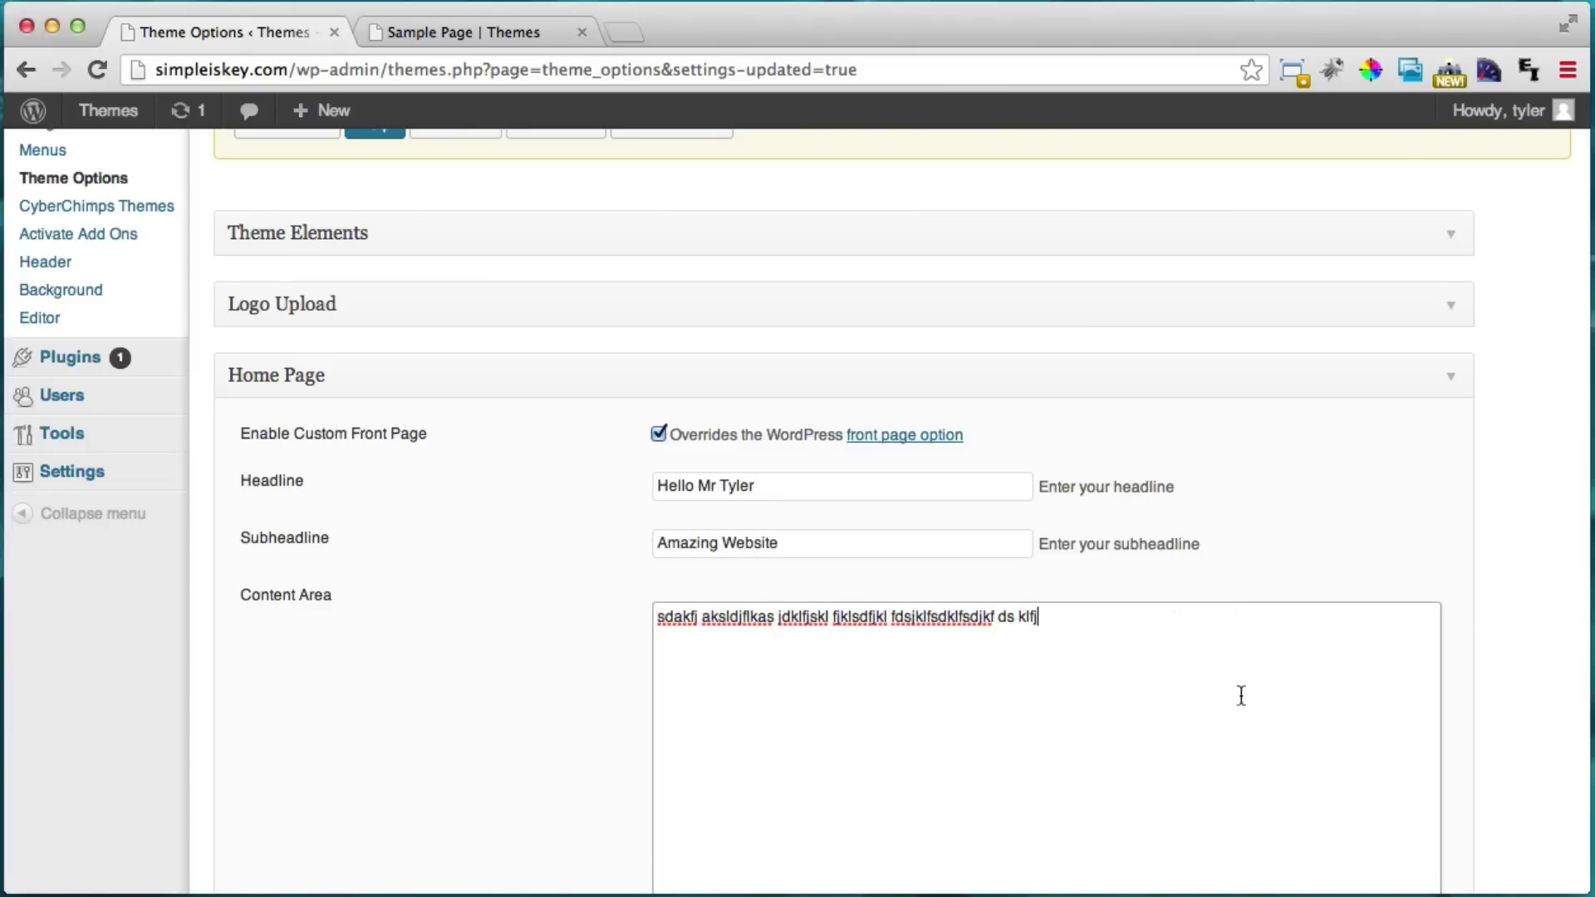
scroll(1289, 350, down, 10)
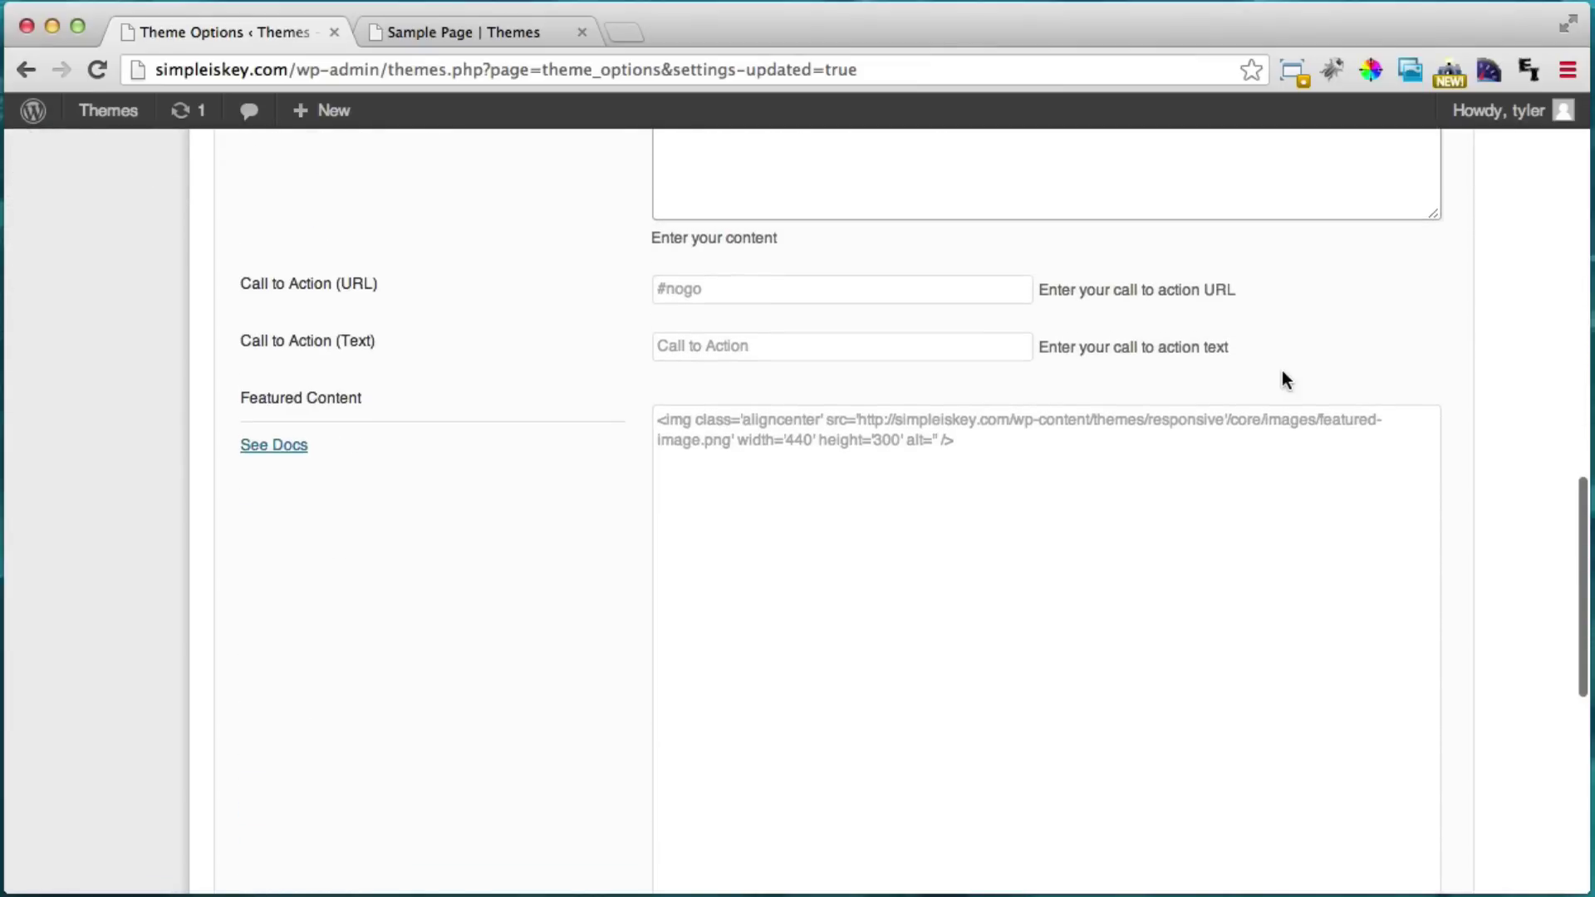
Set the call-to-action URL to #nowhere and its button text to Click Me.
click(767, 288)
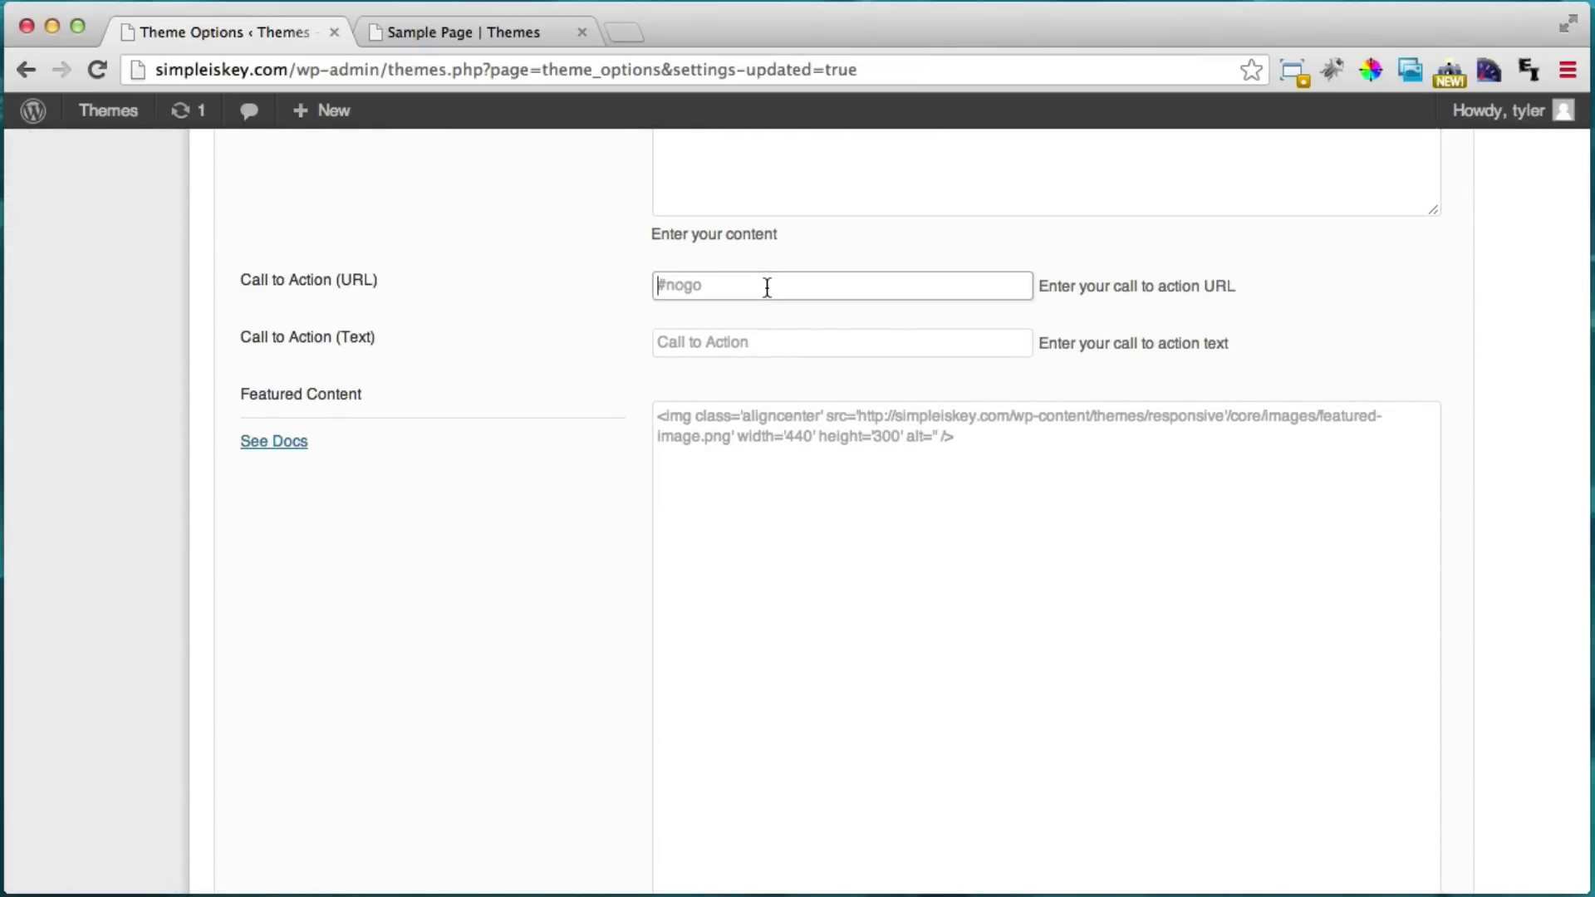
text(#nowhere)
drag(242, 279, 600, 280)
click(781, 286)
click(731, 345)
text(Click Me)
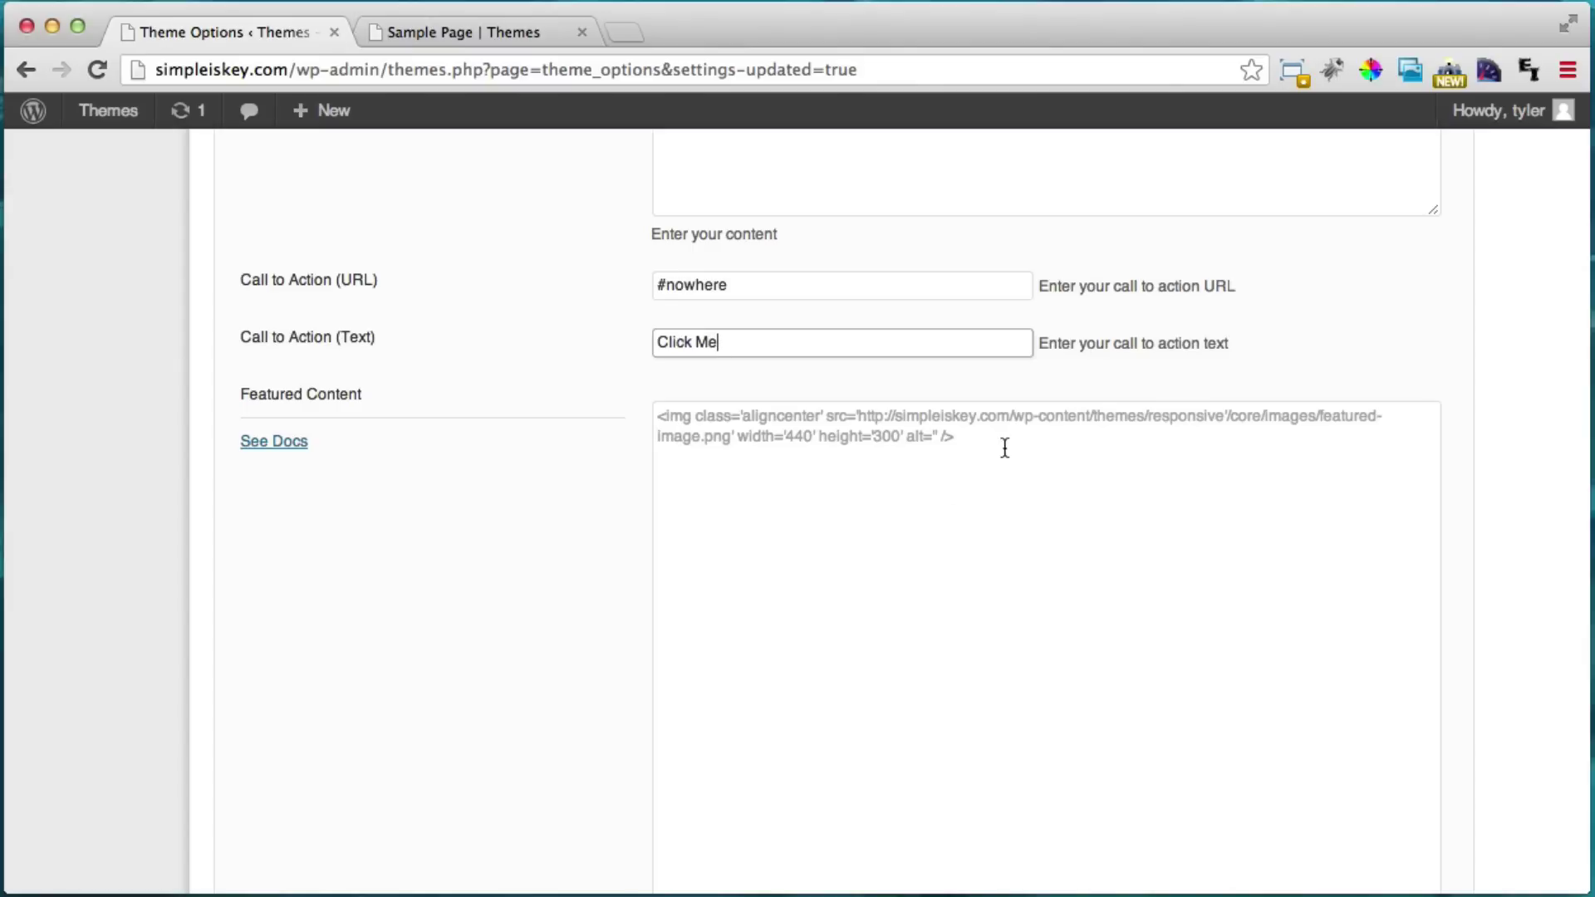
Save the Responsive theme options.
scroll(745, 276, down, 3)
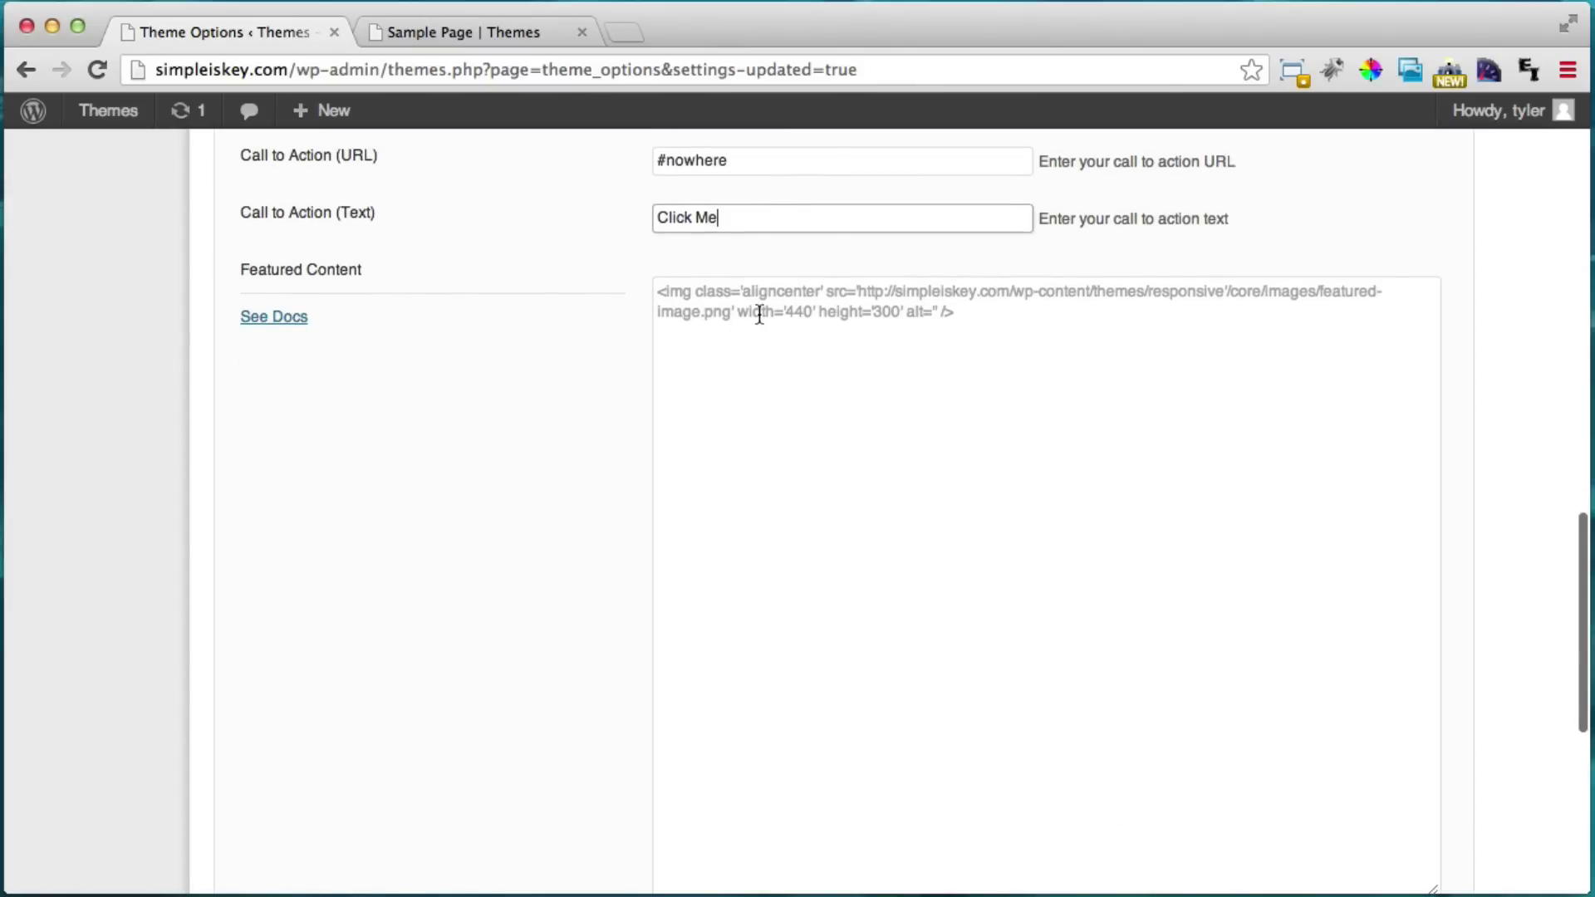
scroll(901, 345, down, 5)
scroll(908, 363, up, 6)
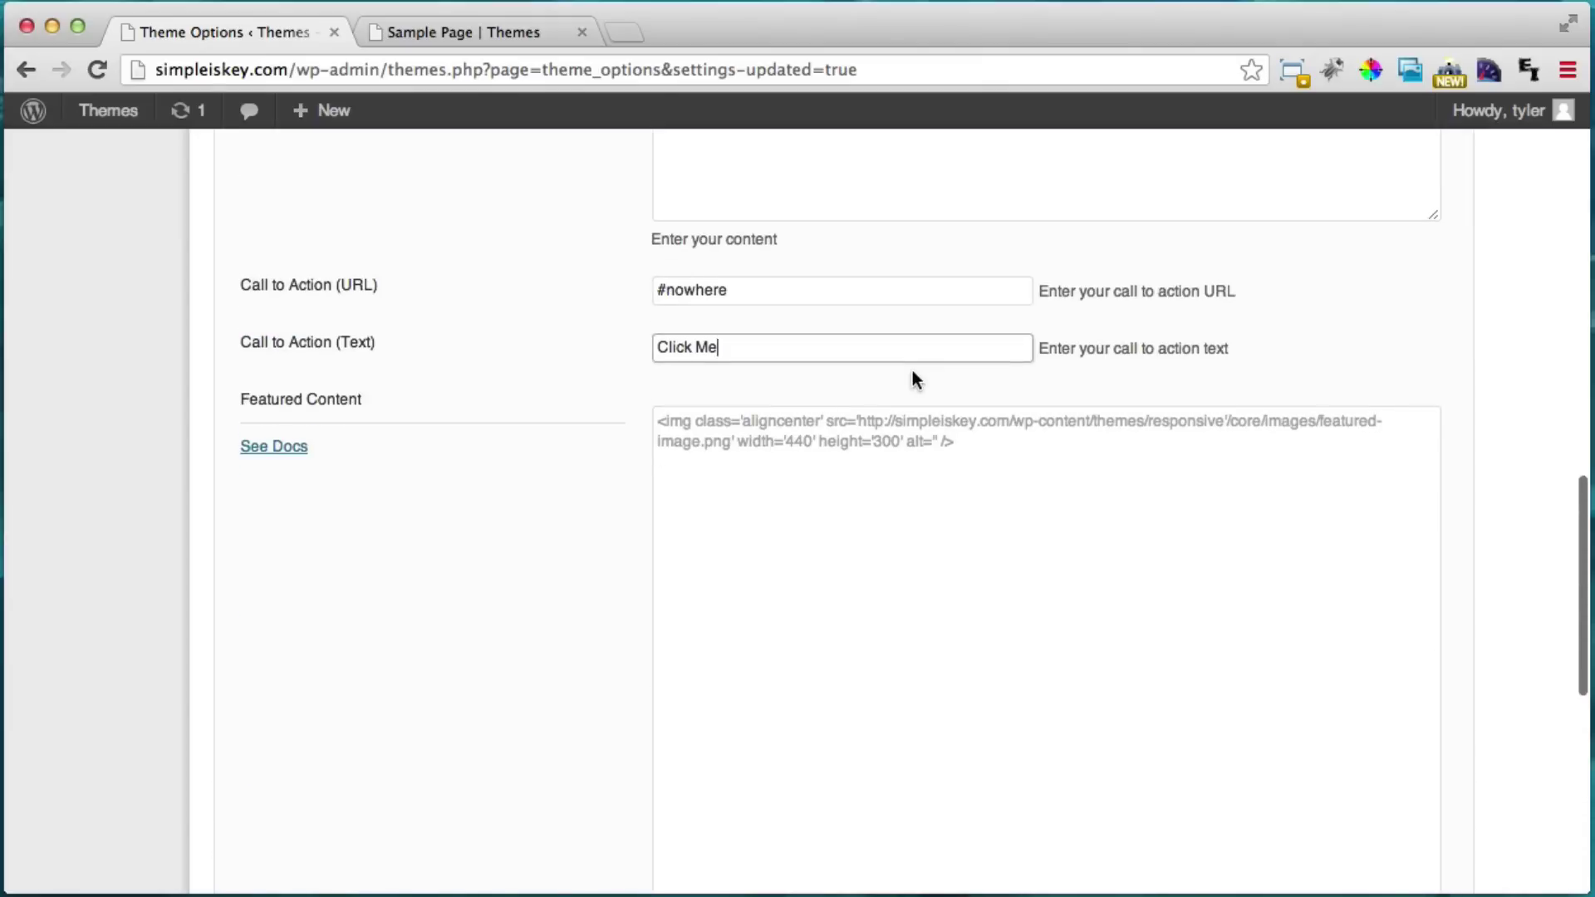
scroll(914, 370, up, 4)
scroll(917, 378, up, 8)
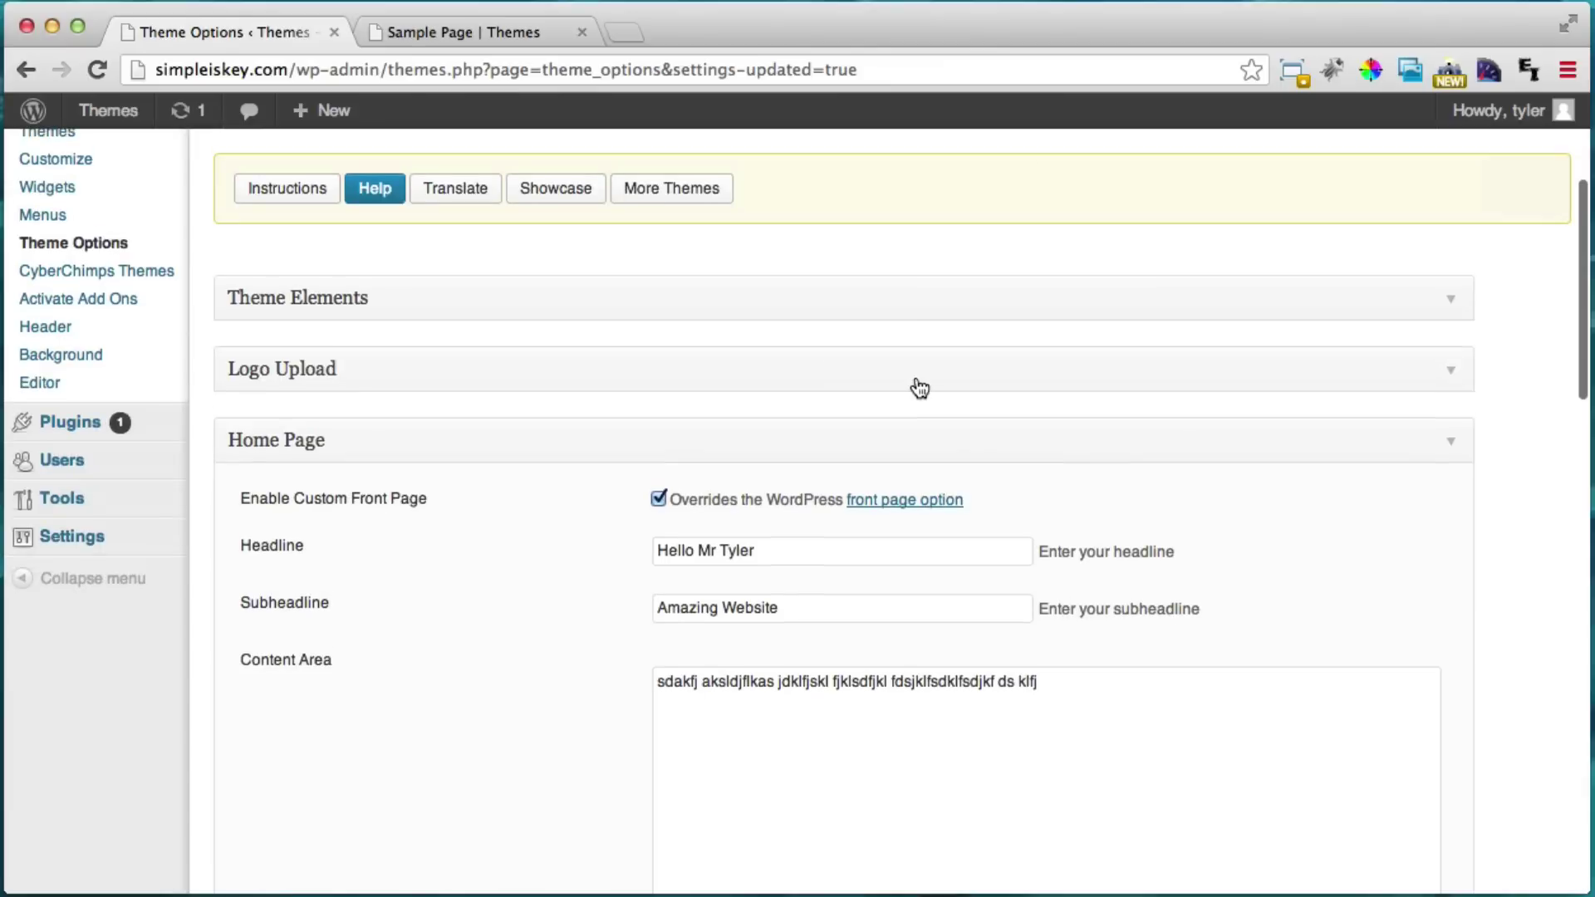
scroll(920, 384, down, 10)
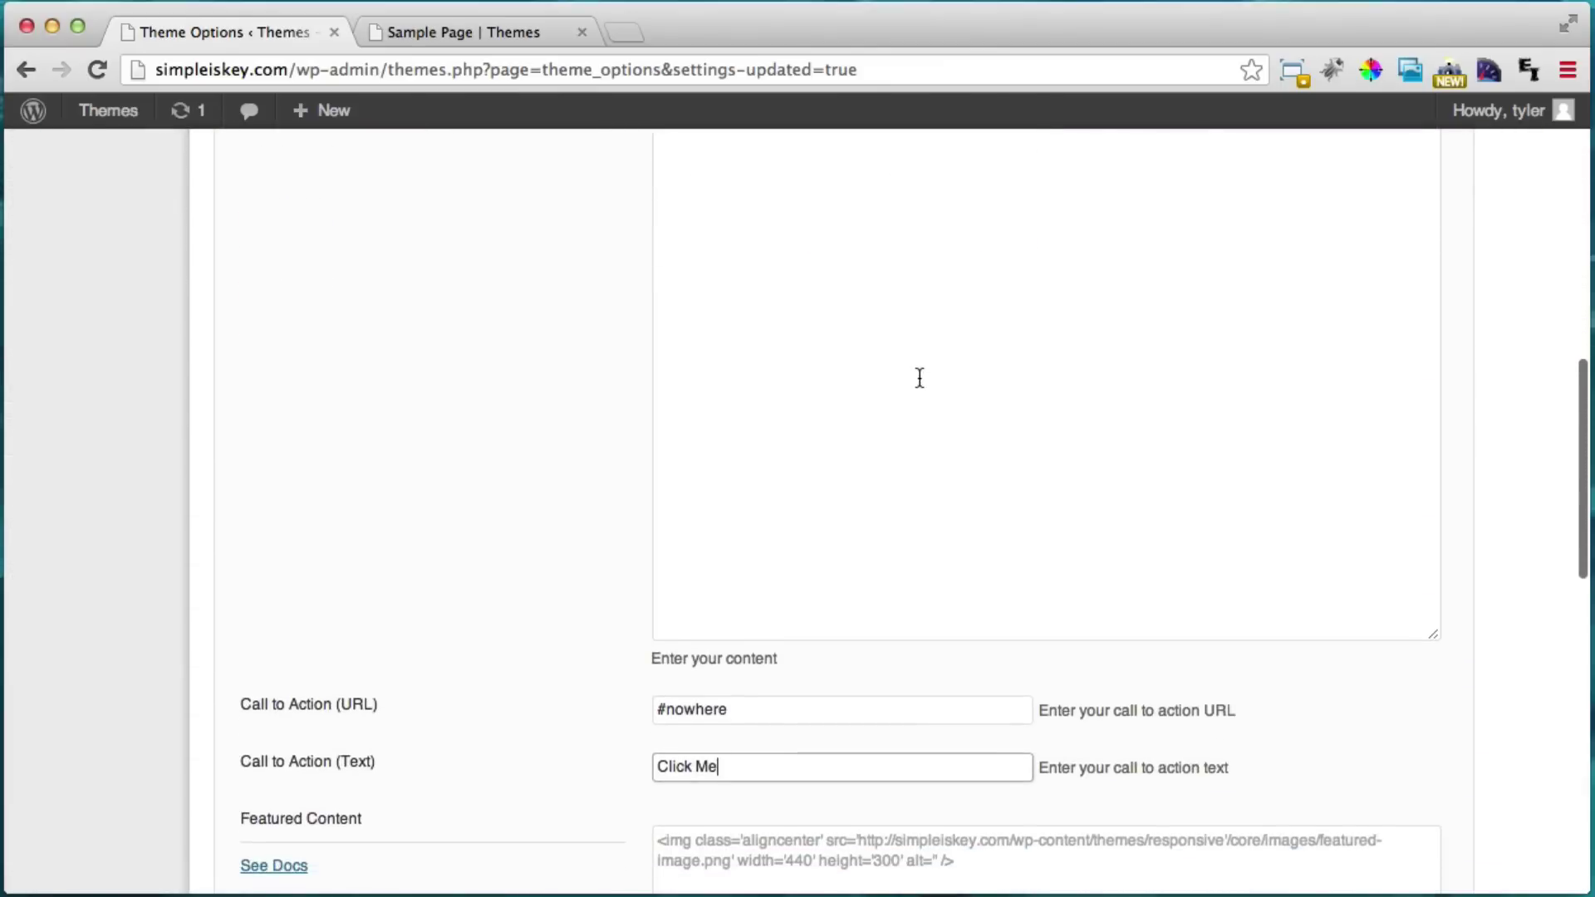
scroll(920, 378, down, 4)
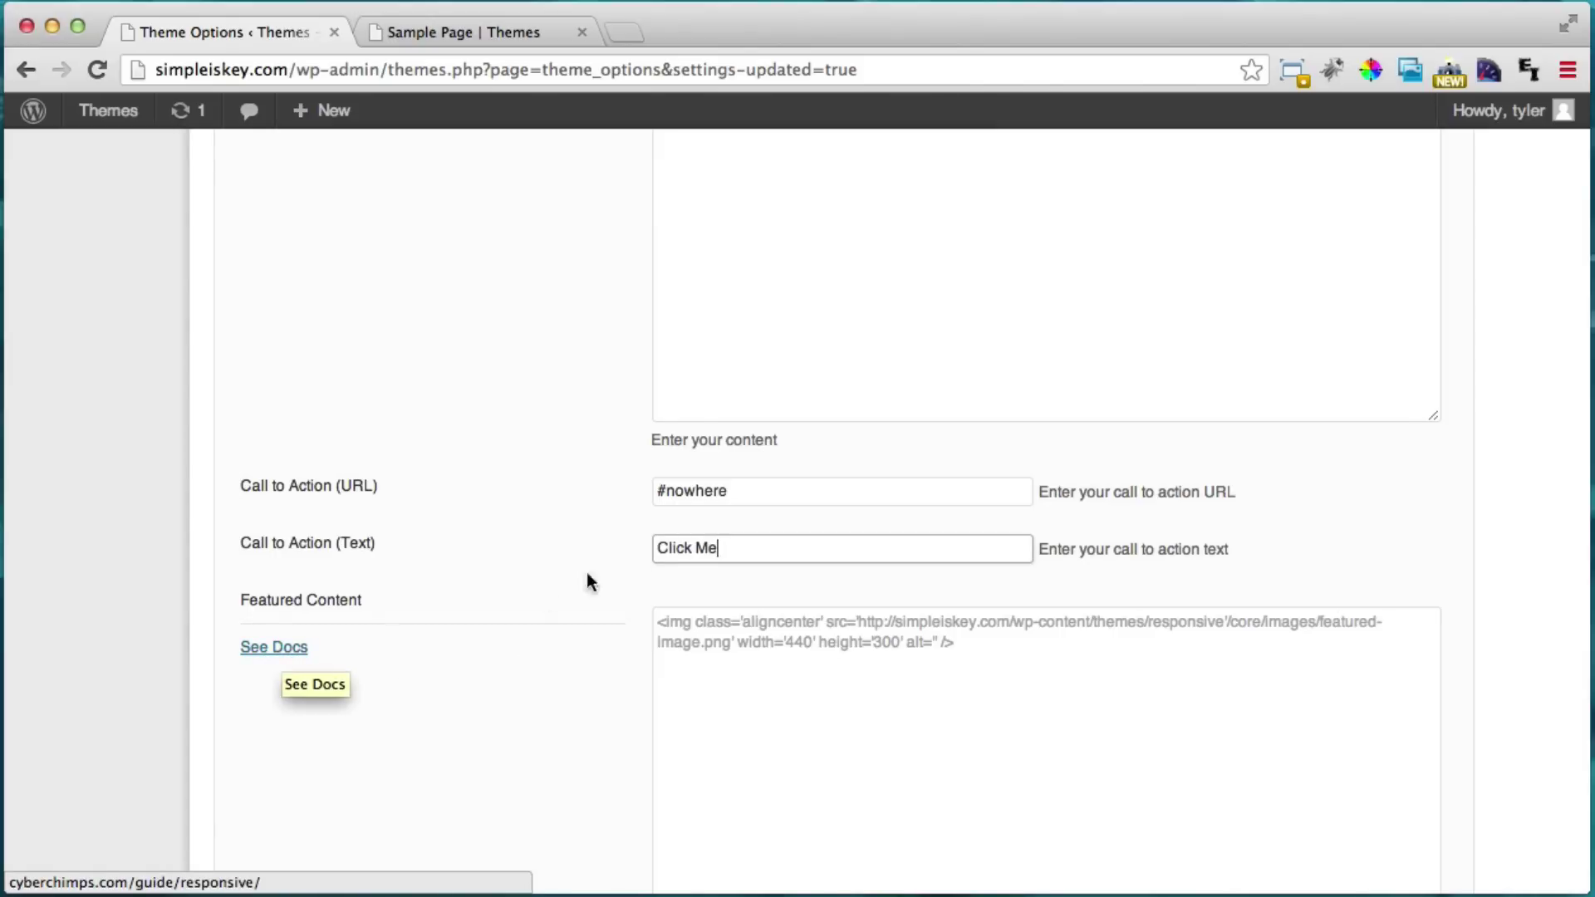
scroll(551, 542, down, 10)
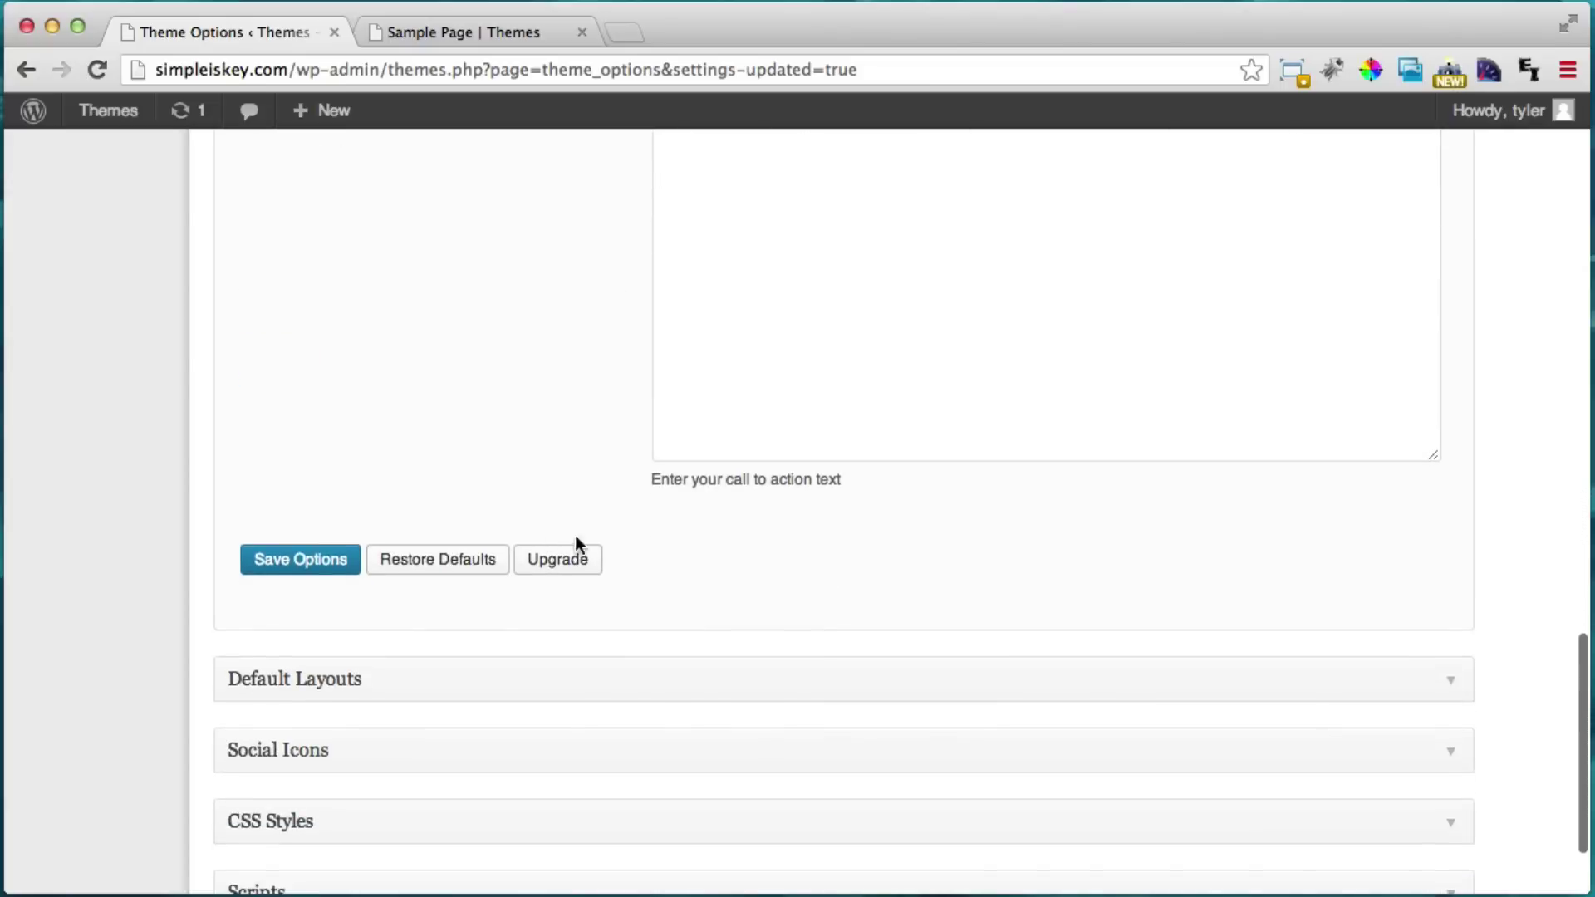
click(335, 565)
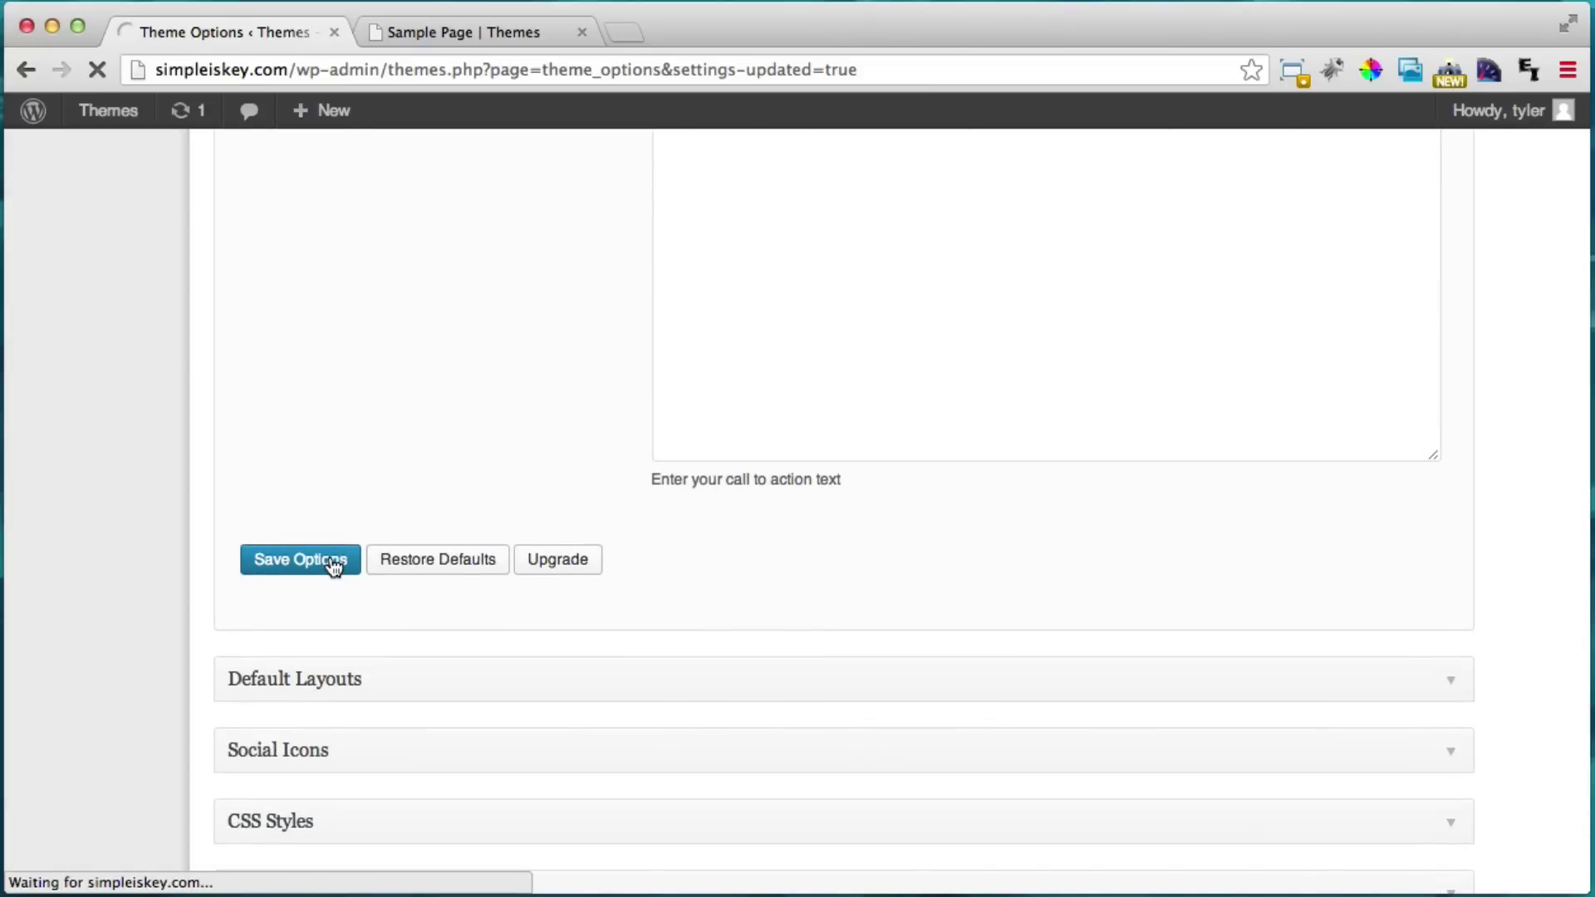
From the Sample Page go Home and review the Amazing Website banner, Click Me button and widget boxes.
click(462, 30)
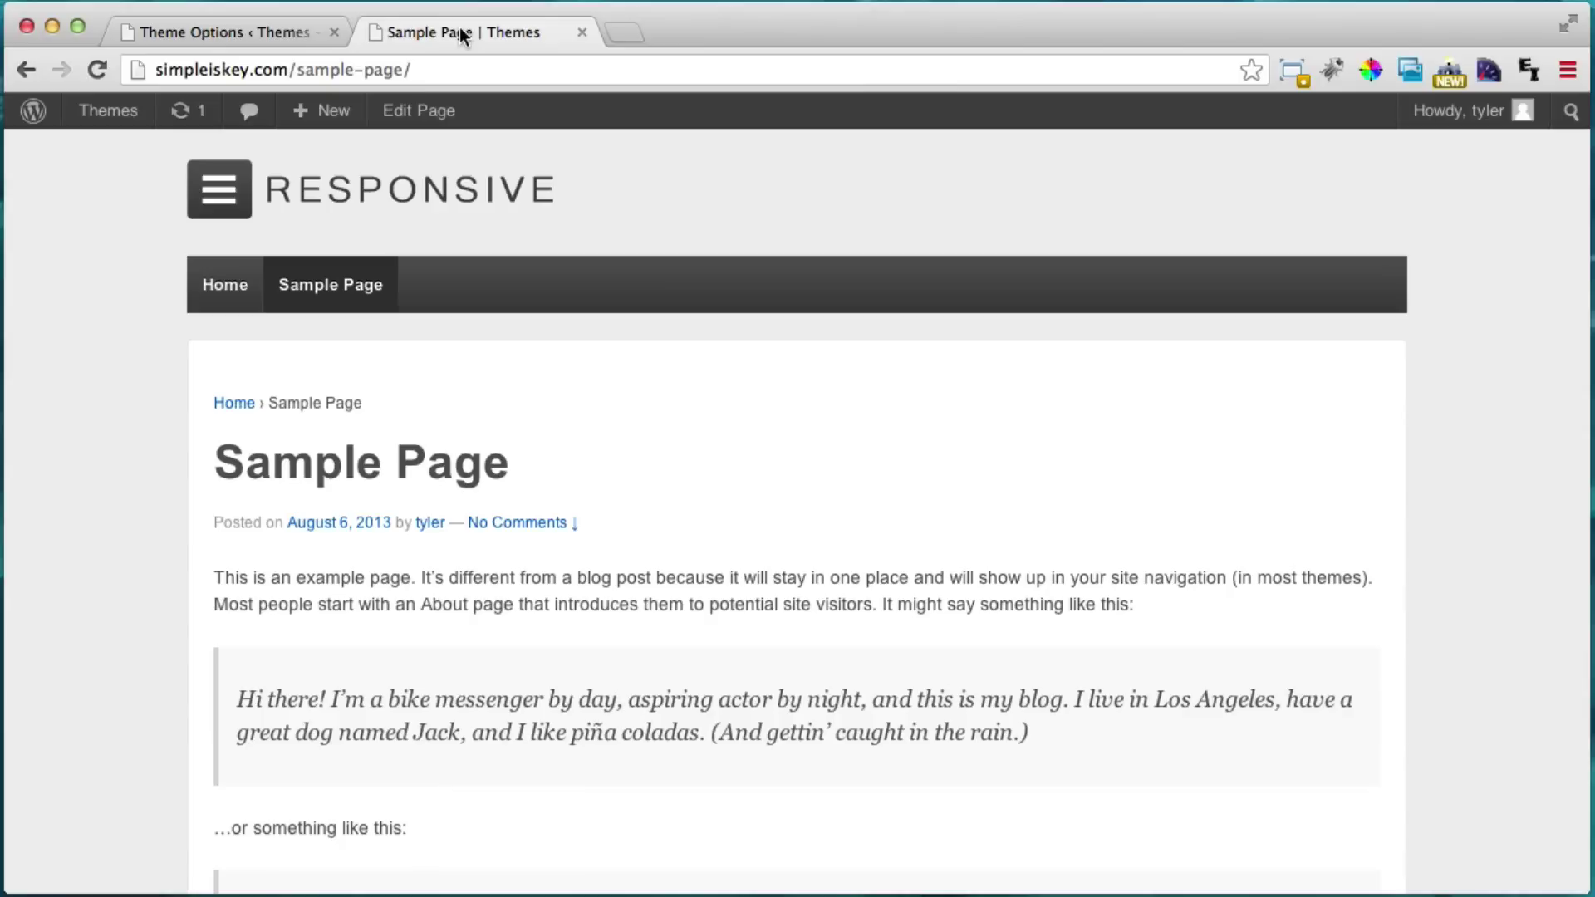
click(221, 286)
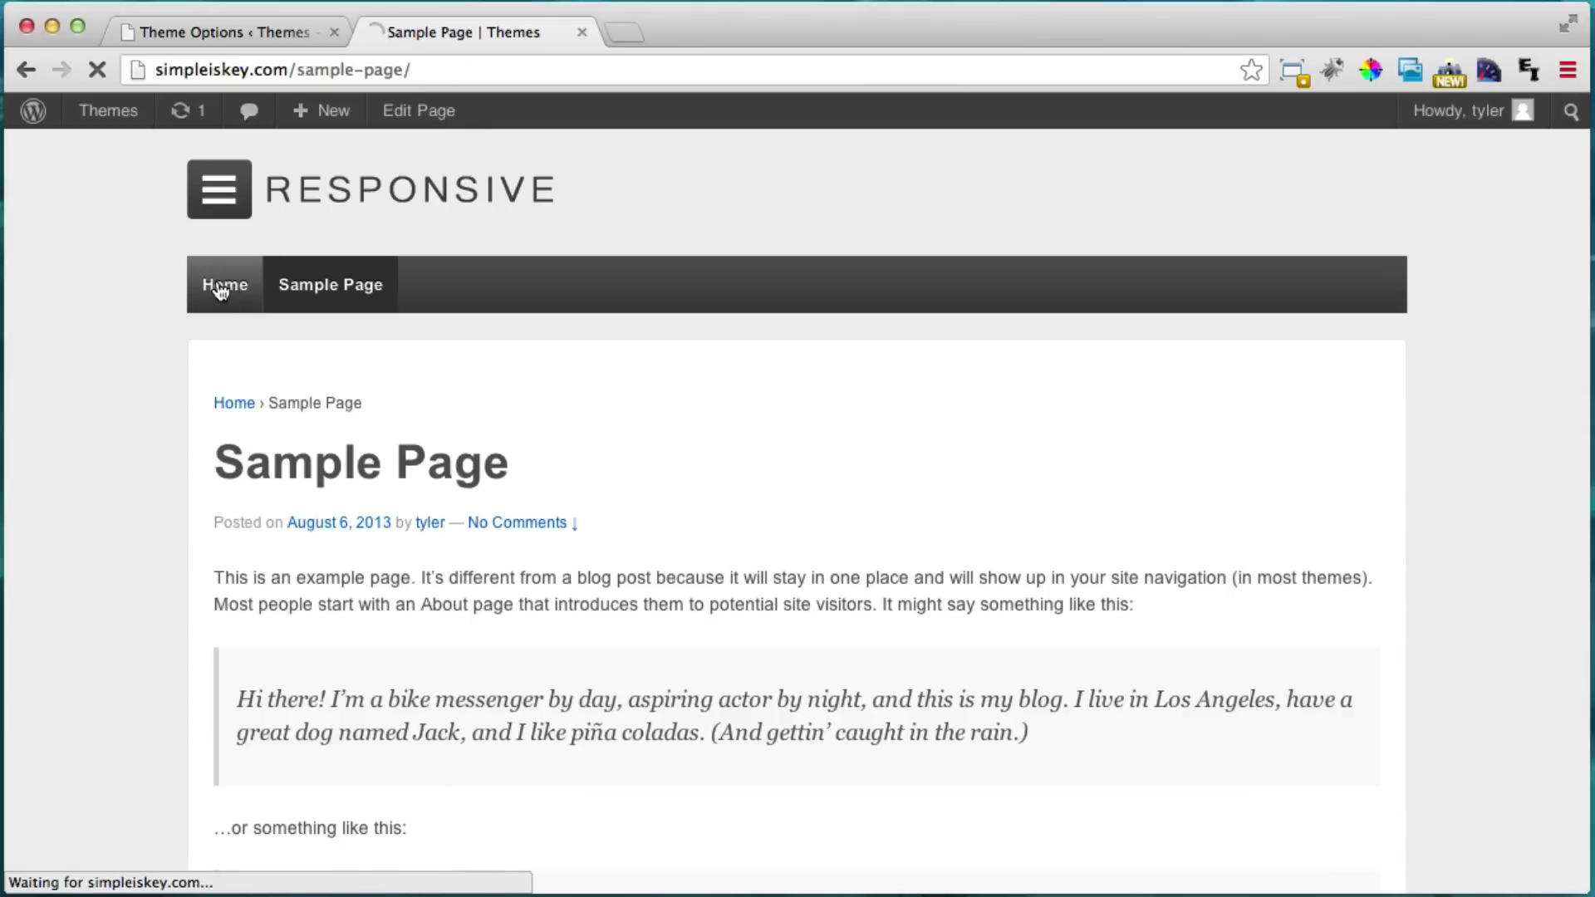
scroll(665, 384, down, 3)
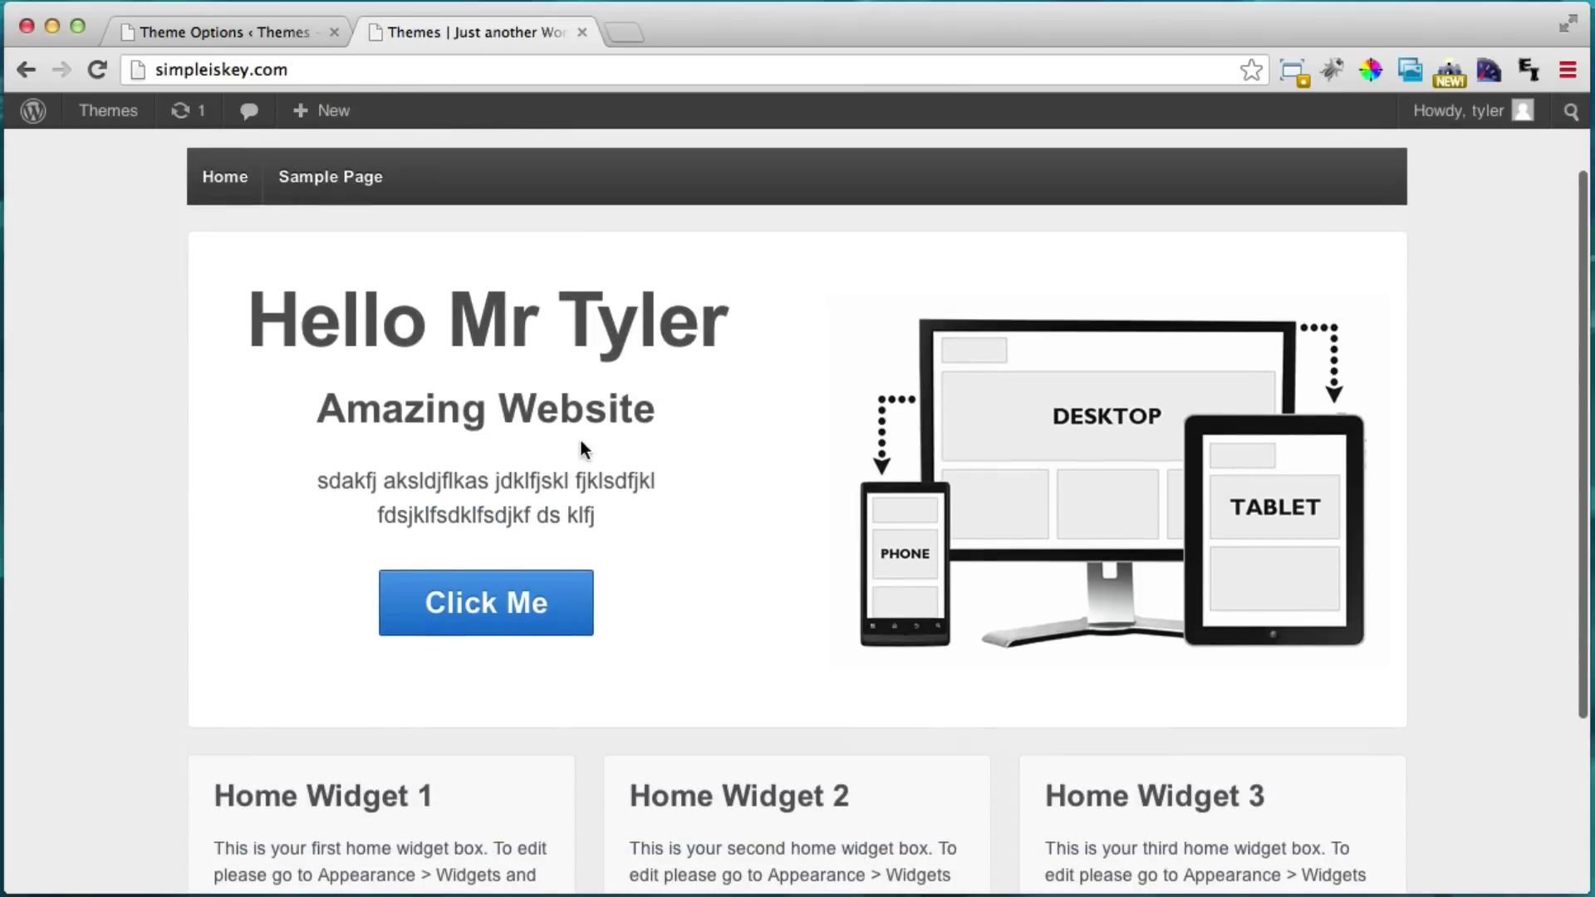
scroll(556, 540, down, 3)
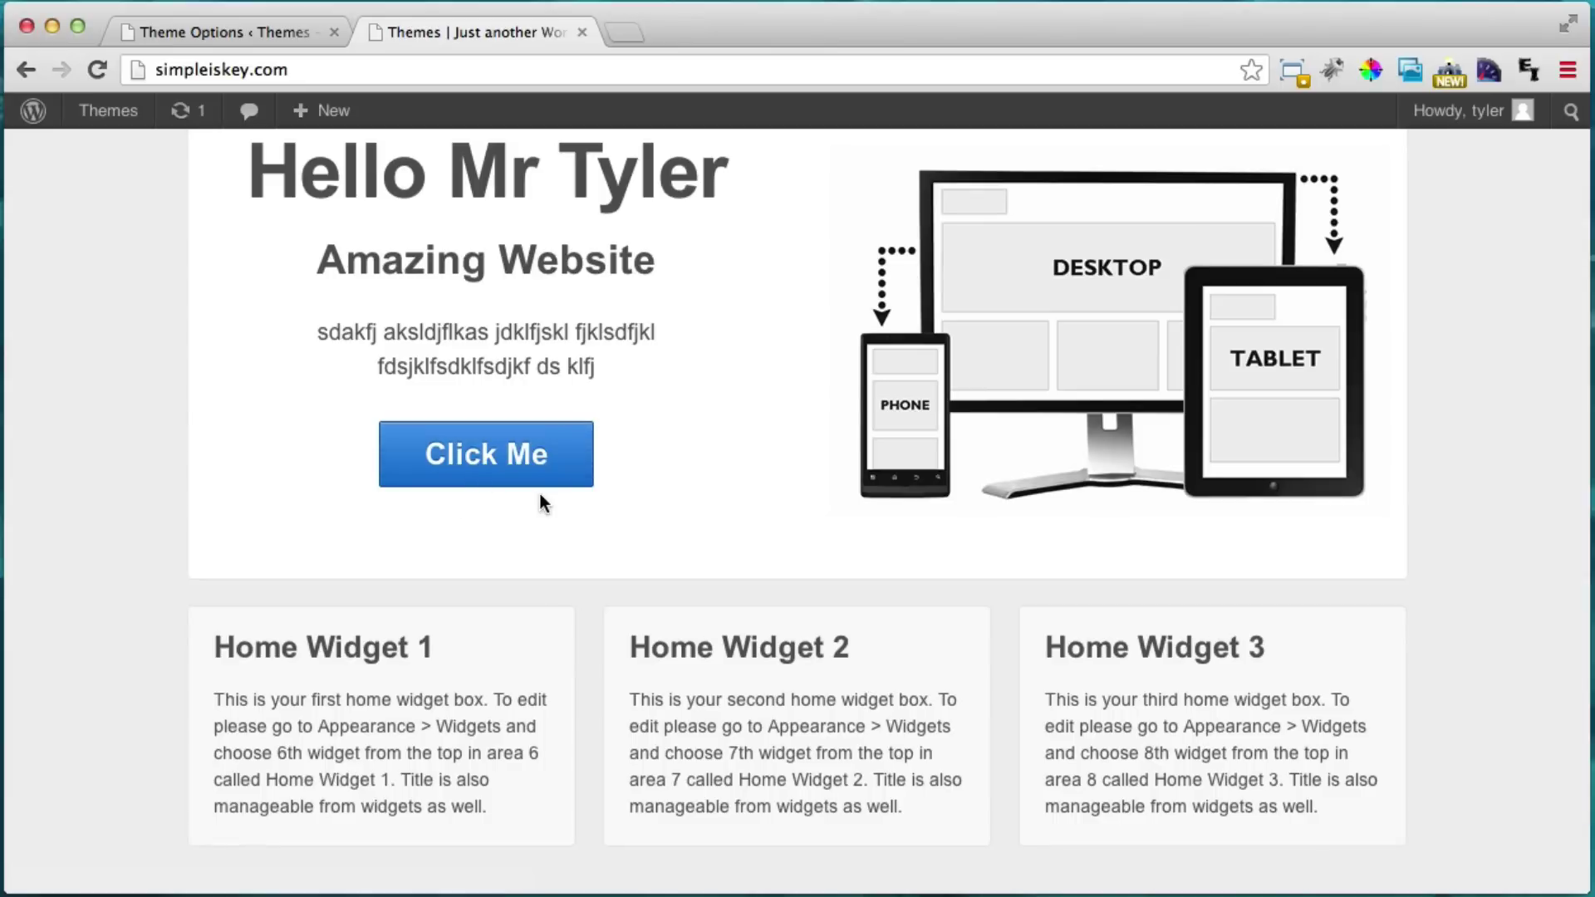
scroll(541, 502, down, 3)
scroll(545, 509, up, 10)
scroll(549, 523, down, 8)
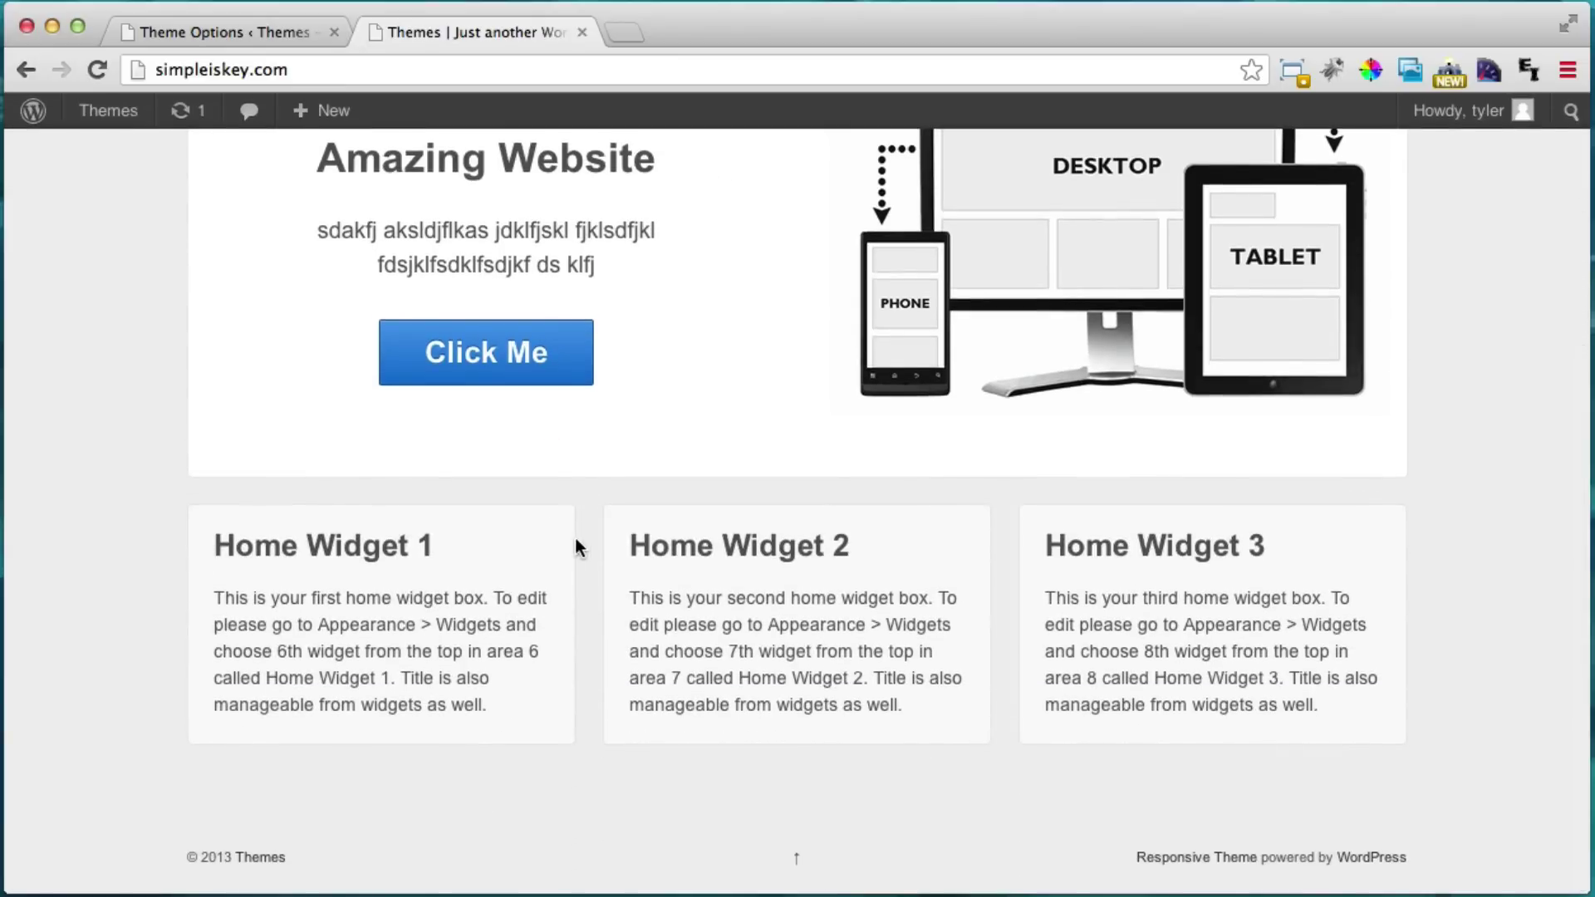
scroll(565, 506, up, 8)
scroll(567, 516, down, 3)
scroll(567, 516, down, 5)
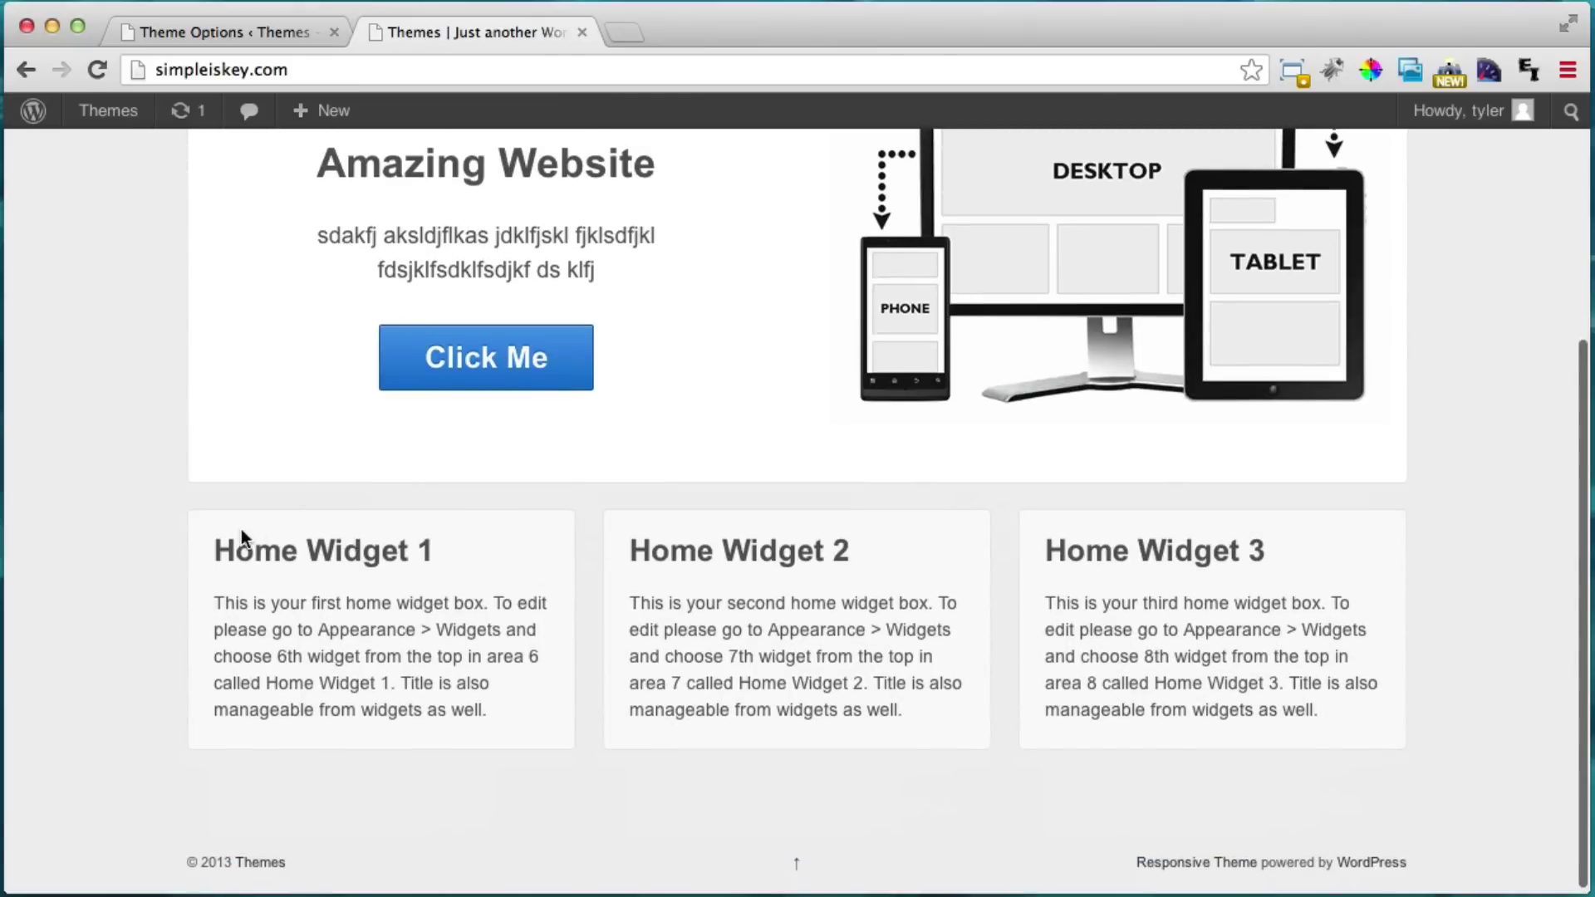
scroll(517, 619, up, 5)
scroll(517, 634, down, 5)
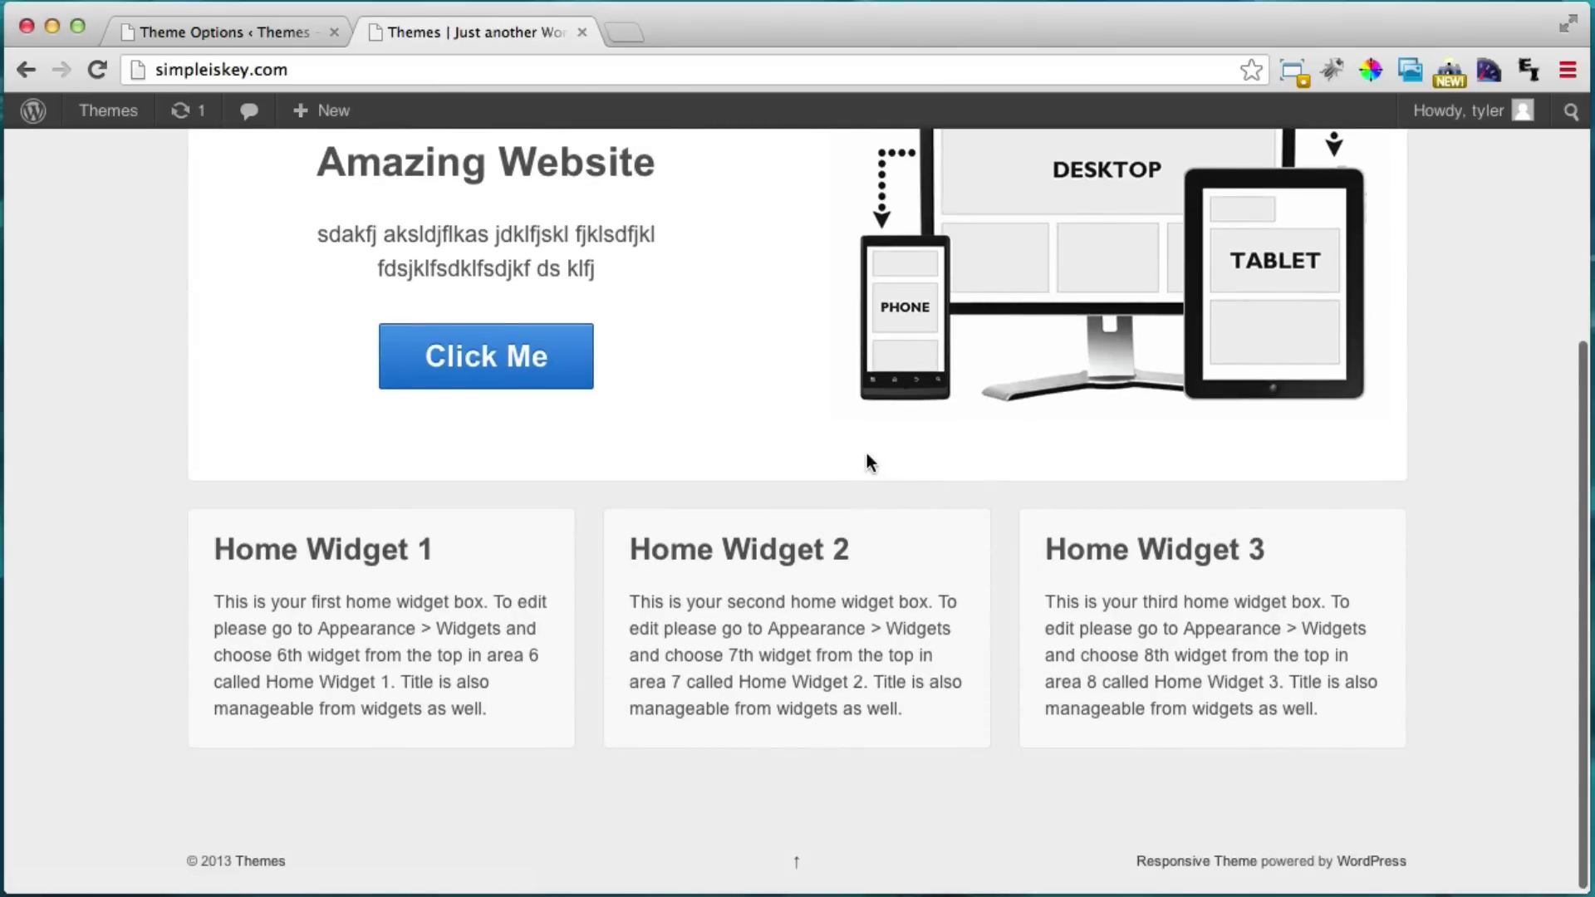
From the Responsive theme options, open Appearance > Widgets and scroll to the Home Widget areas.
click(264, 33)
scroll(918, 495, down, 5)
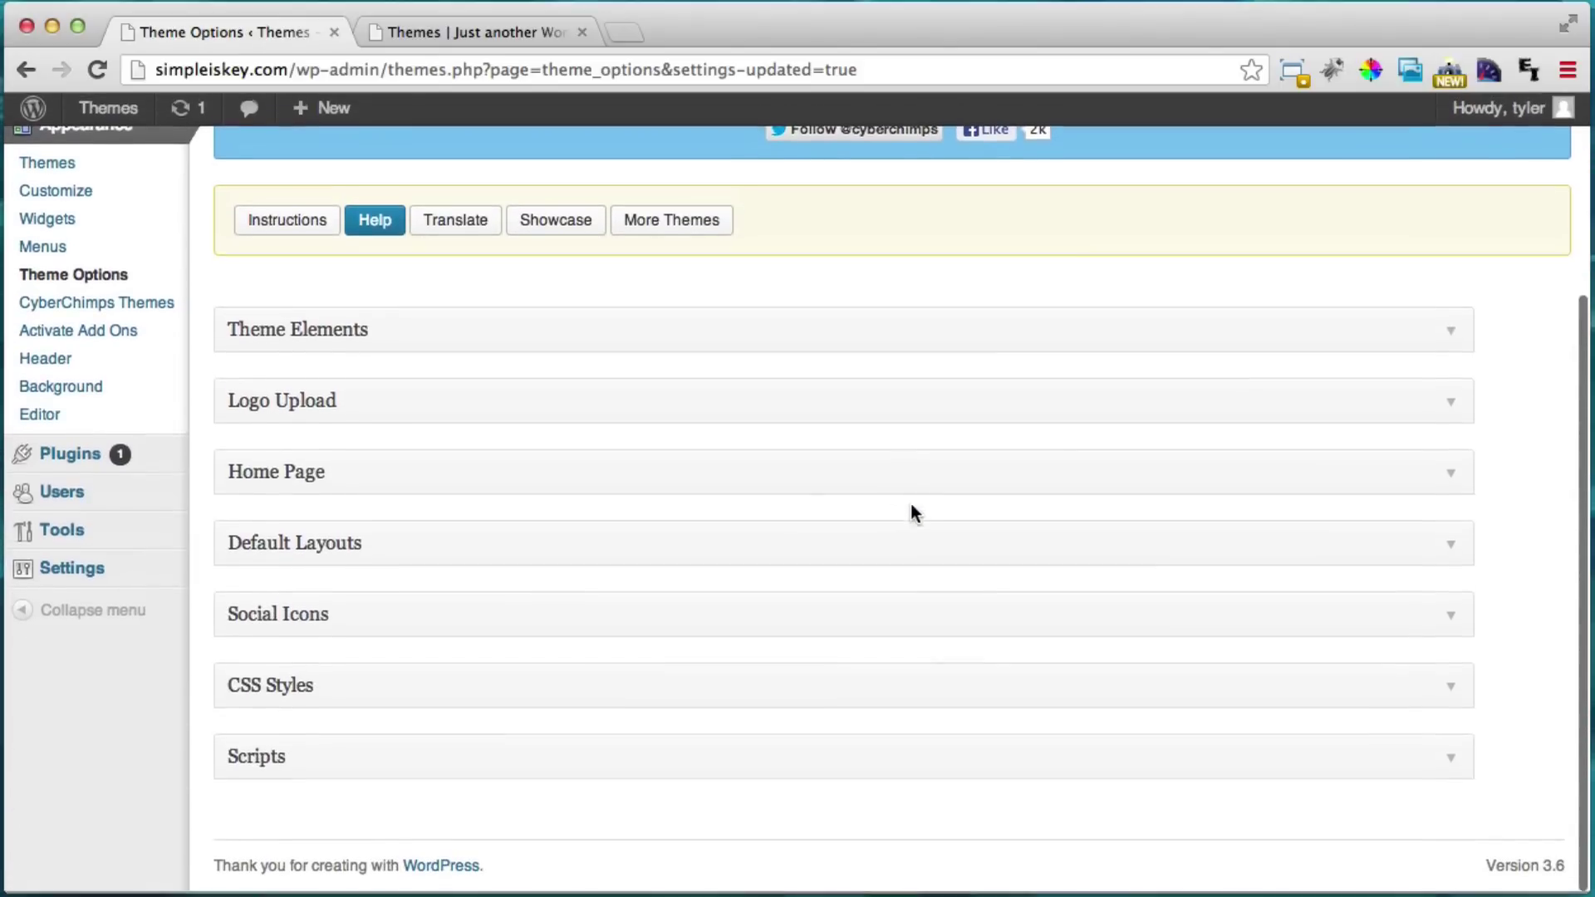
scroll(581, 706, up, 3)
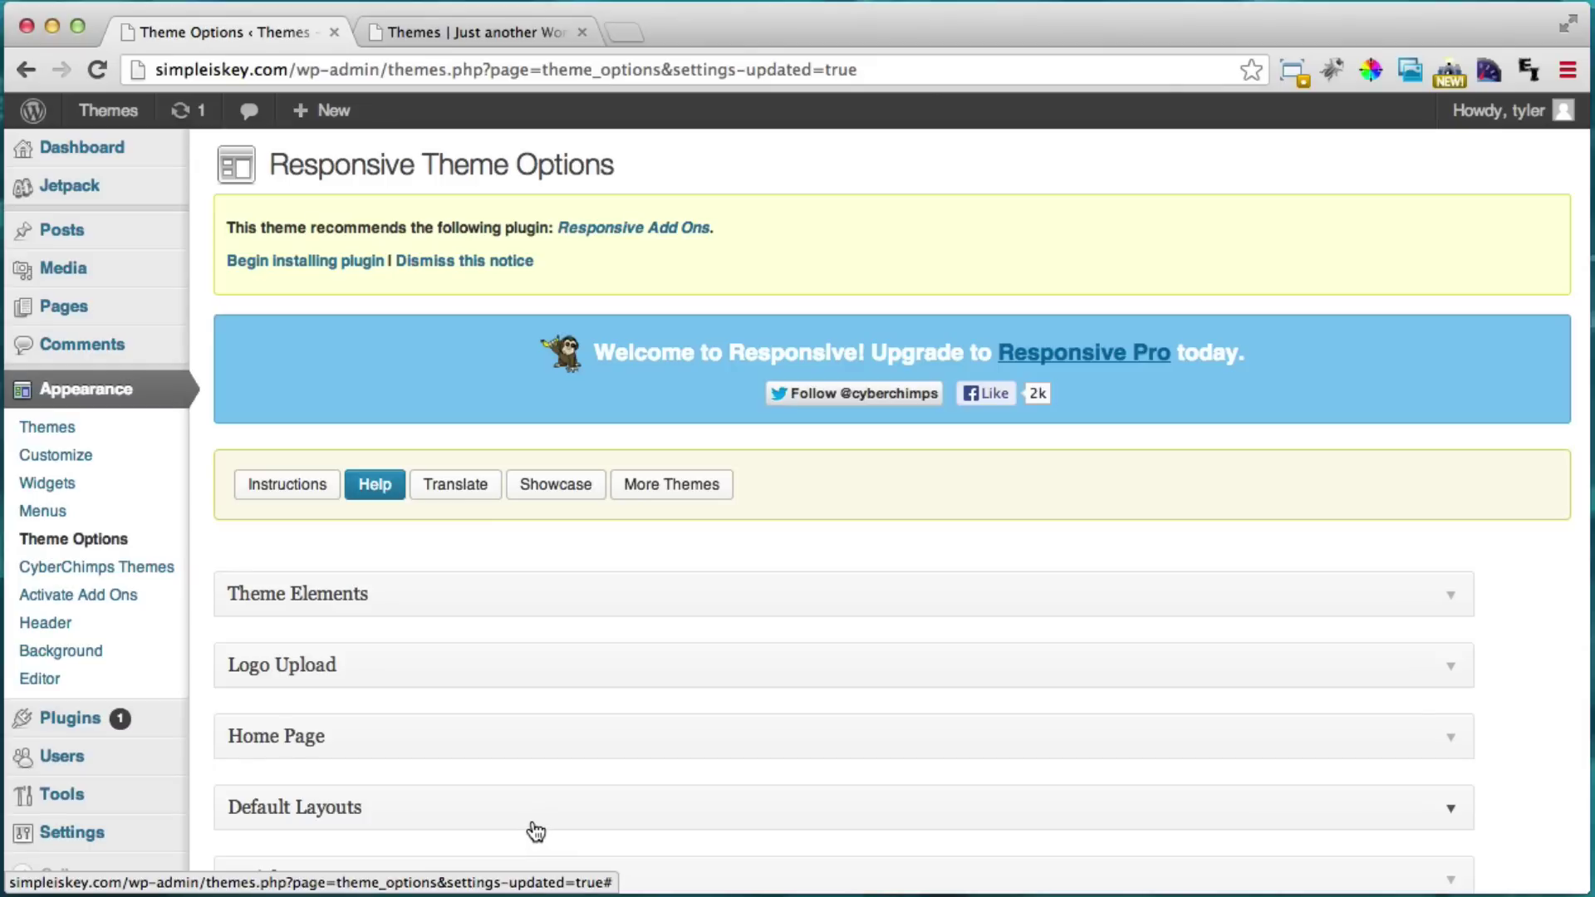
click(65, 490)
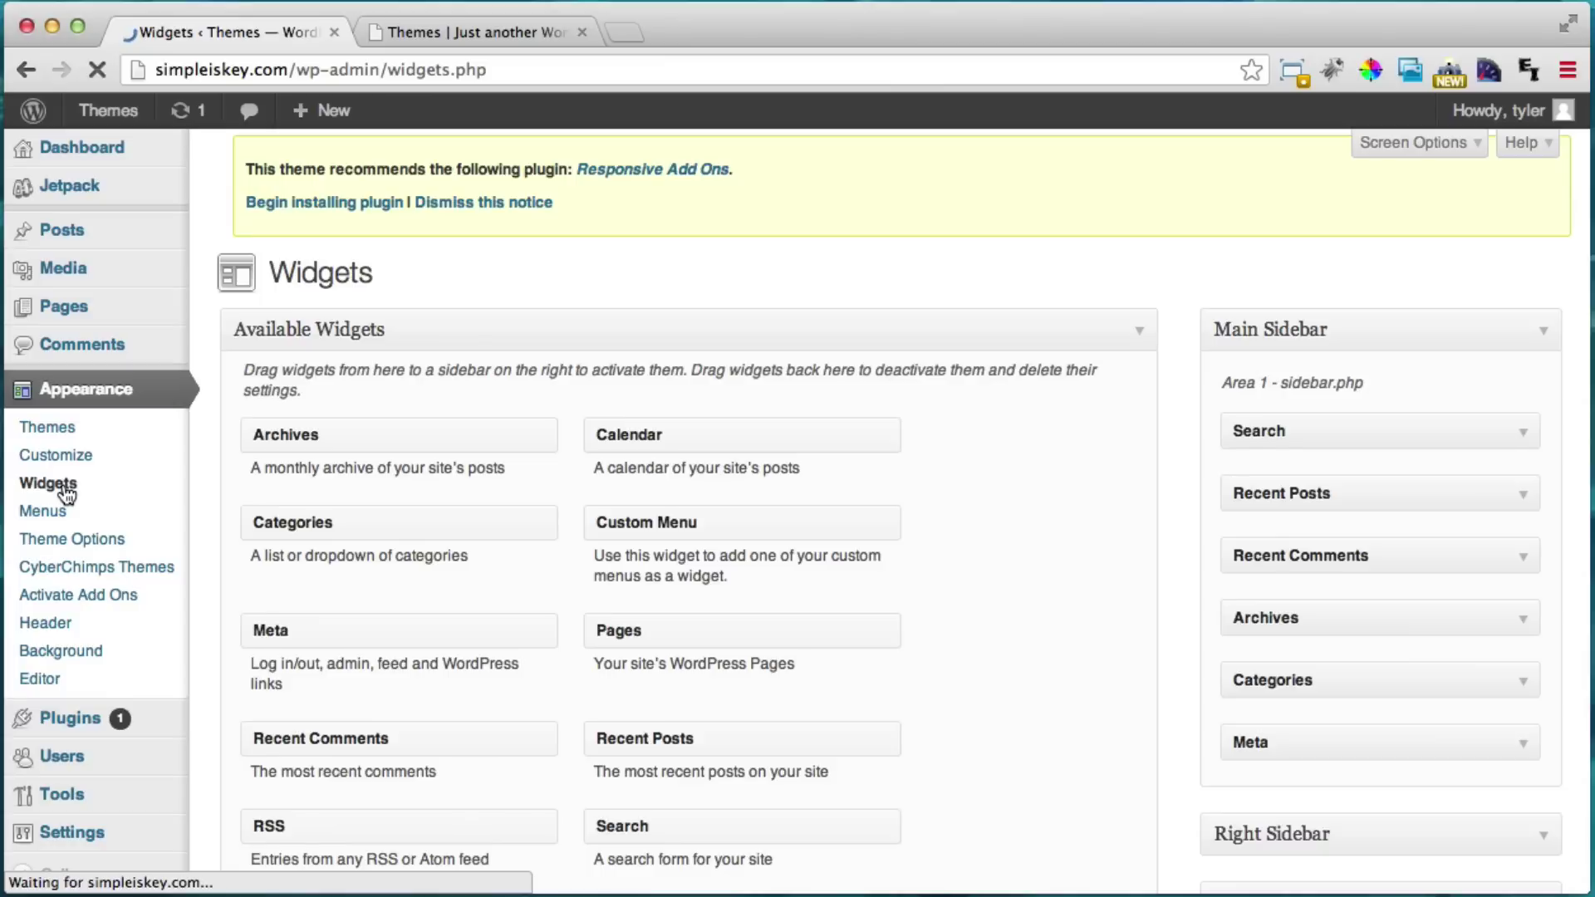
scroll(1327, 563, down, 7)
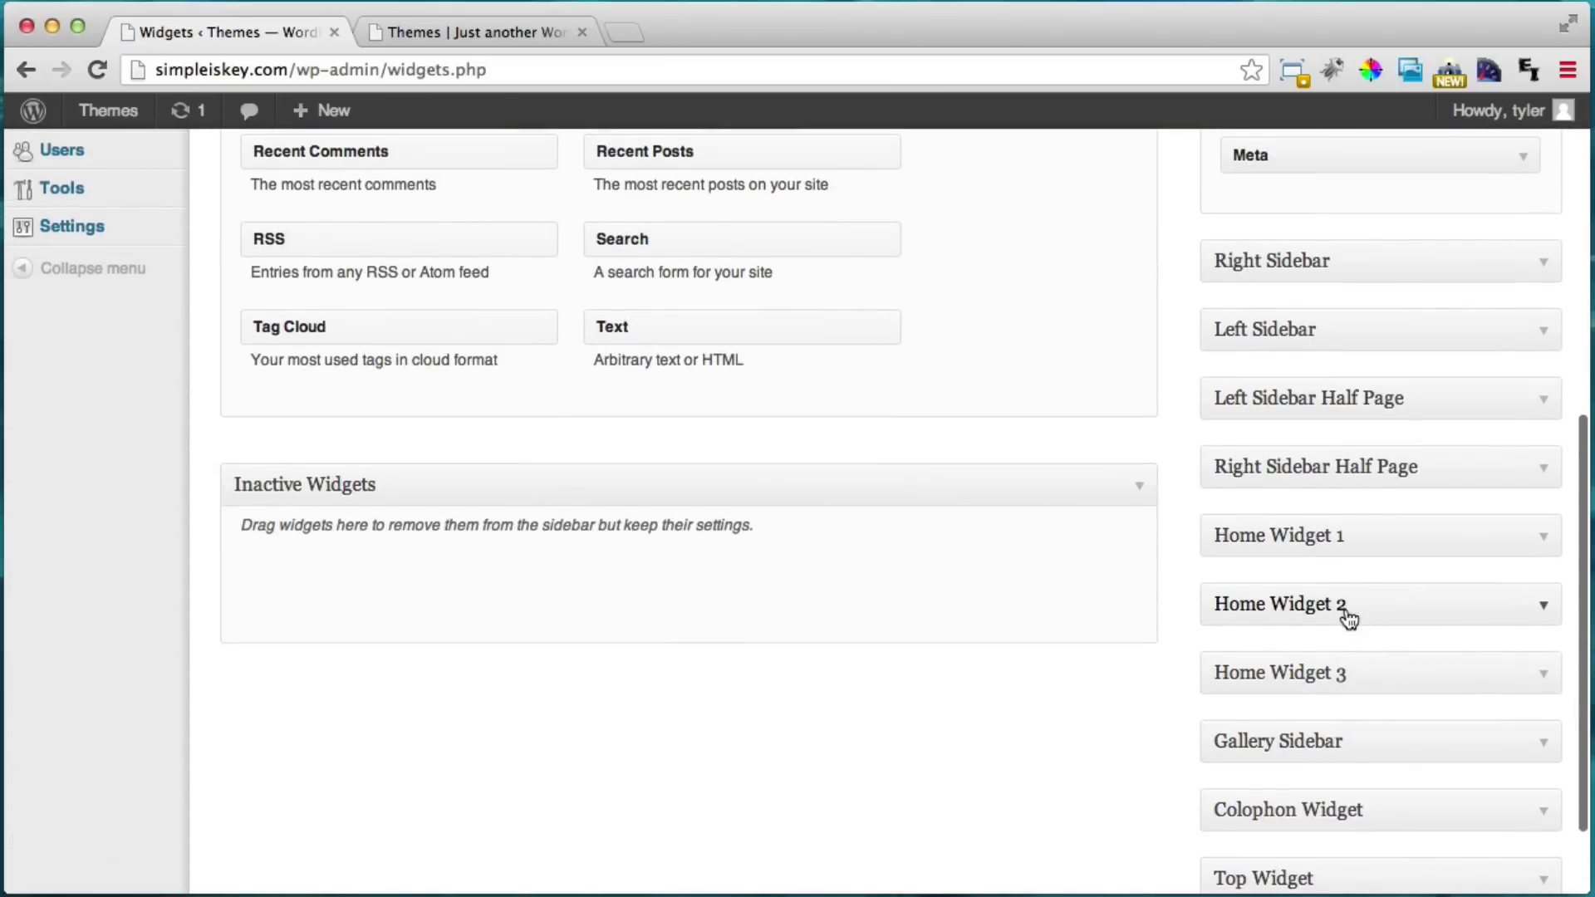
Look over the live home page's widget boxes, then return to the Widgets page.
click(462, 33)
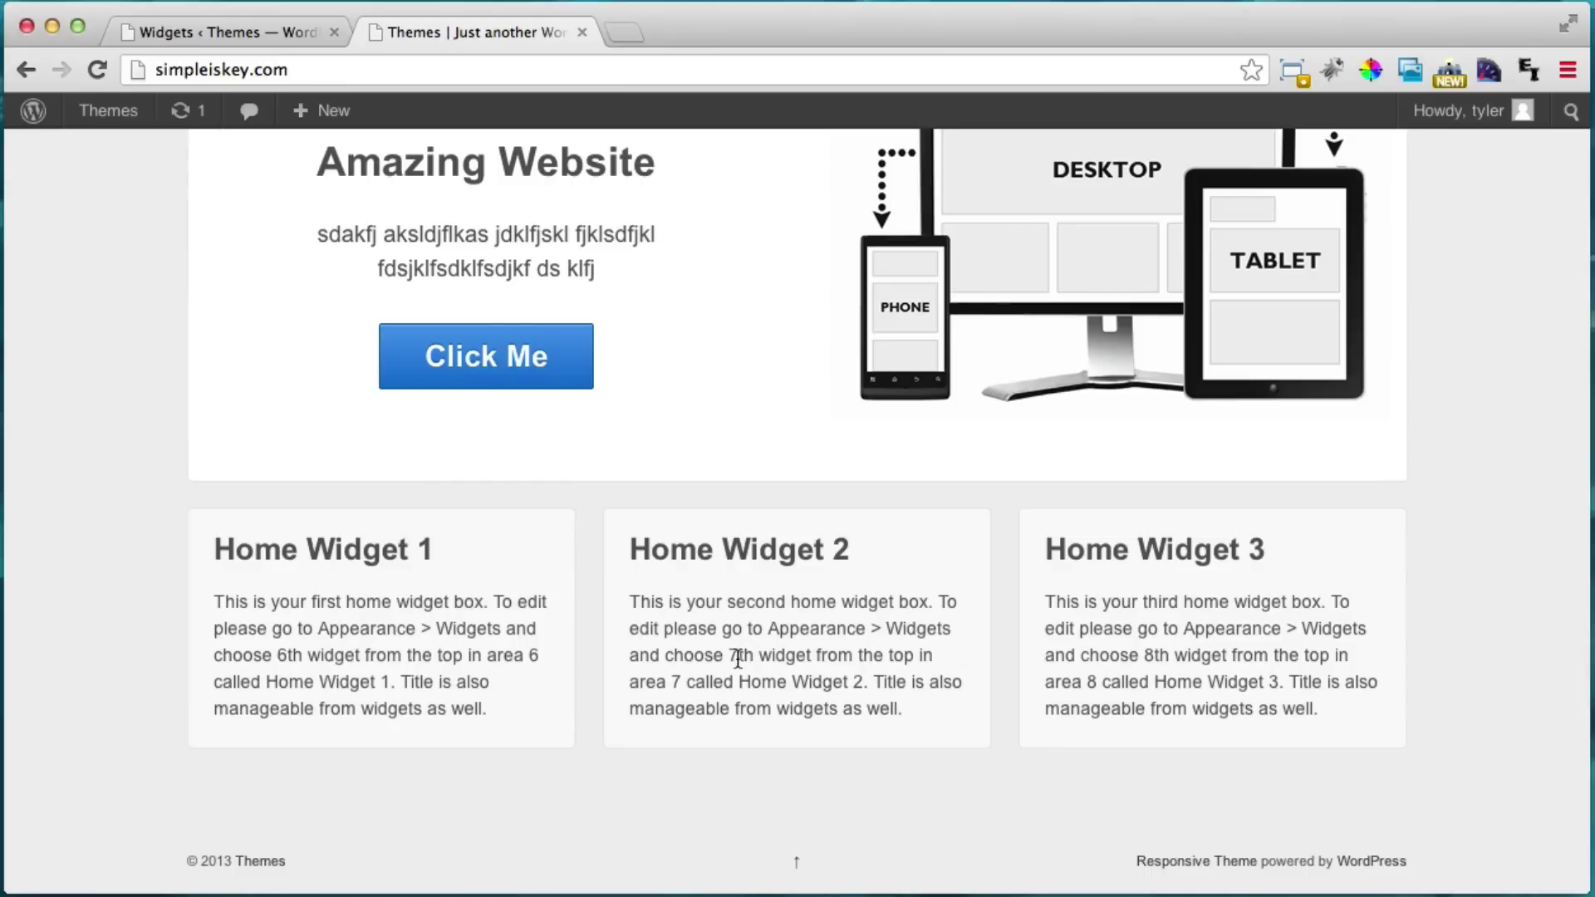
scroll(739, 655, up, 5)
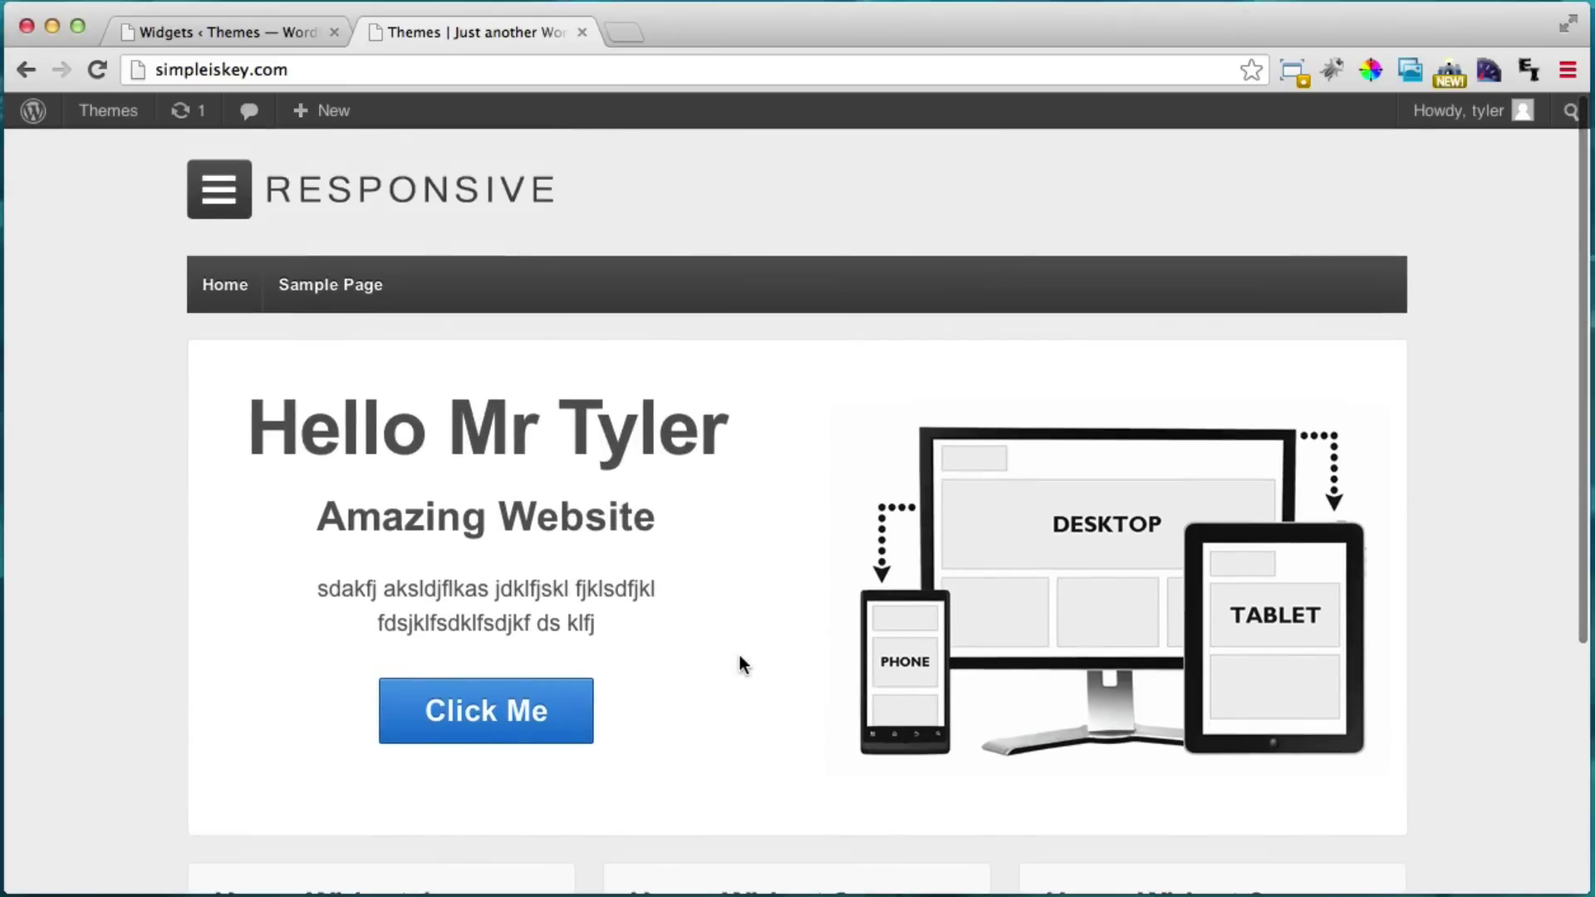
scroll(739, 655, down, 1)
scroll(742, 658, down, 2)
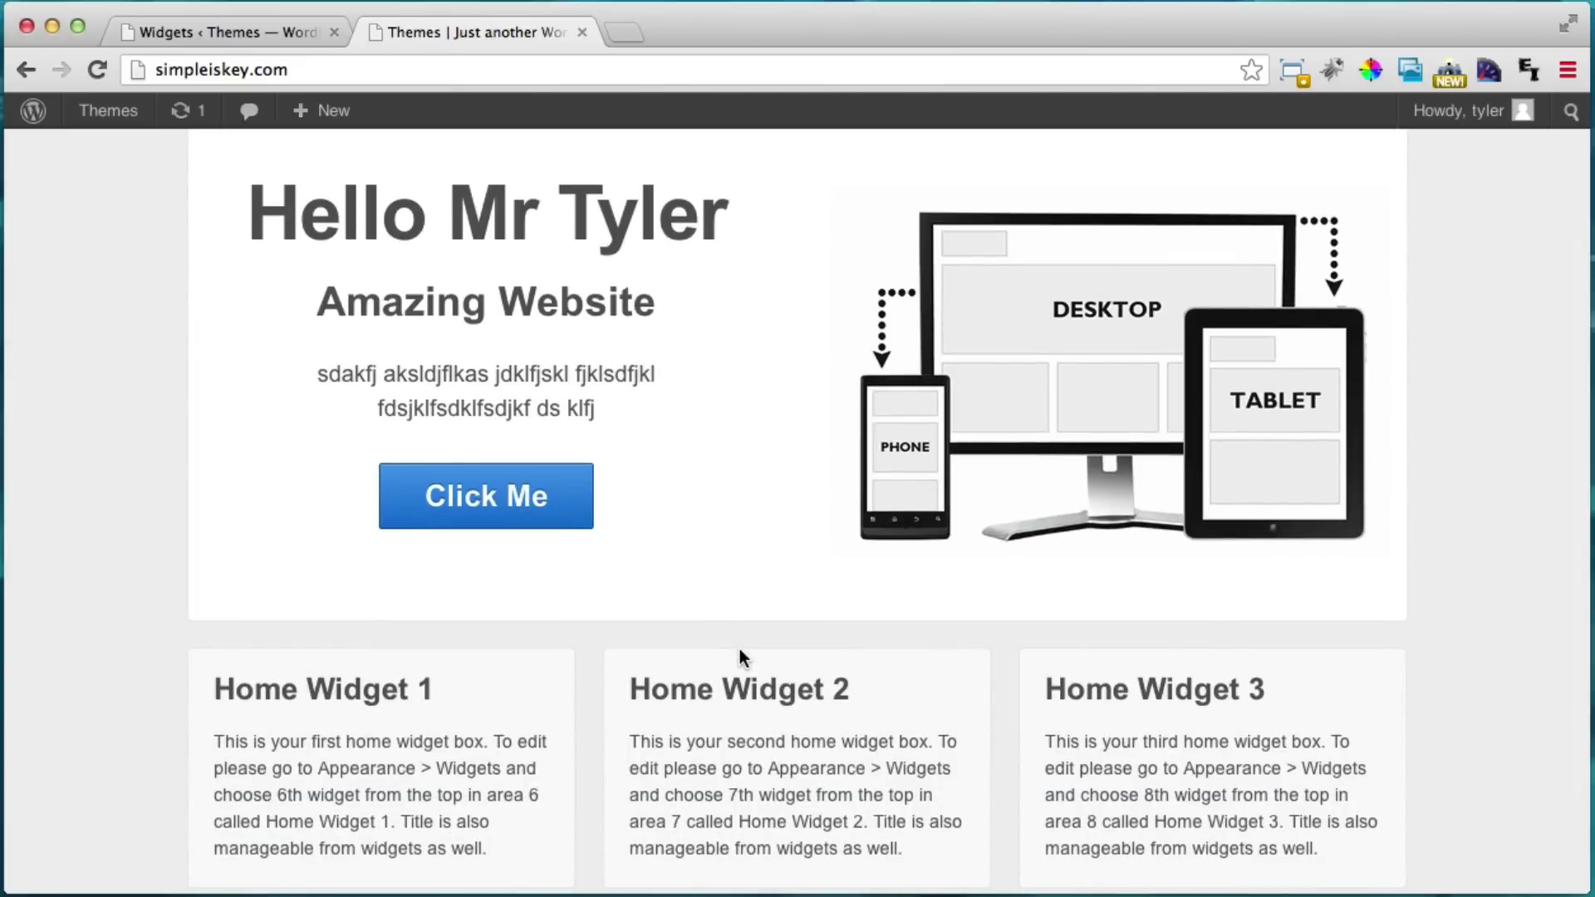
scroll(740, 657, down, 2)
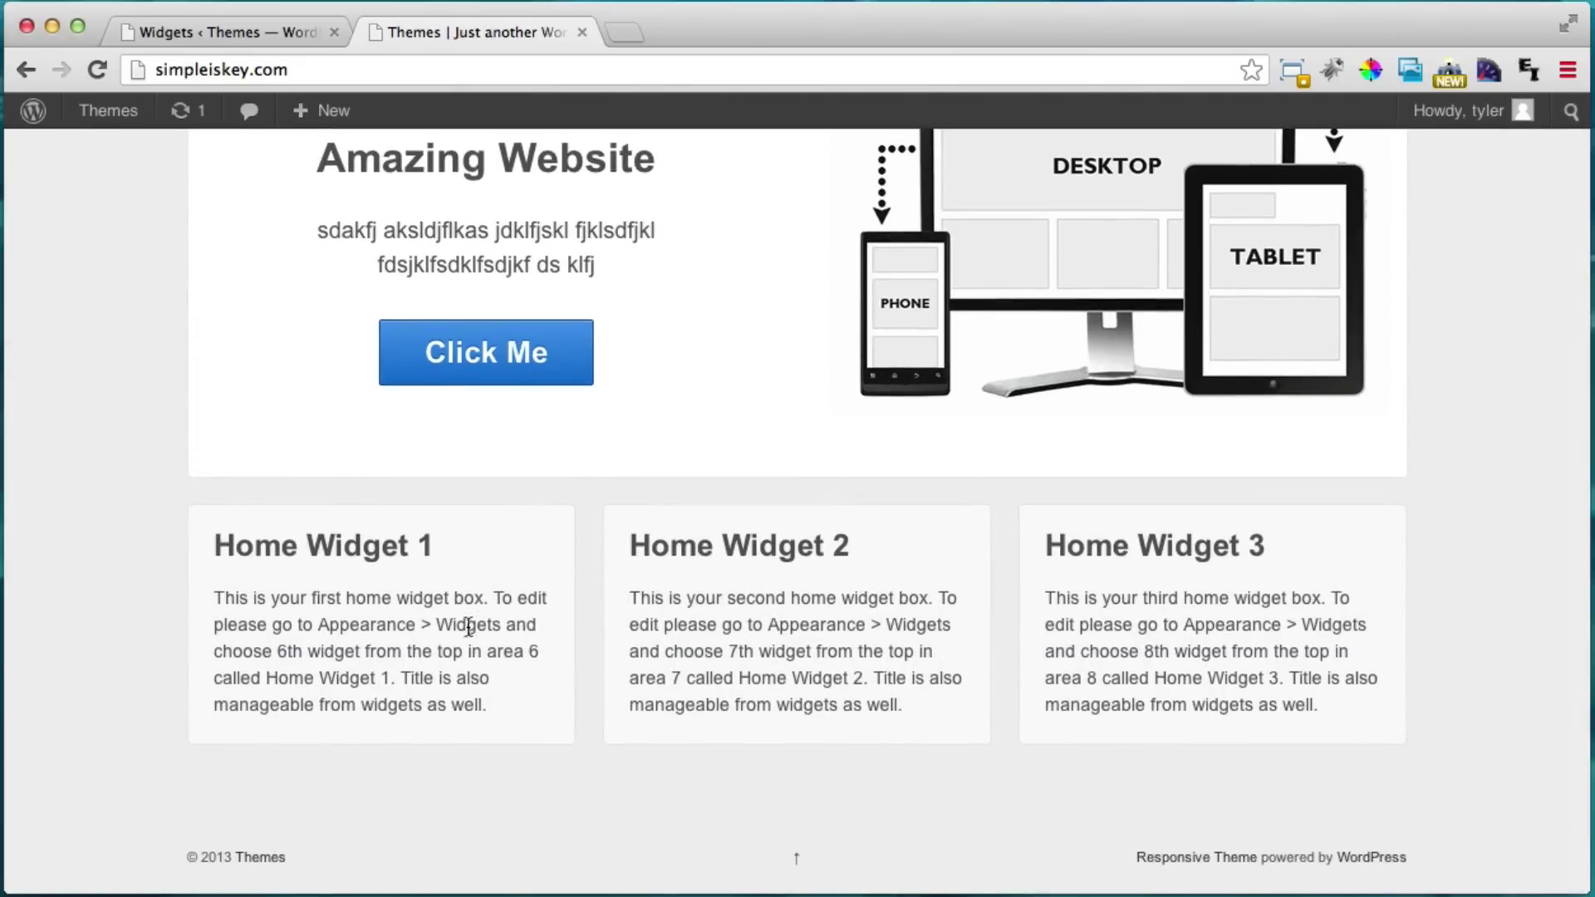
click(238, 30)
Add a Hello Text widget to Home Widget 1 with body text and automatic paragraphs, and save it.
scroll(1171, 595, down, 2)
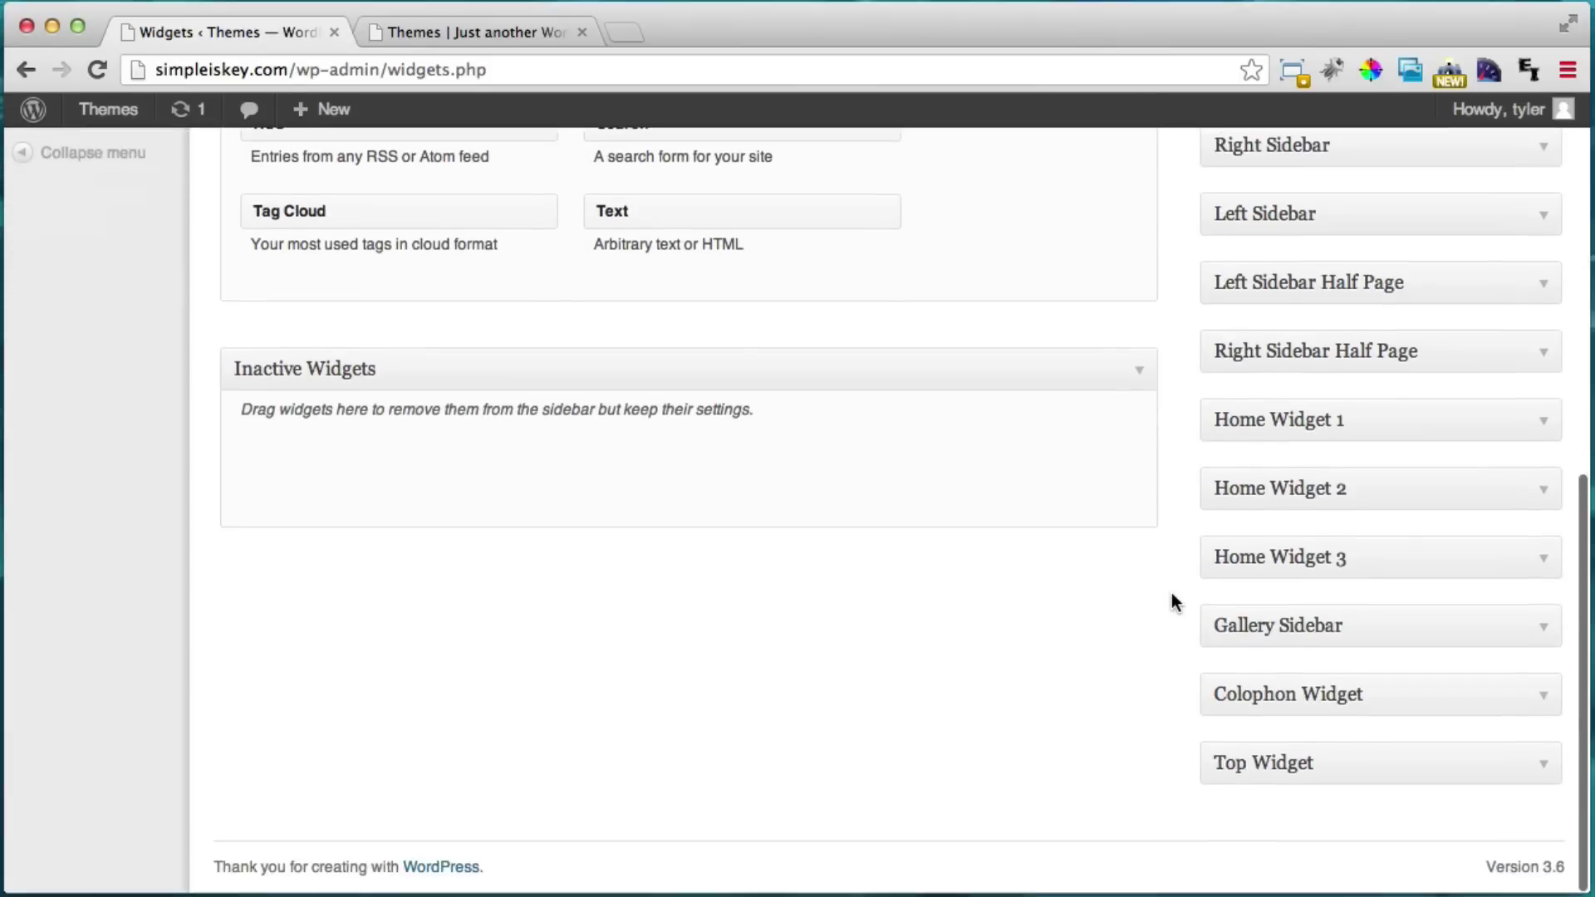
click(1520, 426)
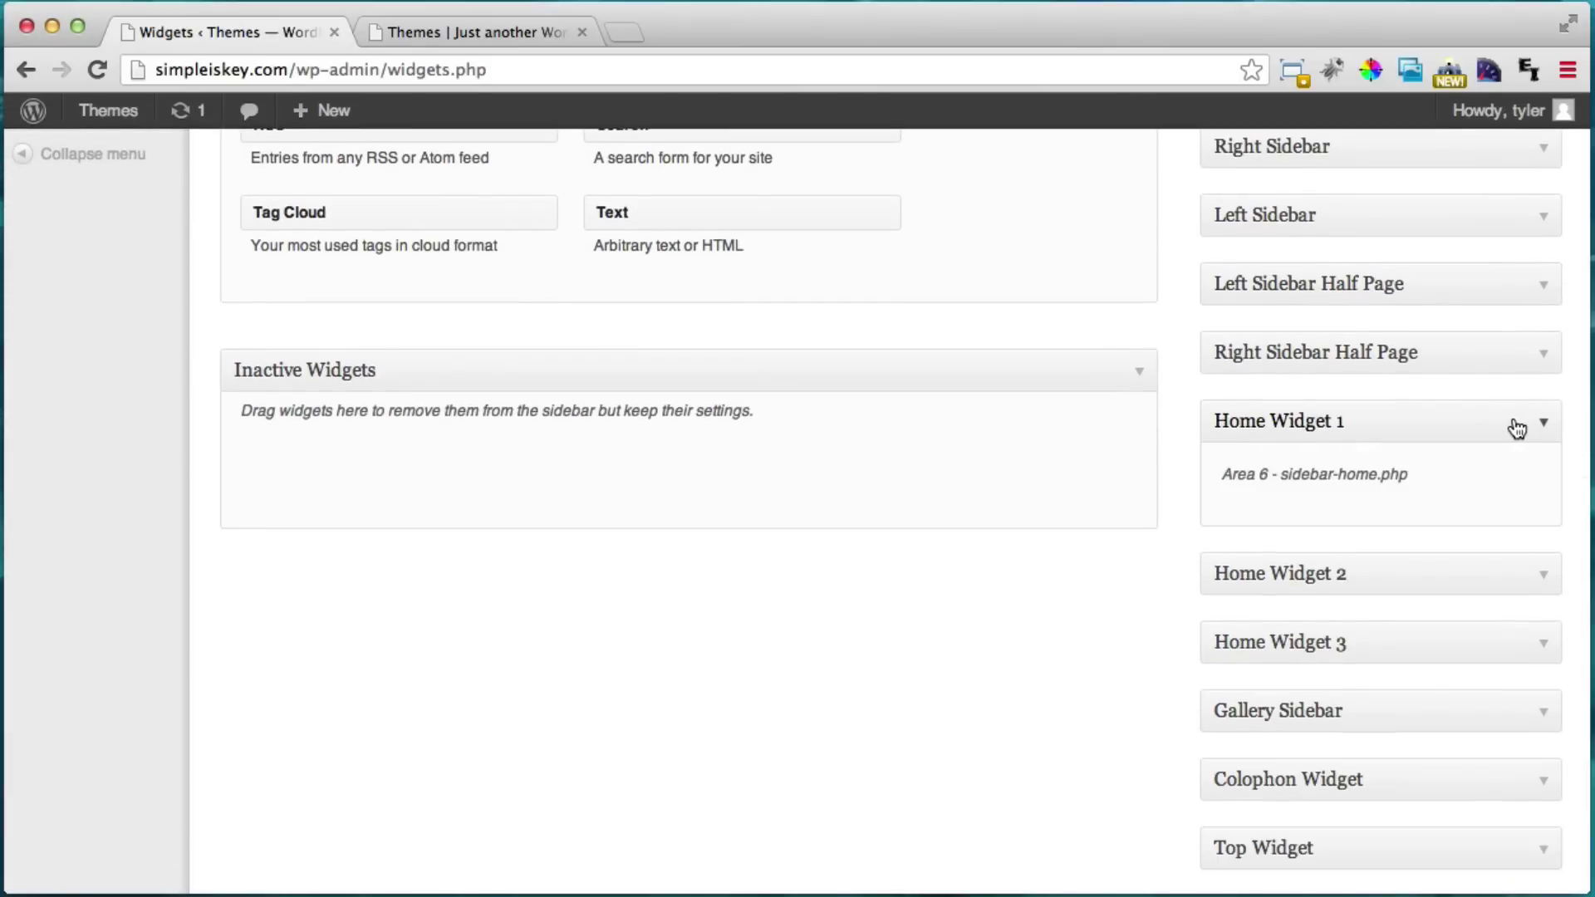
drag(638, 212, 1254, 507)
click(1151, 593)
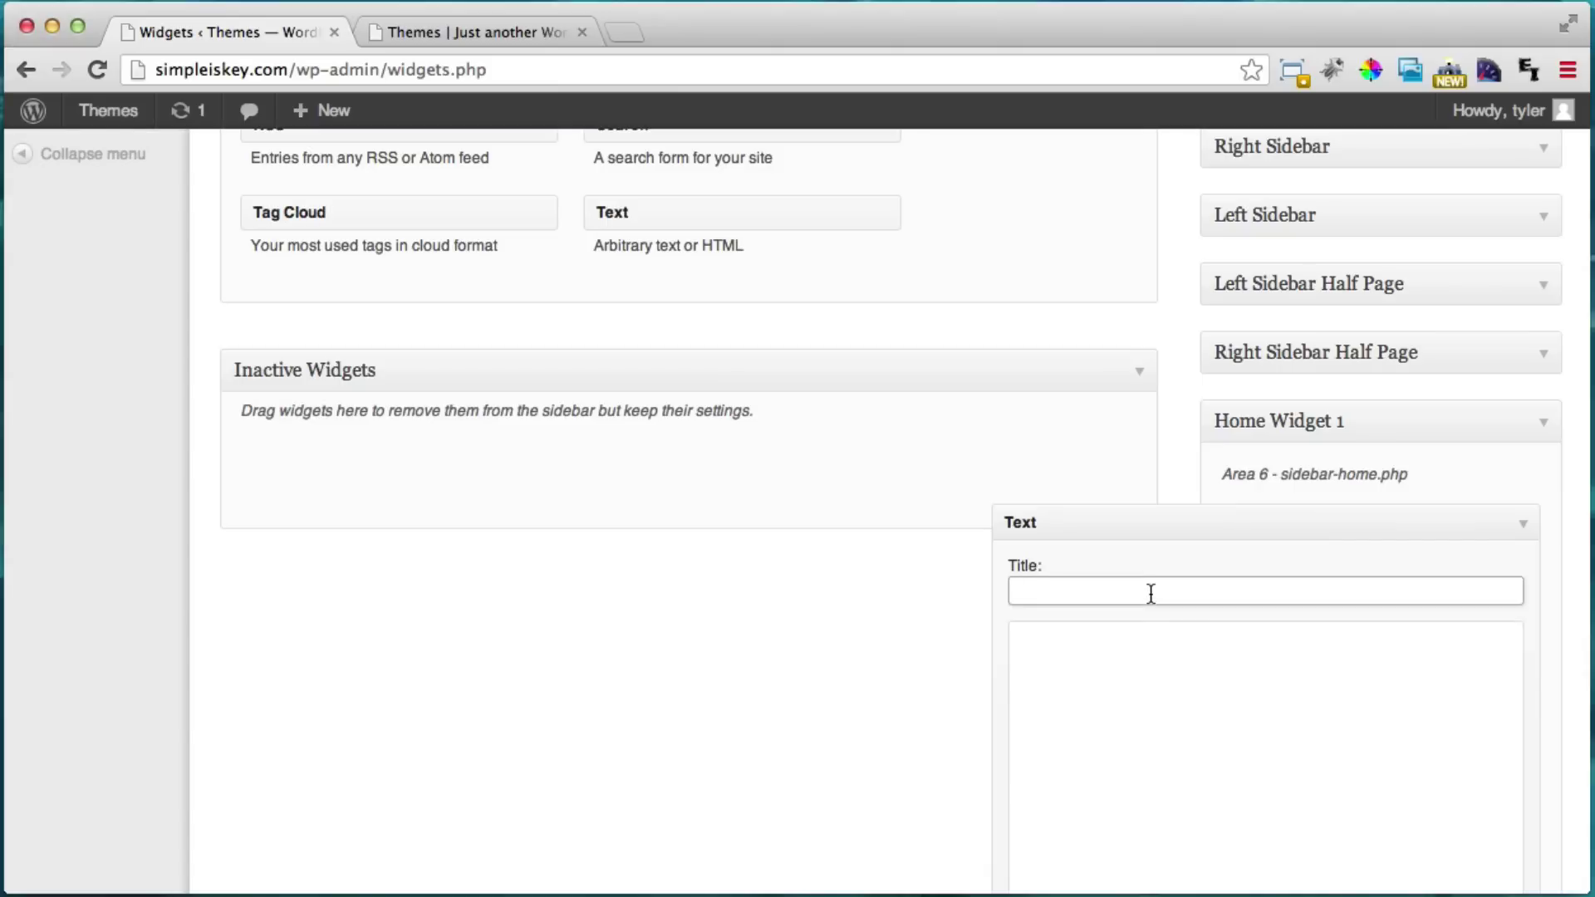
key(Tab)
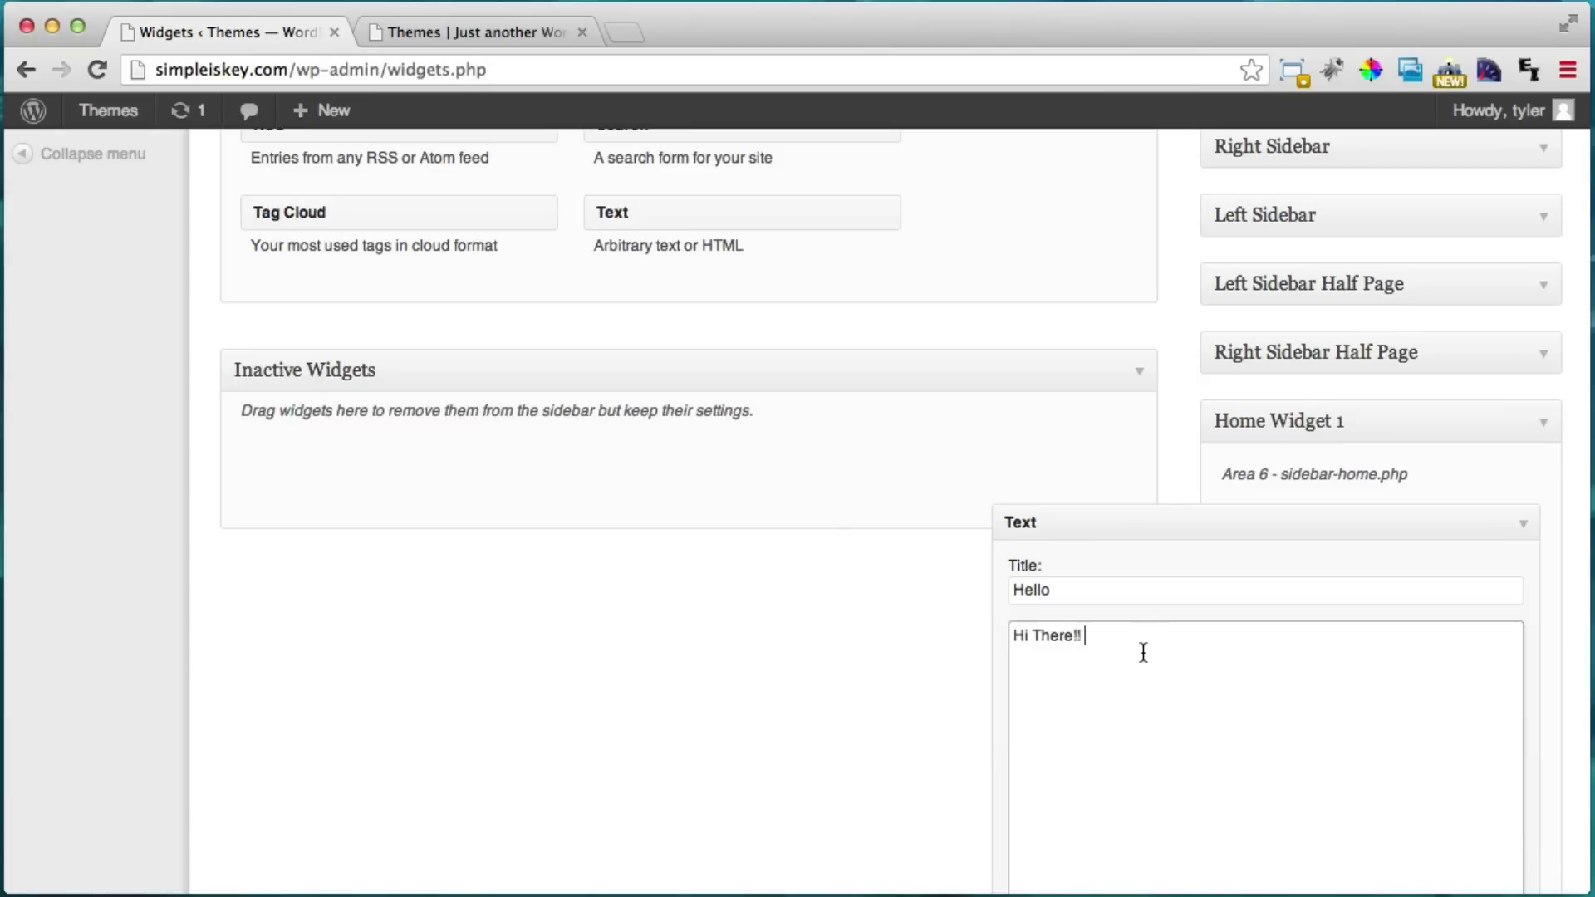
text(Hi There!! fasdf sa df sadf sad)
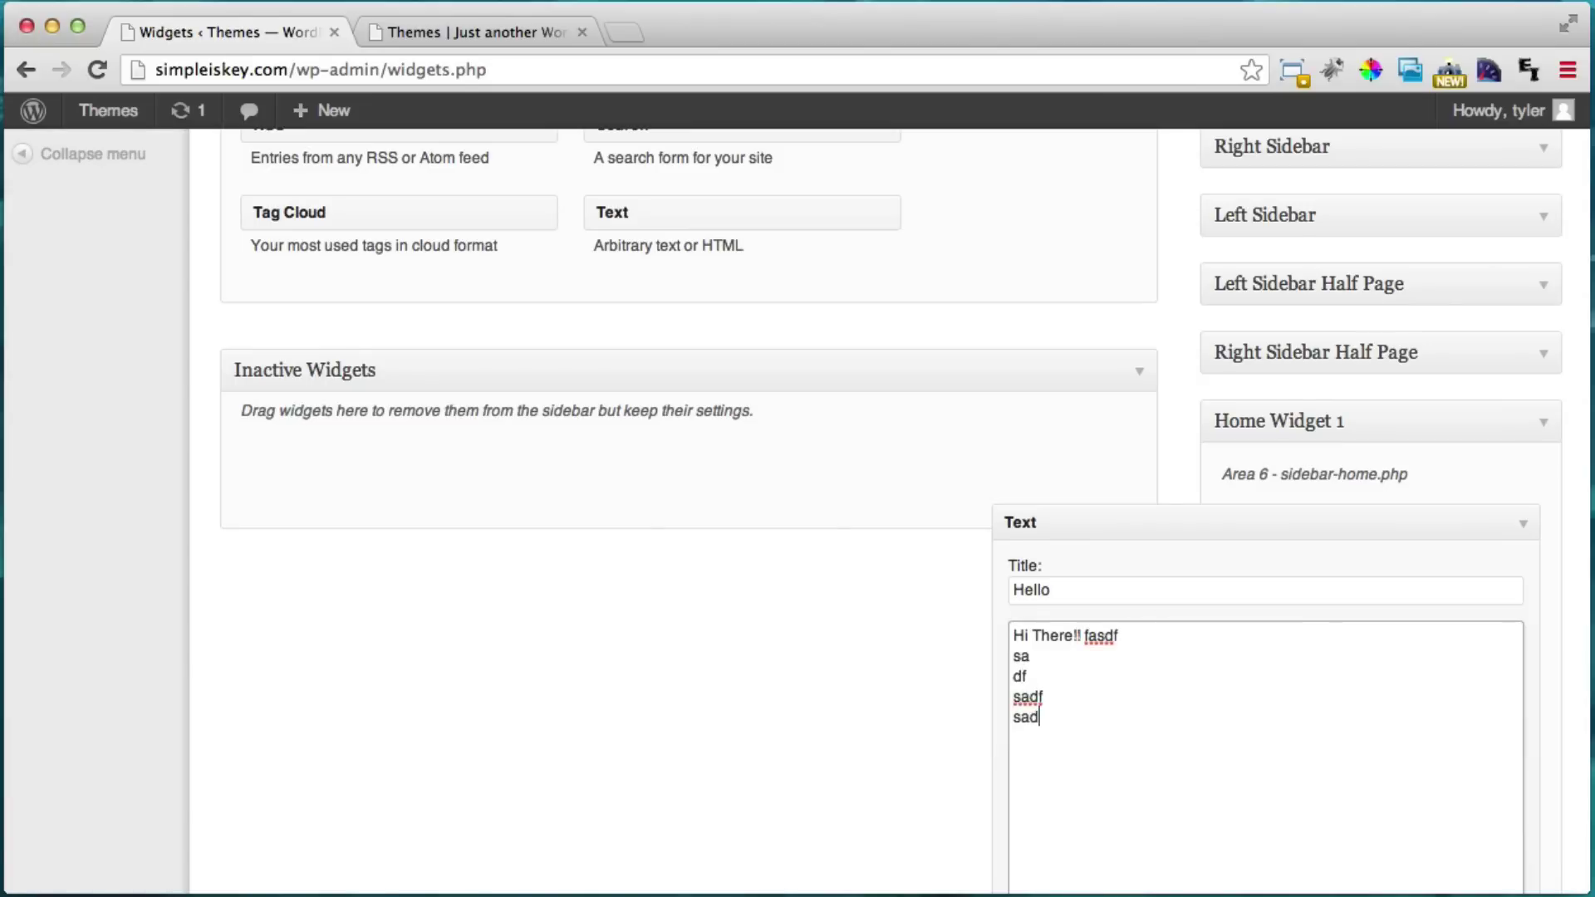
scroll(1159, 644, down, 3)
click(1015, 827)
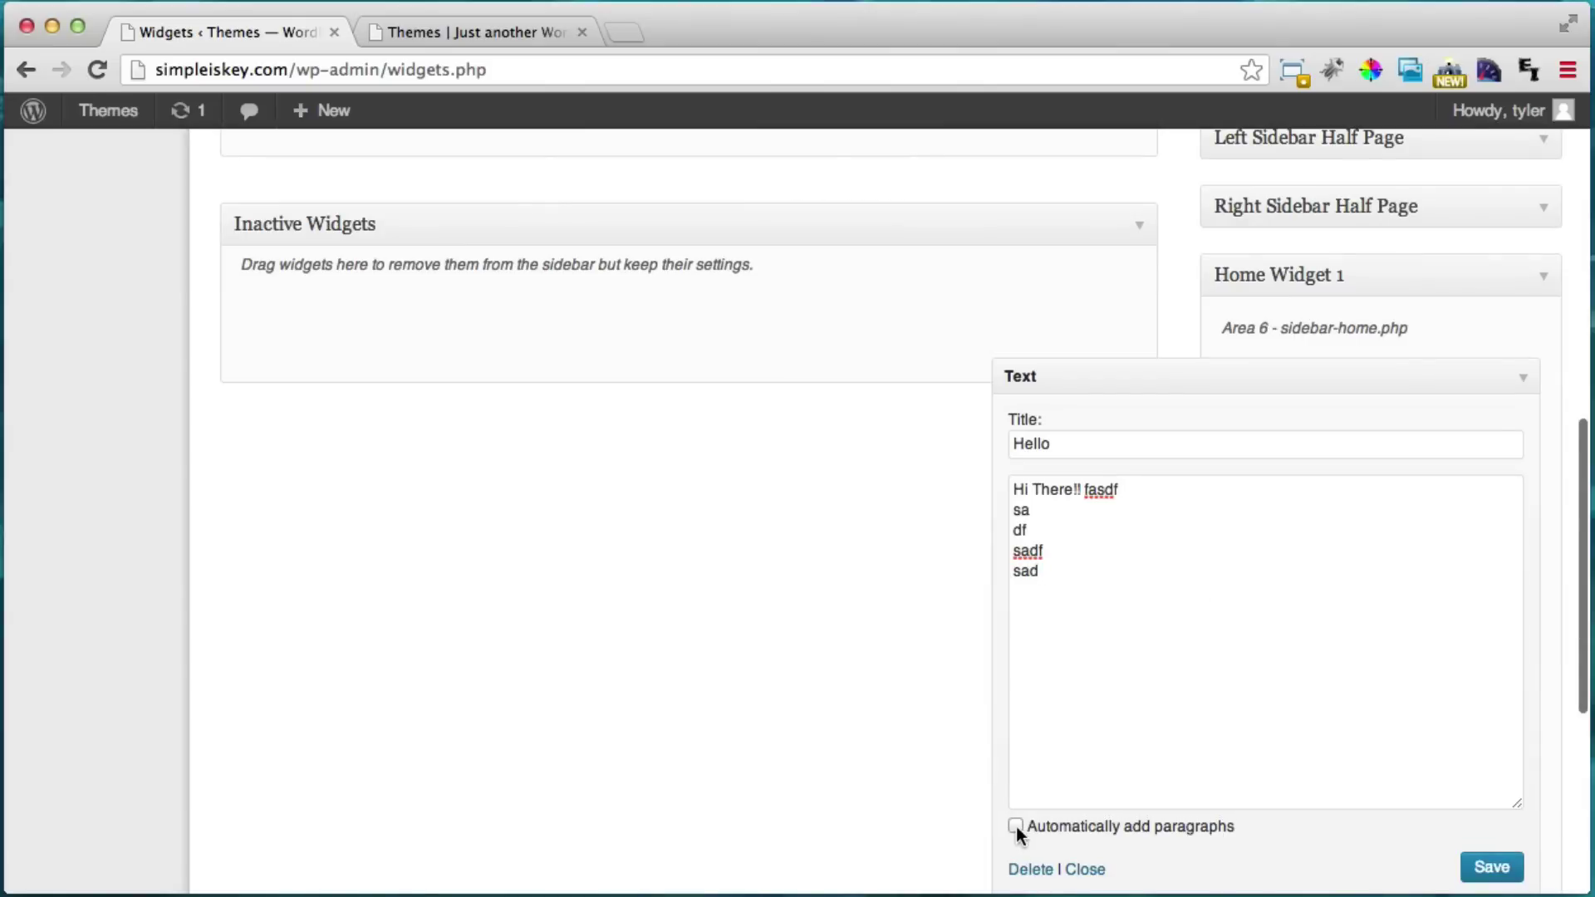
click(1492, 869)
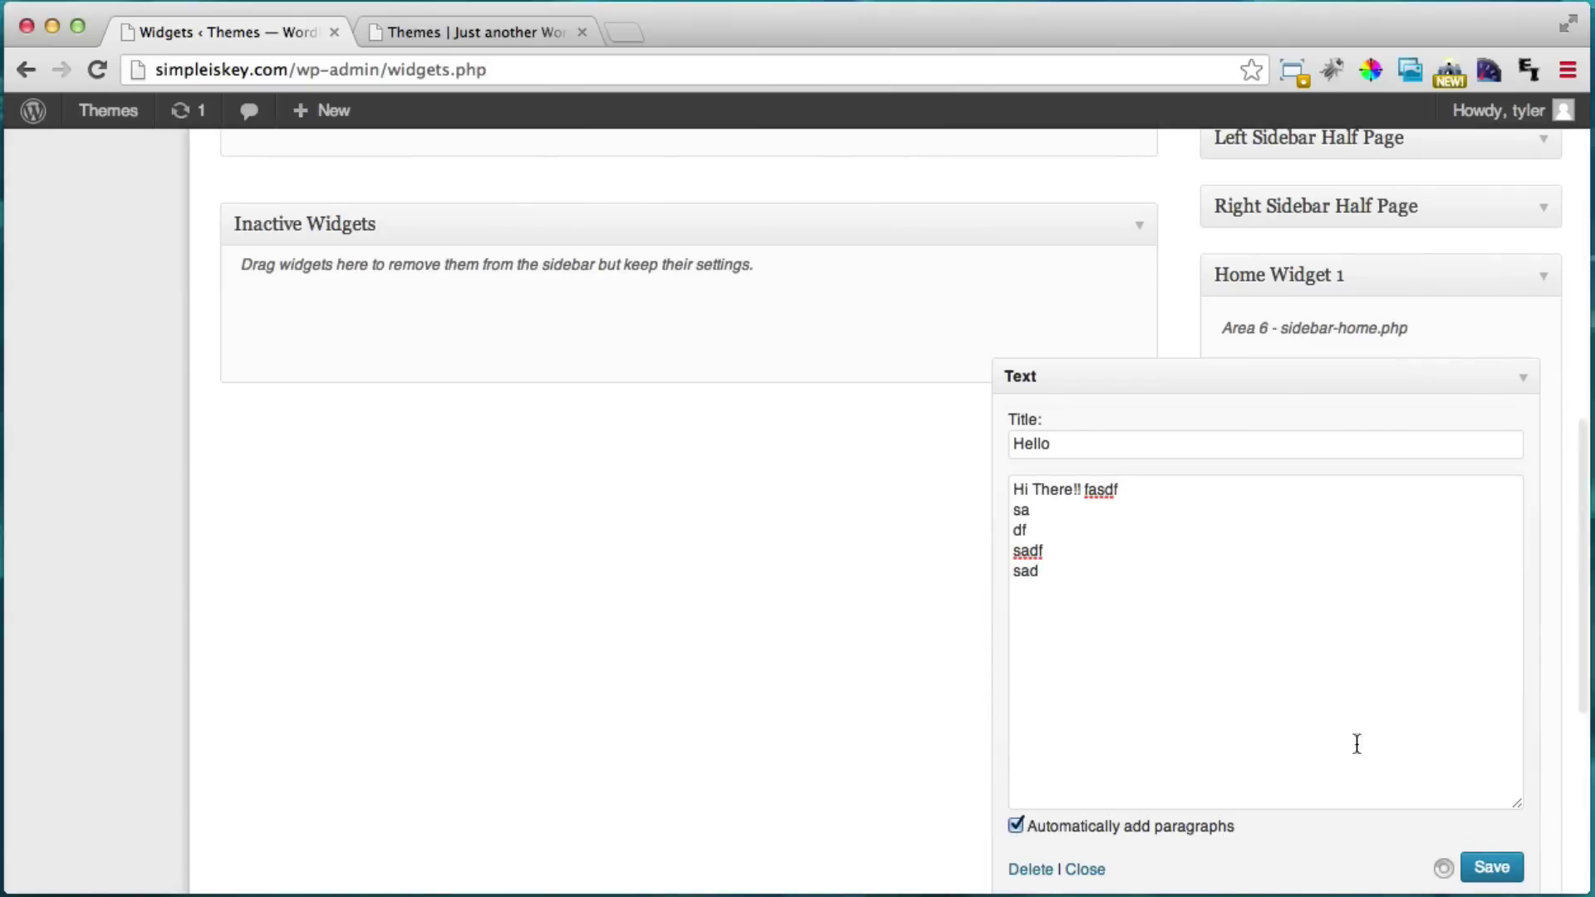
click(1462, 381)
Reload the live home page and check the Hello widget in the first box.
click(450, 31)
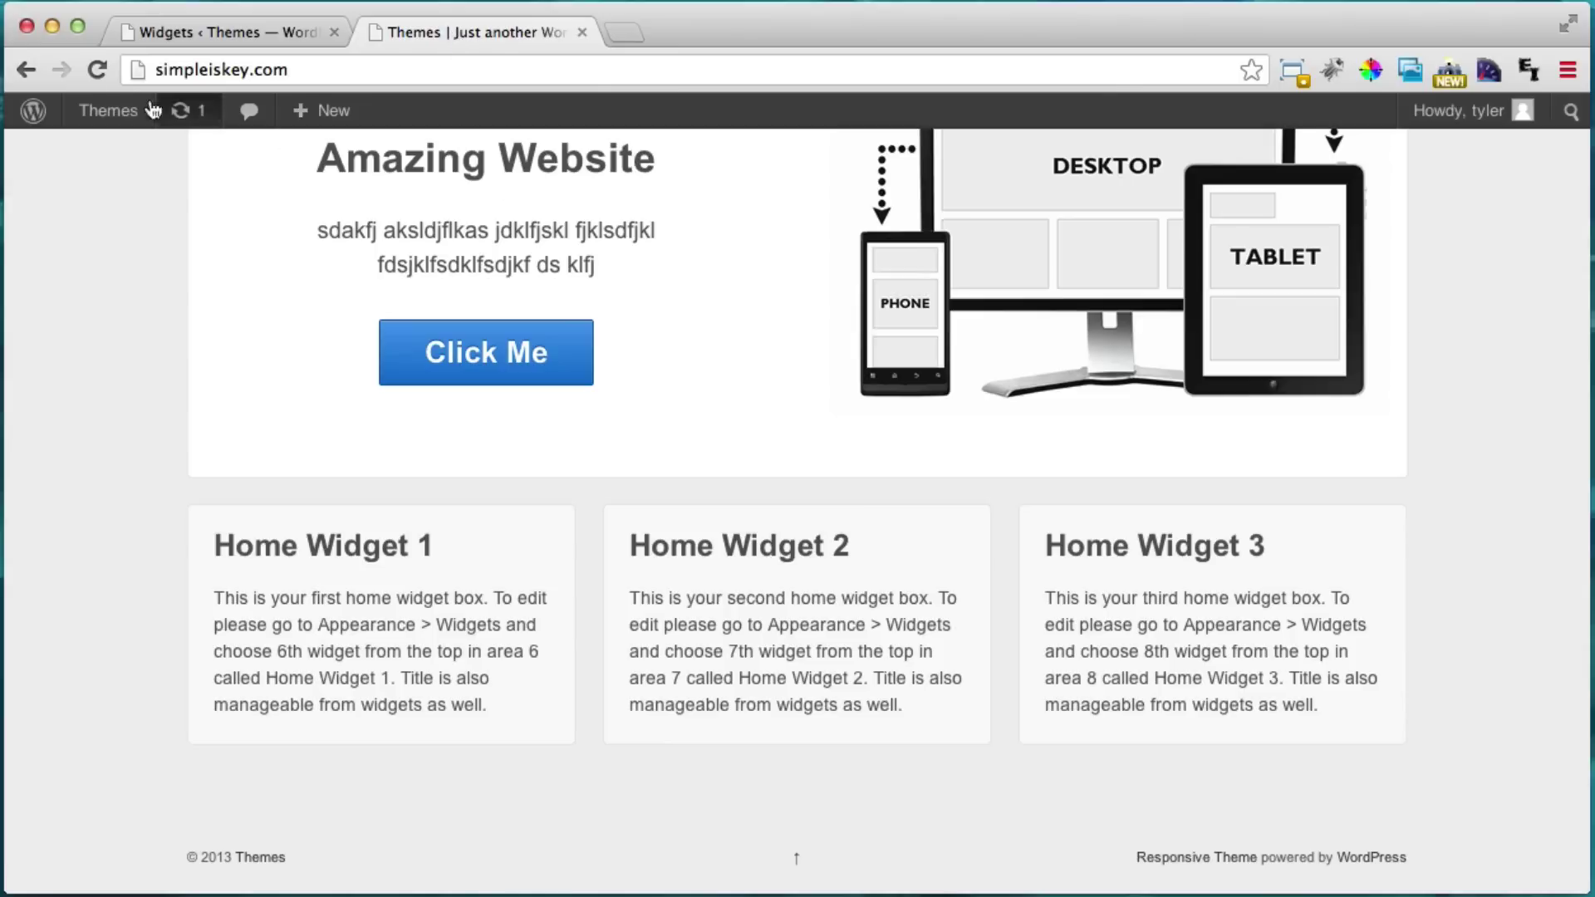
click(98, 67)
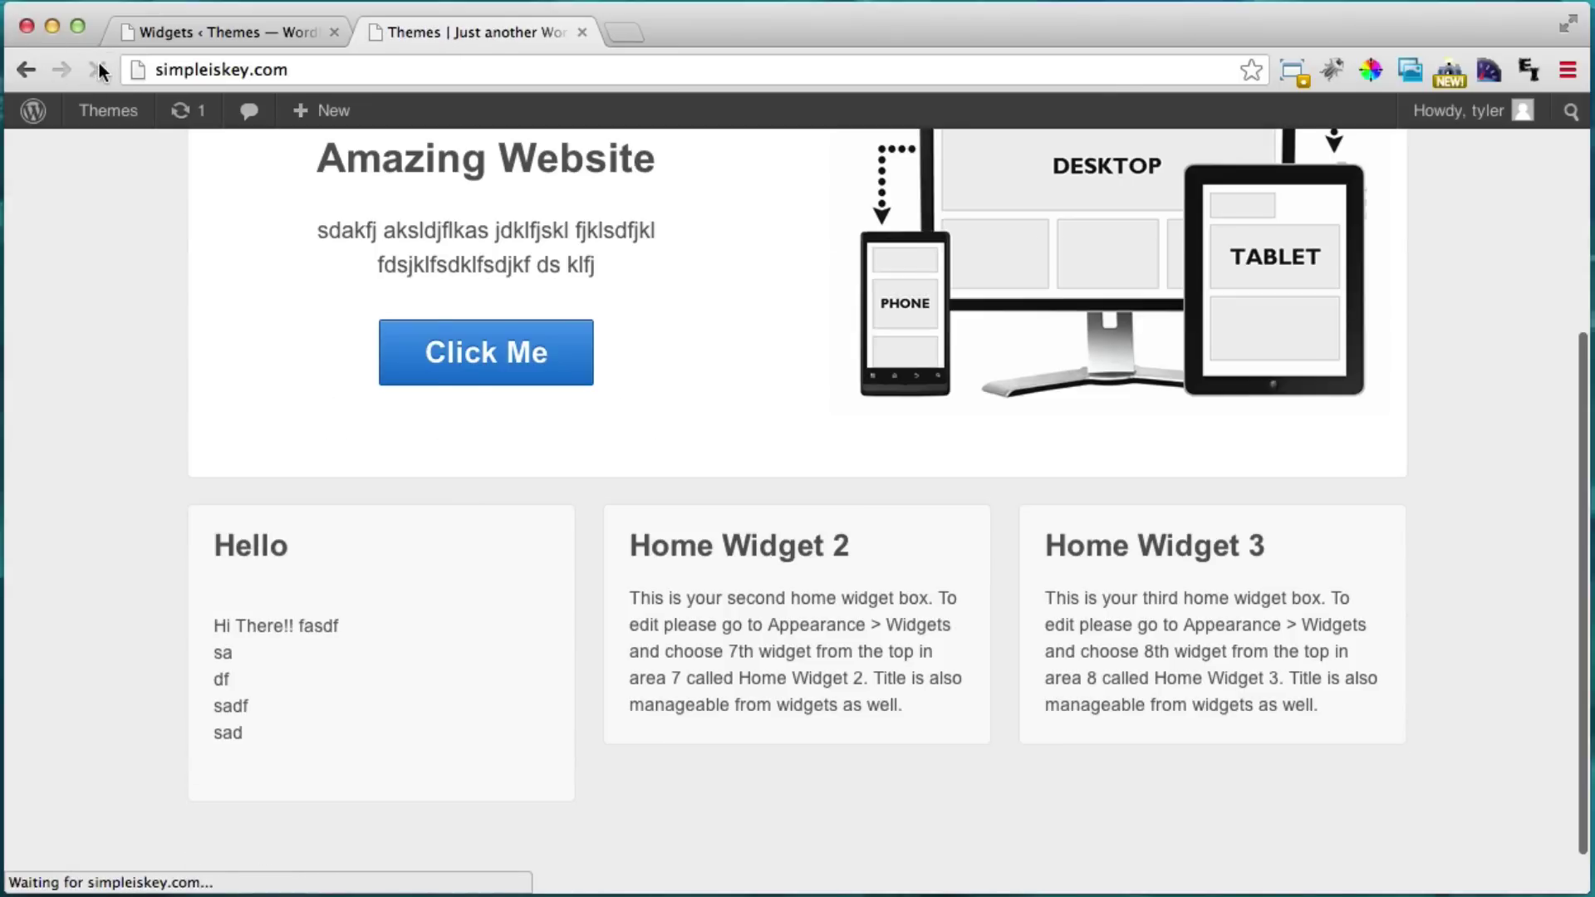
scroll(775, 269, down, 1)
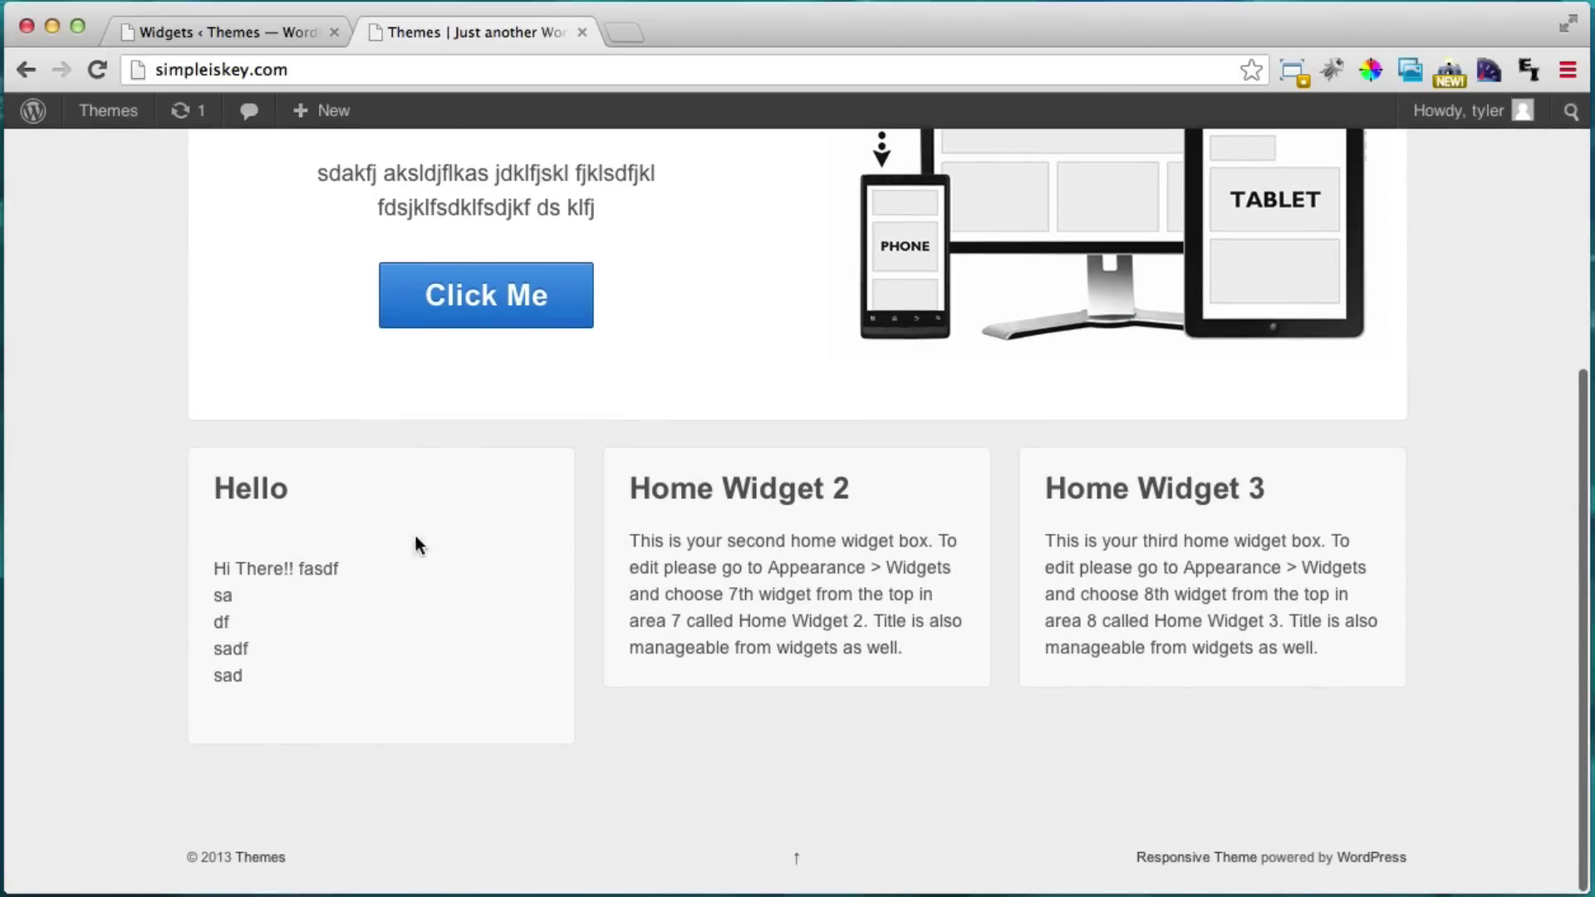
scroll(411, 613, up, 4)
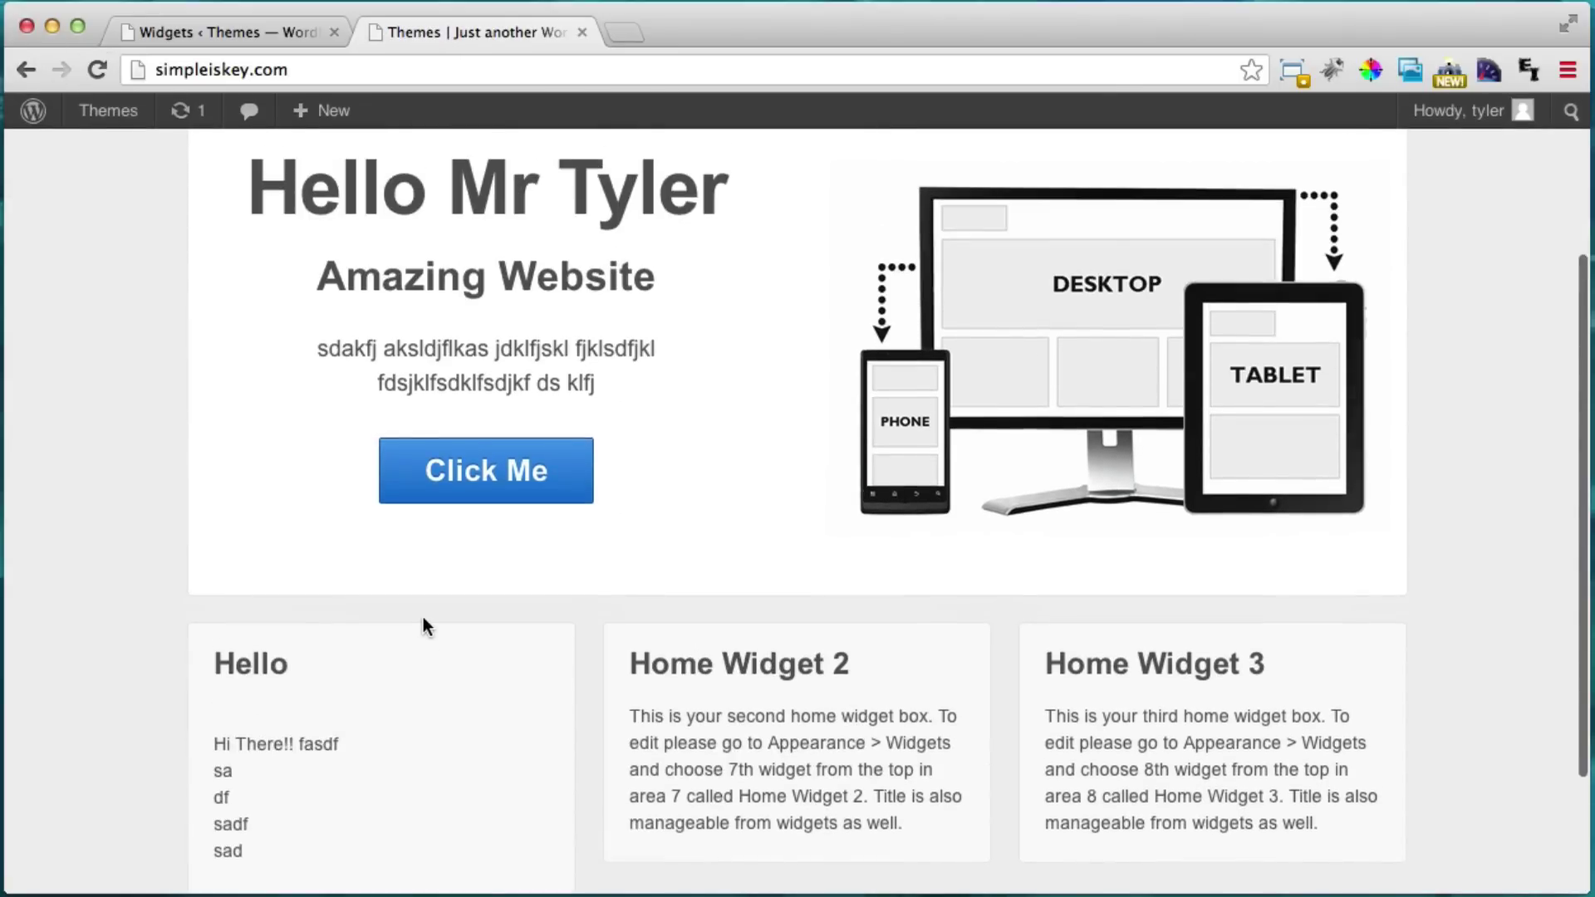
scroll(422, 616, down, 4)
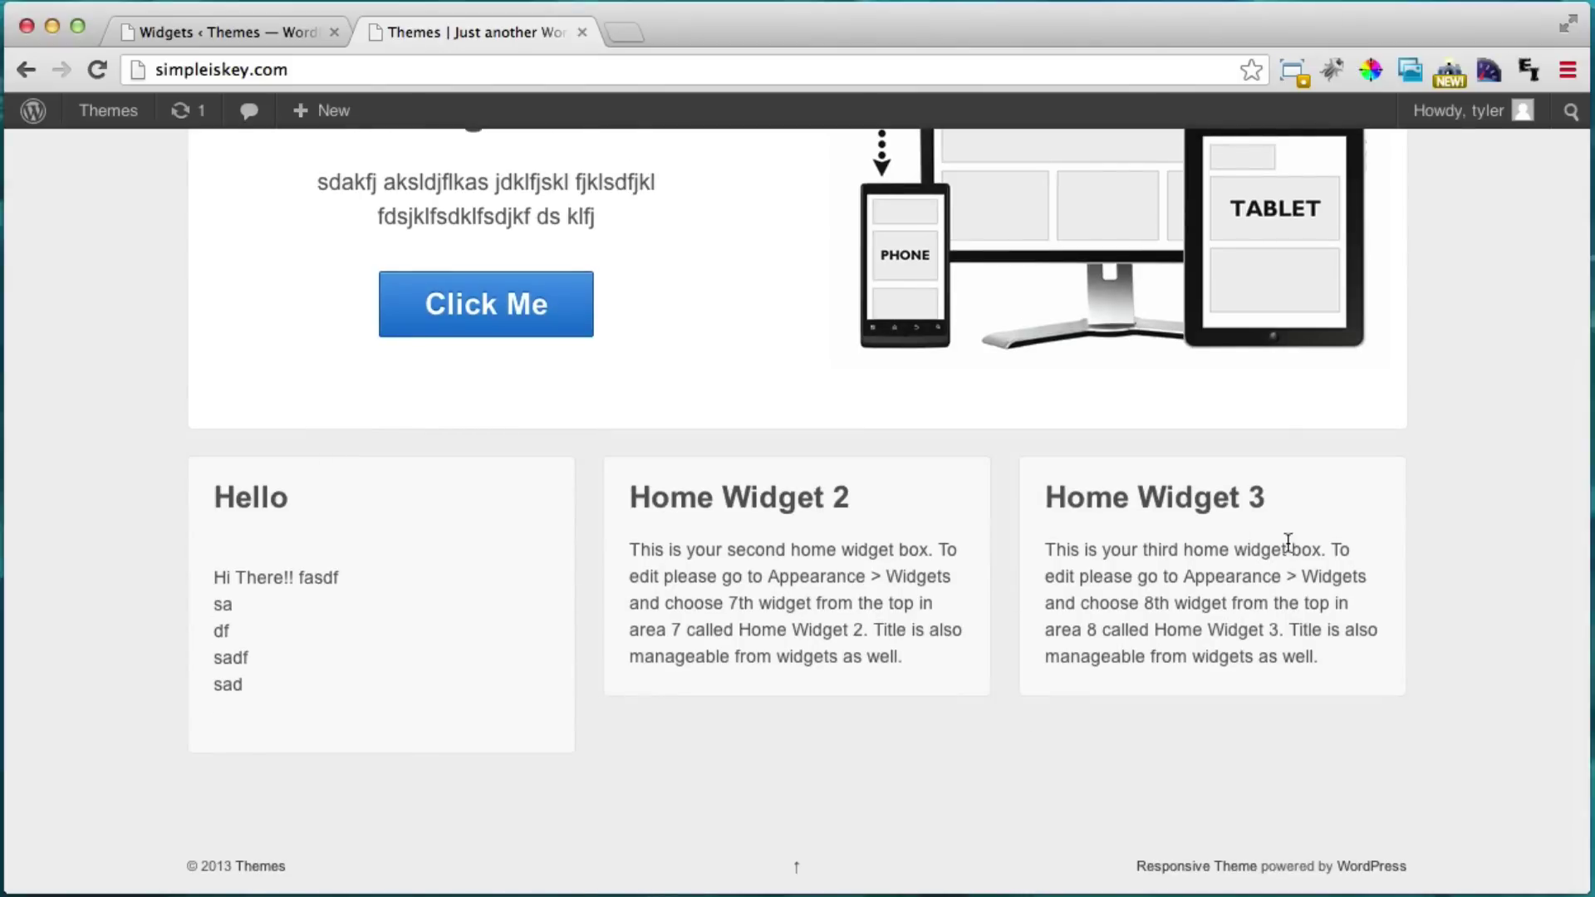
scroll(780, 665, up, 5)
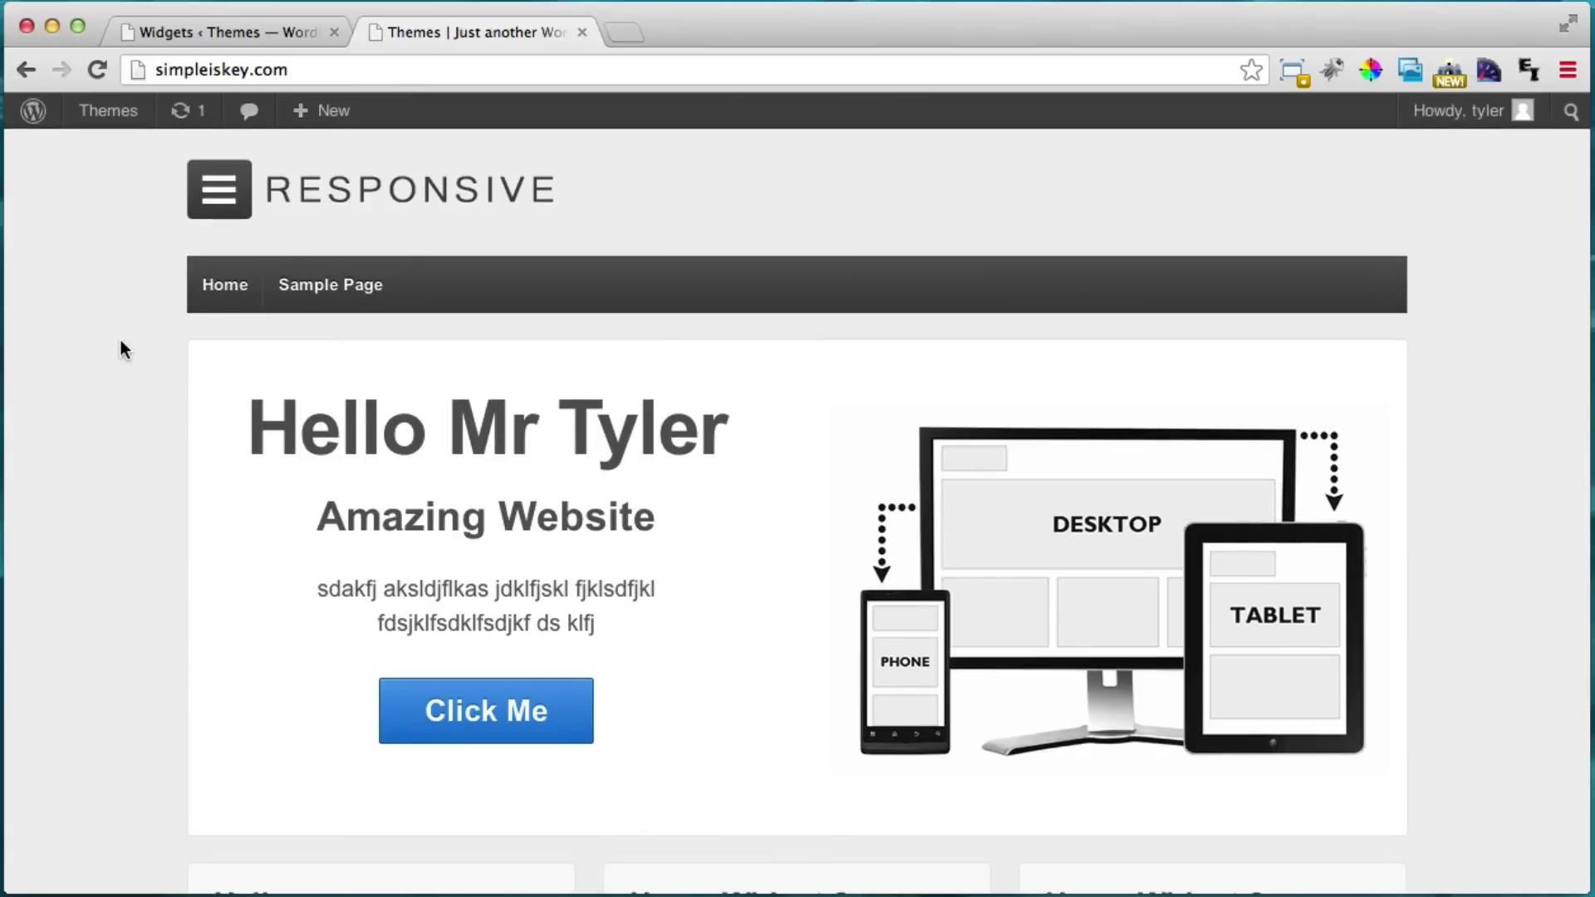
Go to Appearance > Themes > Install Themes and browse the Featured list, including StrapVert and Attitude.
click(211, 28)
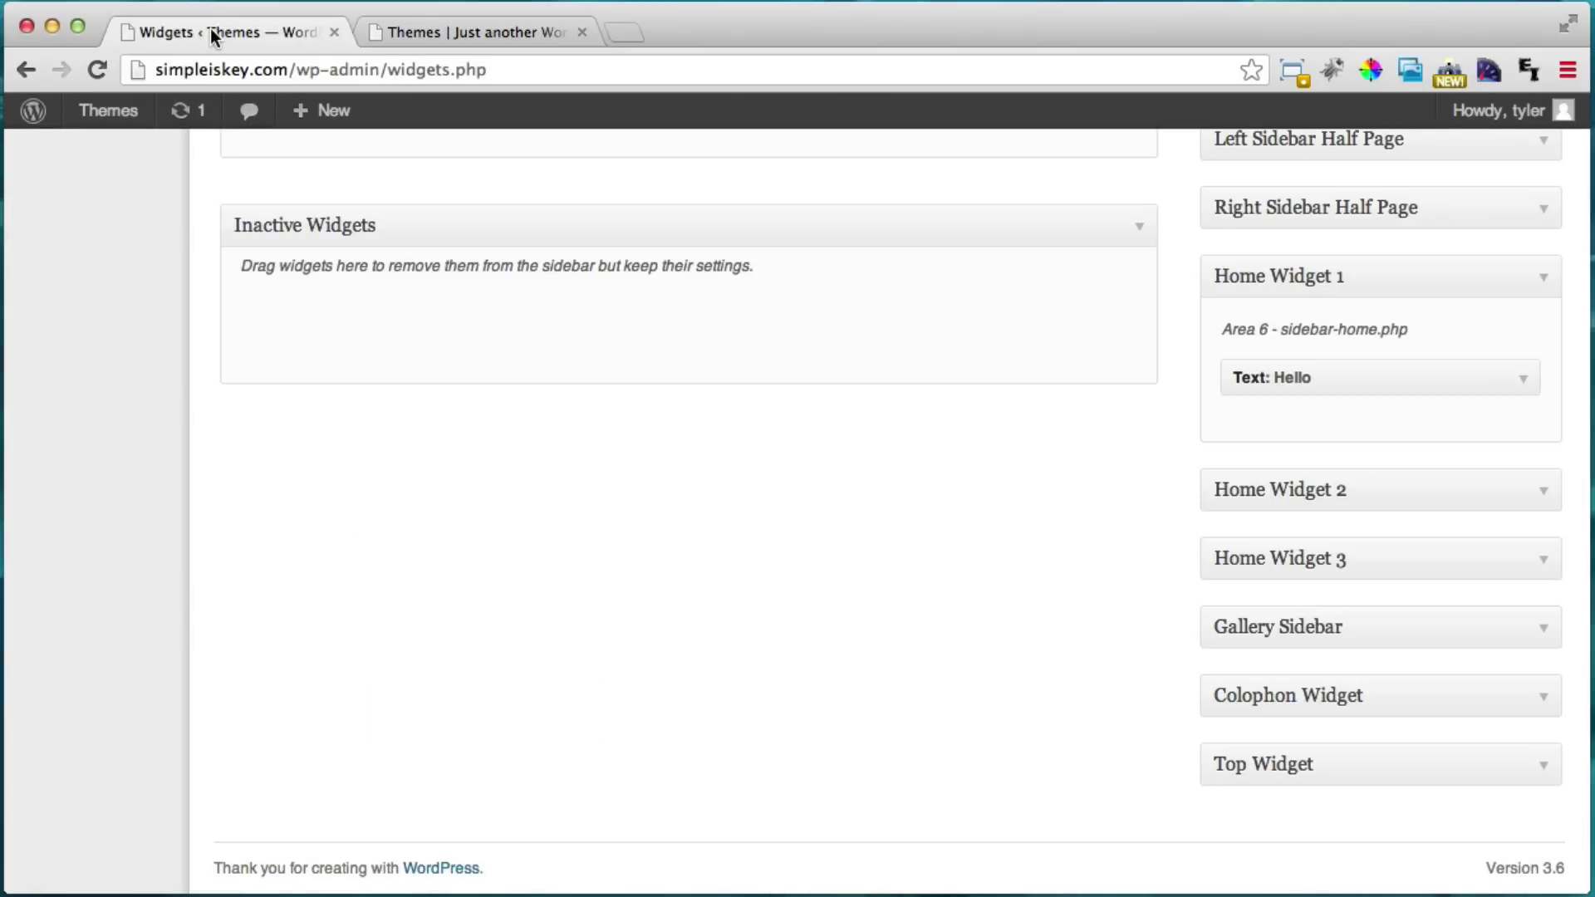
scroll(166, 166, up, 10)
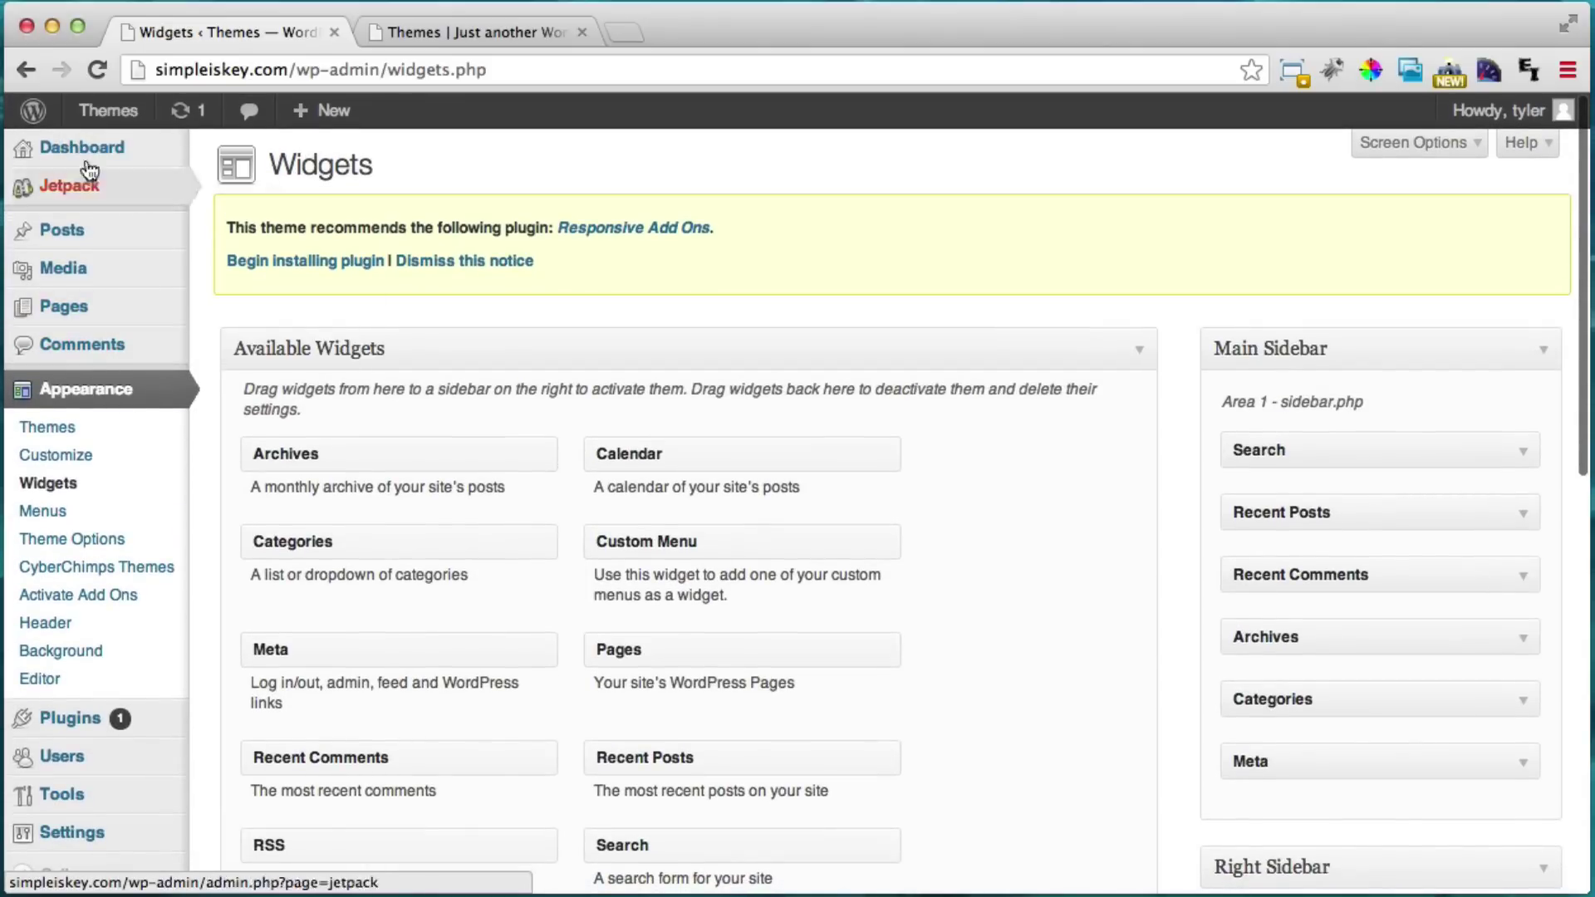
scroll(198, 460, down, 1)
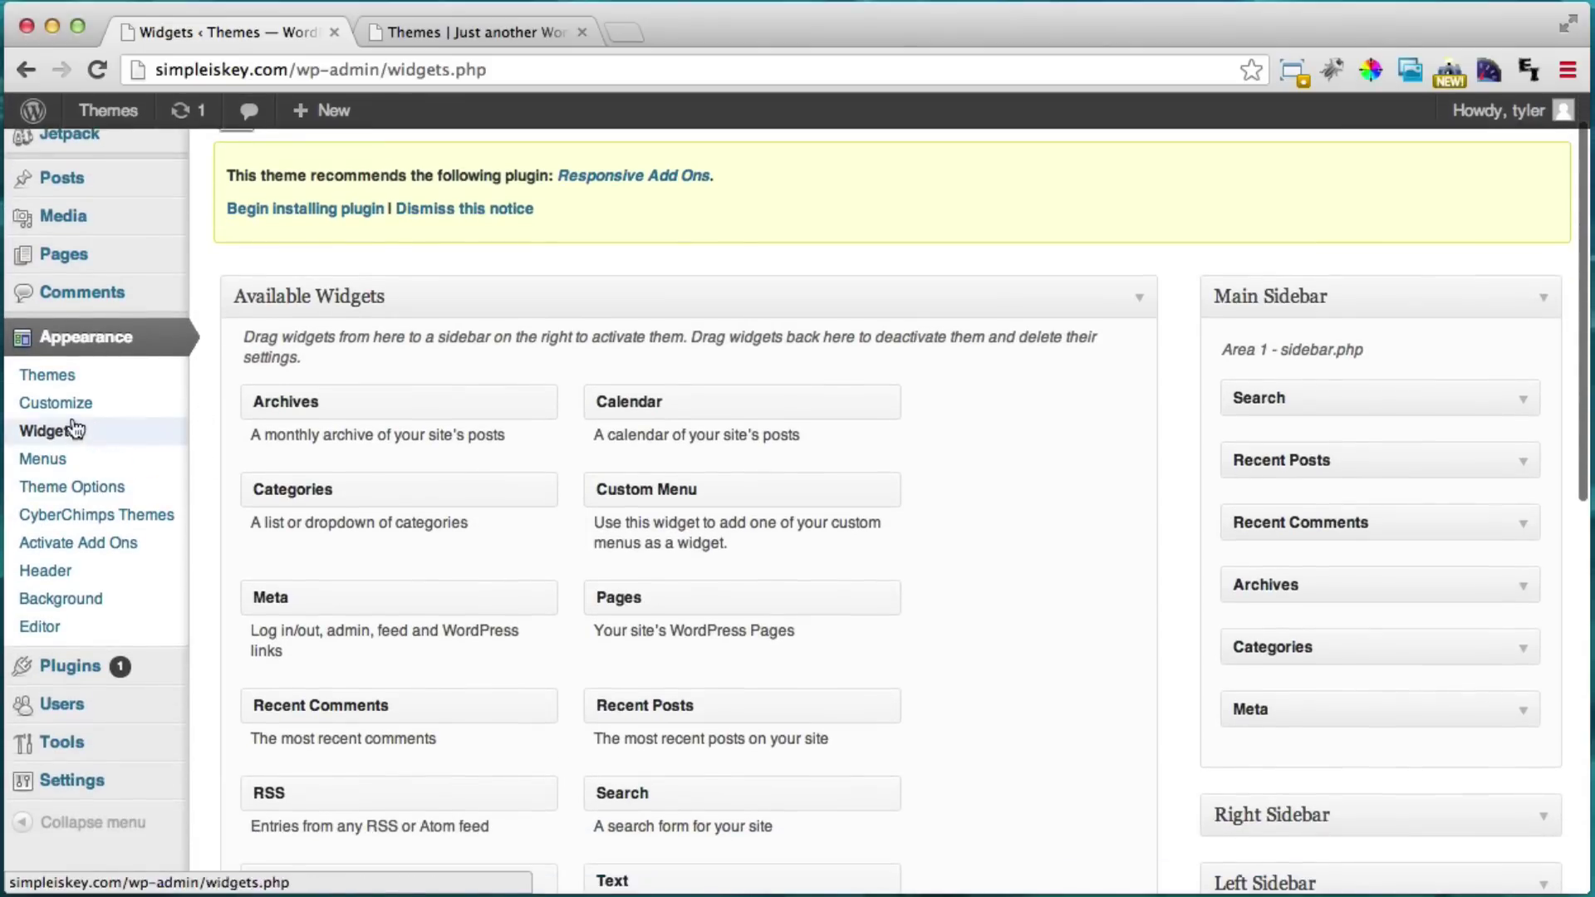
click(67, 378)
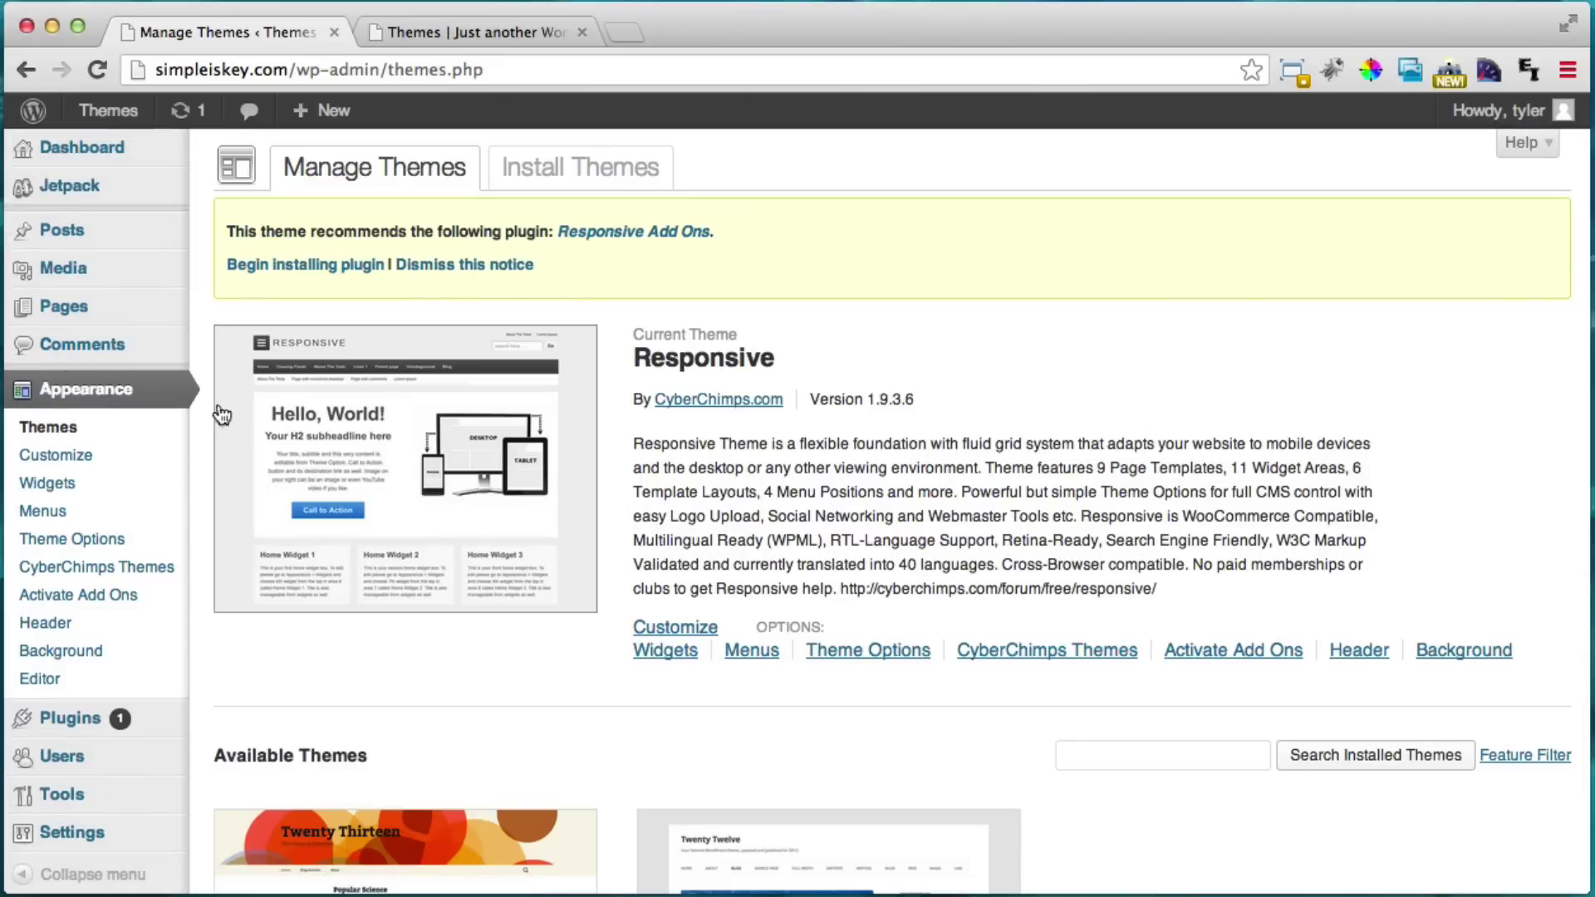
click(575, 174)
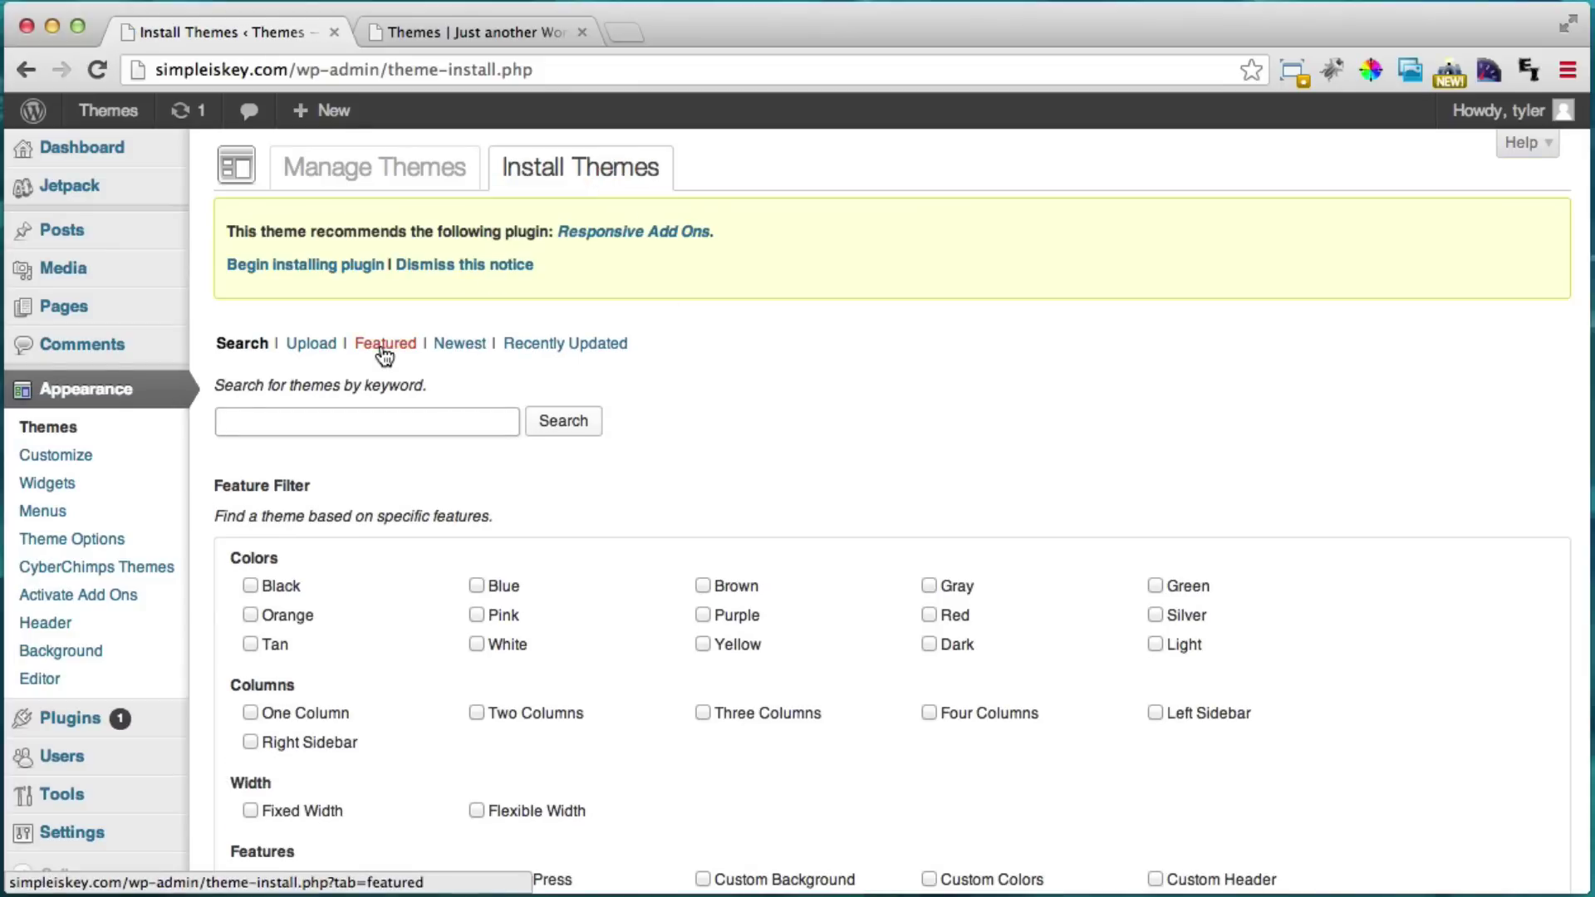
click(382, 347)
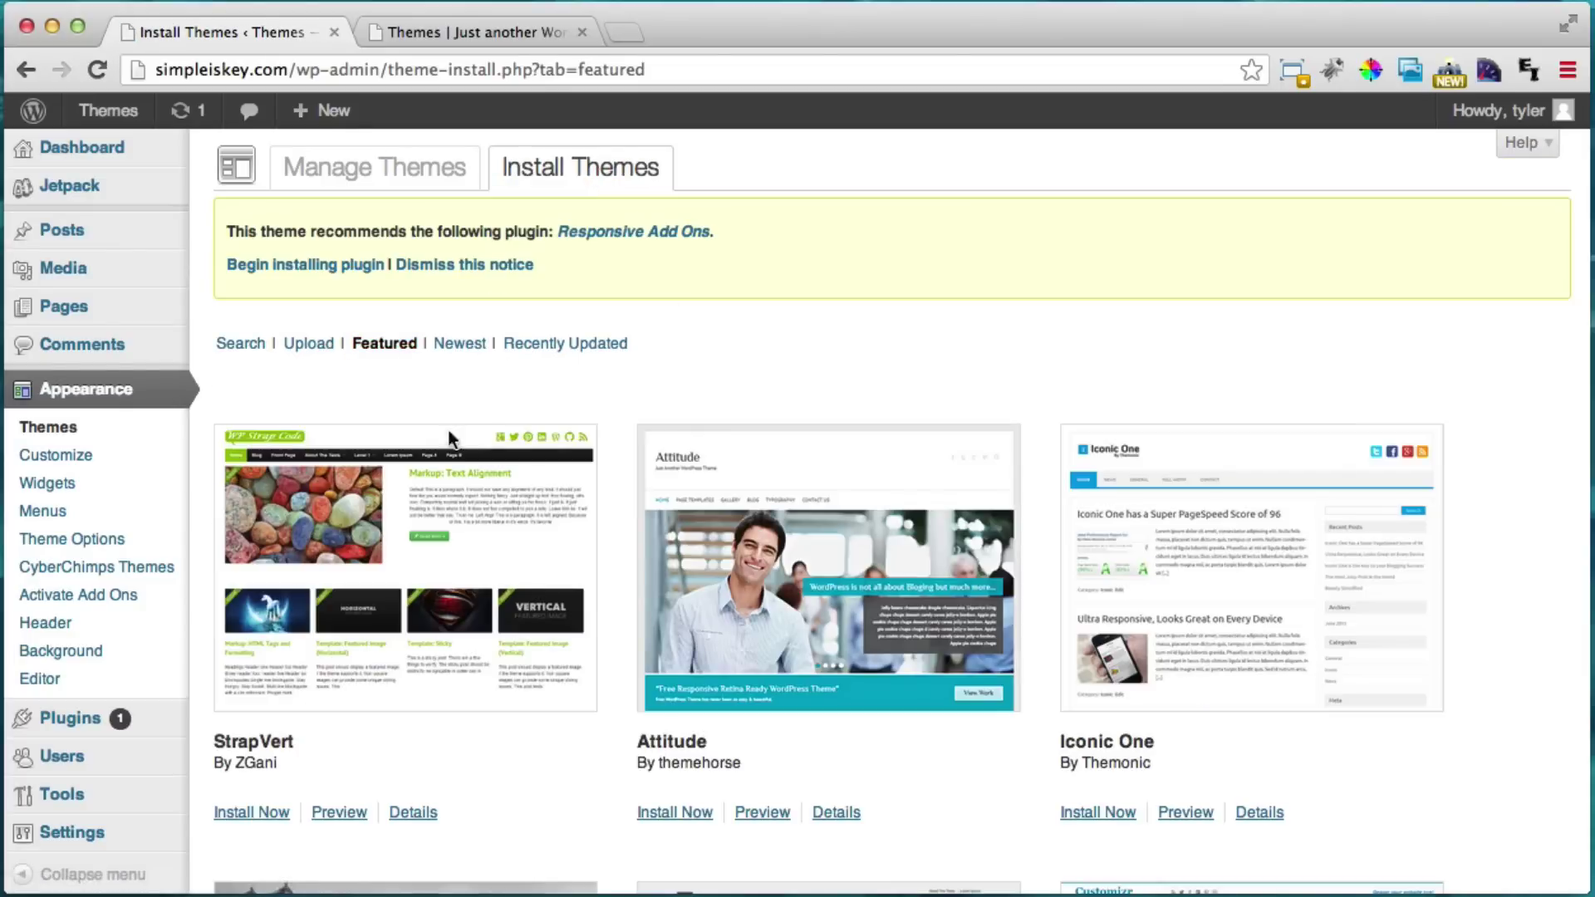
scroll(1300, 532, down, 5)
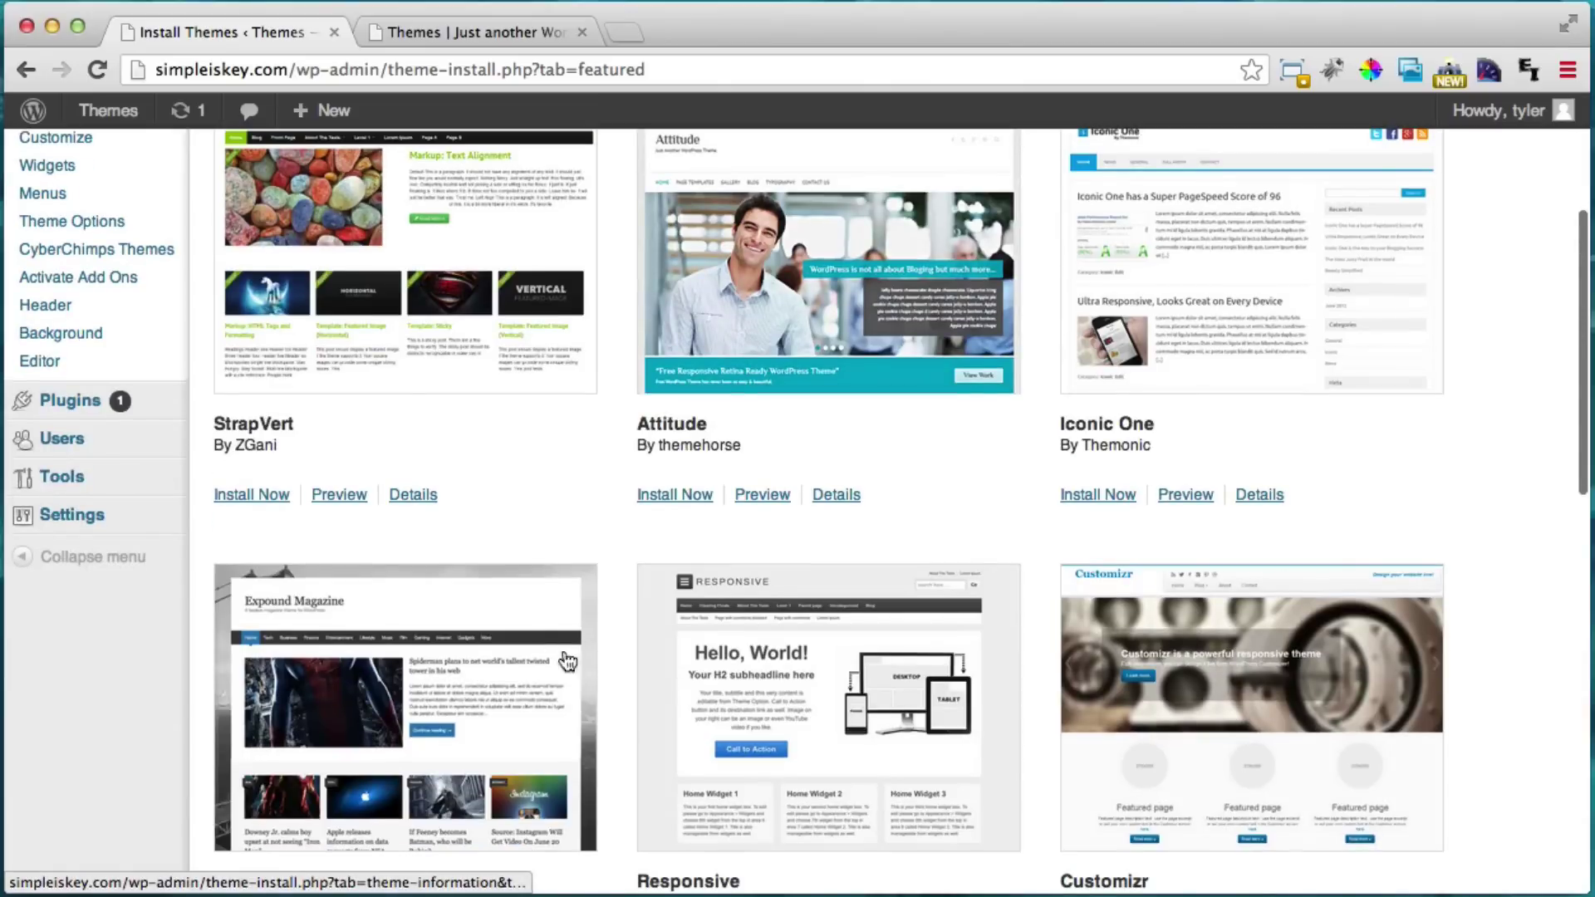
scroll(549, 640, down, 4)
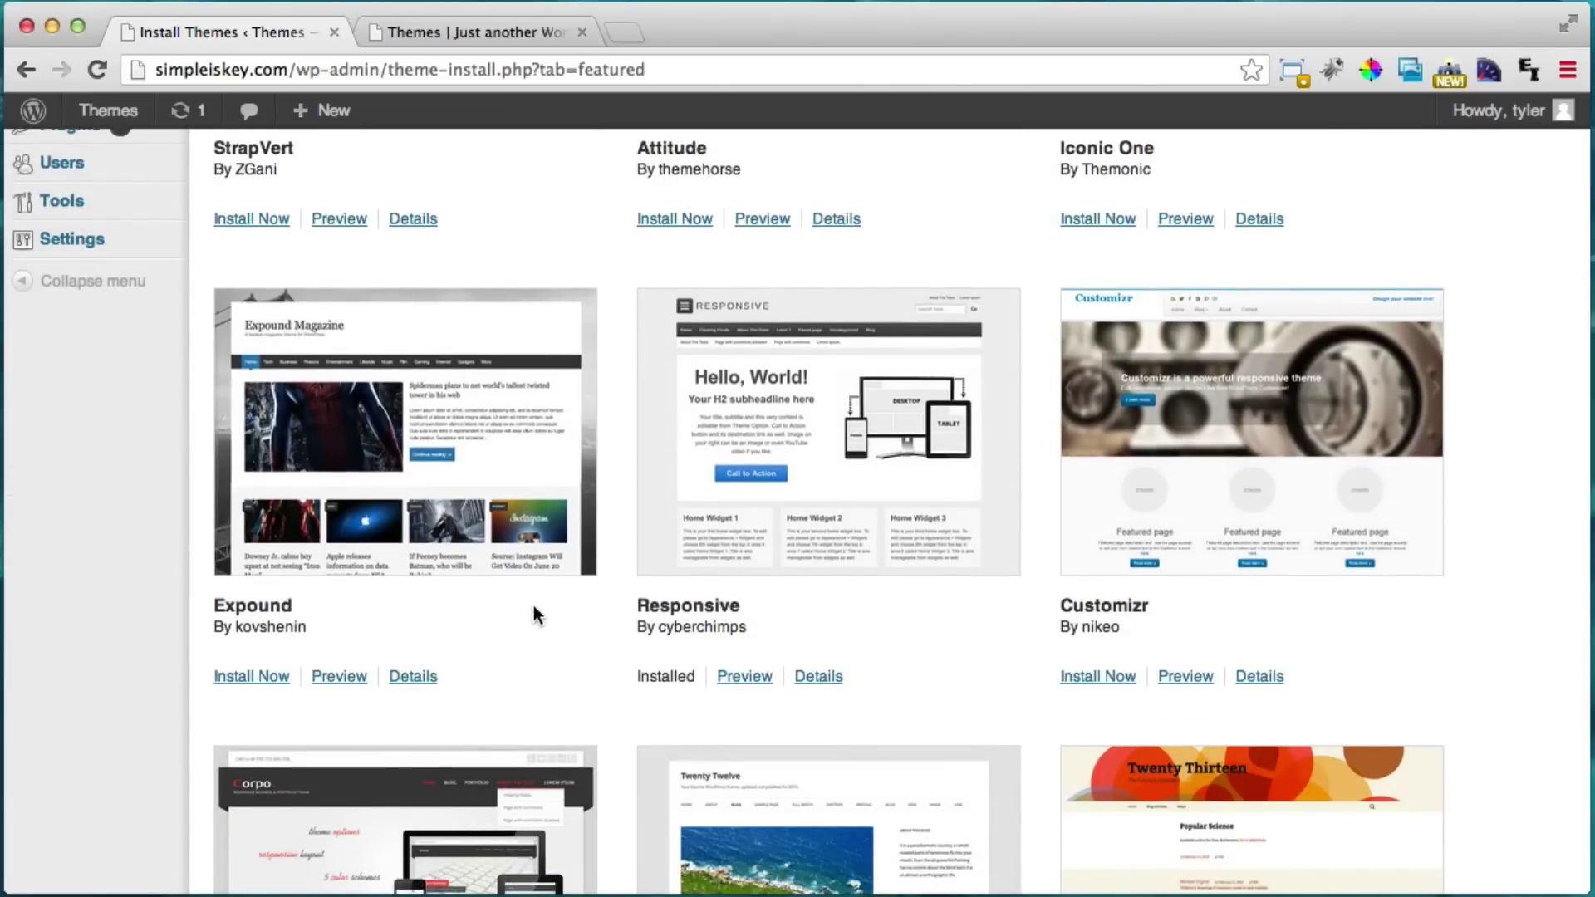
scroll(533, 612, down, 3)
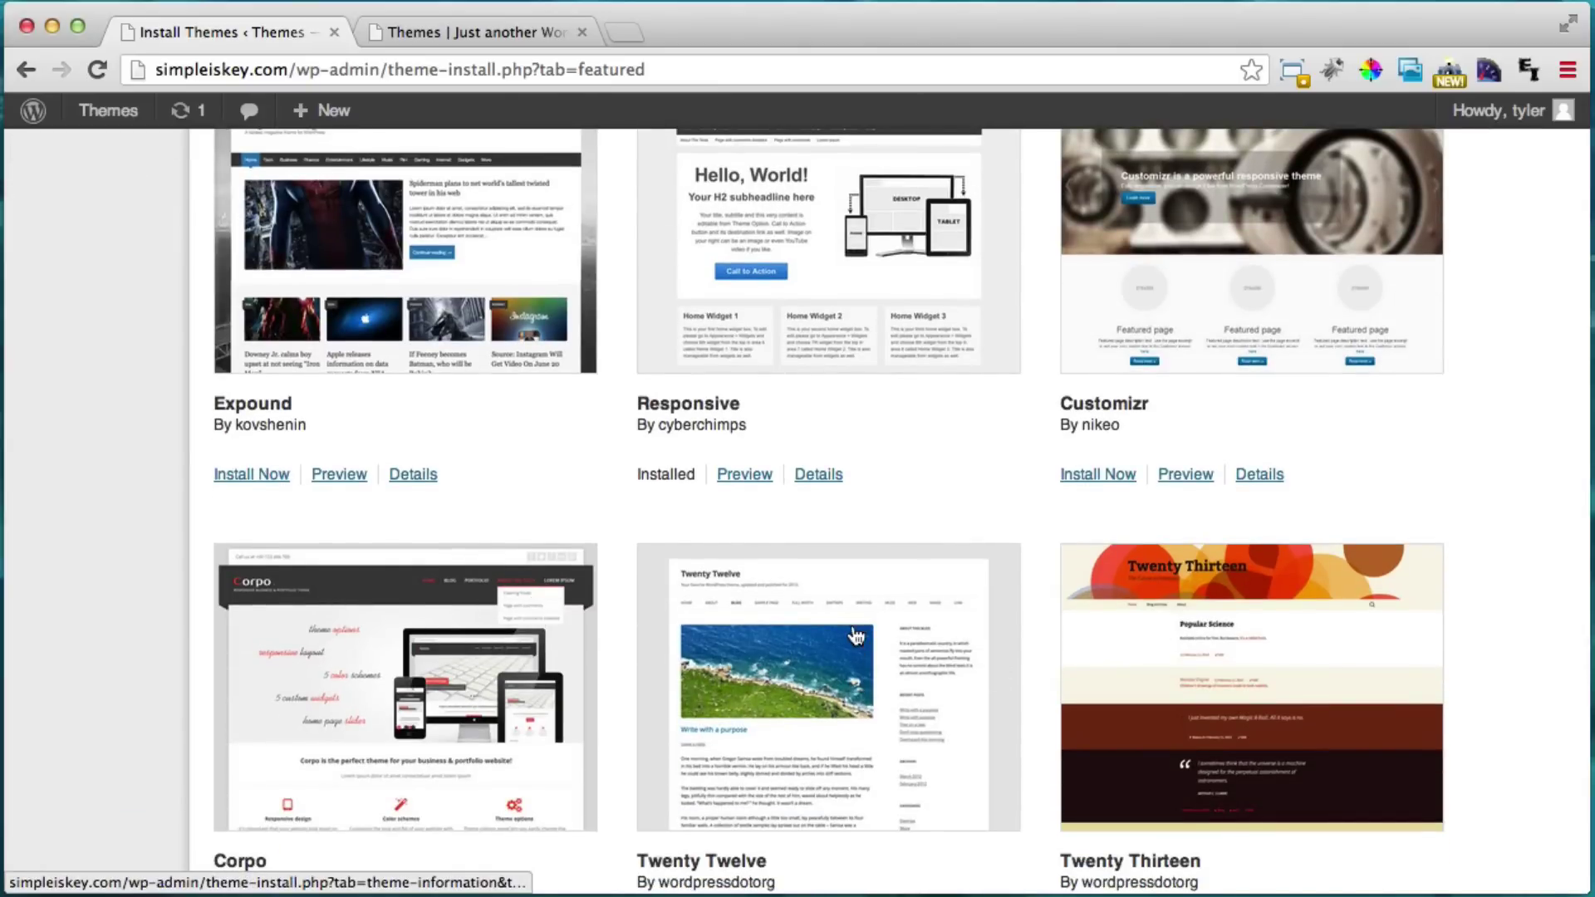
scroll(849, 628, up, 10)
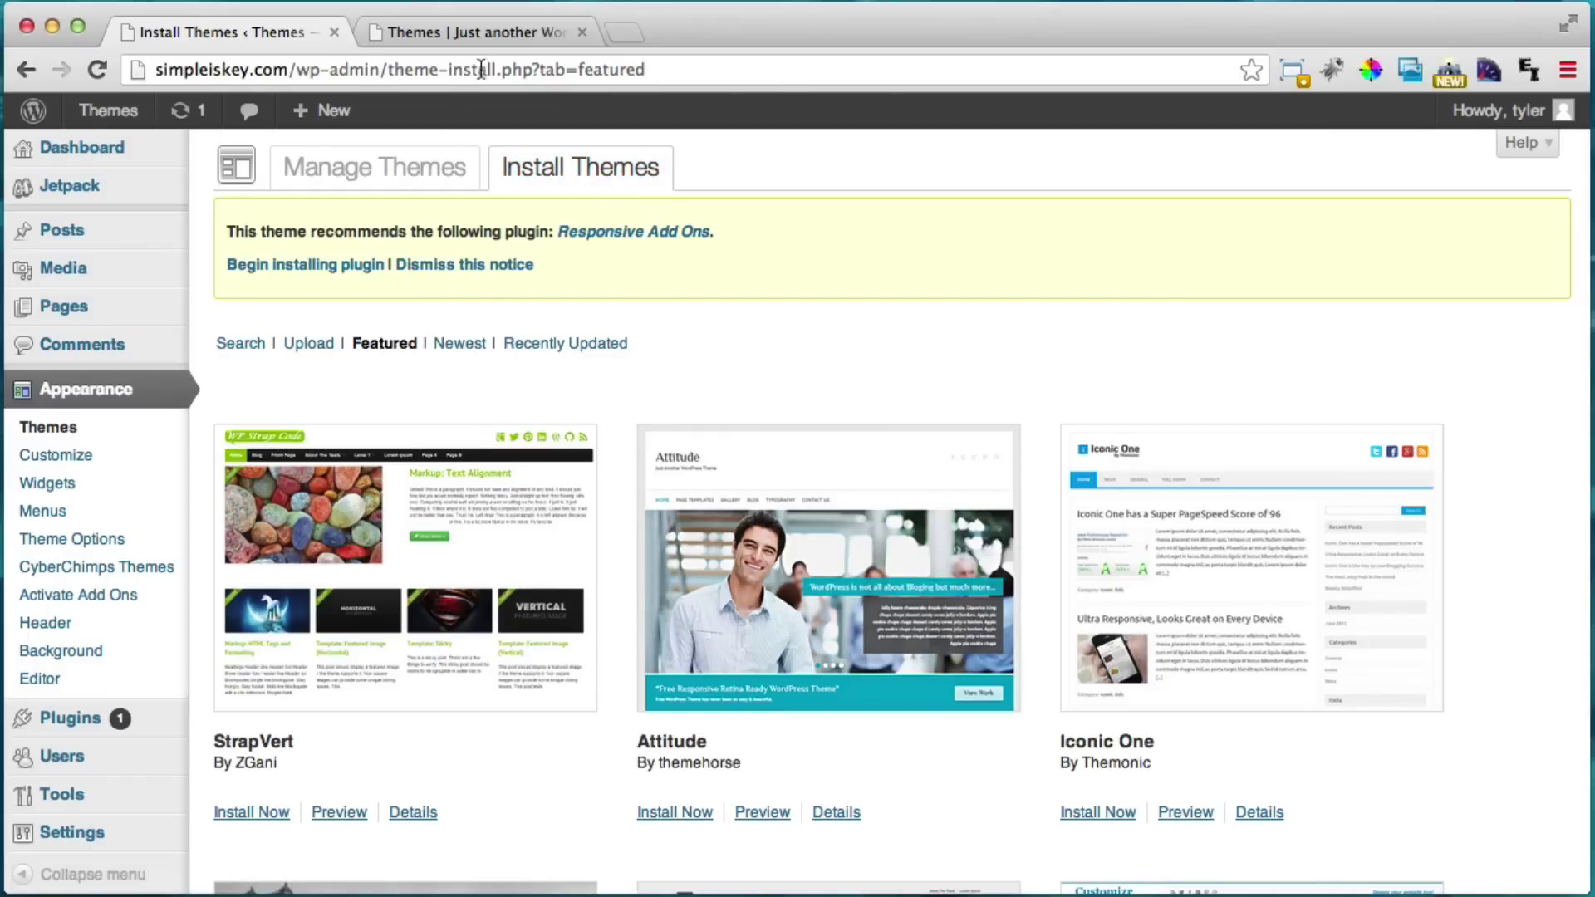
Load wpexplorer.com in the live-site tab using the address bar's autocomplete for wp.
click(493, 33)
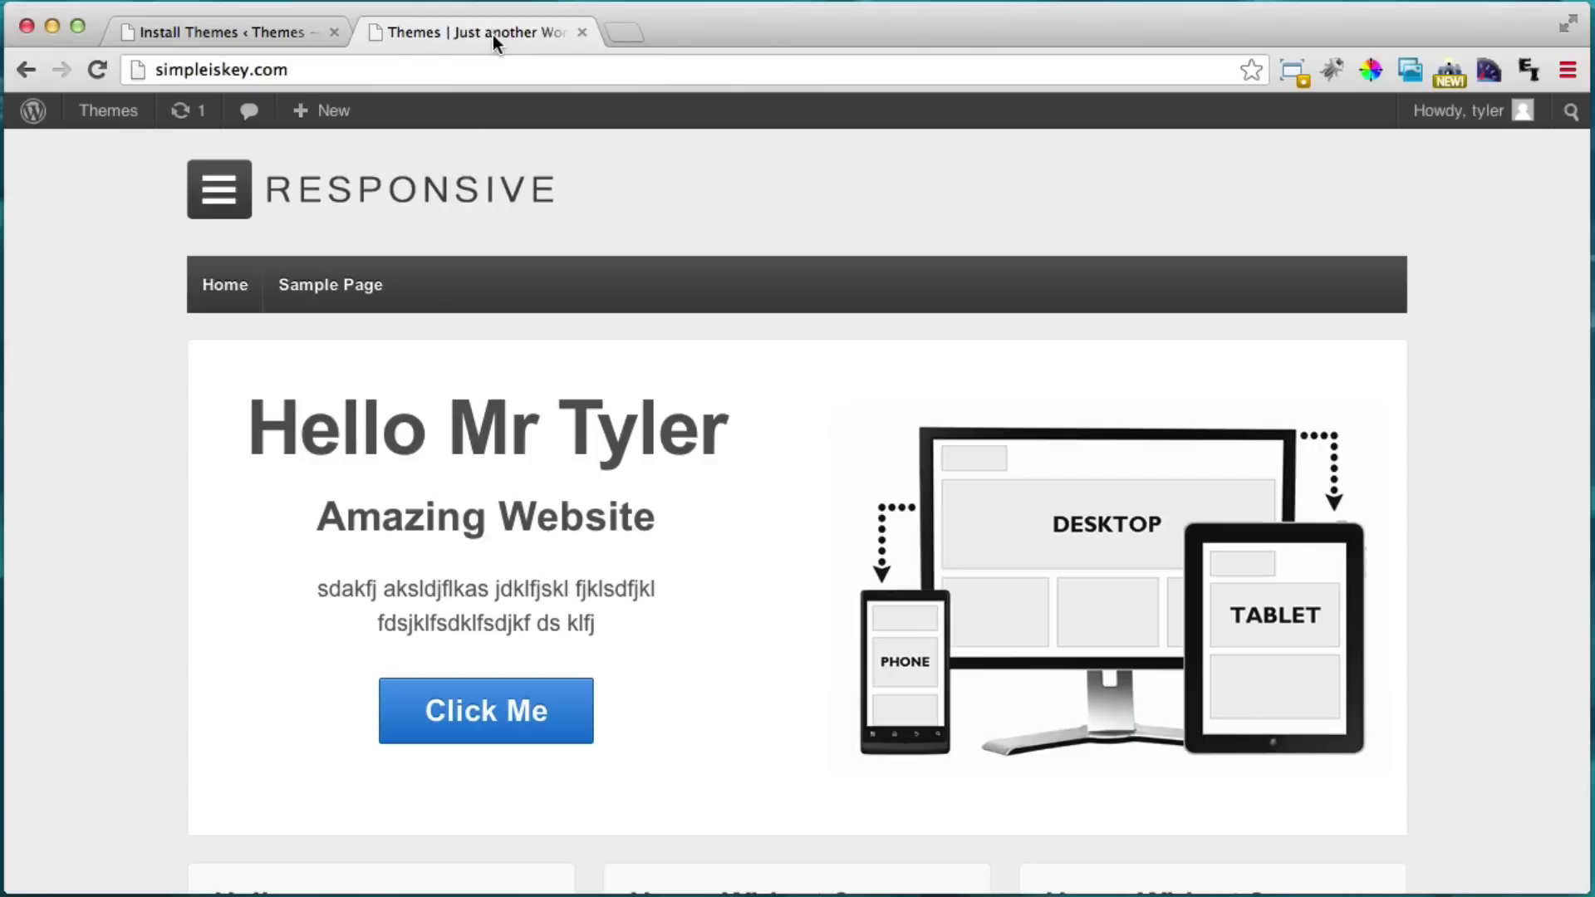
click(370, 72)
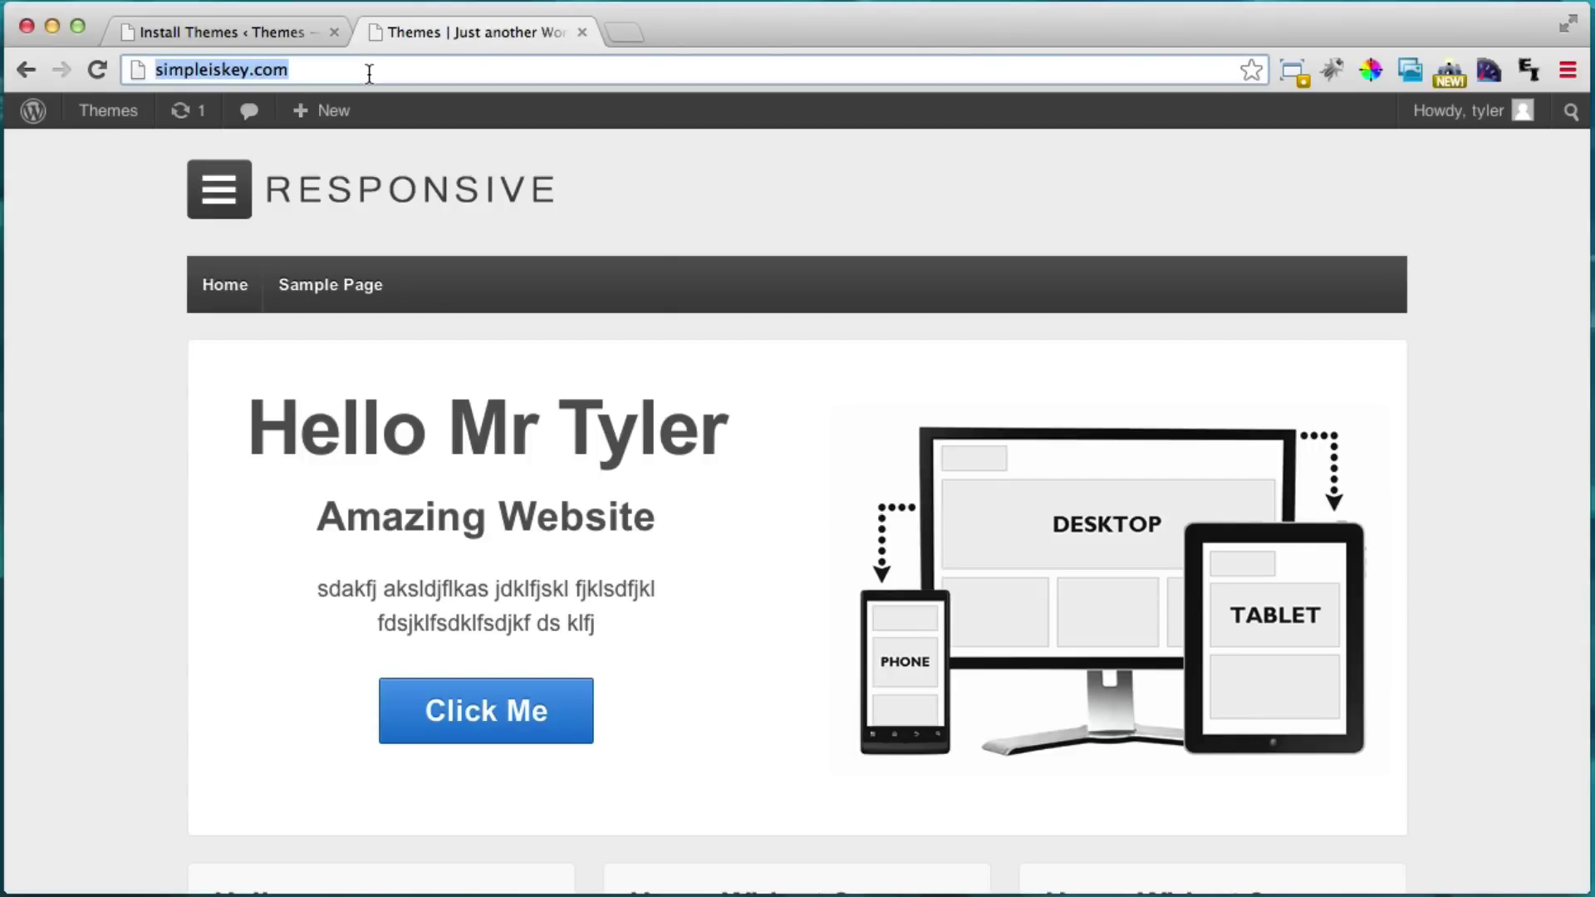
text(wpexplorer)
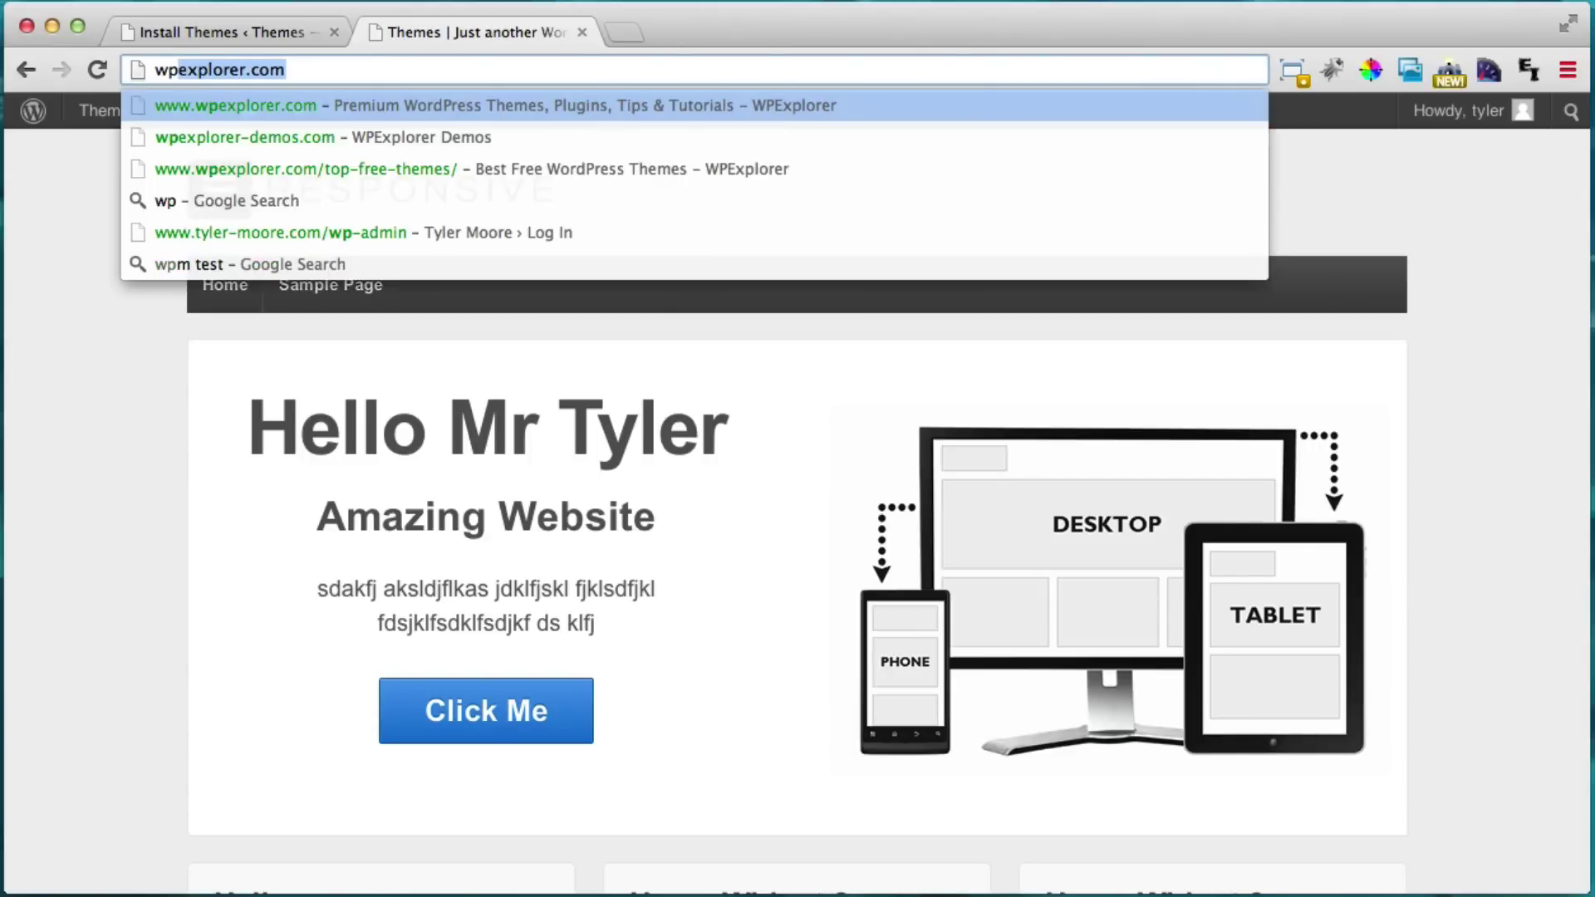
key(Right)
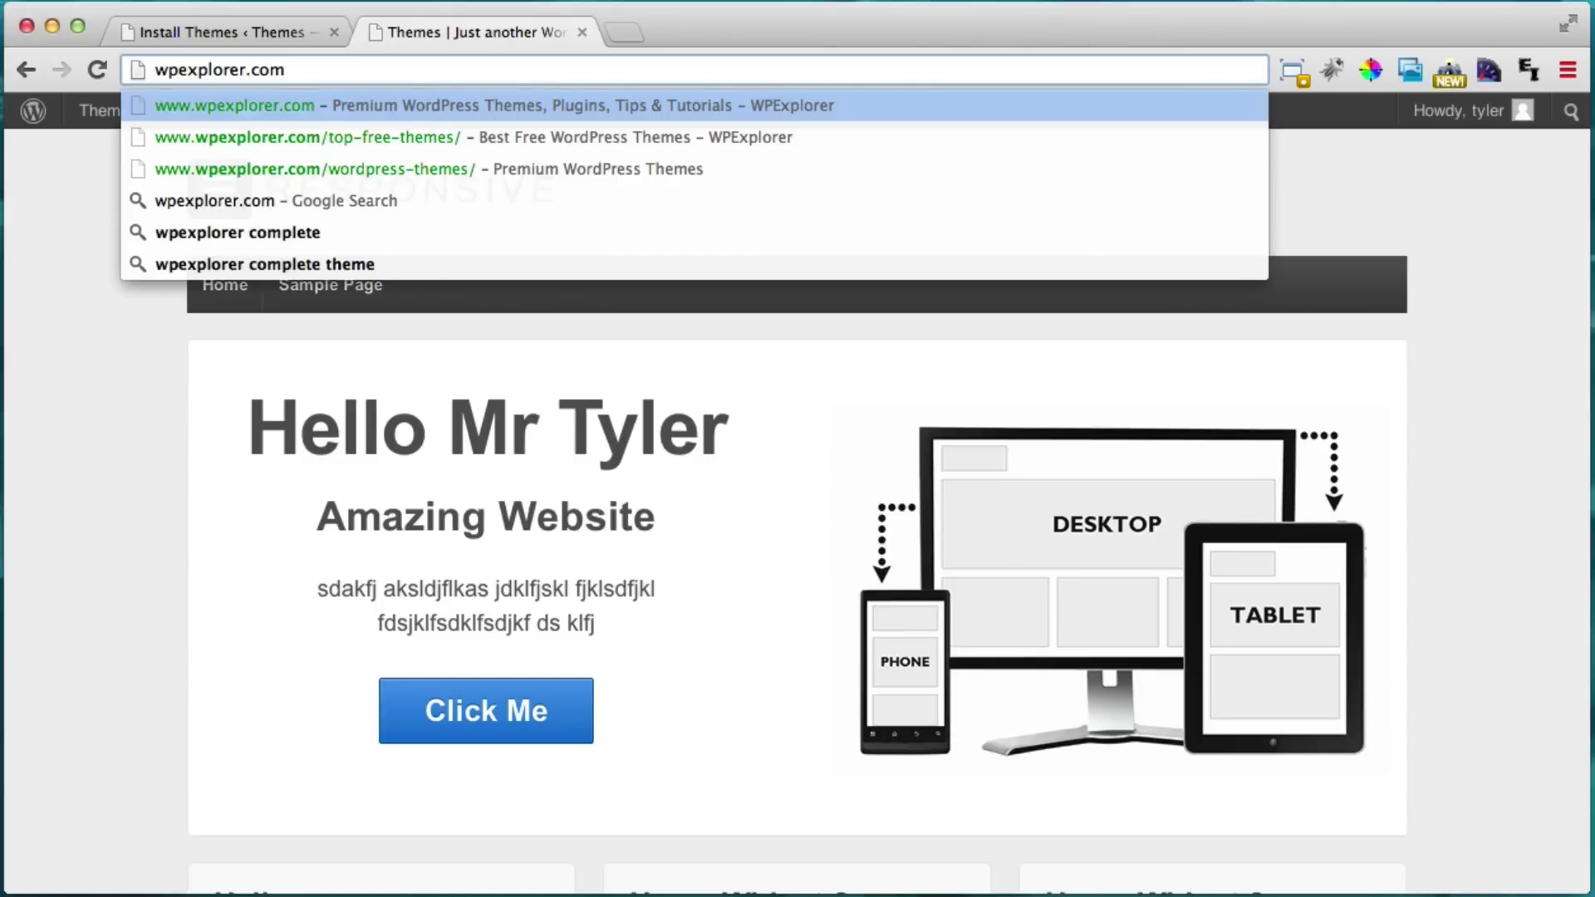
key(Return)
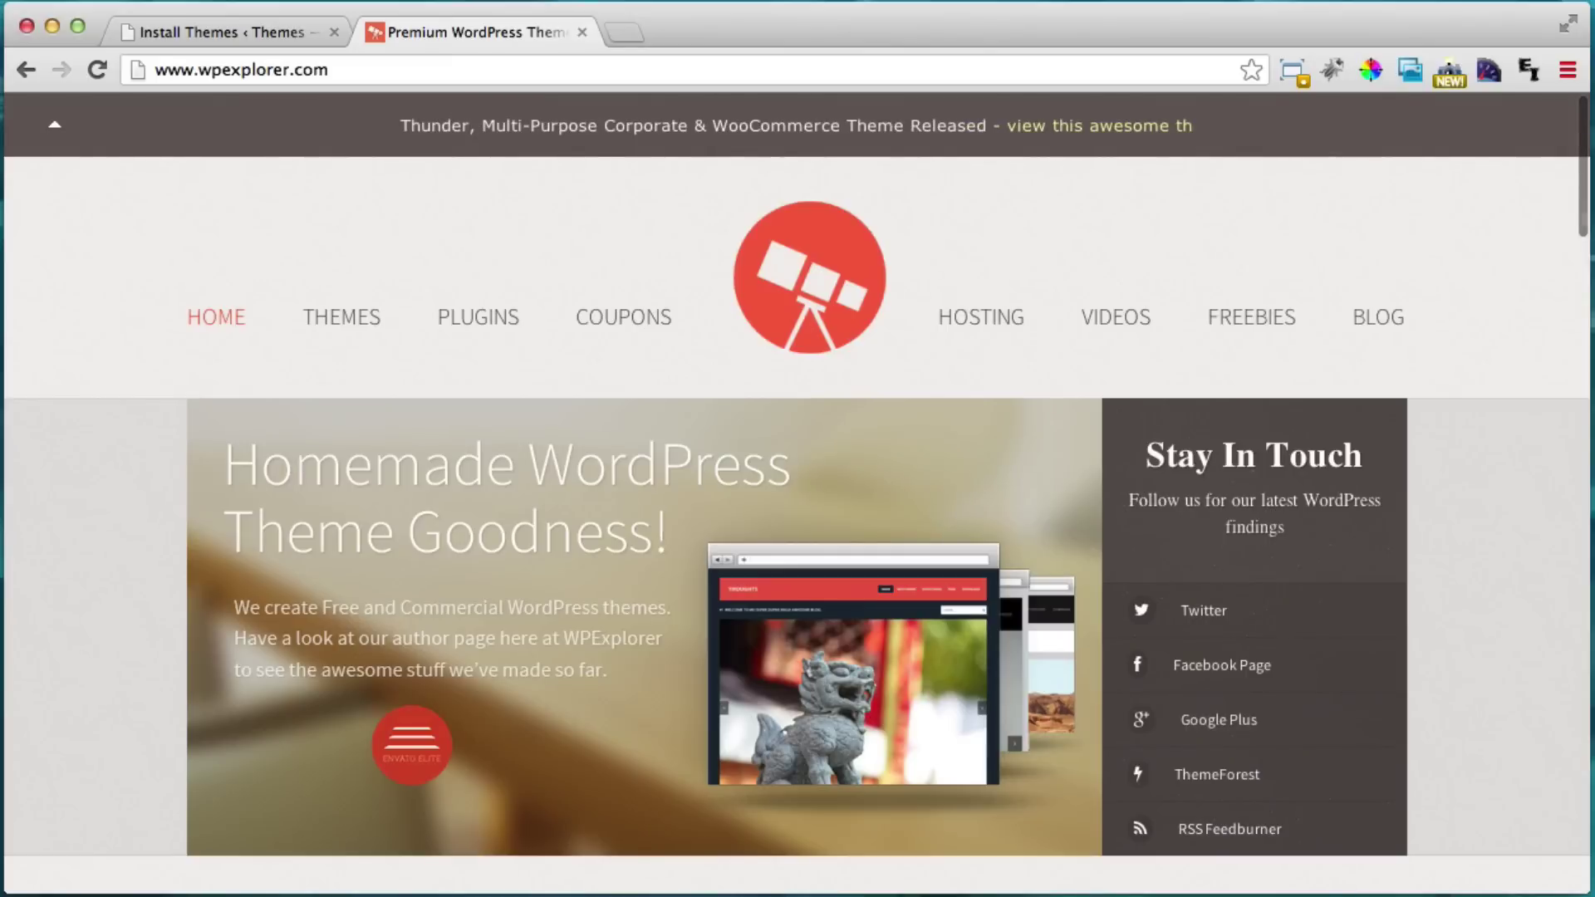
Filter WPExplorer's themes to the Free category and open the Adapt 2.0 theme page.
click(345, 324)
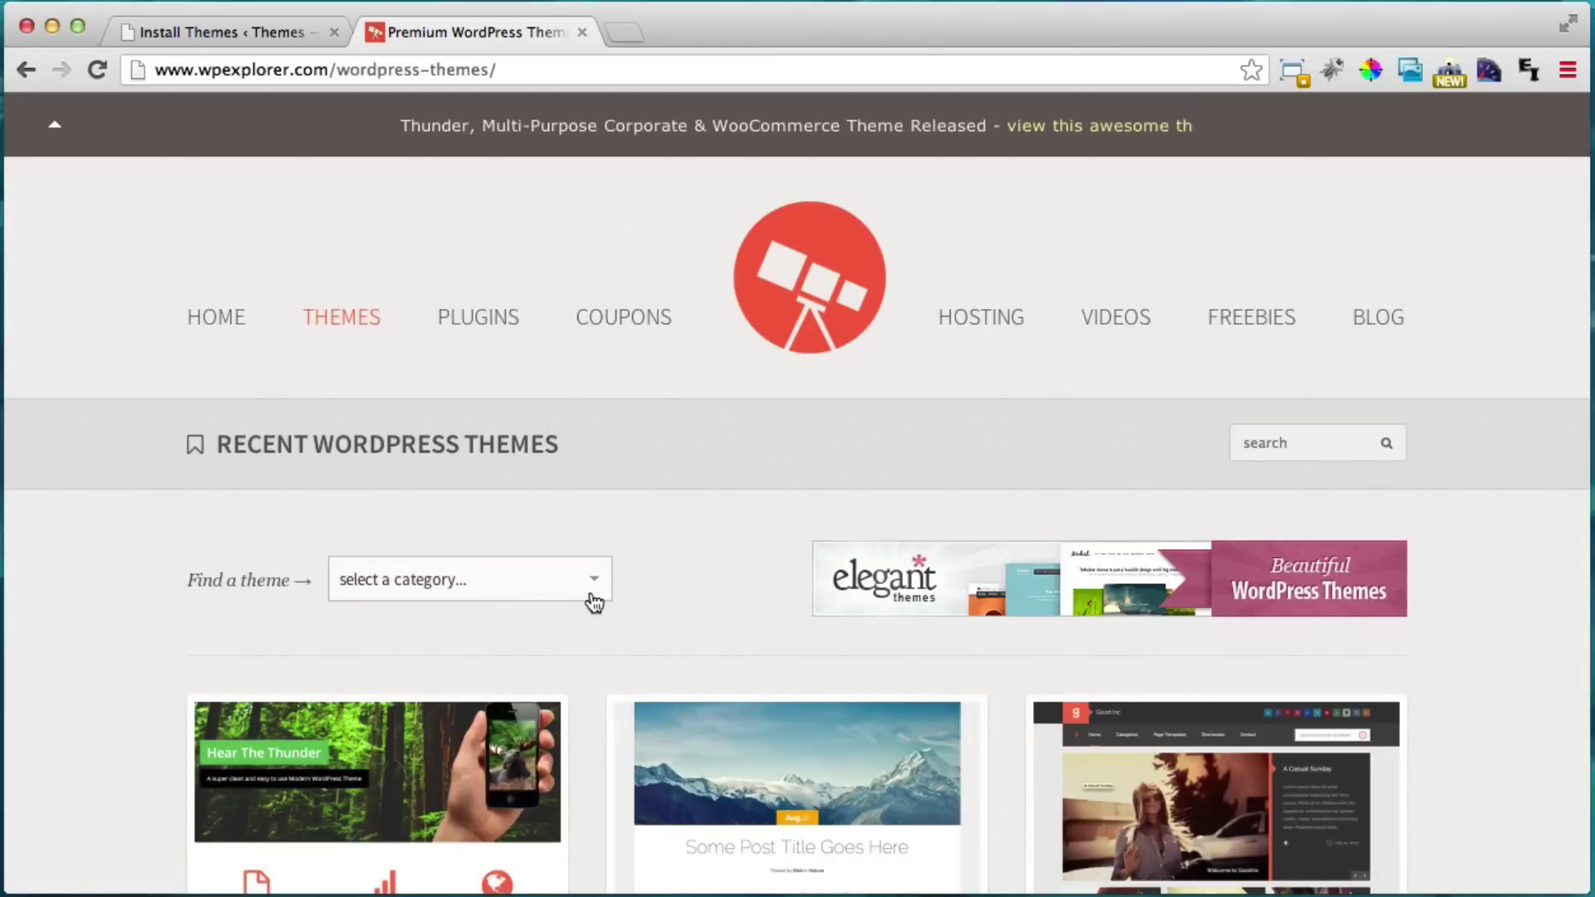
click(595, 590)
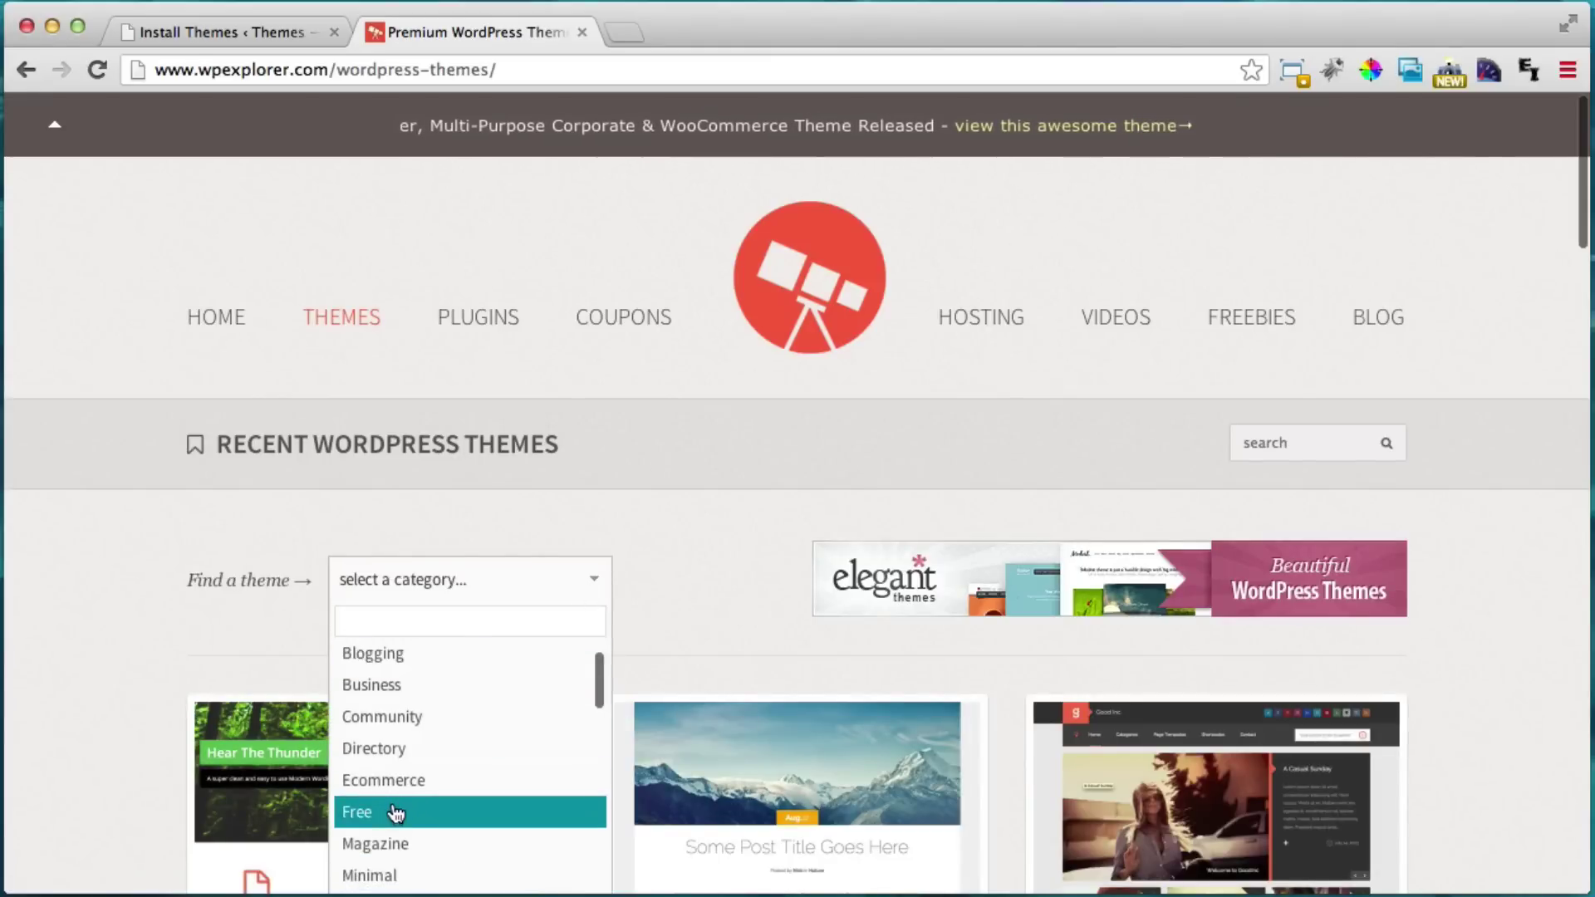
click(399, 810)
scroll(764, 501, down, 3)
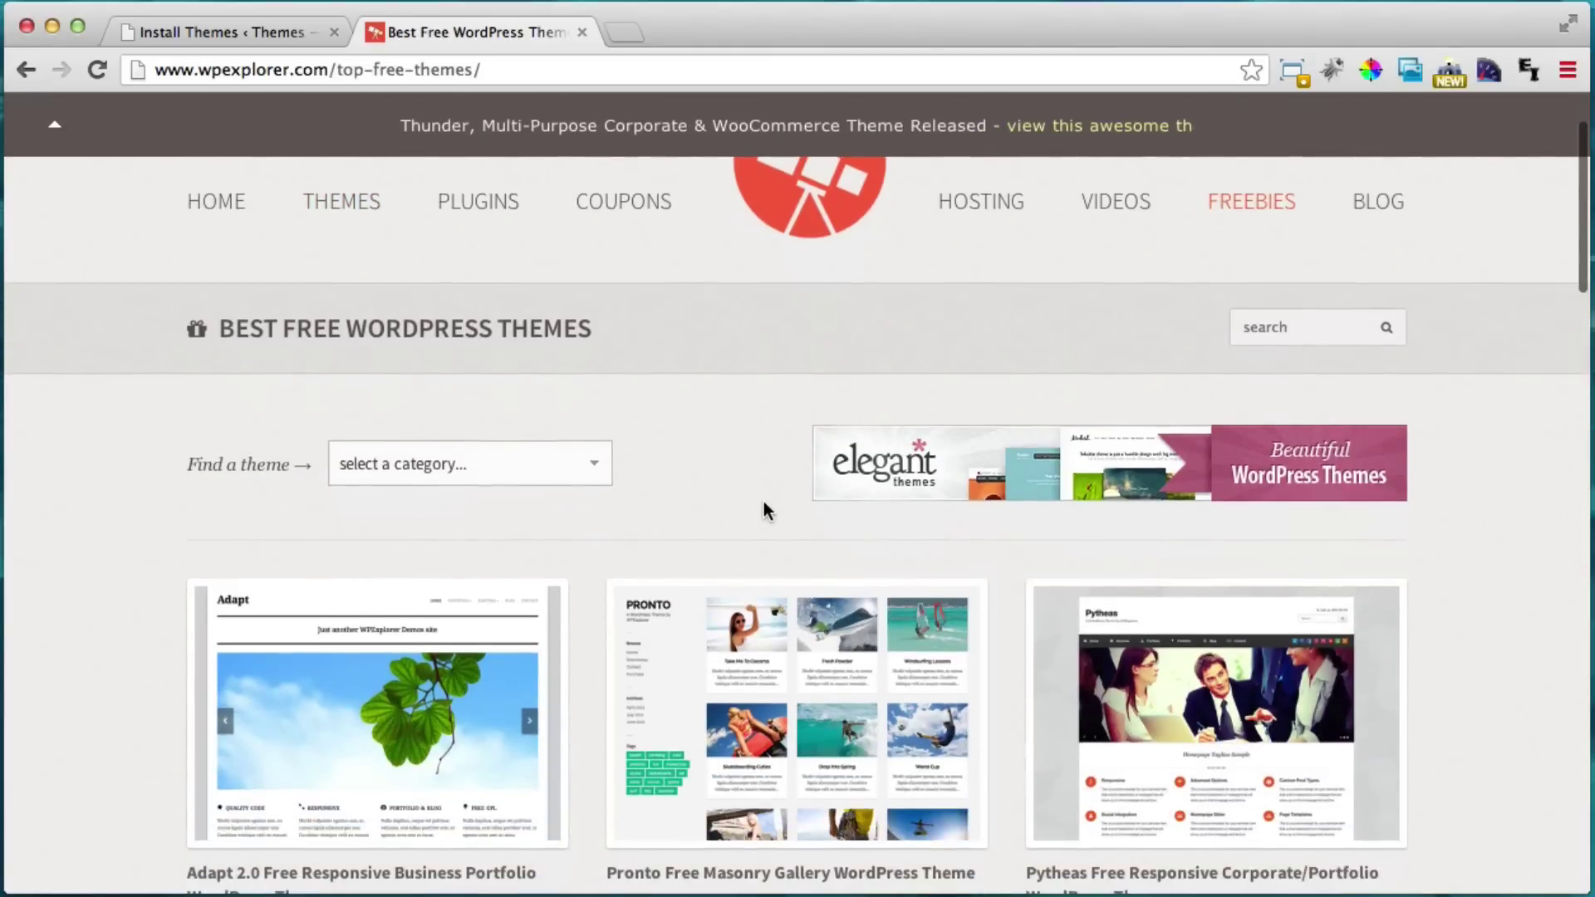
scroll(464, 644, down, 3)
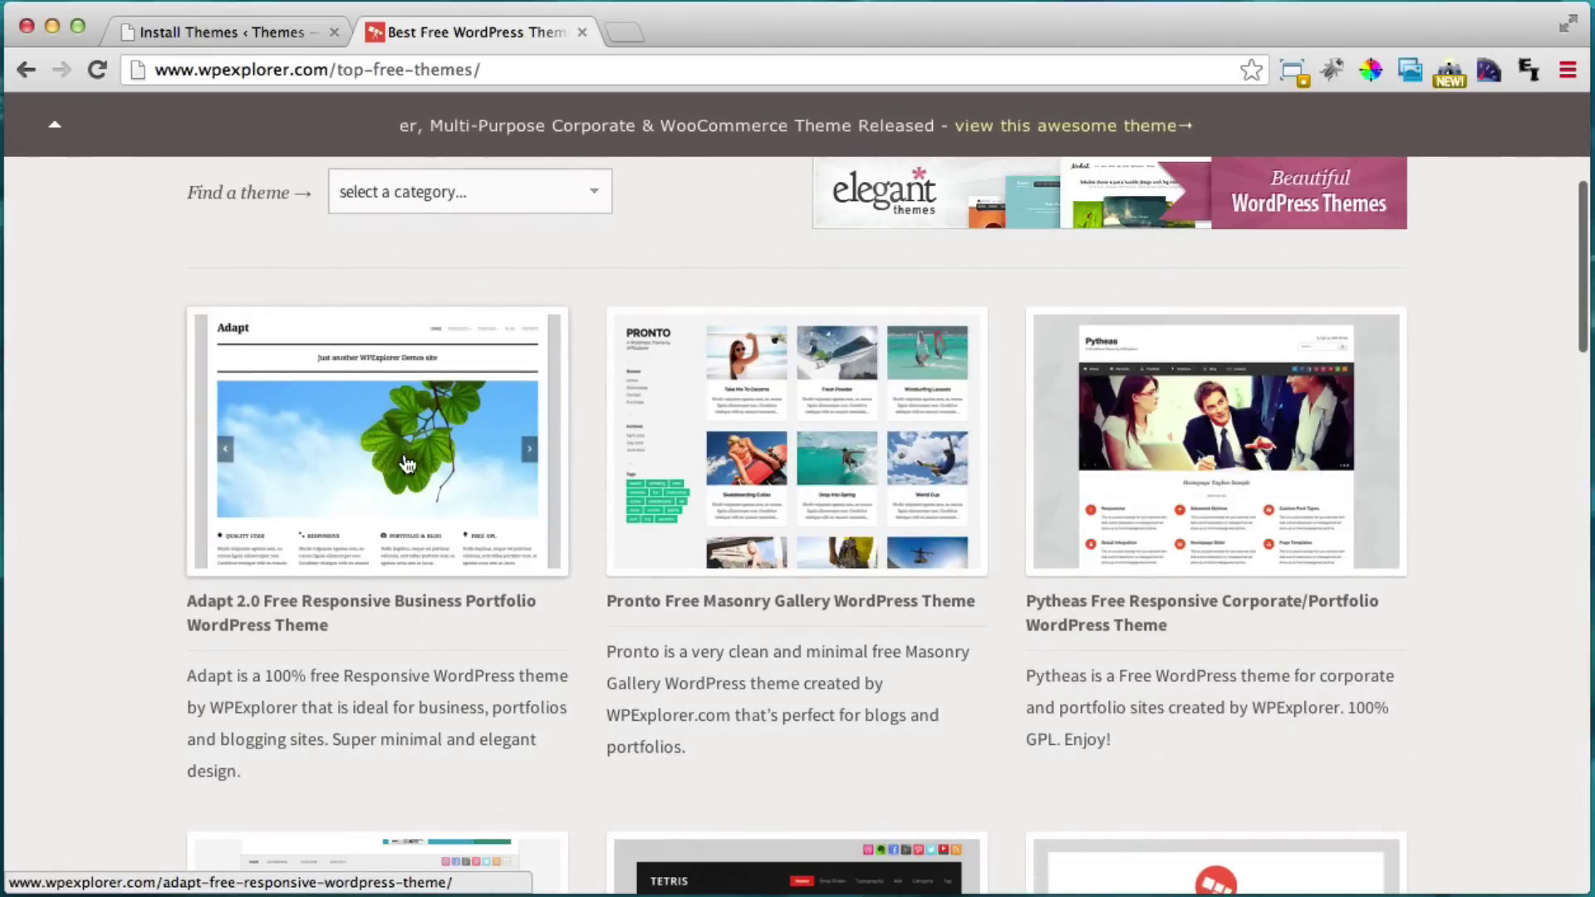
click(395, 445)
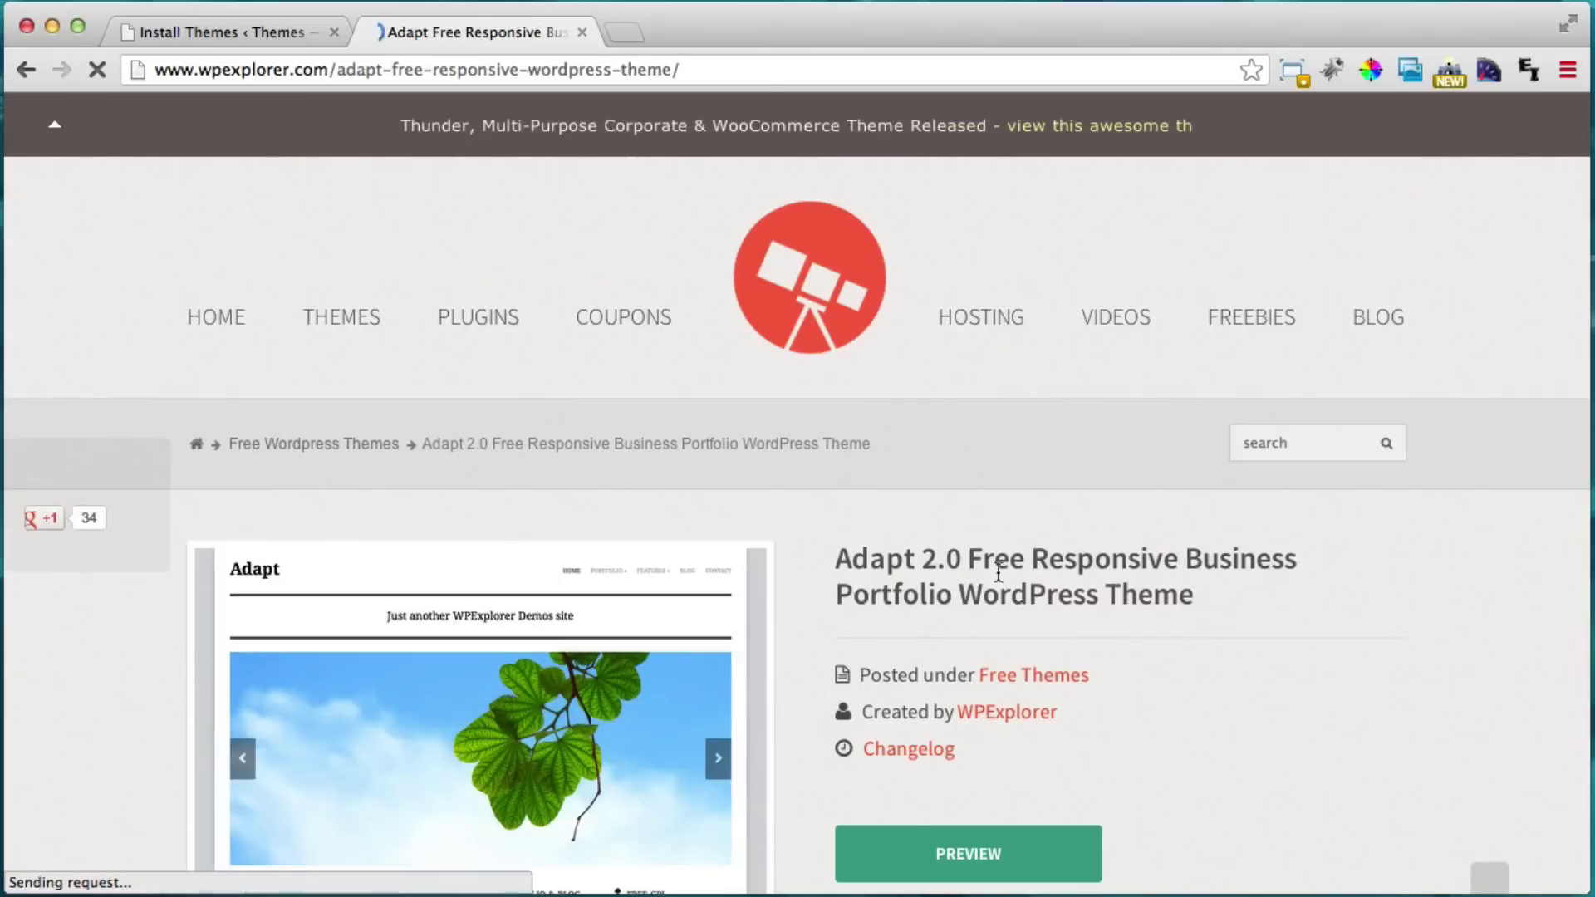
scroll(874, 509, down, 3)
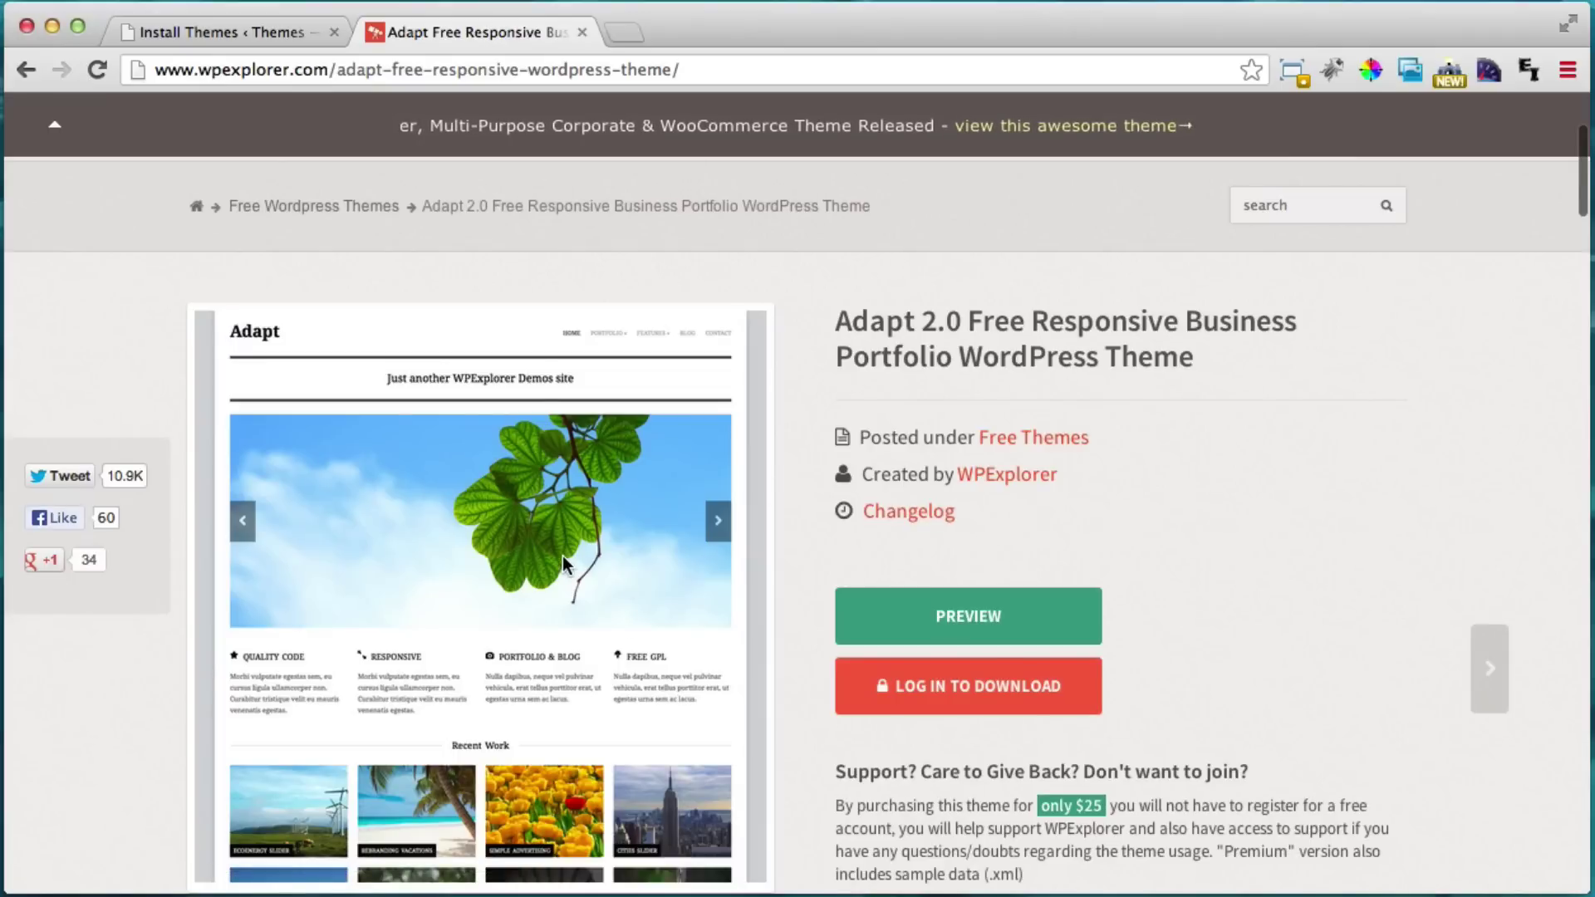
scroll(581, 552, down, 1)
Log in with the member username and password to download the theme.
click(967, 660)
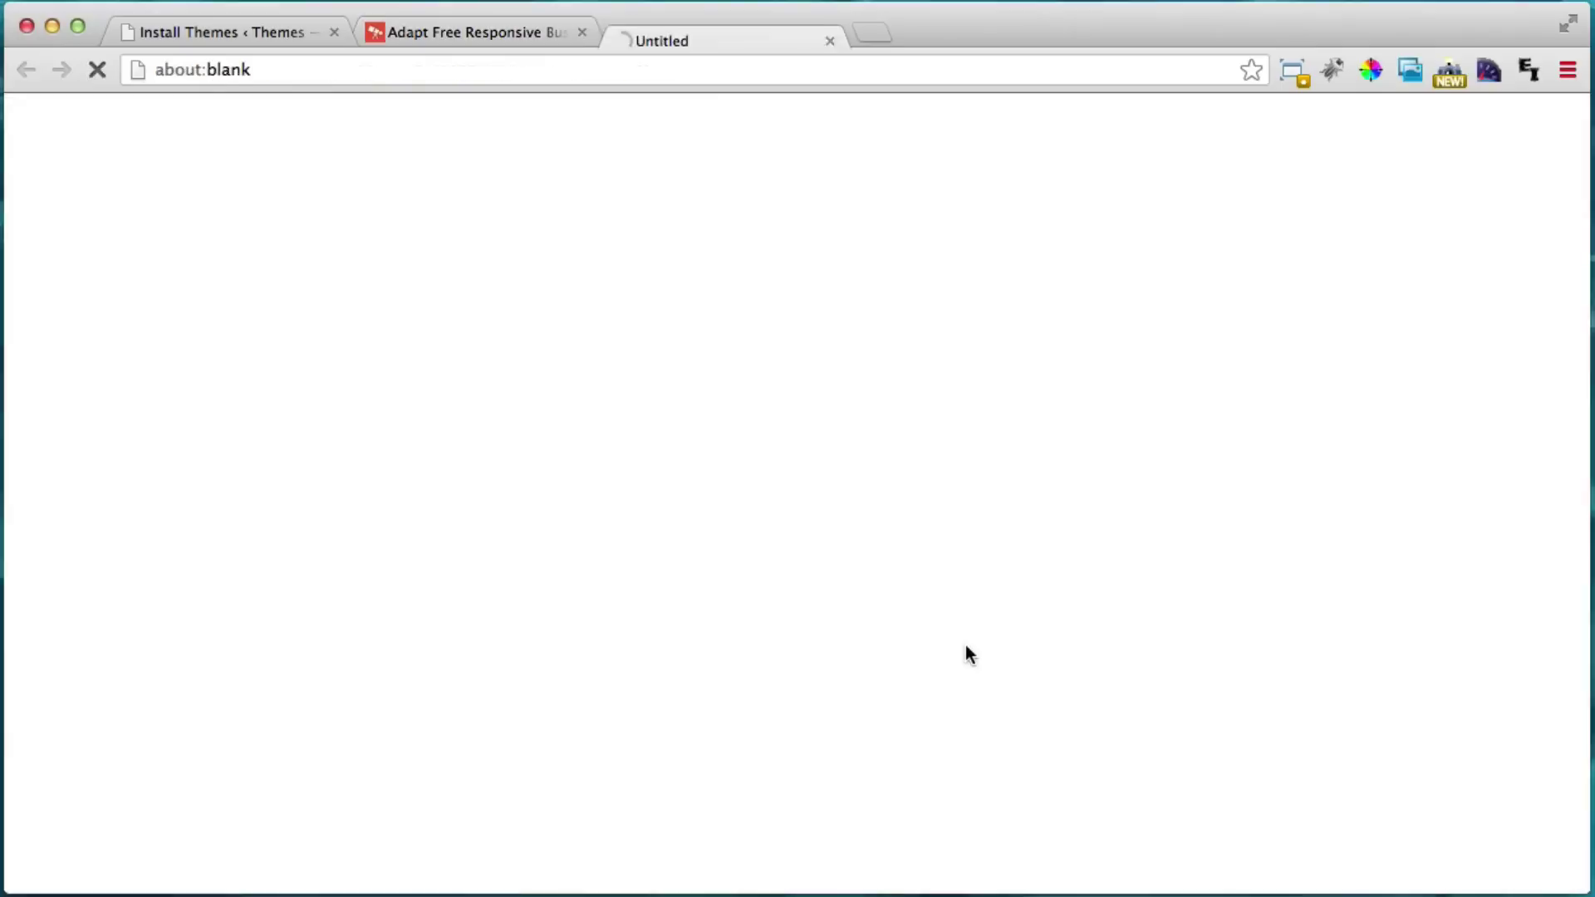
scroll(733, 432, down, 5)
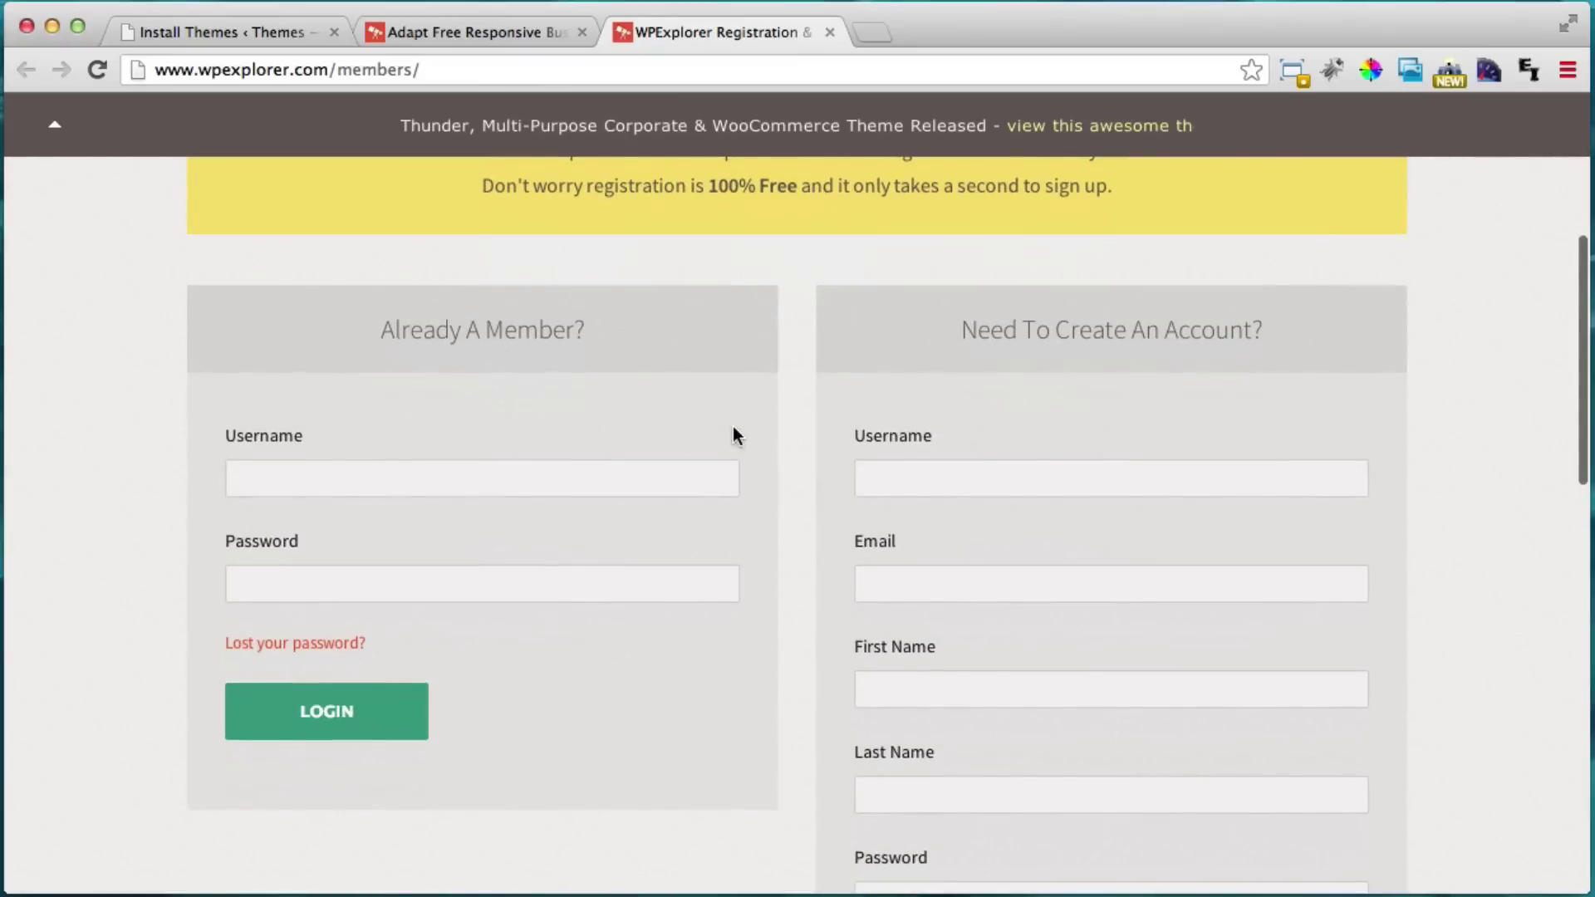
click(402, 477)
text(tyl)
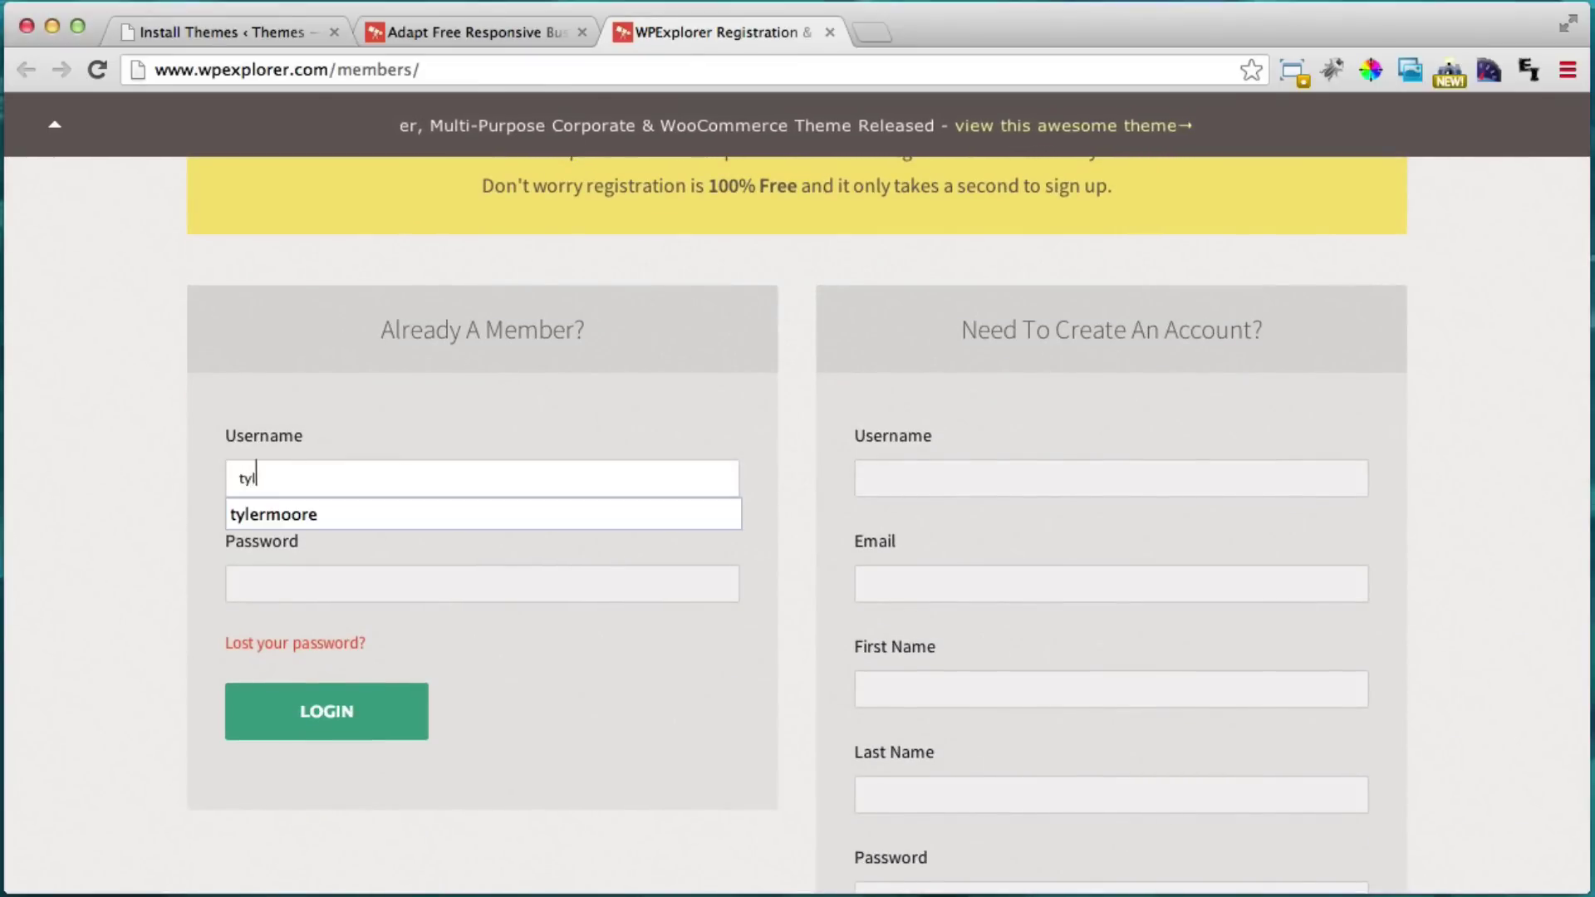
text(ermoore)
key(Tab)
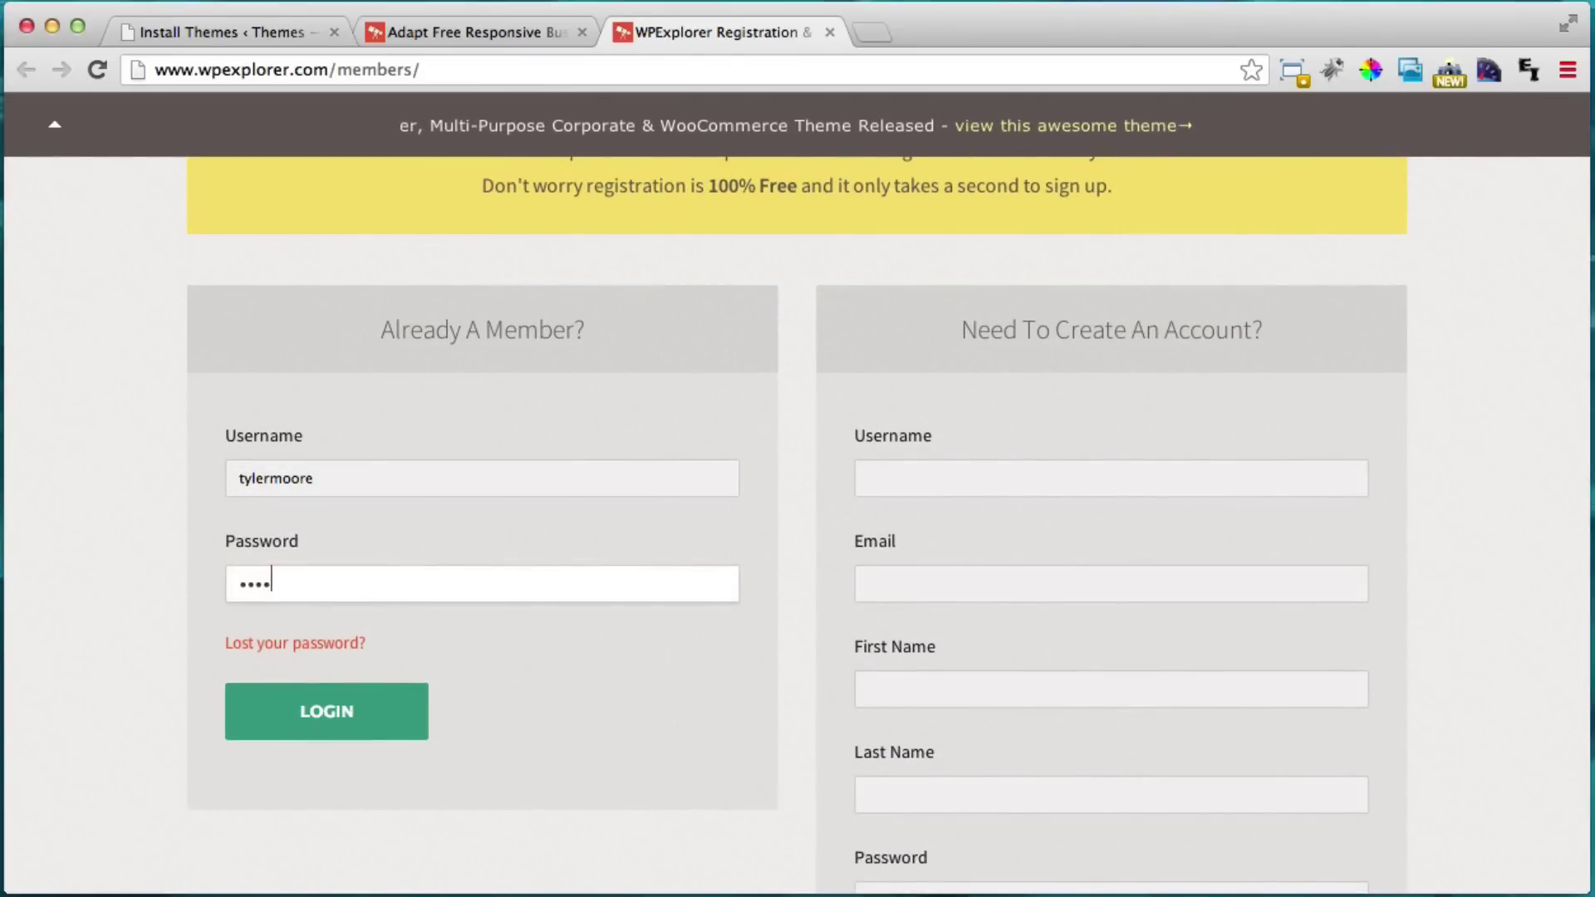
text(•••••••)
key(Return)
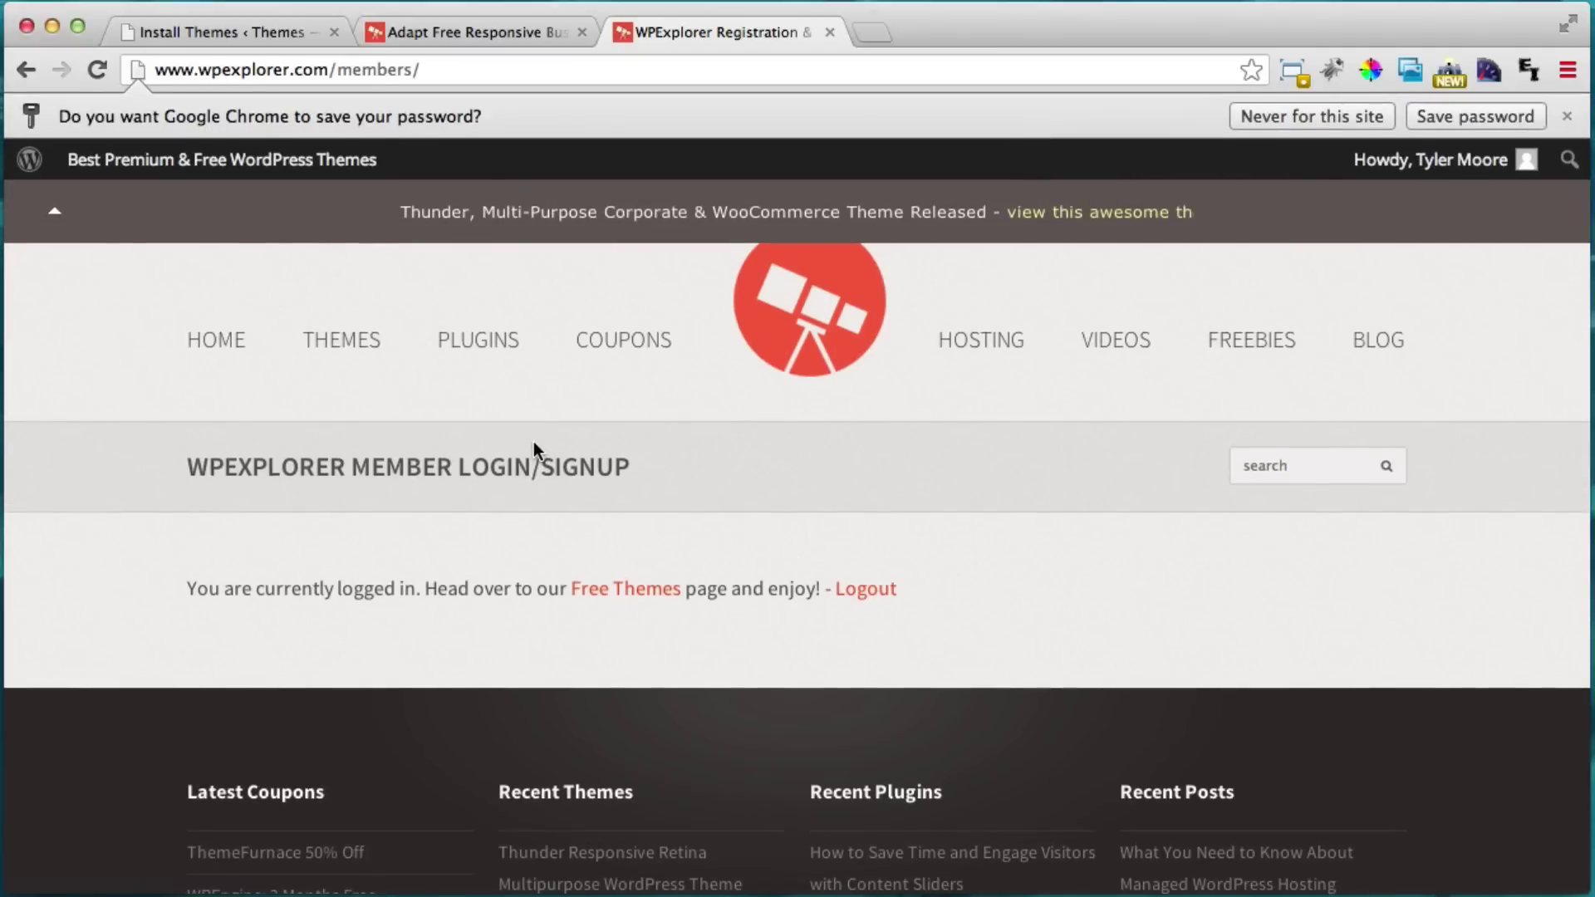
Download Adapt from the Free Themes page and drag wpex-adapt.zip from the downloads bar to the desktop.
click(625, 593)
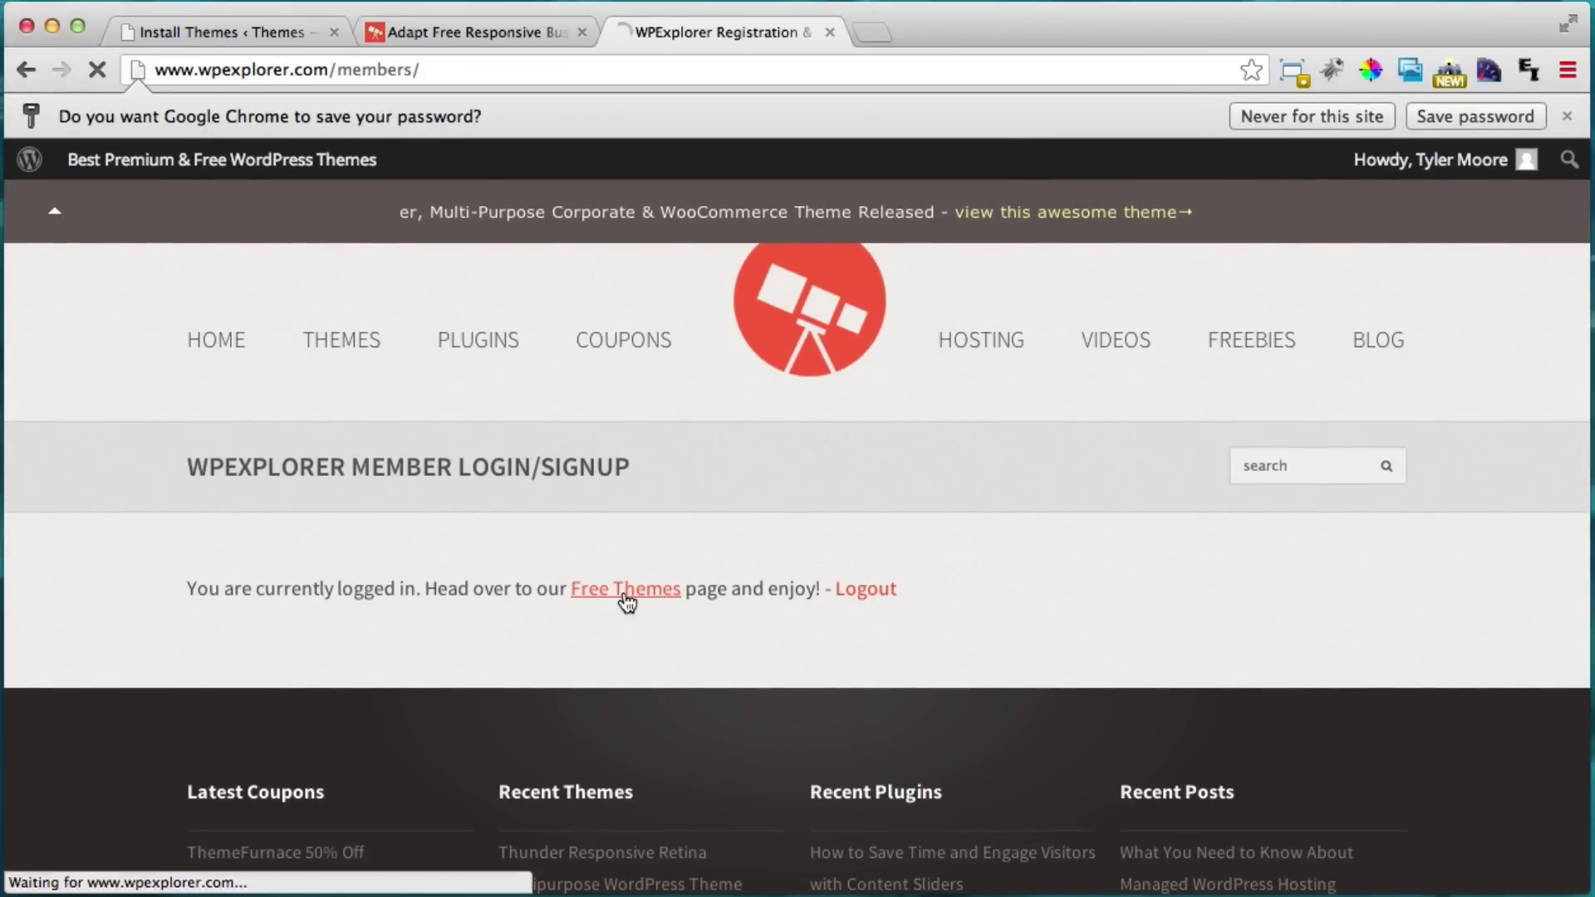
scroll(631, 582, down, 10)
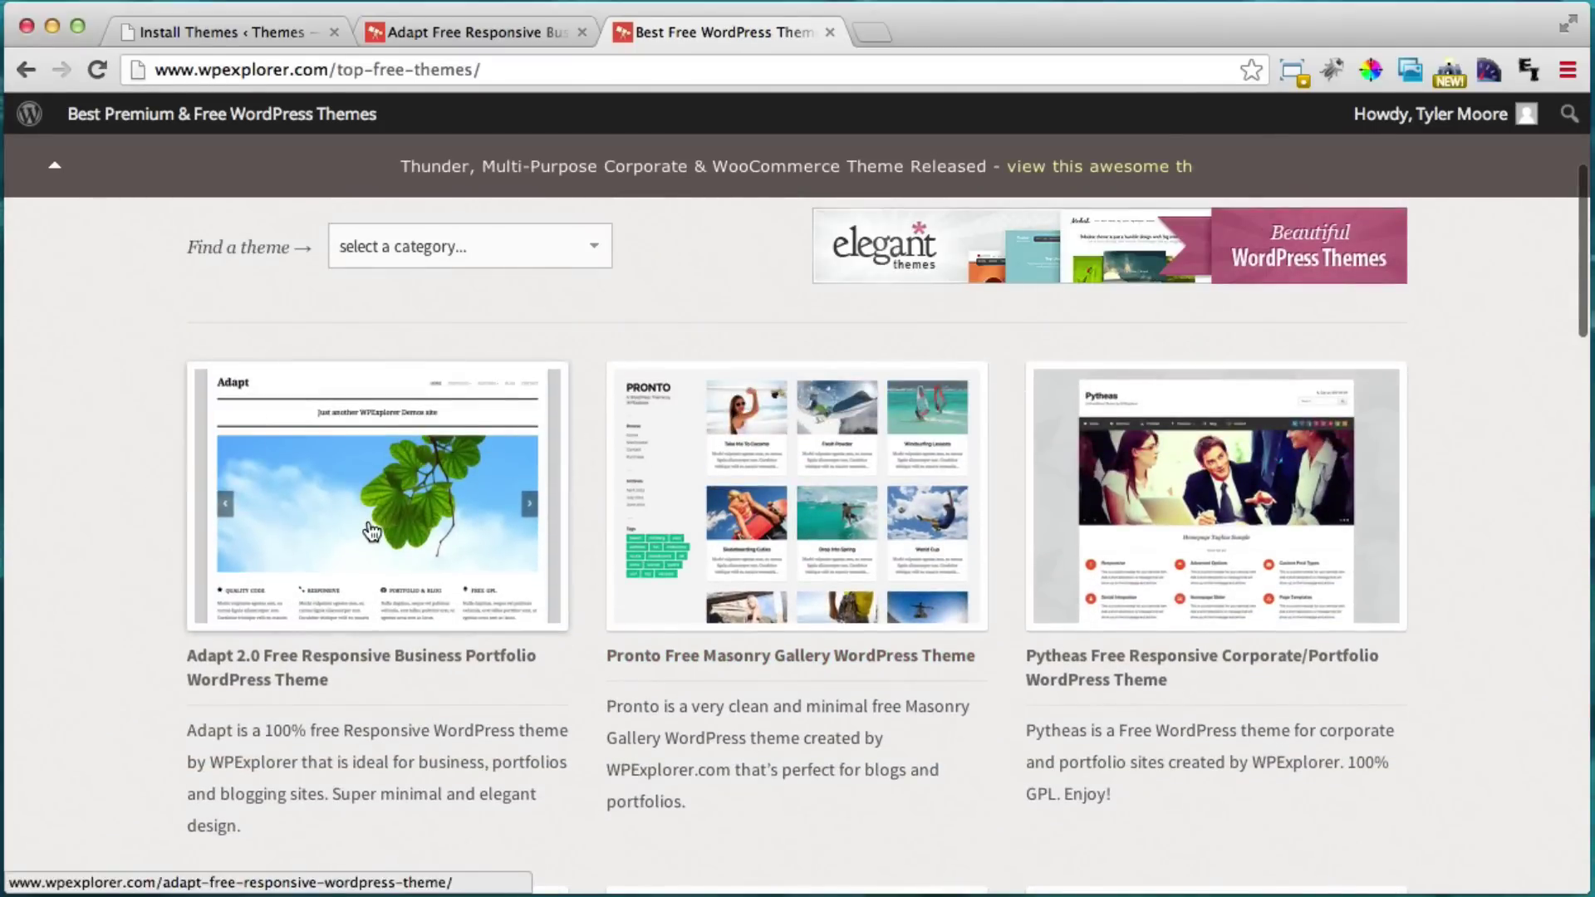
click(421, 446)
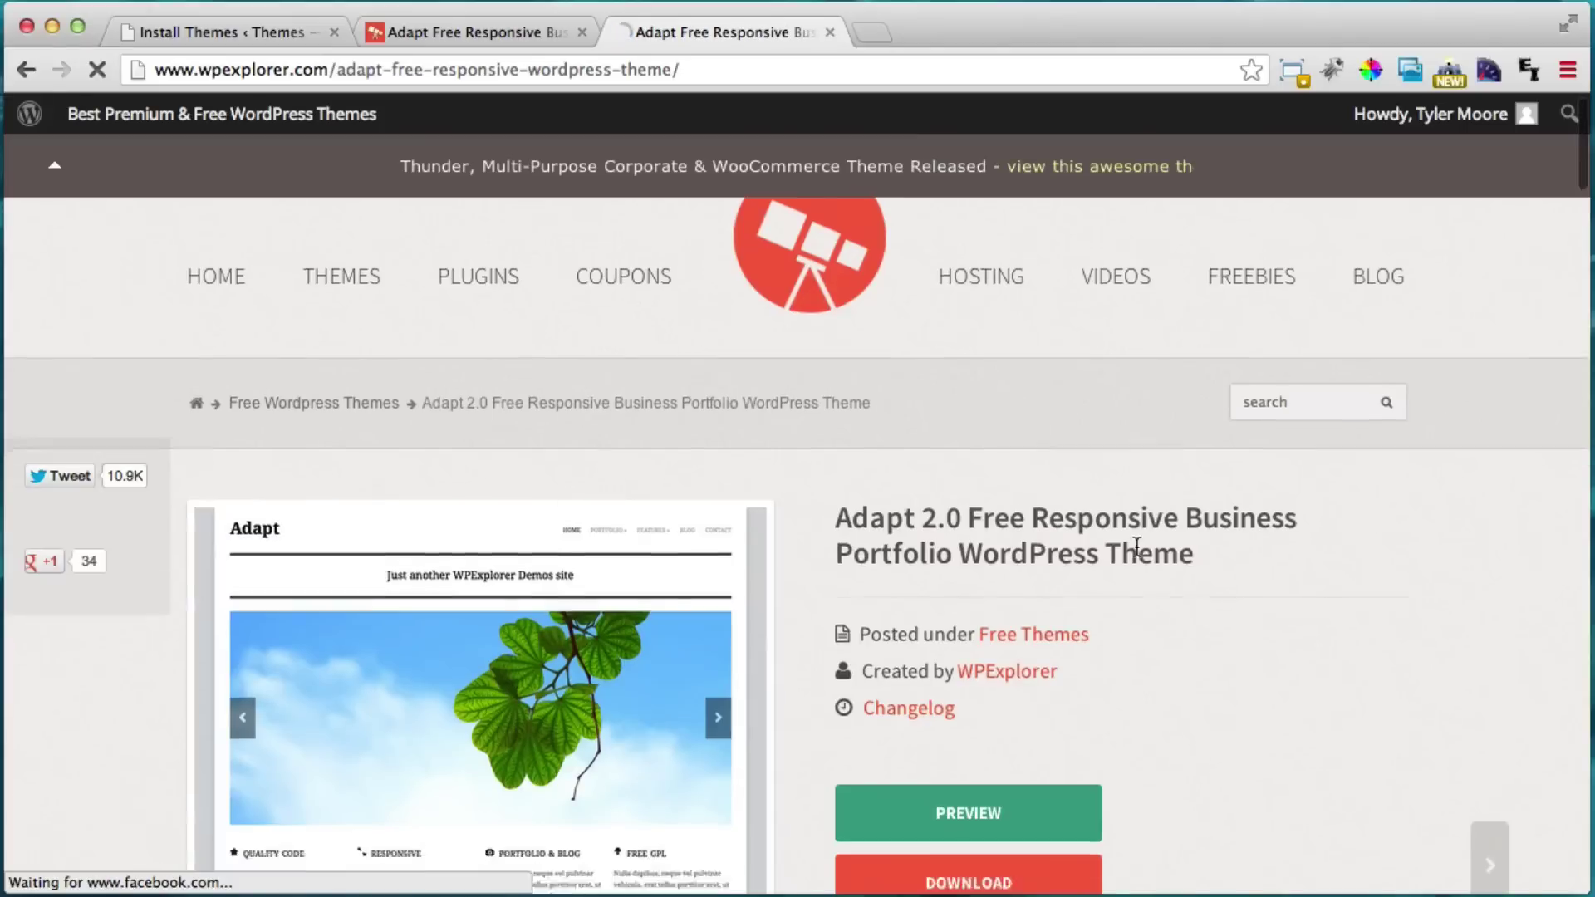
scroll(1137, 546, down, 3)
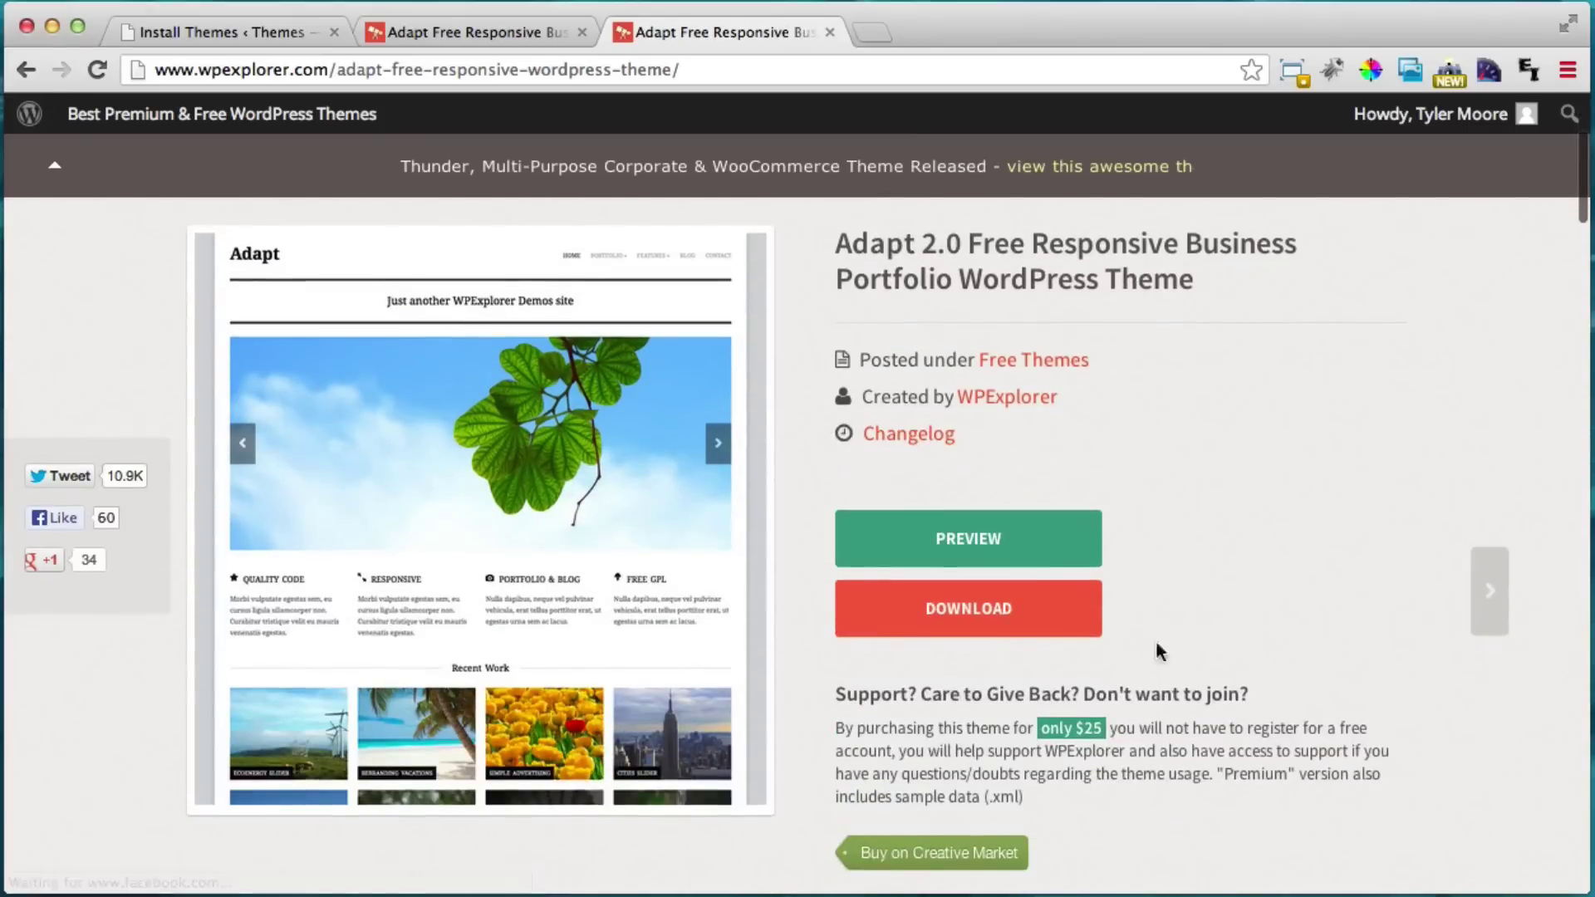
click(991, 619)
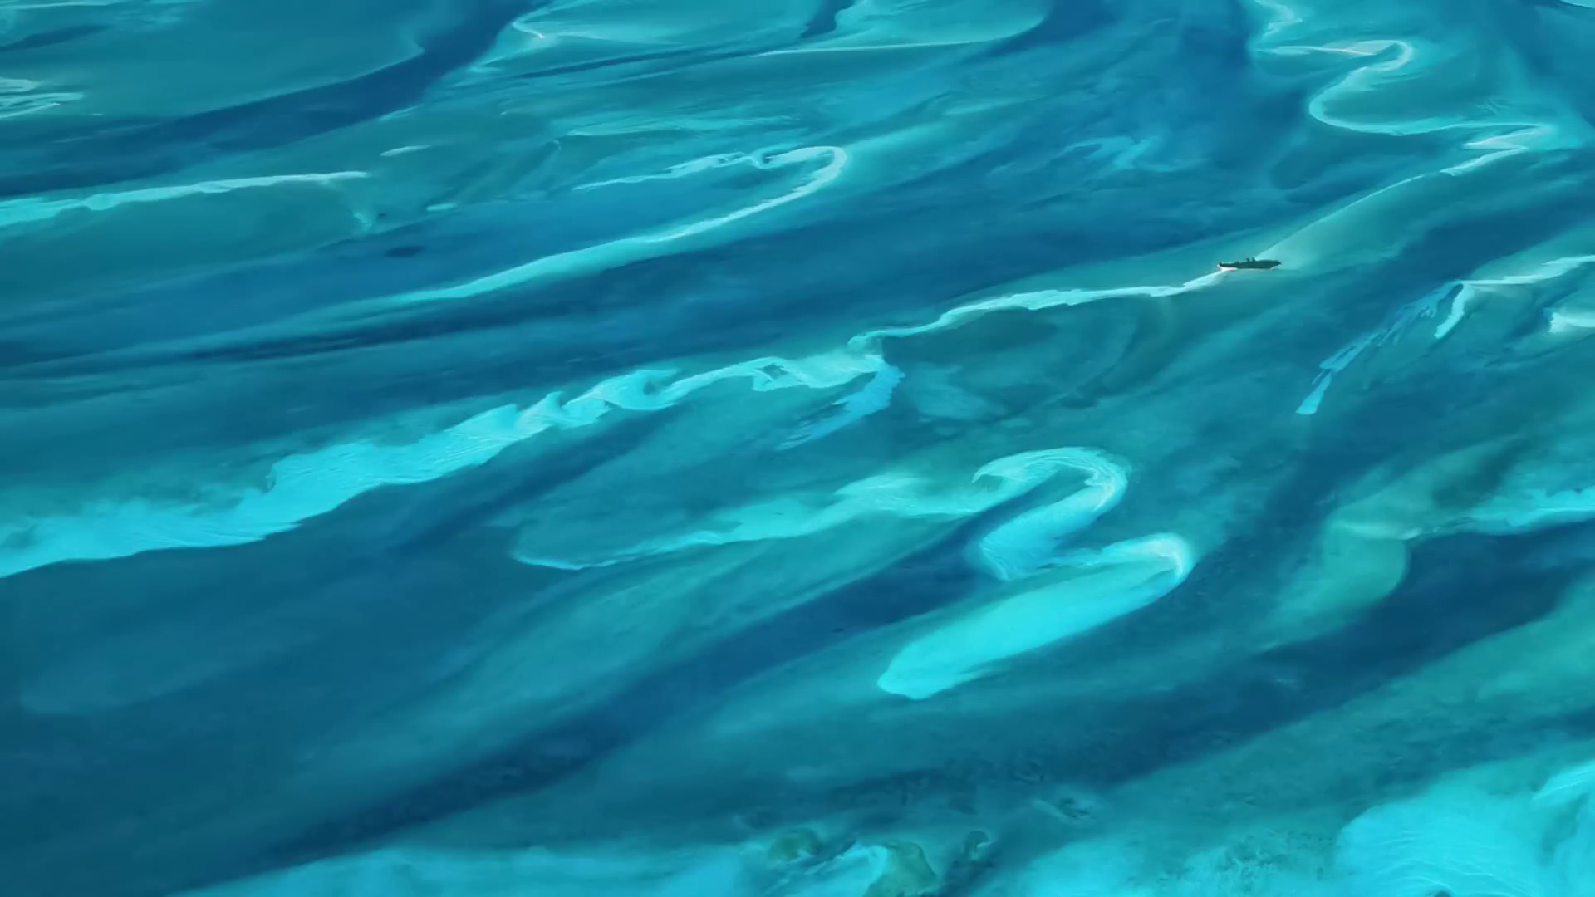
drag(548, 896, 525, 699)
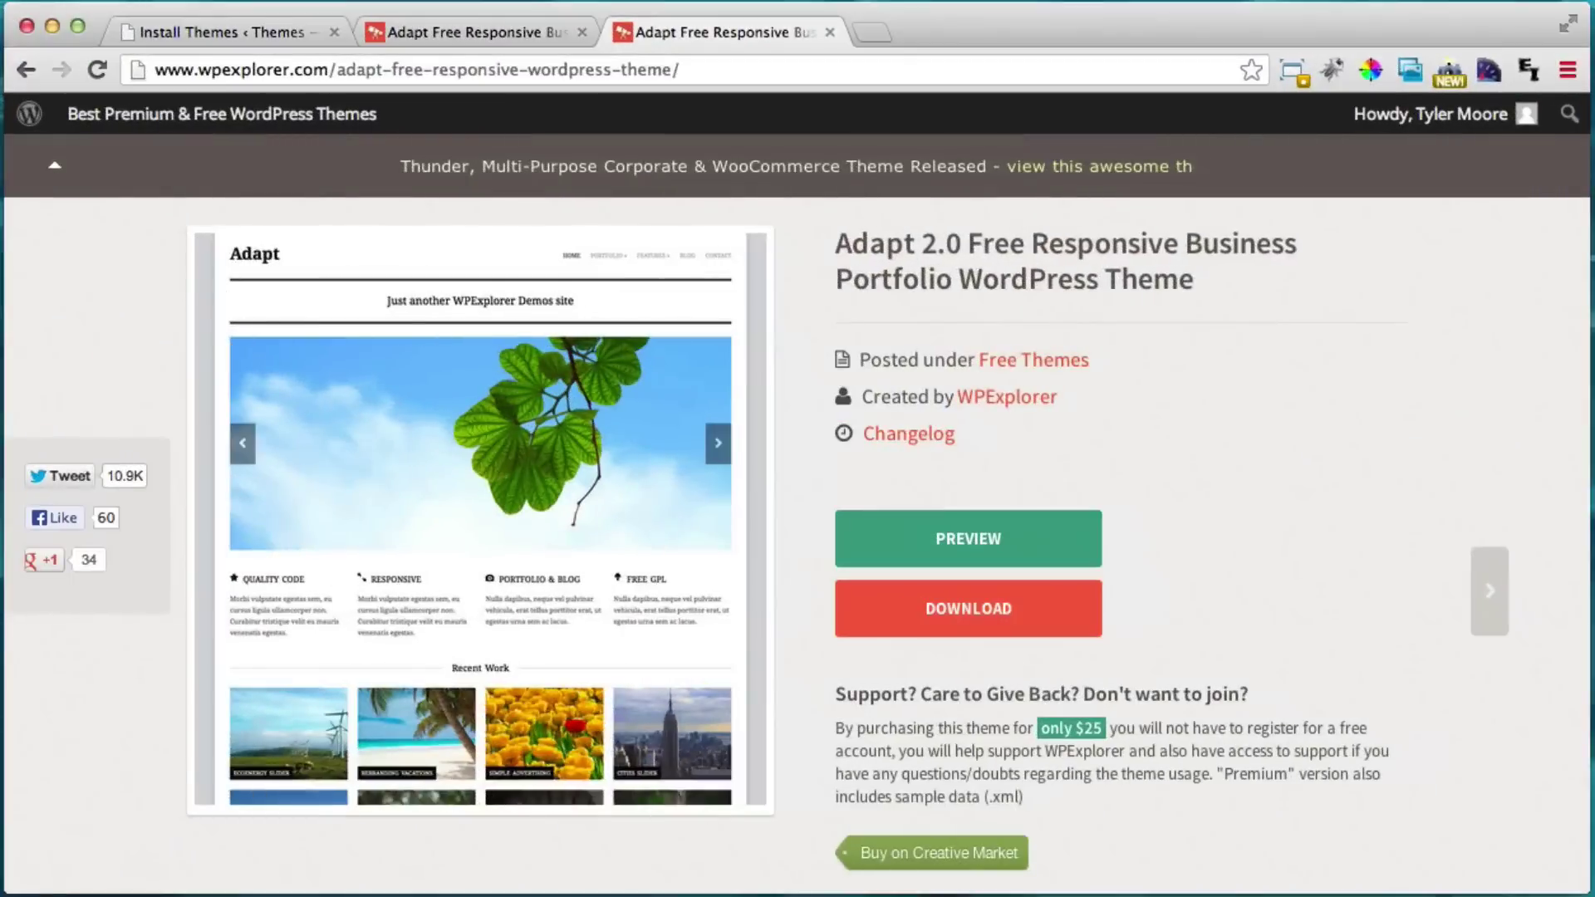
Open the theme Upload form under Appearance > Themes > Install Themes.
click(246, 32)
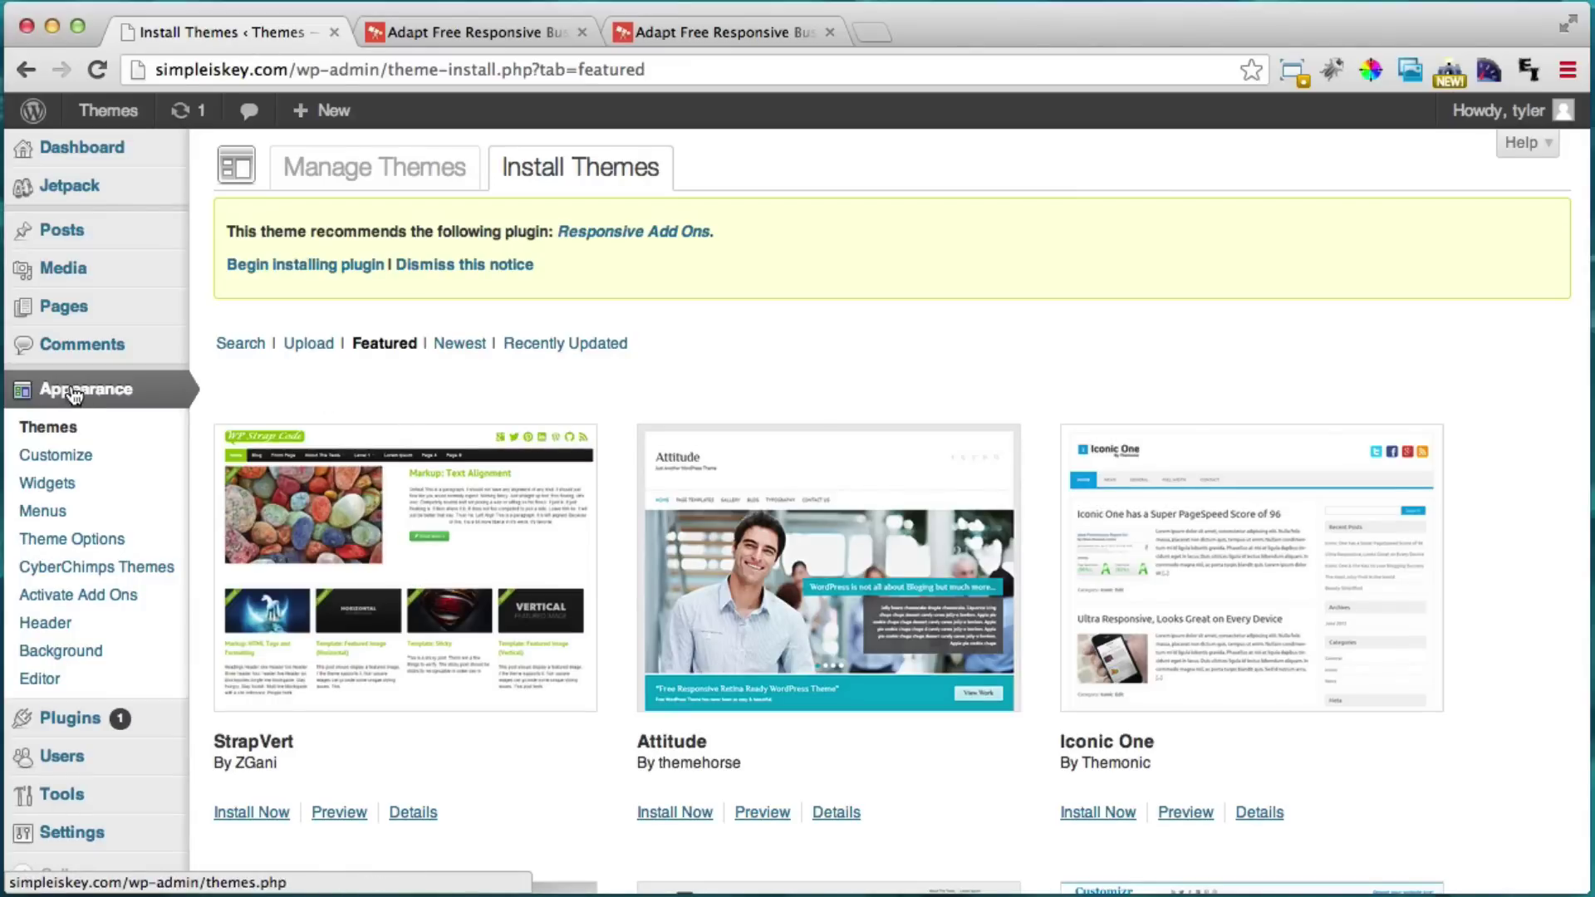
click(65, 431)
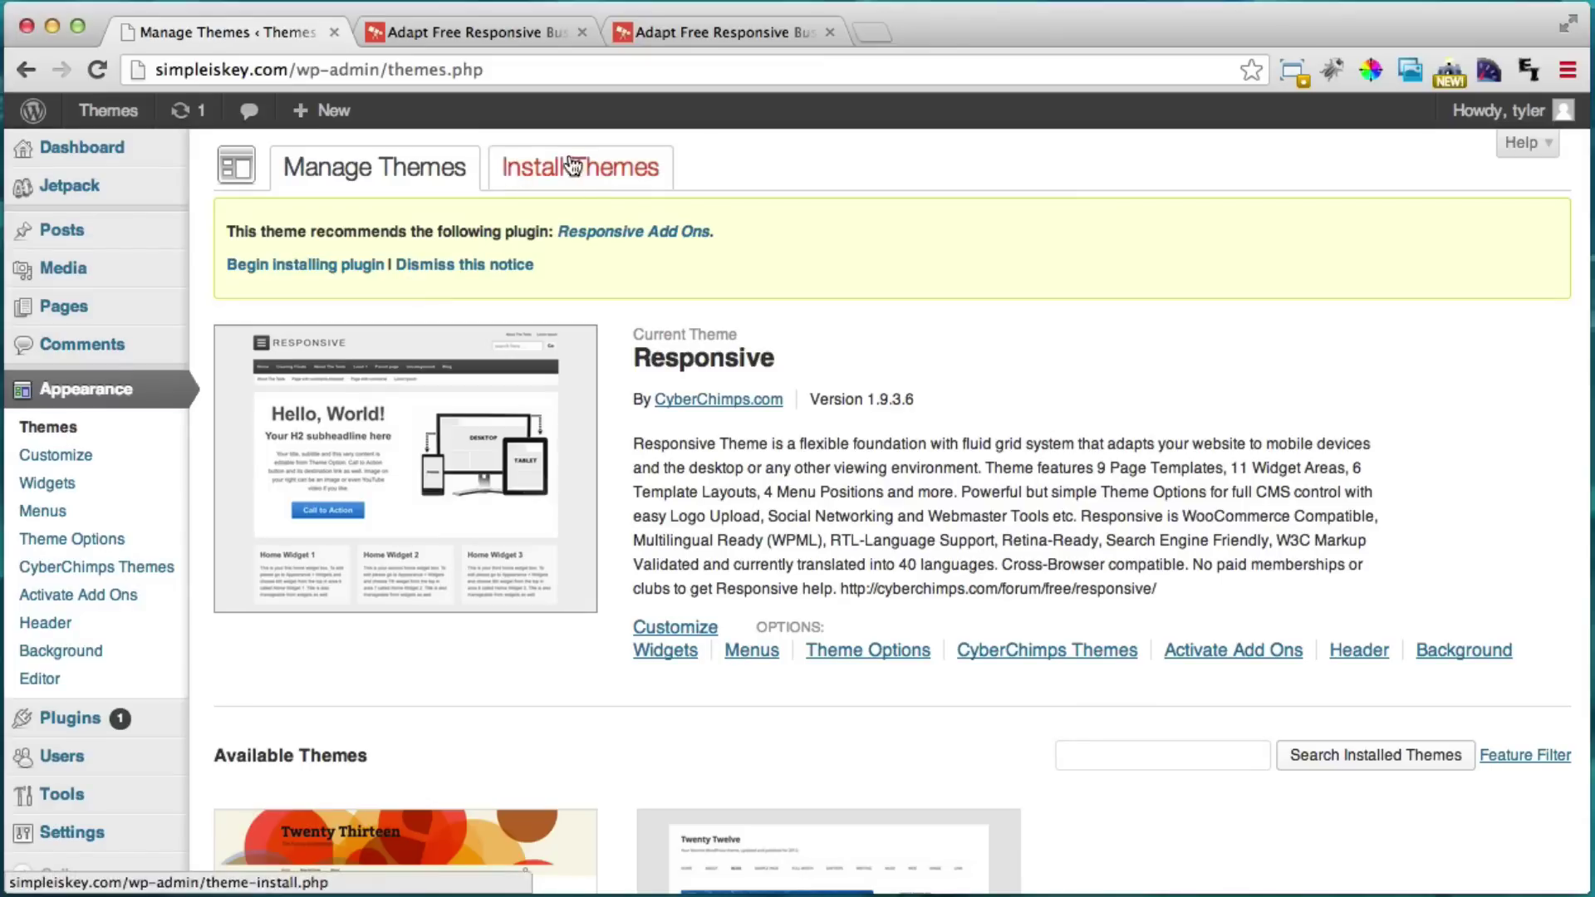
click(589, 176)
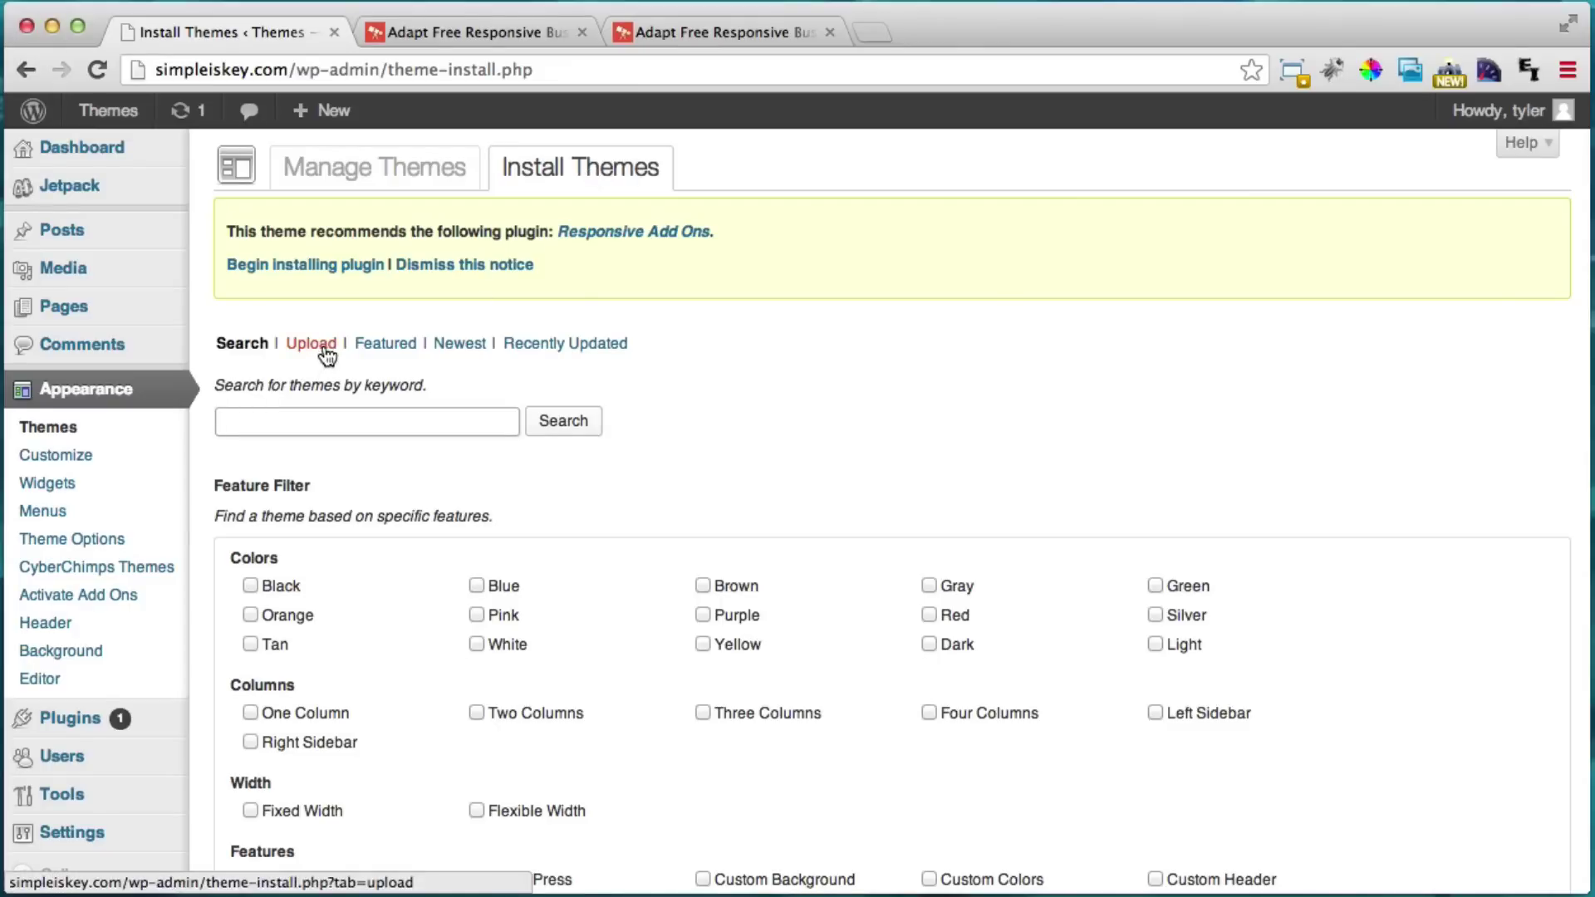
click(326, 352)
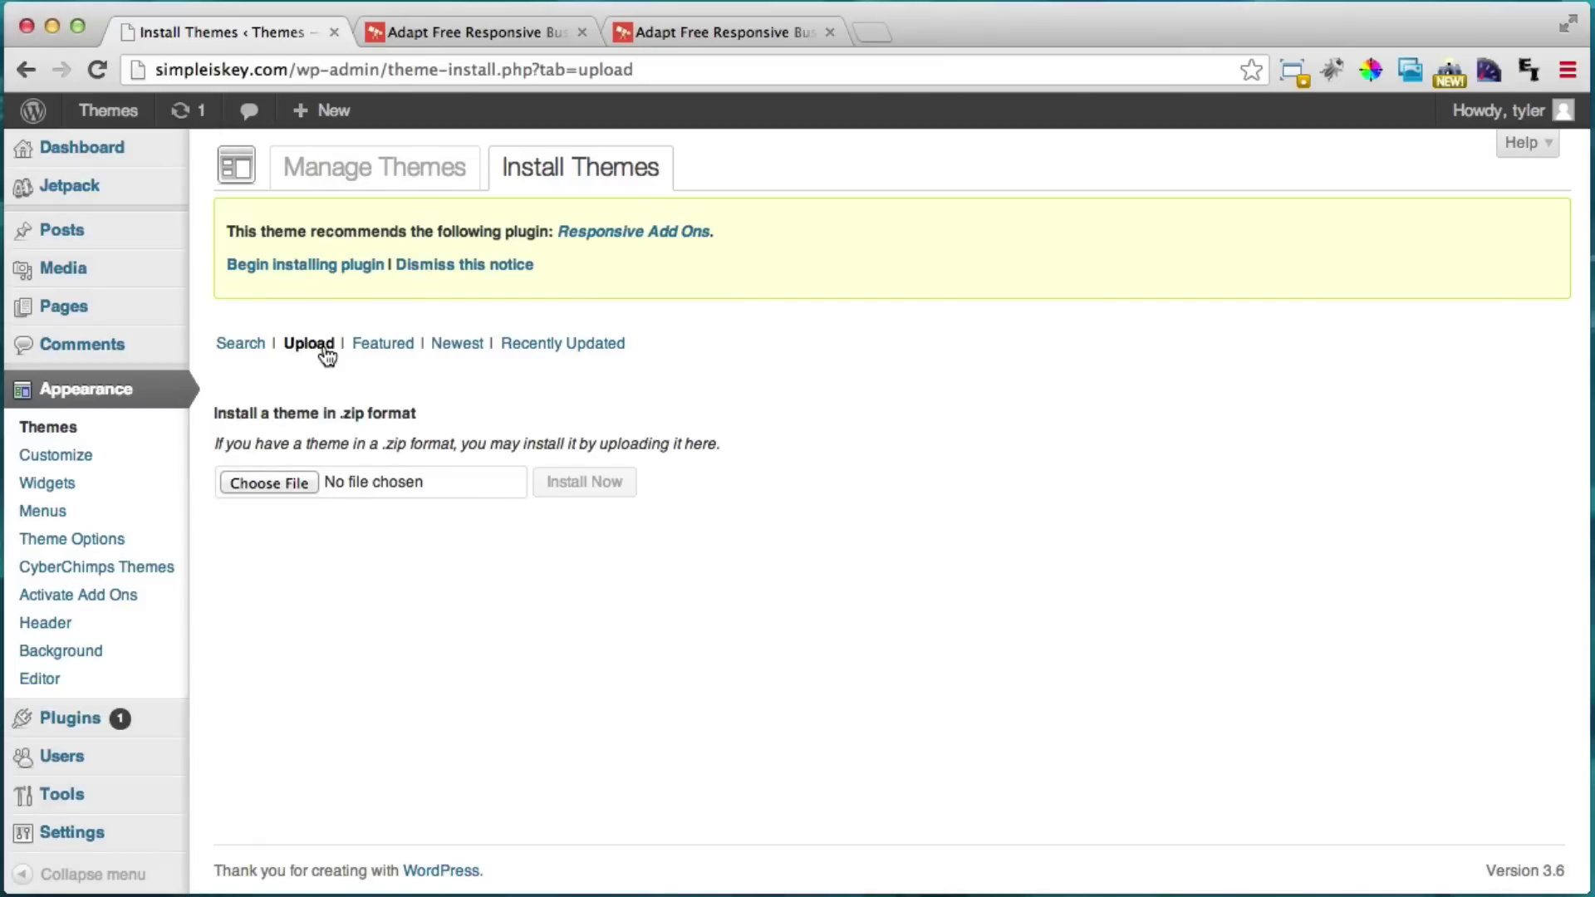
click(746, 27)
click(274, 33)
Choose wpex-adapt.zip and install it with Install Now.
click(291, 486)
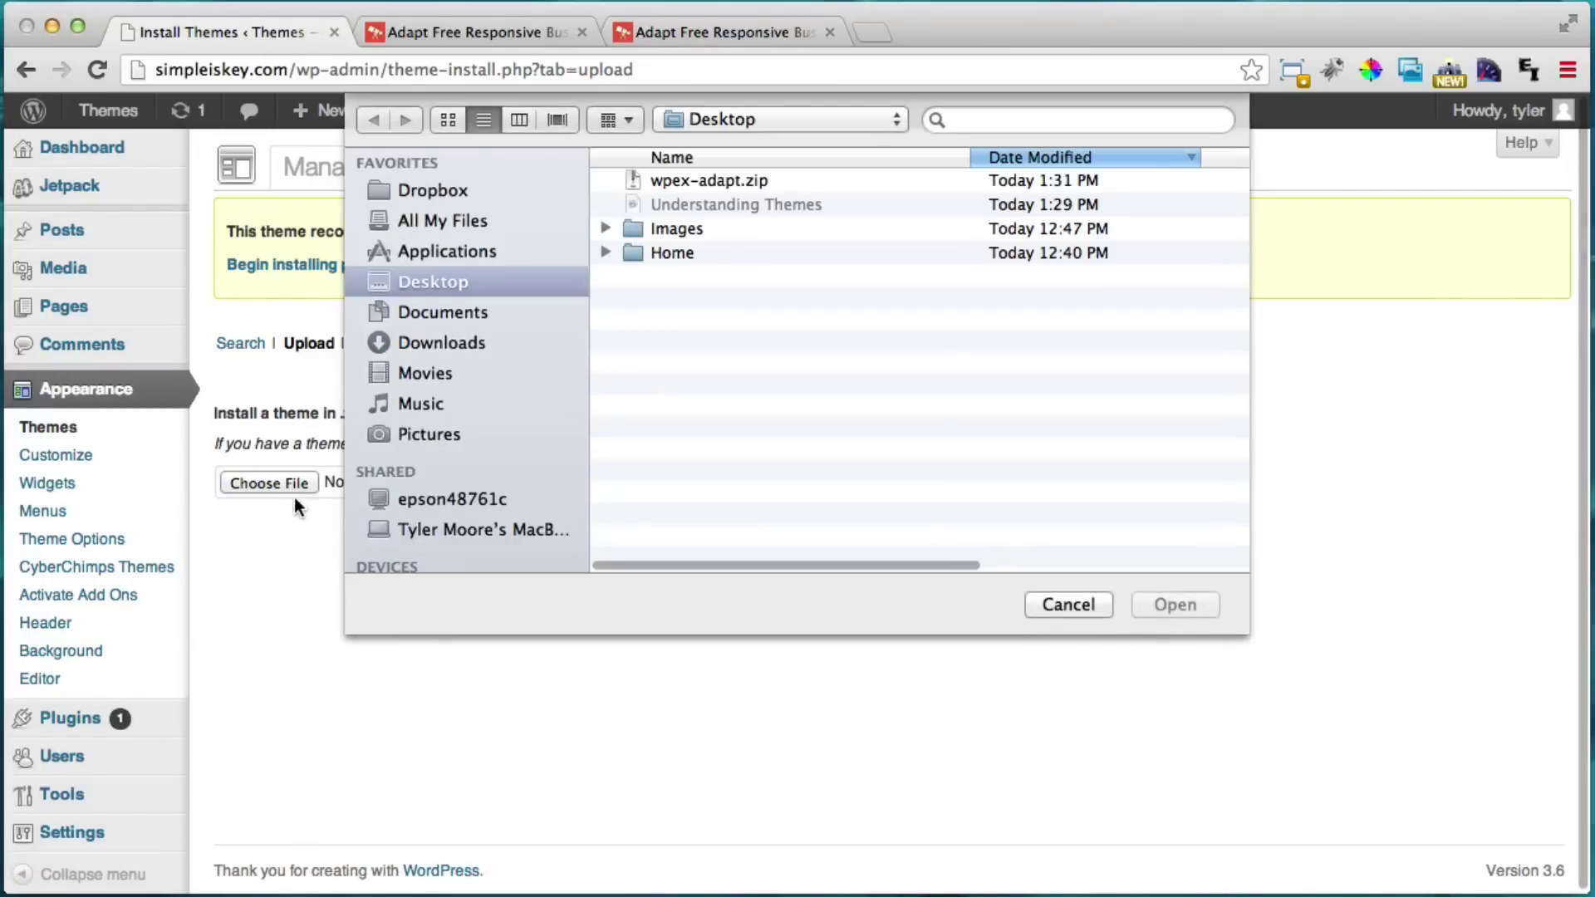
click(706, 177)
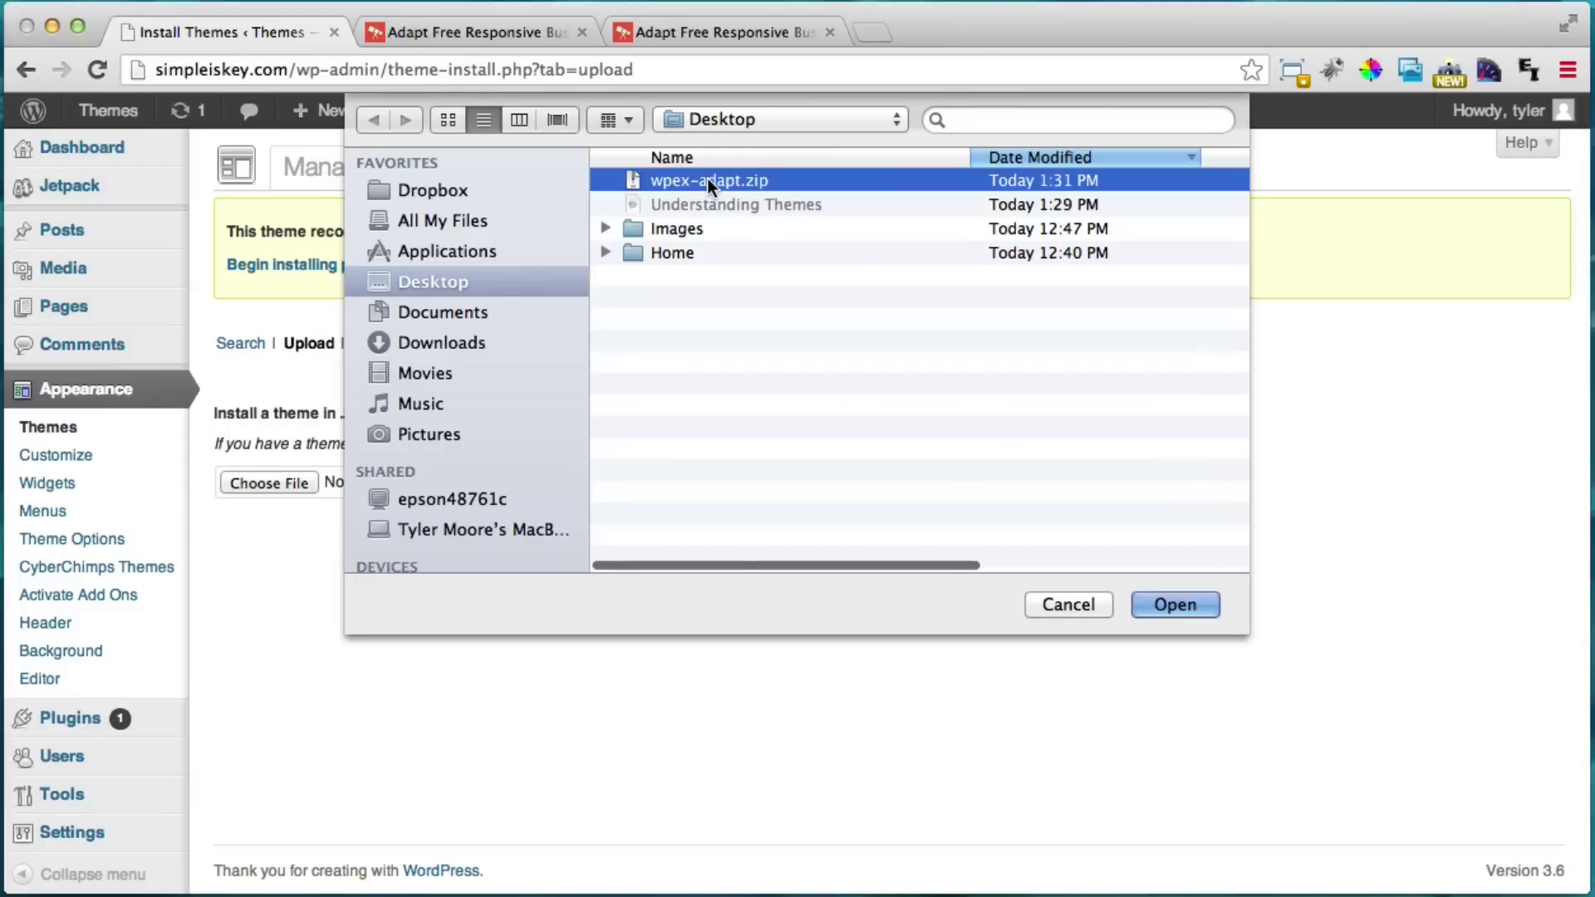
click(1180, 606)
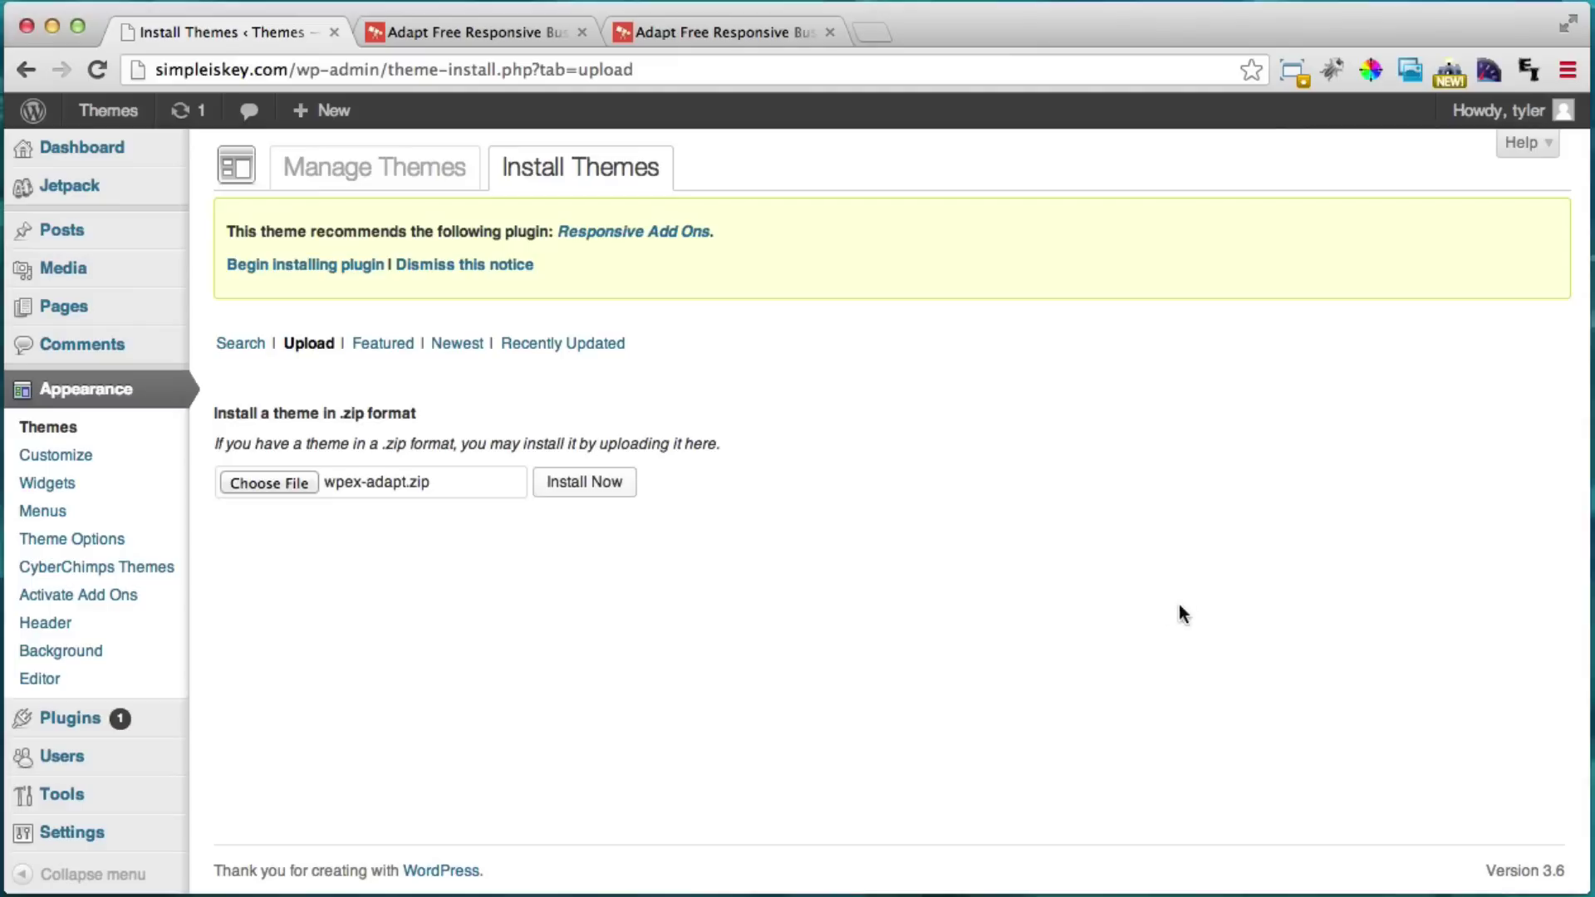
click(602, 489)
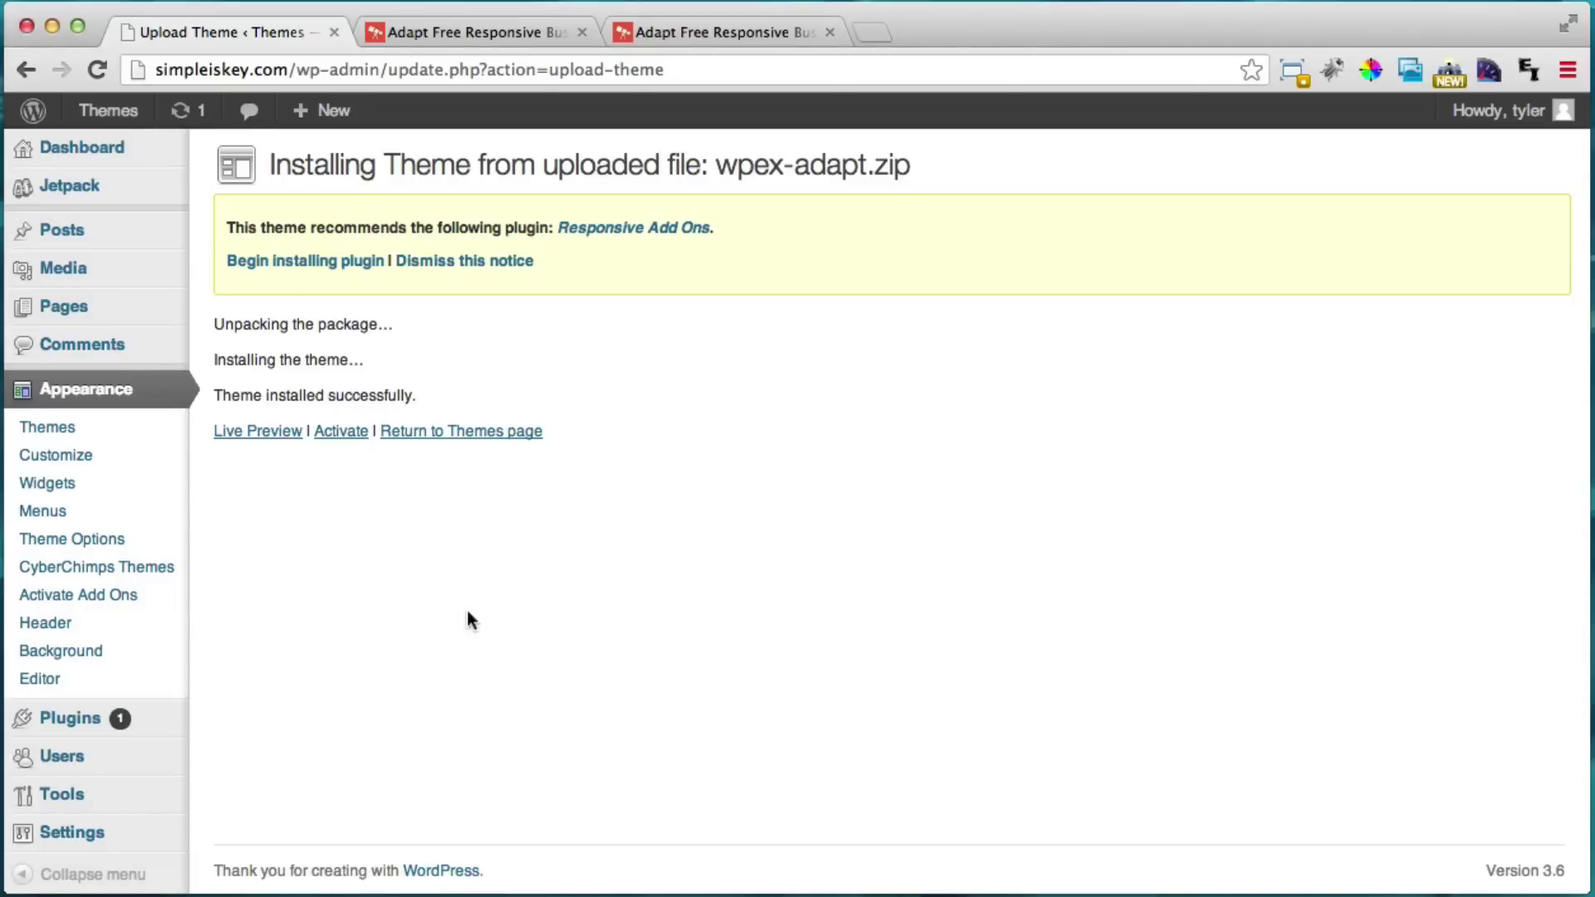
Activate Adapt 2.01 and view the live front page via Visit Site in a new tab.
click(342, 434)
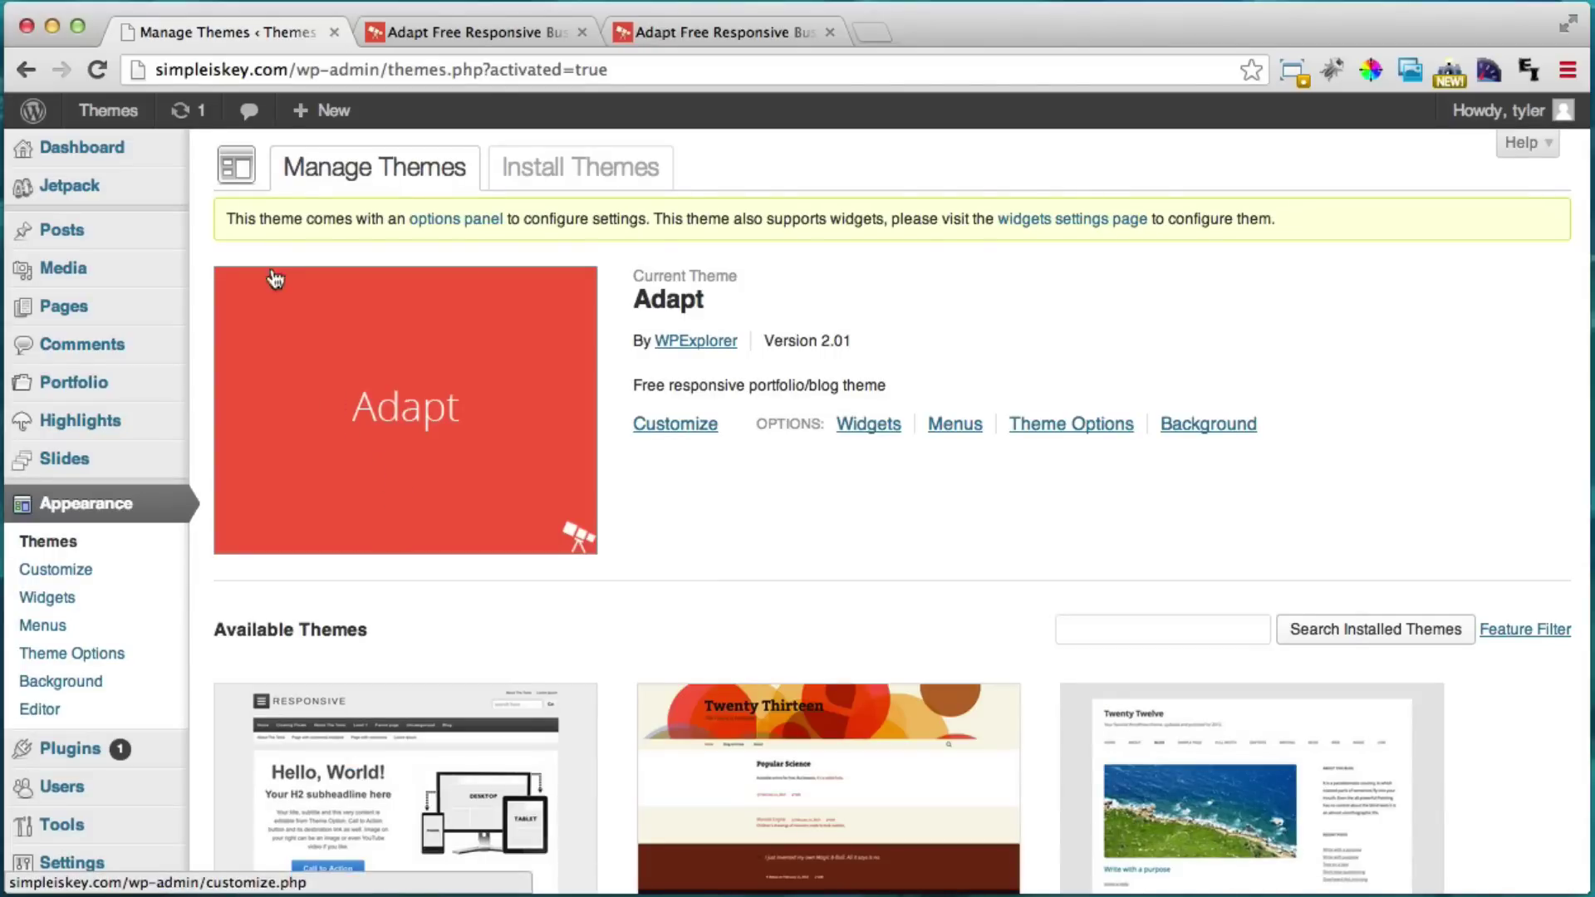
mouse_move(98, 124)
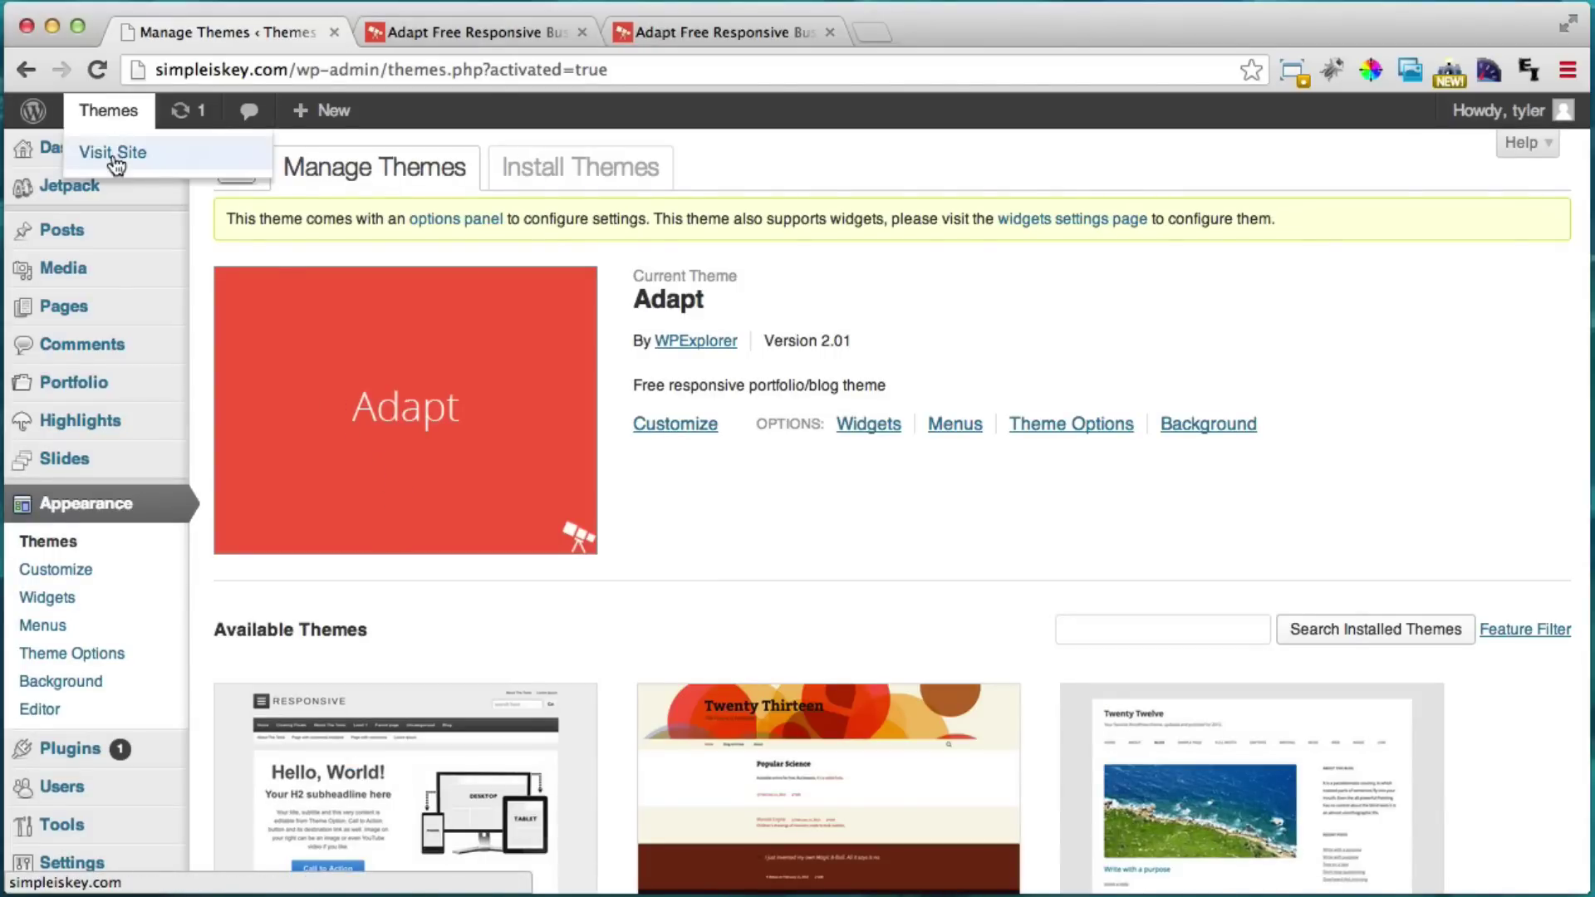
super+click(116, 163)
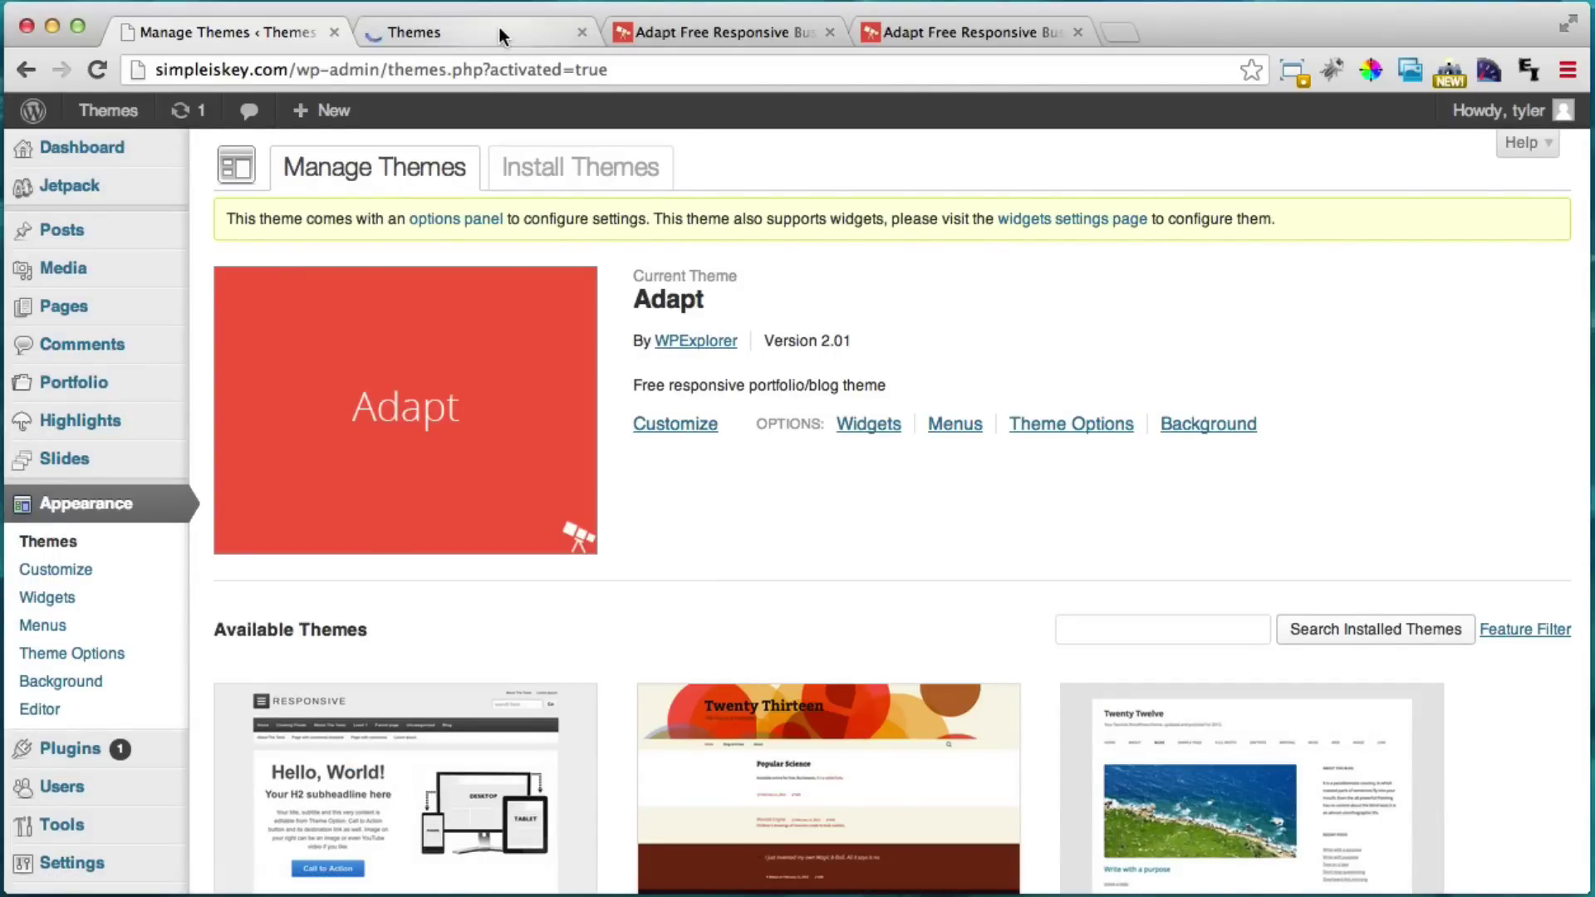
click(499, 29)
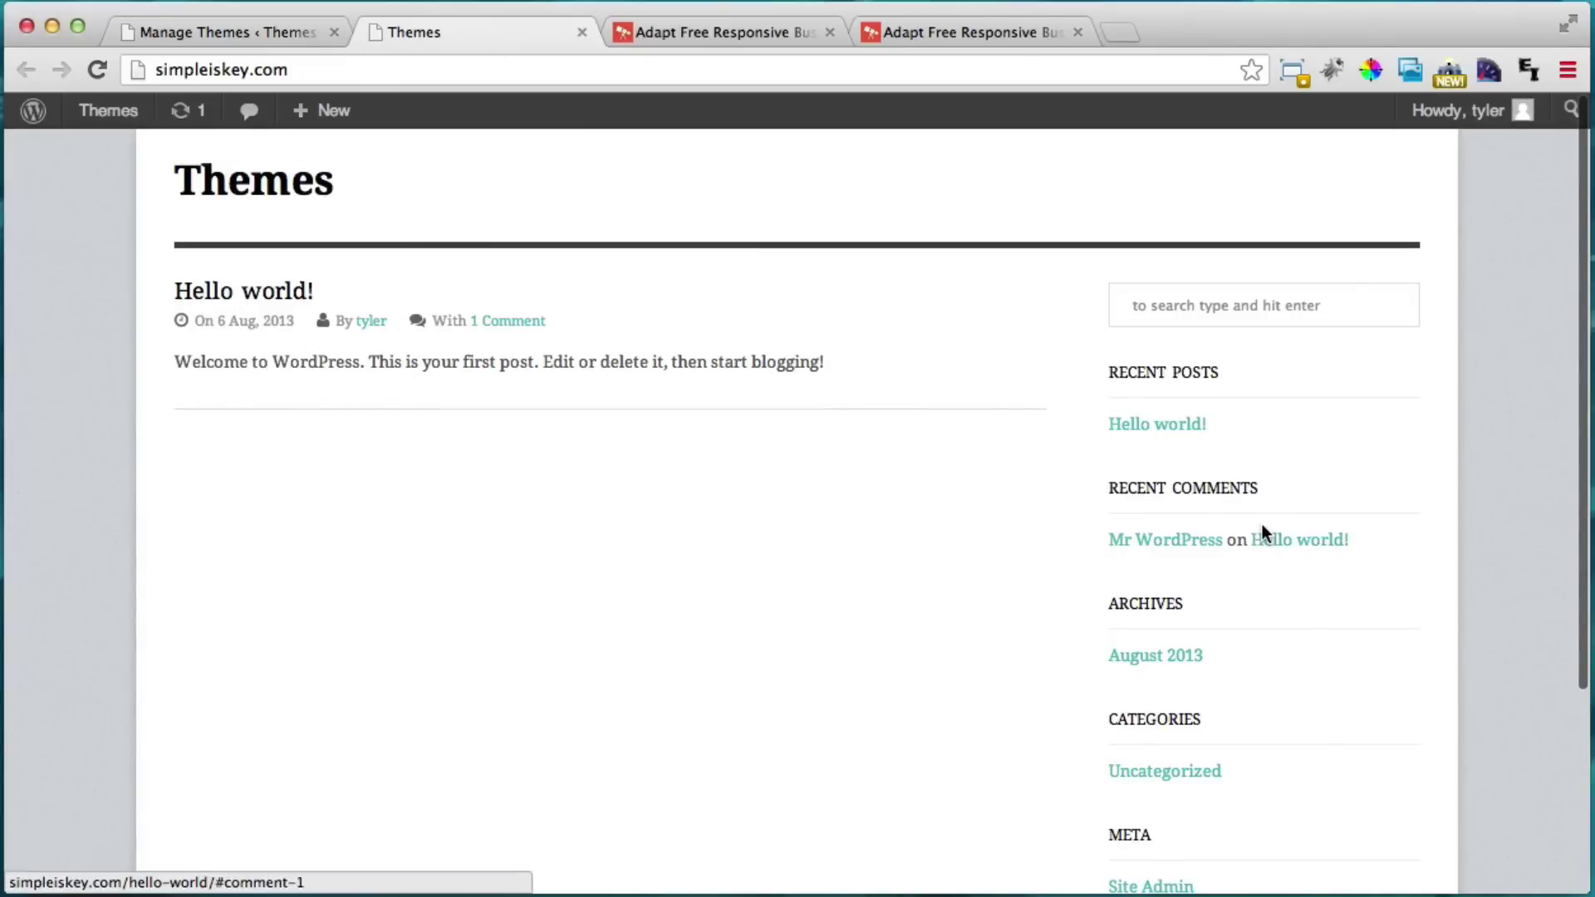
scroll(1263, 527, down, 4)
scroll(1263, 525, up, 4)
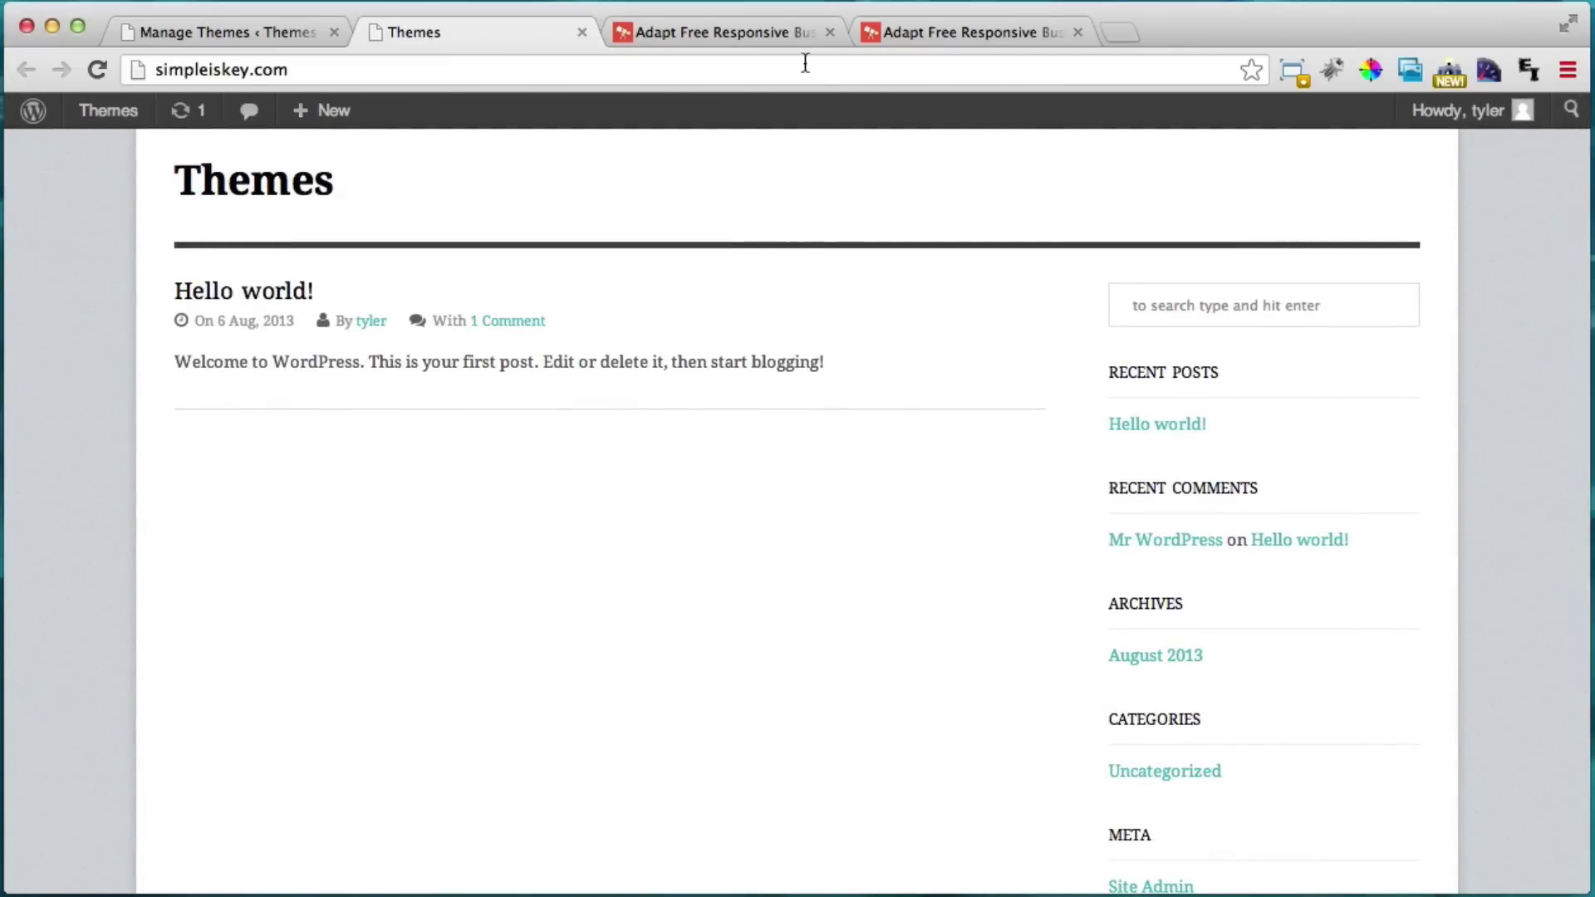
Compare the live site against wpexplorer's Adapt demo three times, ending on Manage Themes showing Adapt 2.01.
click(814, 33)
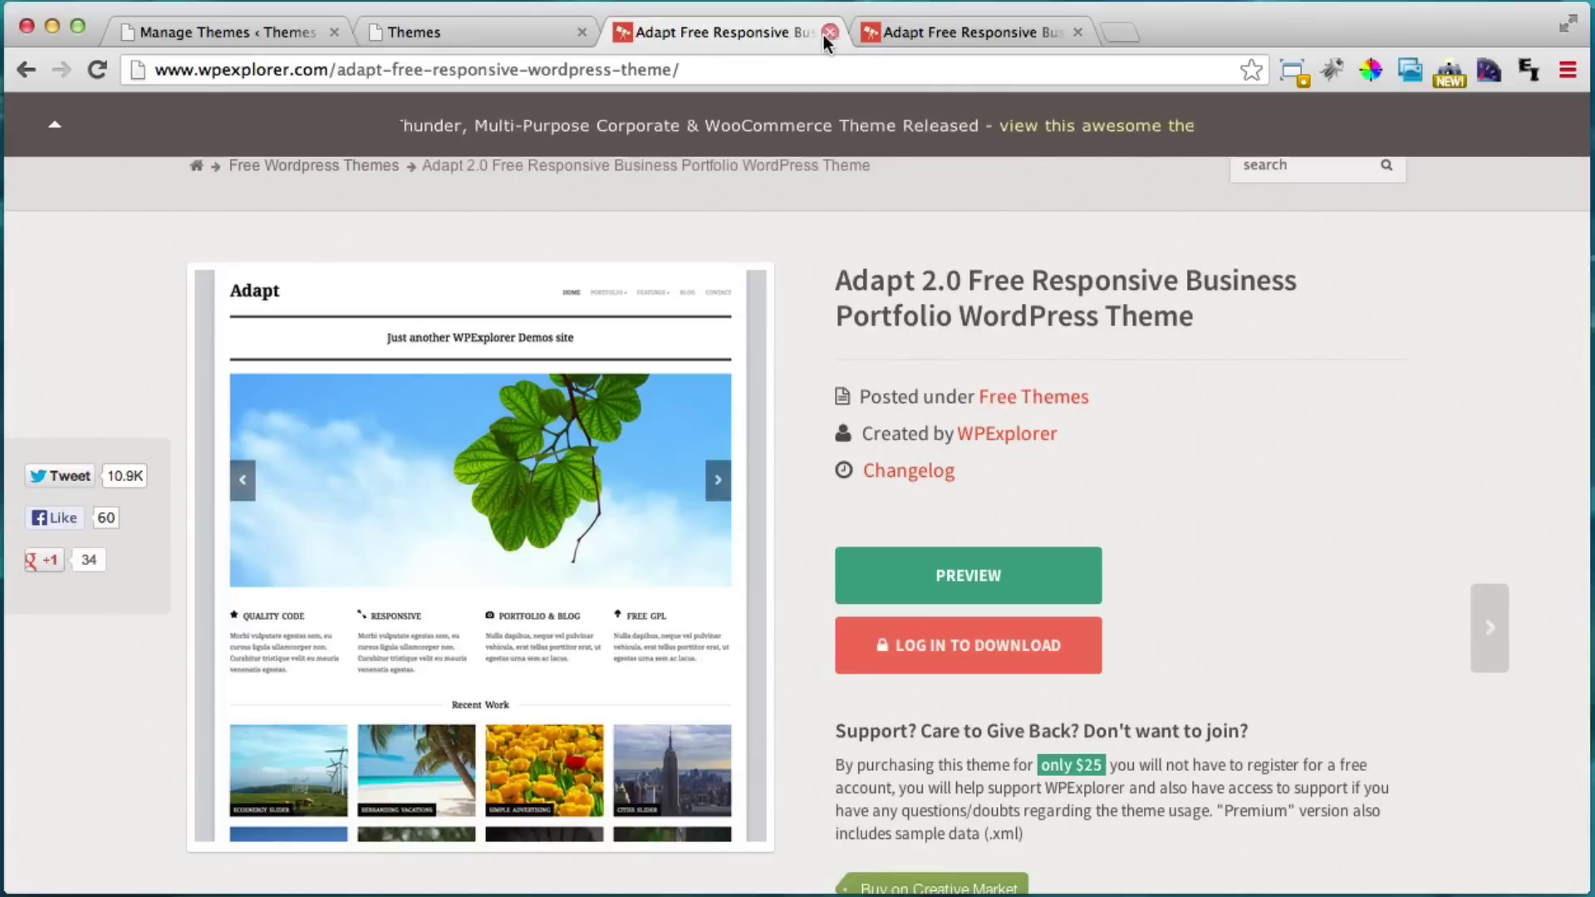
click(447, 33)
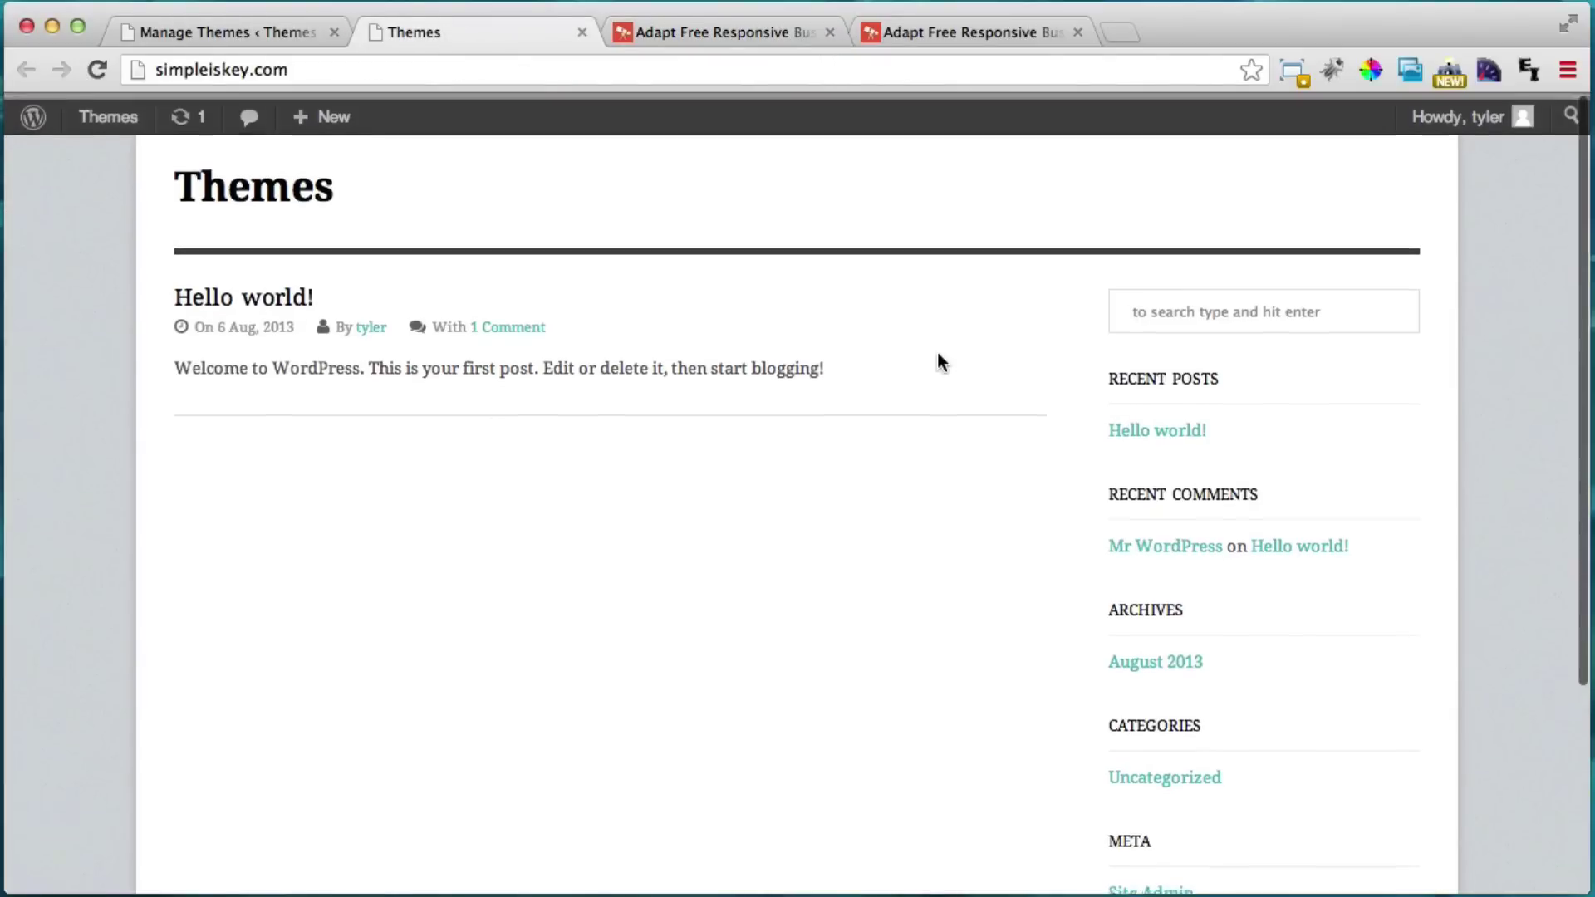
click(724, 30)
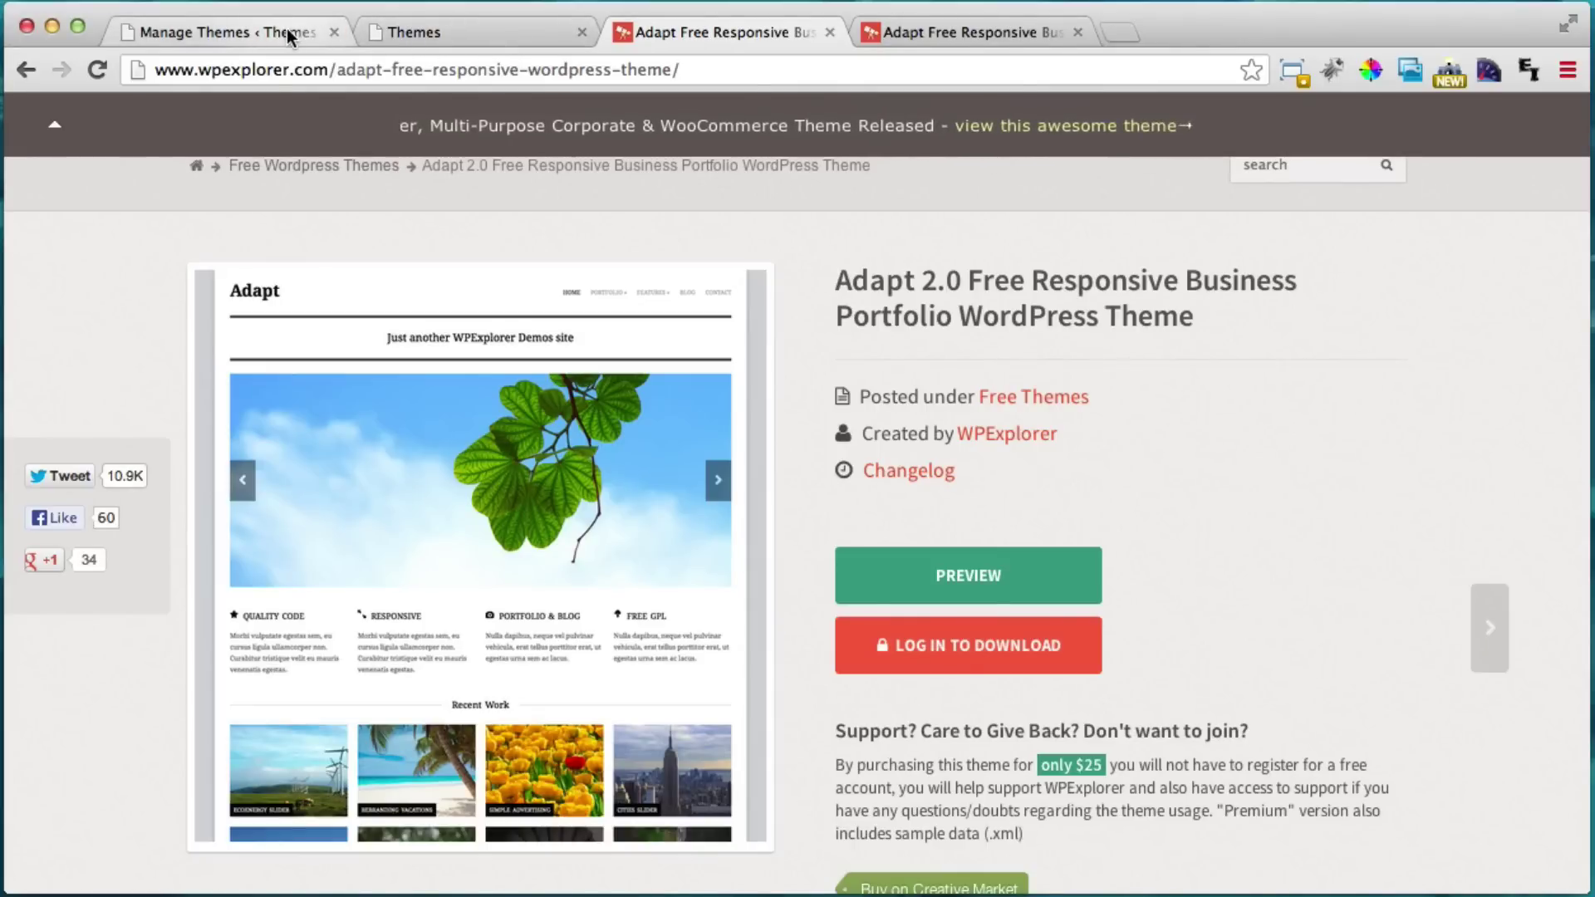
click(445, 34)
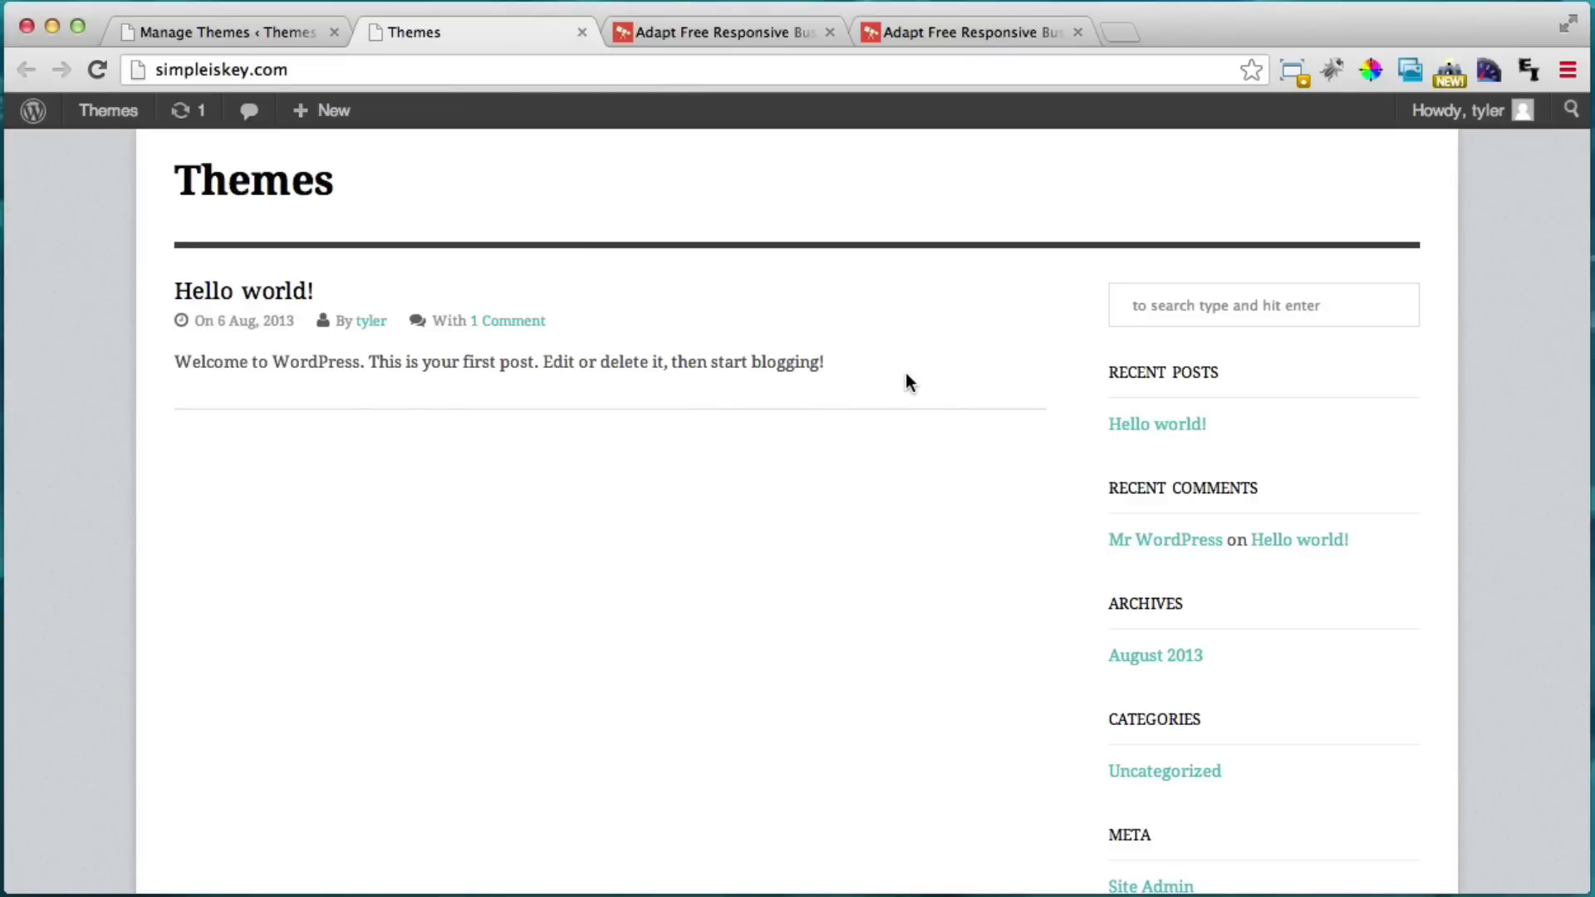
click(725, 38)
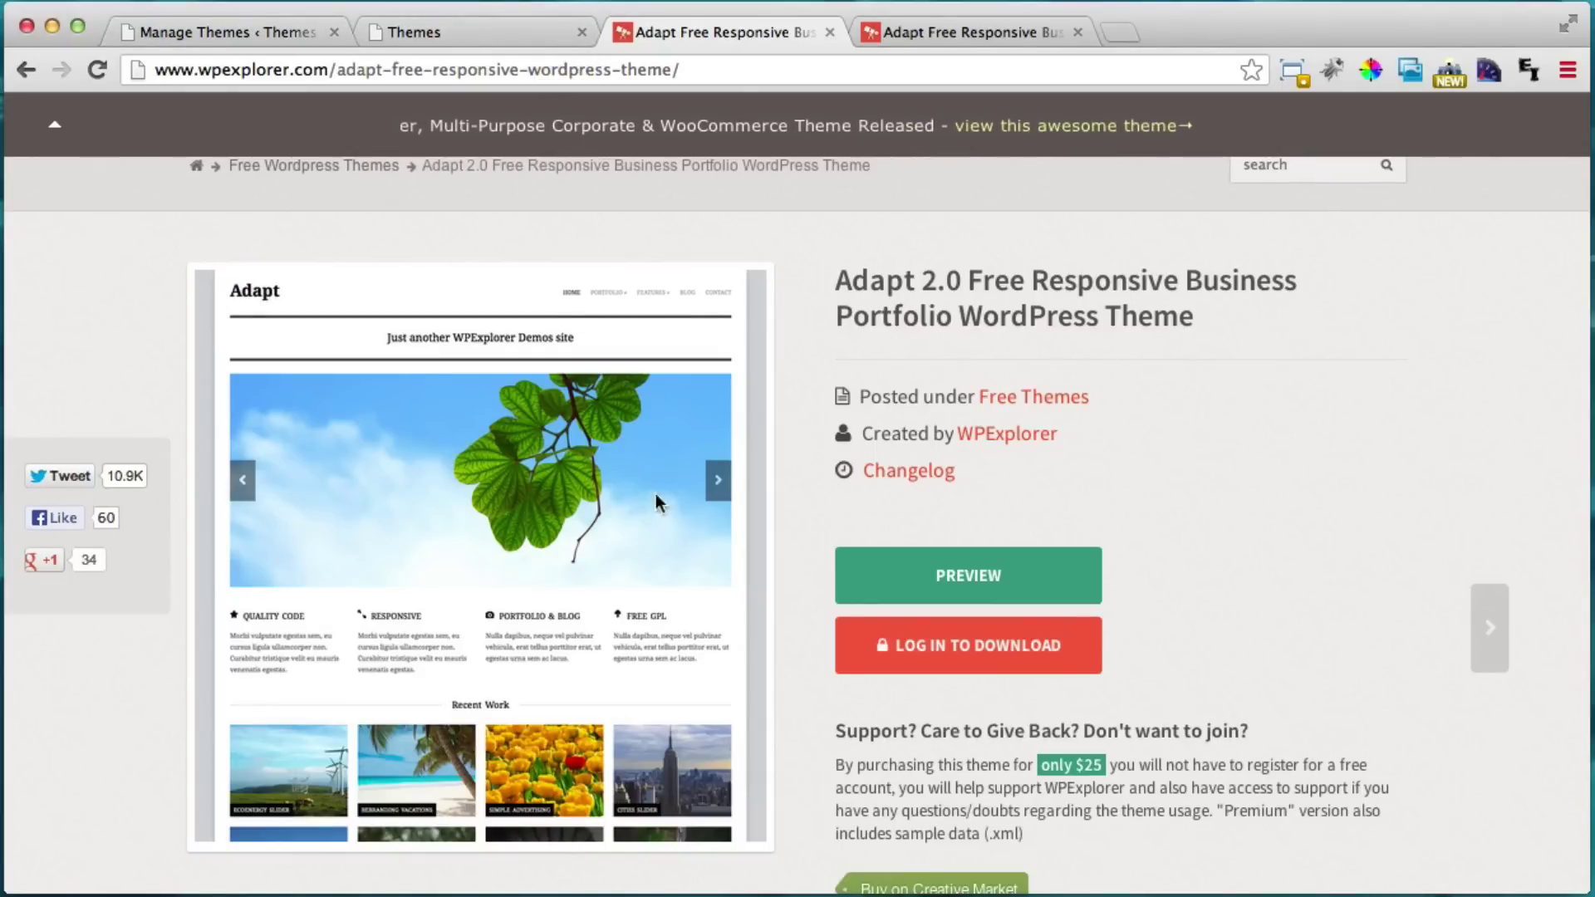
click(437, 32)
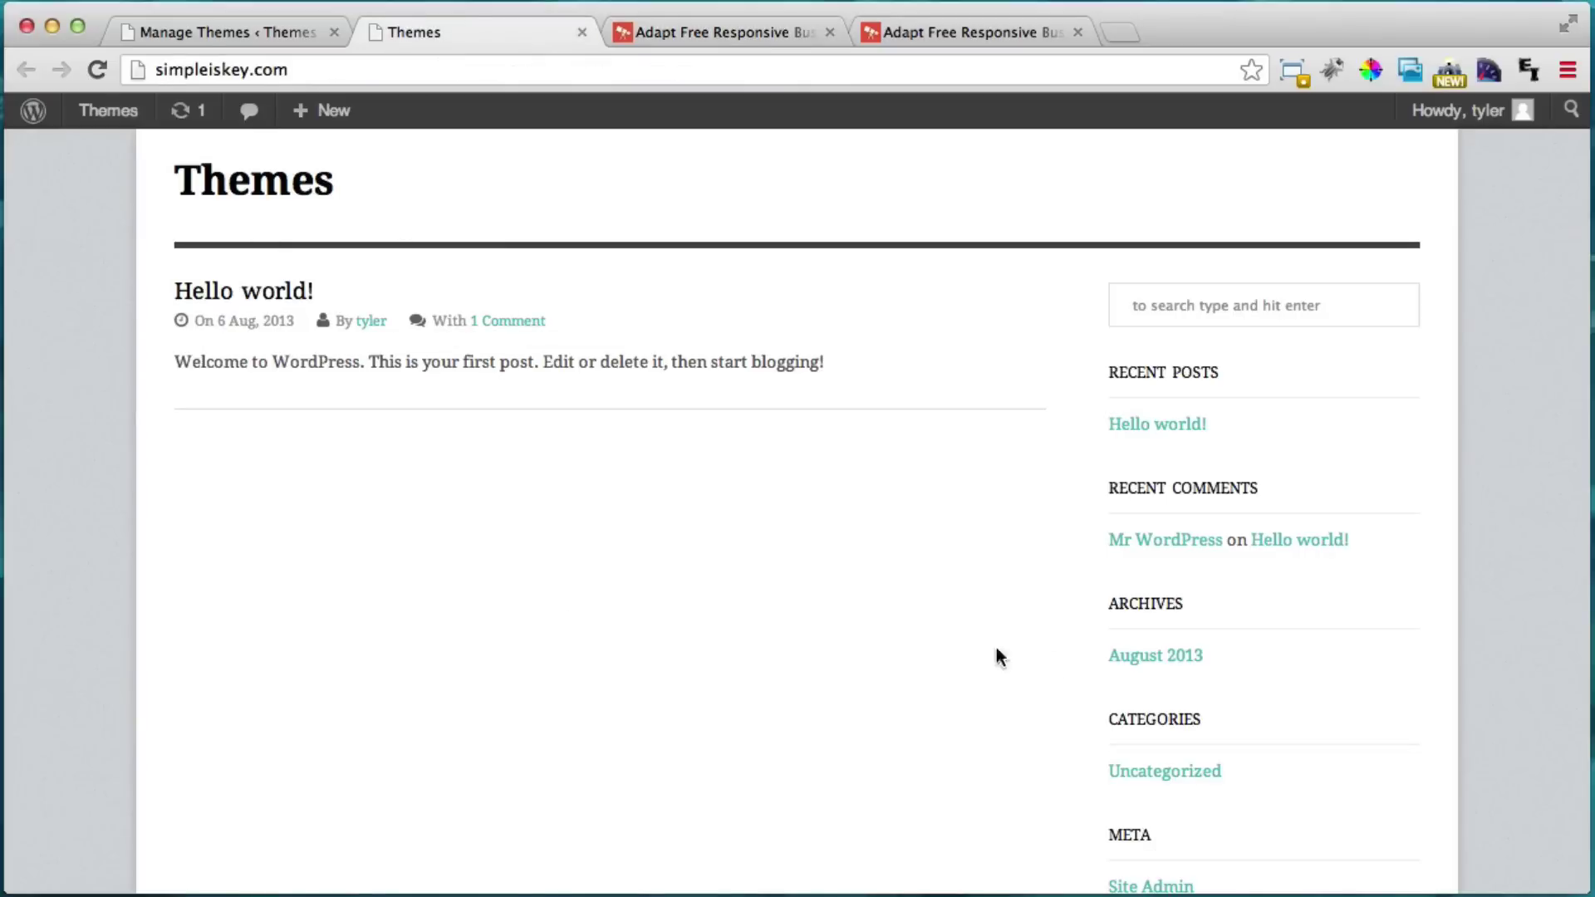
click(248, 32)
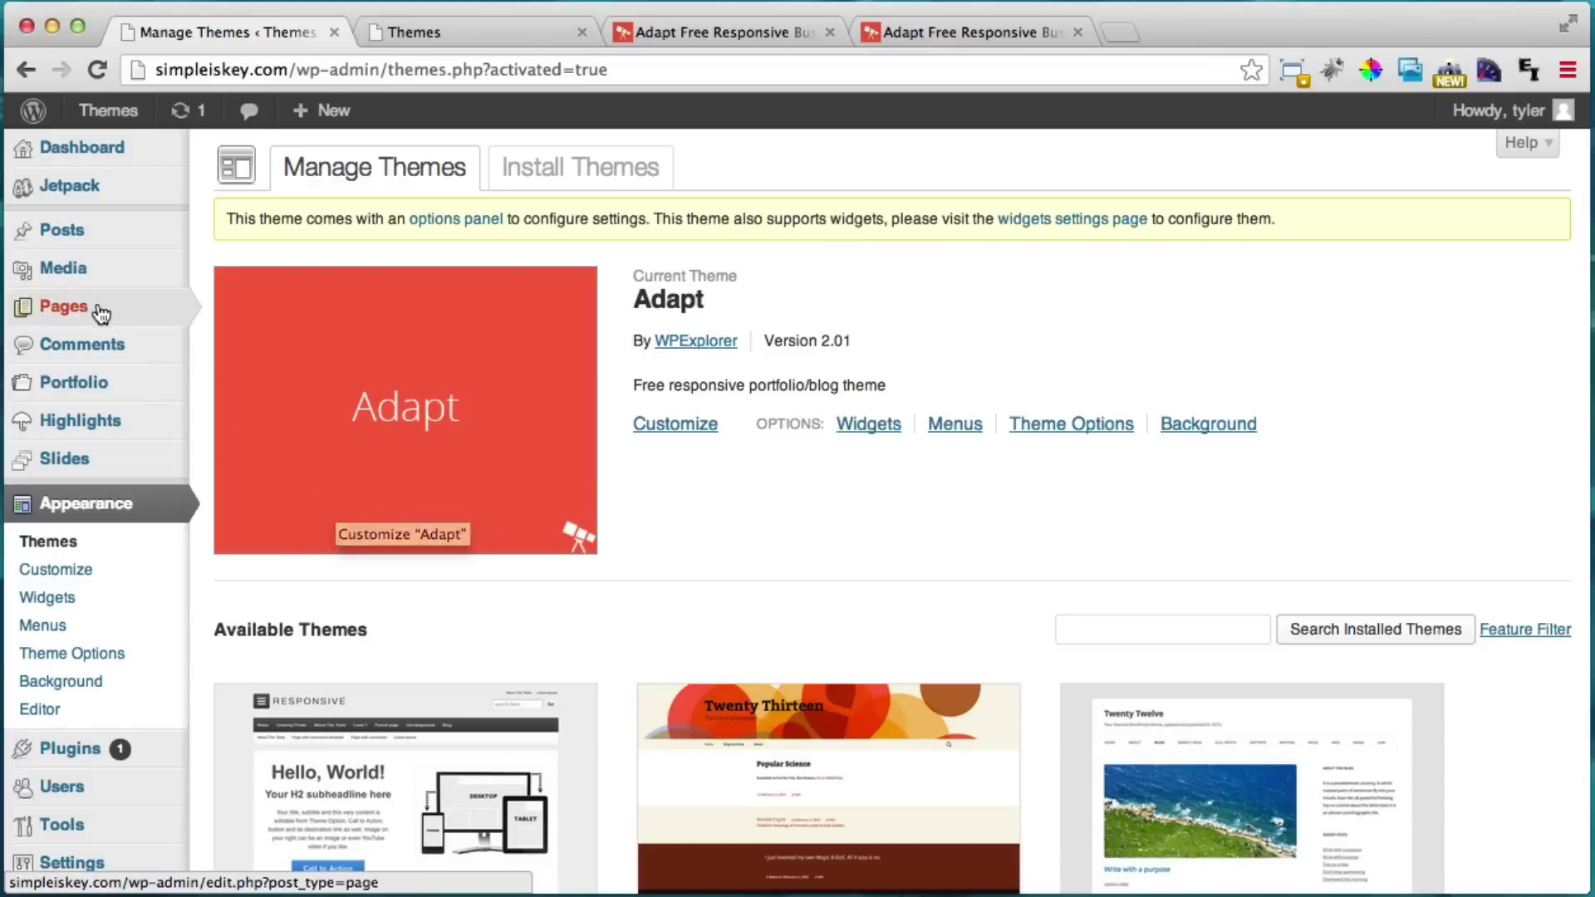
mouse_move(128, 316)
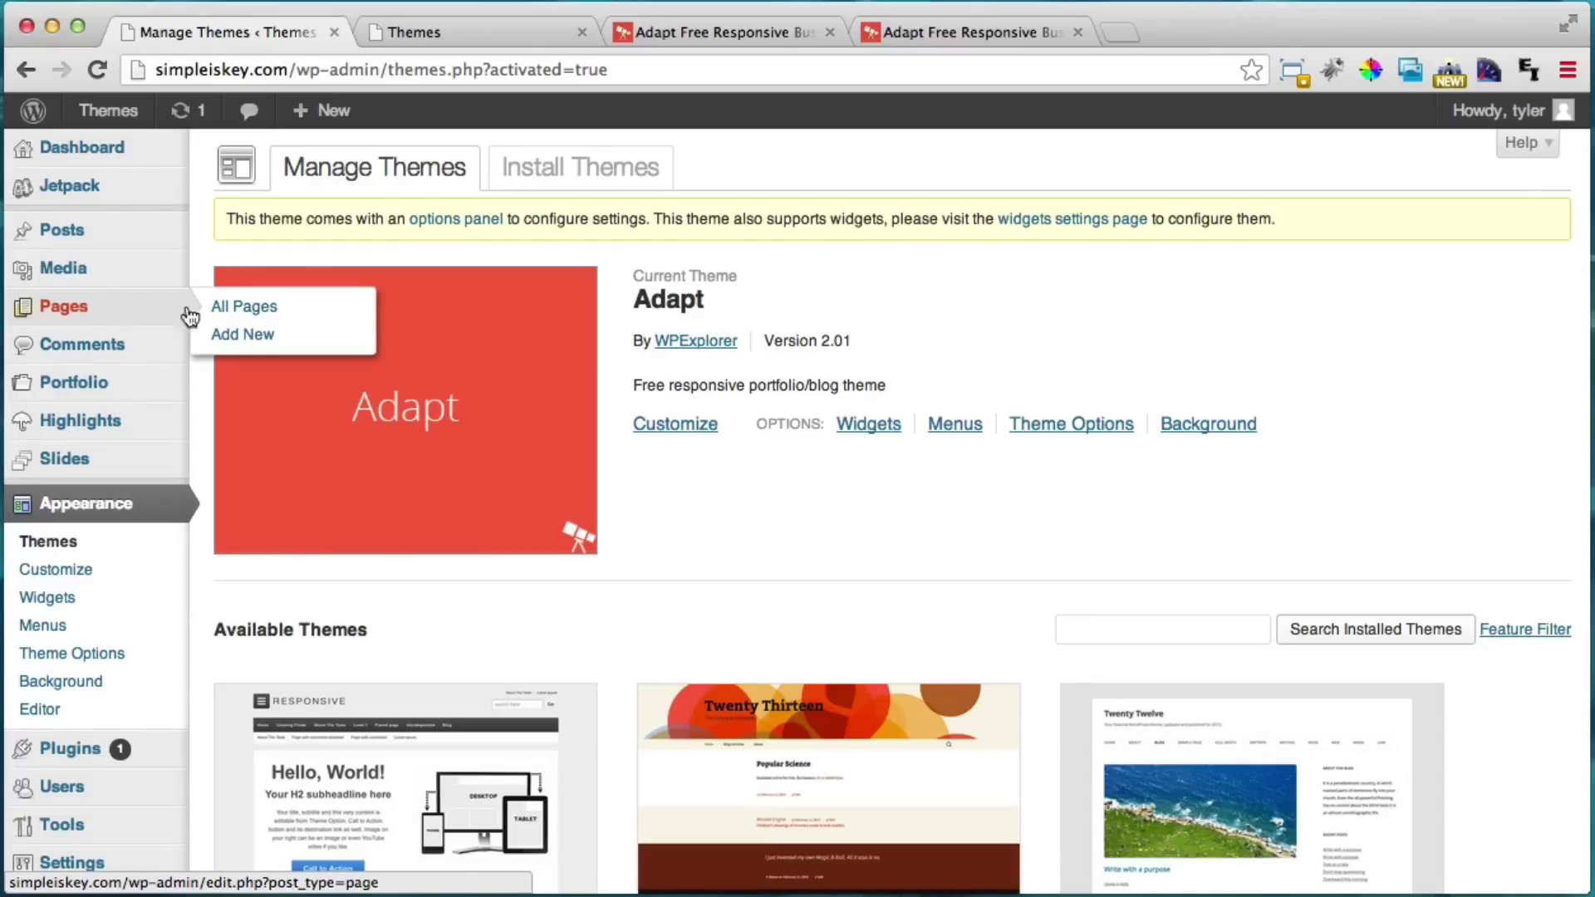
Start a new page titled 'Home' so a draft saves.
click(288, 344)
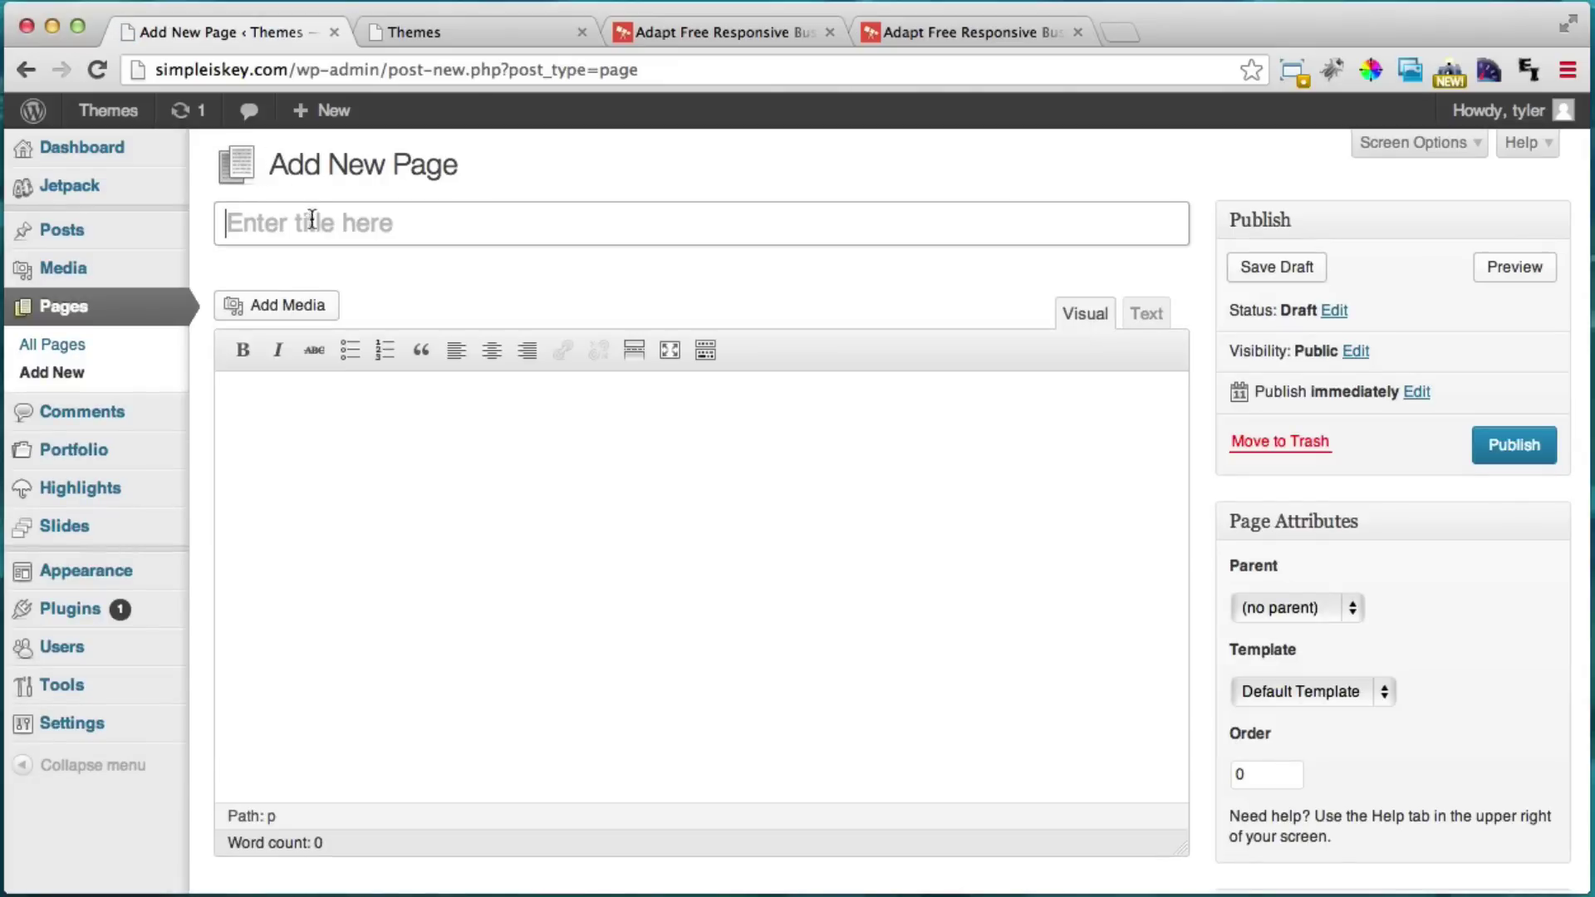
click(299, 222)
text(Home)
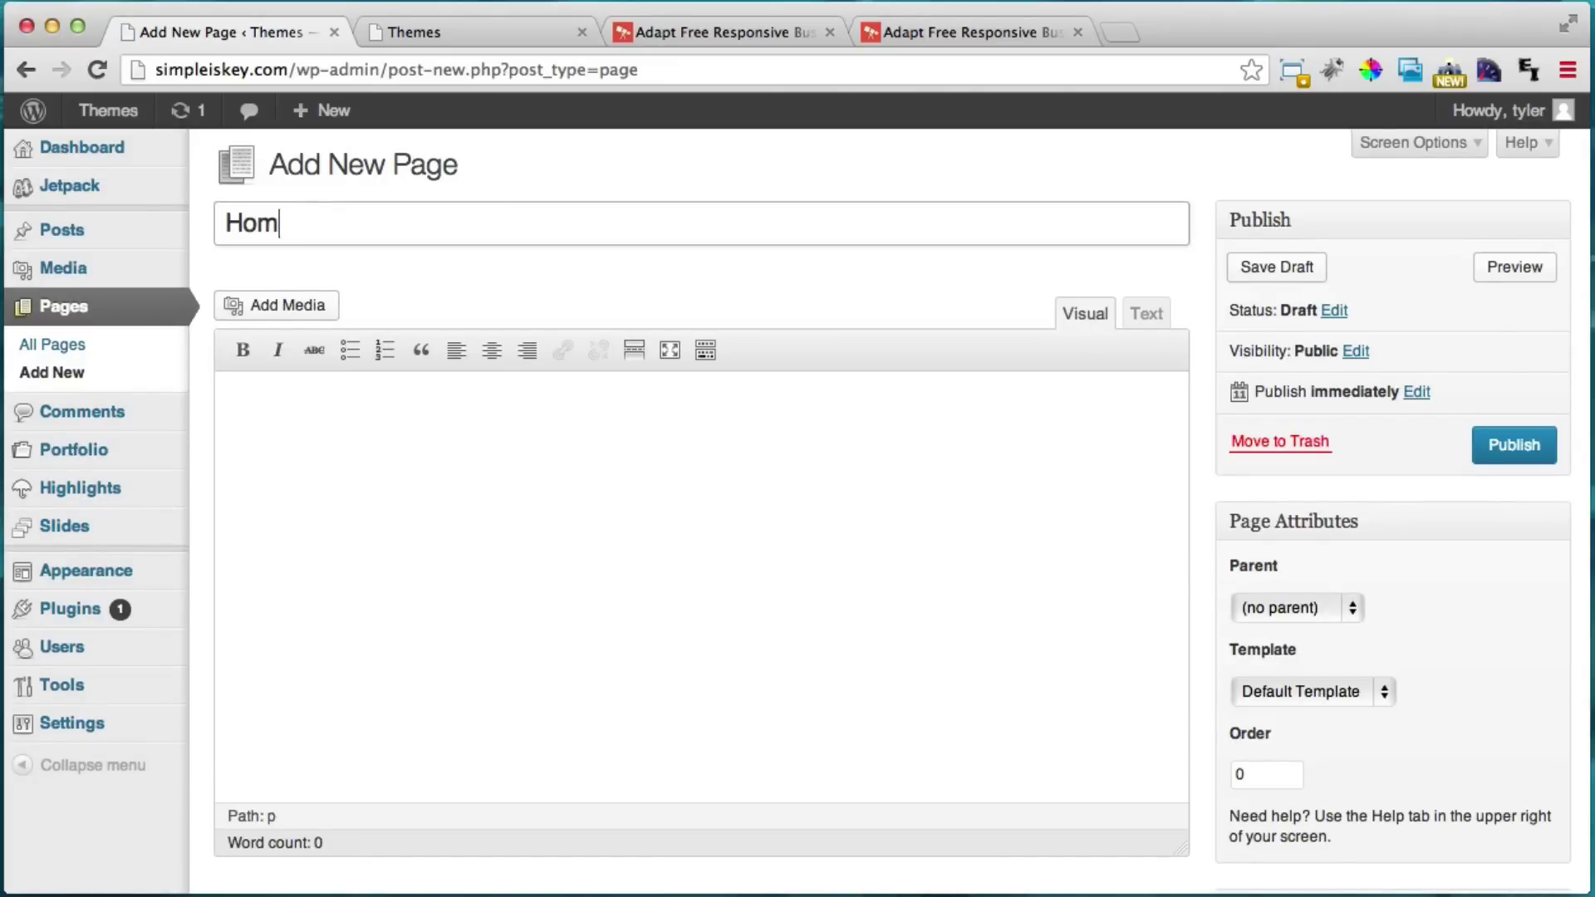
click(462, 550)
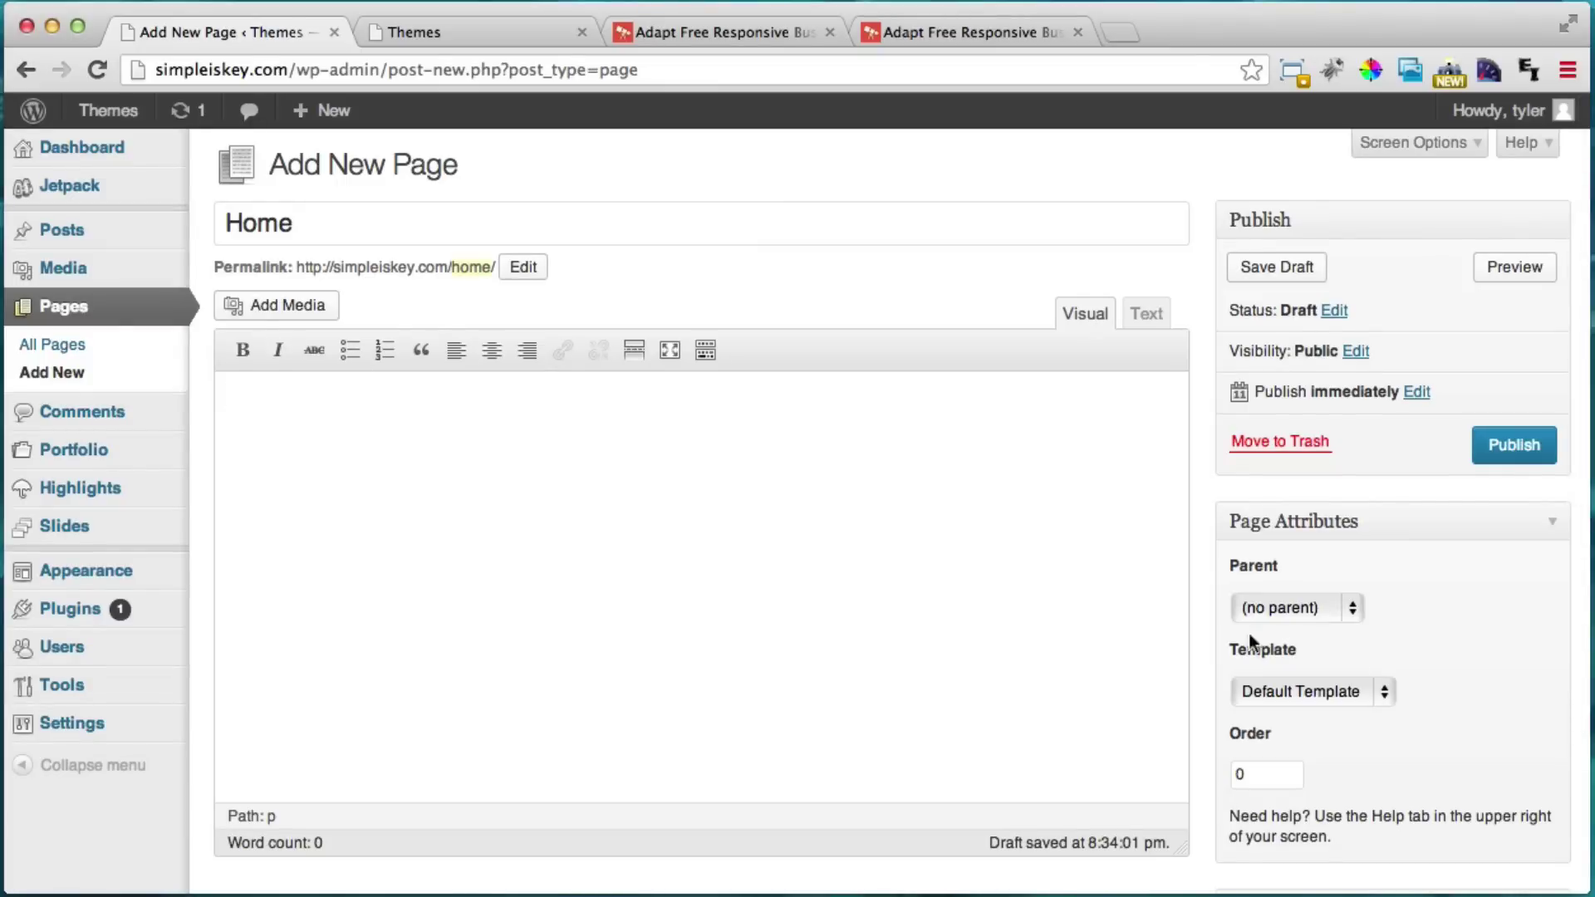
Set the Home page's Template to Homepage.
drag(1230, 650, 1329, 649)
click(1329, 649)
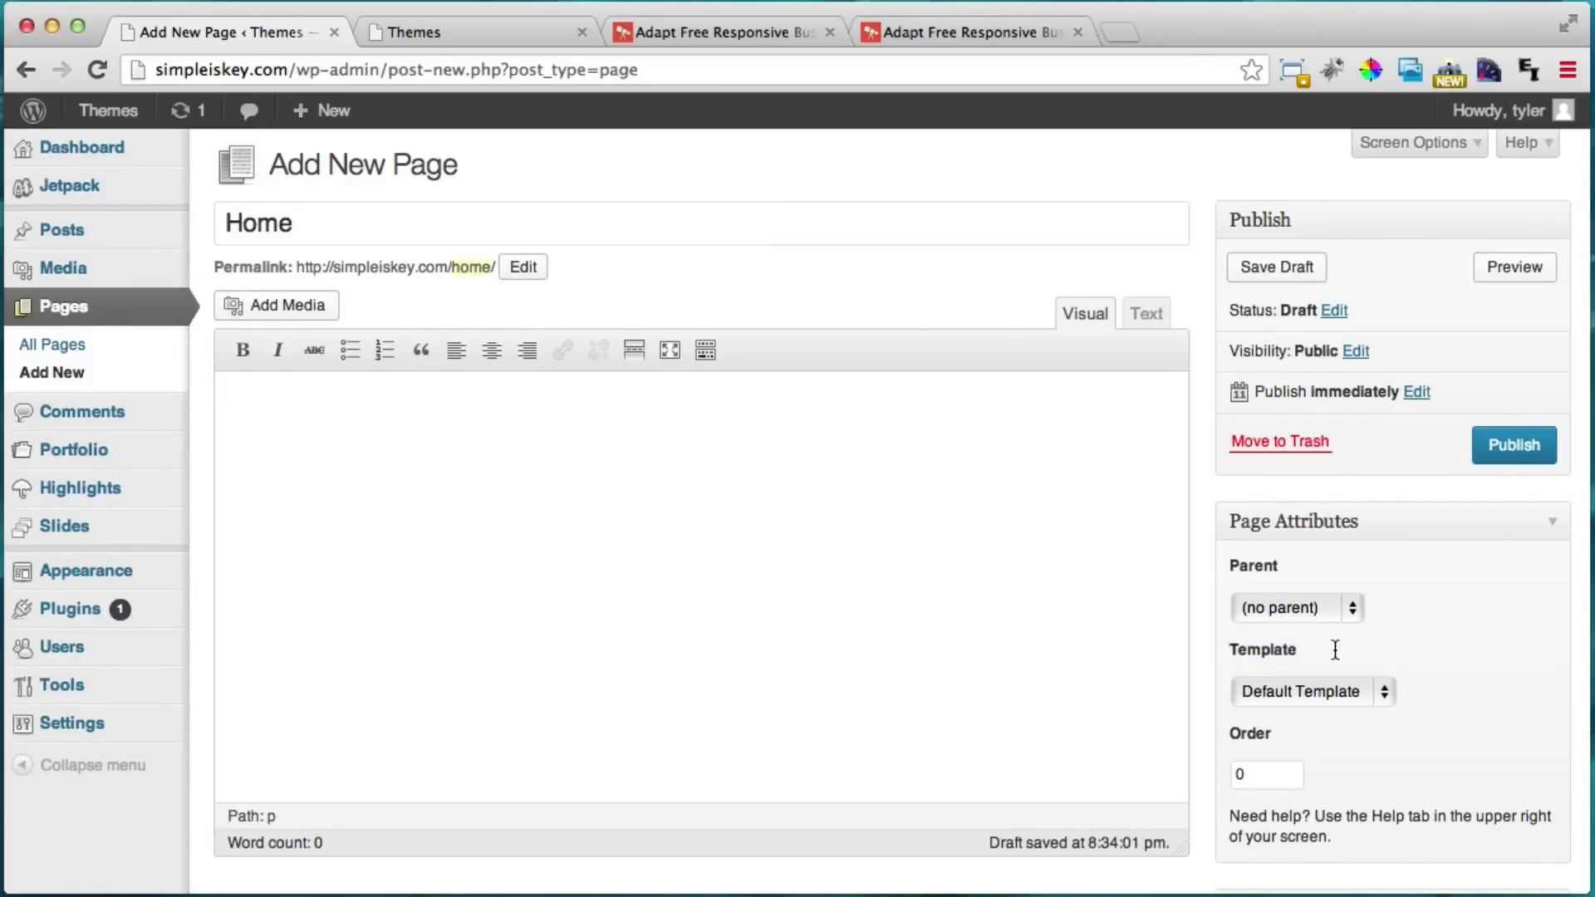
scroll(1379, 686, down, 1)
click(1367, 687)
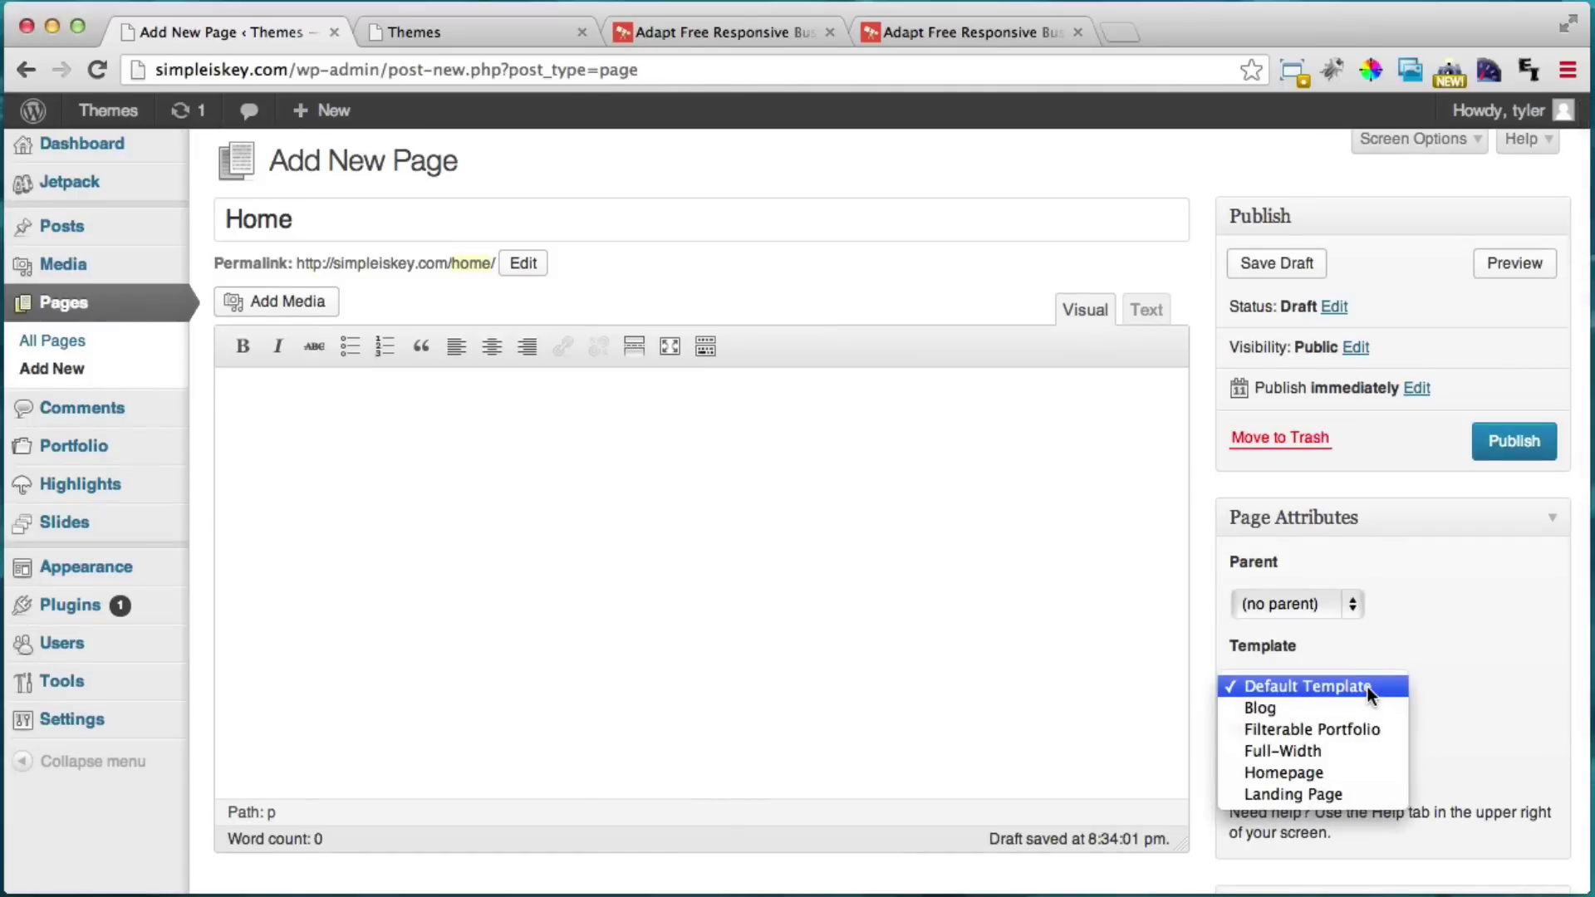
click(1324, 773)
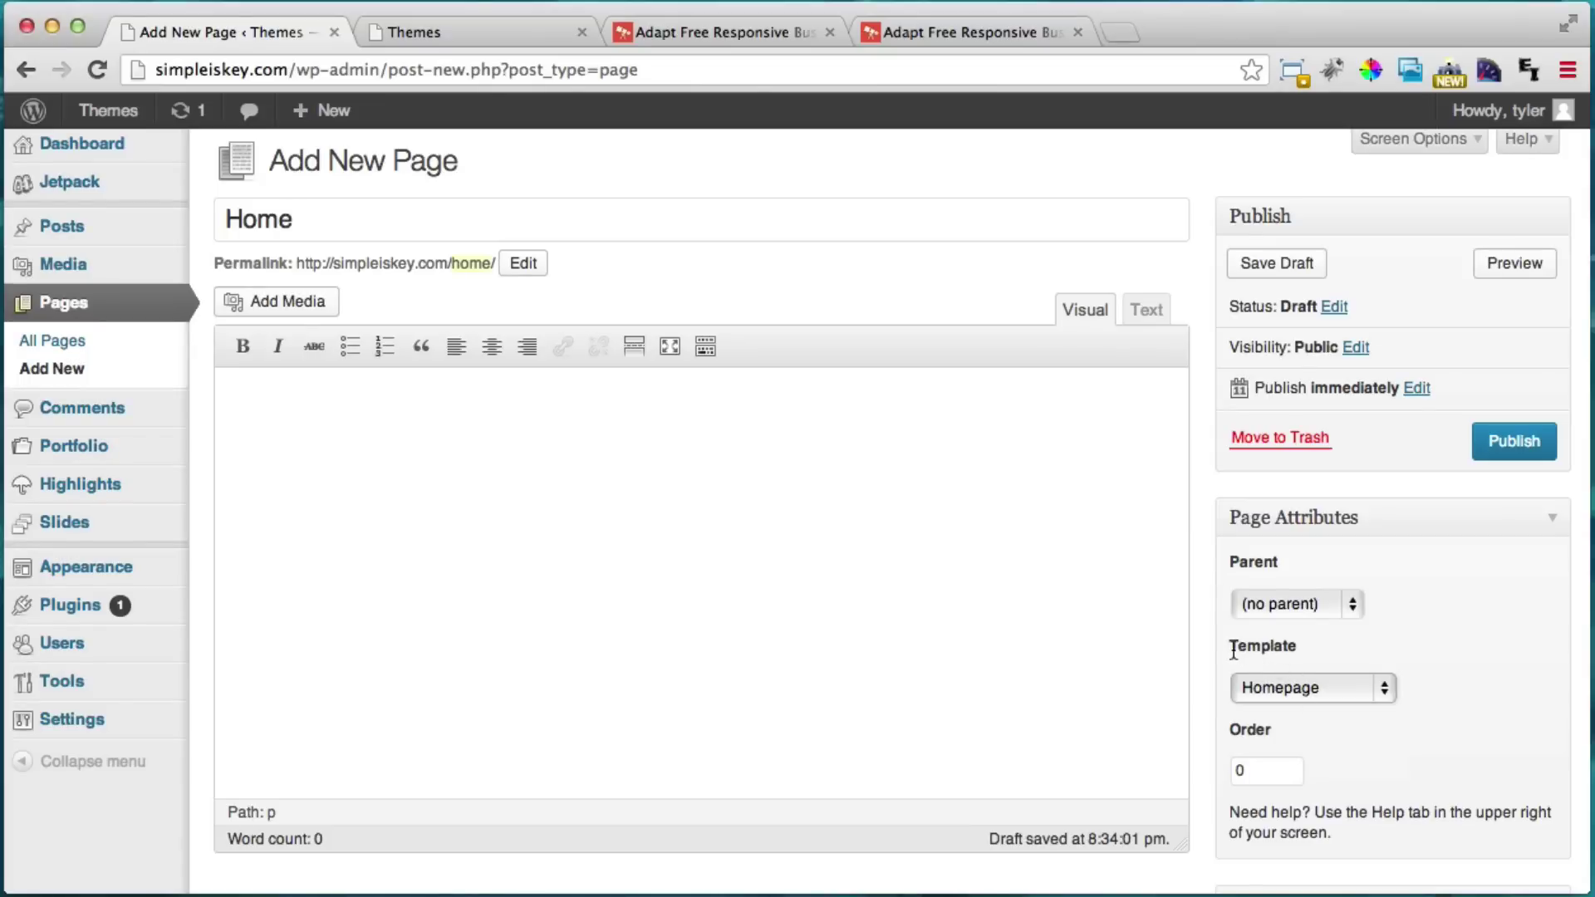
drag(1233, 650, 1297, 642)
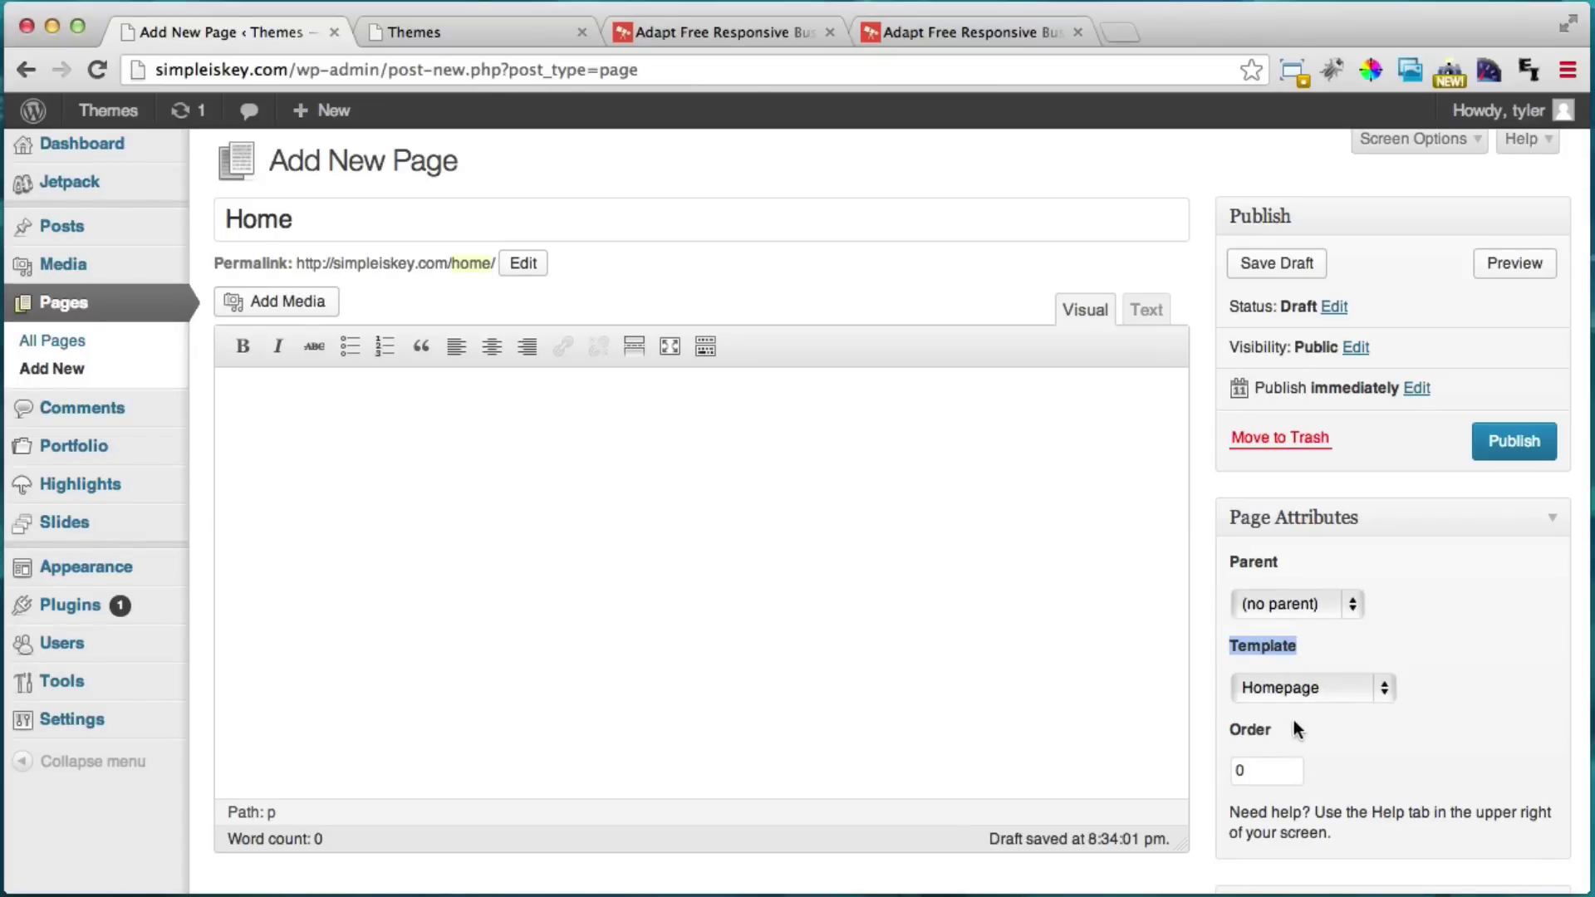
Check the Adapt demo and live site, then publish the Home page and view the site.
click(735, 31)
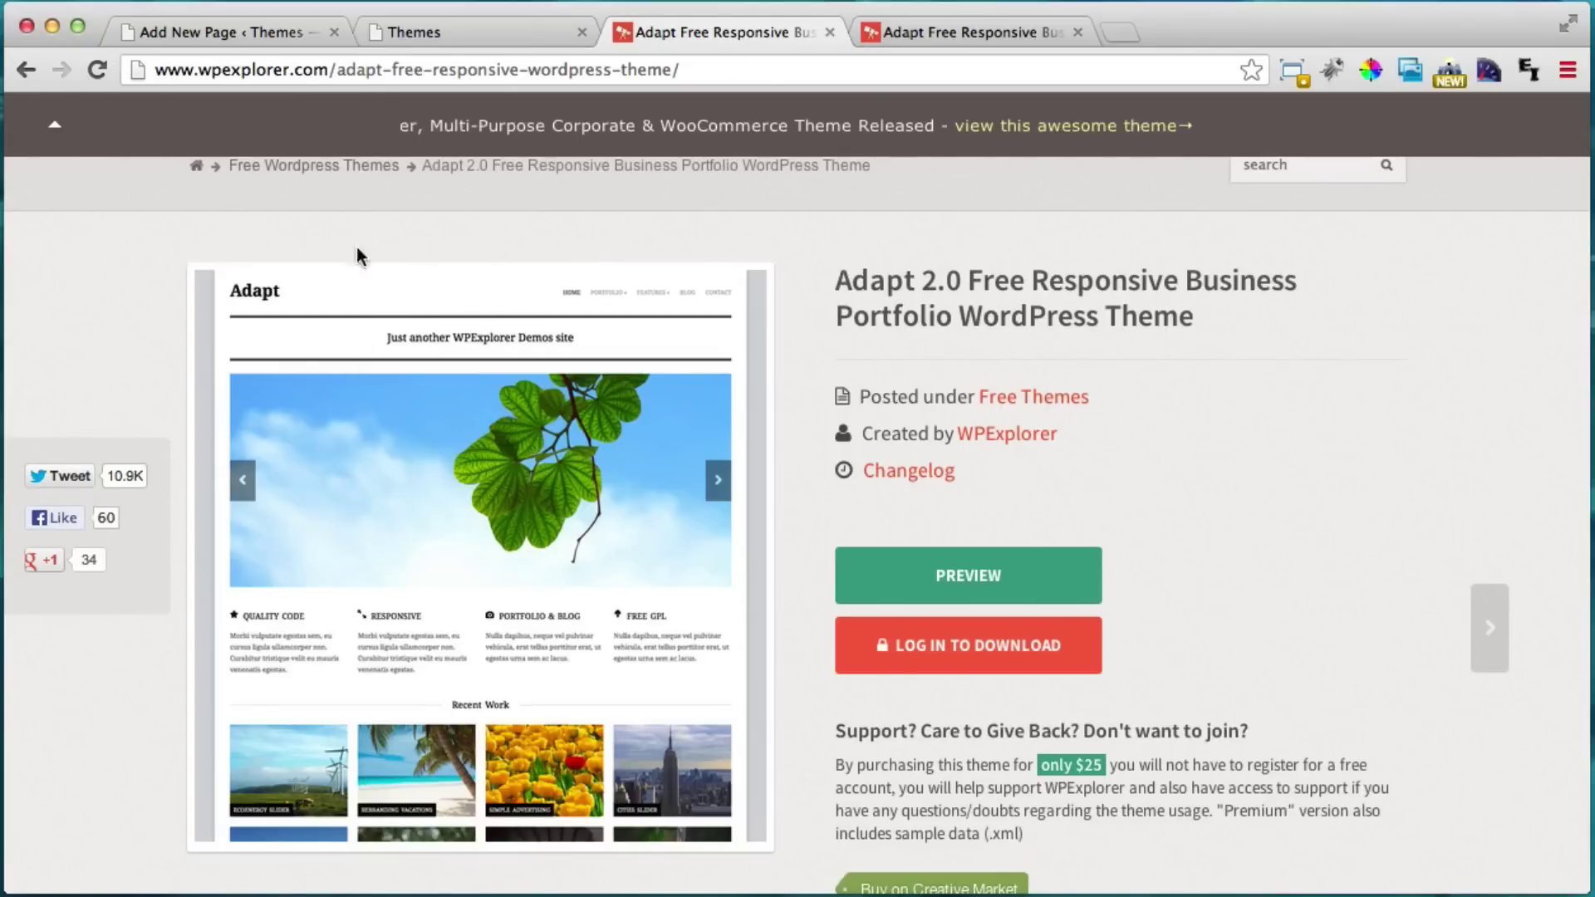
click(437, 26)
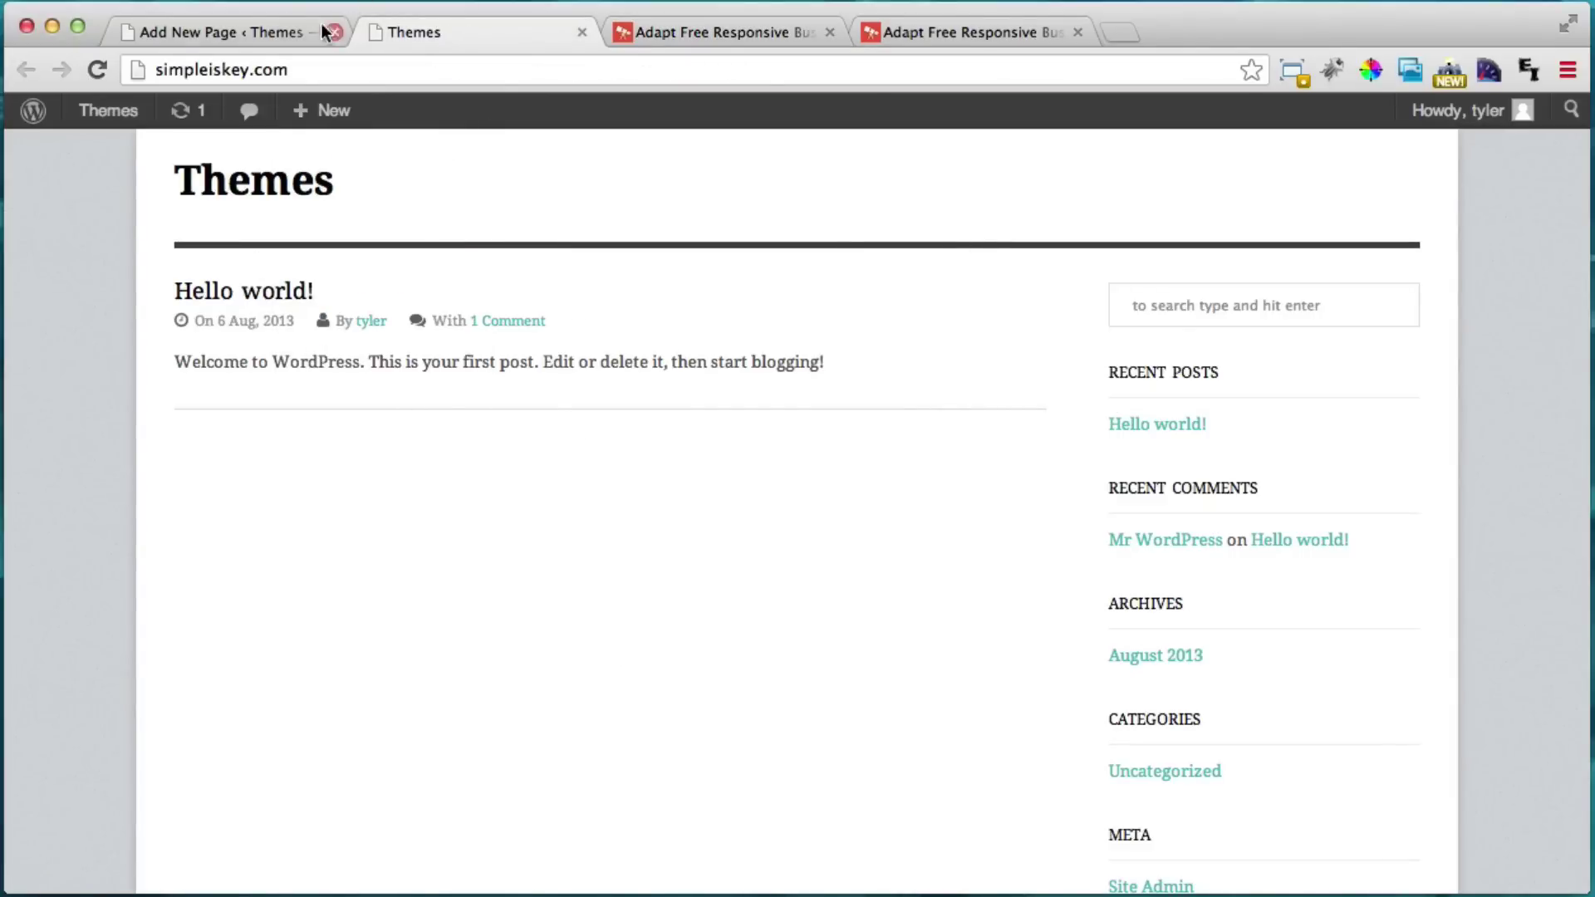
click(251, 27)
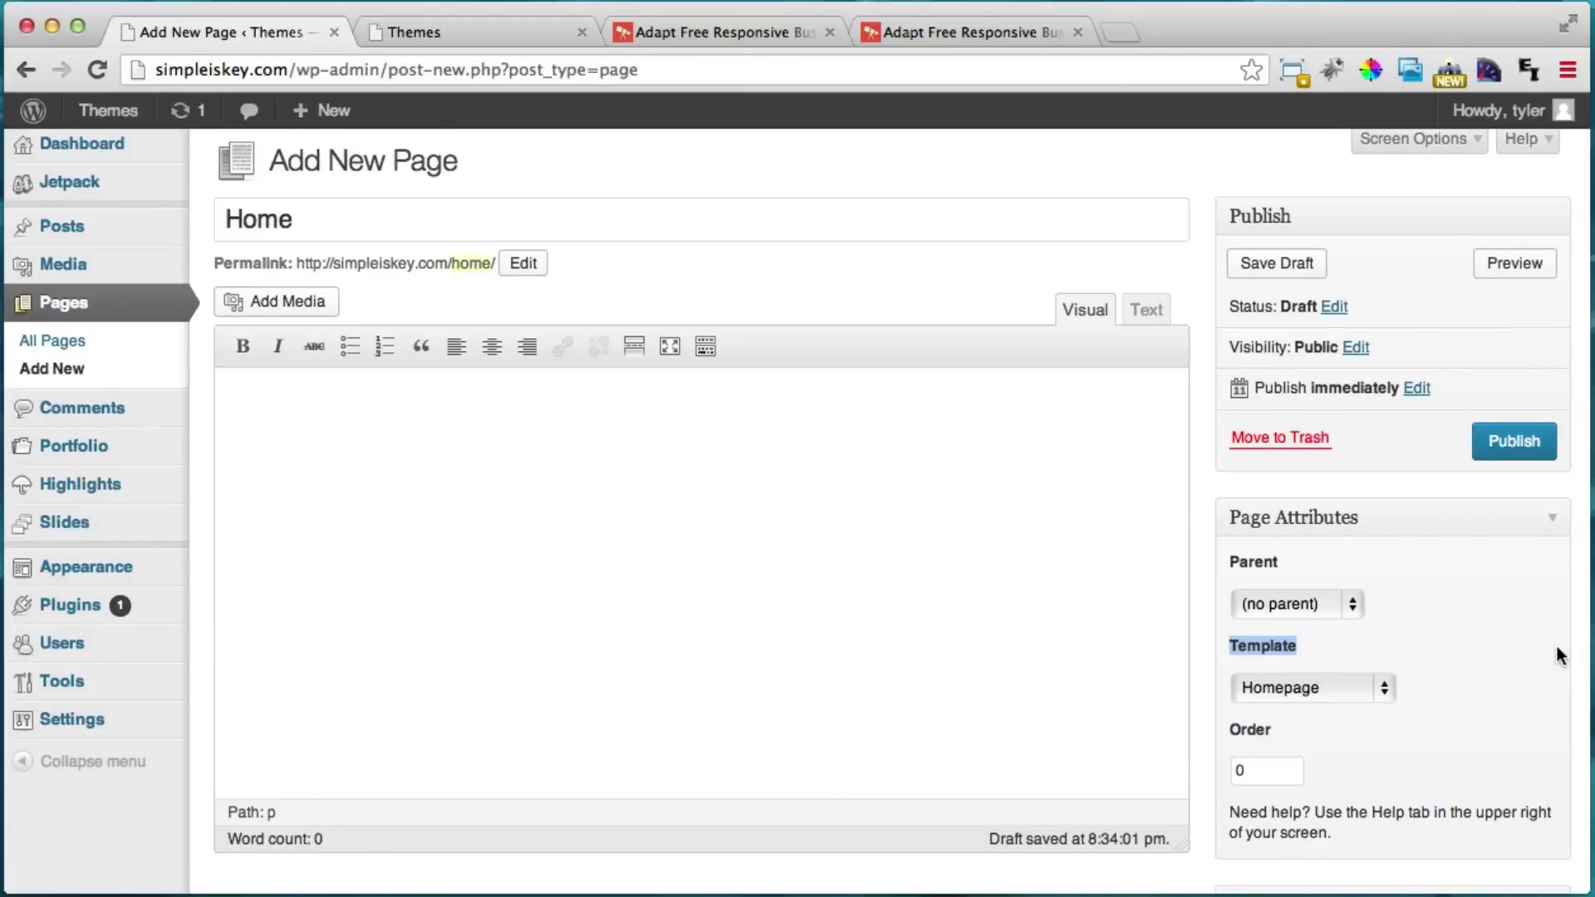
click(1515, 449)
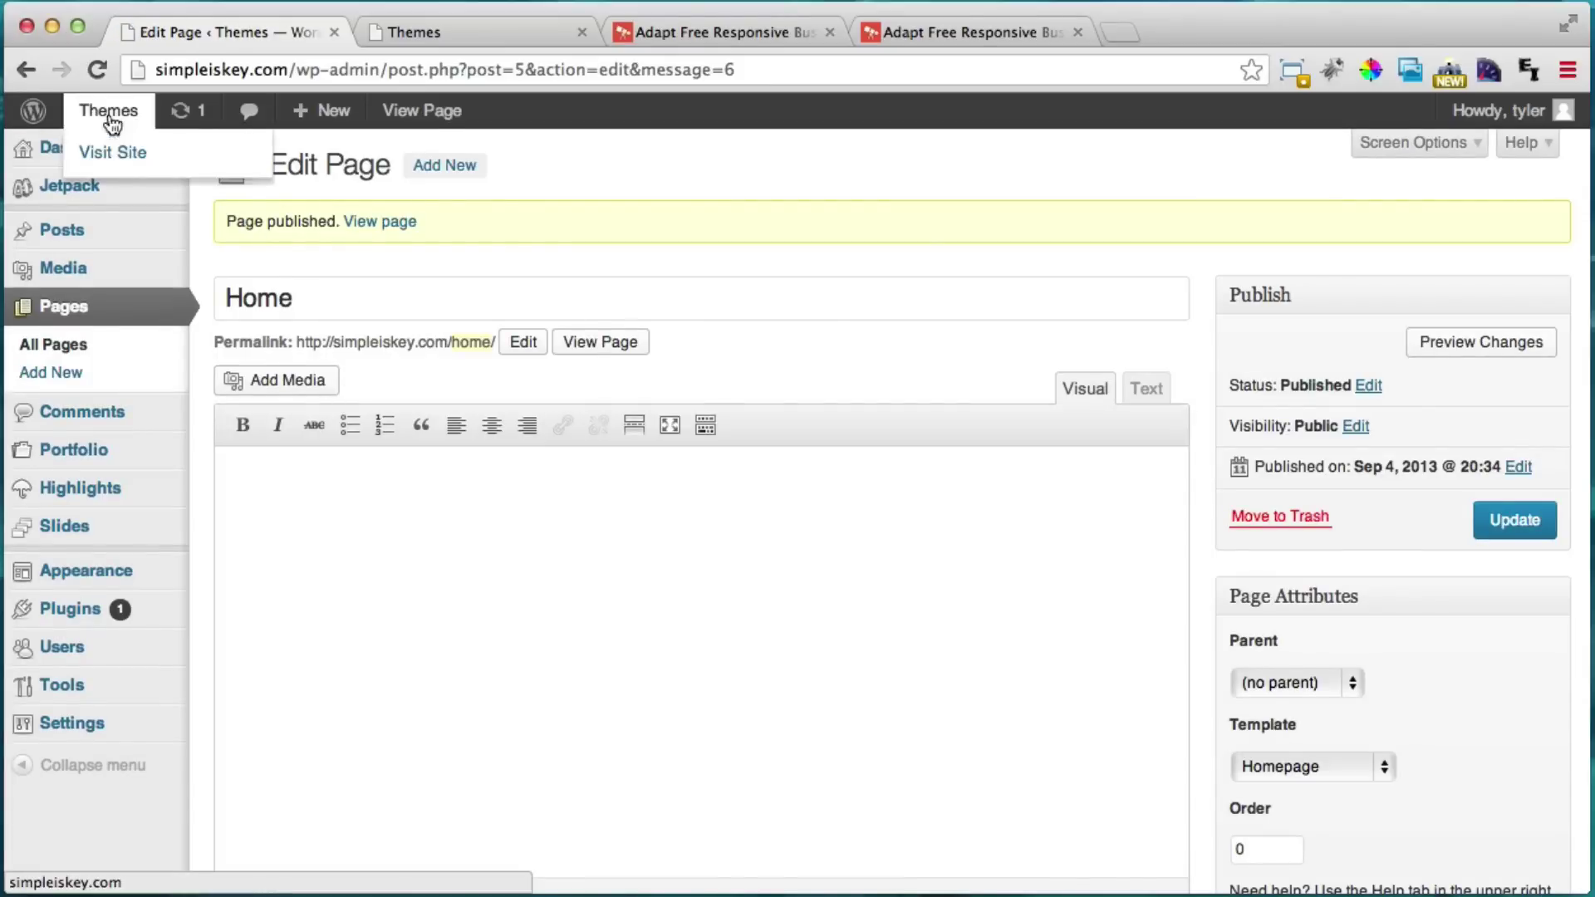
click(424, 34)
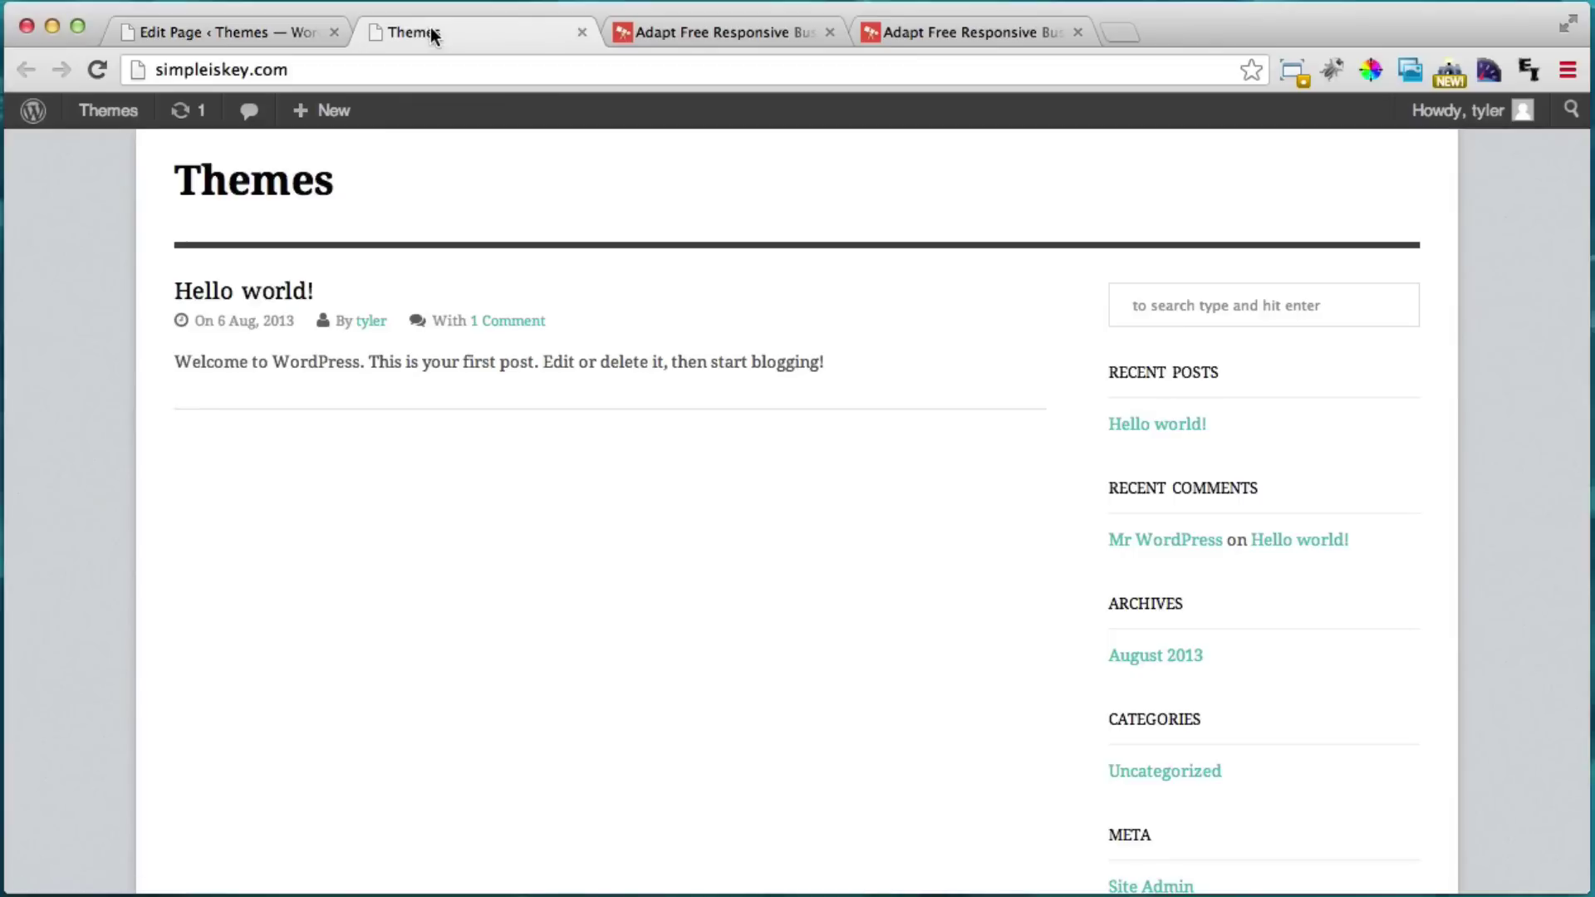
Reload the live site, then go to Settings > Reading after checking the current front page.
click(98, 69)
click(243, 32)
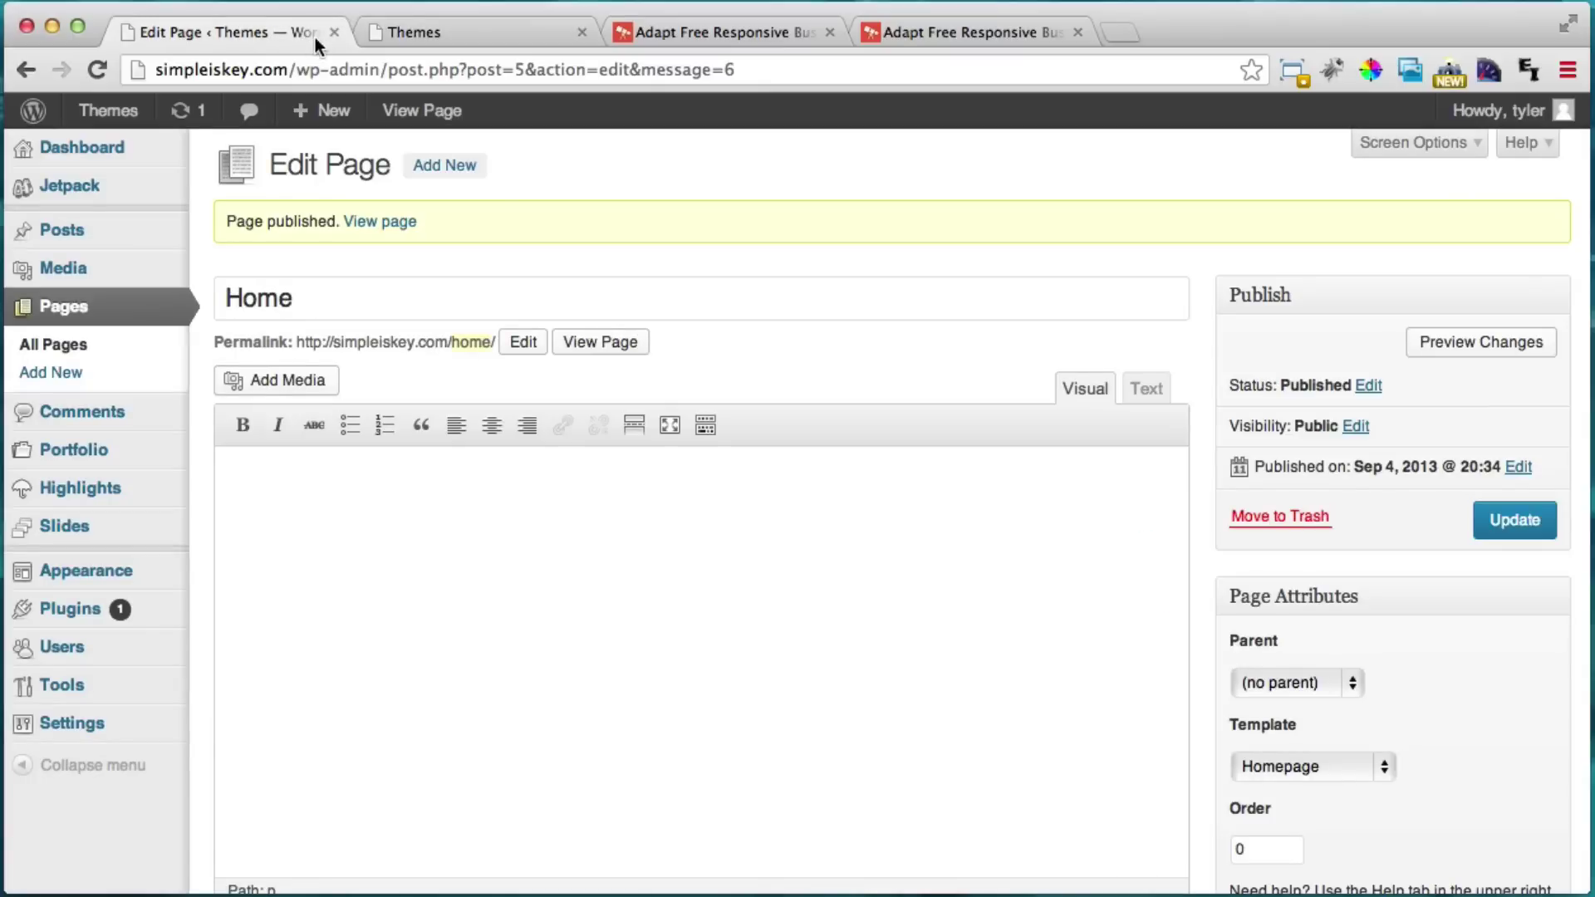
click(127, 732)
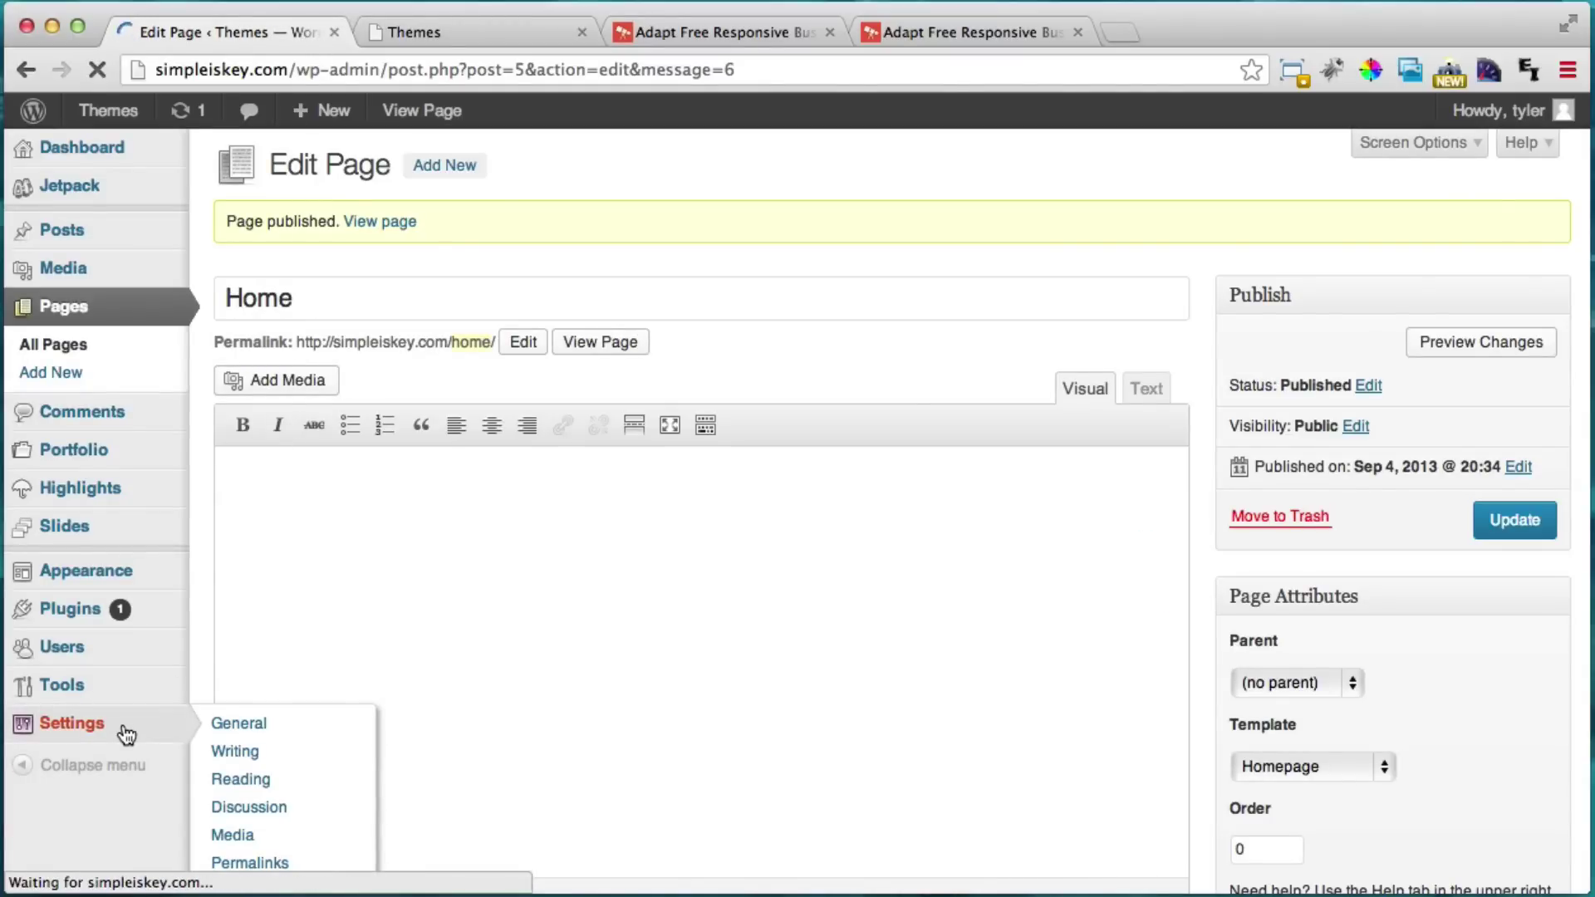
scroll(422, 454, down, 5)
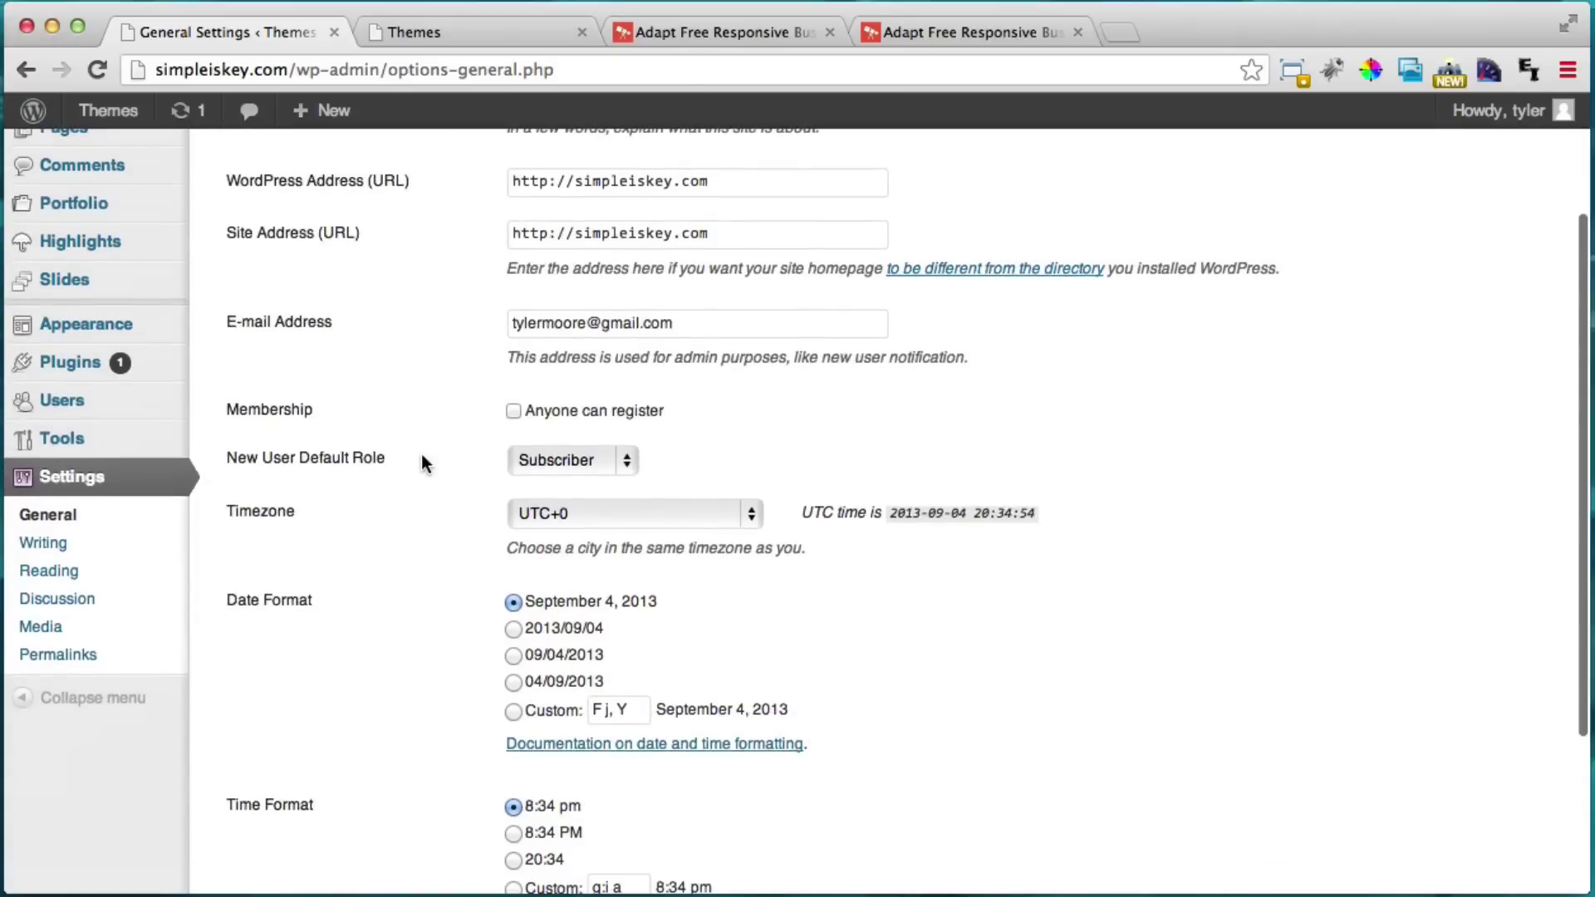
click(74, 576)
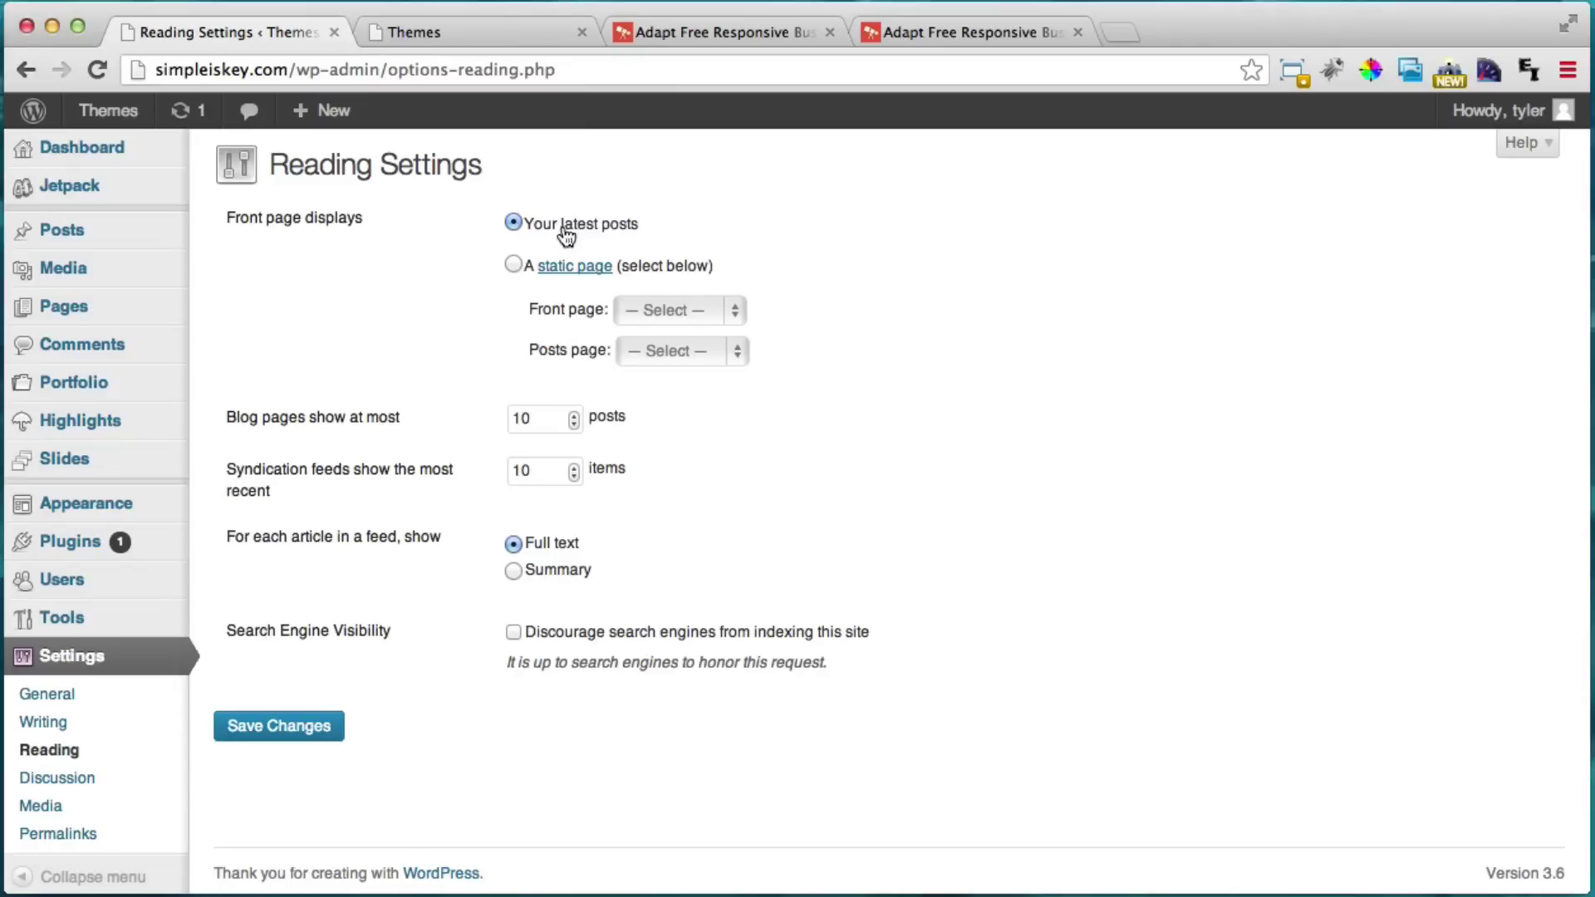
click(466, 28)
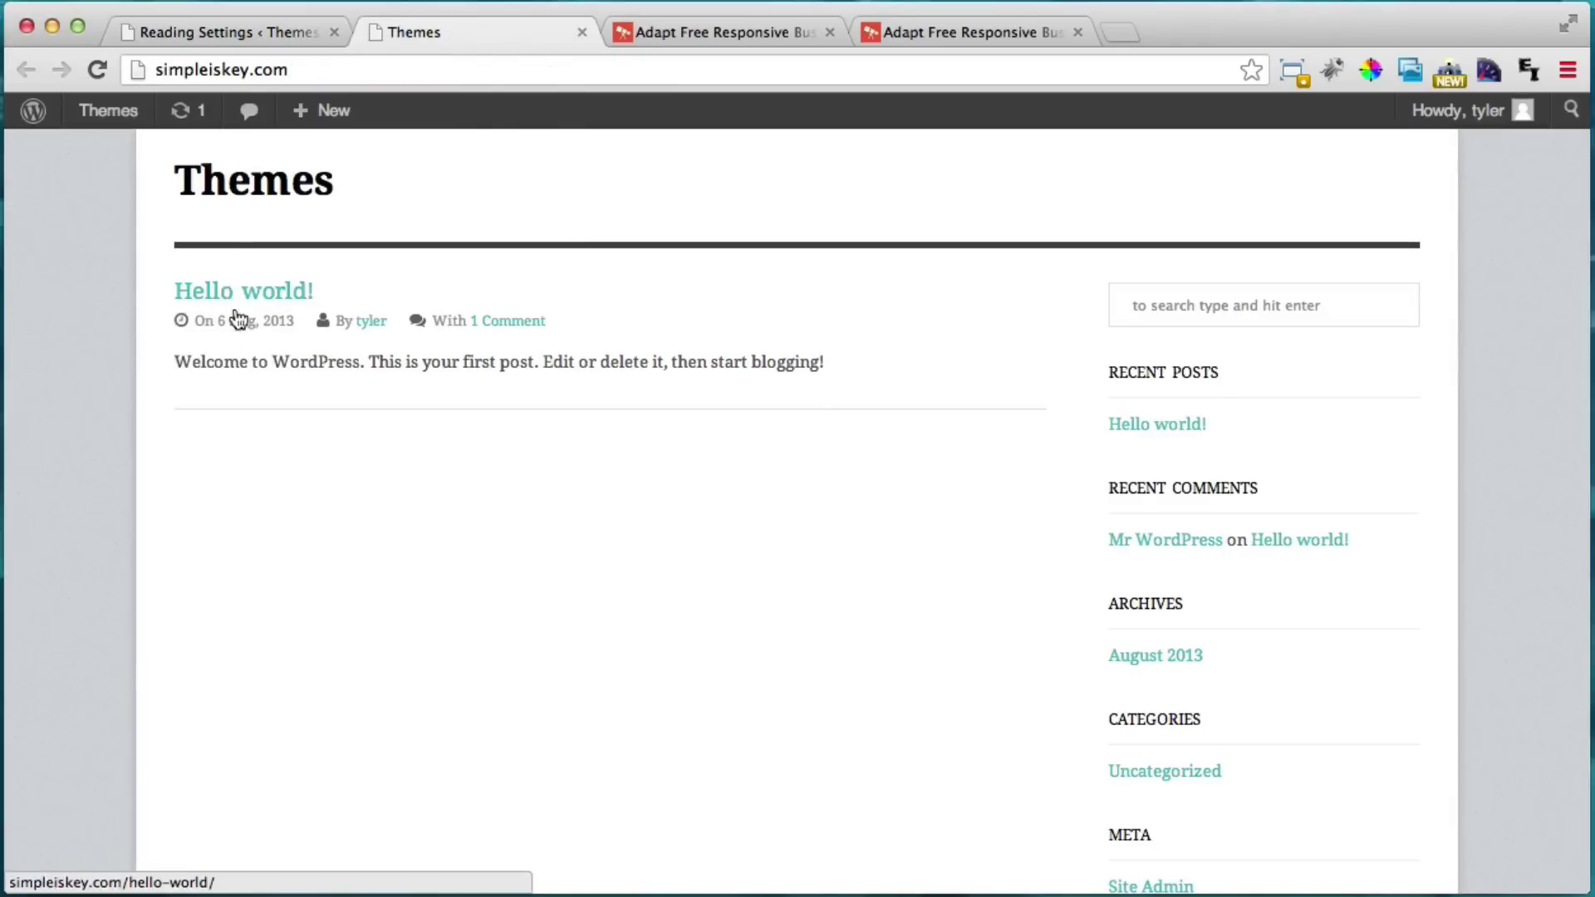
click(239, 41)
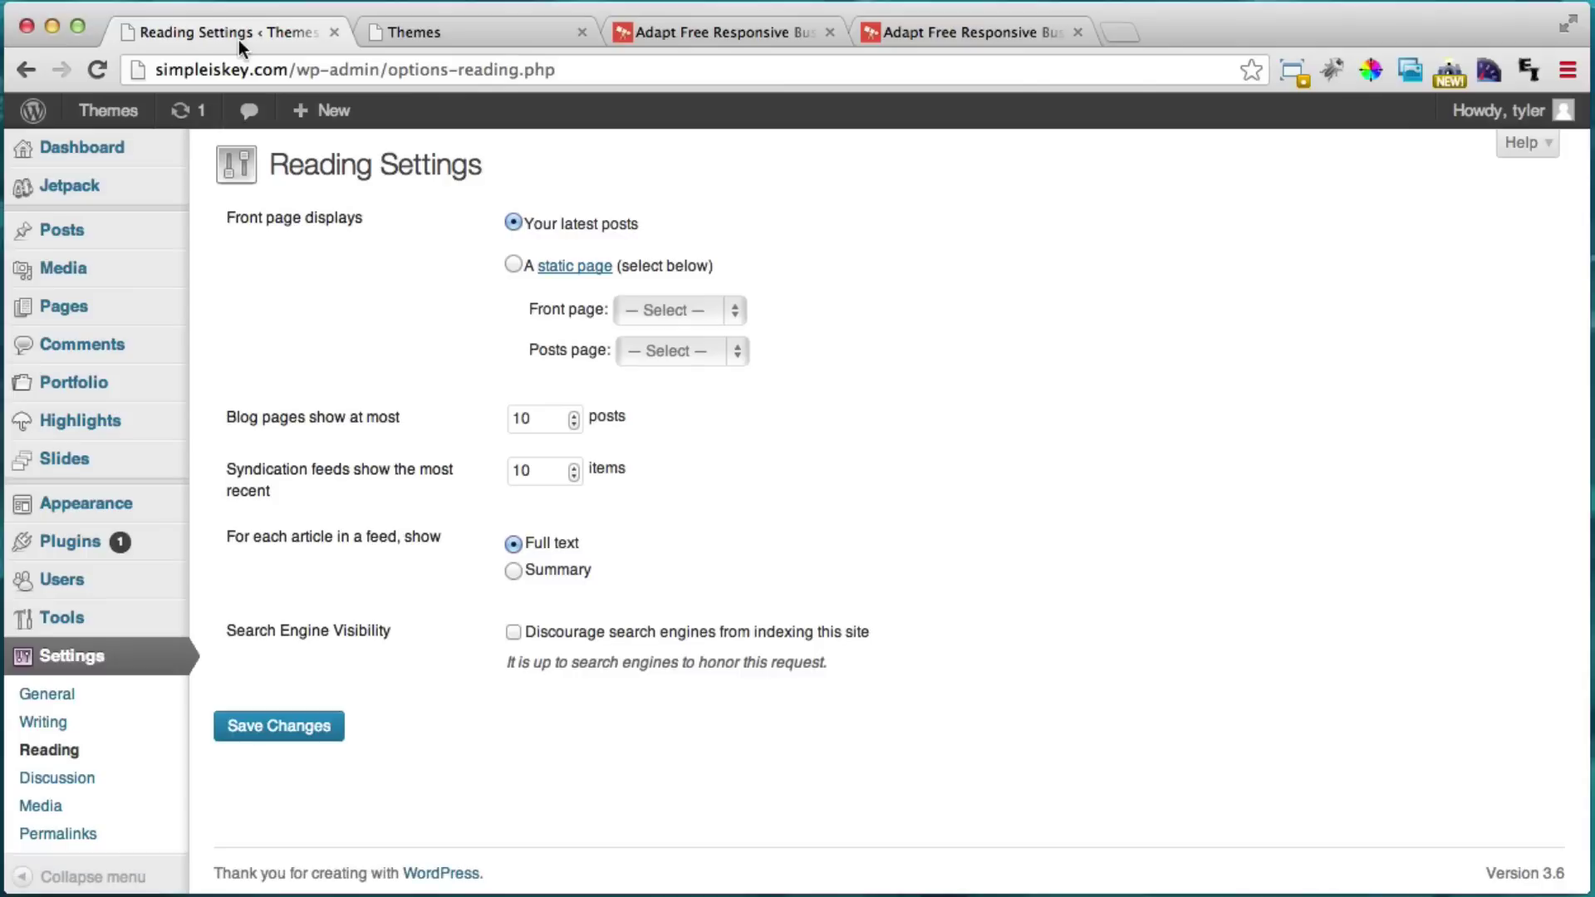
Choose 'A static page' with Home as the Front page and save the changes.
click(513, 266)
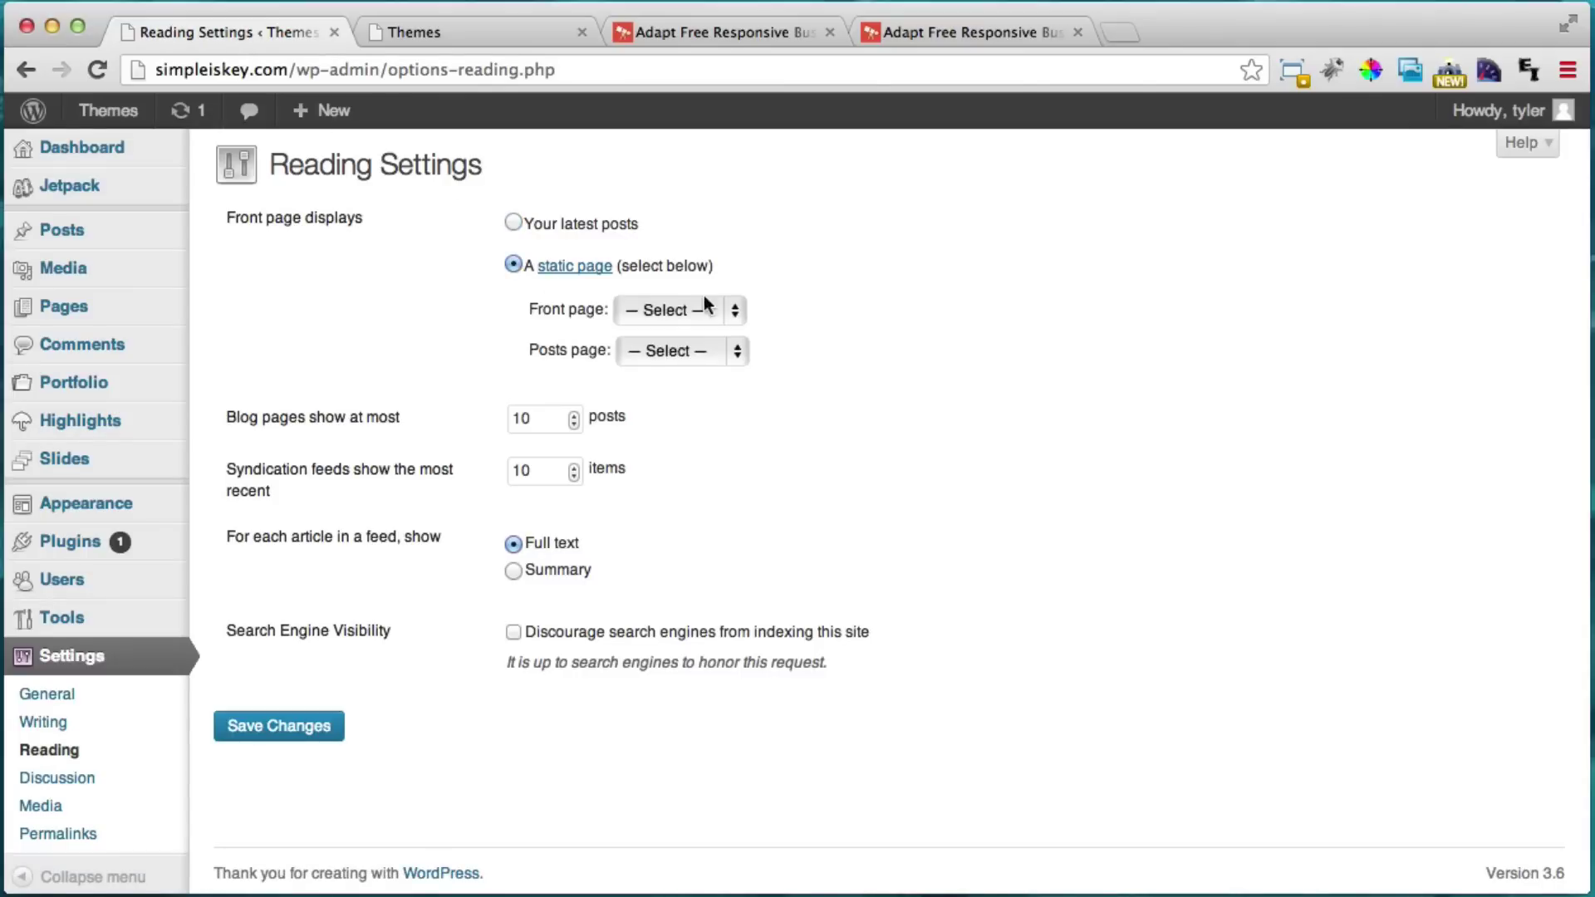
click(704, 304)
click(685, 338)
click(314, 727)
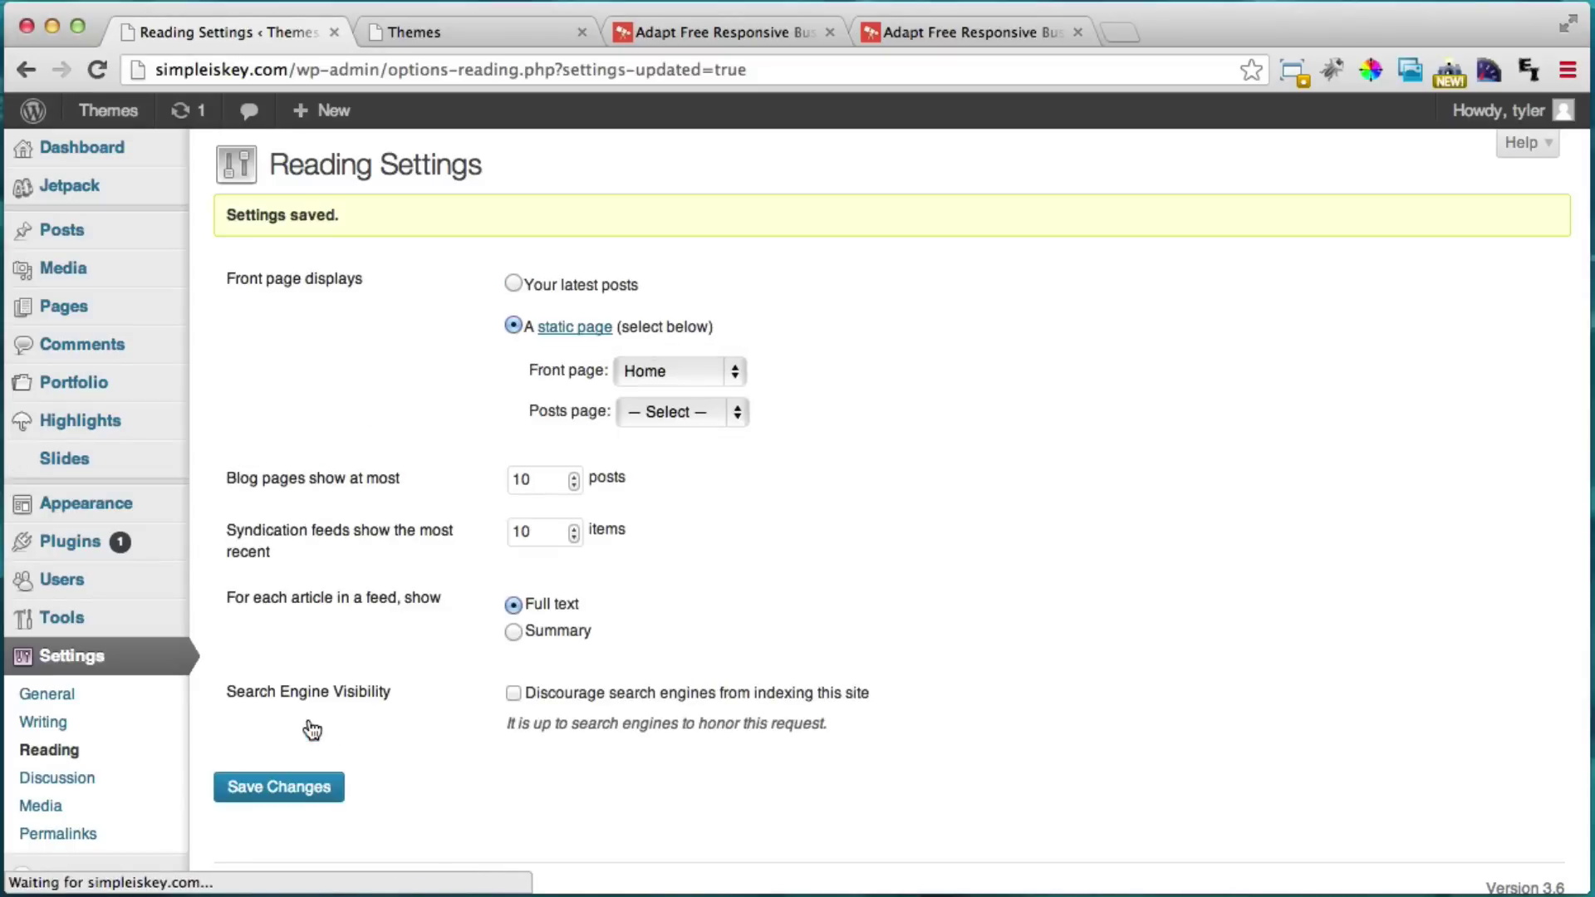
Reload the live site to view the new Home front page and compare it with the Adapt demo.
click(462, 32)
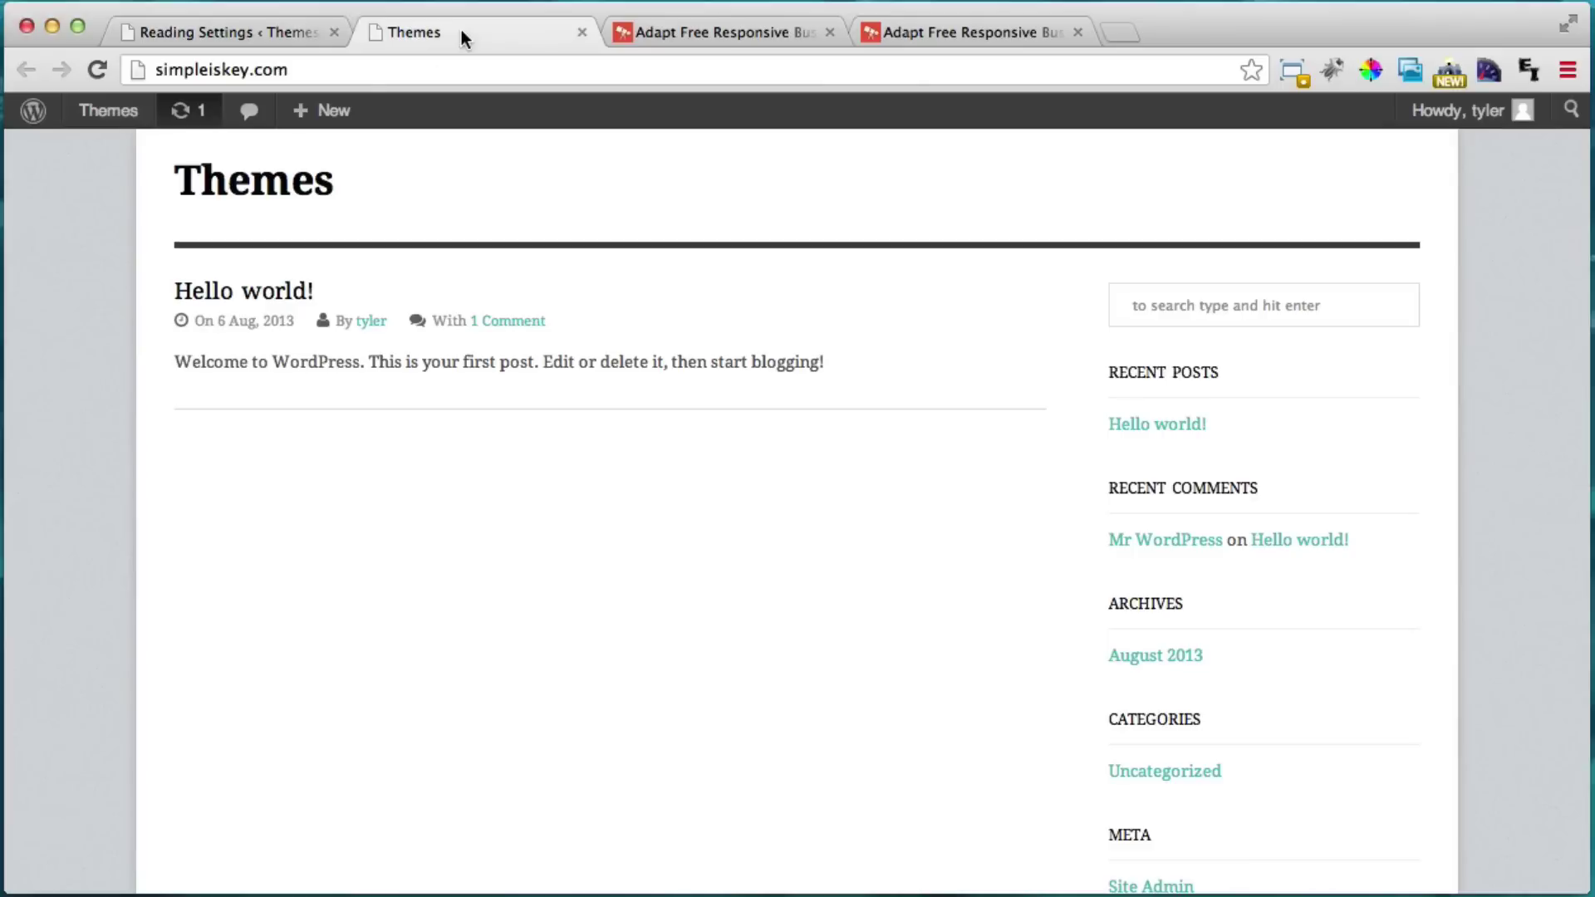
click(105, 66)
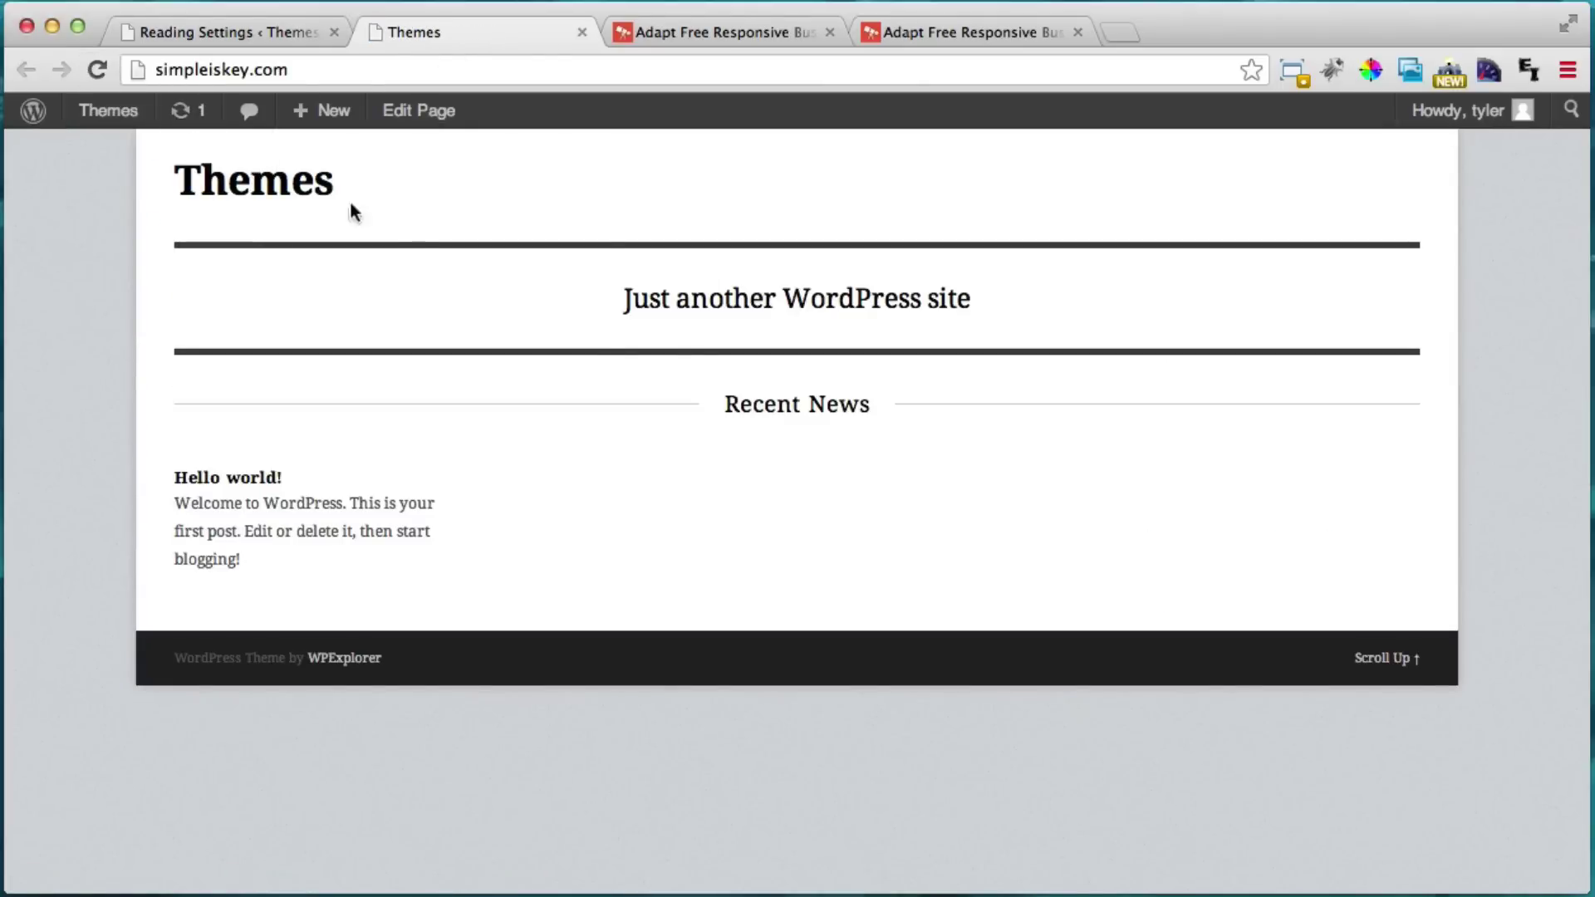
click(762, 24)
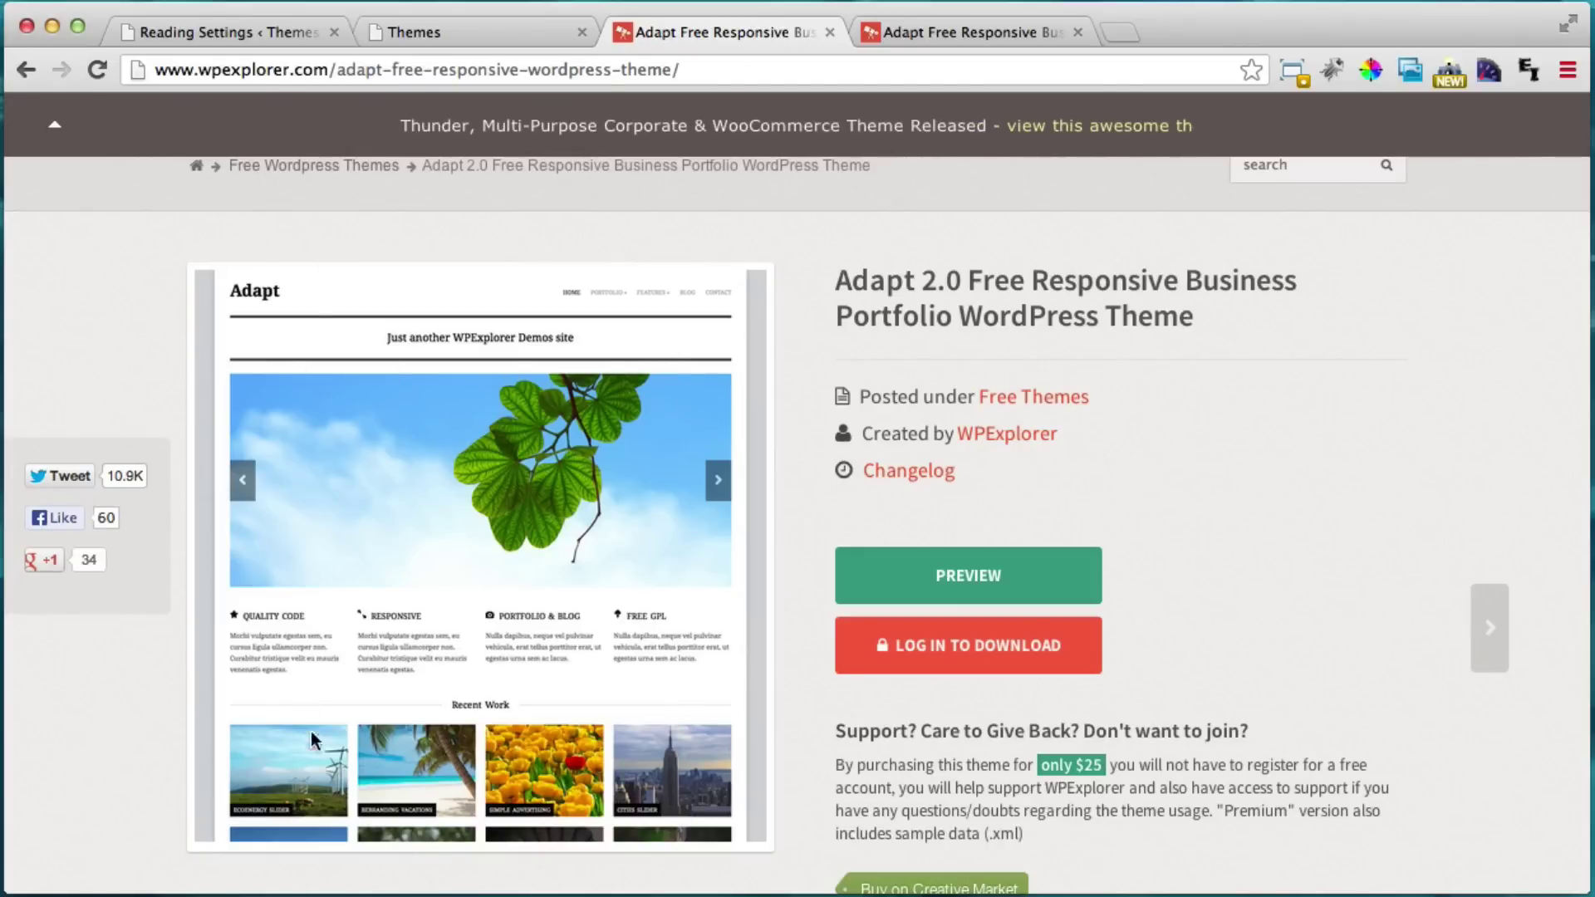
click(462, 43)
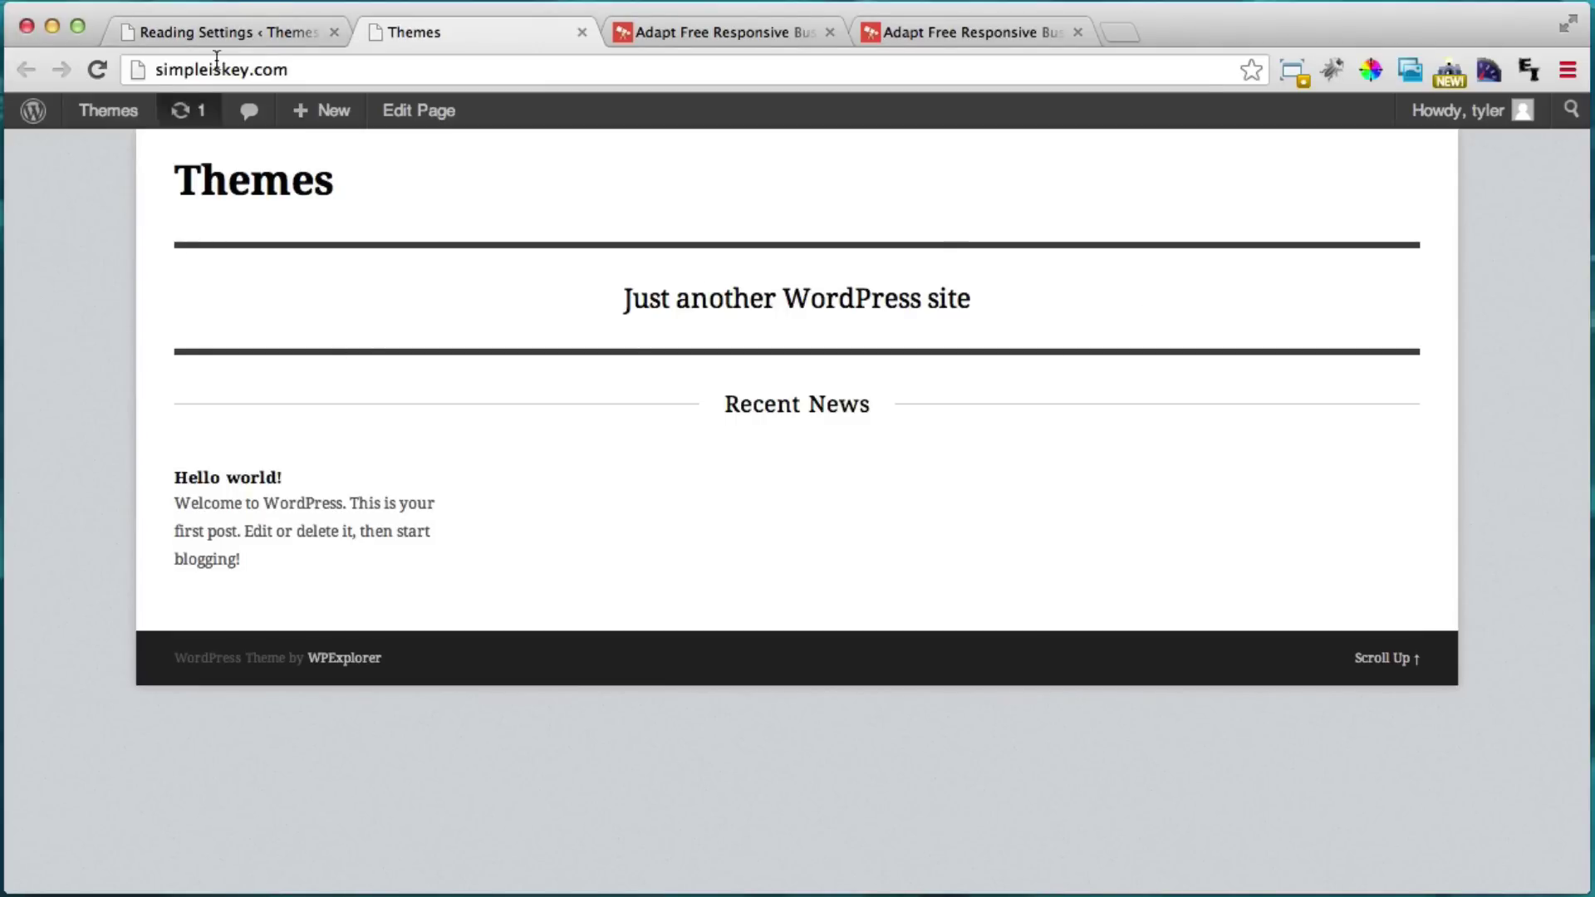
Return to the admin and bring up the empty Slides list.
click(228, 32)
key(super+Left)
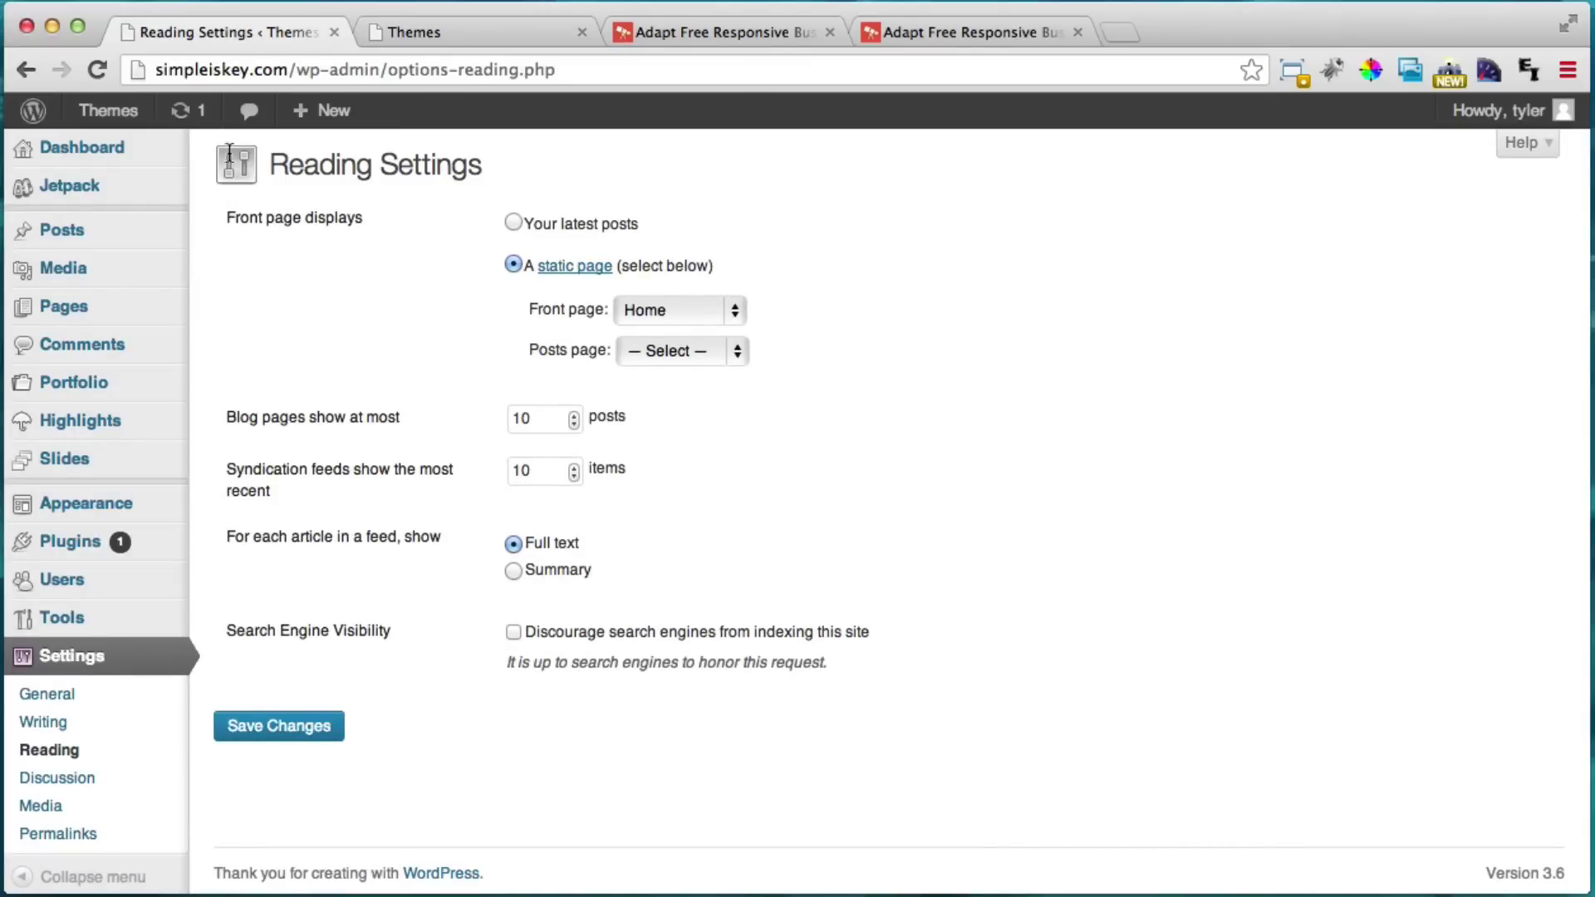
mouse_move(125, 474)
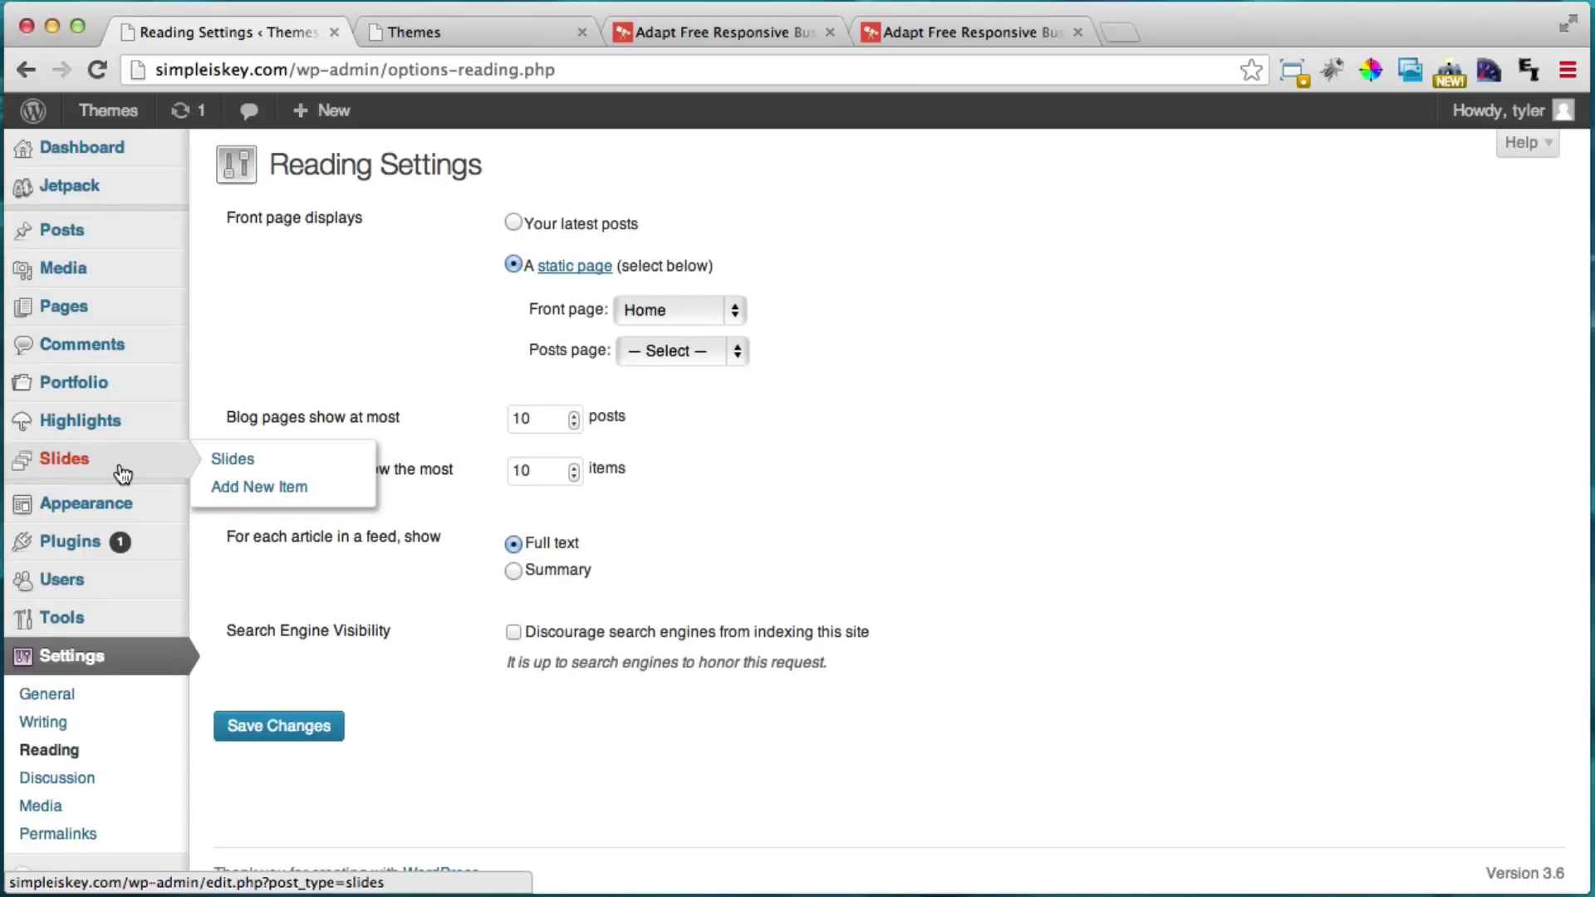
mouse_move(142, 384)
click(76, 471)
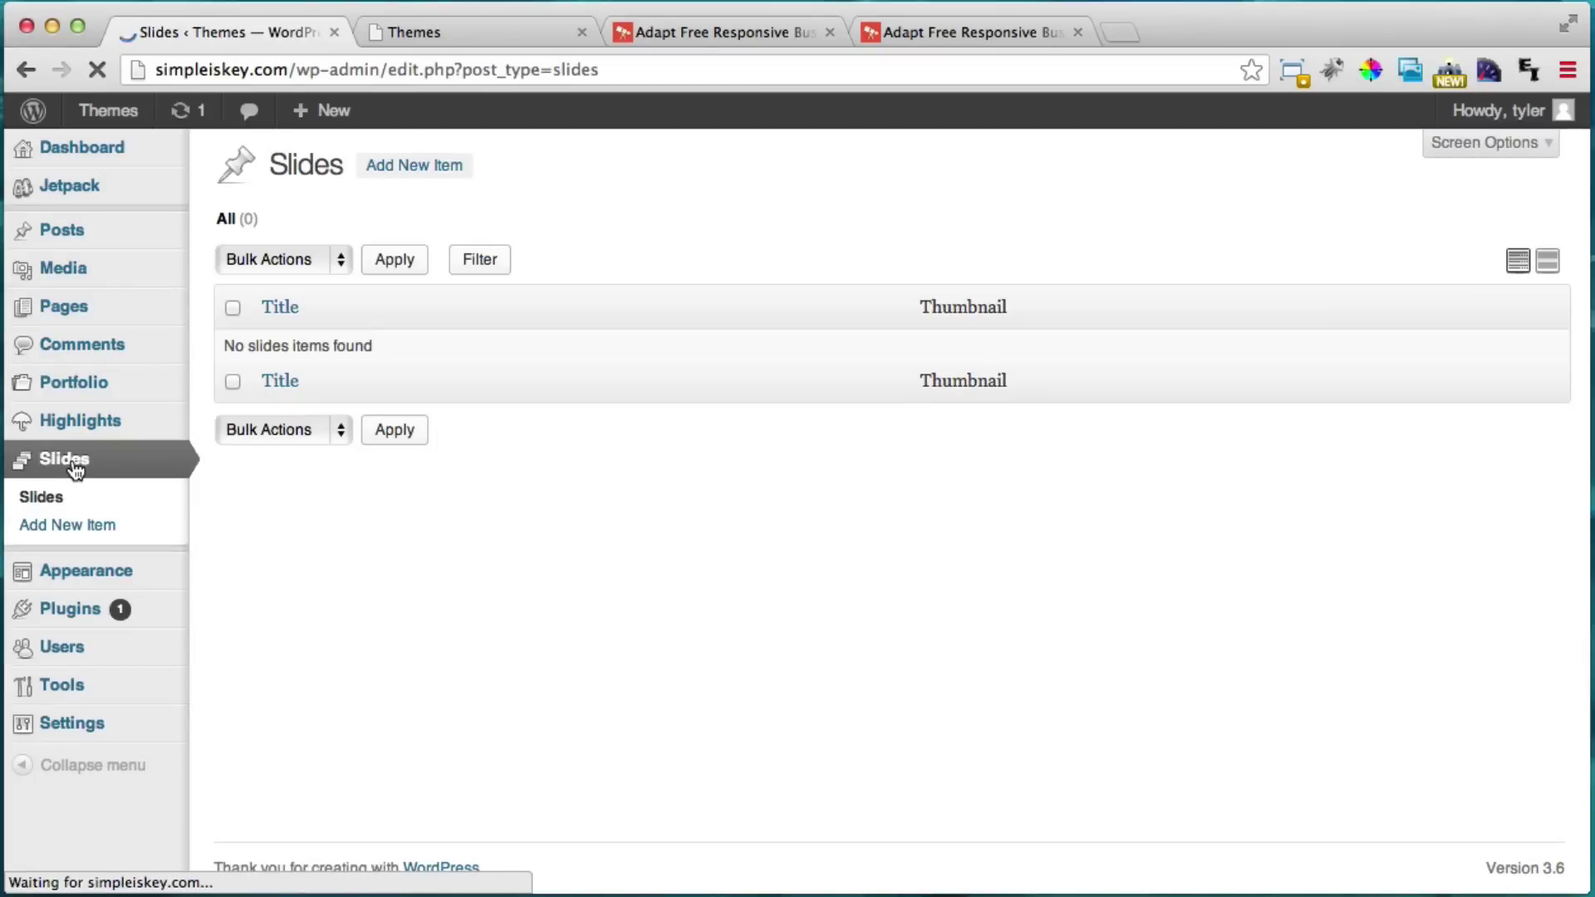
After glancing at the Adapt demo slider, start a new slide titled 'Hello'.
click(770, 38)
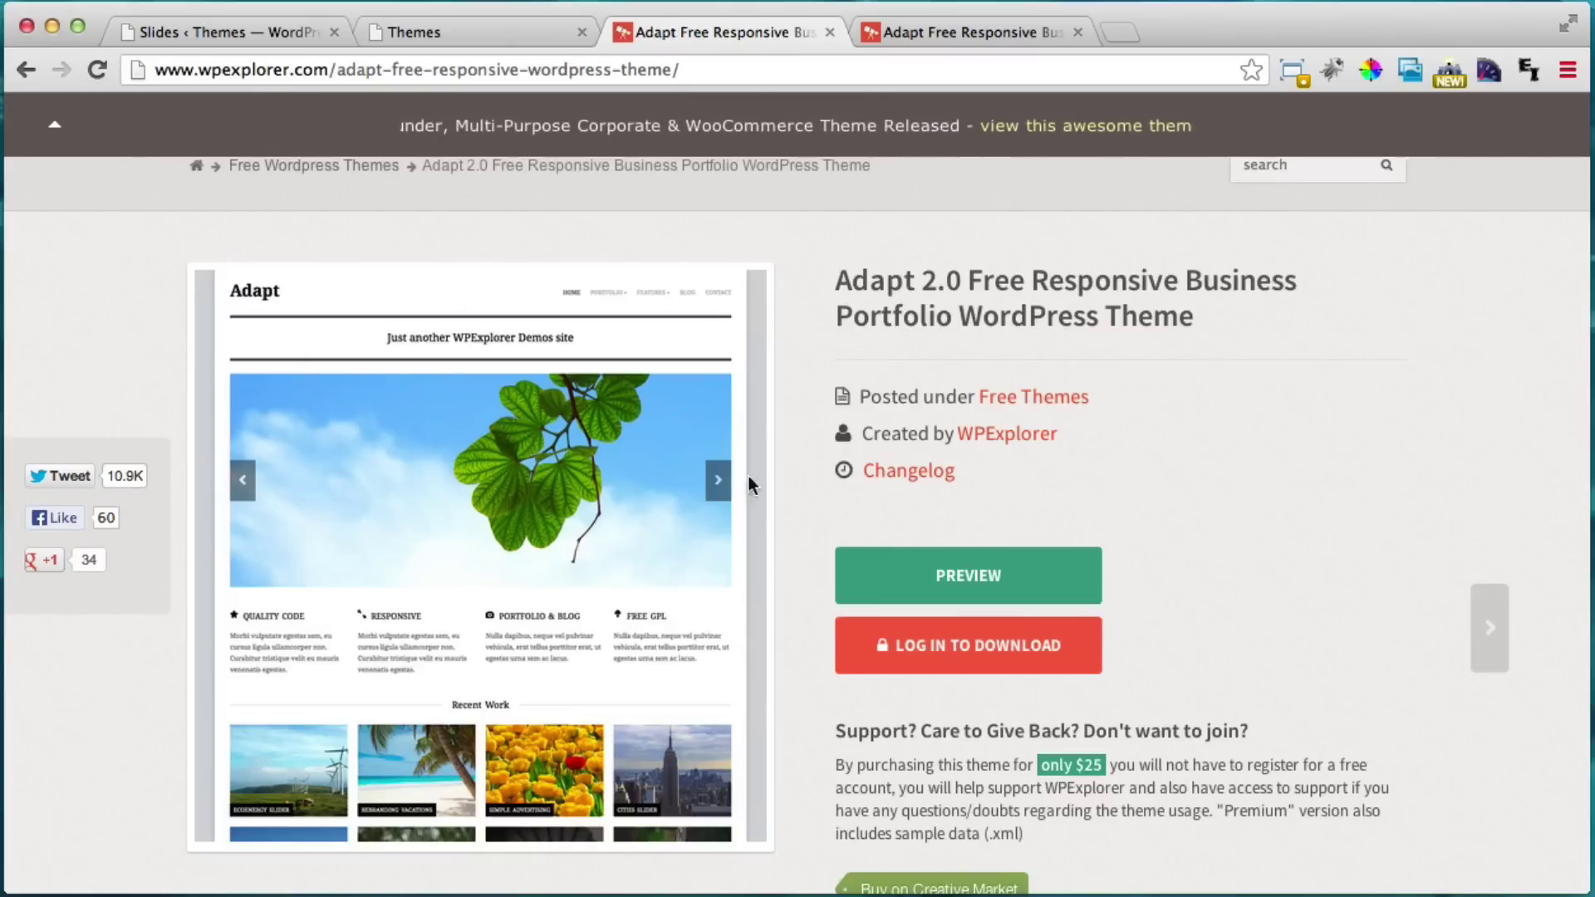
click(232, 31)
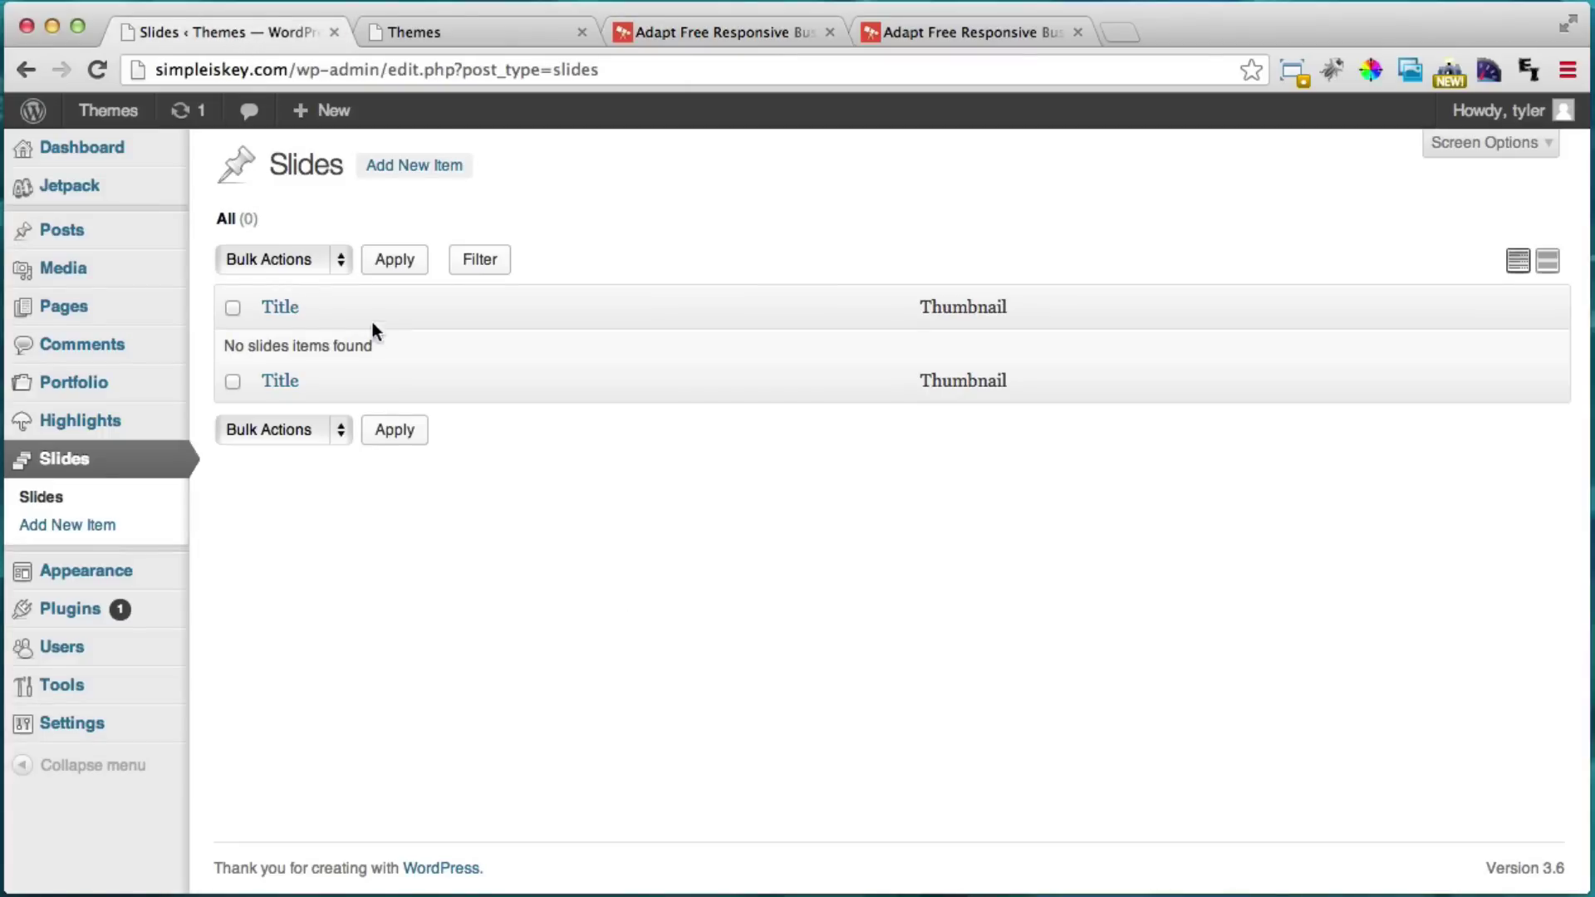
click(416, 170)
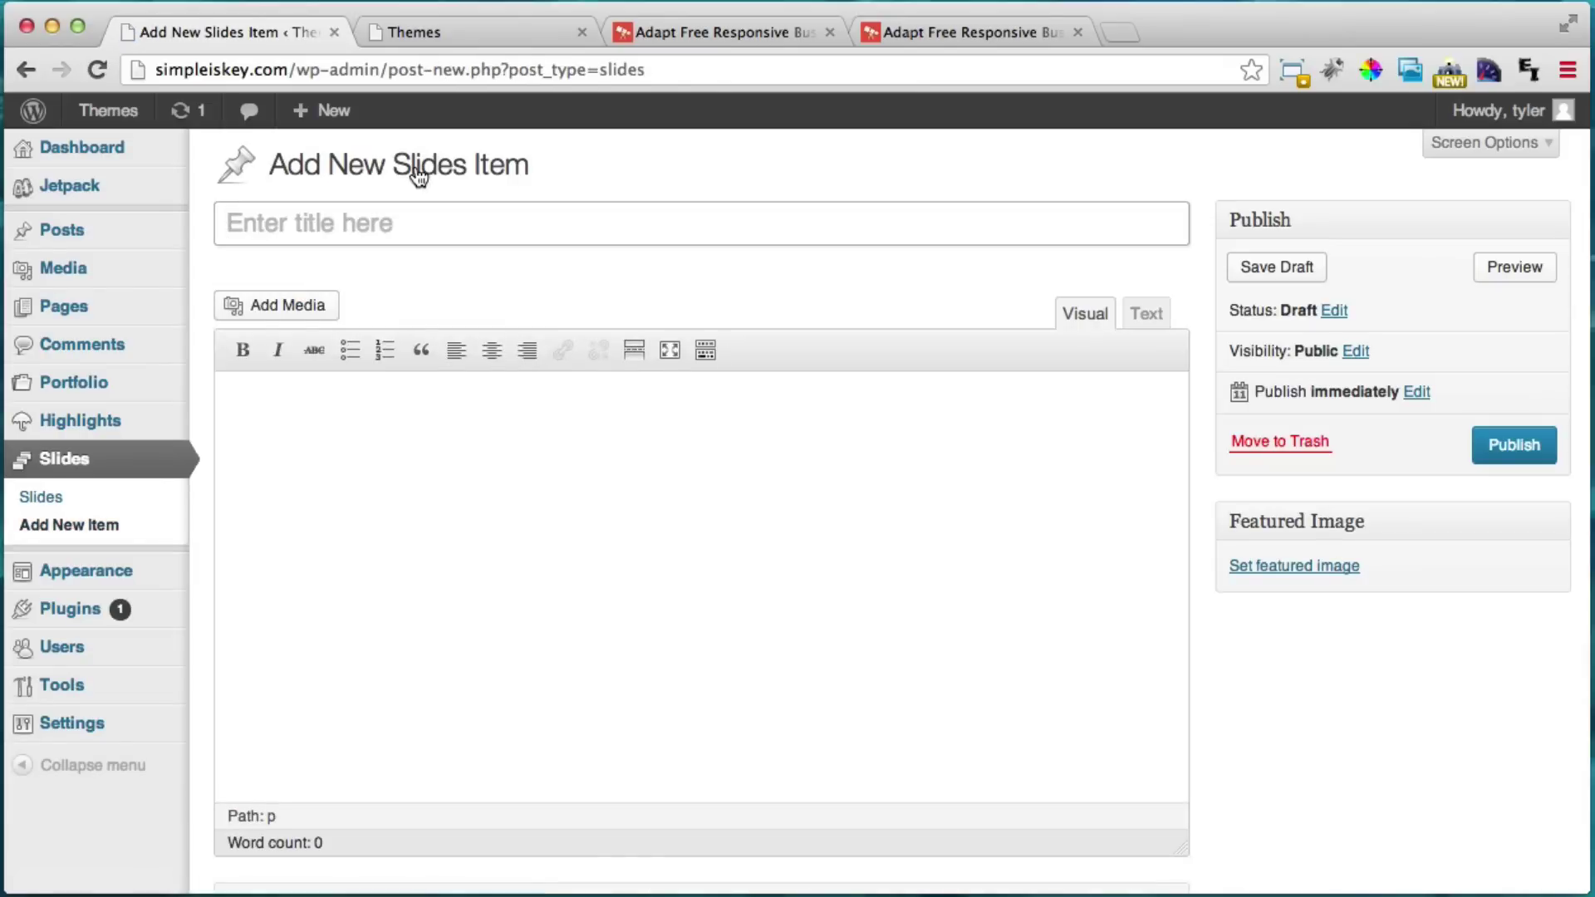
click(386, 226)
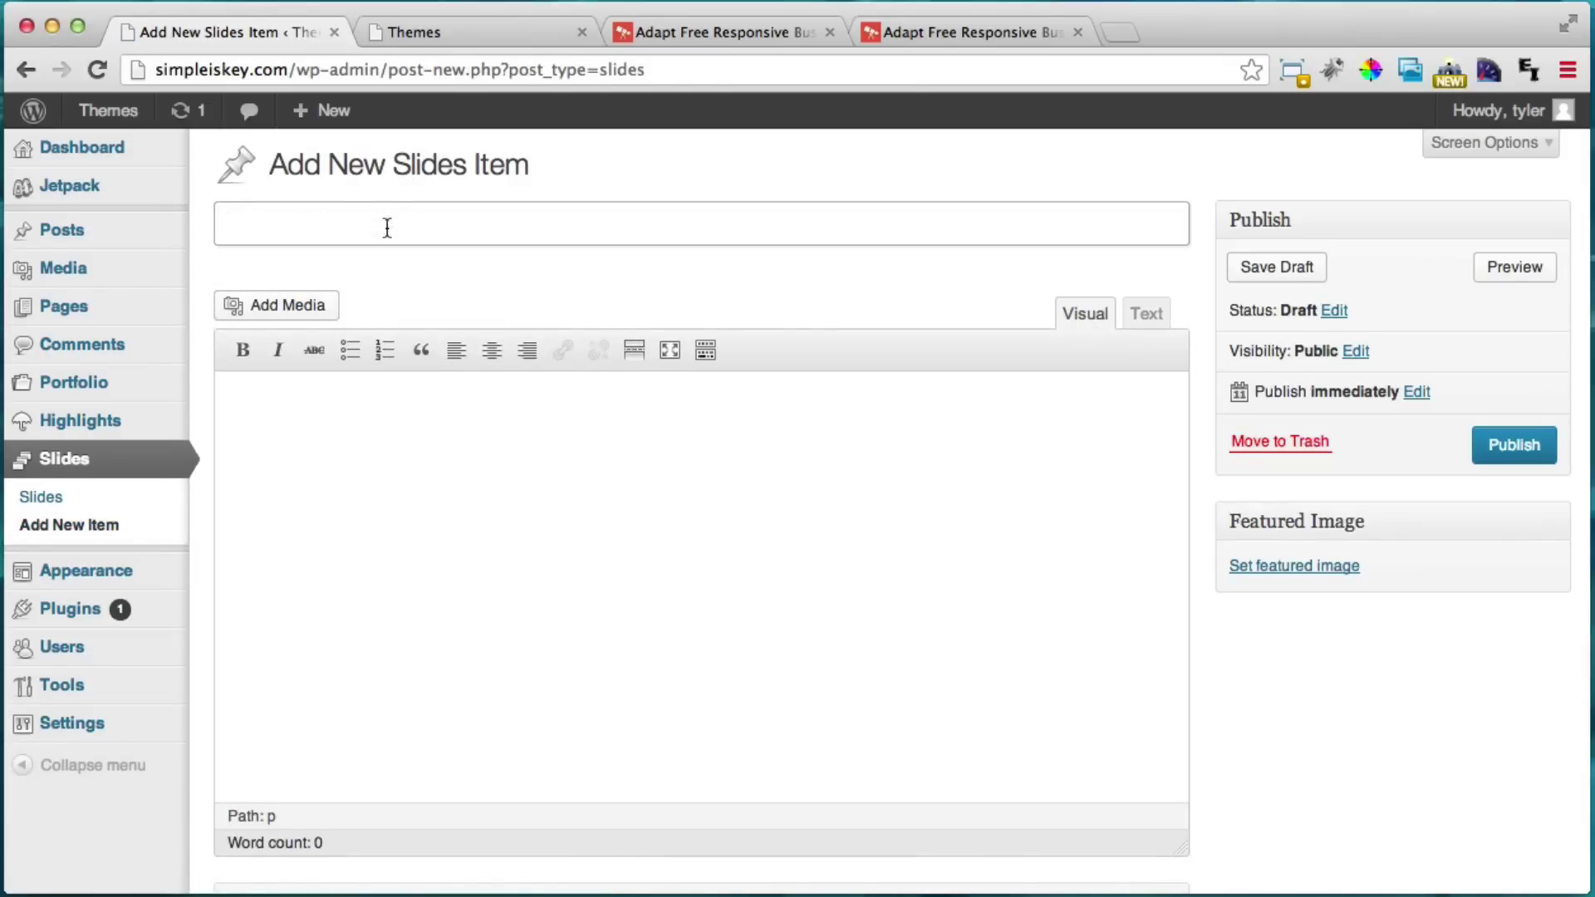
text(Hello)
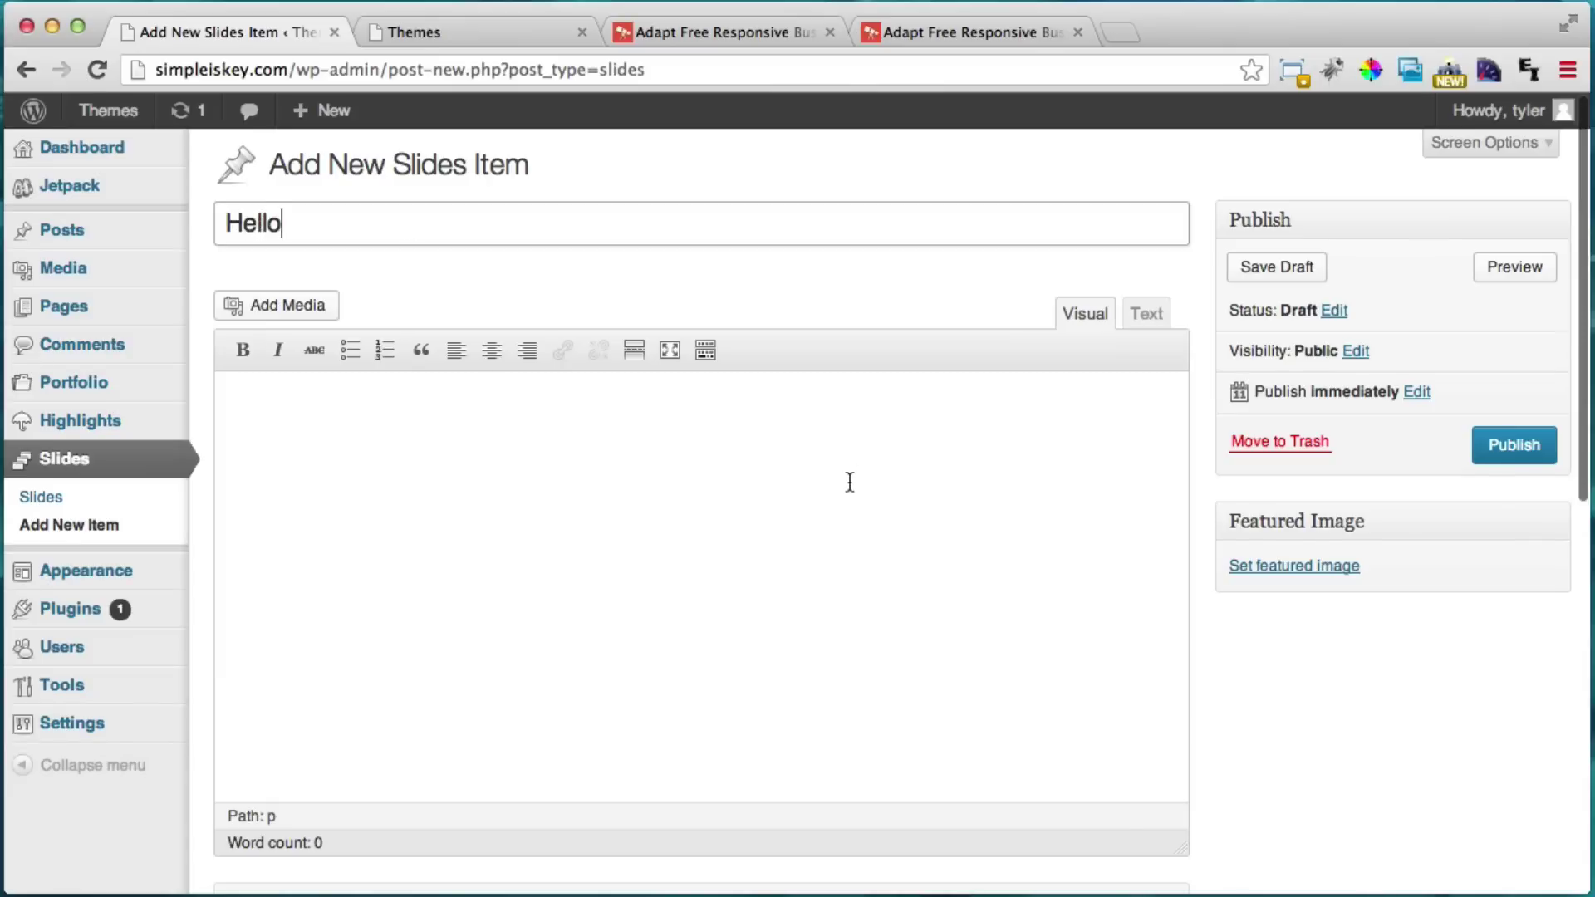
click(847, 481)
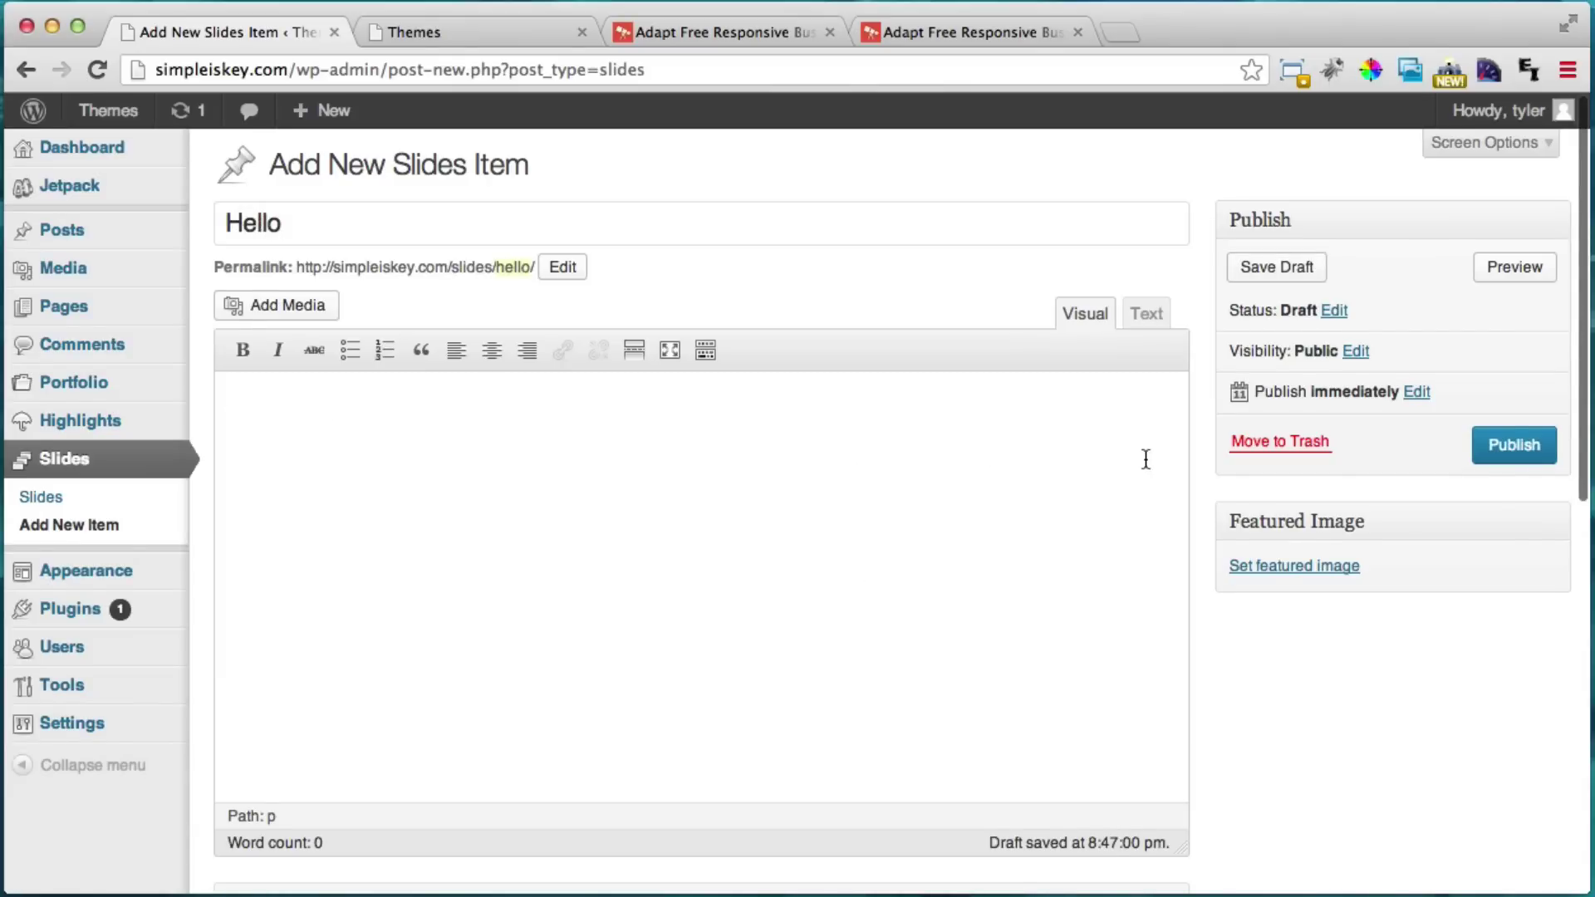
scroll(1143, 460, down, 4)
scroll(1143, 452, up, 1)
scroll(1143, 452, up, 3)
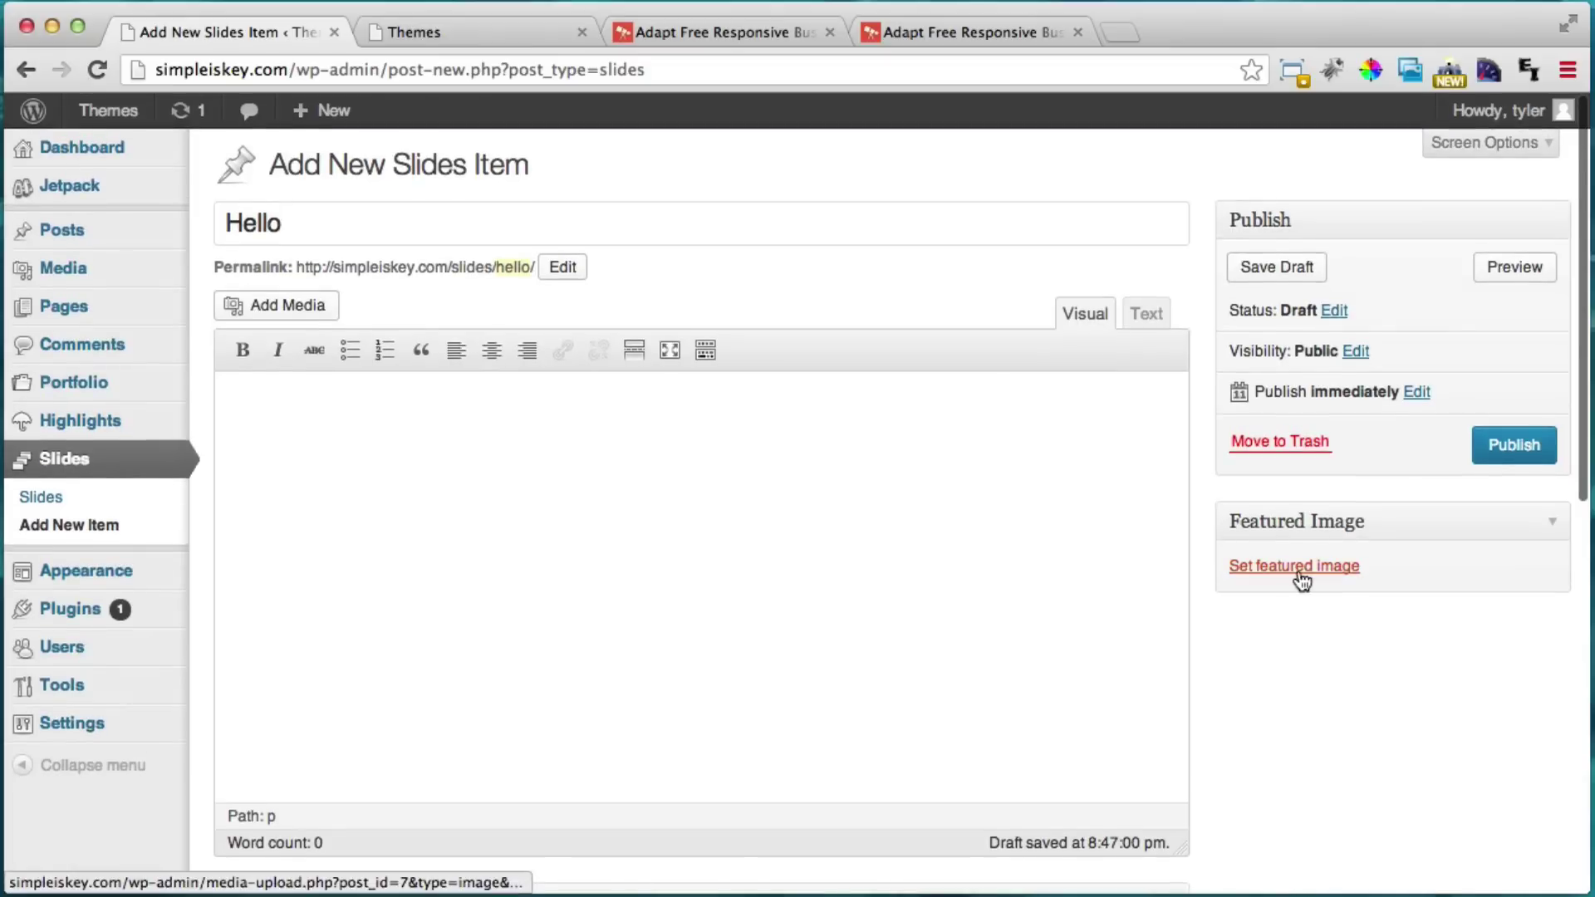
scroll(1301, 579, down, 4)
scroll(1301, 579, up, 3)
scroll(1302, 579, down, 5)
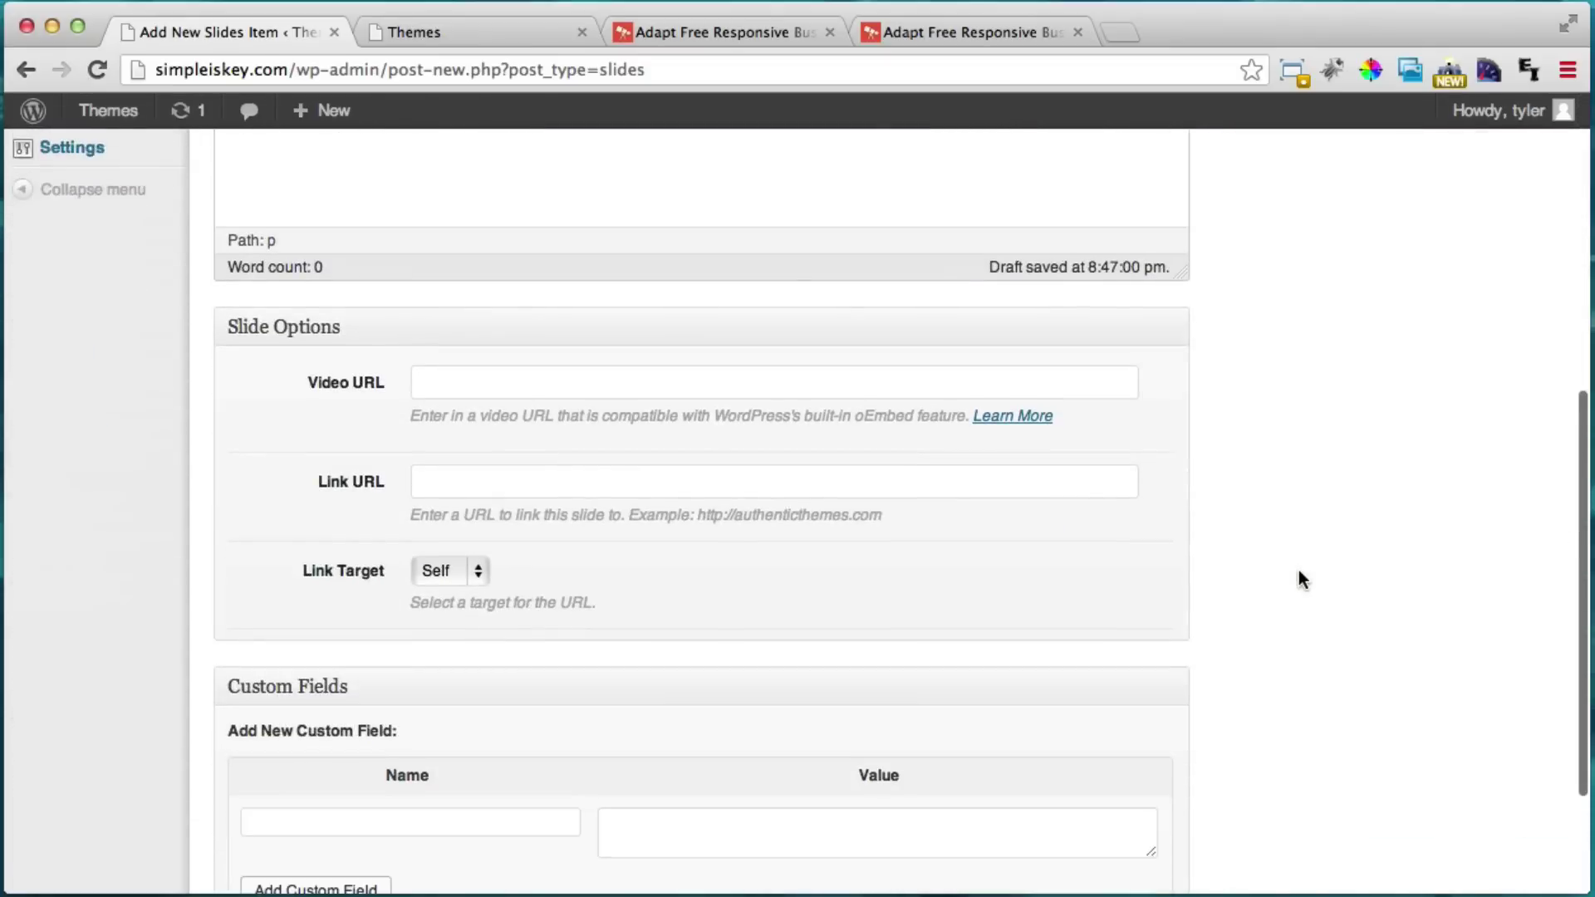
scroll(1301, 579, down, 1)
scroll(1299, 570, up, 5)
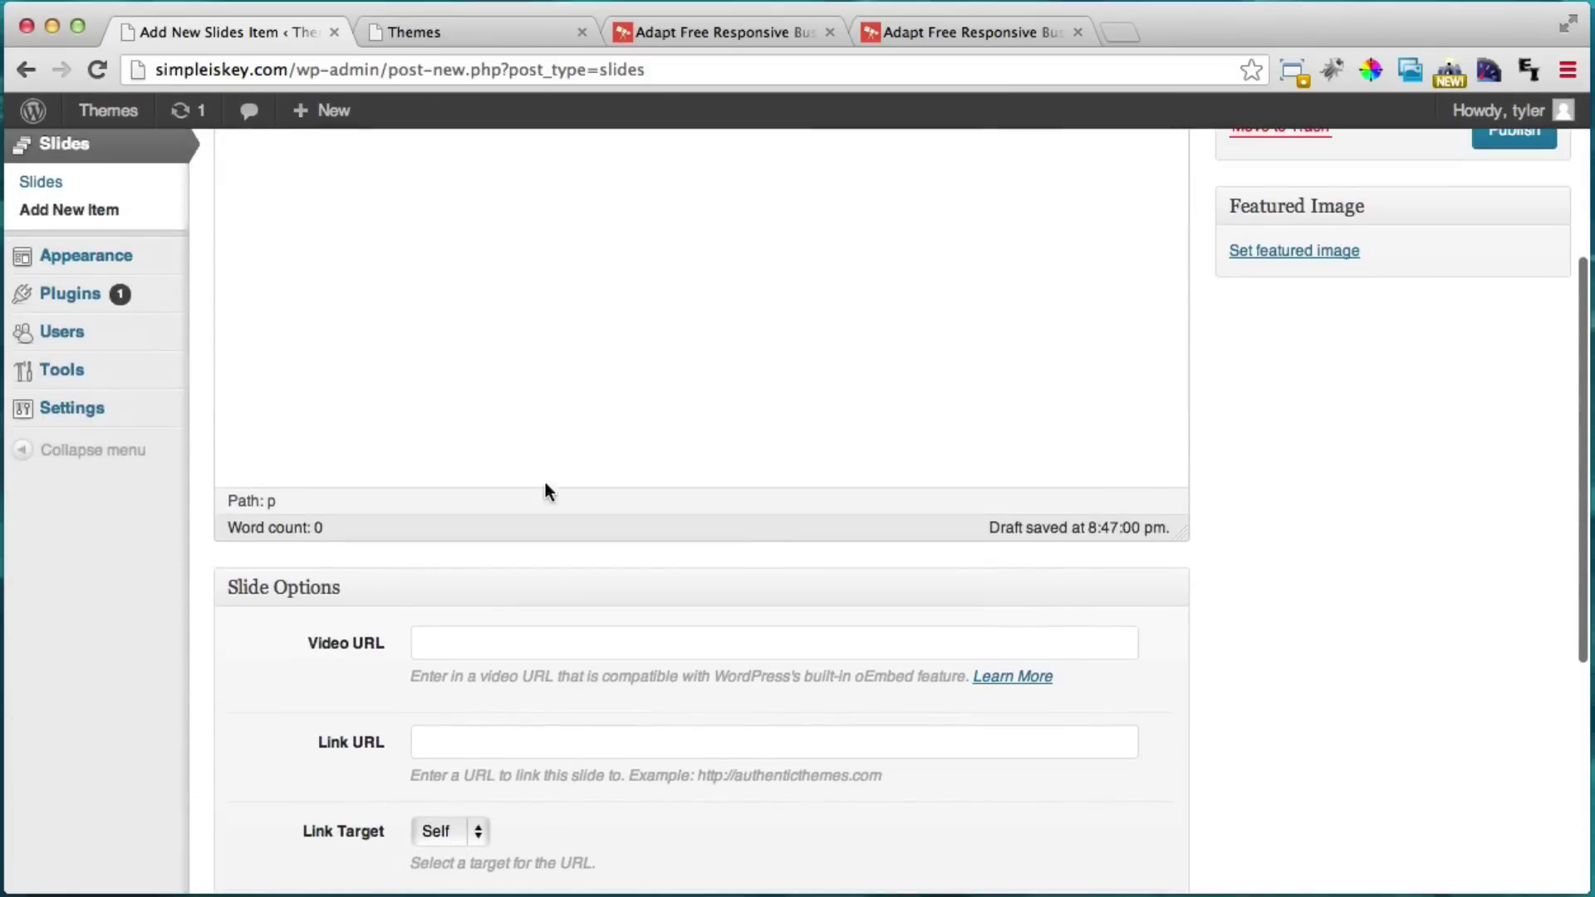
scroll(471, 615, down, 5)
scroll(471, 614, up, 6)
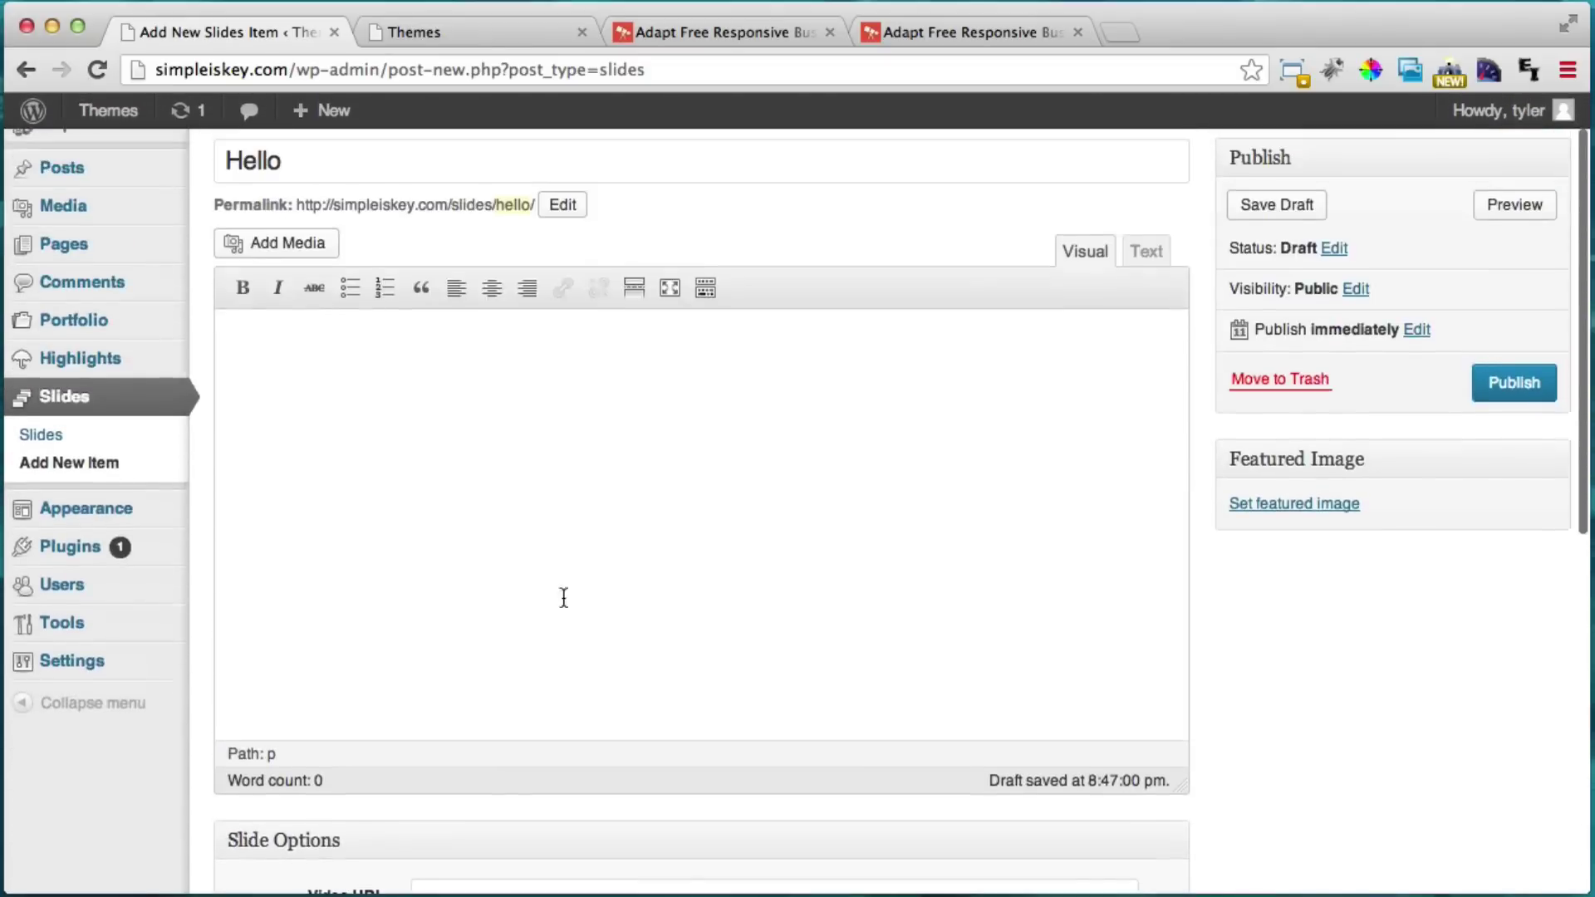
Upload IMG_0013.JPG from the Images folder as the featured image, publish the Hello slide, and view the site.
click(1266, 568)
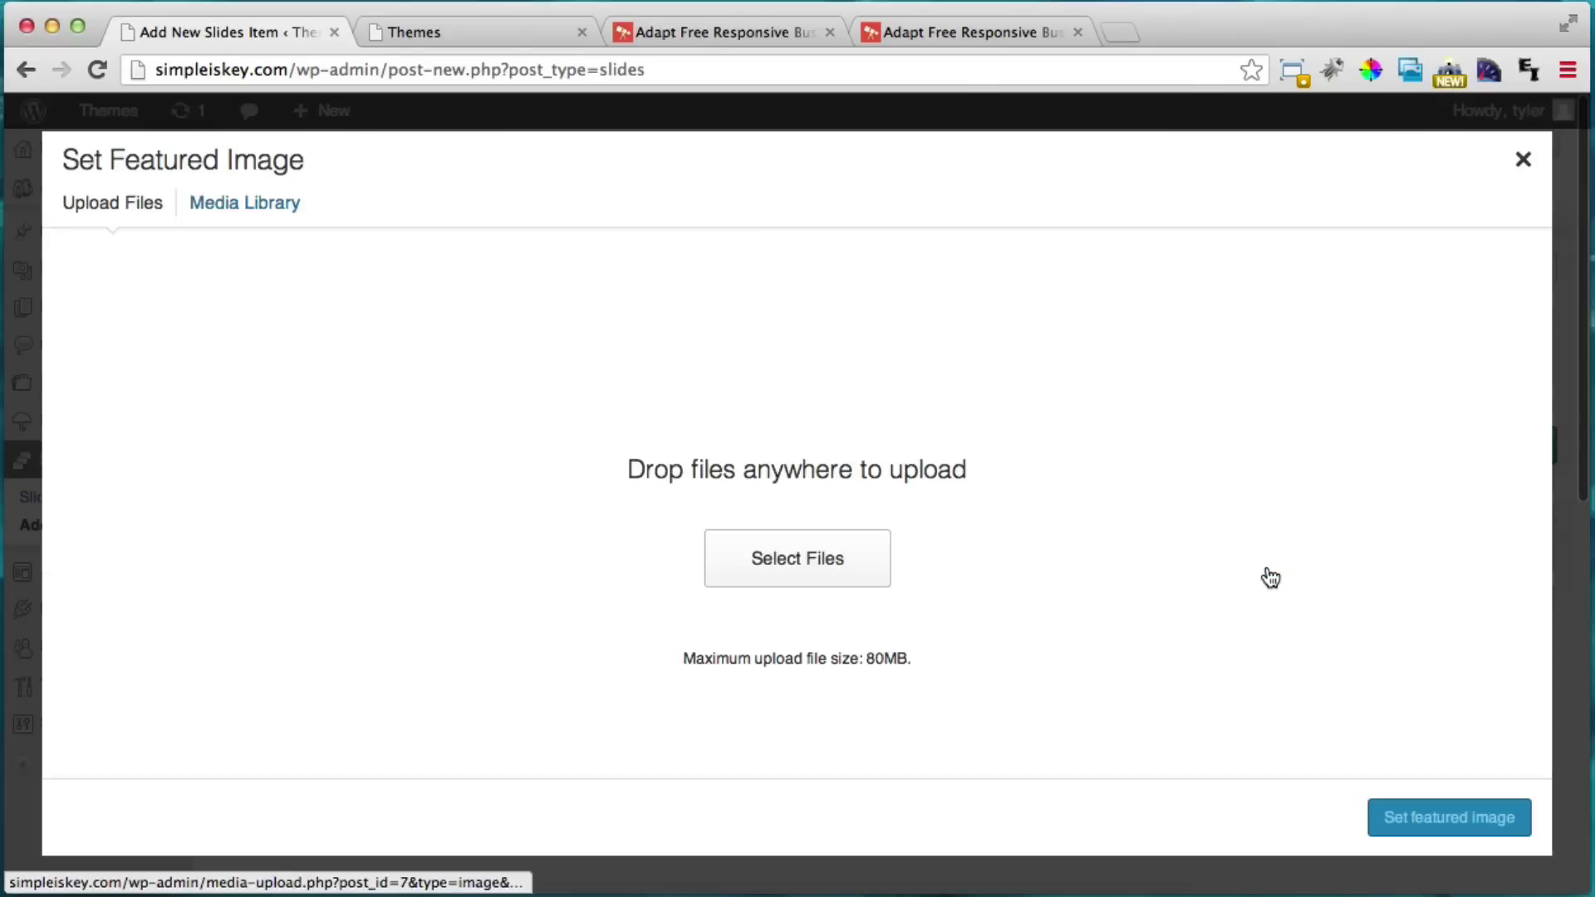
click(770, 564)
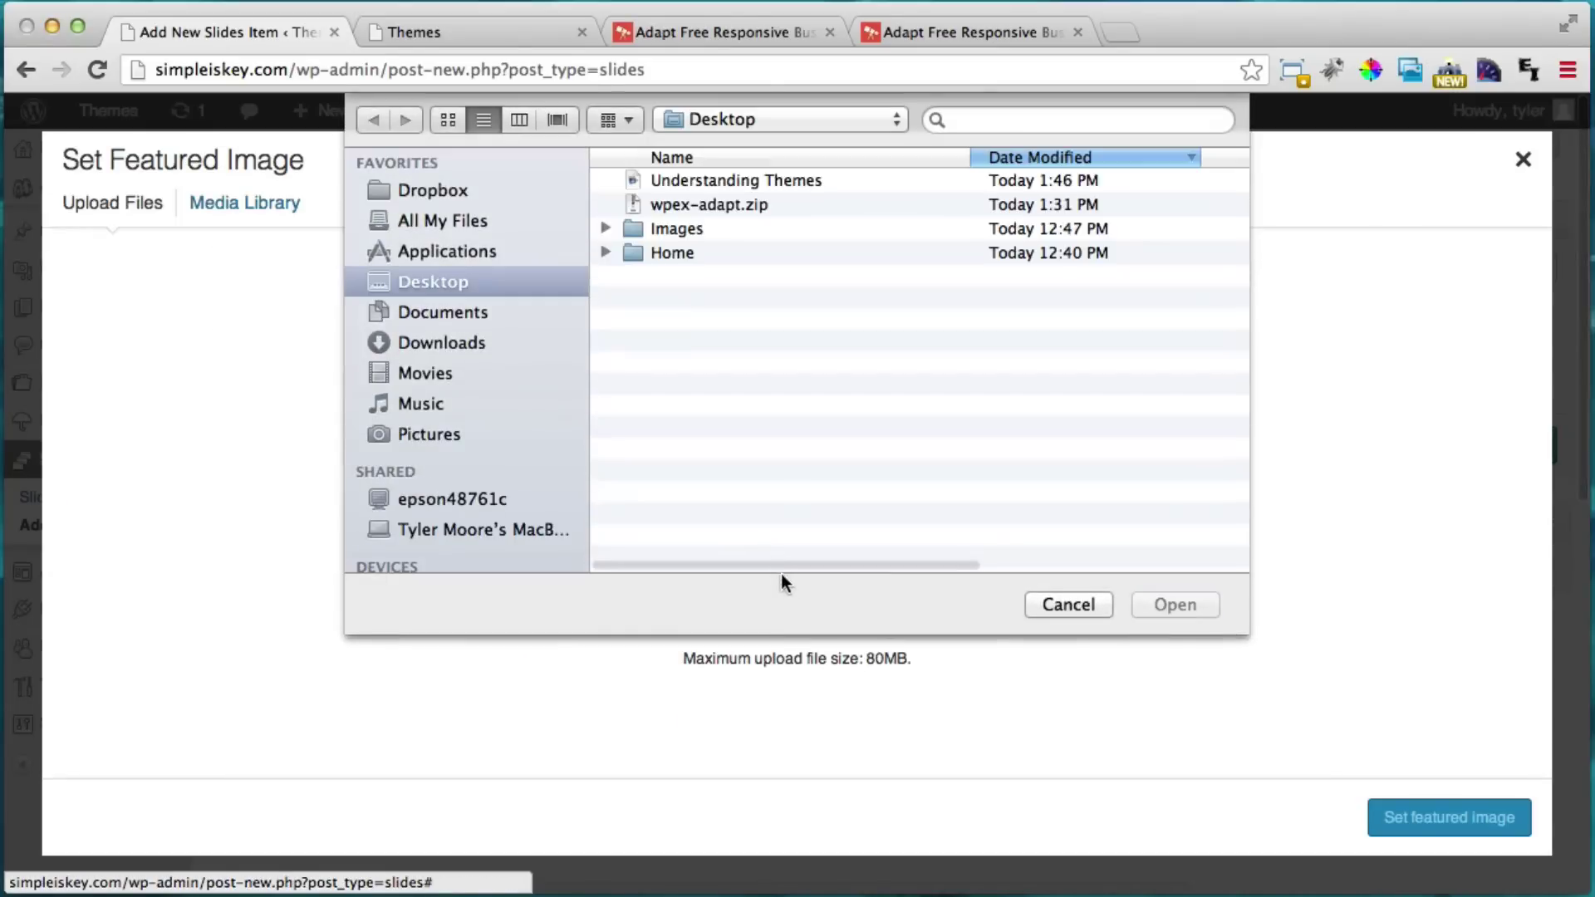
double_click(691, 231)
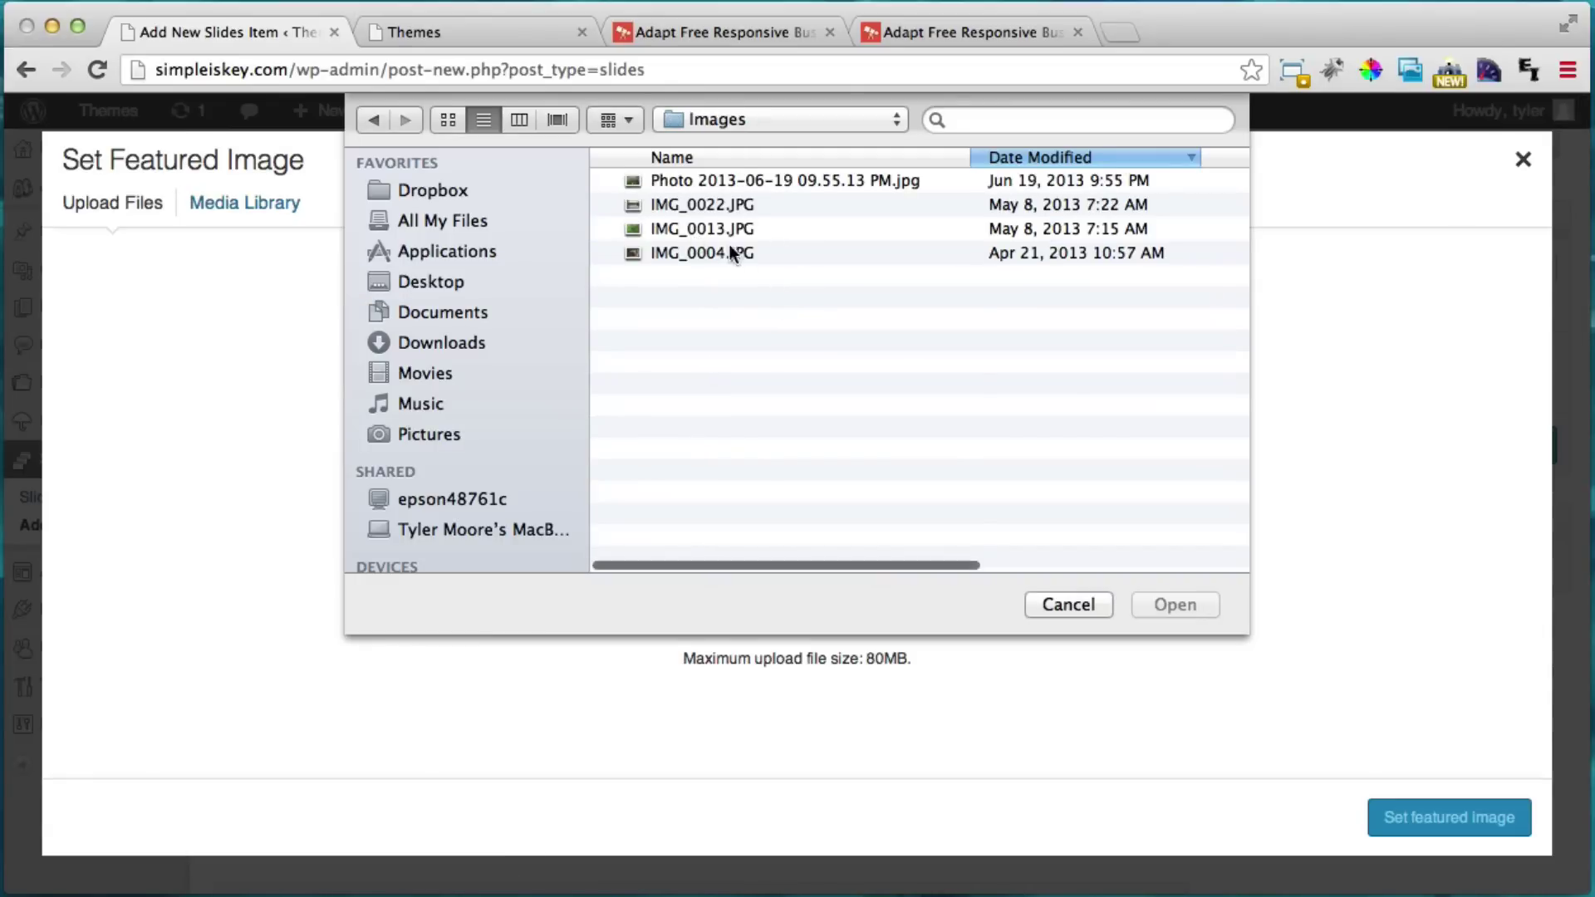
click(452, 119)
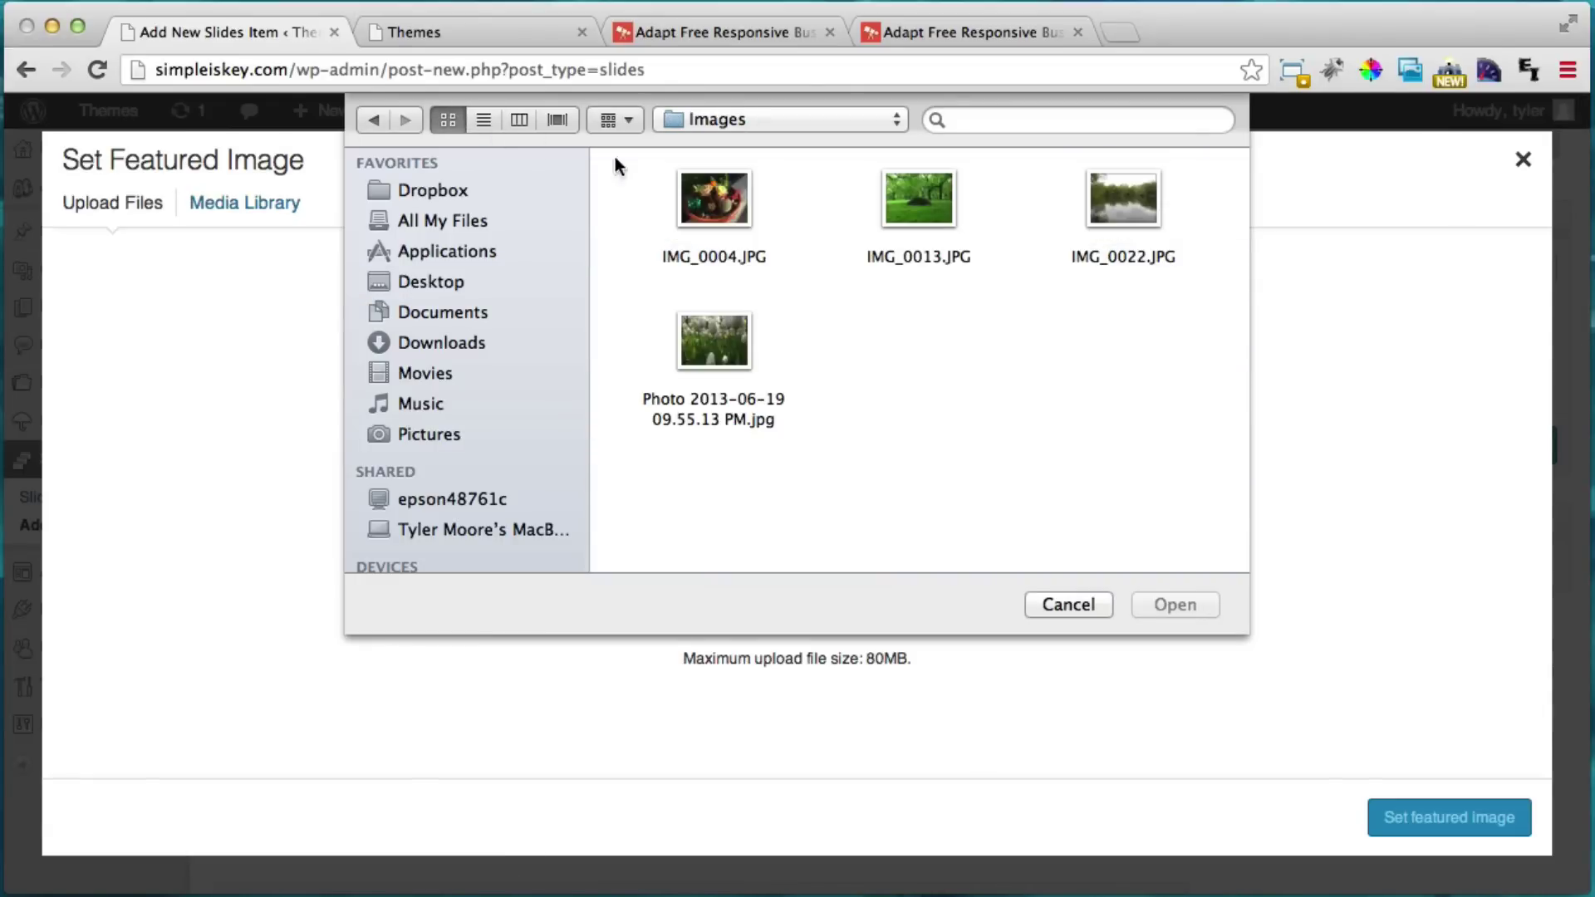
click(920, 200)
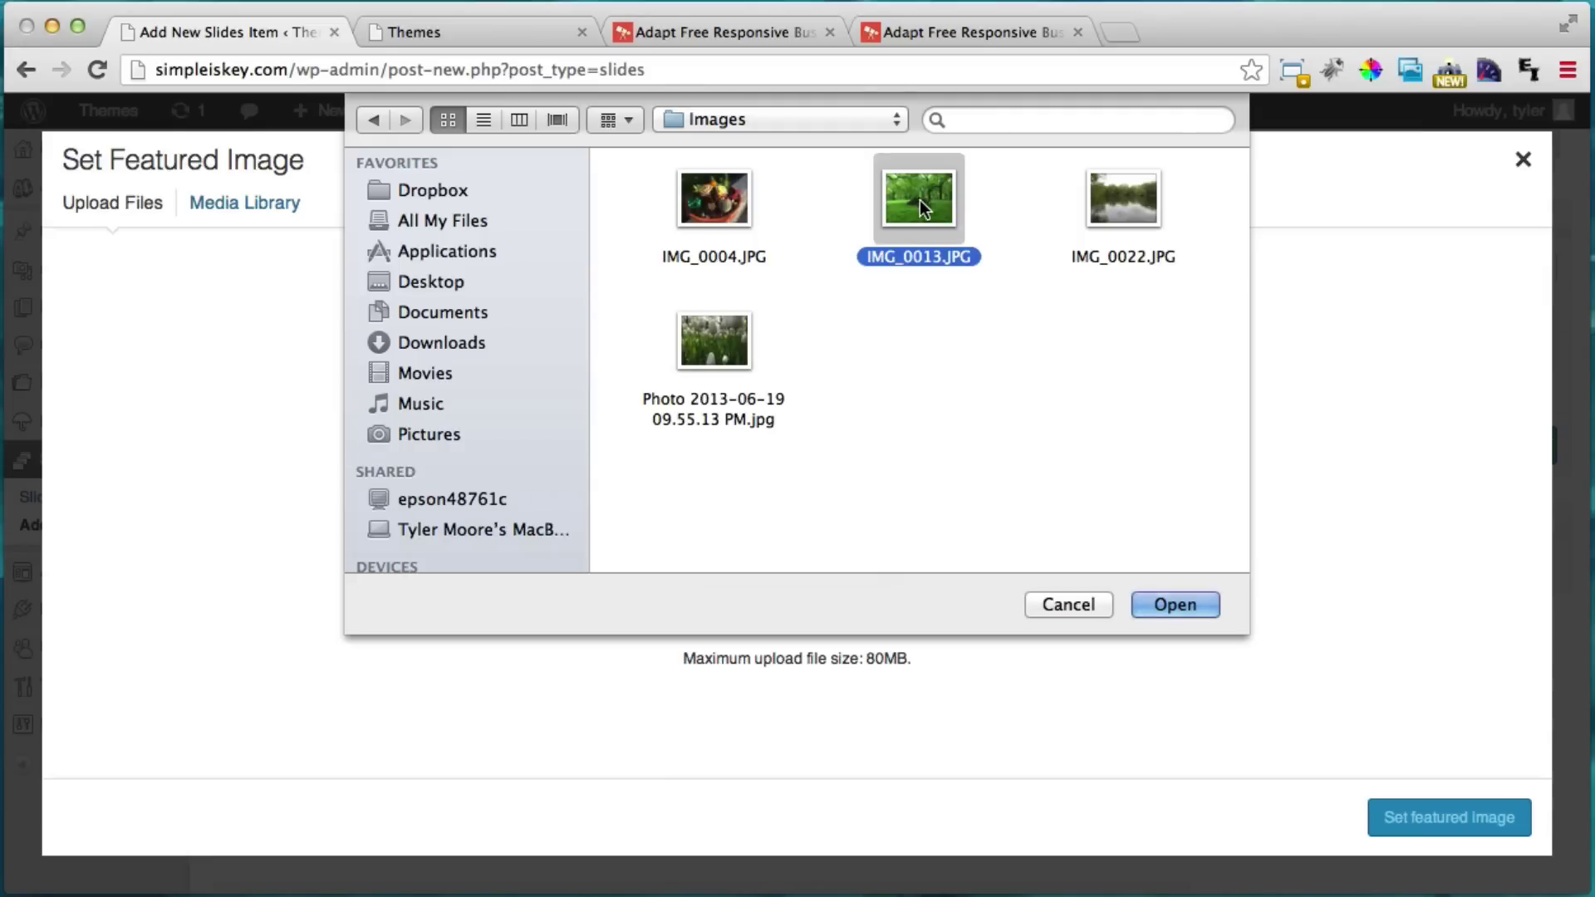
click(1189, 603)
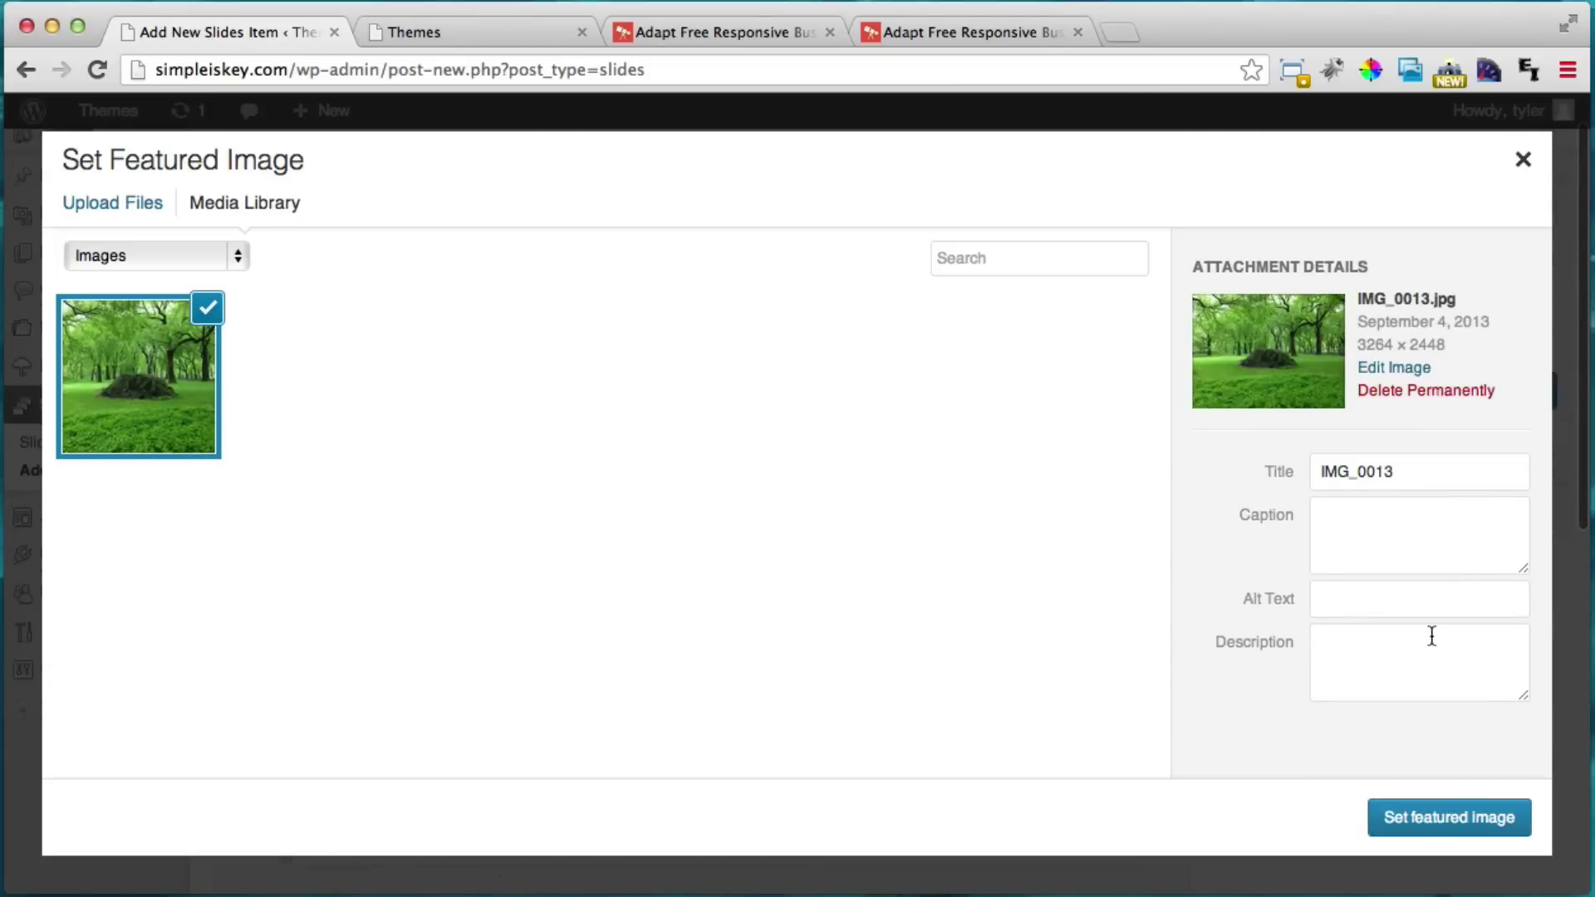
click(1447, 822)
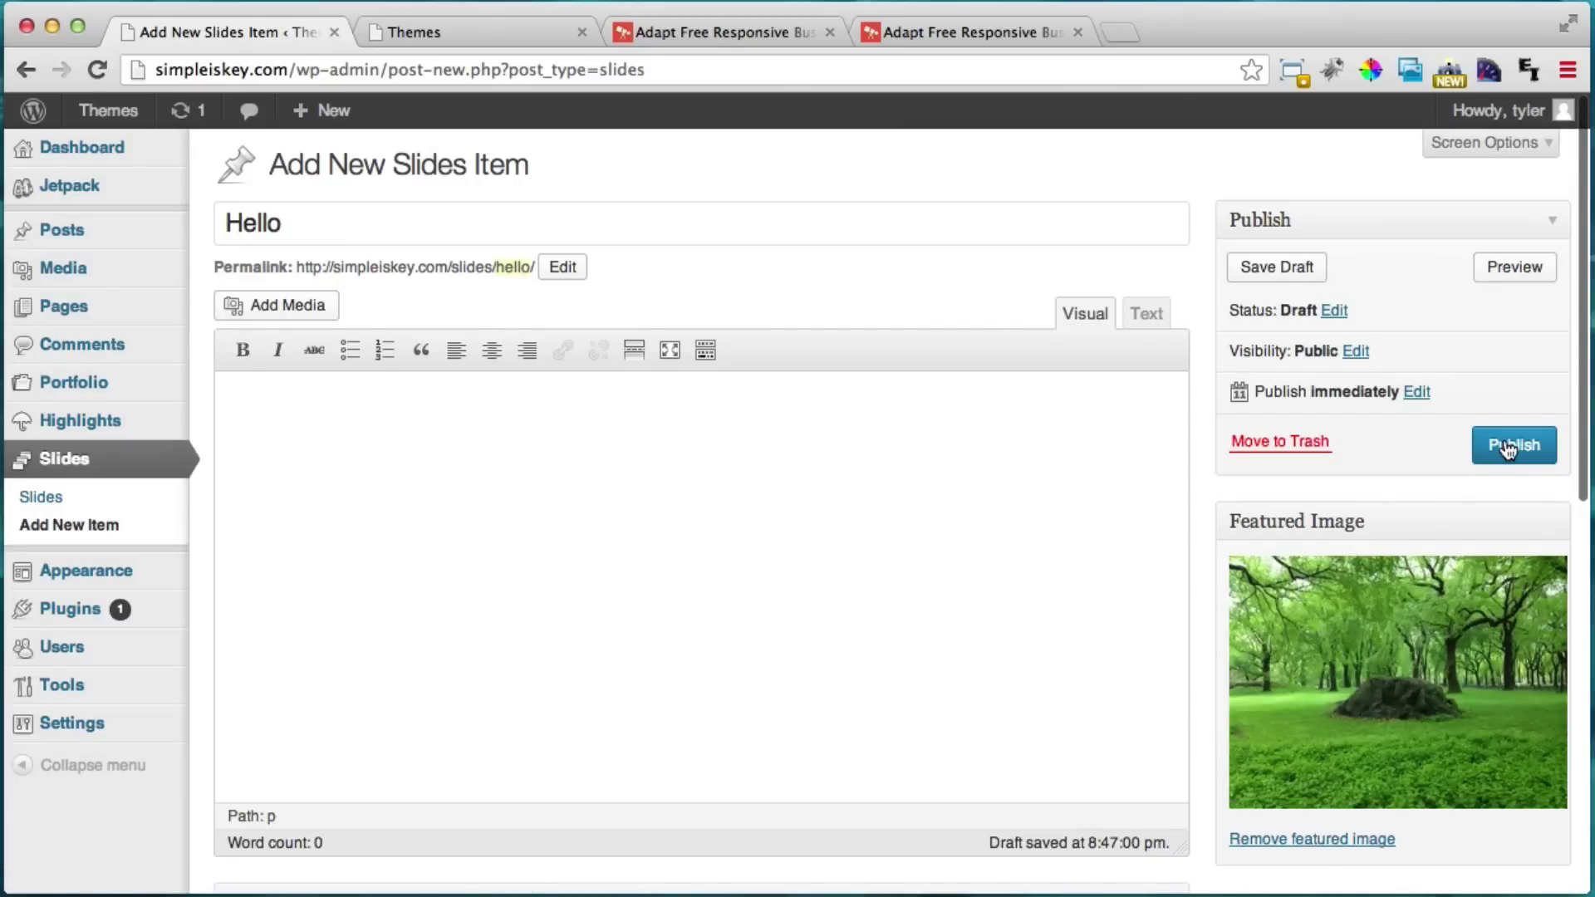
click(1520, 447)
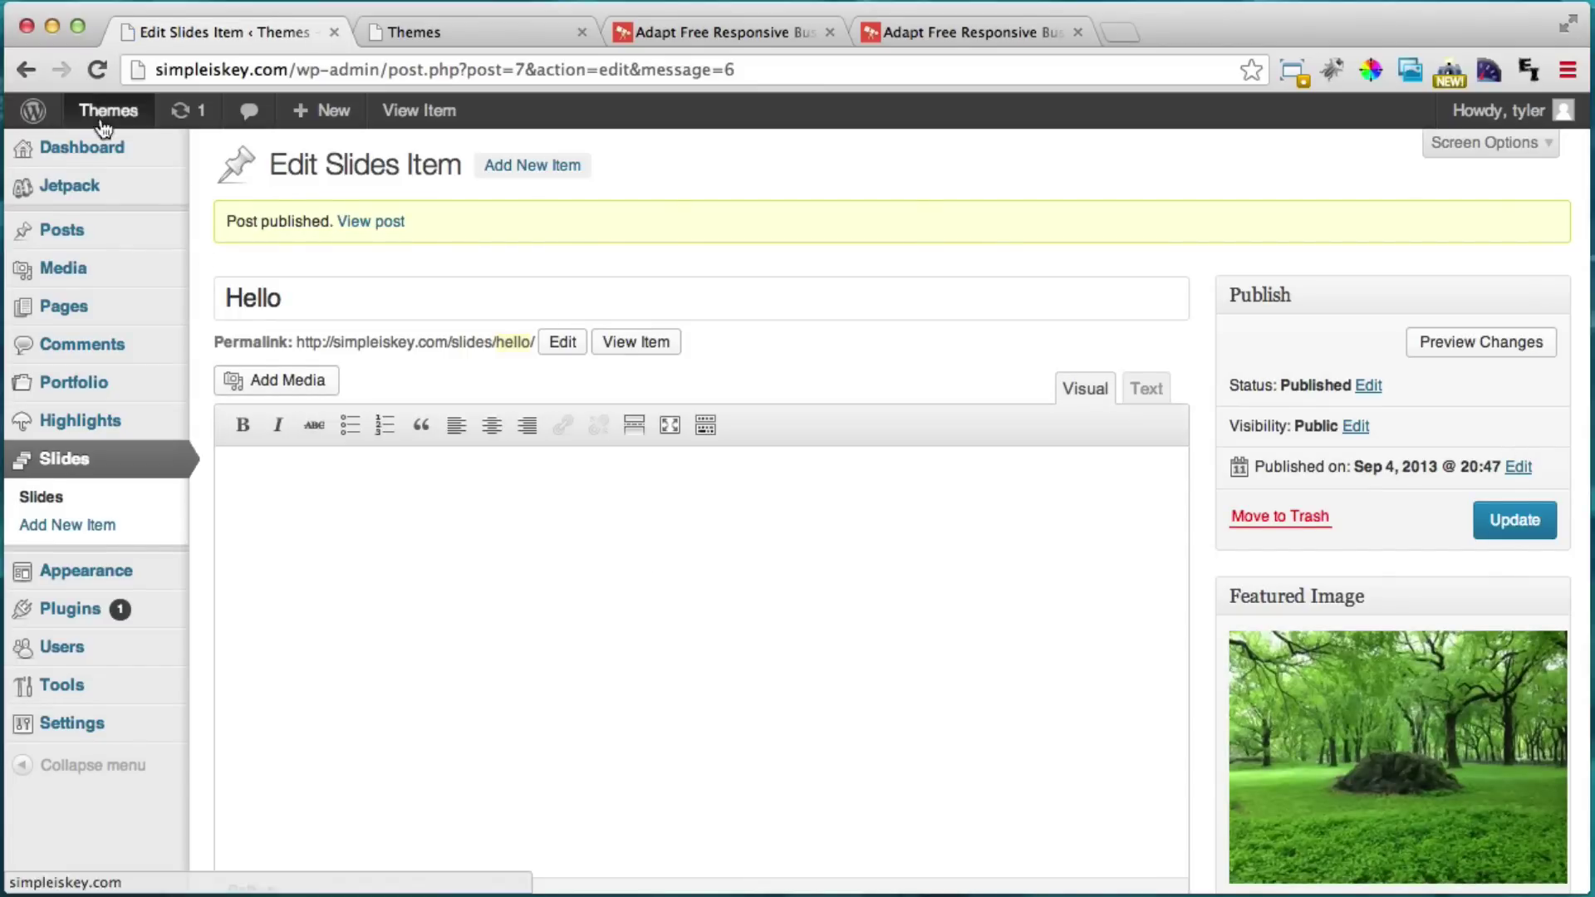
click(432, 33)
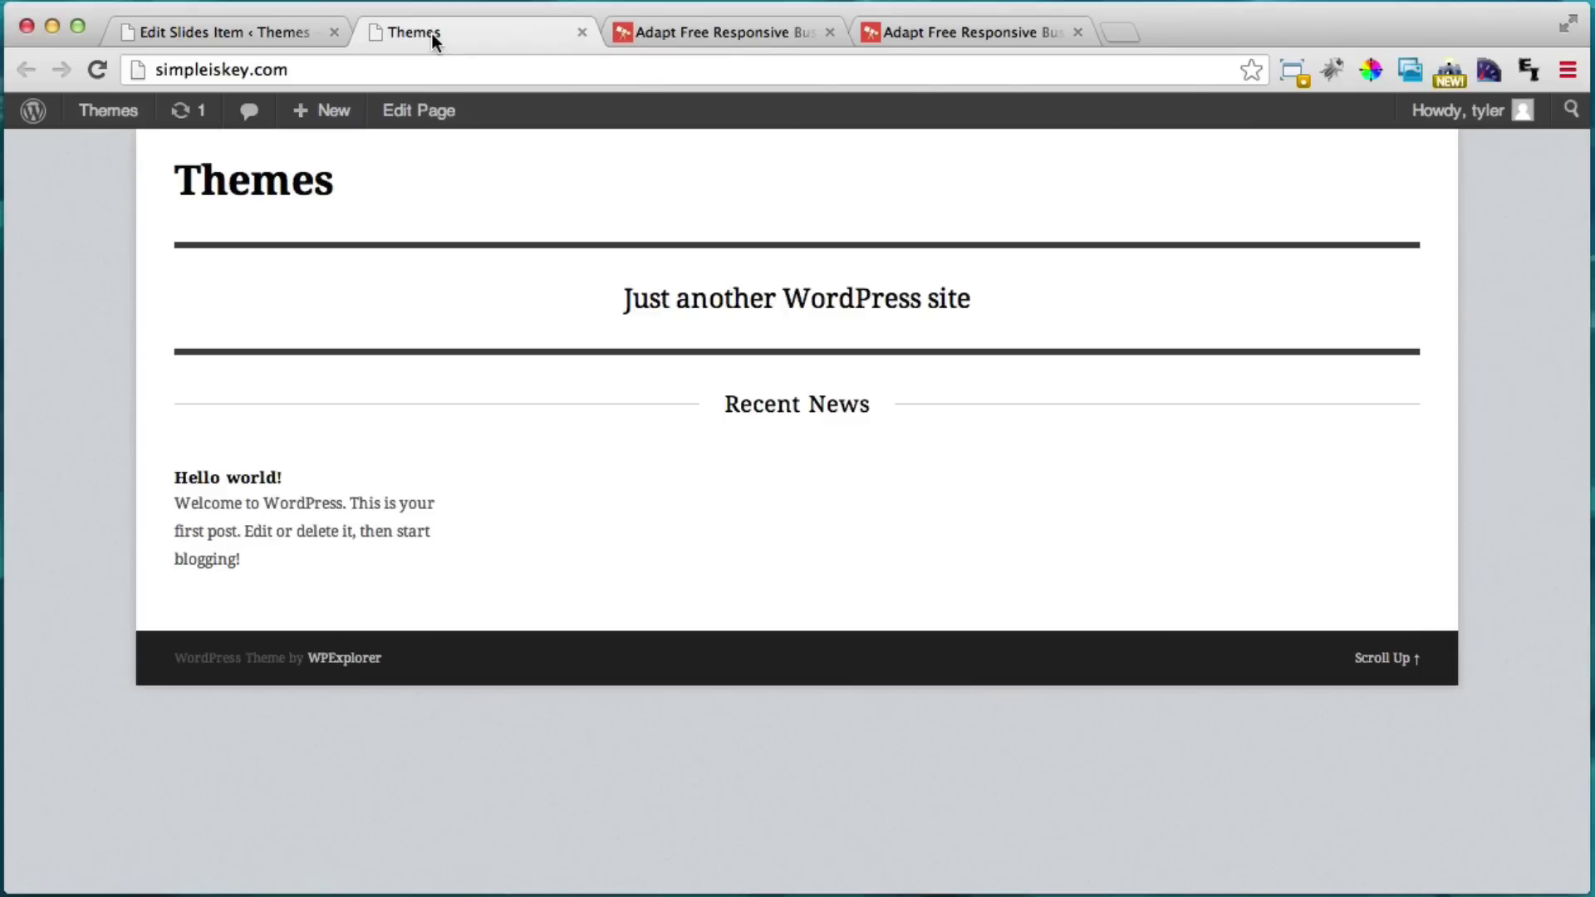
Reload the front page and scroll to confirm the park photo appears in the slider.
click(98, 77)
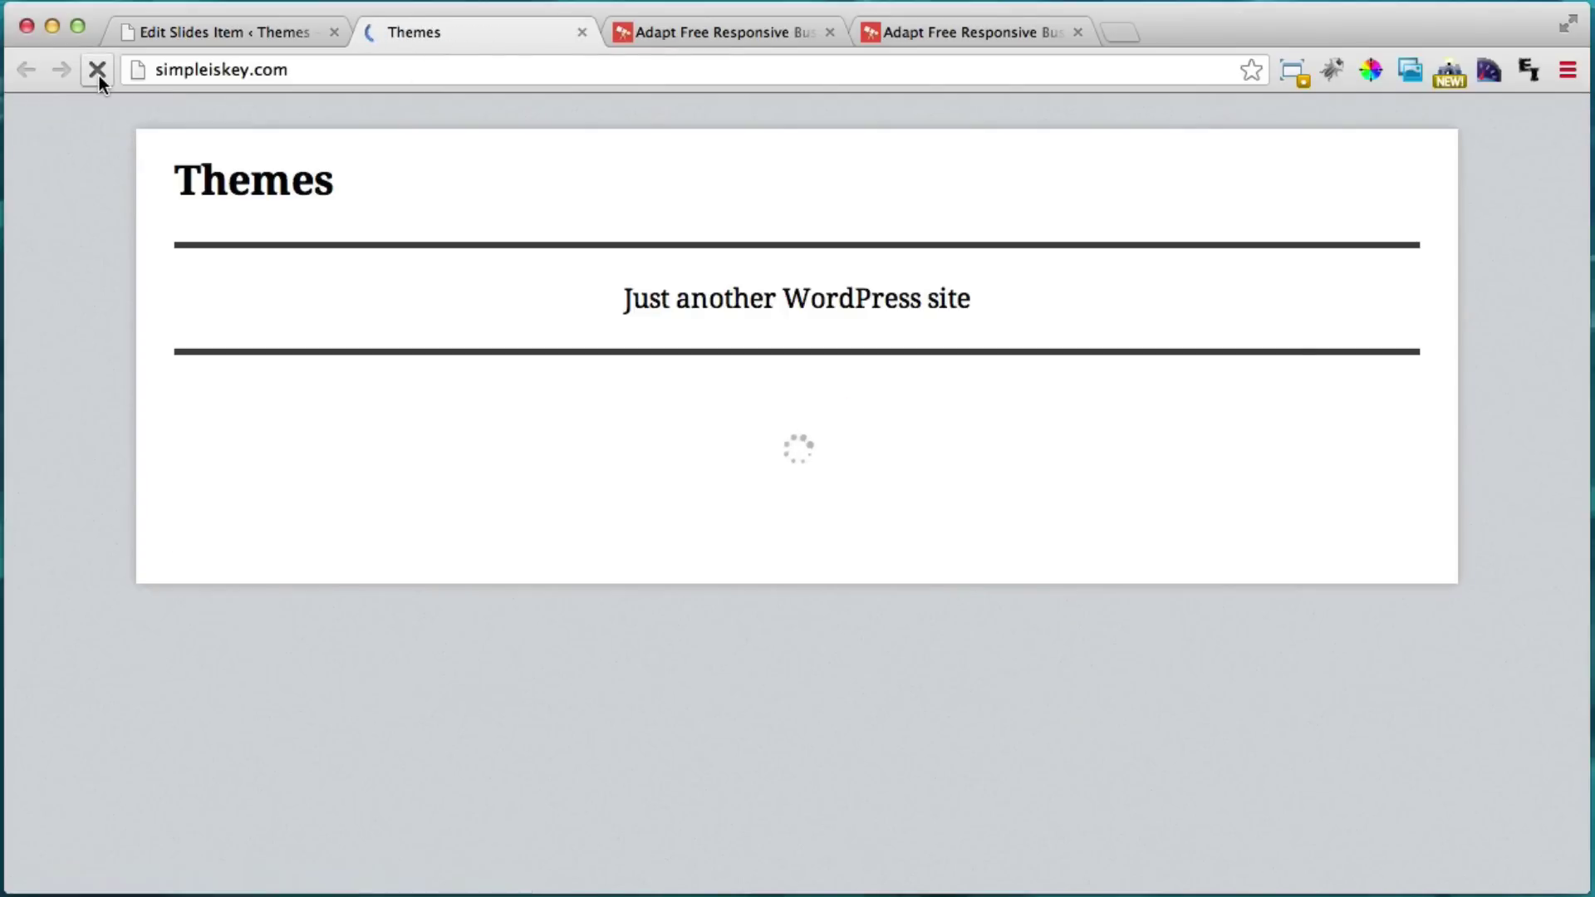
scroll(1504, 415, down, 3)
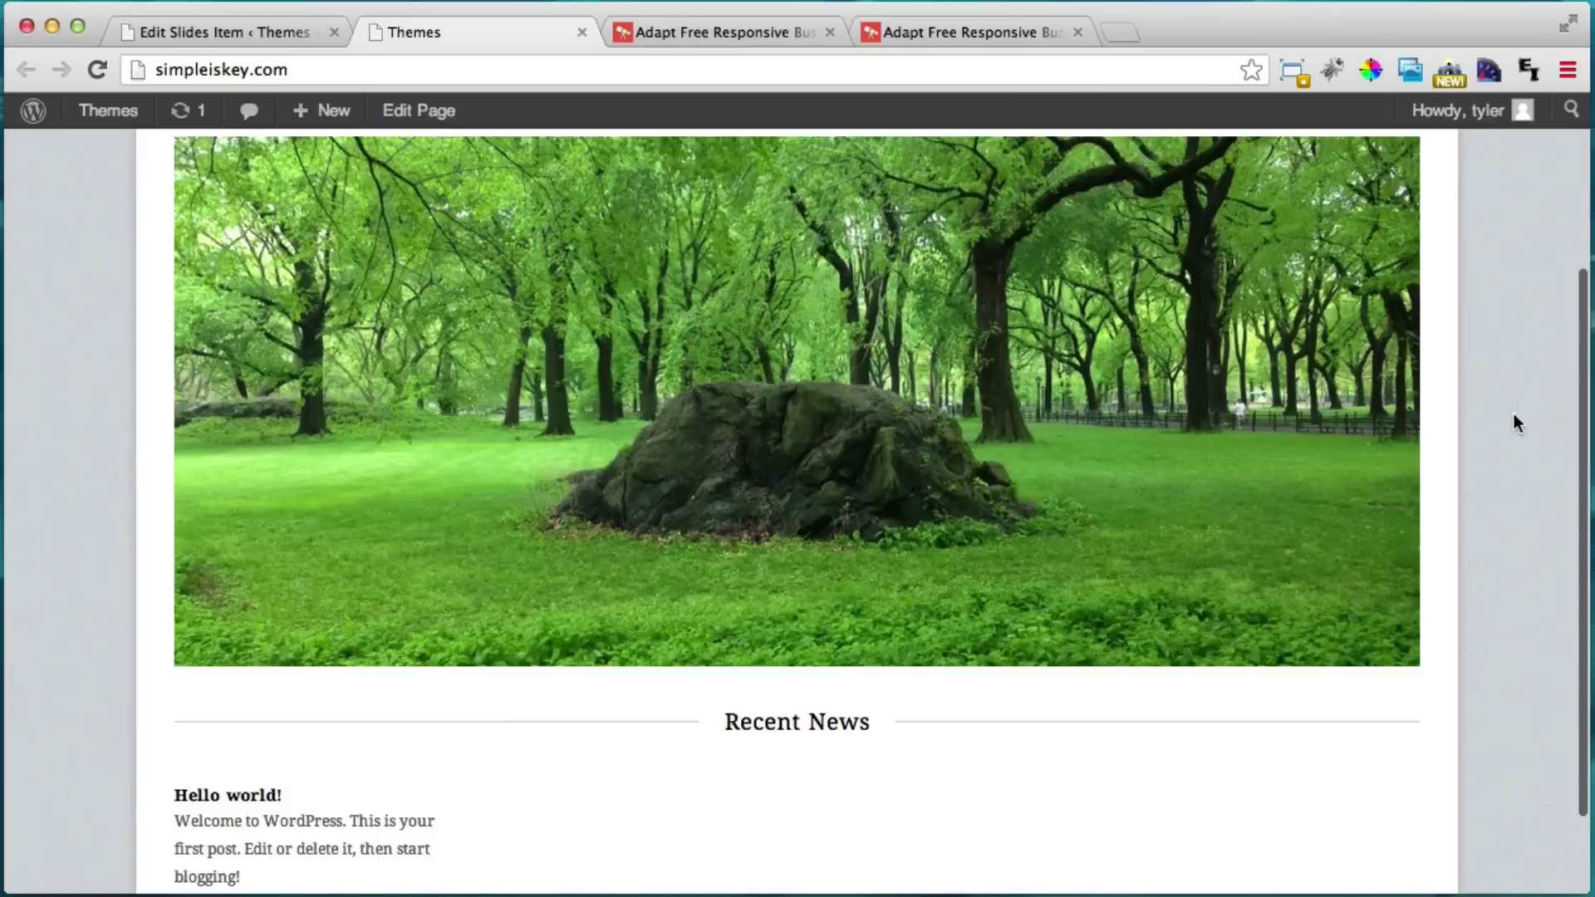
scroll(1127, 492, up, 3)
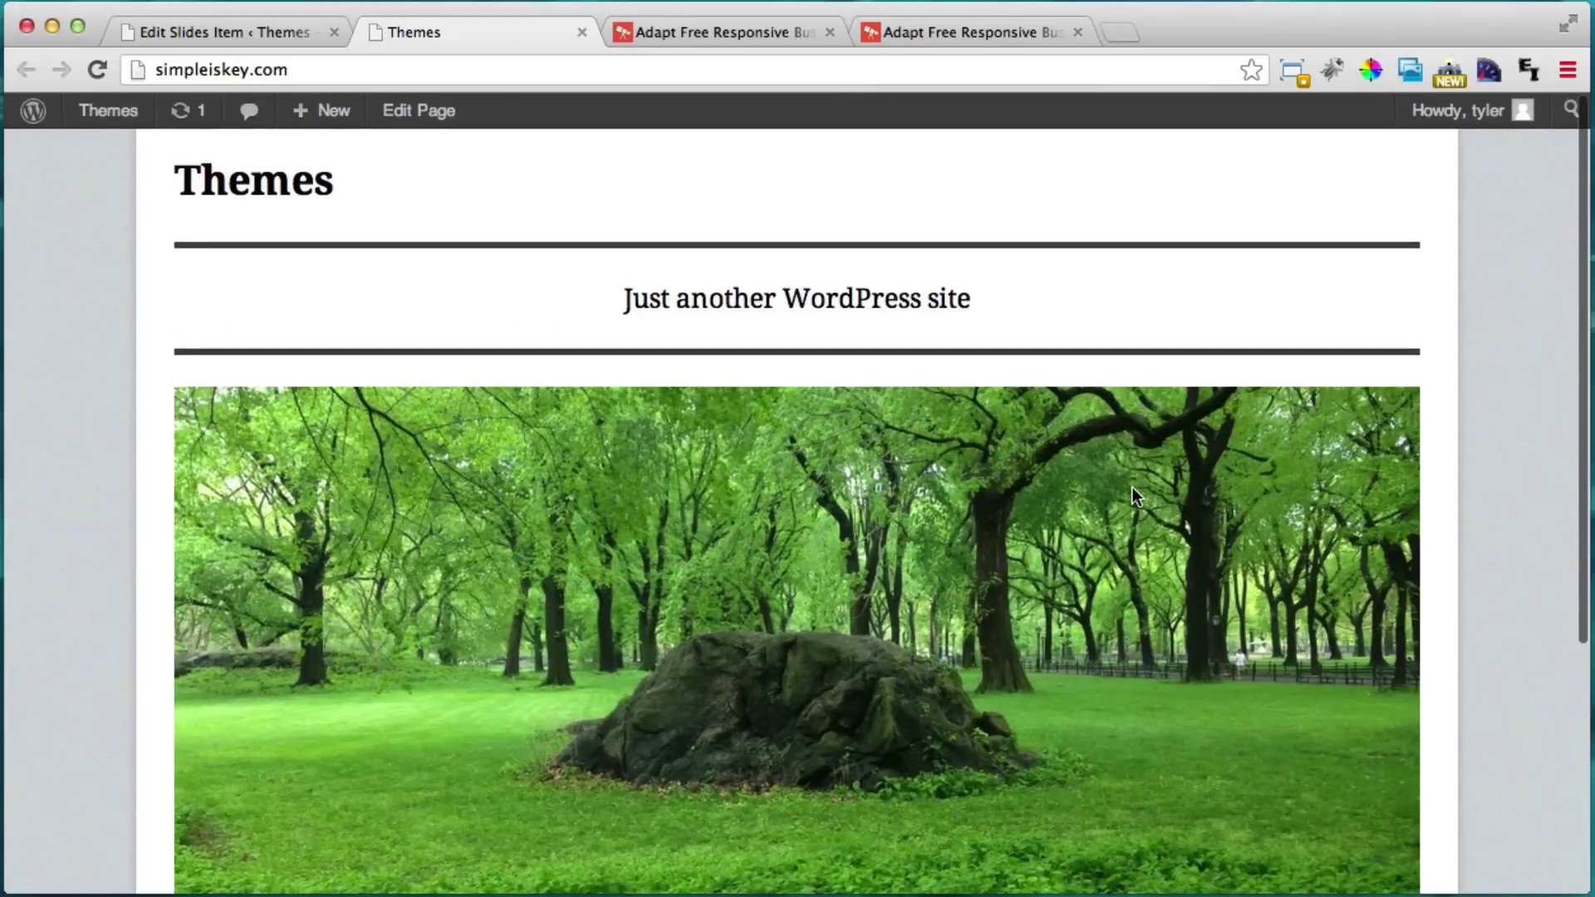
scroll(958, 548, down, 5)
scroll(901, 425, up, 5)
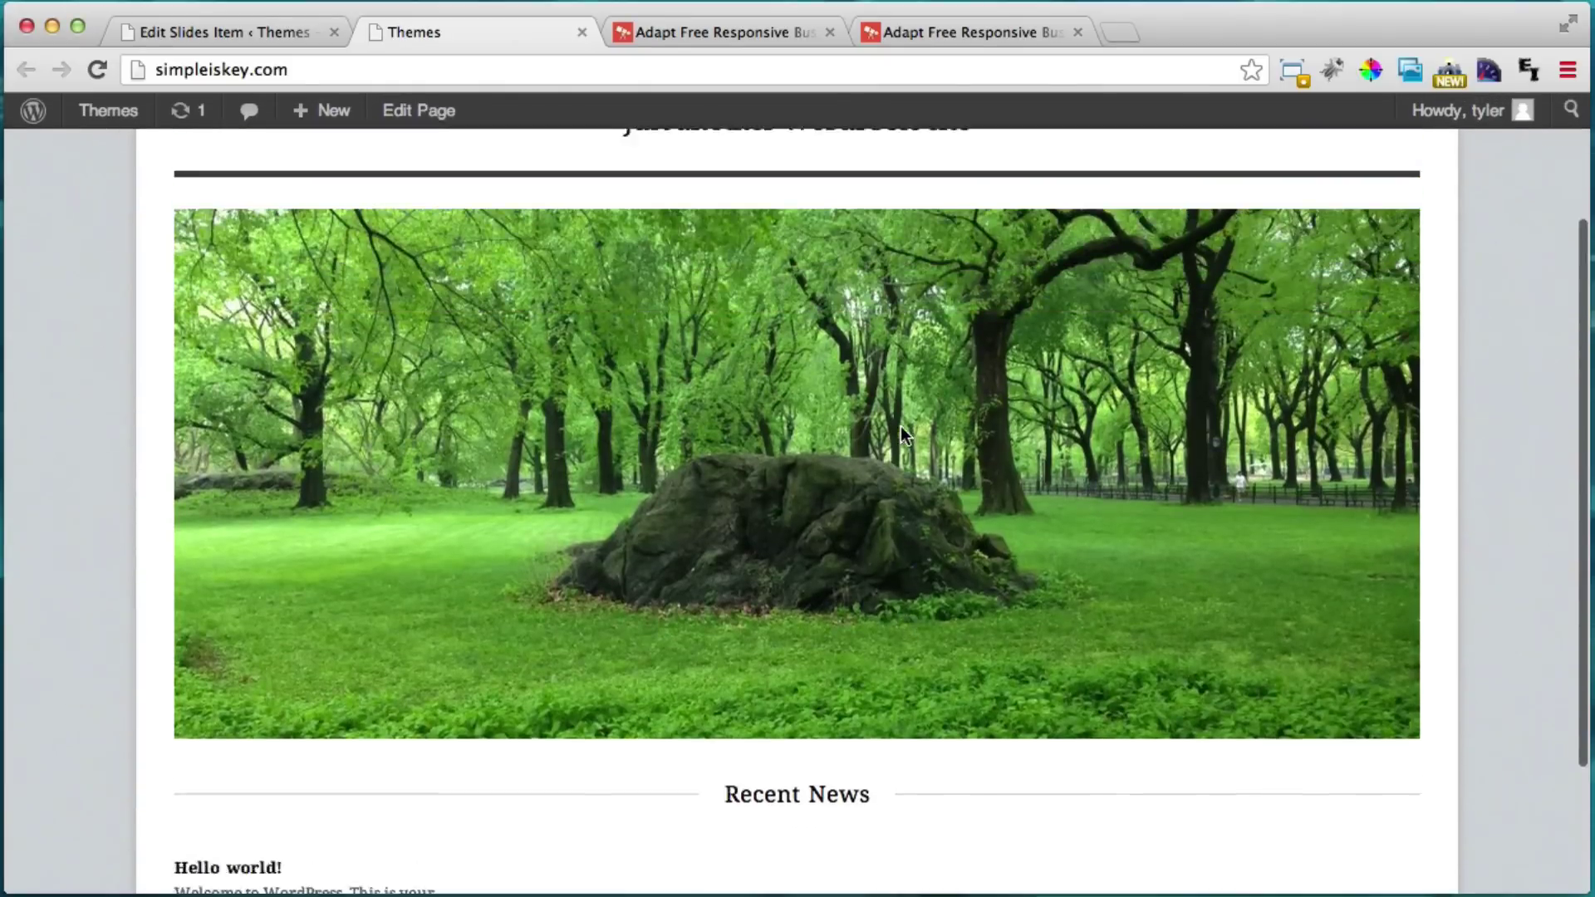
Glance at the Adapt demo, then return to admin and bring up the empty Highlights list.
click(728, 37)
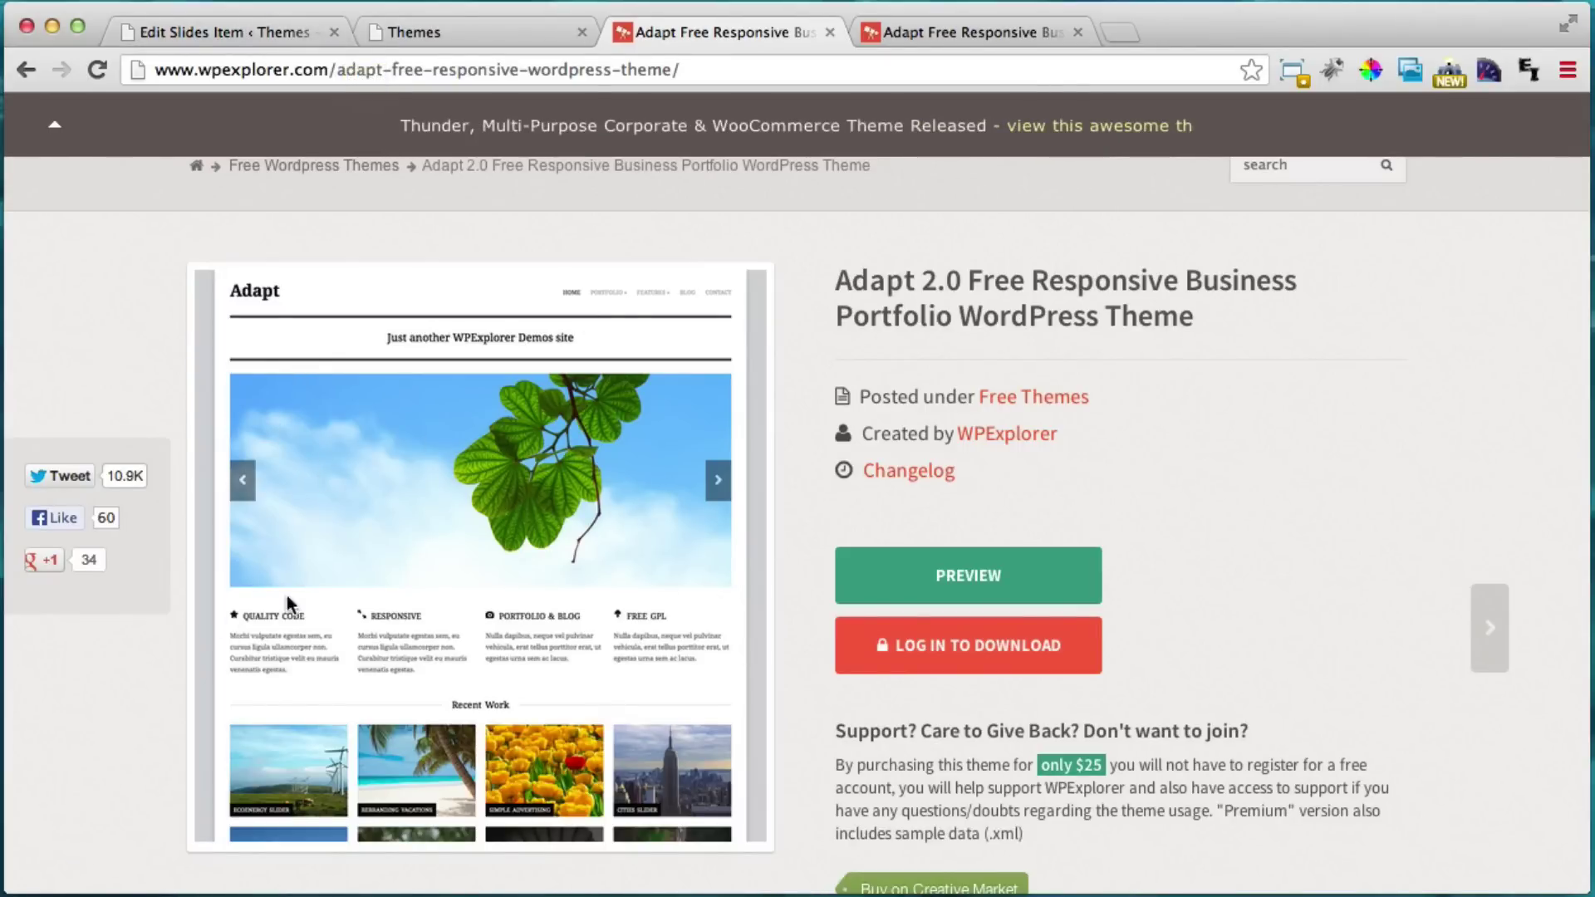
click(238, 29)
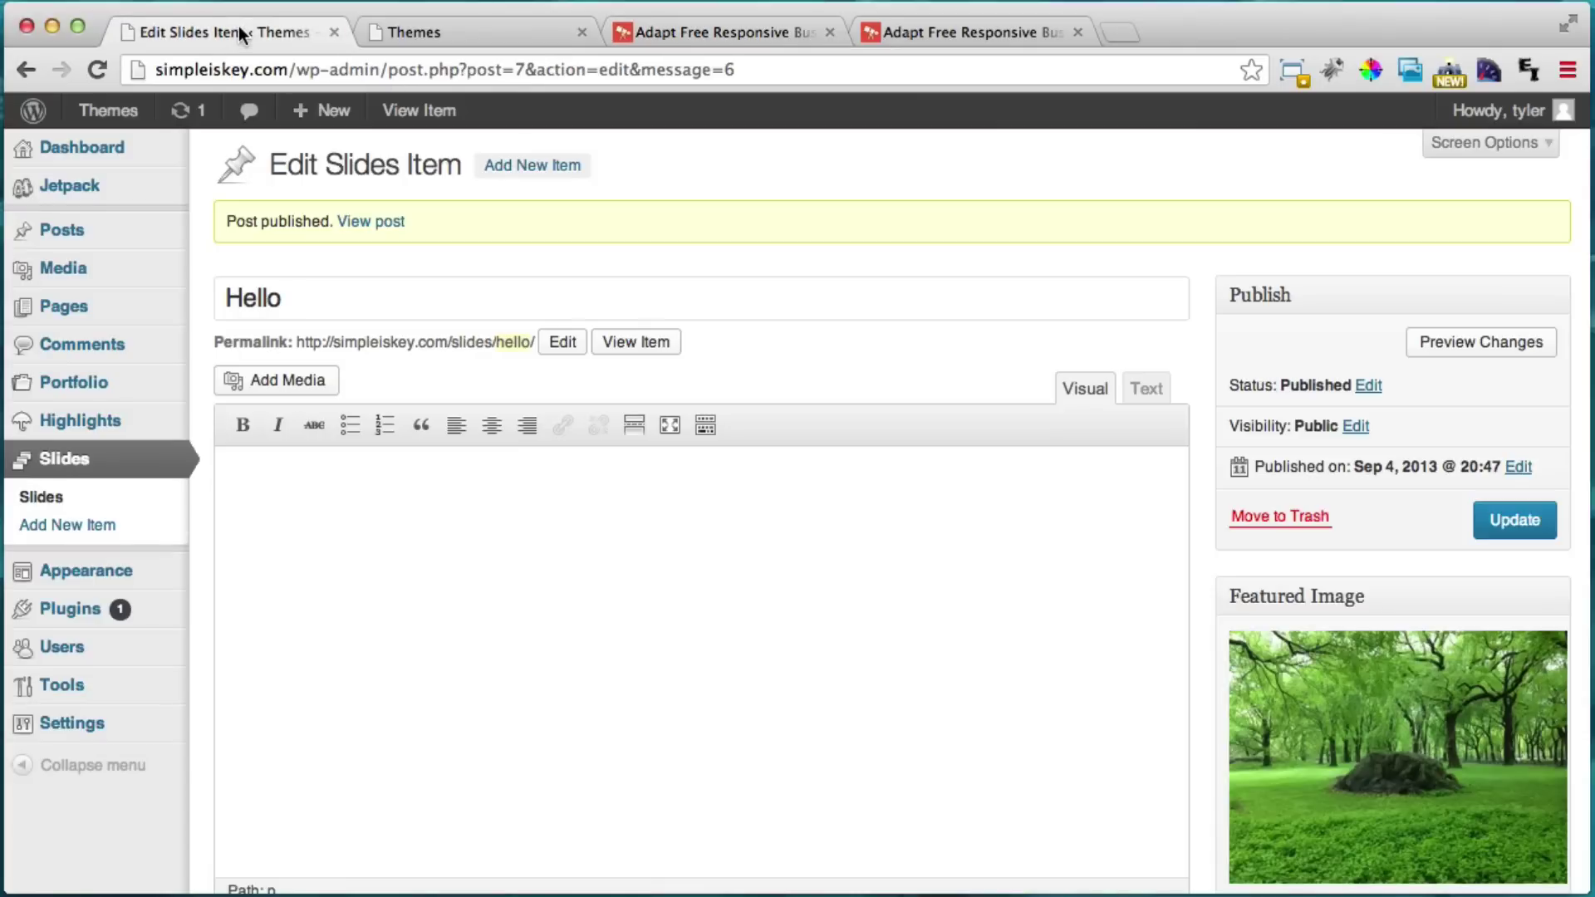
click(90, 429)
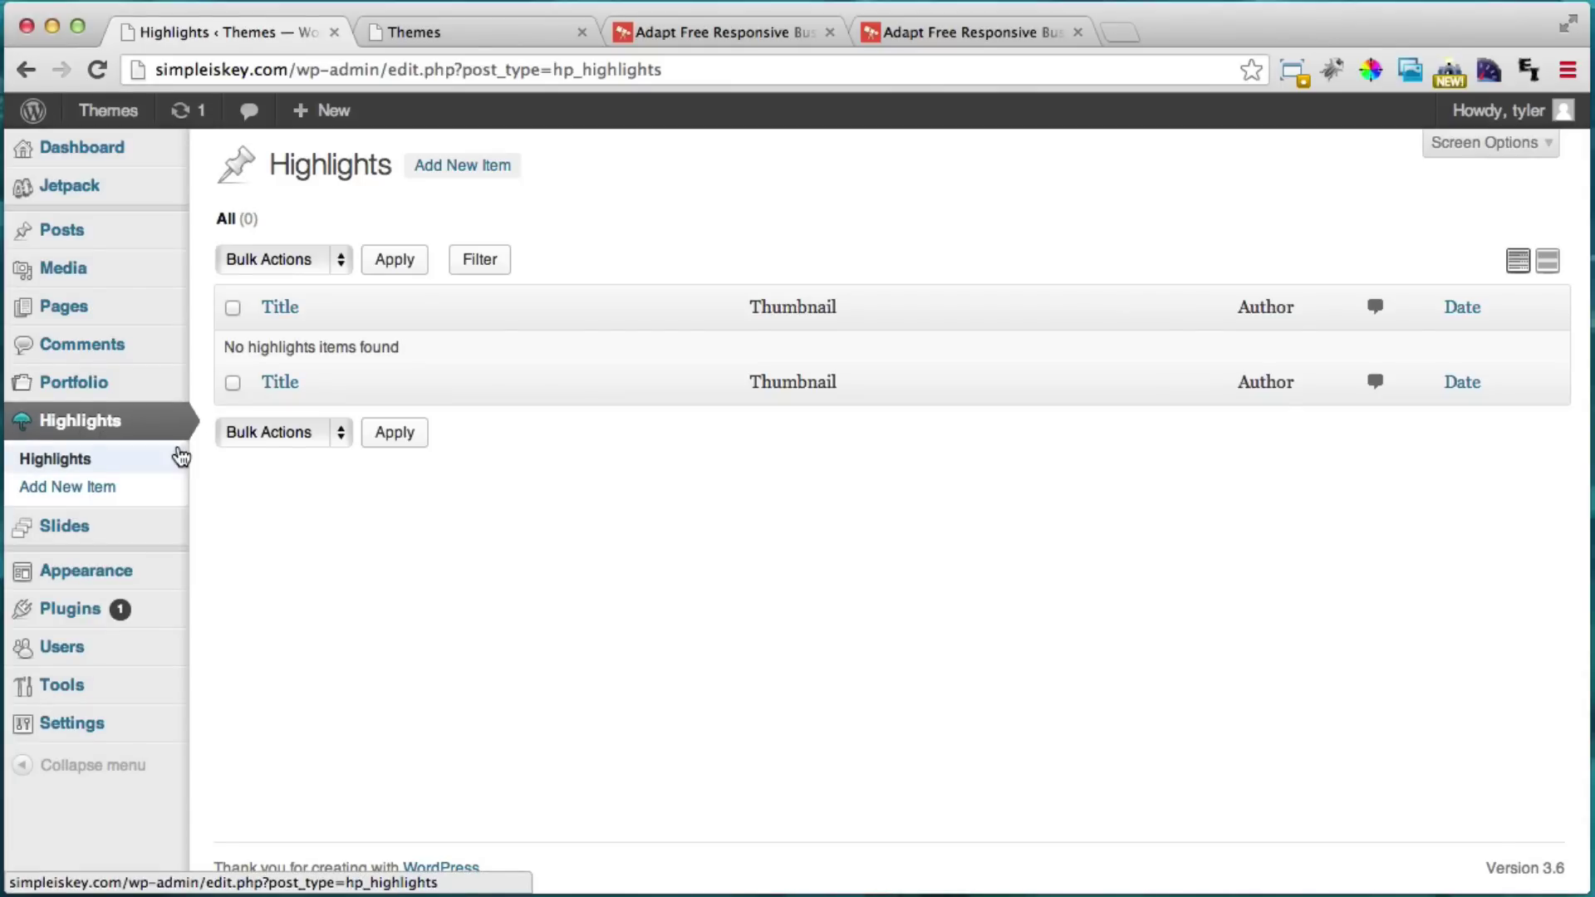
Add a Highlights item with title 'Hello Again...' and body text 'THis is a hello message'.
click(470, 170)
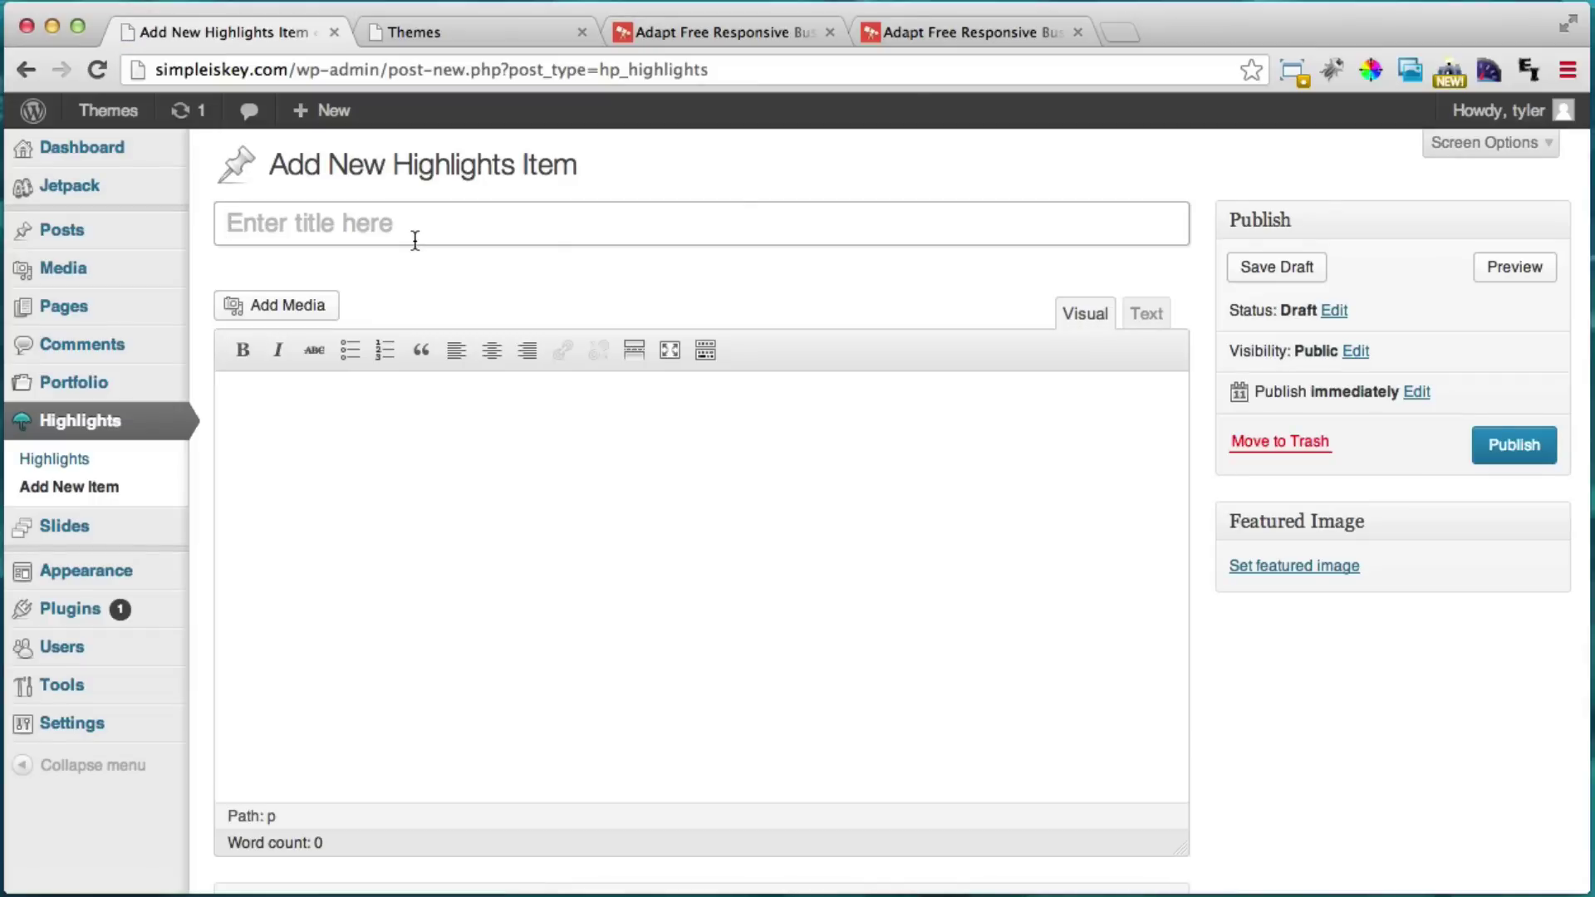
text(Hello A)
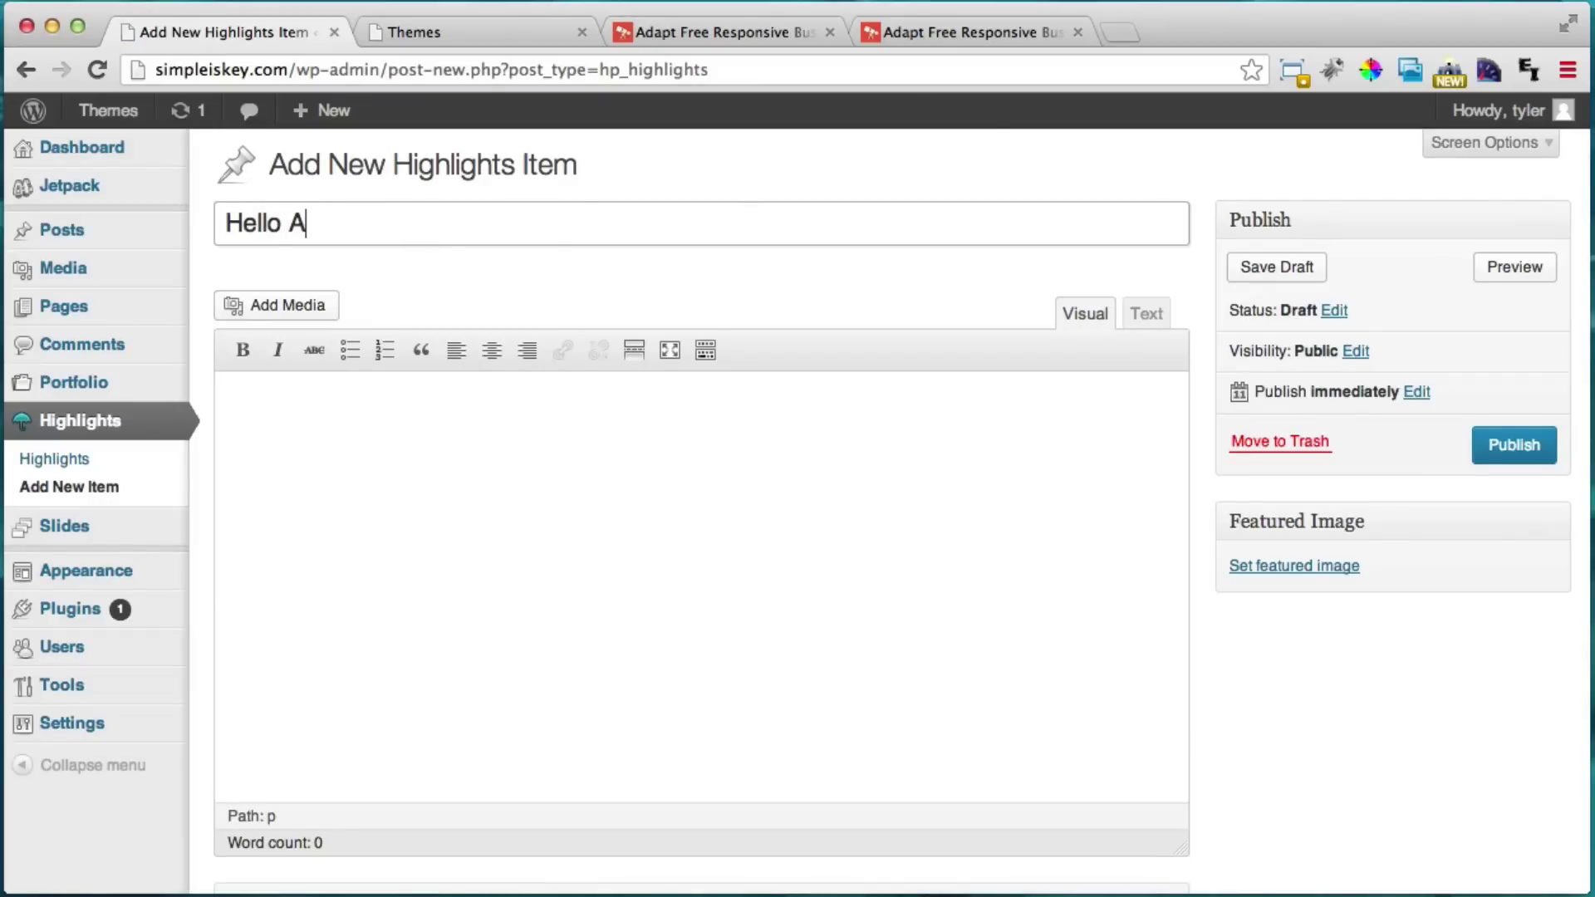
text(gain...)
key(Tab)
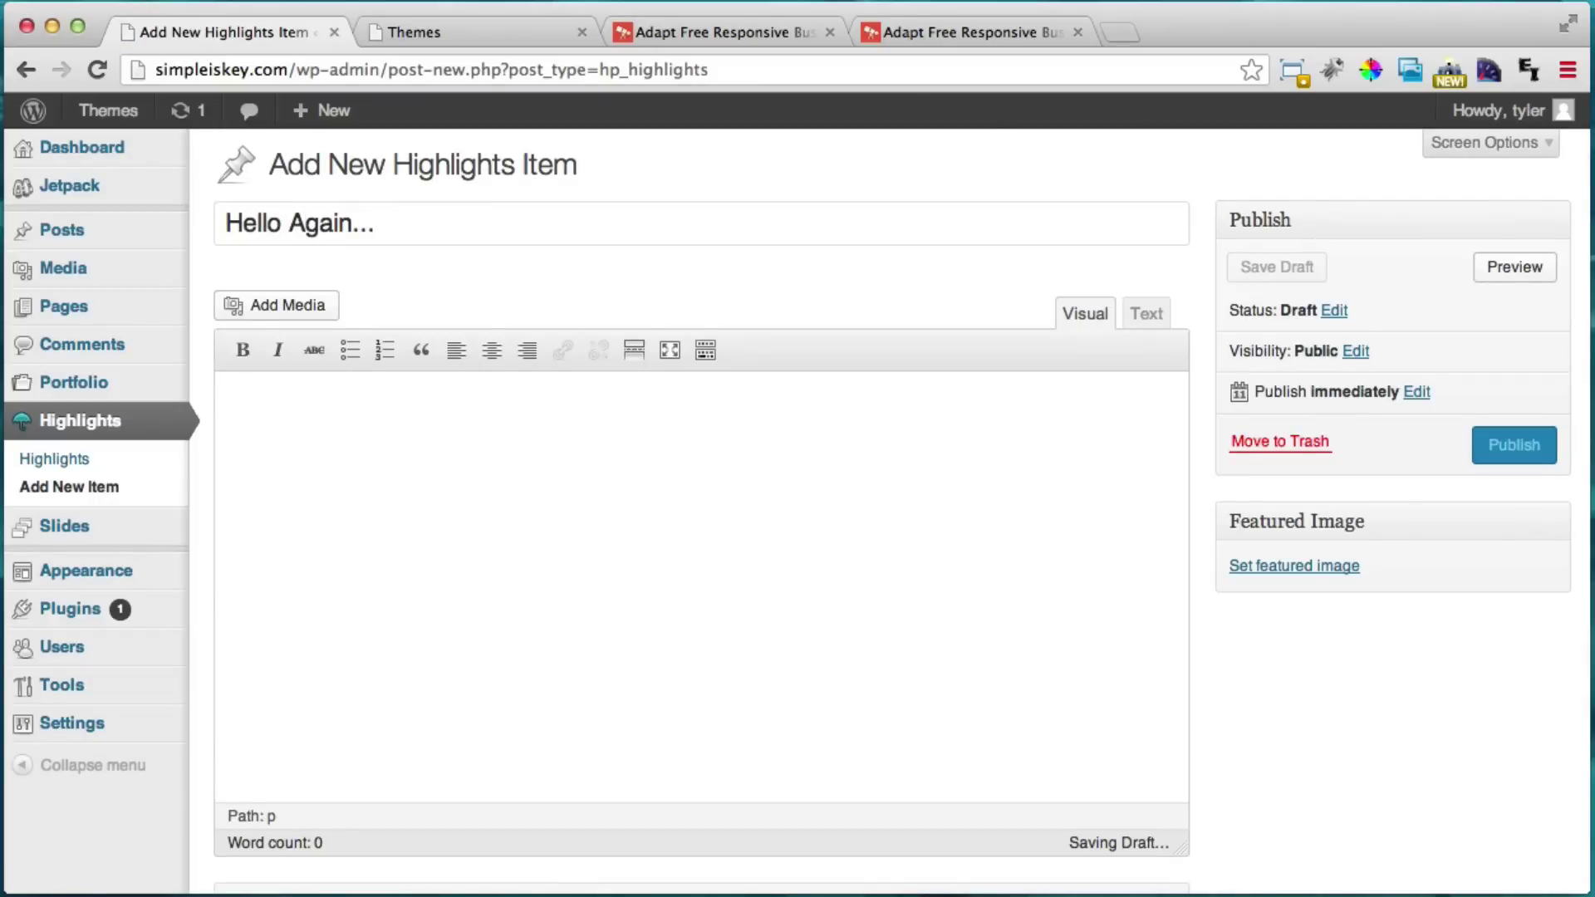
text(THis is a hello)
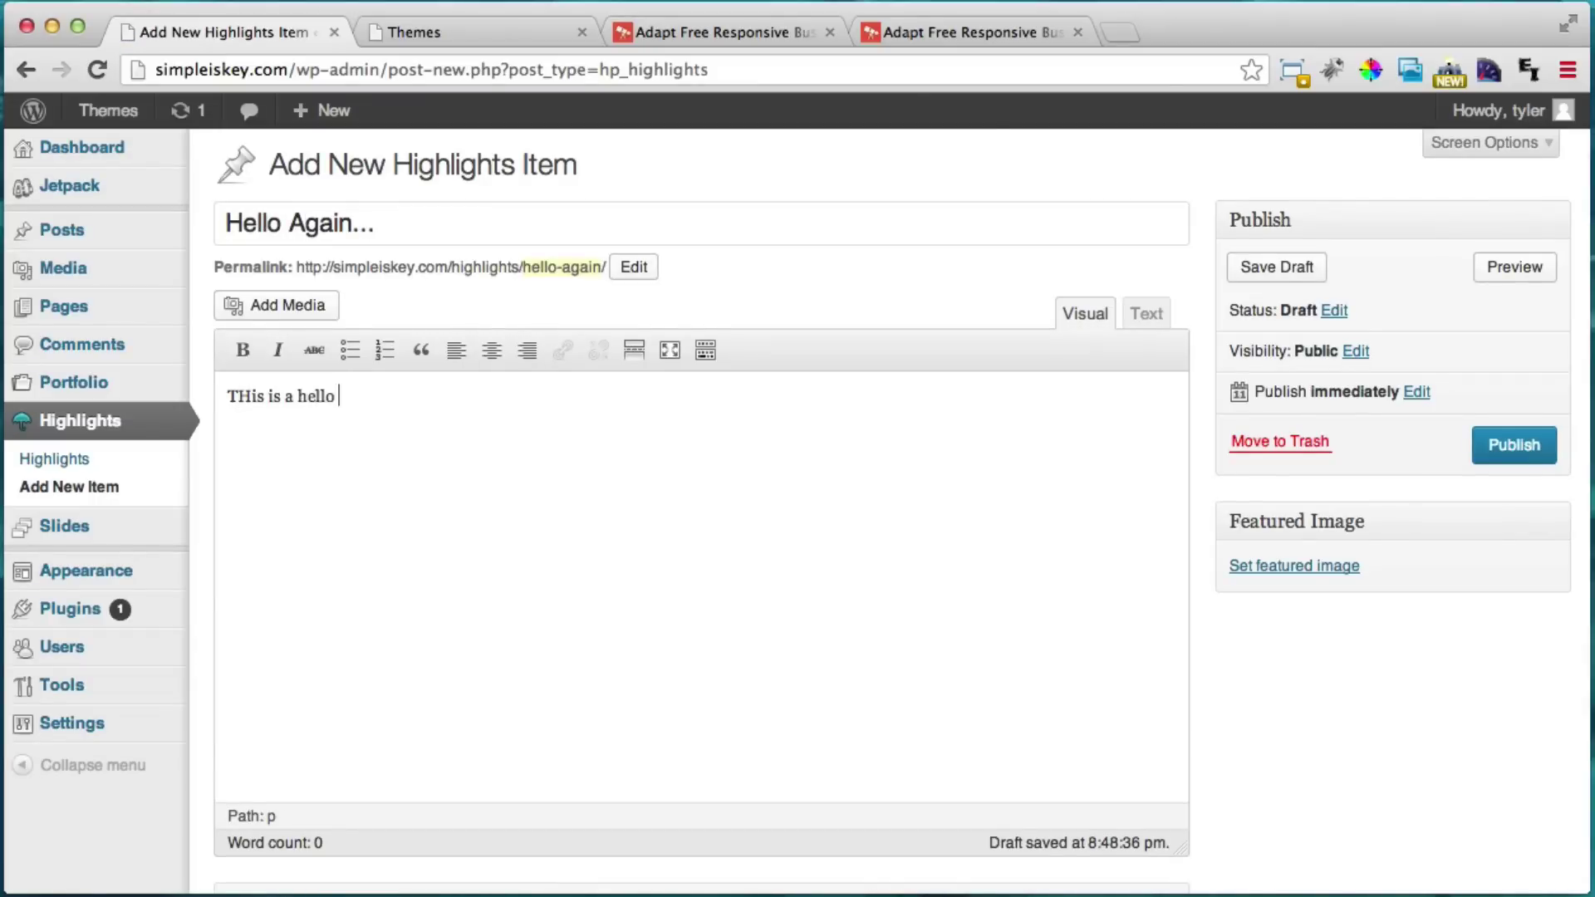
text( message)
Publish the highlight and reload the front page to see HELLO AGAIN... beneath the slider.
click(1510, 446)
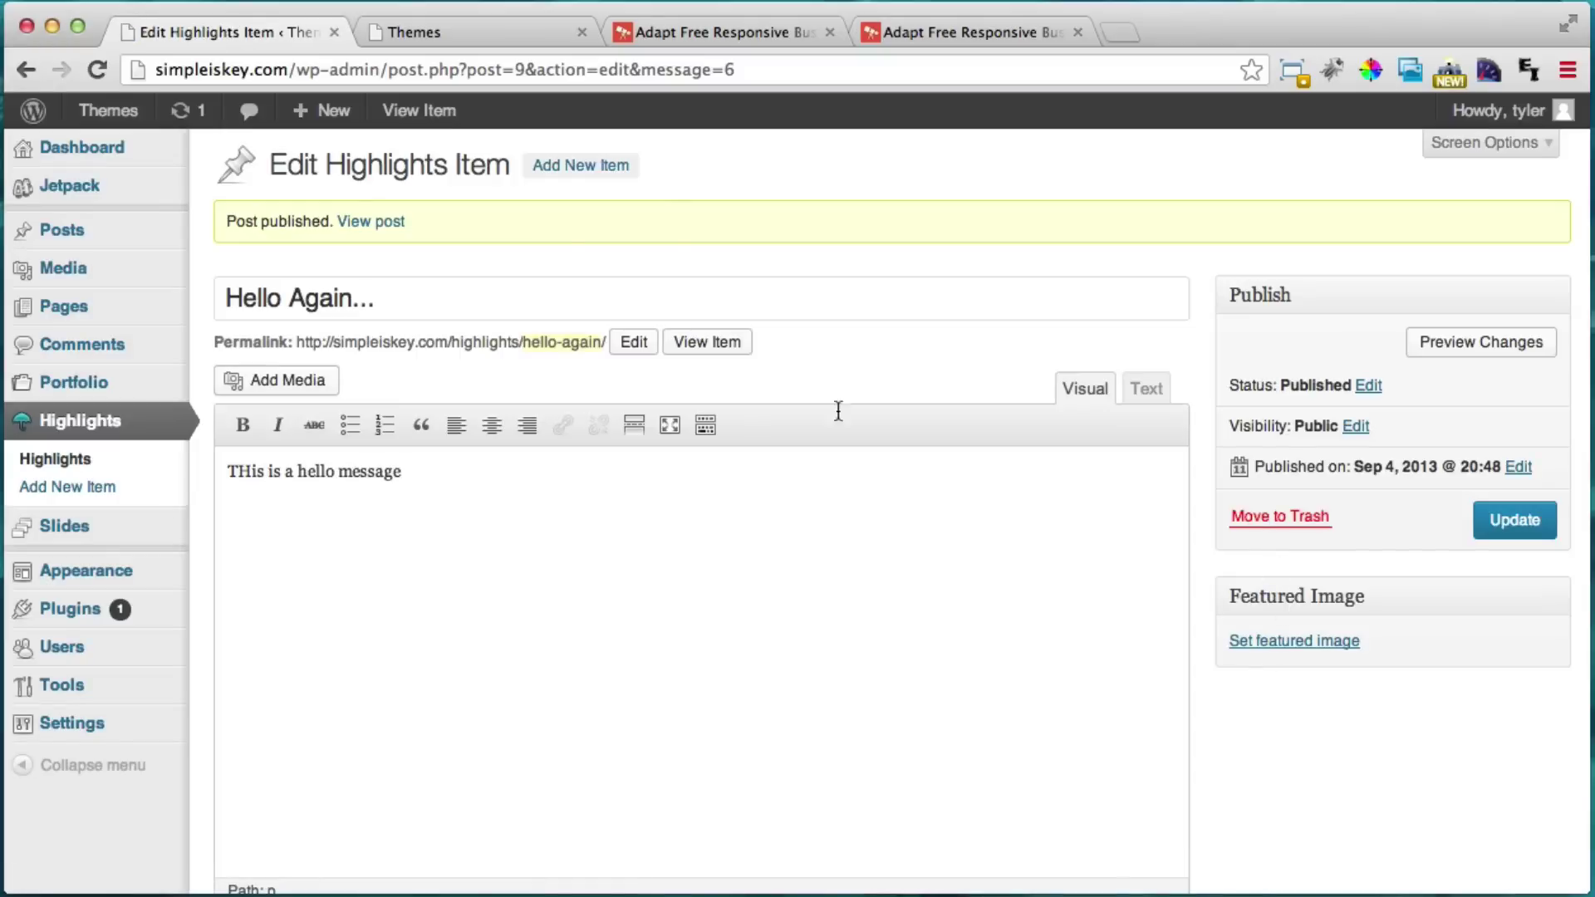
click(432, 27)
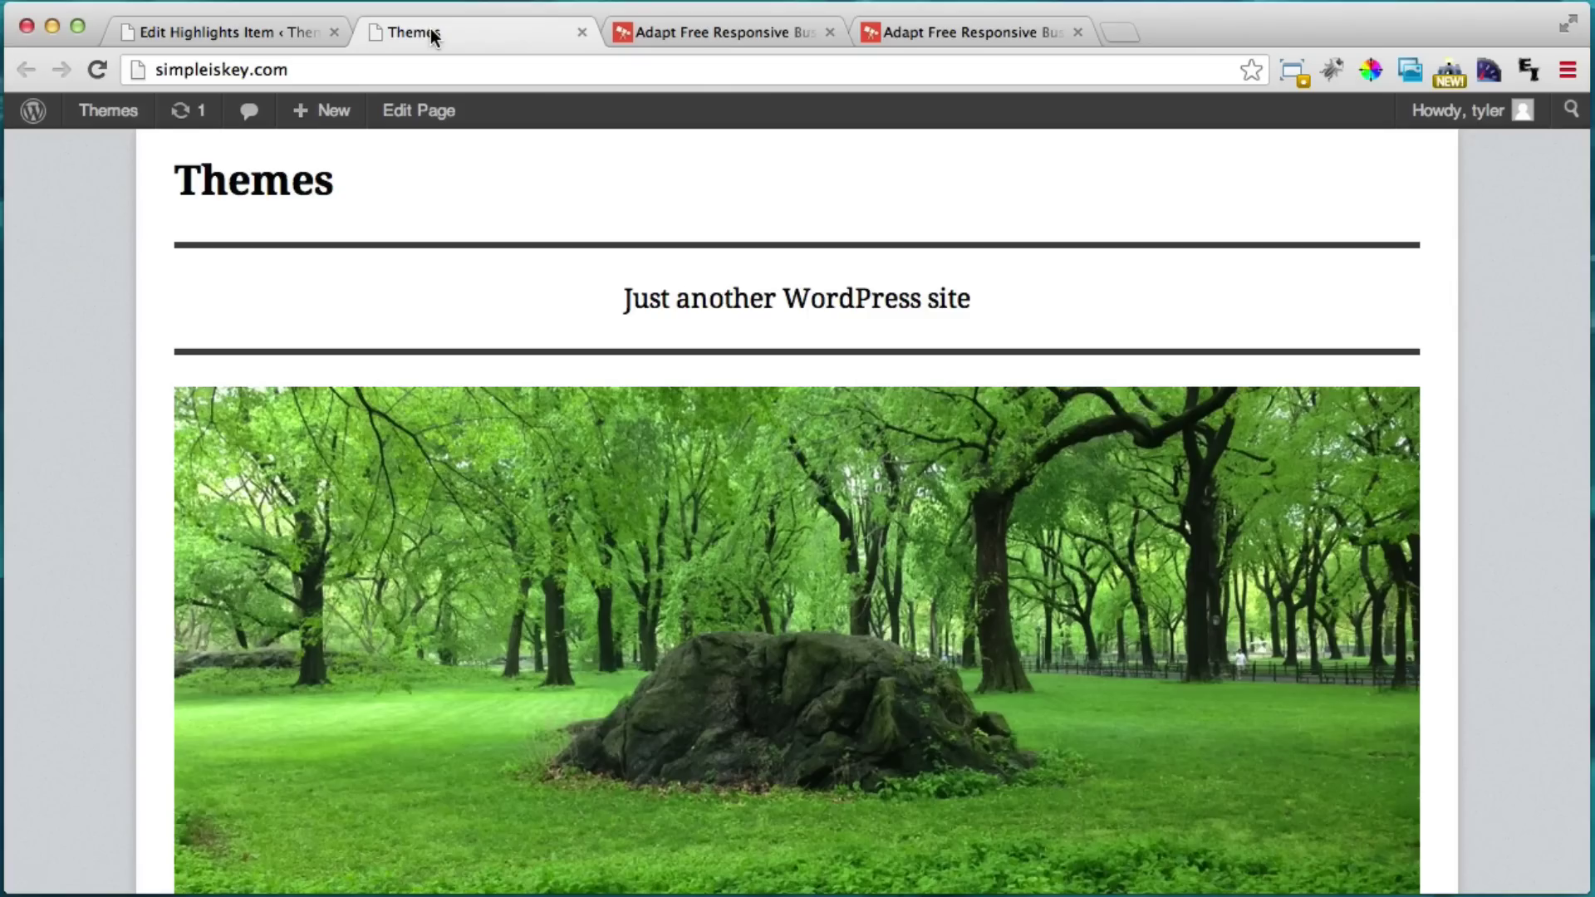
scroll(172, 135, down, 3)
click(96, 70)
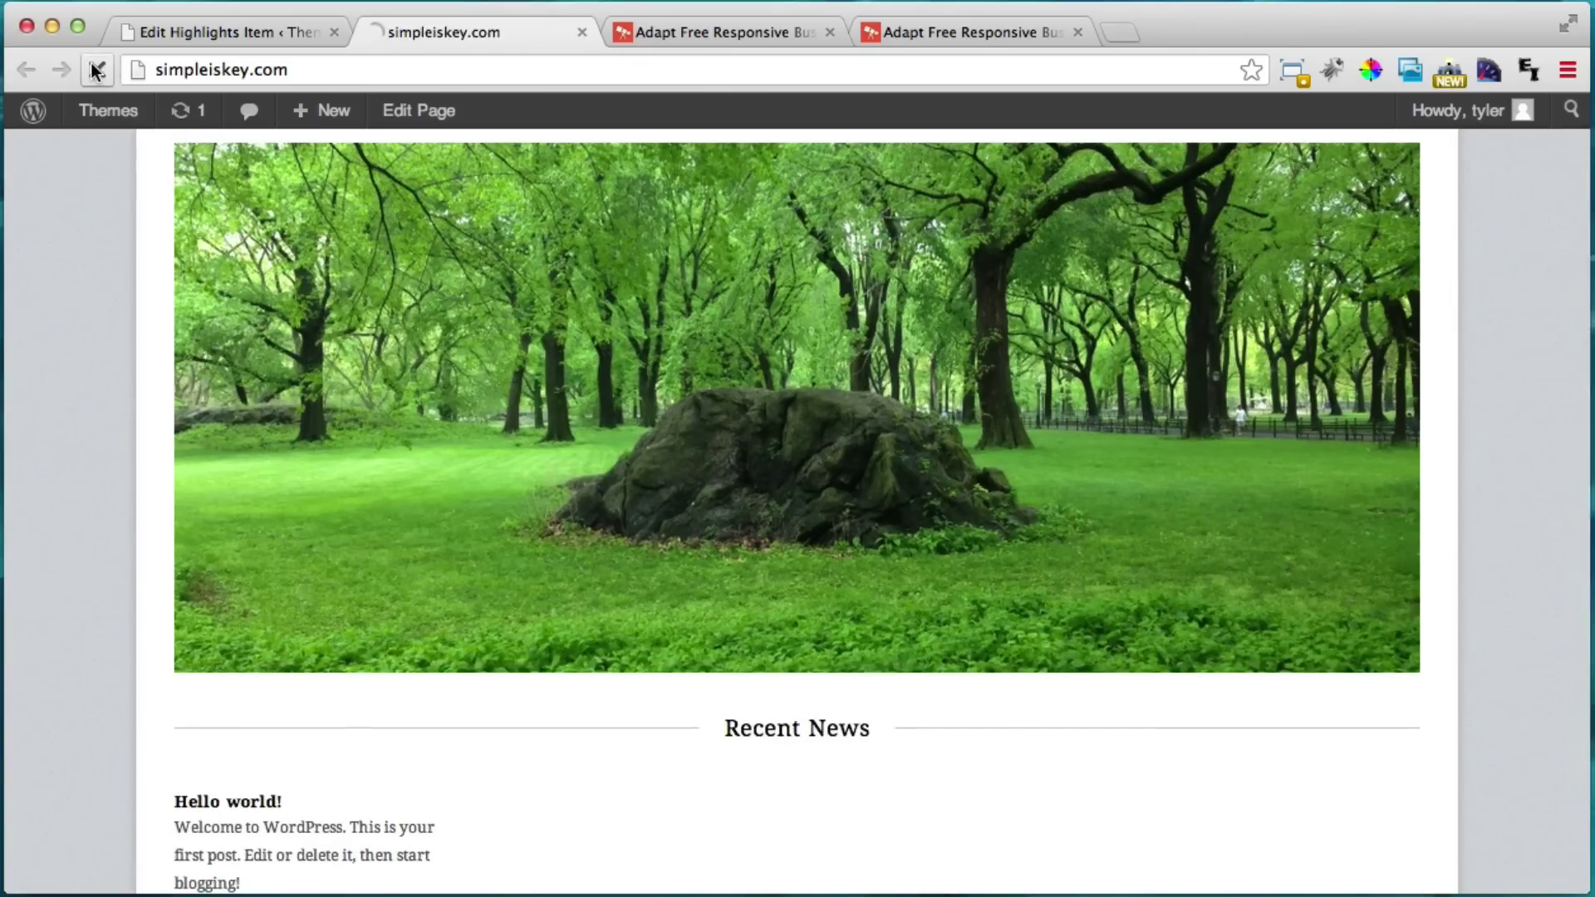
scroll(271, 519, down, 3)
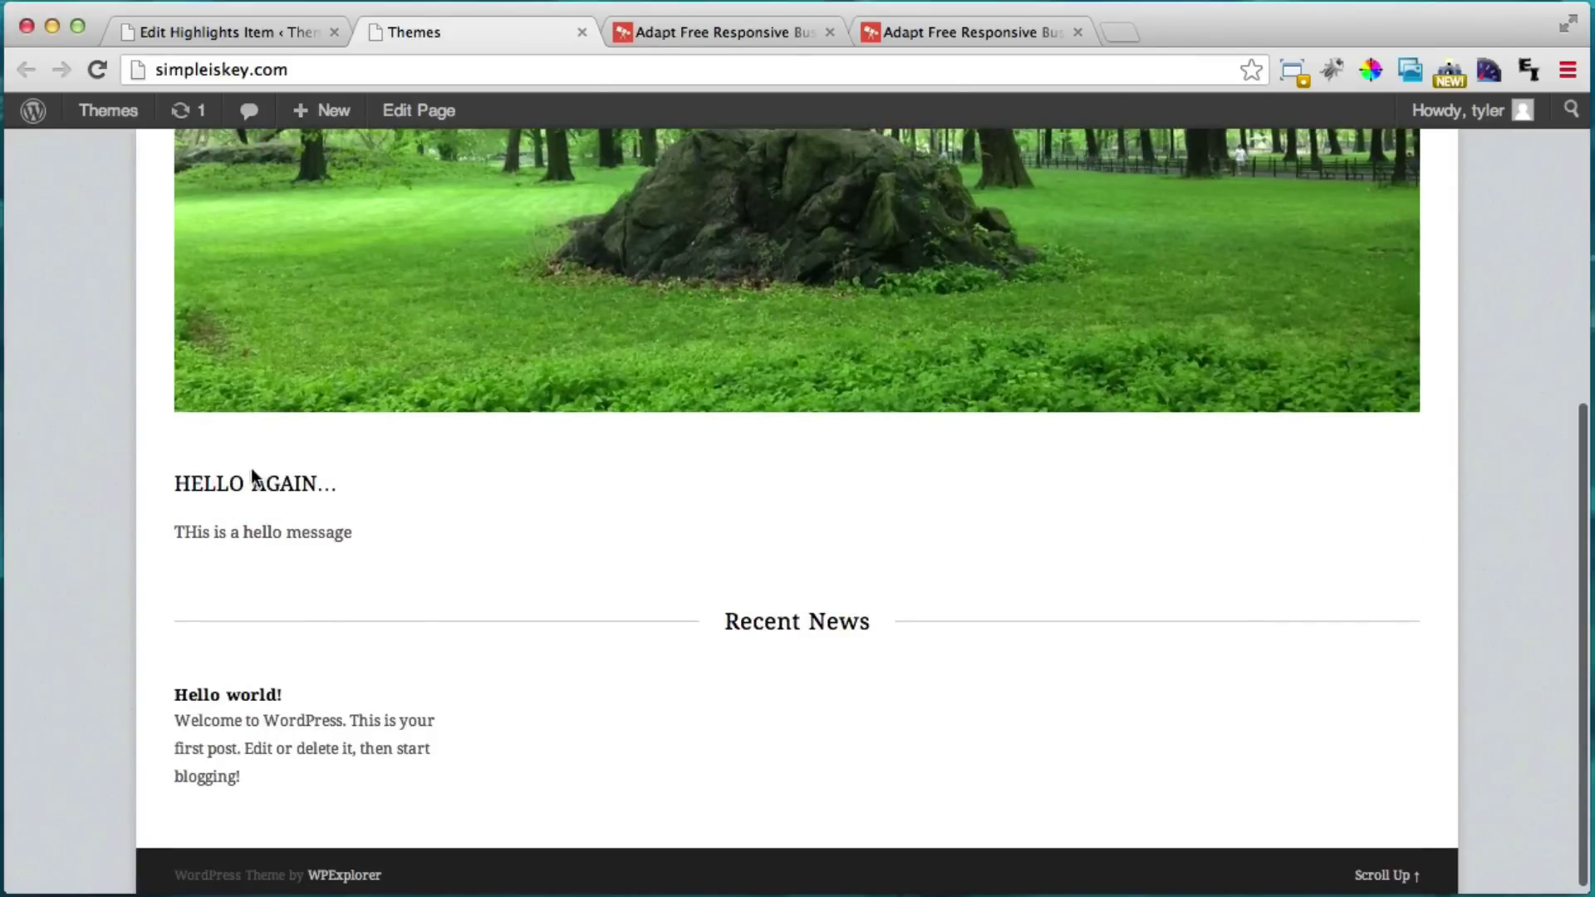
drag(177, 483, 366, 545)
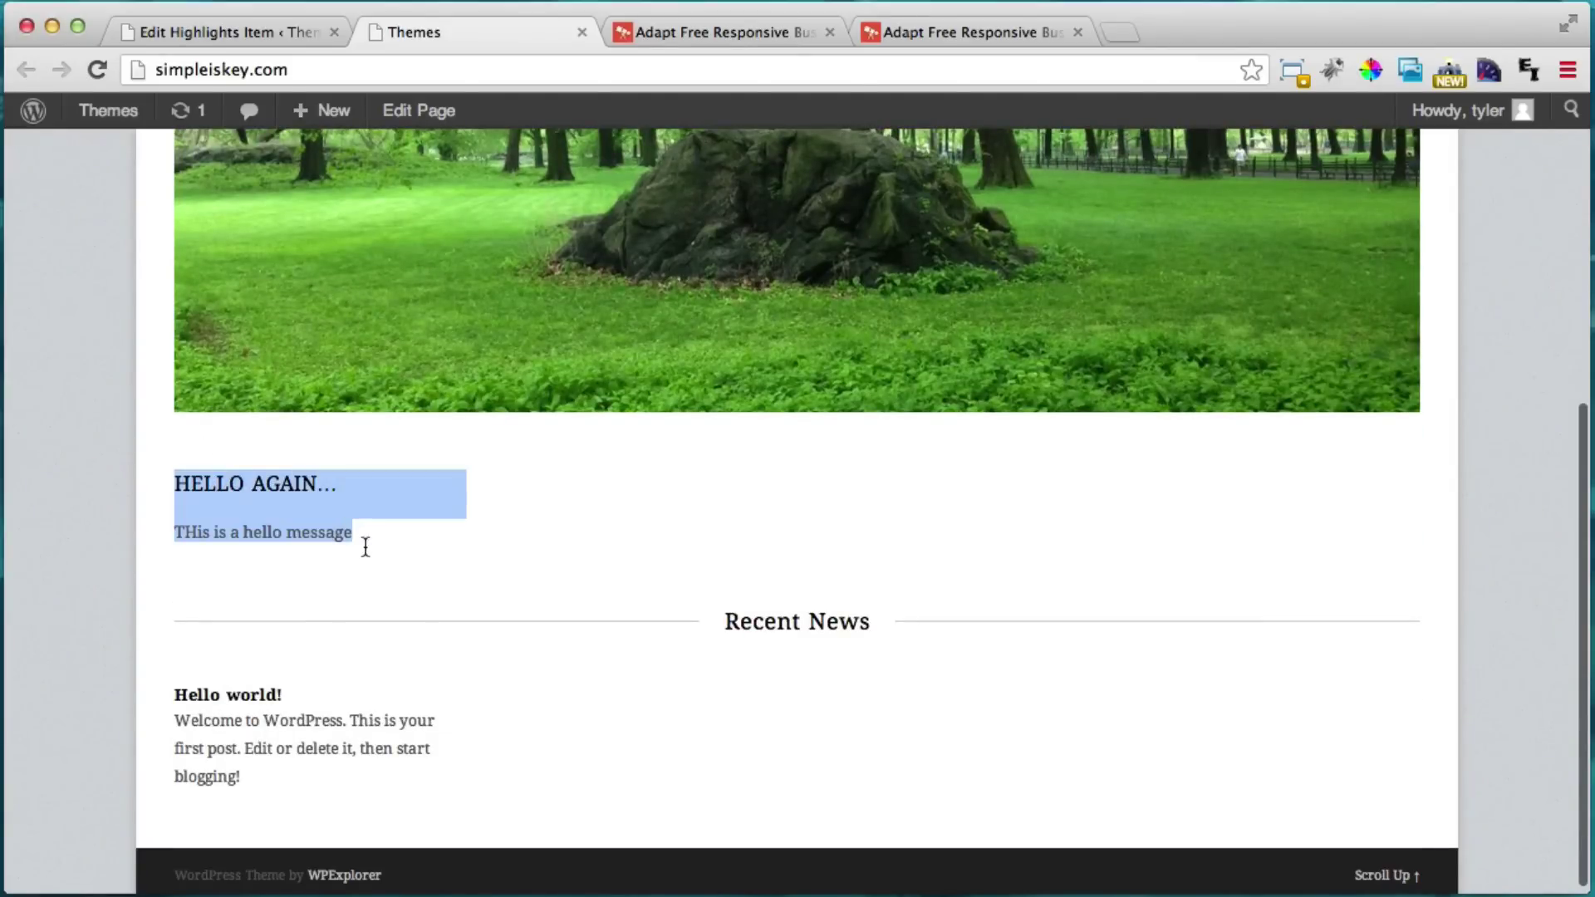
click(364, 544)
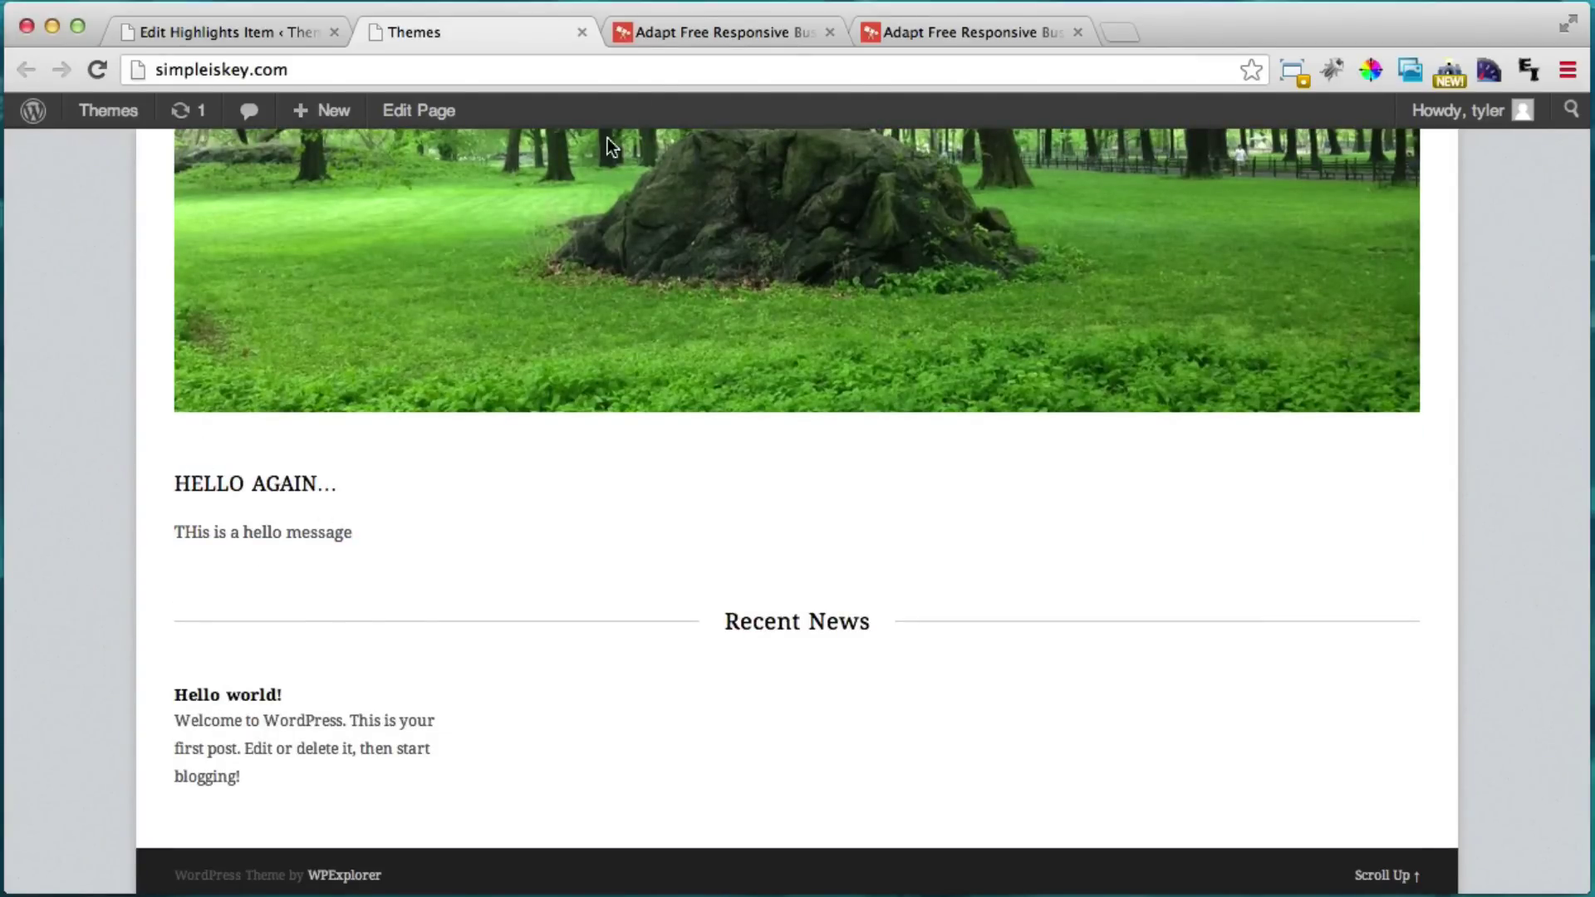
Compare the front page with the WPExplorer Adapt demo, recheck it, and return to the editor.
click(683, 35)
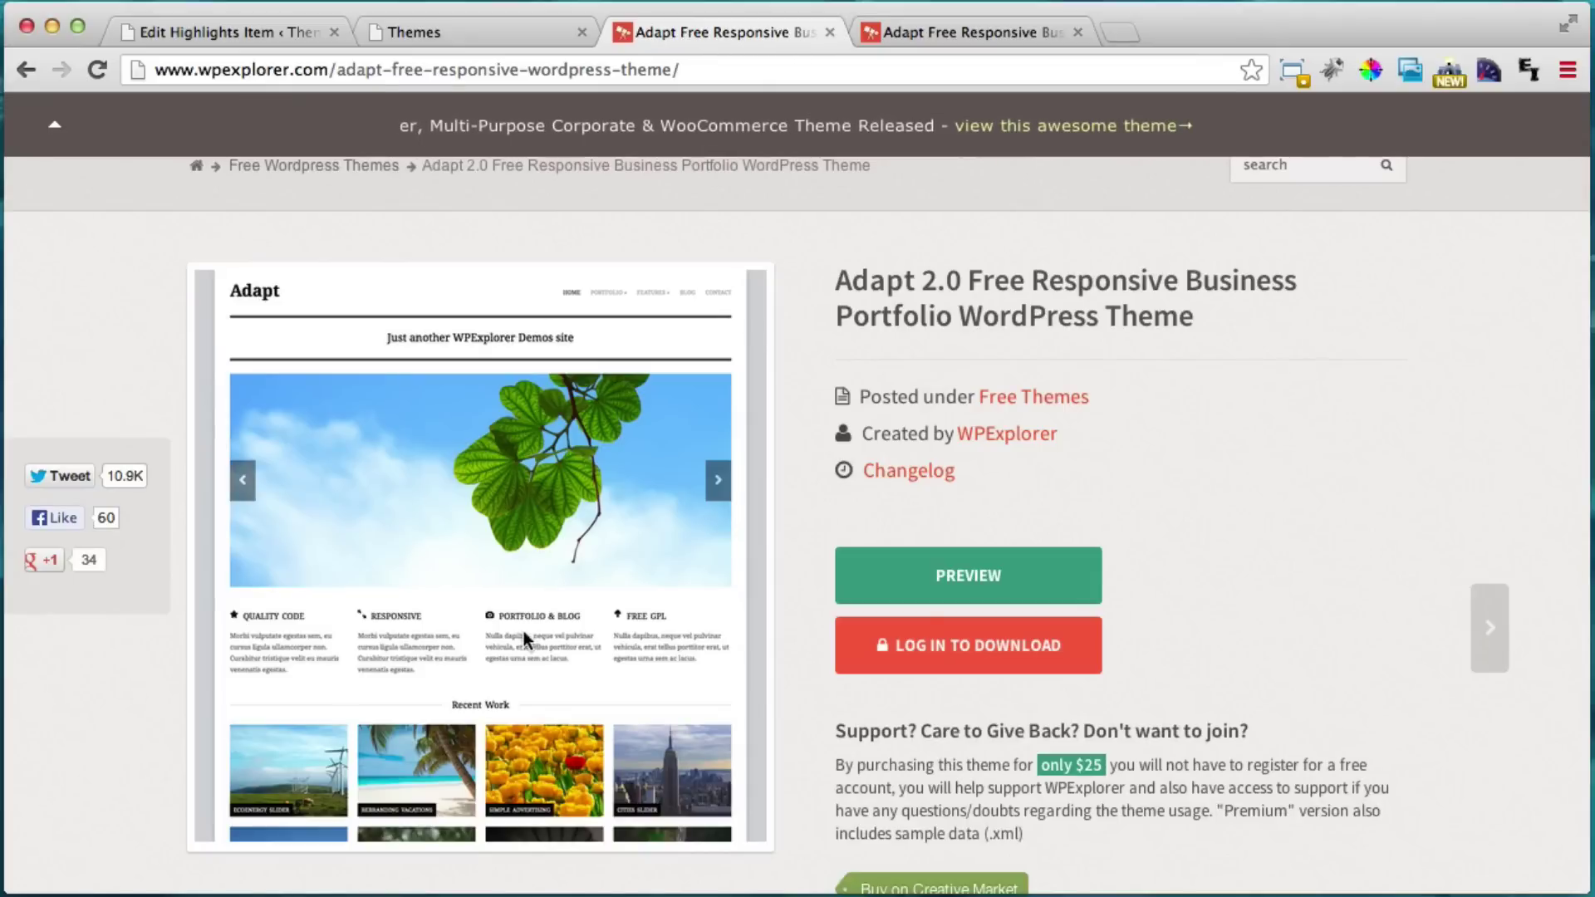
click(446, 35)
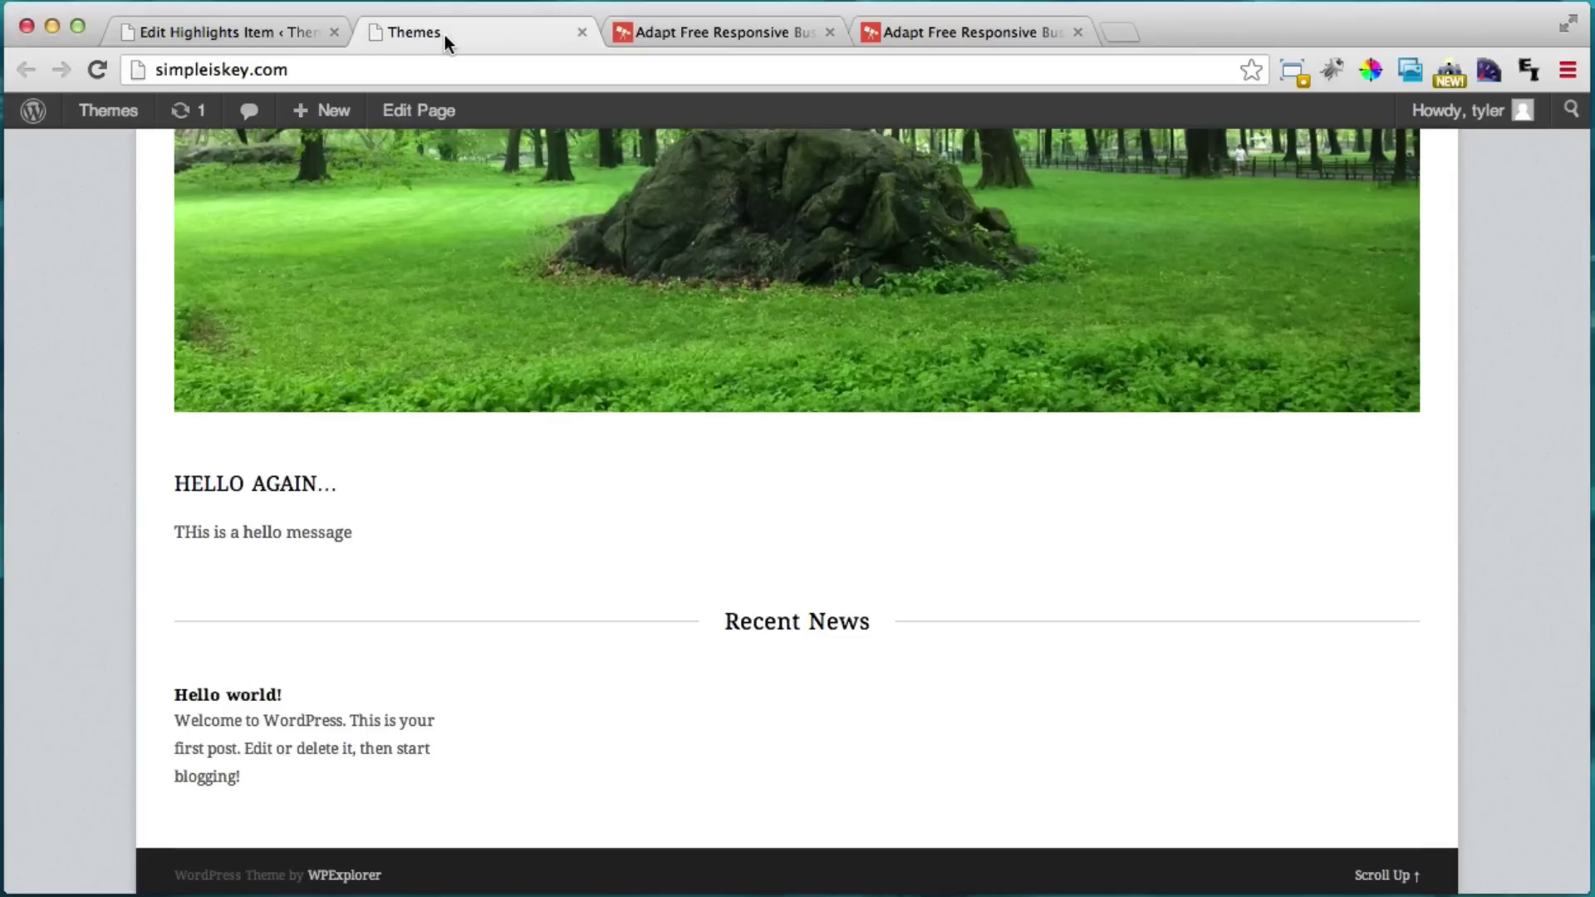
scroll(557, 411, up, 10)
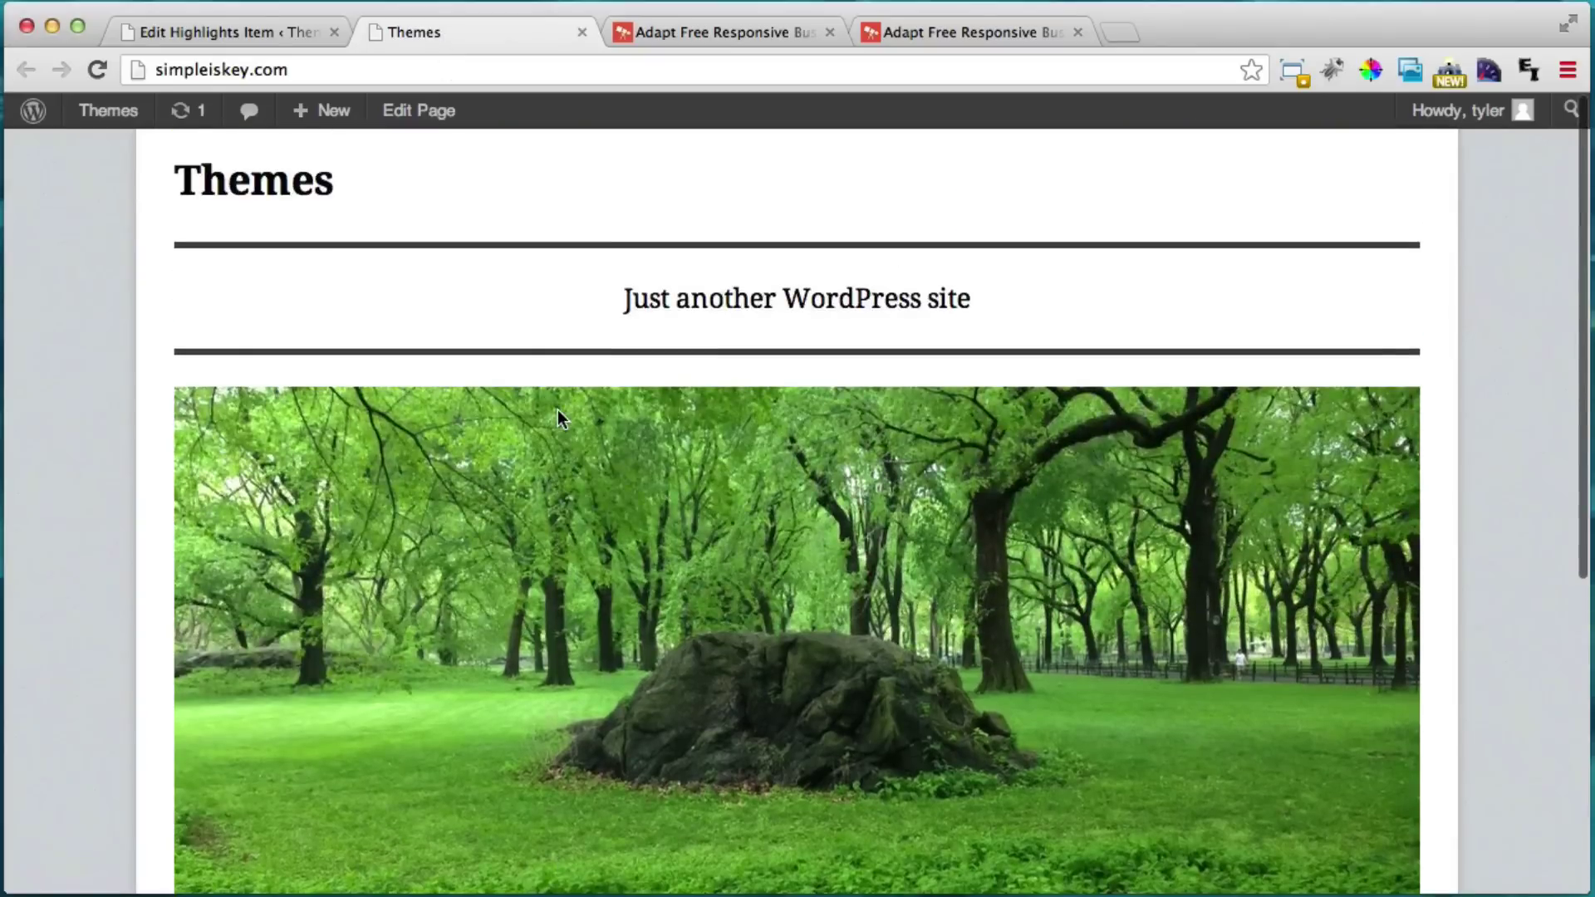
click(287, 37)
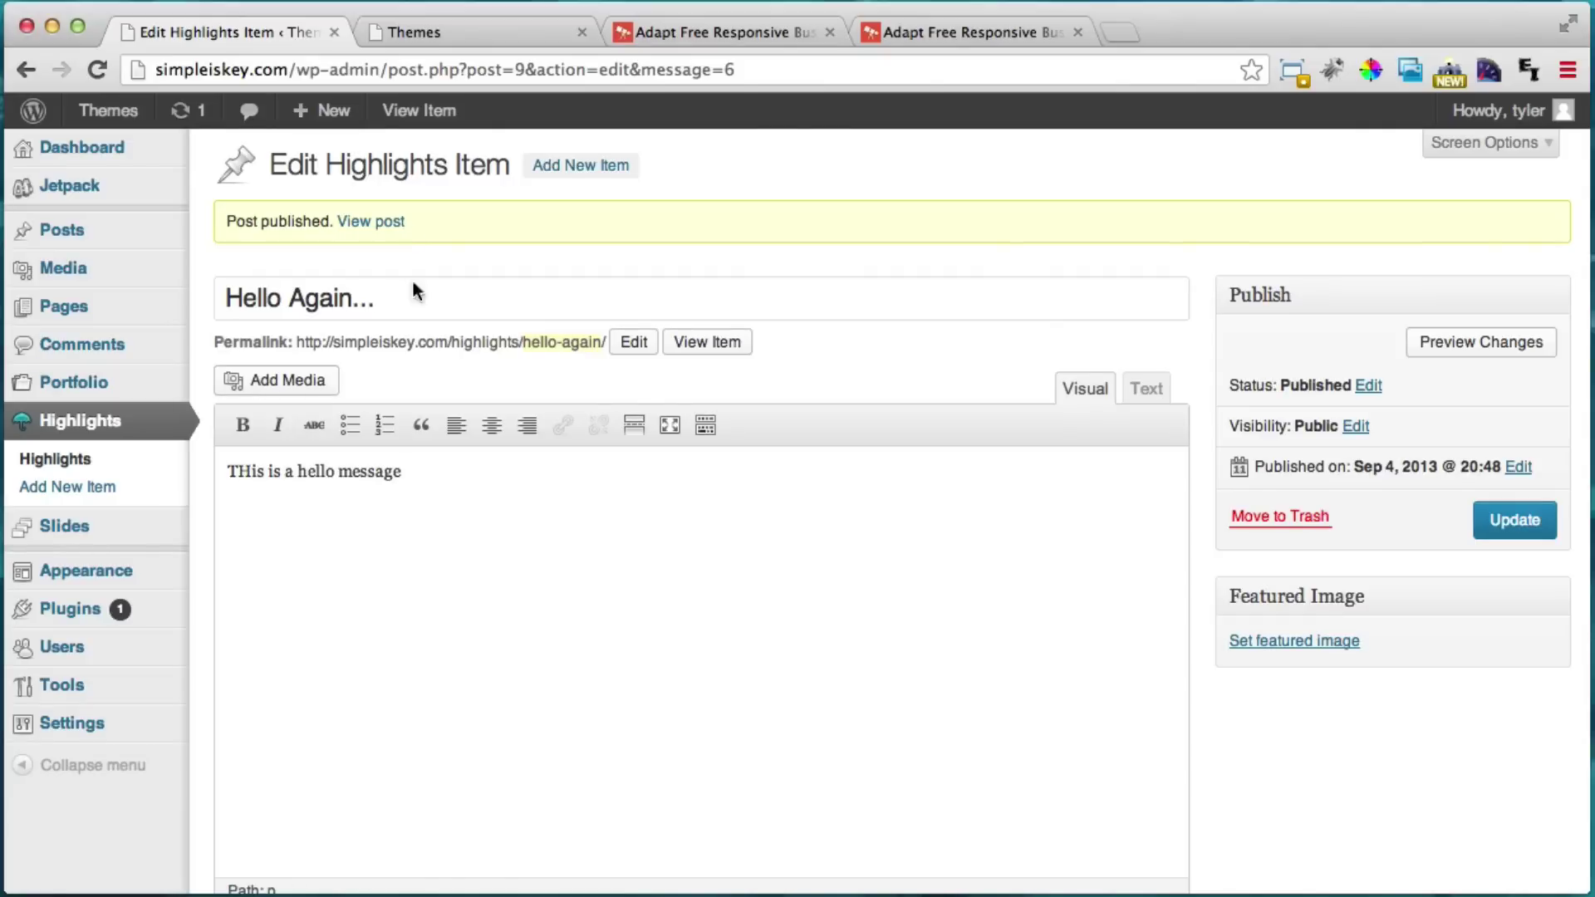
click(471, 33)
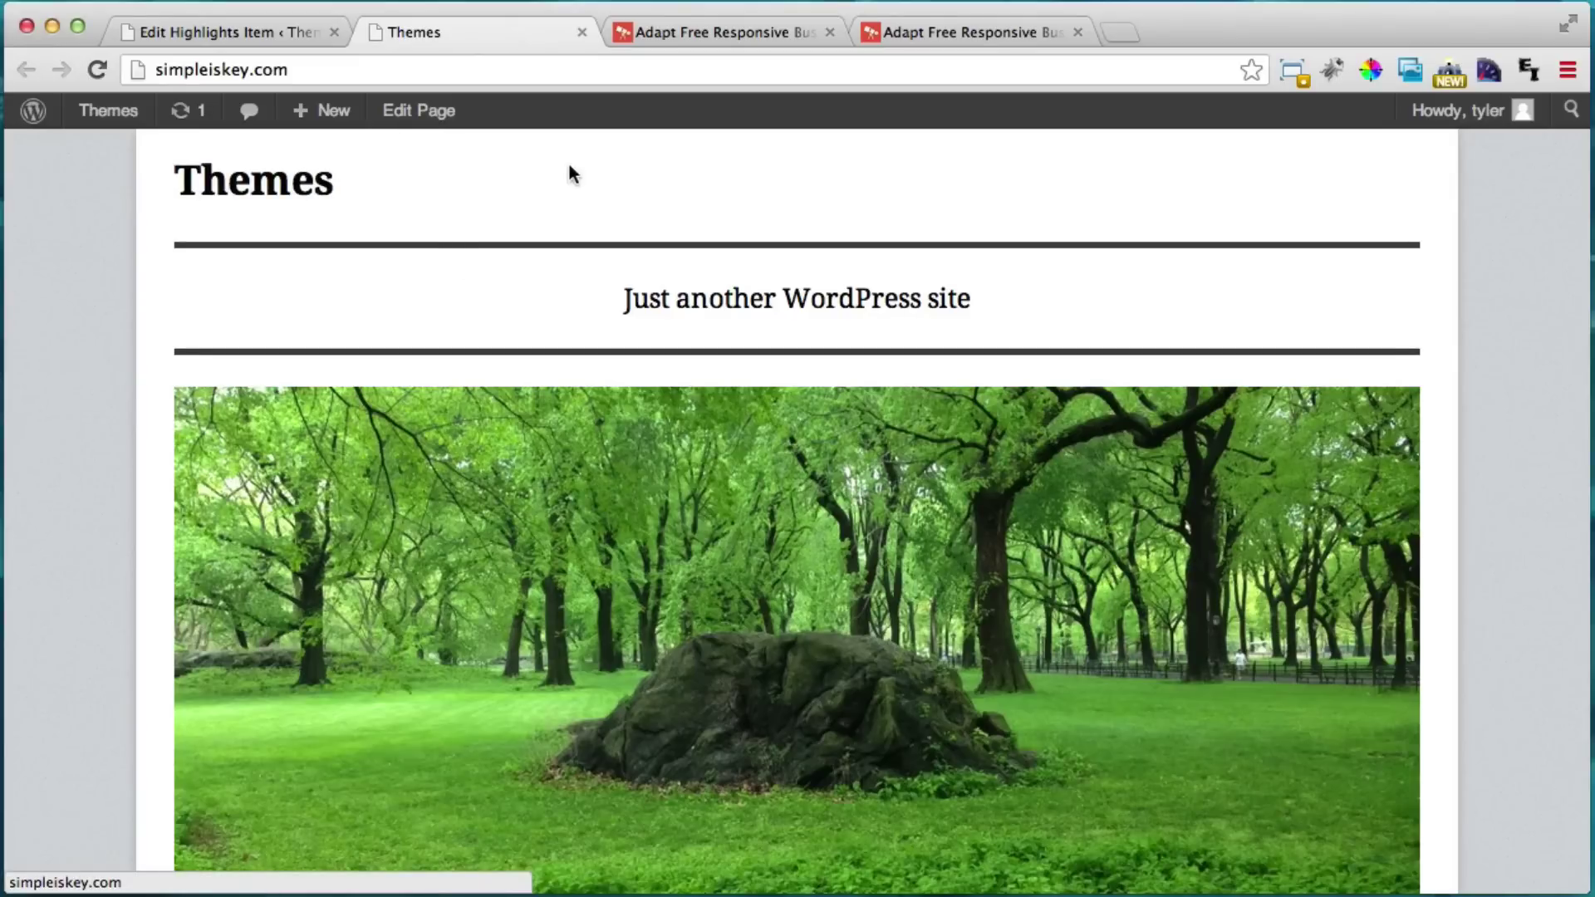
scroll(648, 213, down, 3)
scroll(653, 282, up, 3)
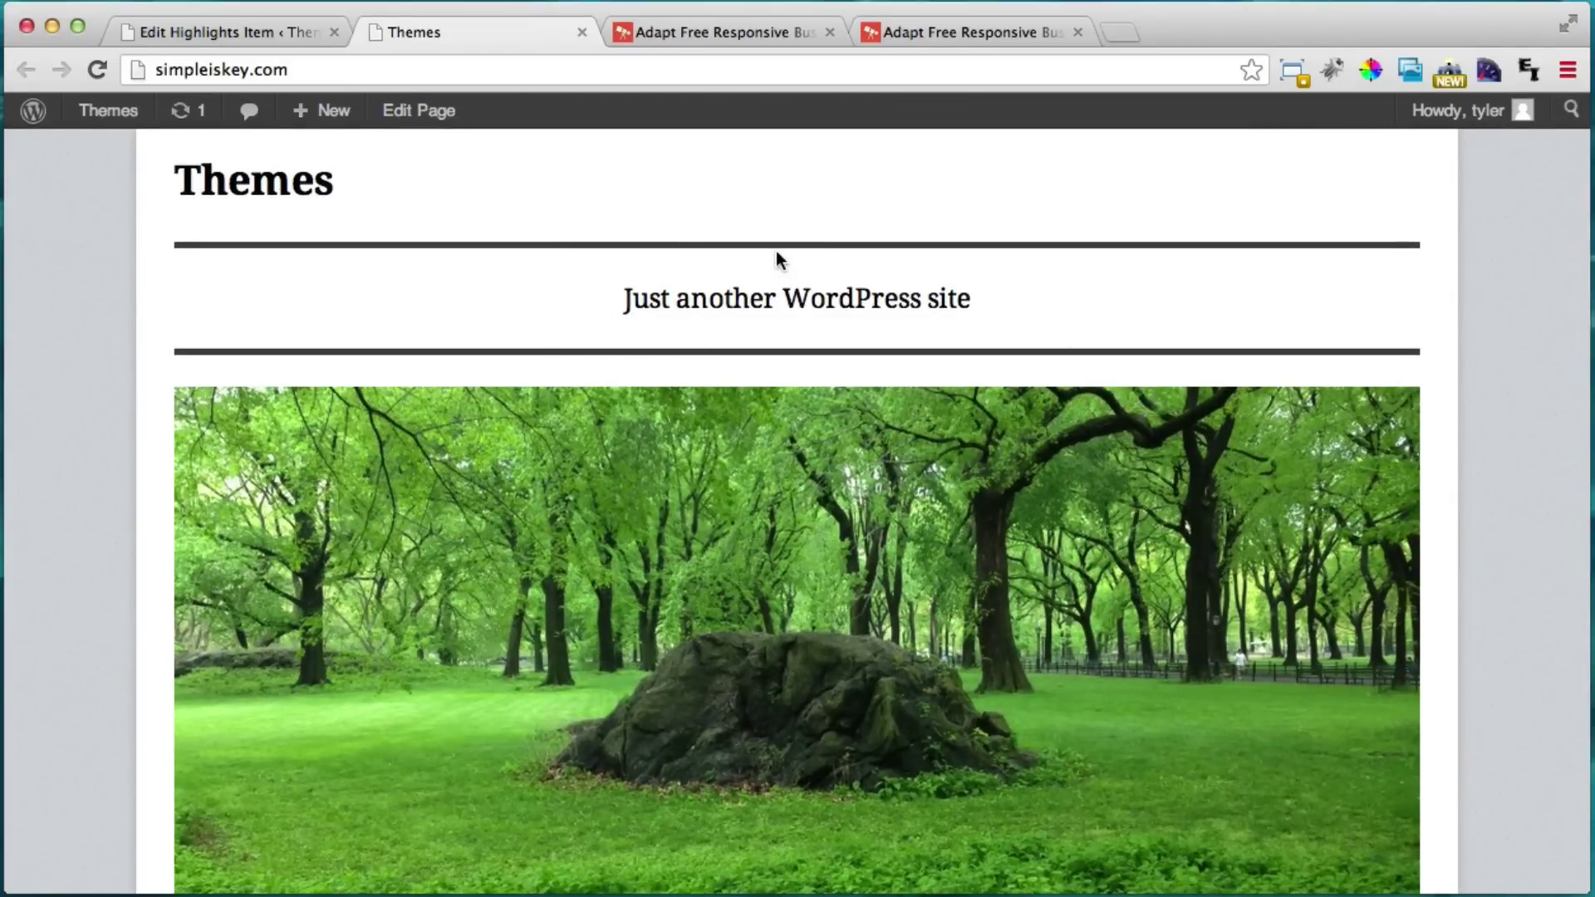
scroll(745, 392, down, 5)
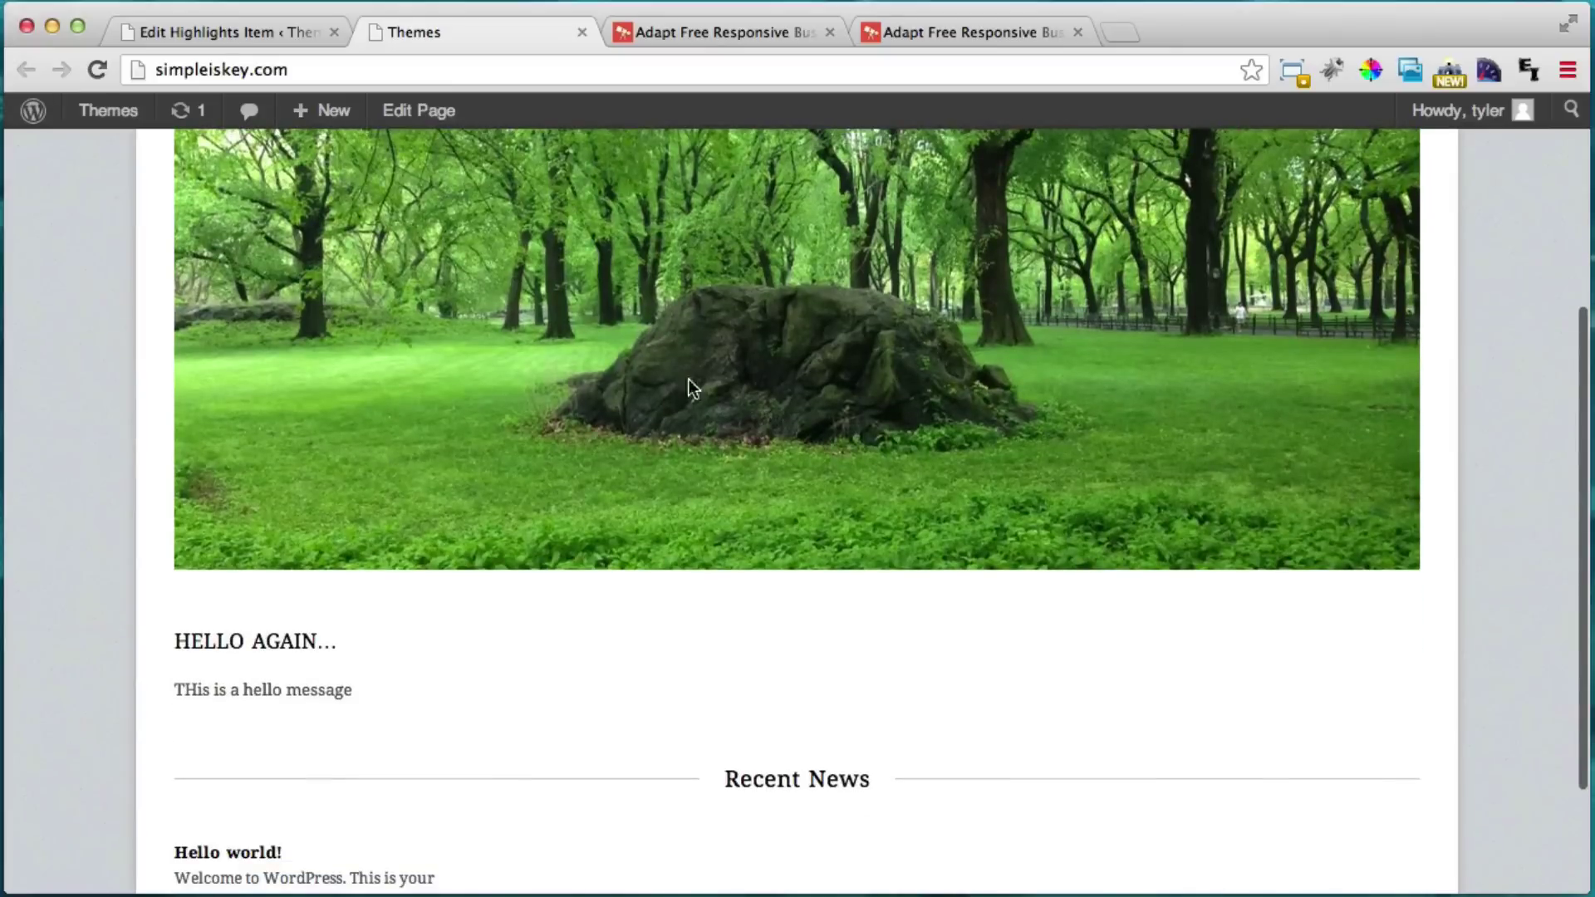
scroll(874, 640, up, 2)
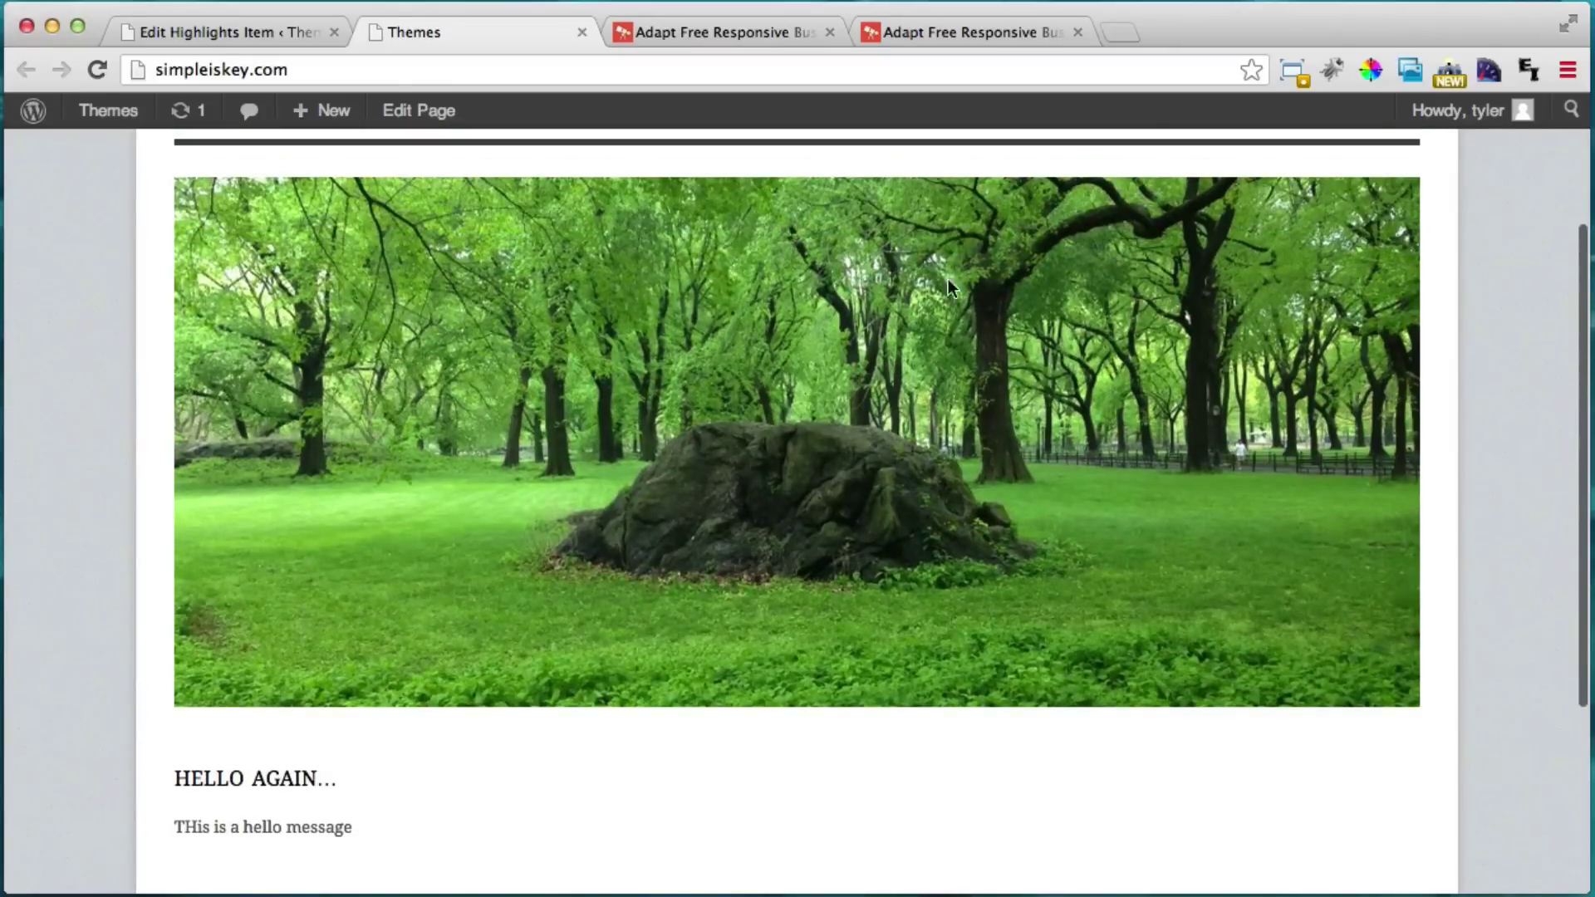
scroll(825, 367, down, 4)
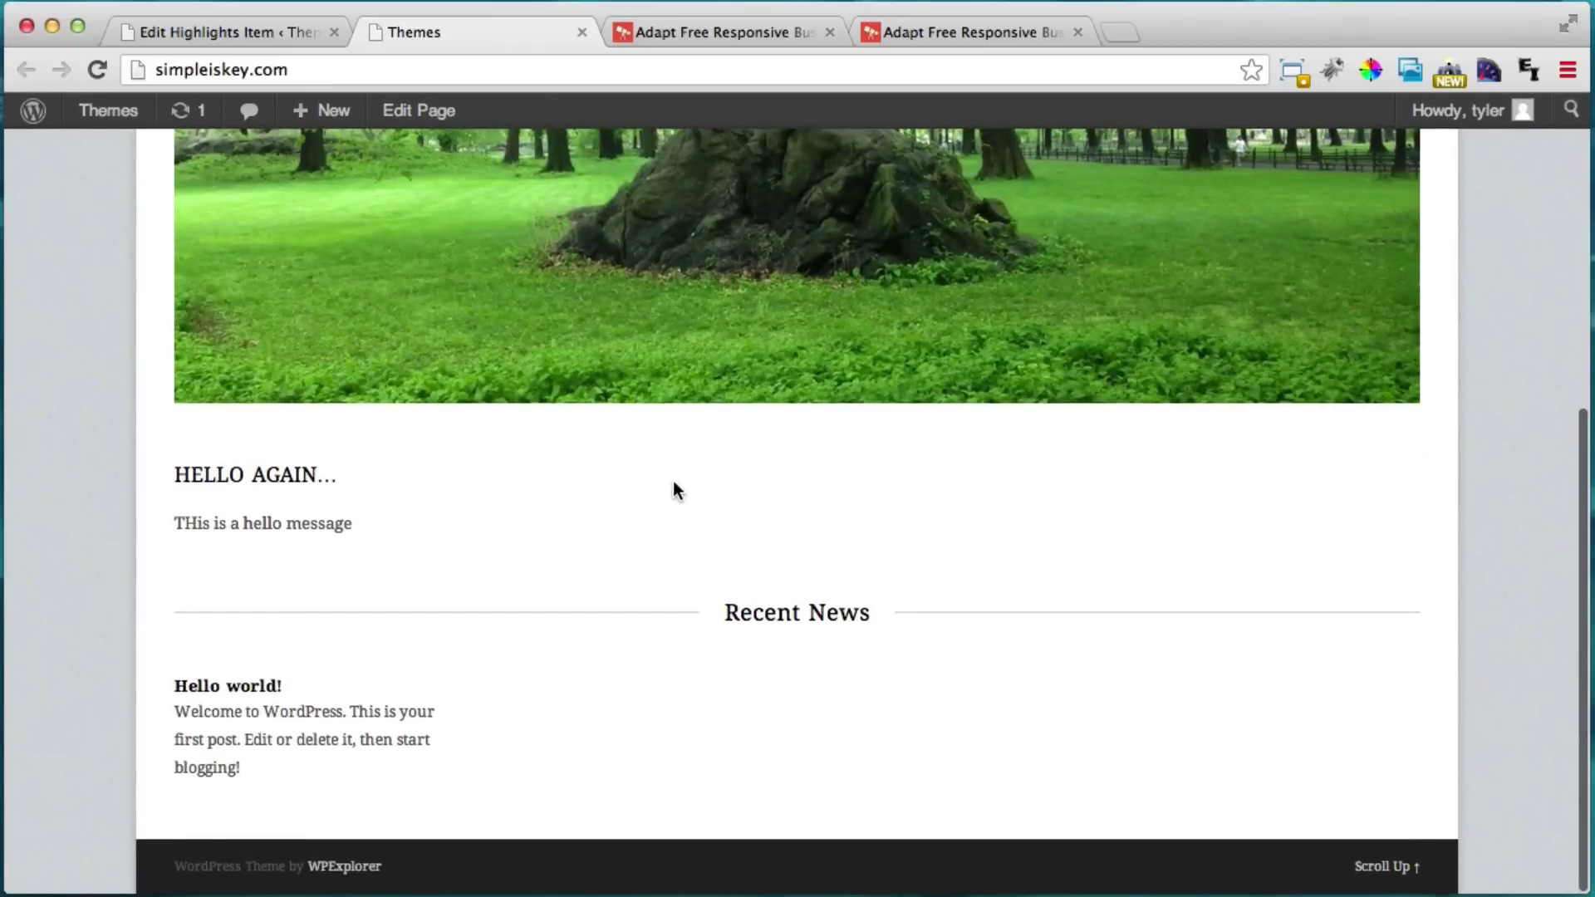
click(264, 32)
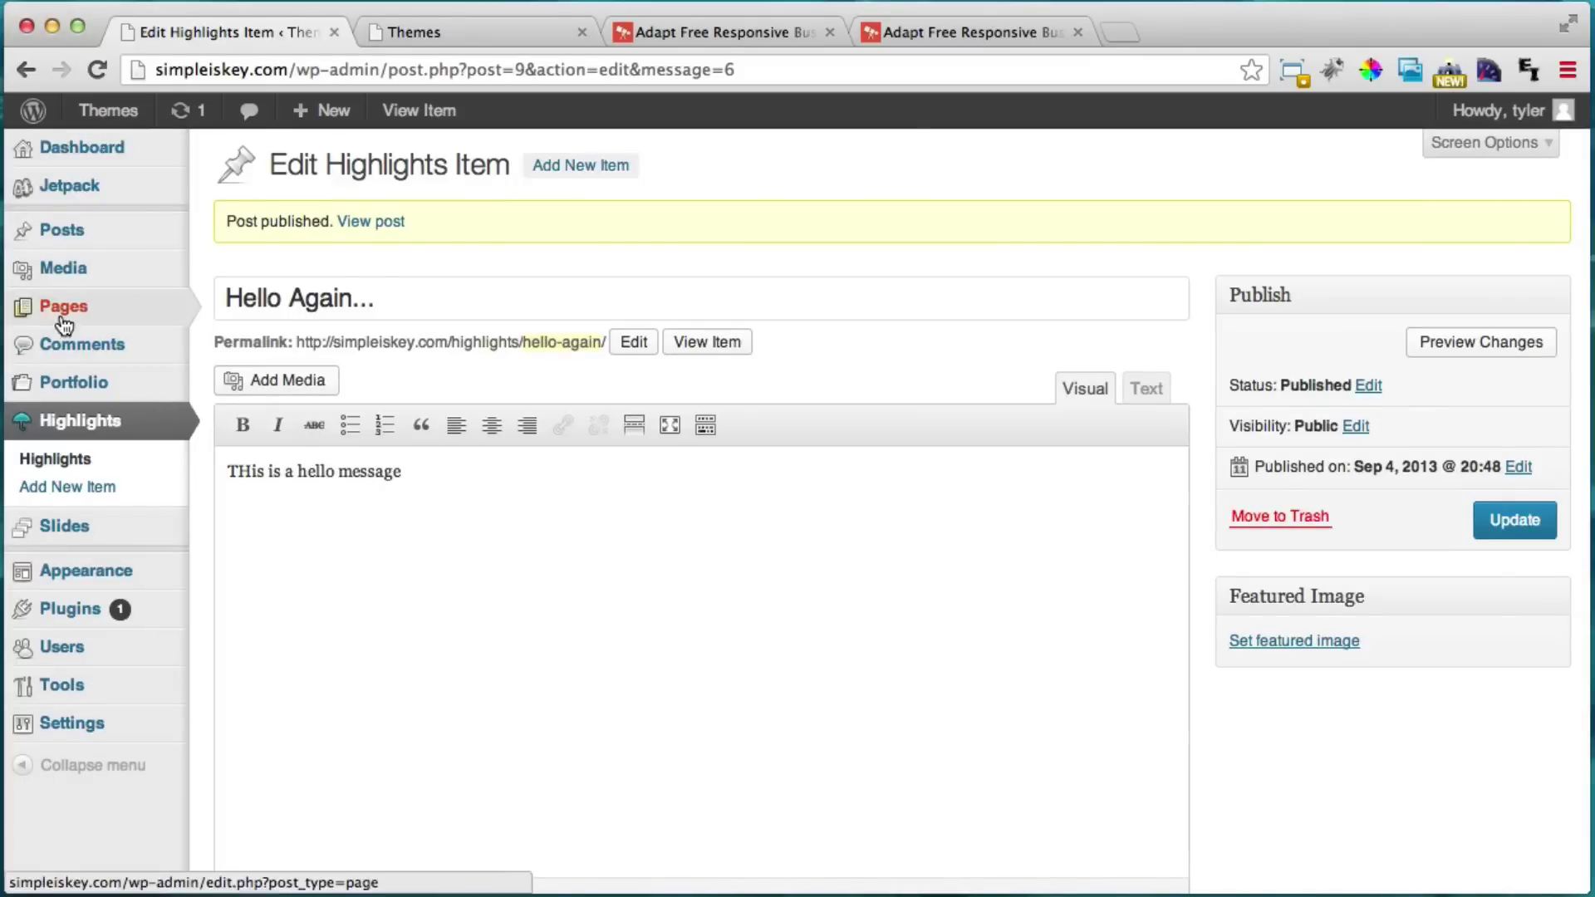
Create a new page titled 'This Is Just a Regular Page', correcting typos and capitalization.
mouse_move(64, 304)
click(306, 340)
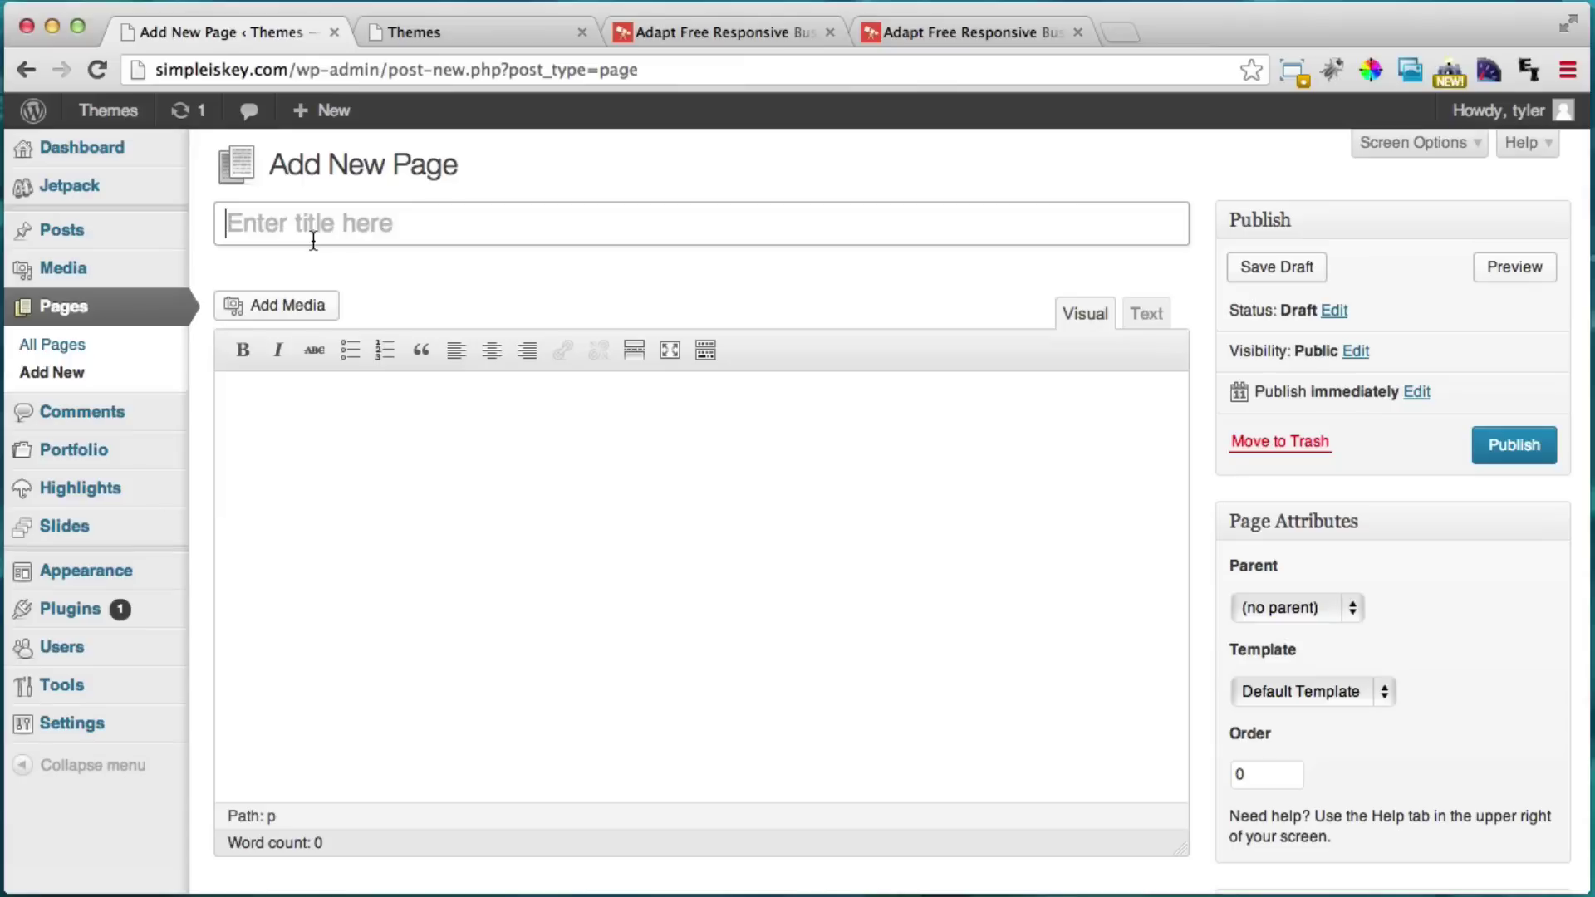
click(313, 235)
text(This Is G)
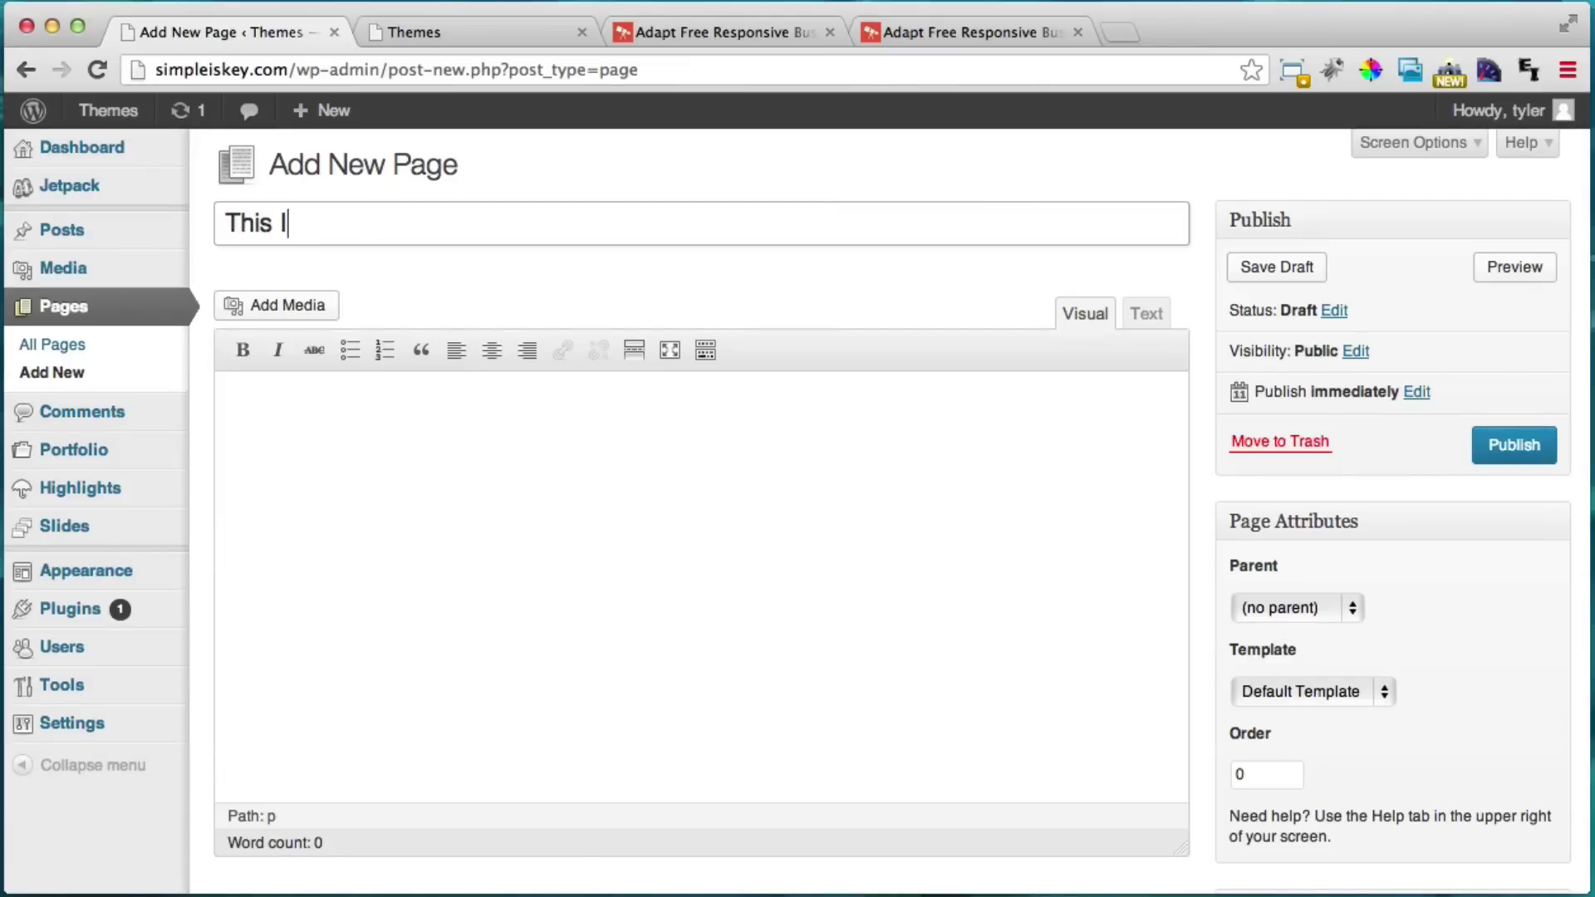
key(BackSpace)
text(Jus )
text(a REg)
key(BackSpace)
key(BackSpace)
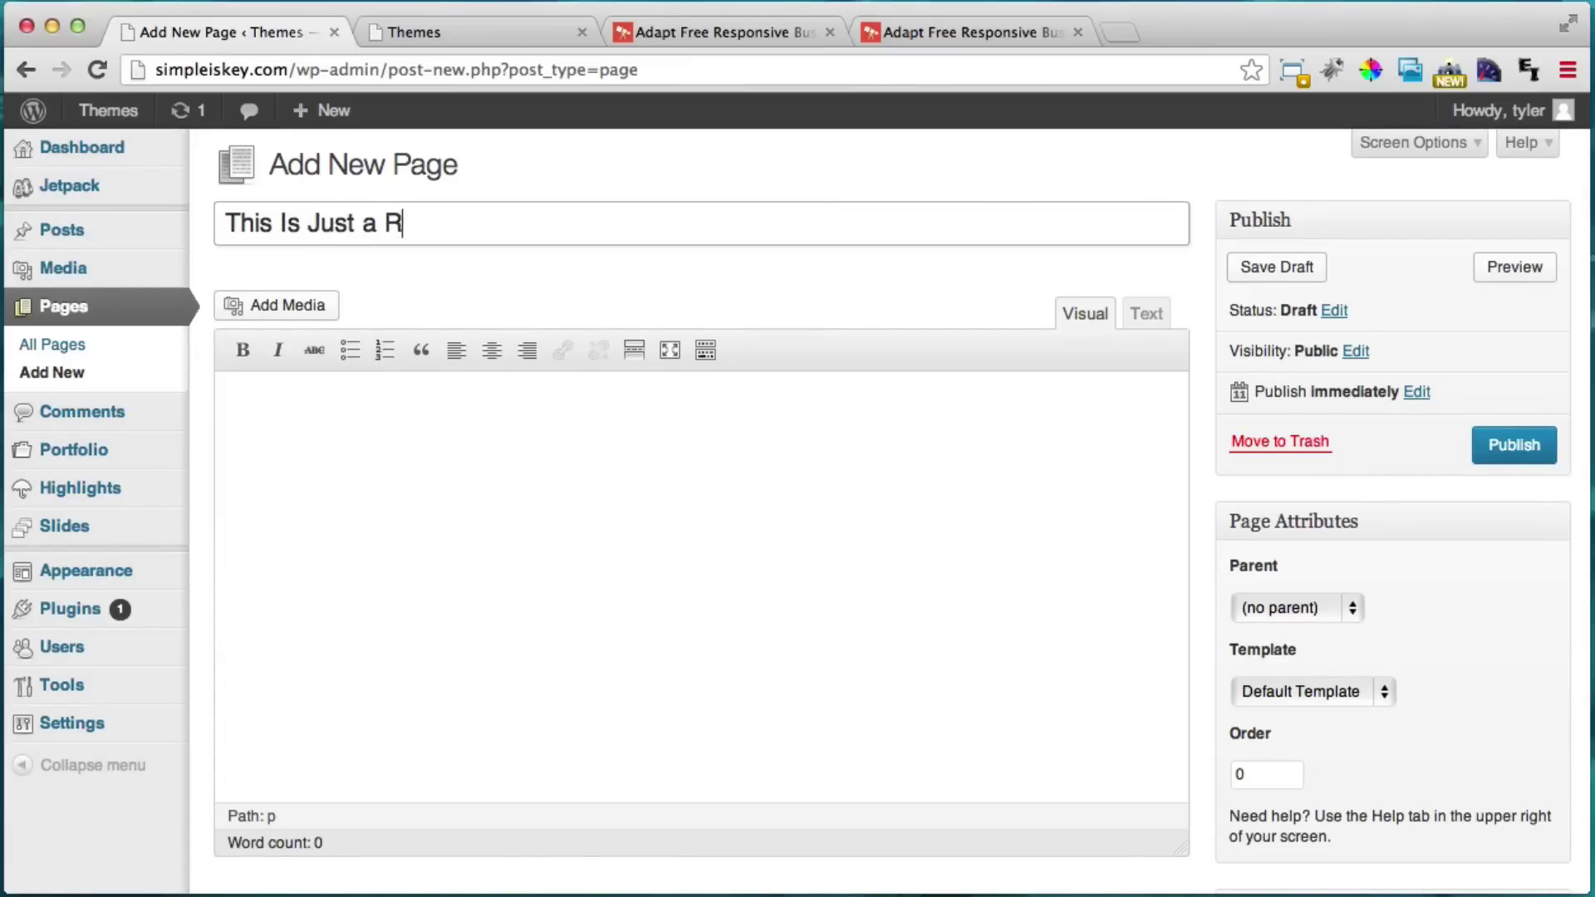
text(egular page)
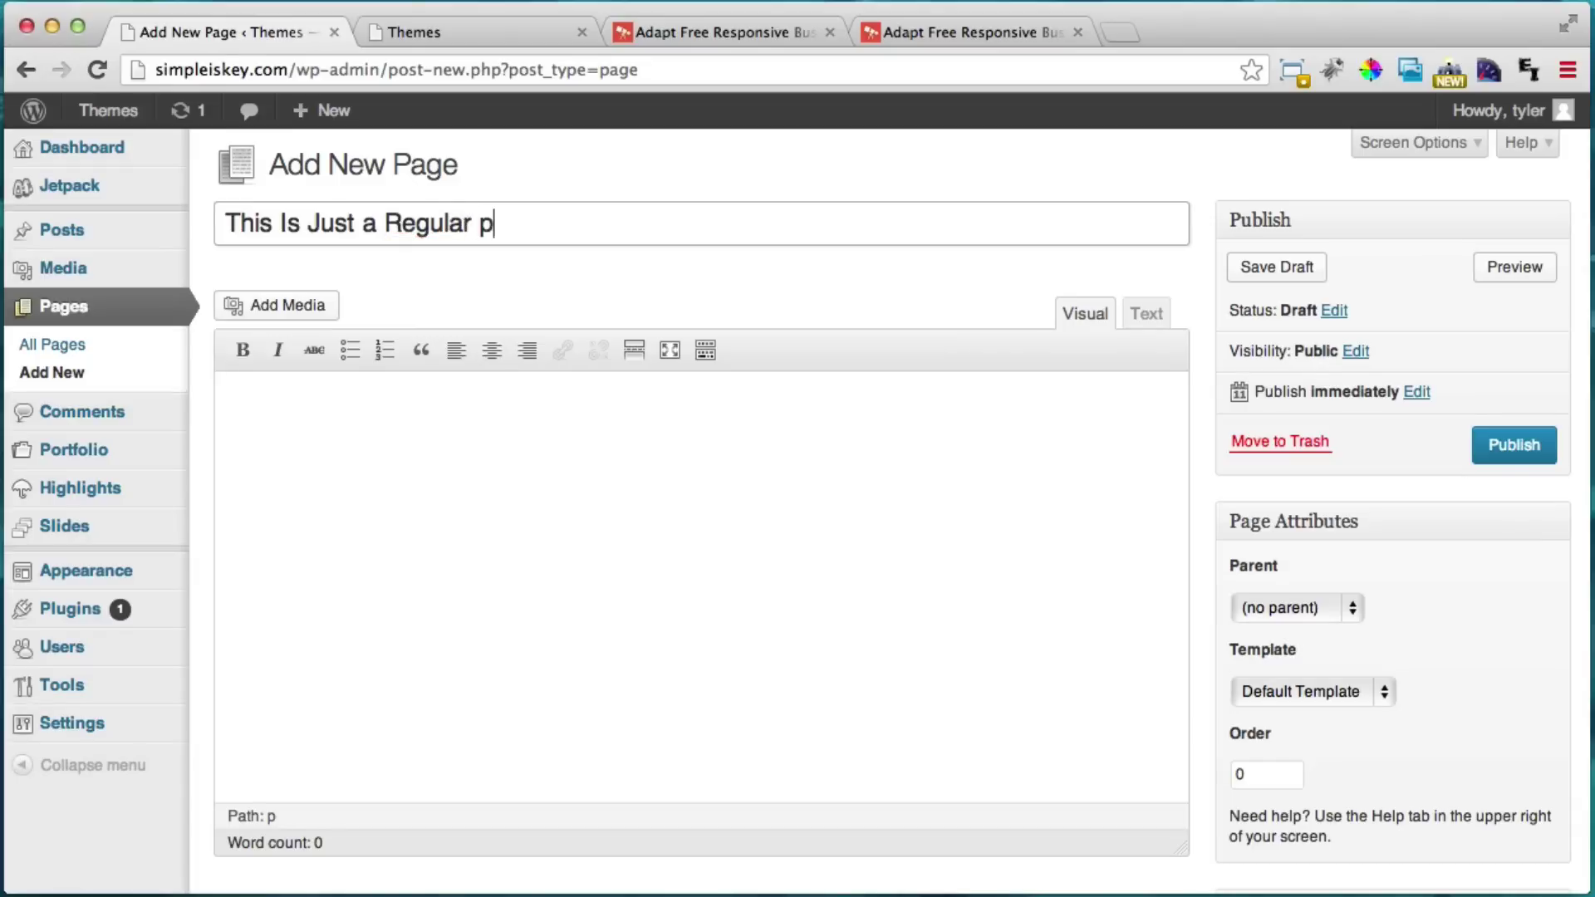
double_click(481, 227)
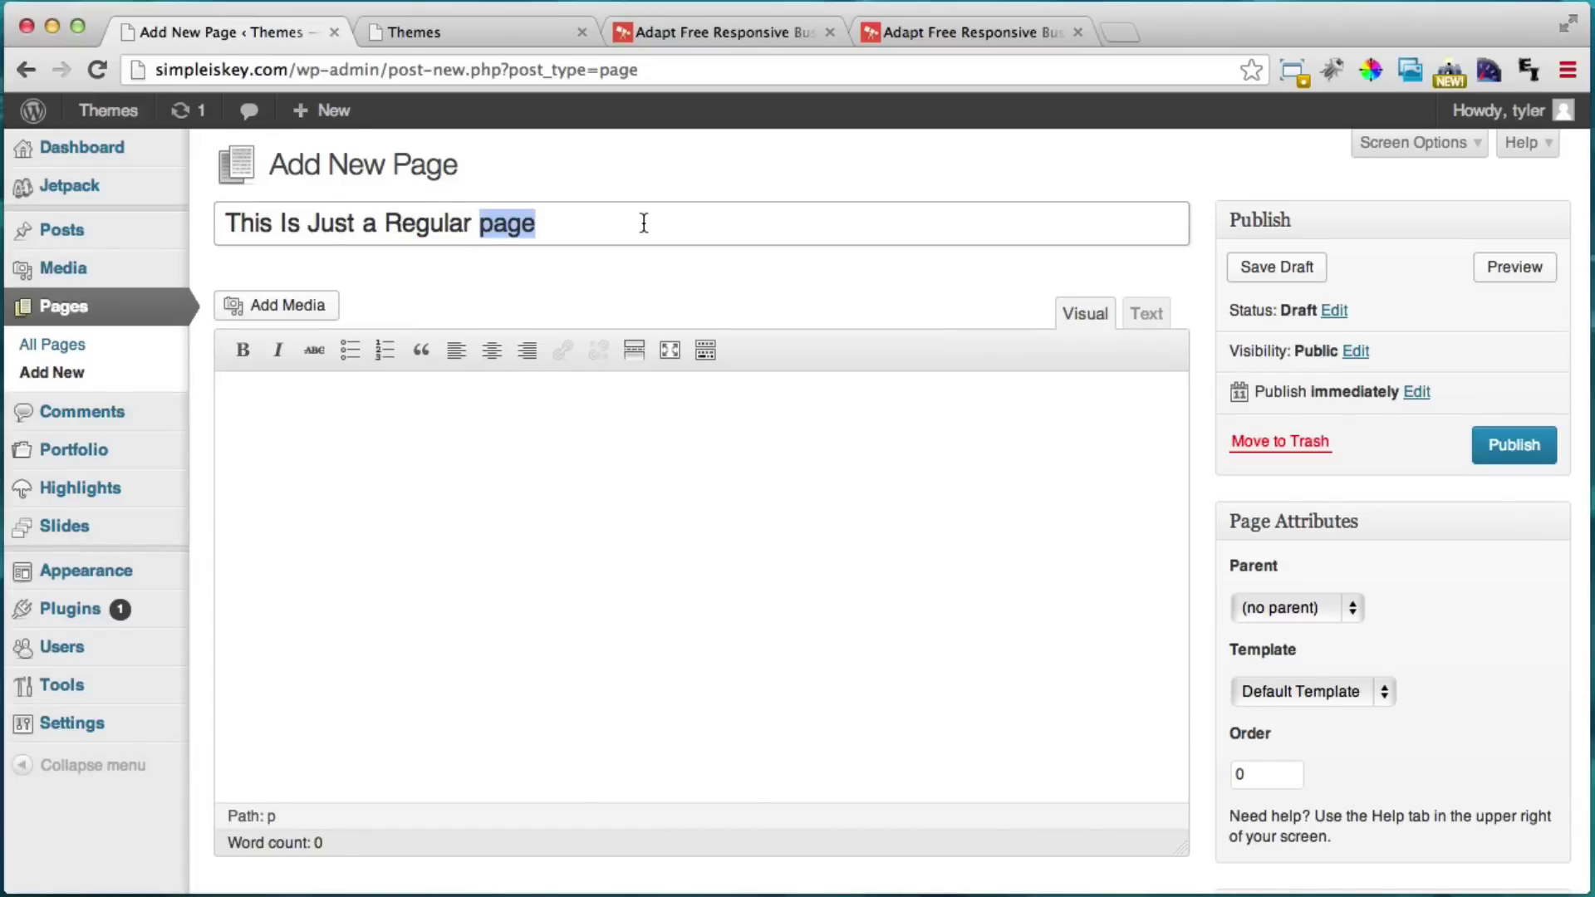
text(Page)
Fill the page body with repeated pasted copies of 'This is just a reg page'.
click(546, 536)
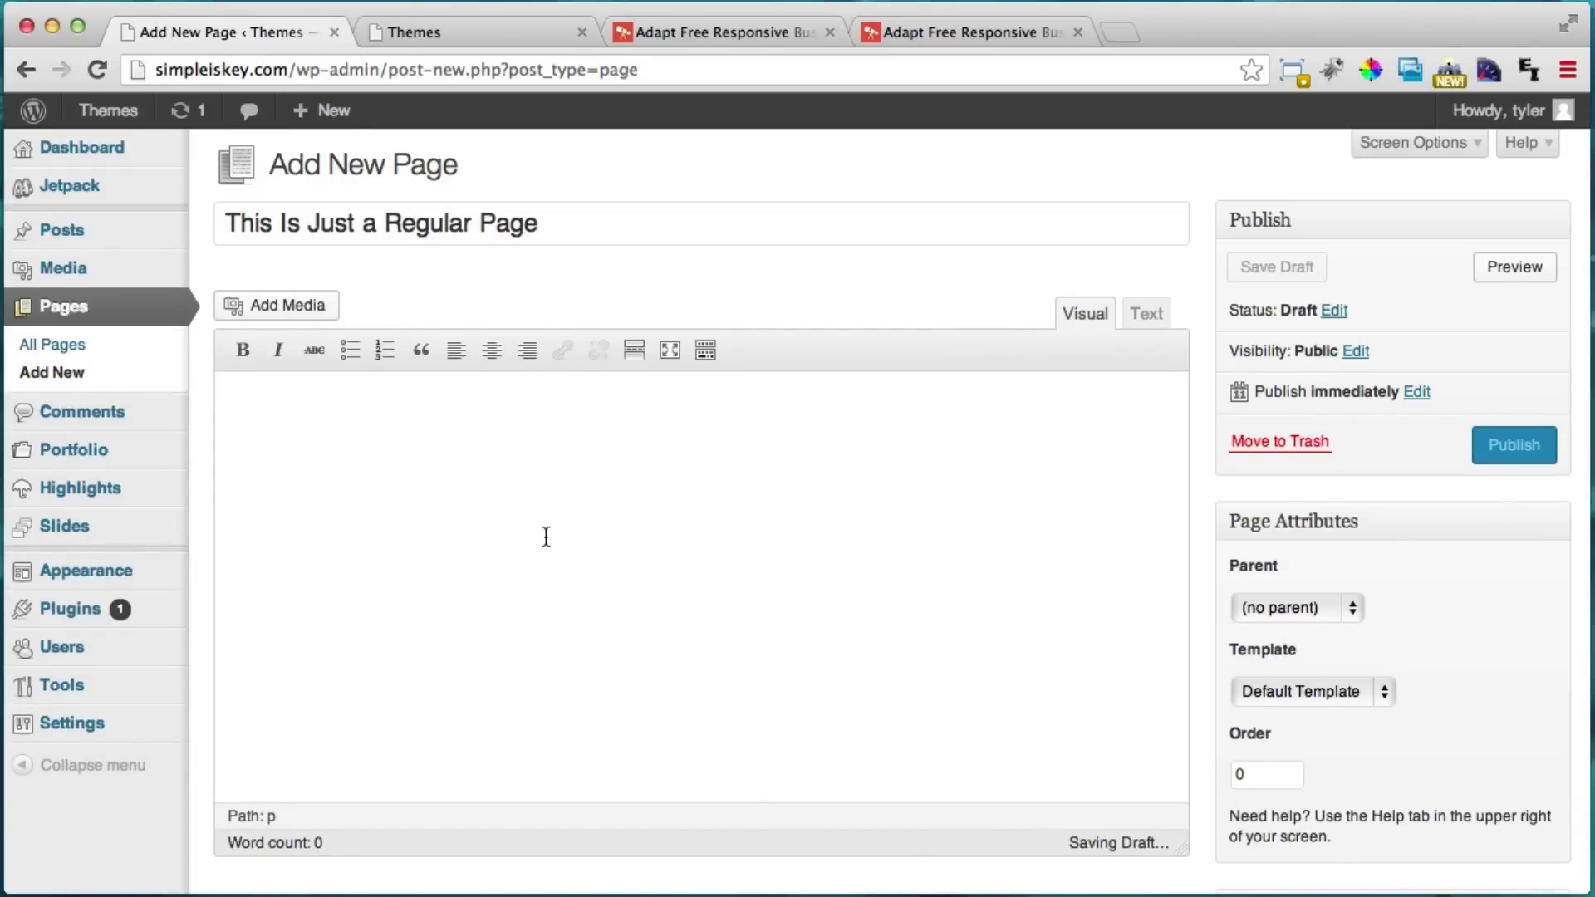
text(This is just a re)
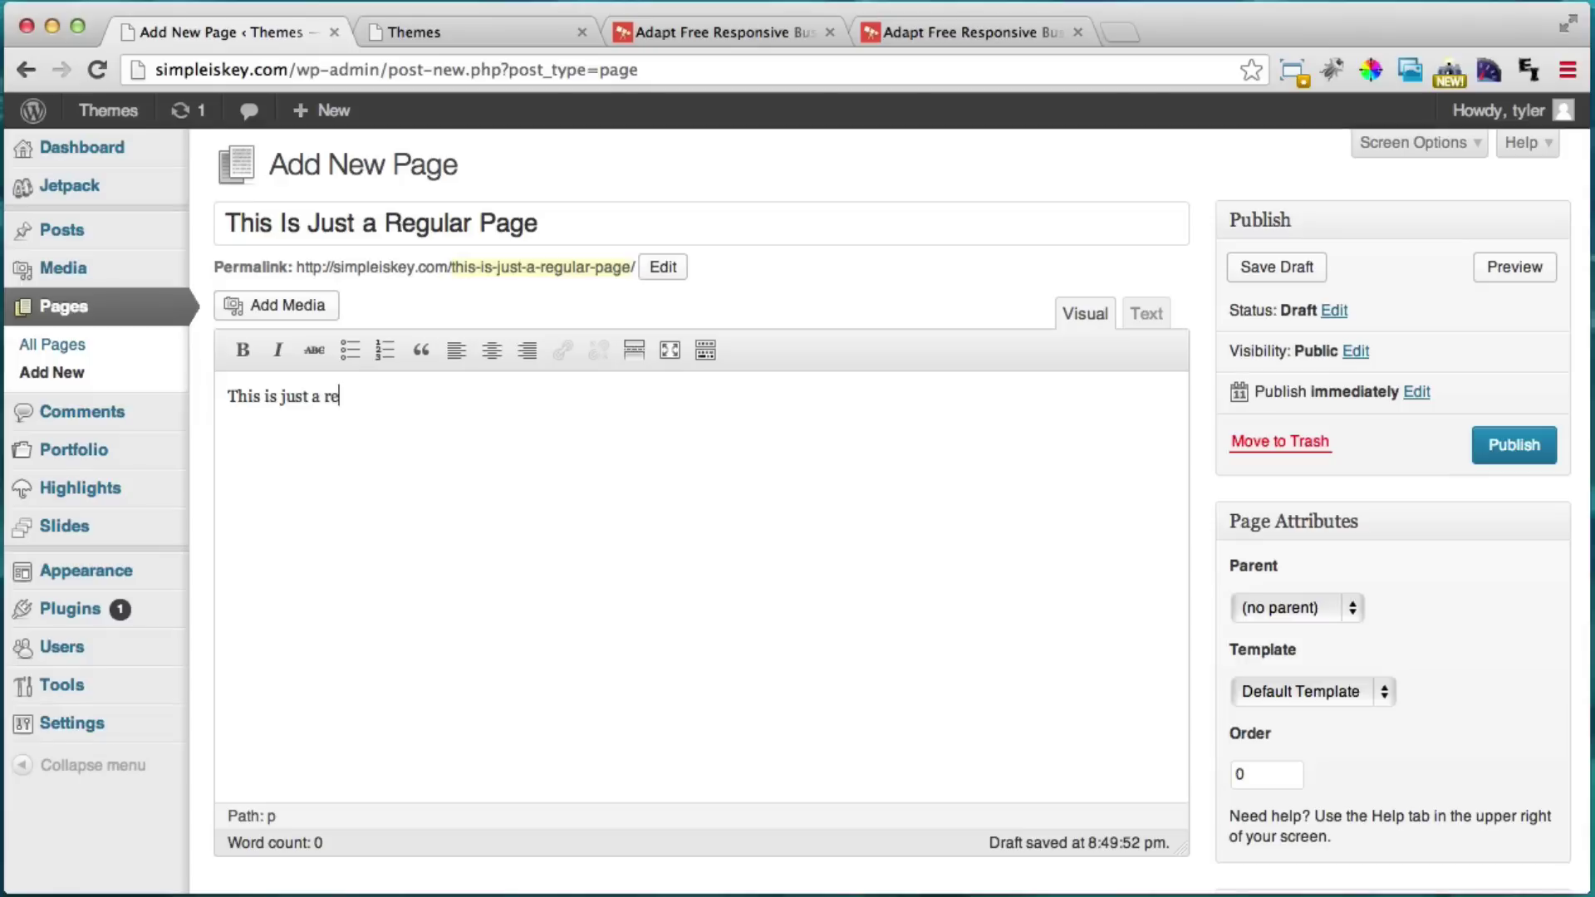
text(g page!)
key(super+a)
text(How To Install)
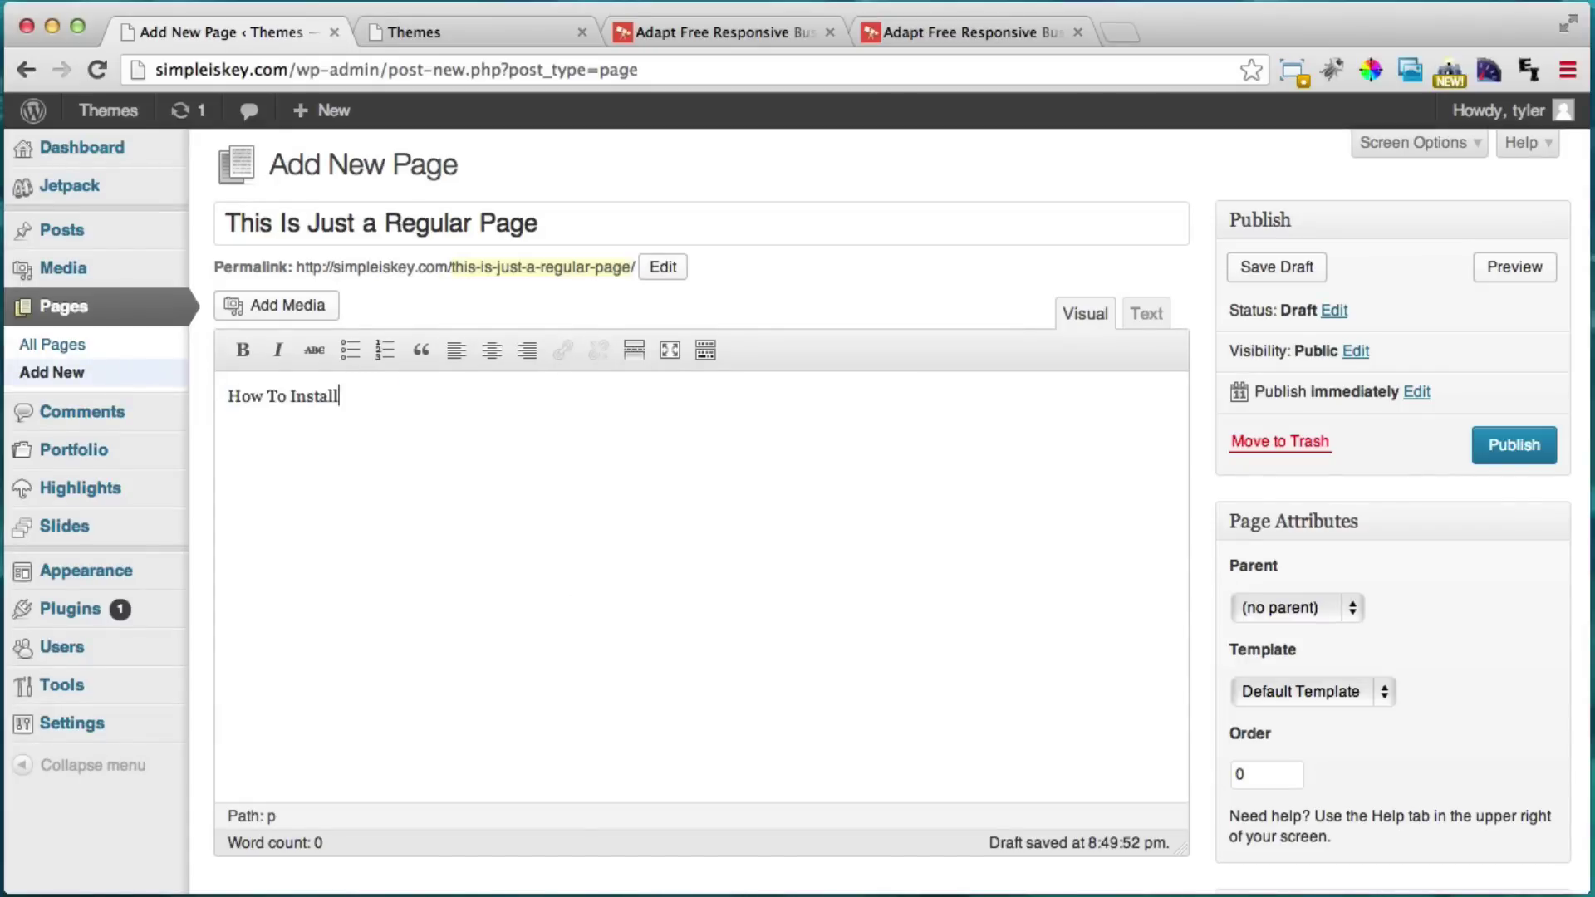
key(super+z)
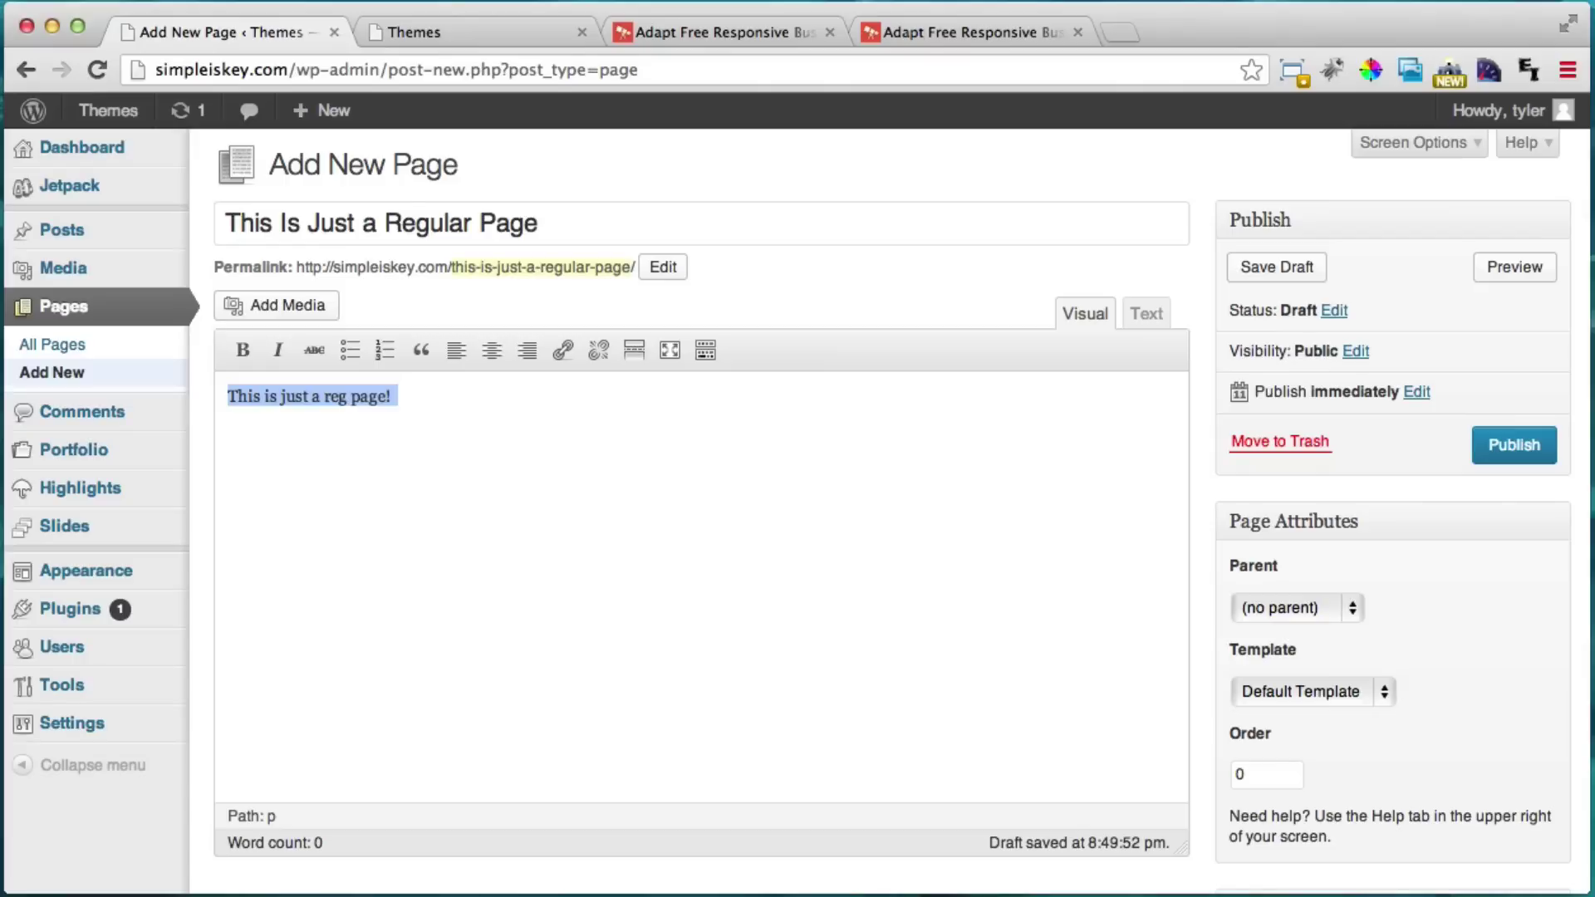
key(super+v)
key(super+v)
key(super+v)
key(super+v)
key(super+v)
key(super+v)
key(super+v)
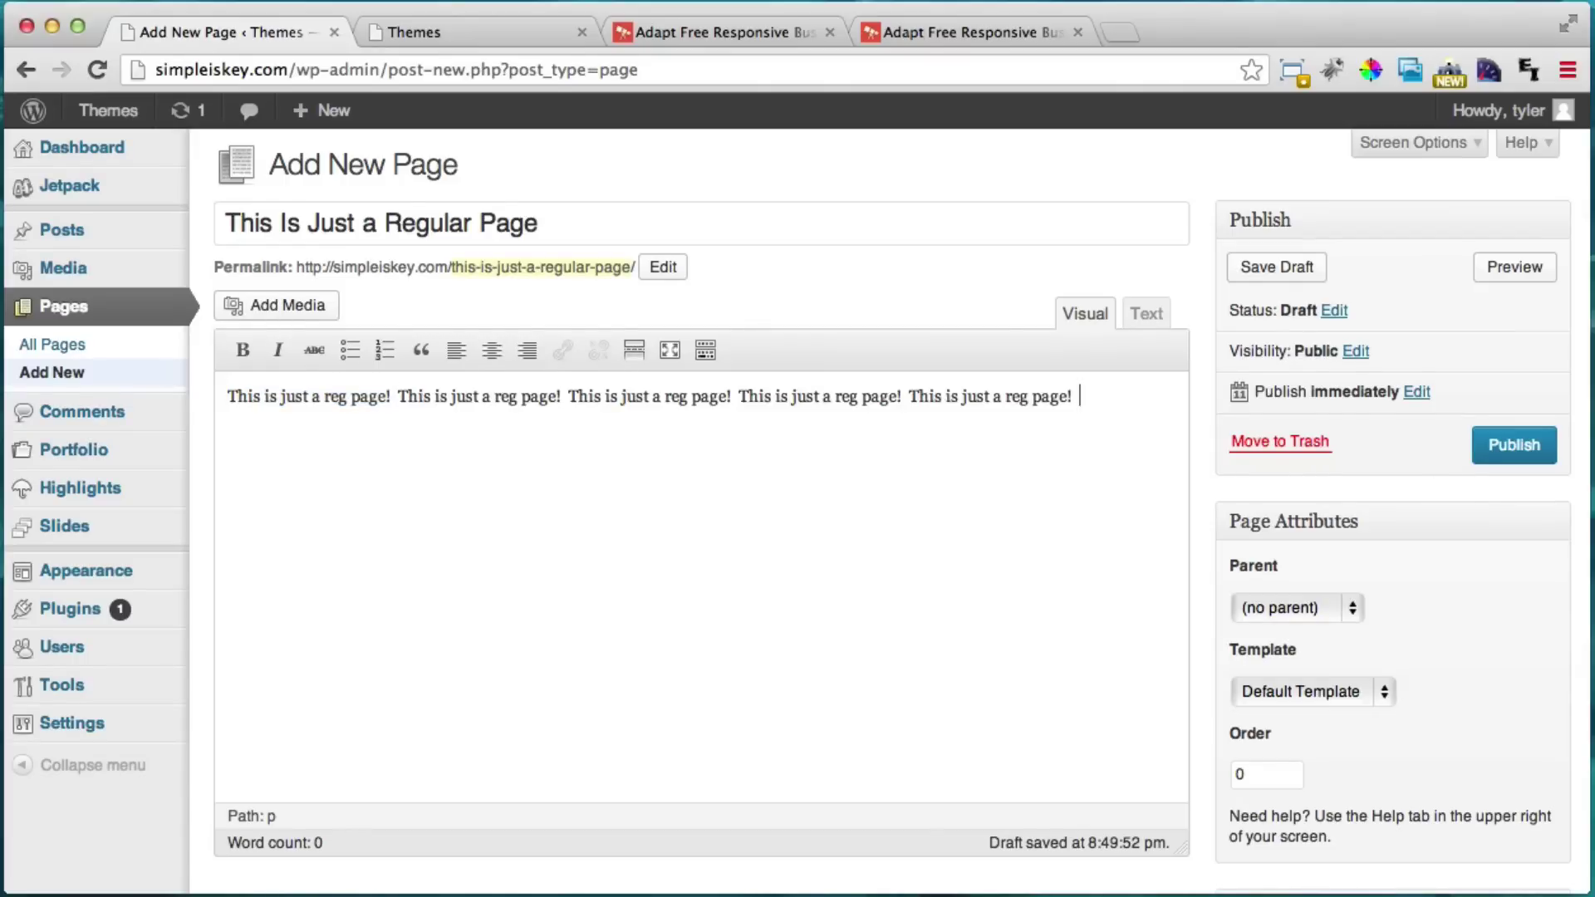
key(super+v)
key(super+v)
key(super+v)
key(super+v)
key(super+v)
key(super+v)
key(super+v)
key(super+v)
key(super+v)
key(super+v)
key(super+v)
key(super+v)
key(super+v)
key(super+v)
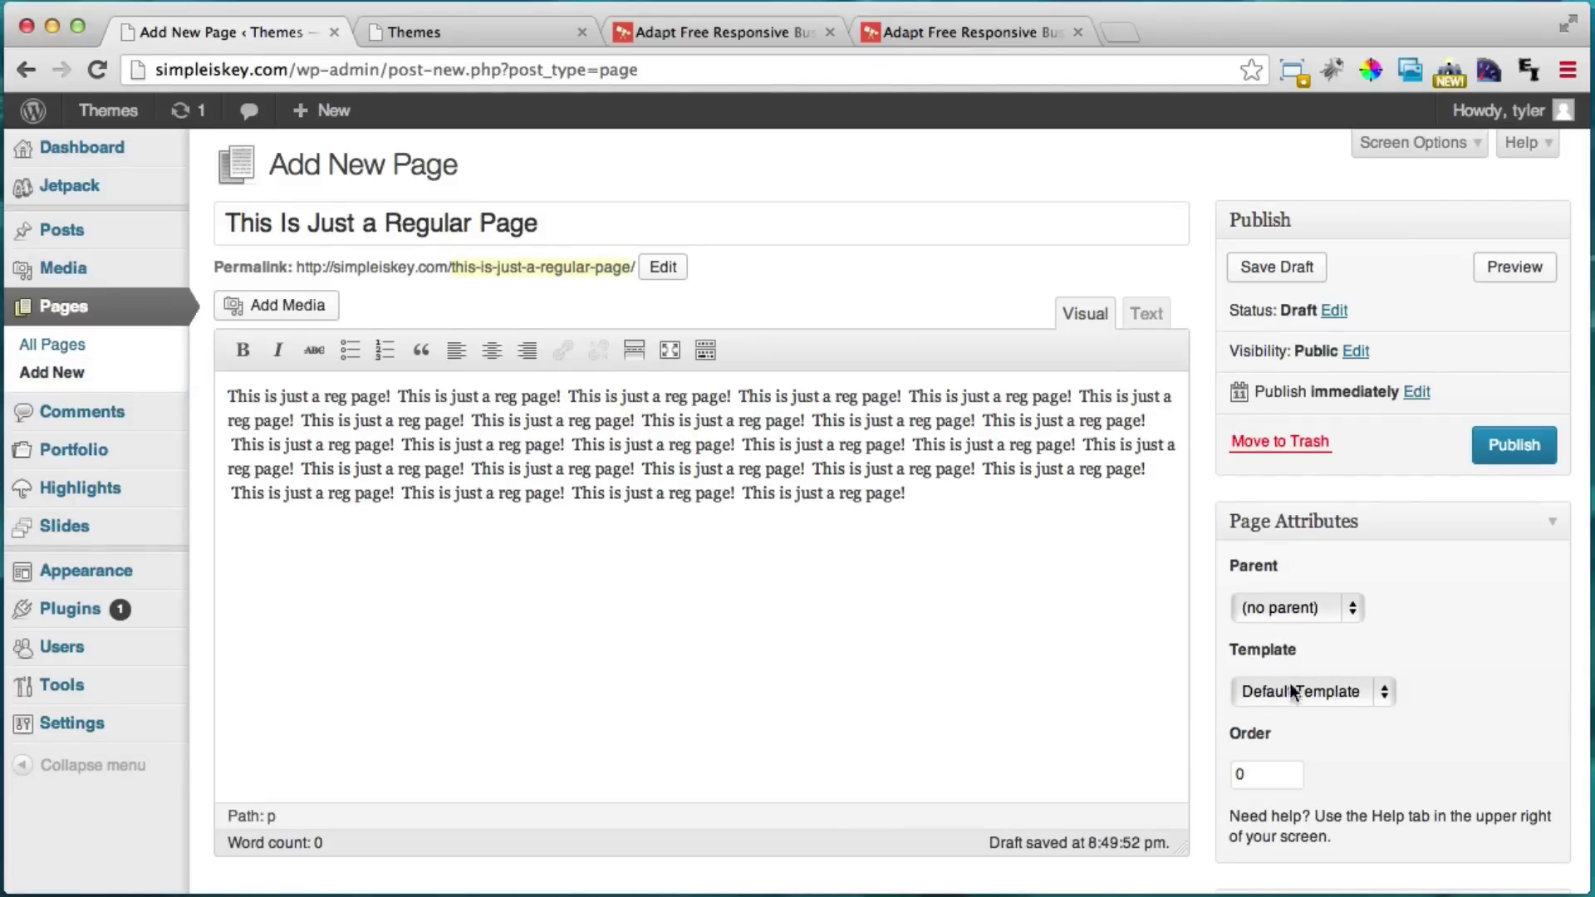
Publish 'This Is Just a Regular Page', reload the live home page, then return to its editor.
click(1504, 443)
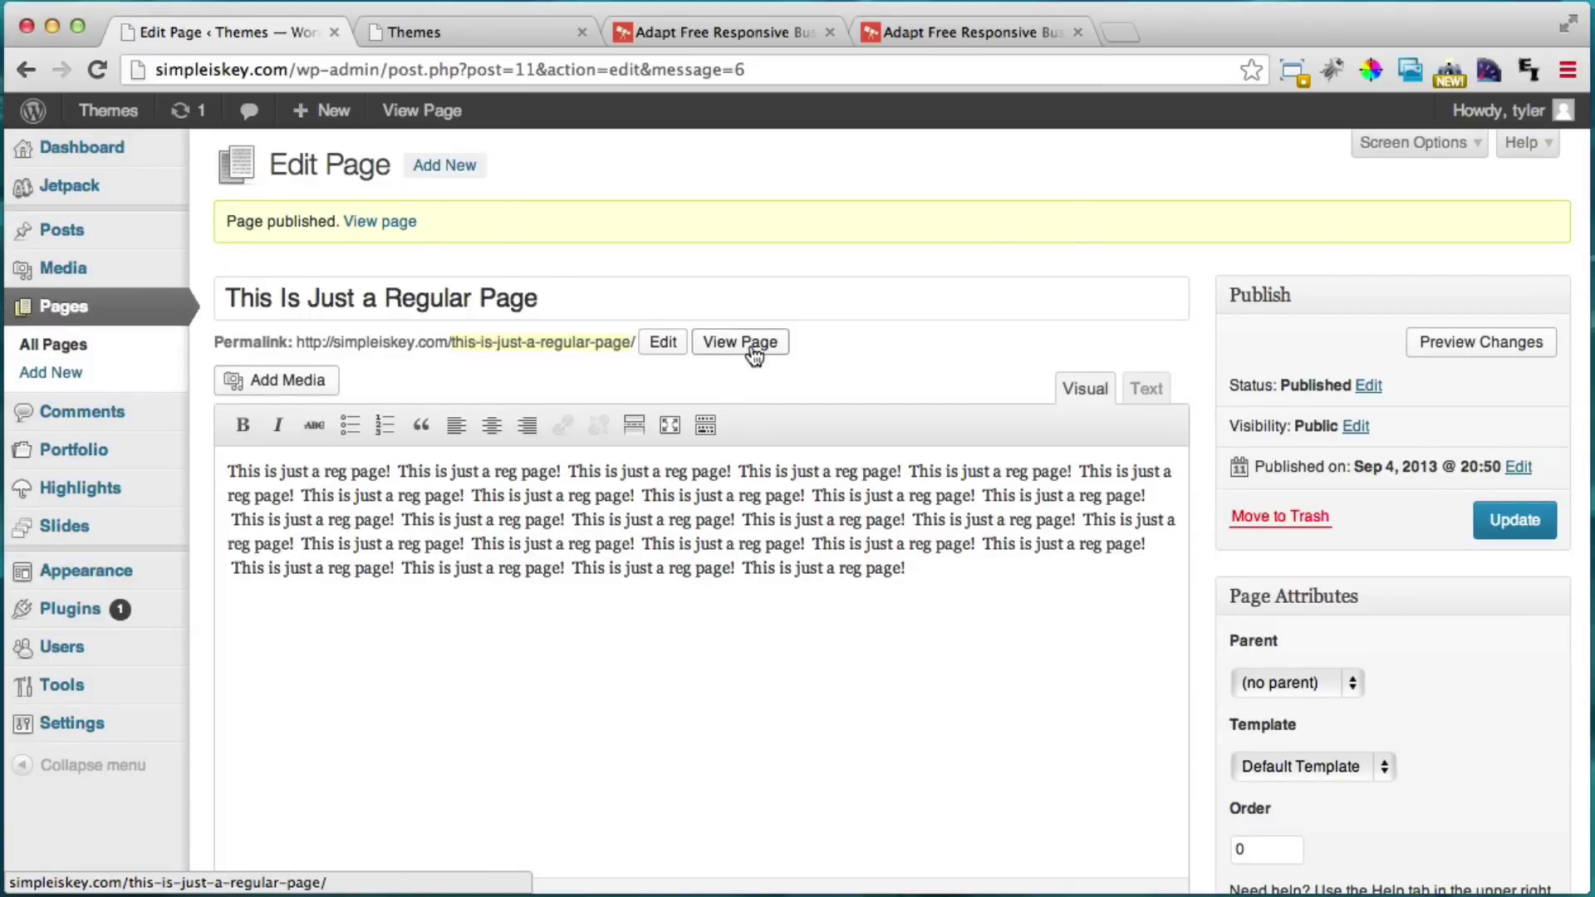
click(480, 37)
scroll(421, 366, up, 8)
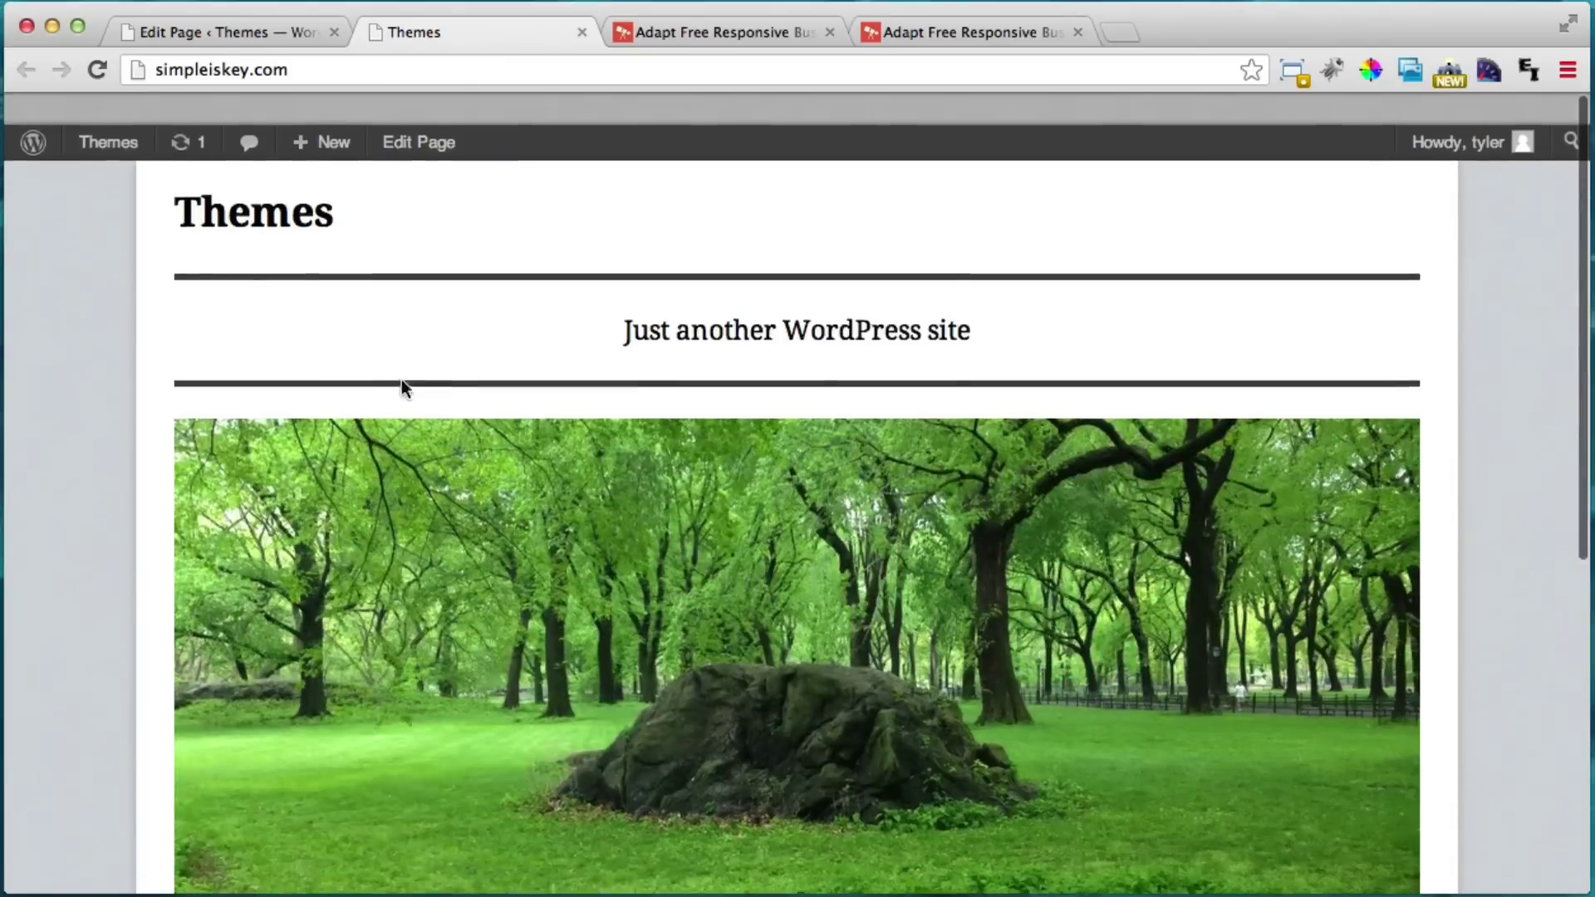
click(104, 71)
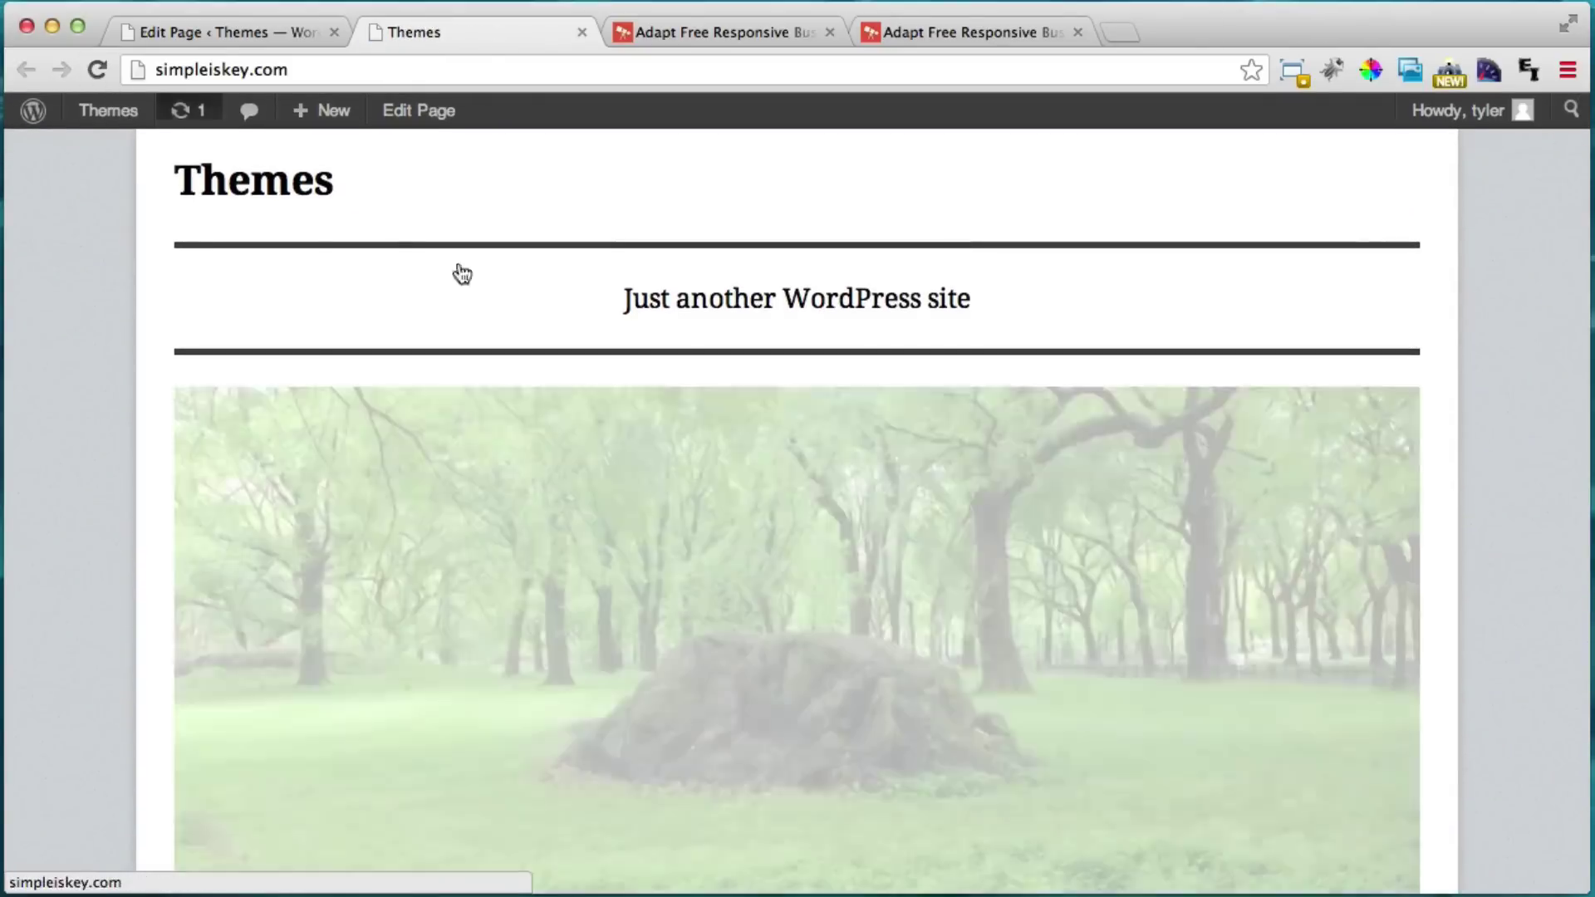
scroll(1007, 586, down, 7)
scroll(1007, 585, up, 7)
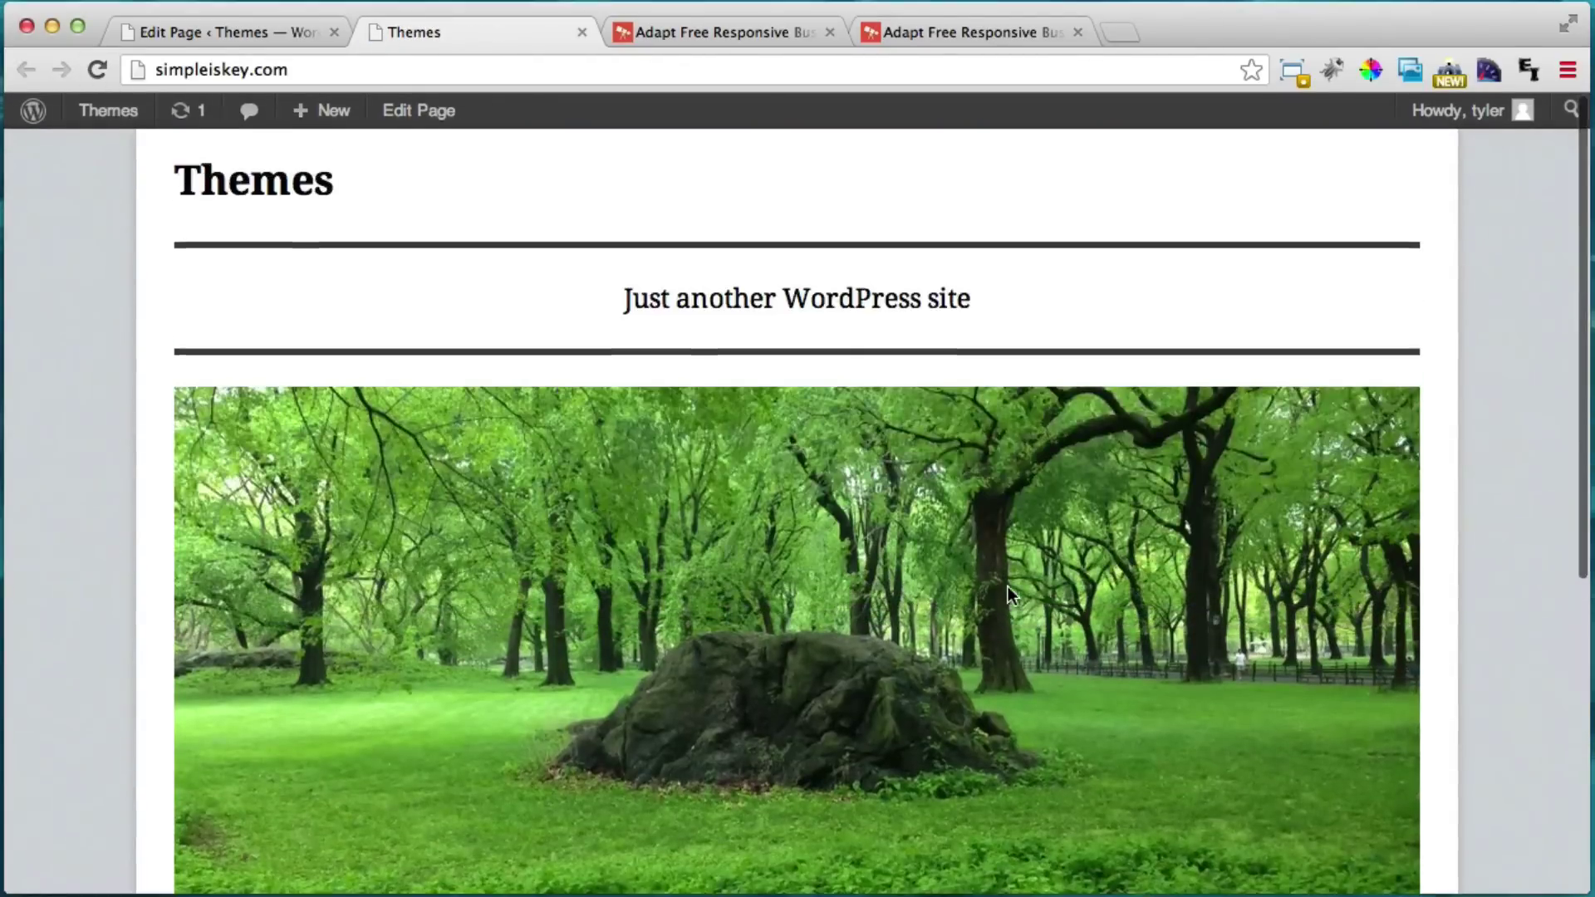
click(210, 28)
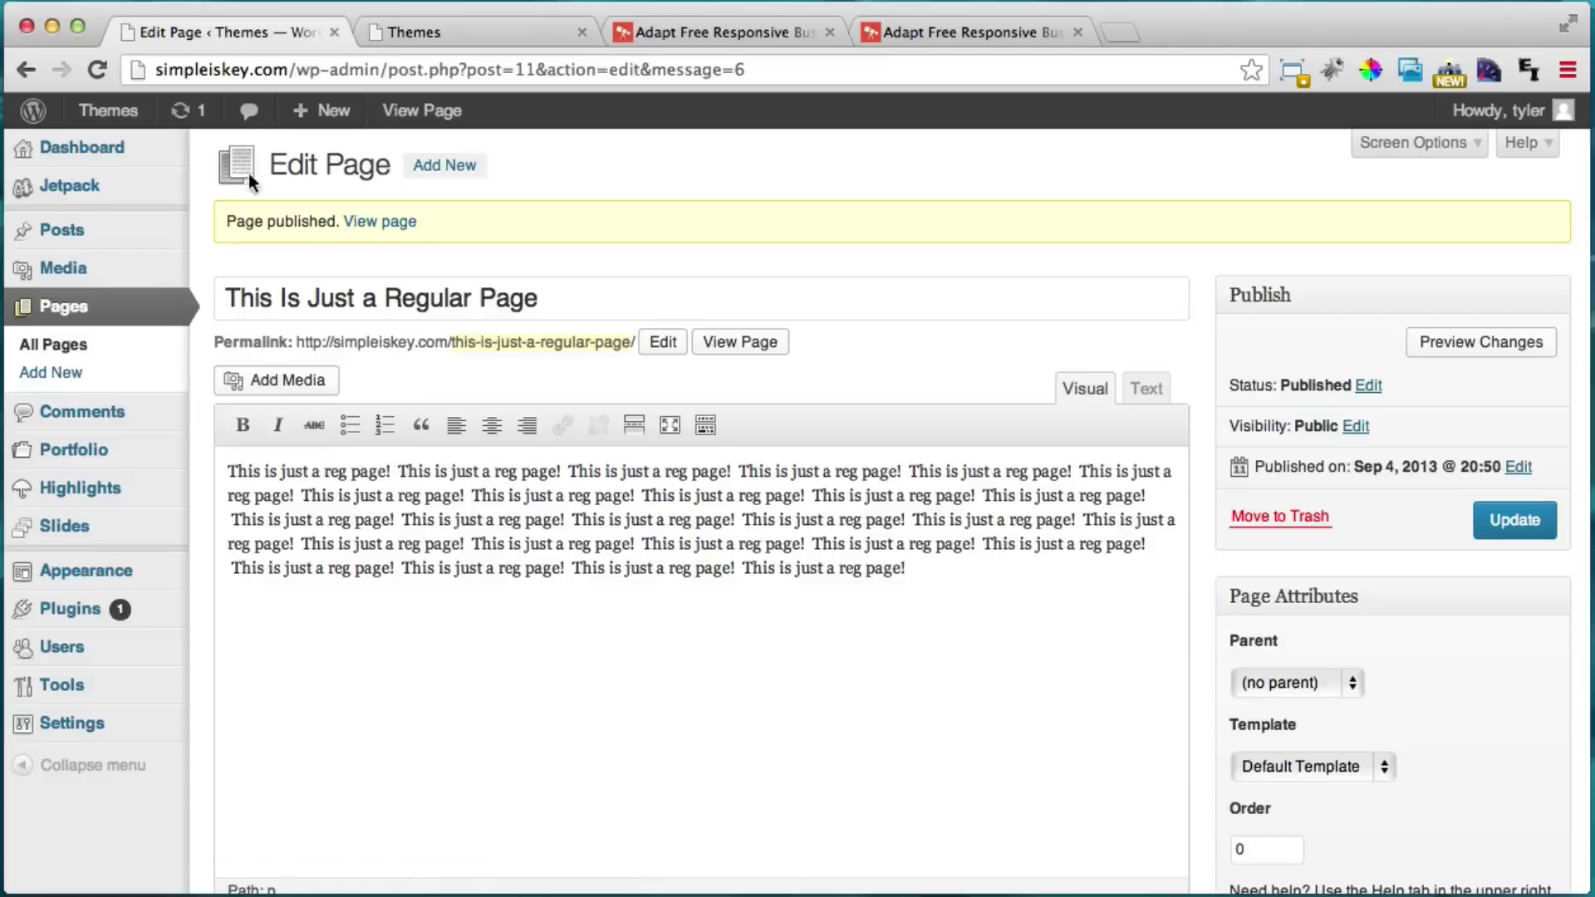
In Reading settings, set the static Front page to 'This Is Just a Regular Page' and save.
mouse_move(92, 727)
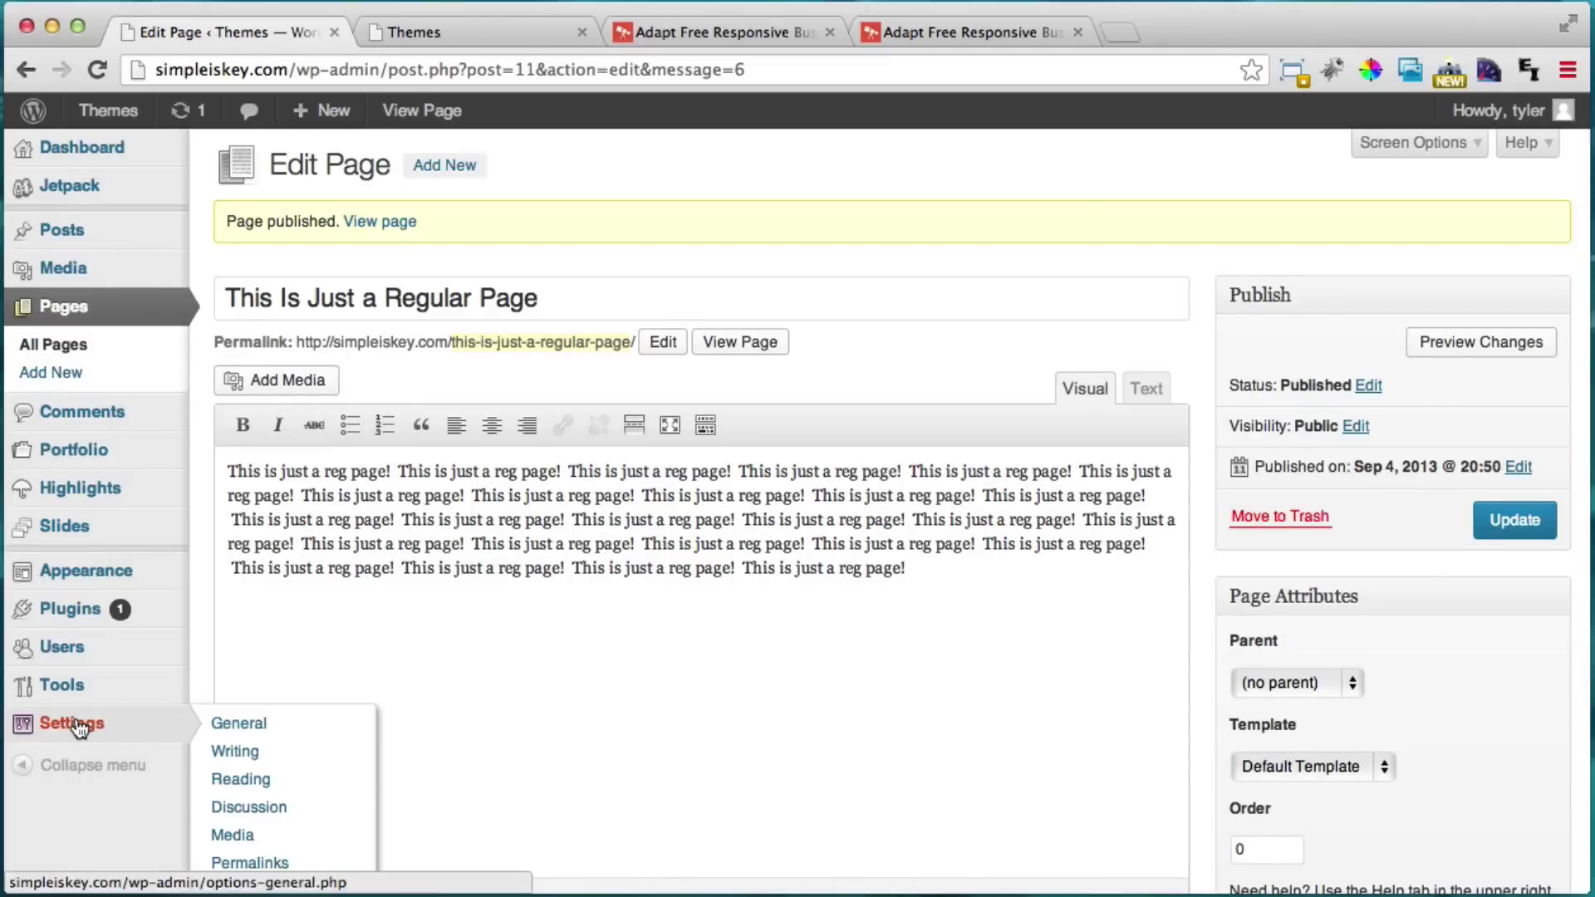
click(260, 782)
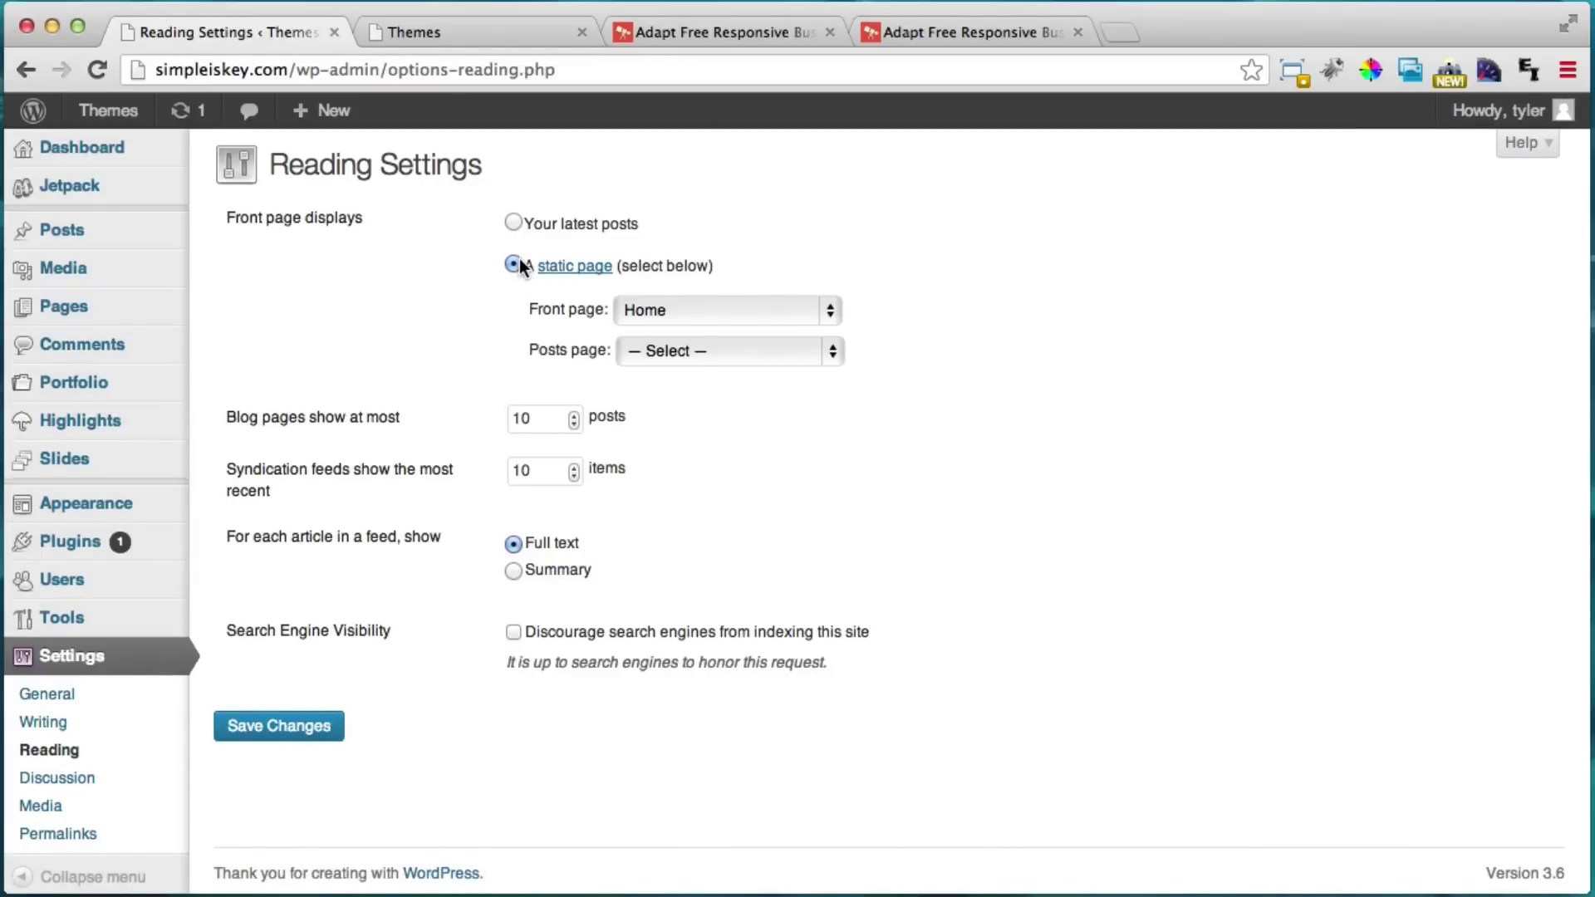
click(717, 309)
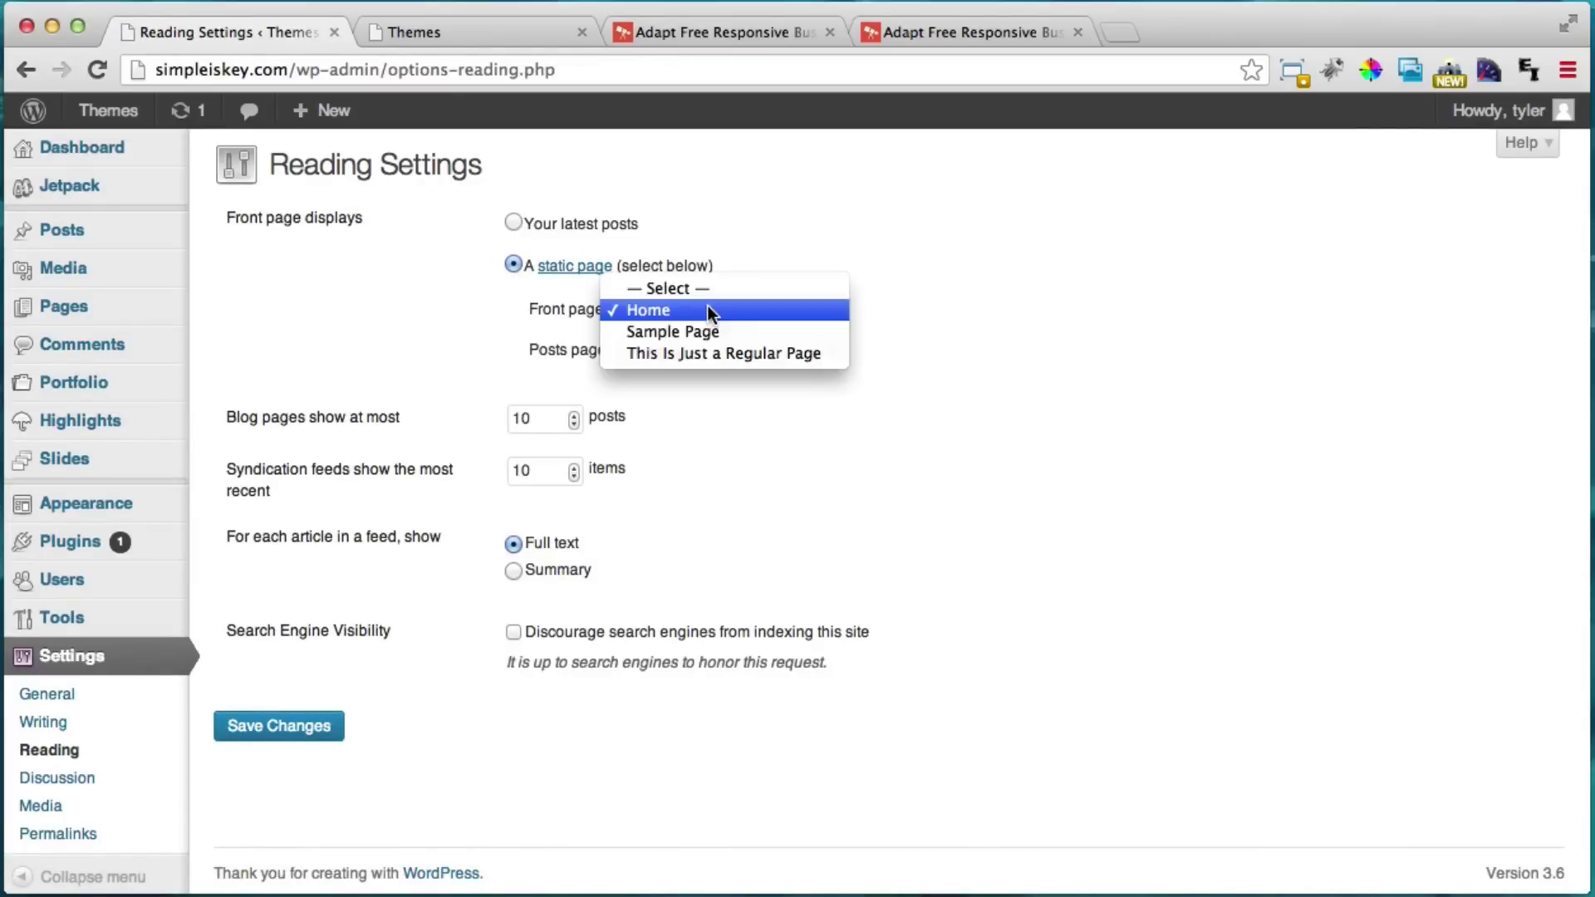
click(727, 362)
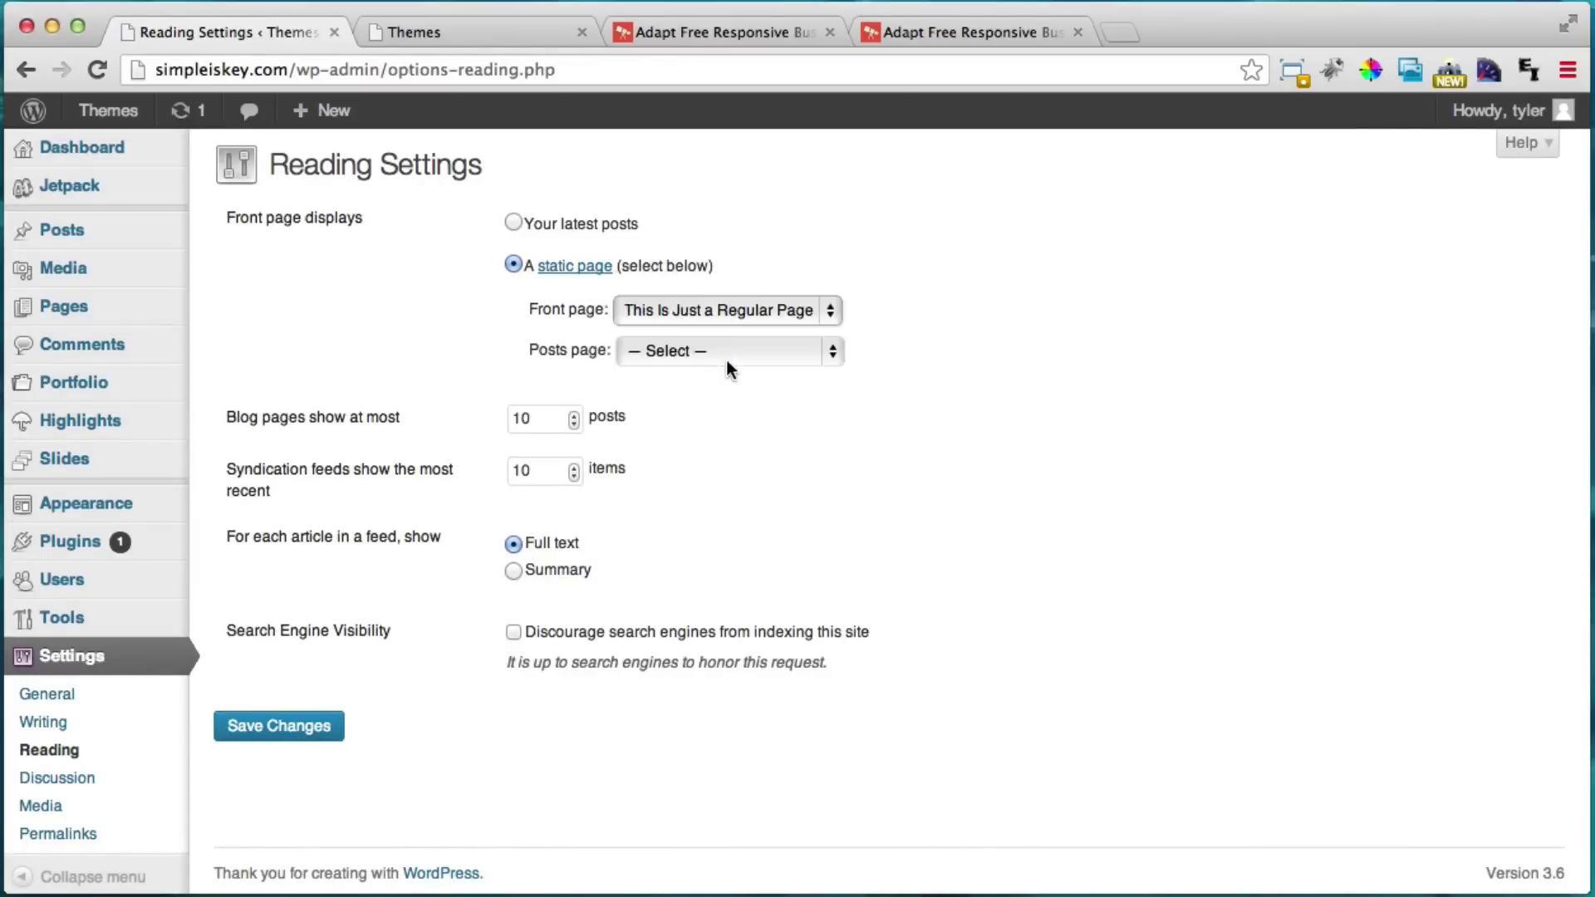
click(298, 740)
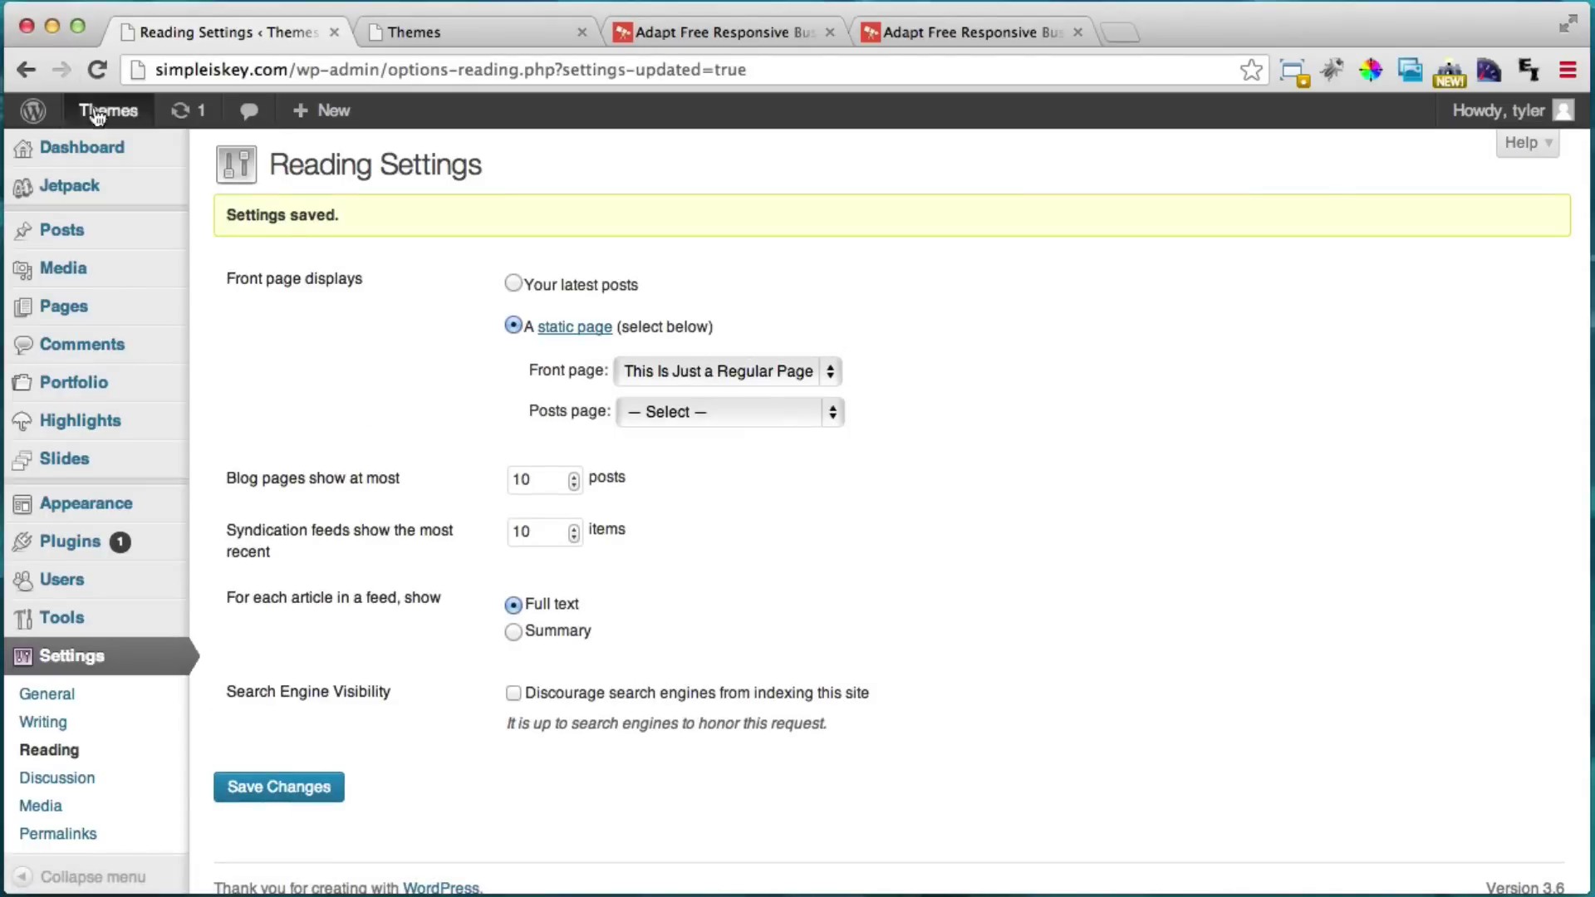
Visit the live site and scroll through the 'This Is Just a Regular Page' front page.
mouse_move(99, 121)
click(130, 156)
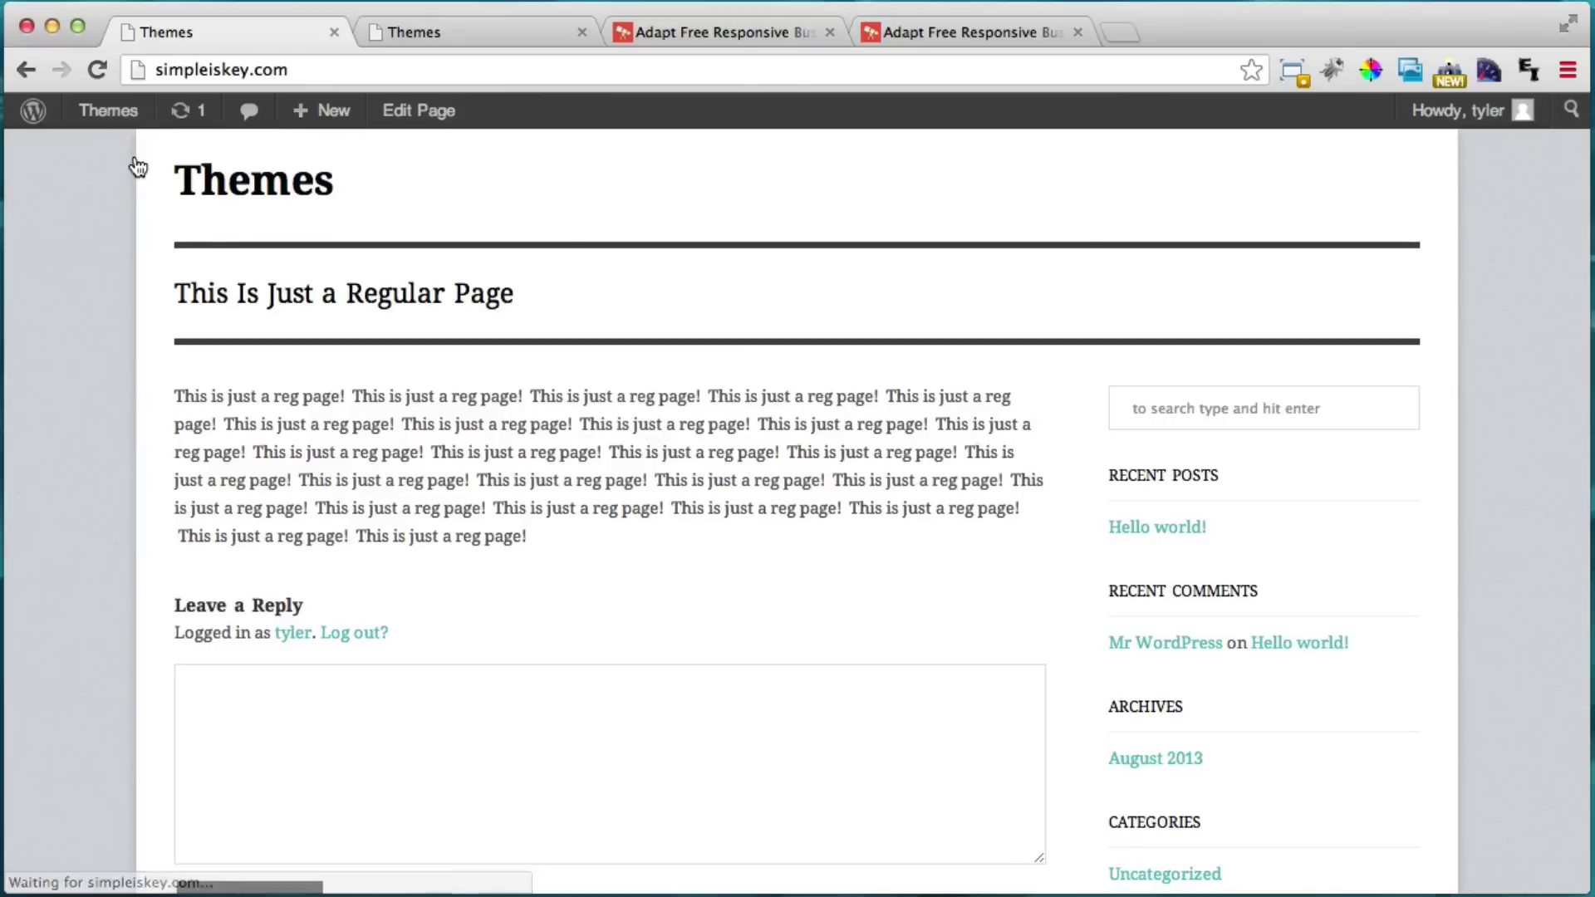
scroll(555, 471, down, 3)
scroll(612, 488, up, 3)
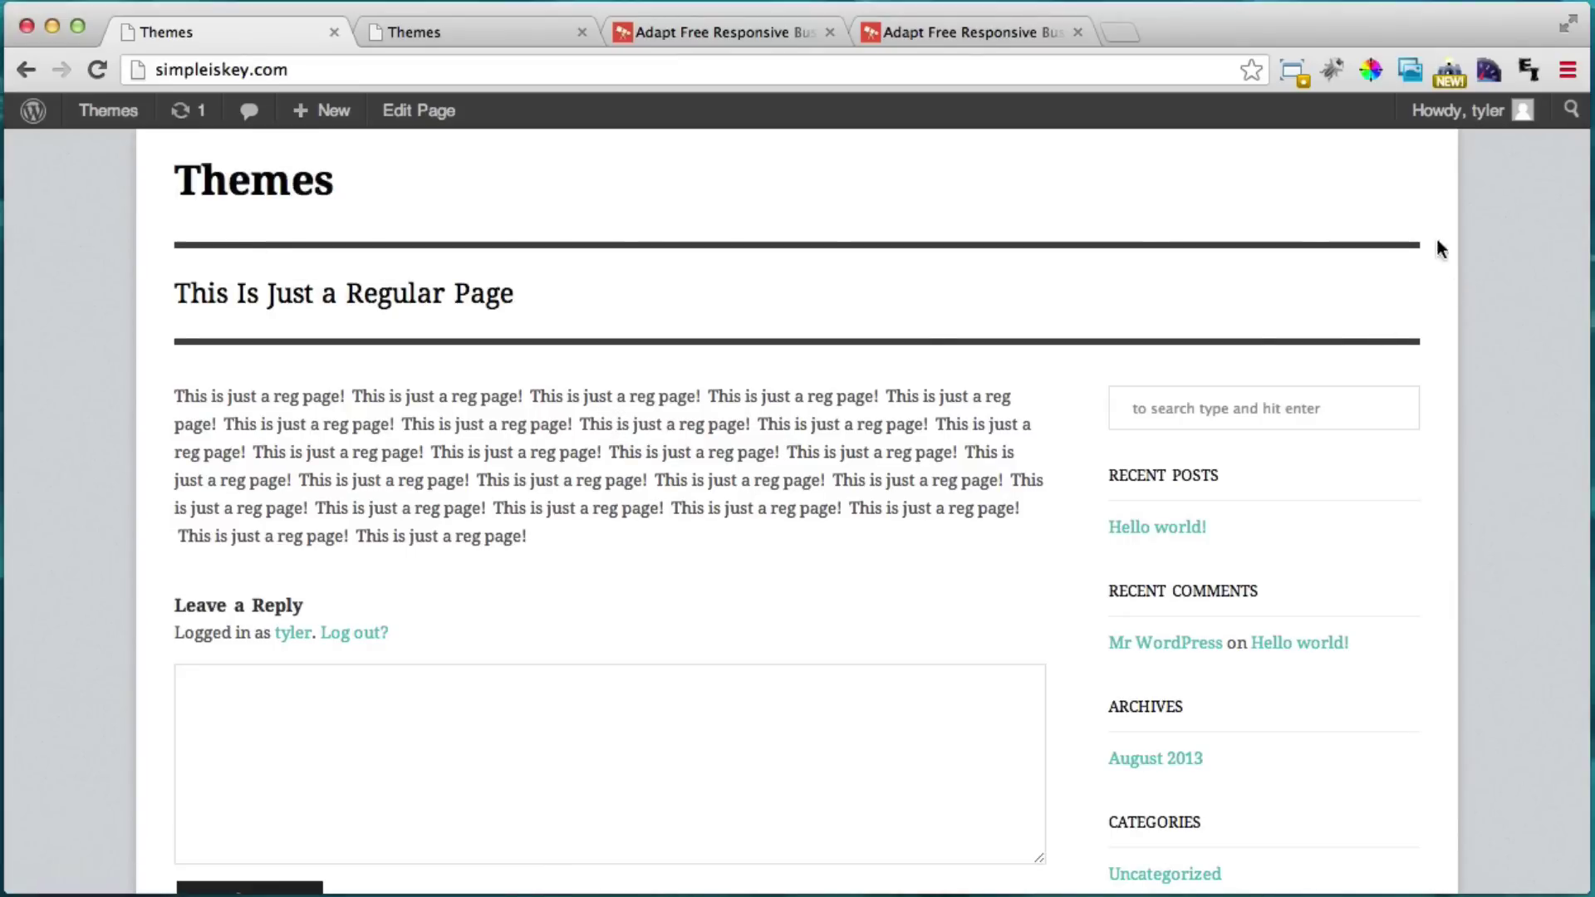
scroll(834, 241, down, 5)
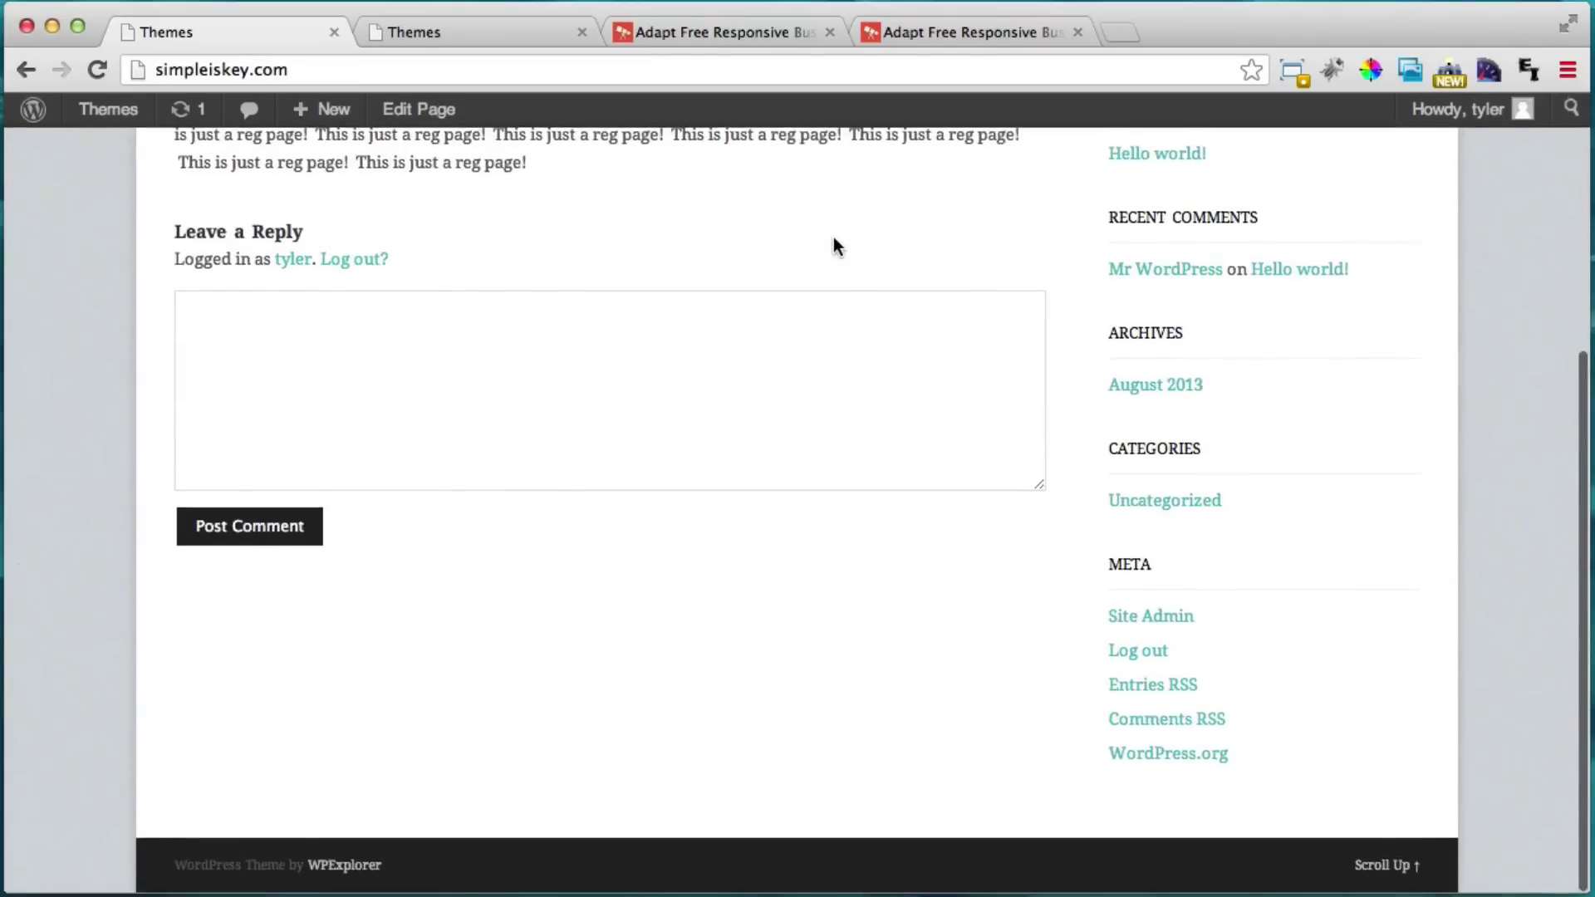
scroll(834, 237, up, 5)
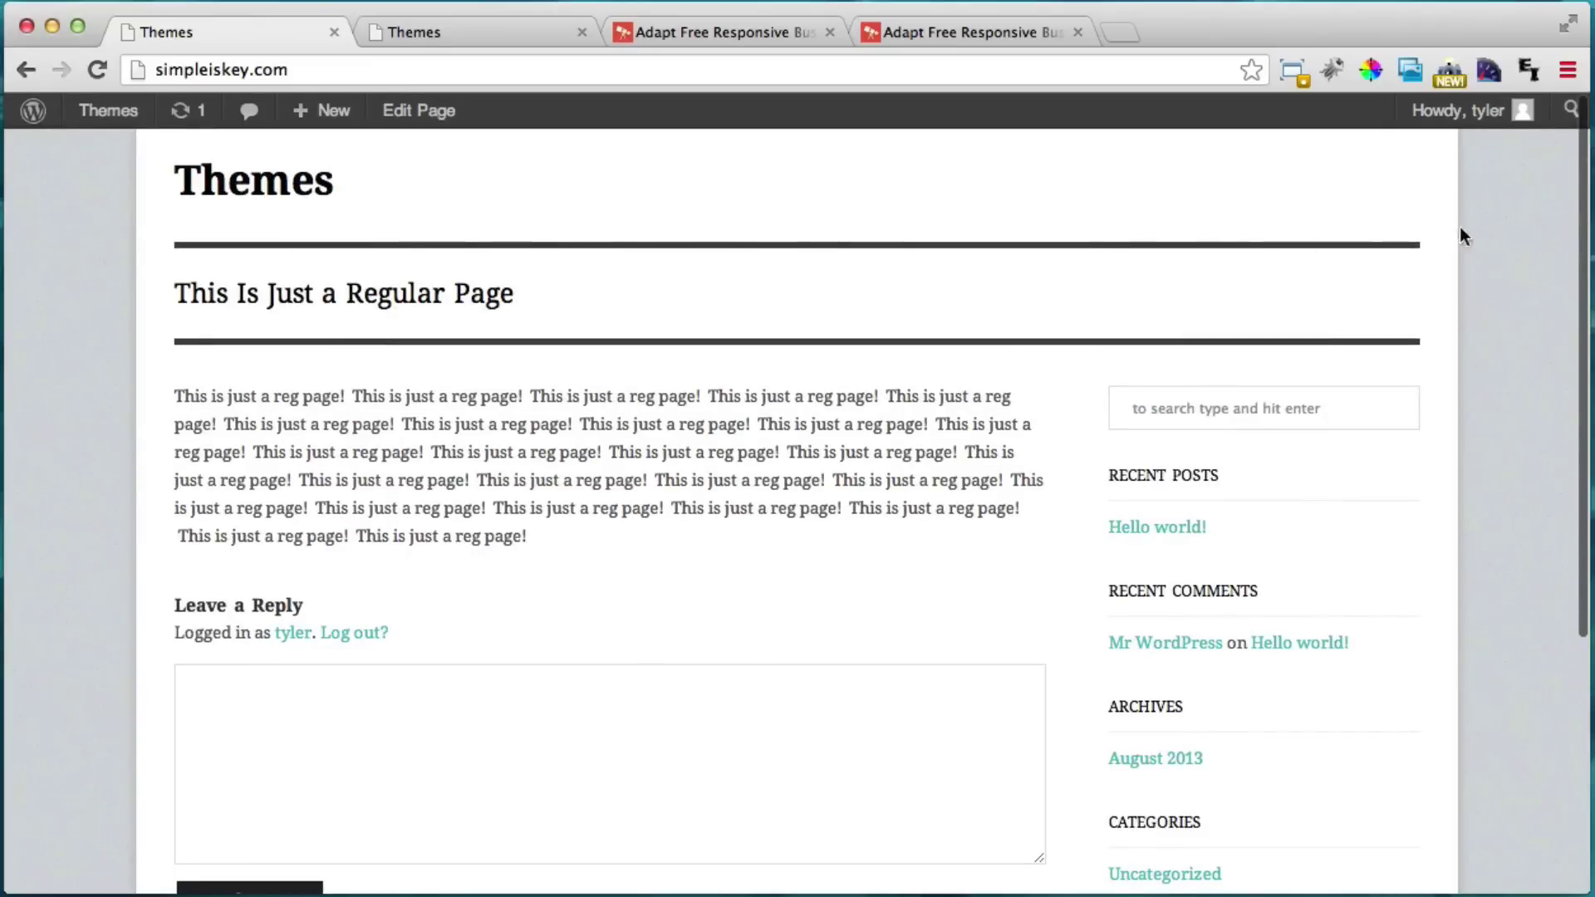
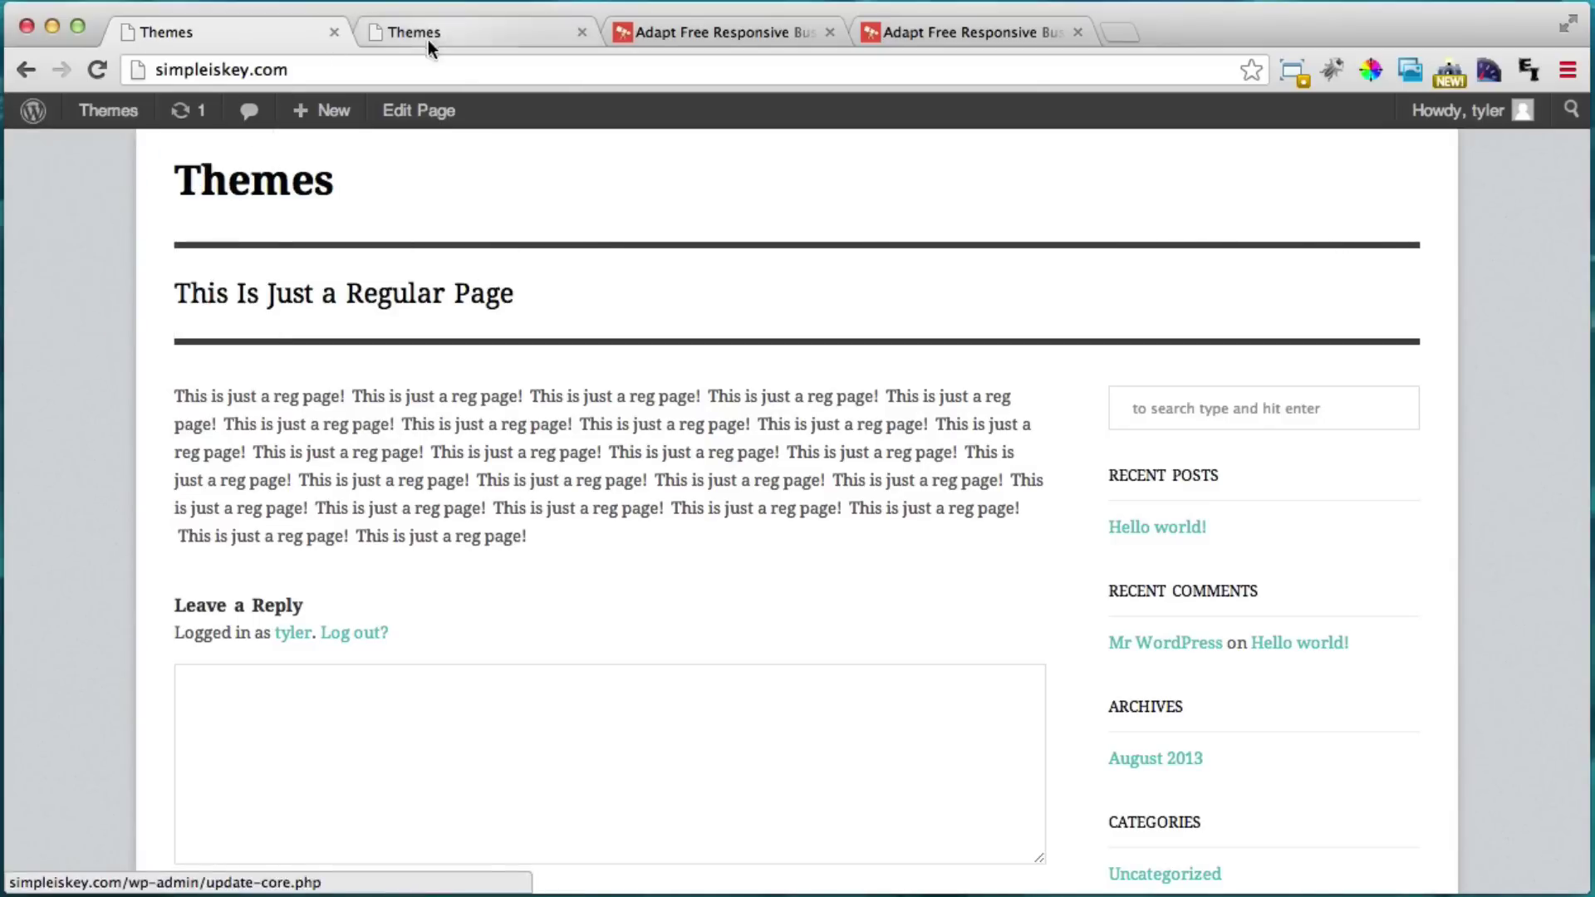
Leave the live 'This Is Just a Regular Page' view for the WordPress admin Dashboard.
click(392, 34)
click(242, 42)
mouse_move(121, 121)
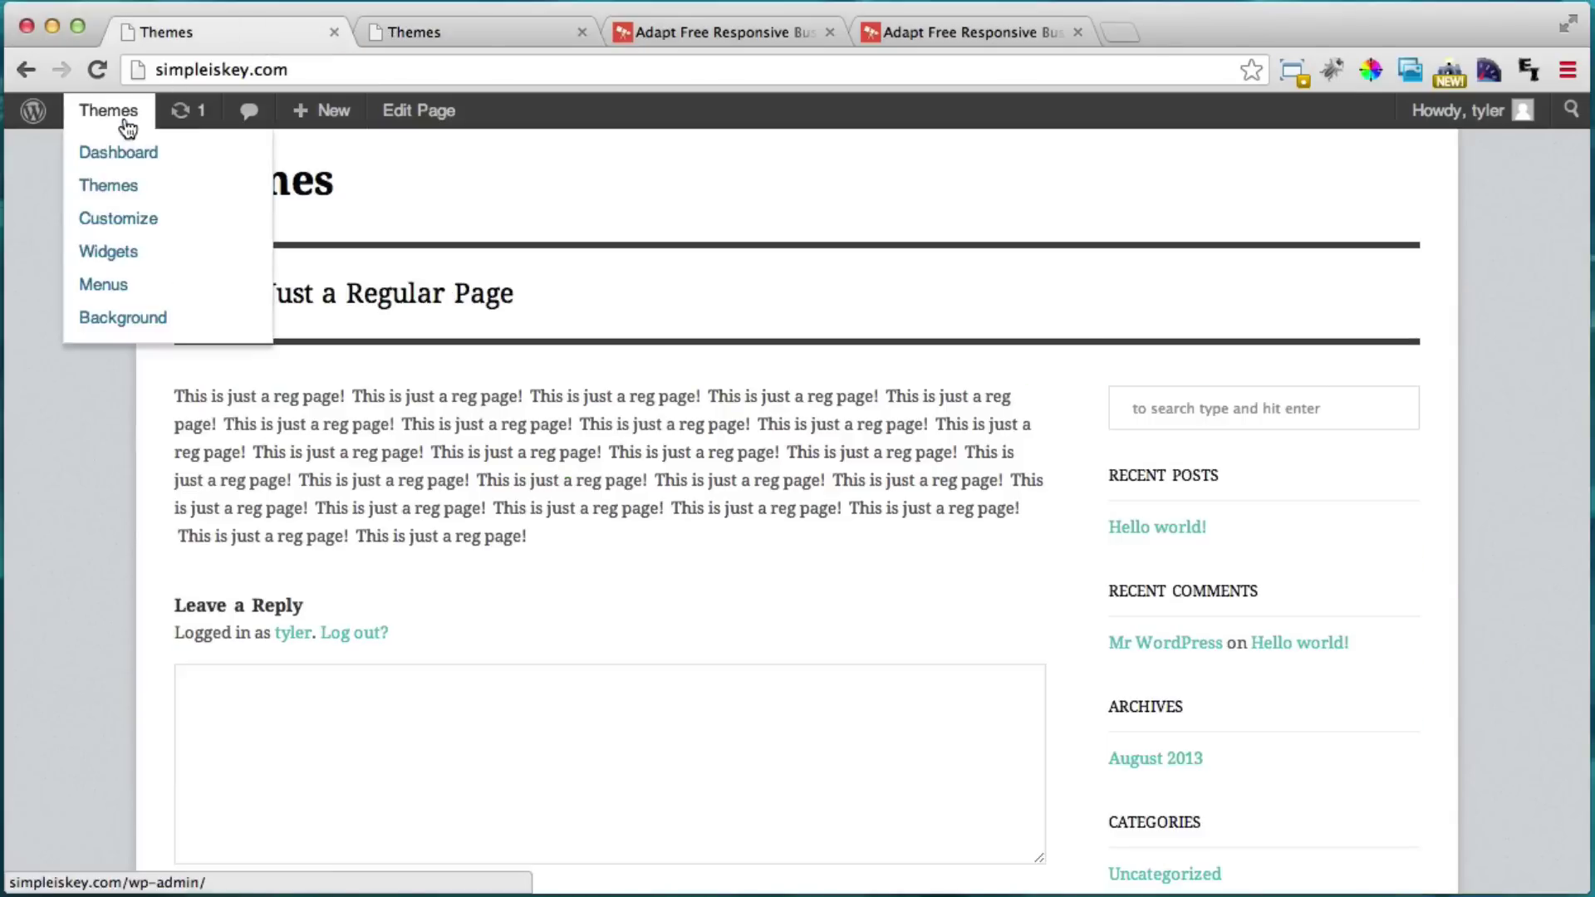
click(116, 155)
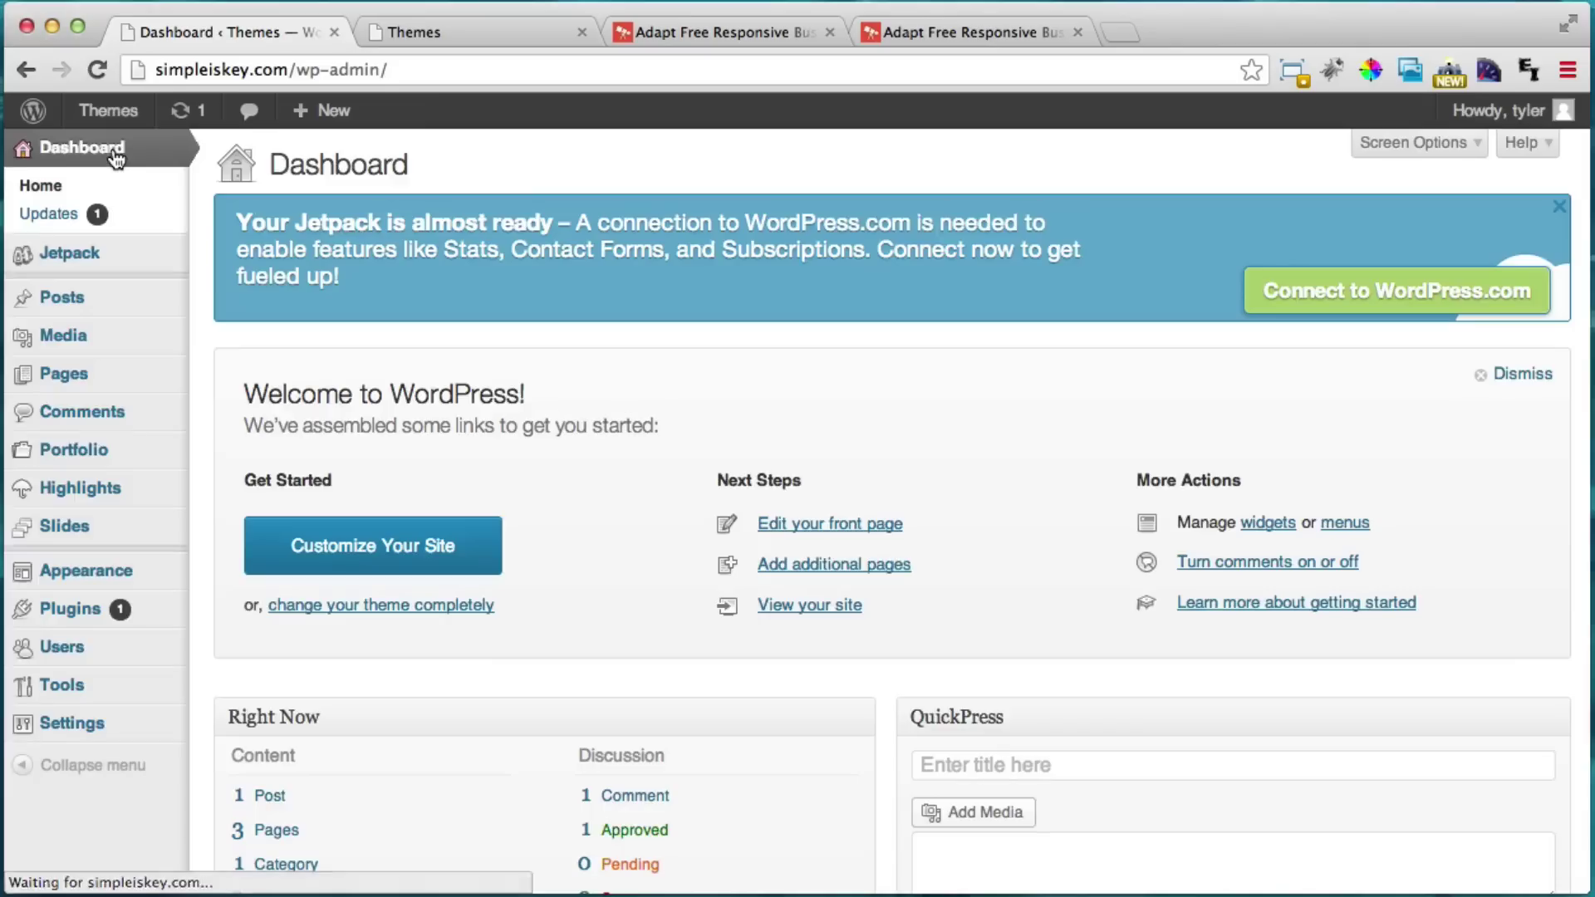
In Appearance > Menus, create a new menu named Menu 1.
mouse_move(103, 571)
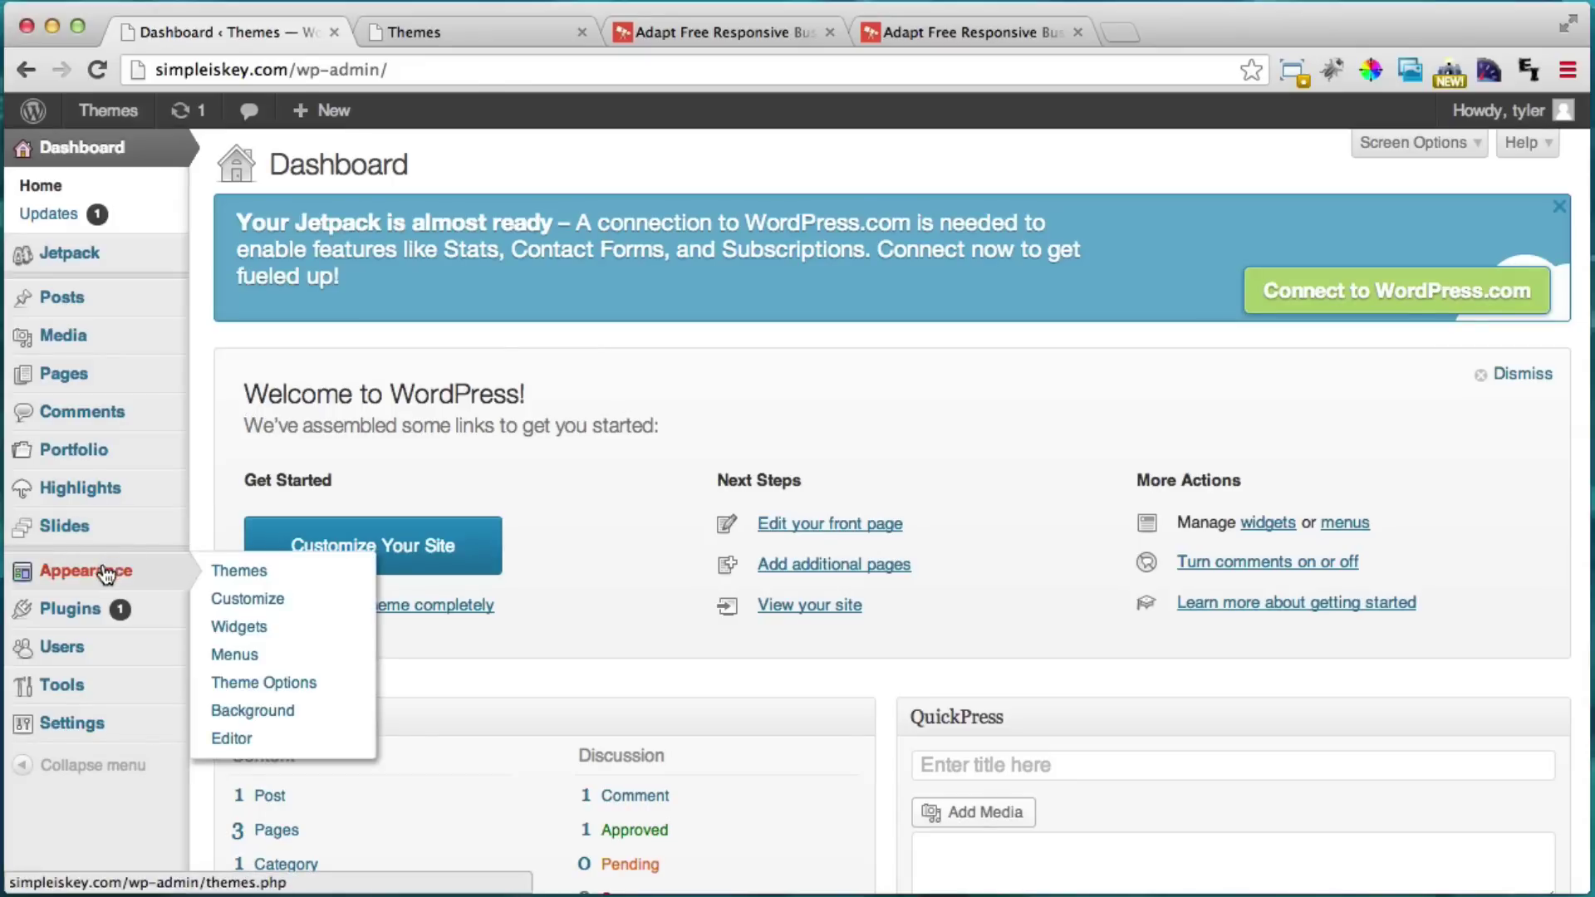
click(236, 656)
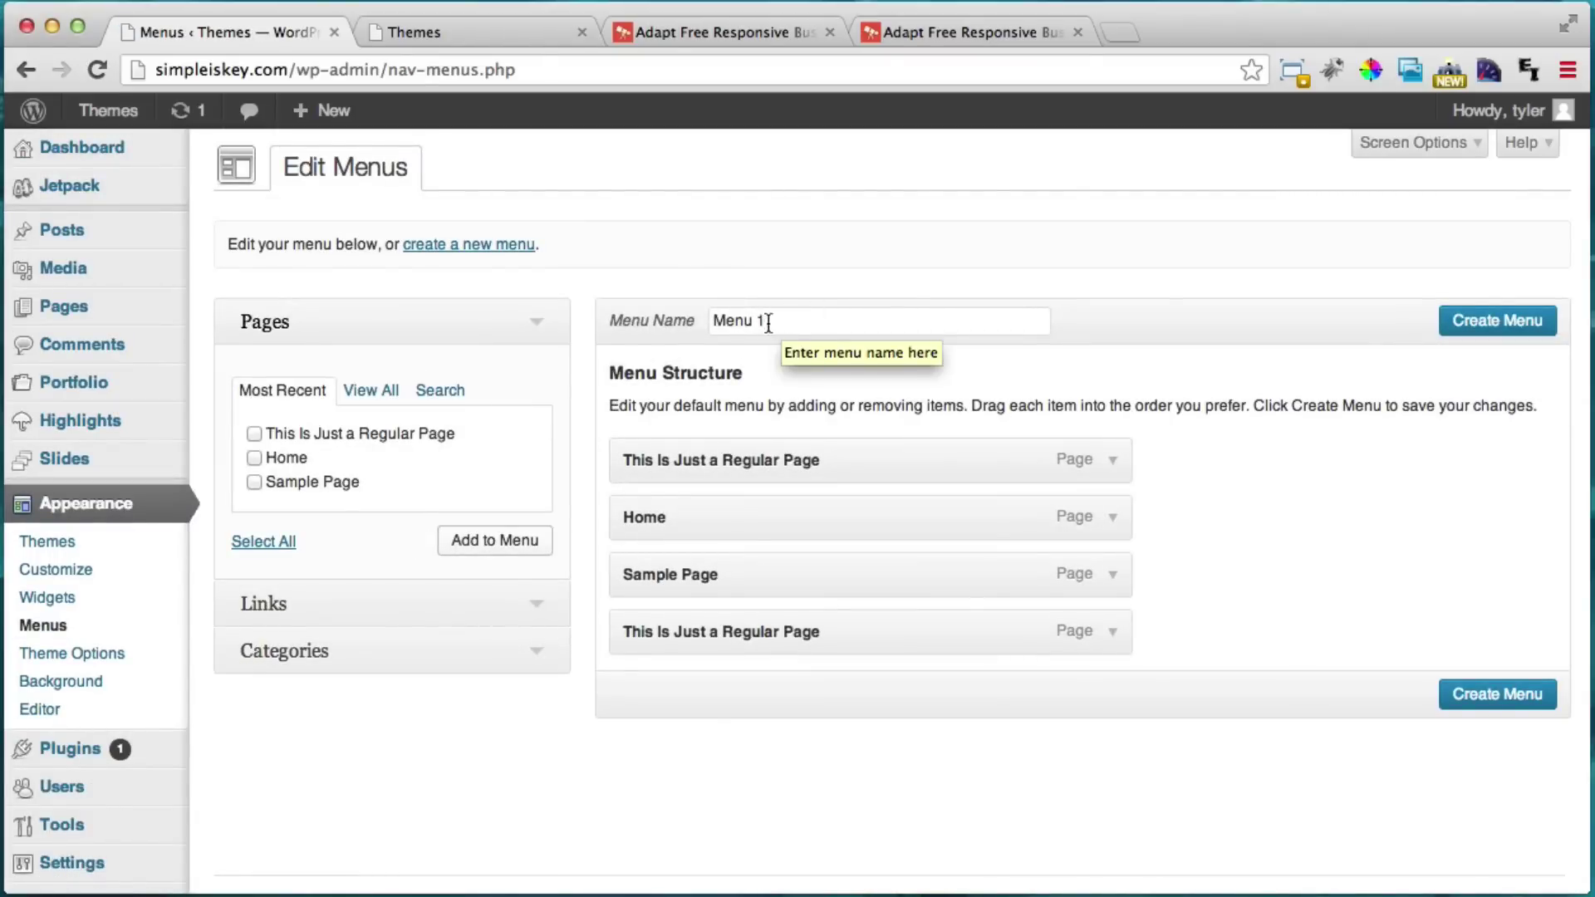
drag(817, 324, 653, 307)
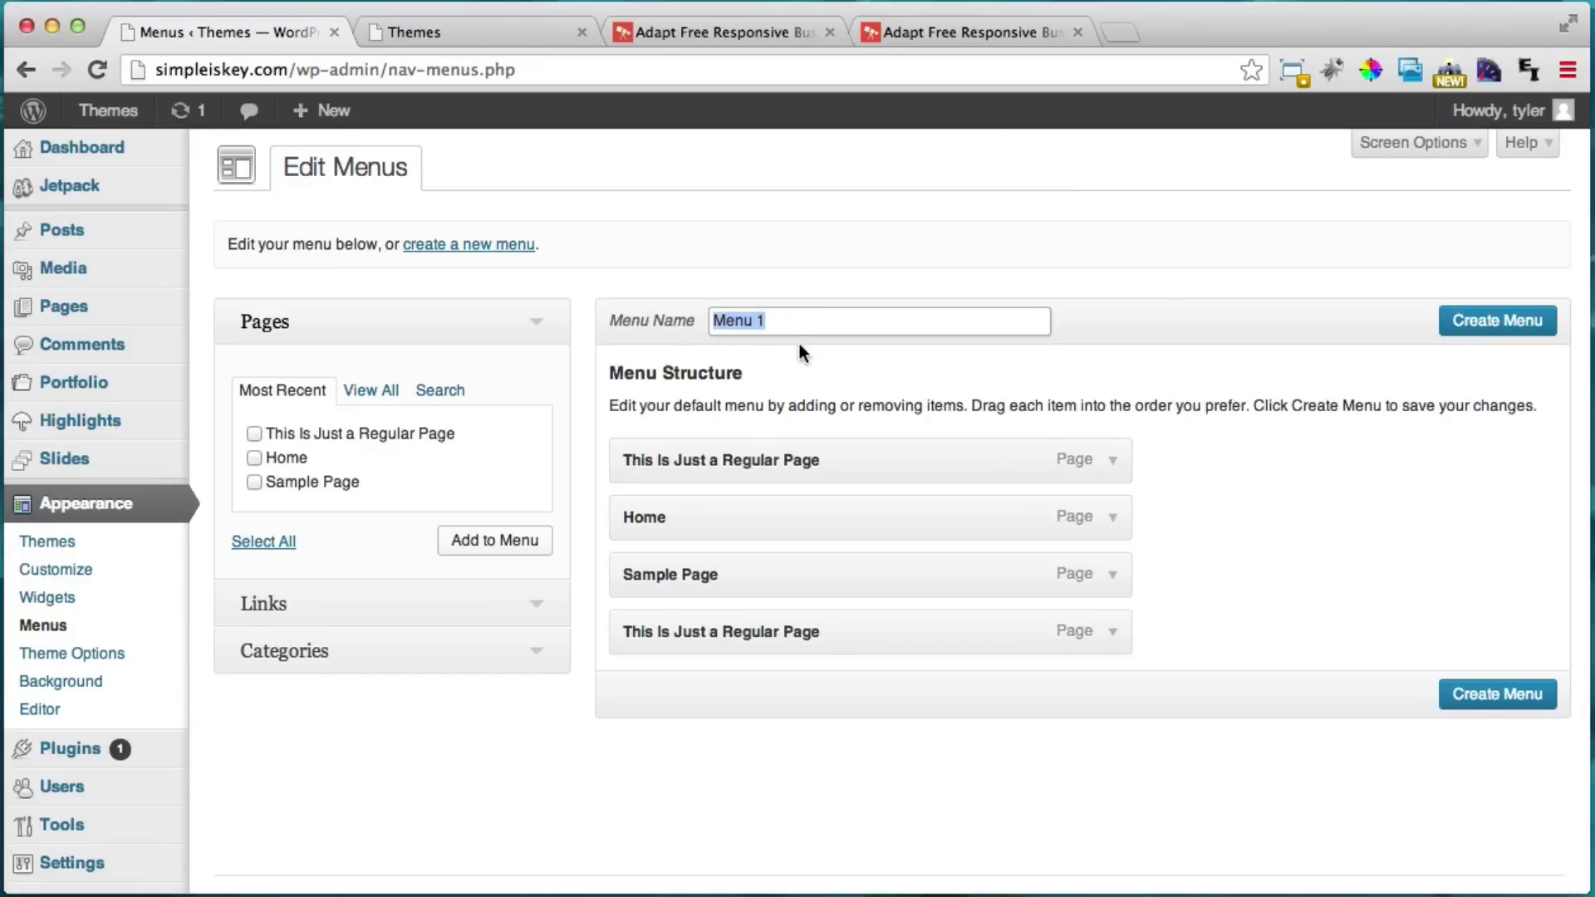
click(1490, 696)
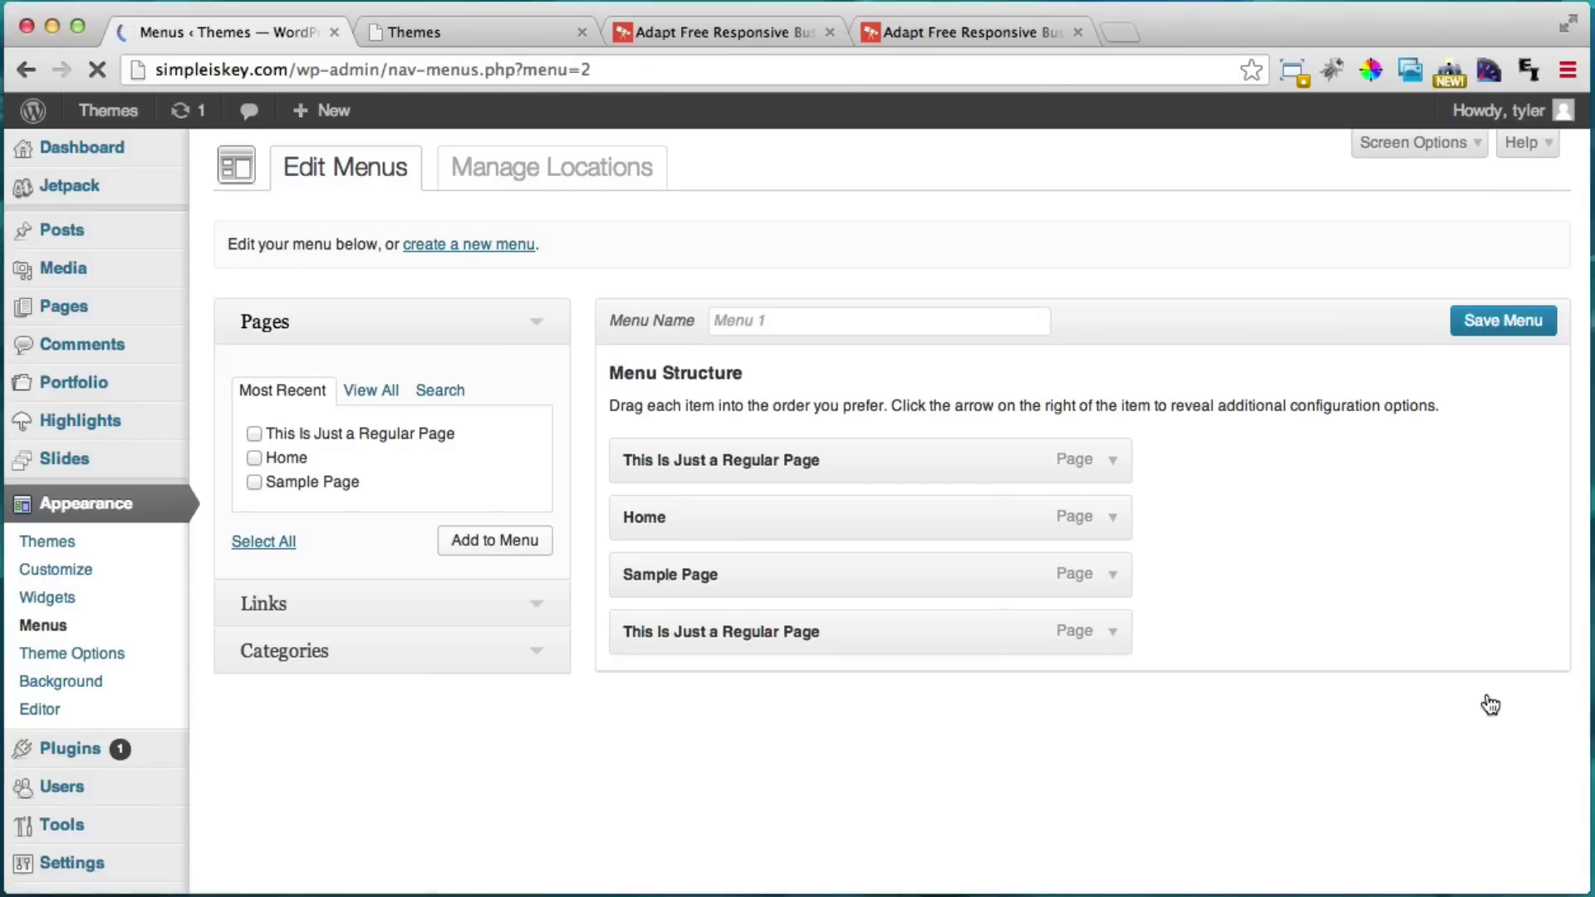
scroll(1186, 591, down, 3)
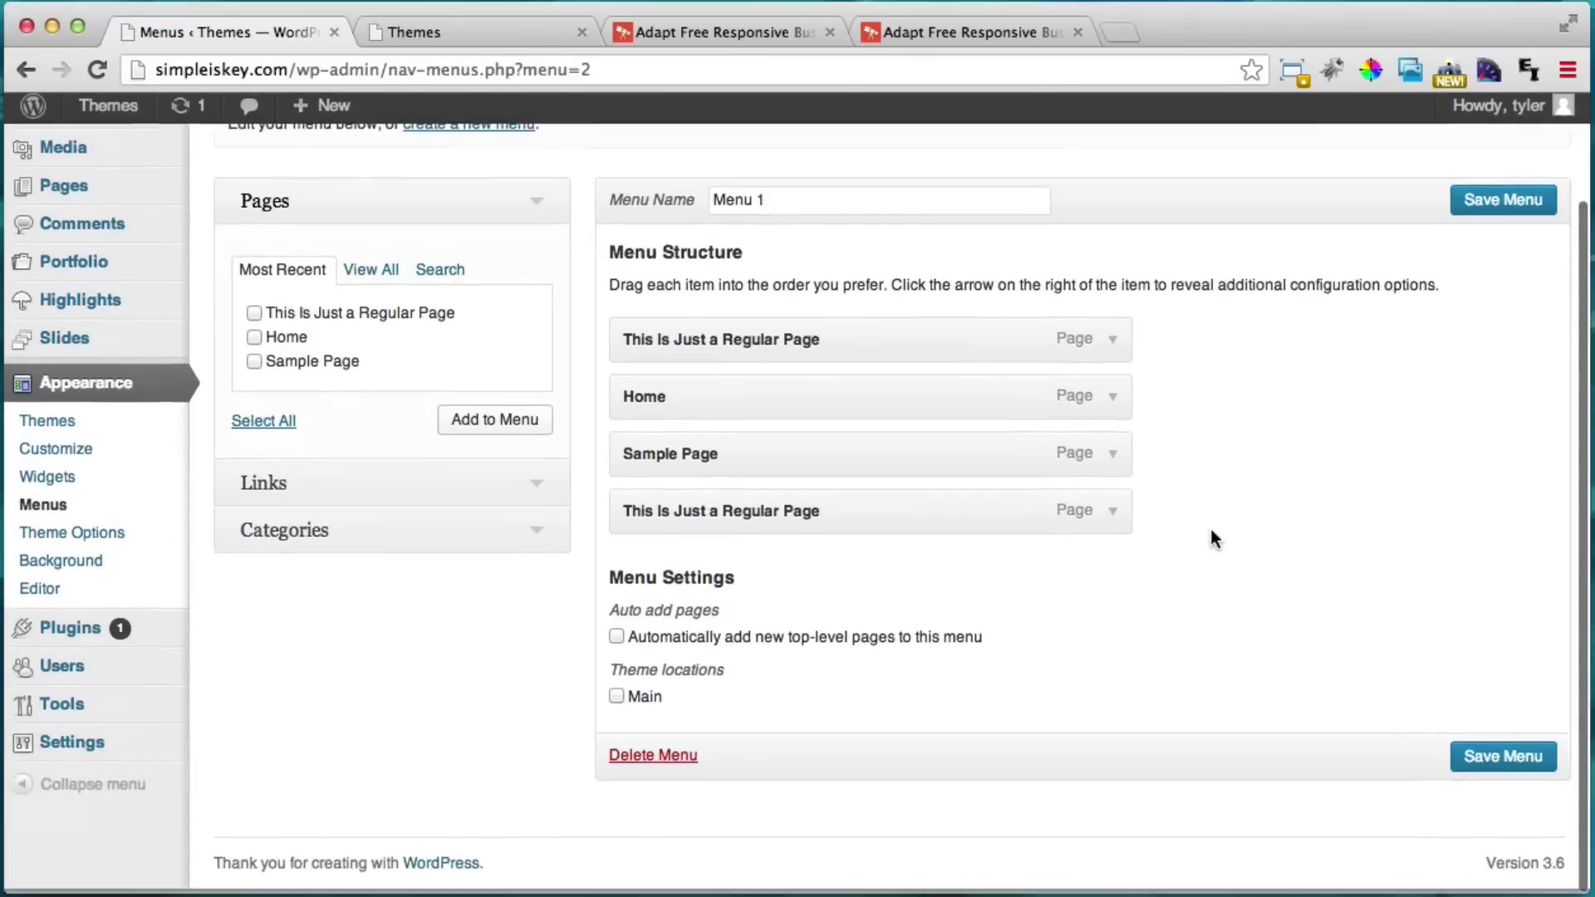
scroll(1246, 580, up, 3)
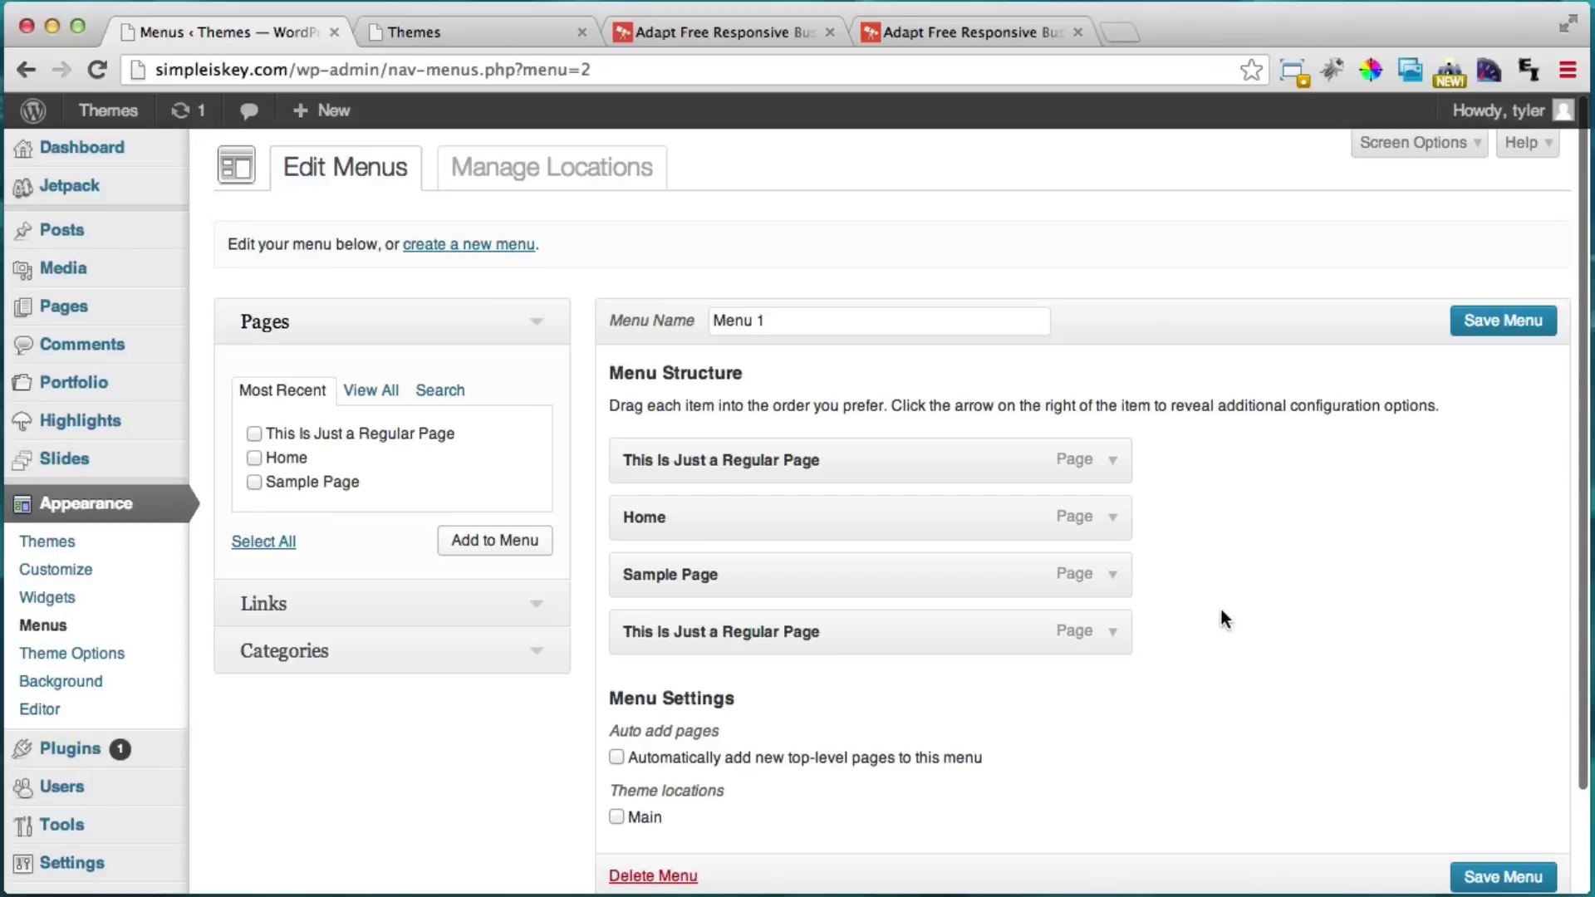
Under Manage Locations, assign Menu 1 to the Main location and save.
click(541, 186)
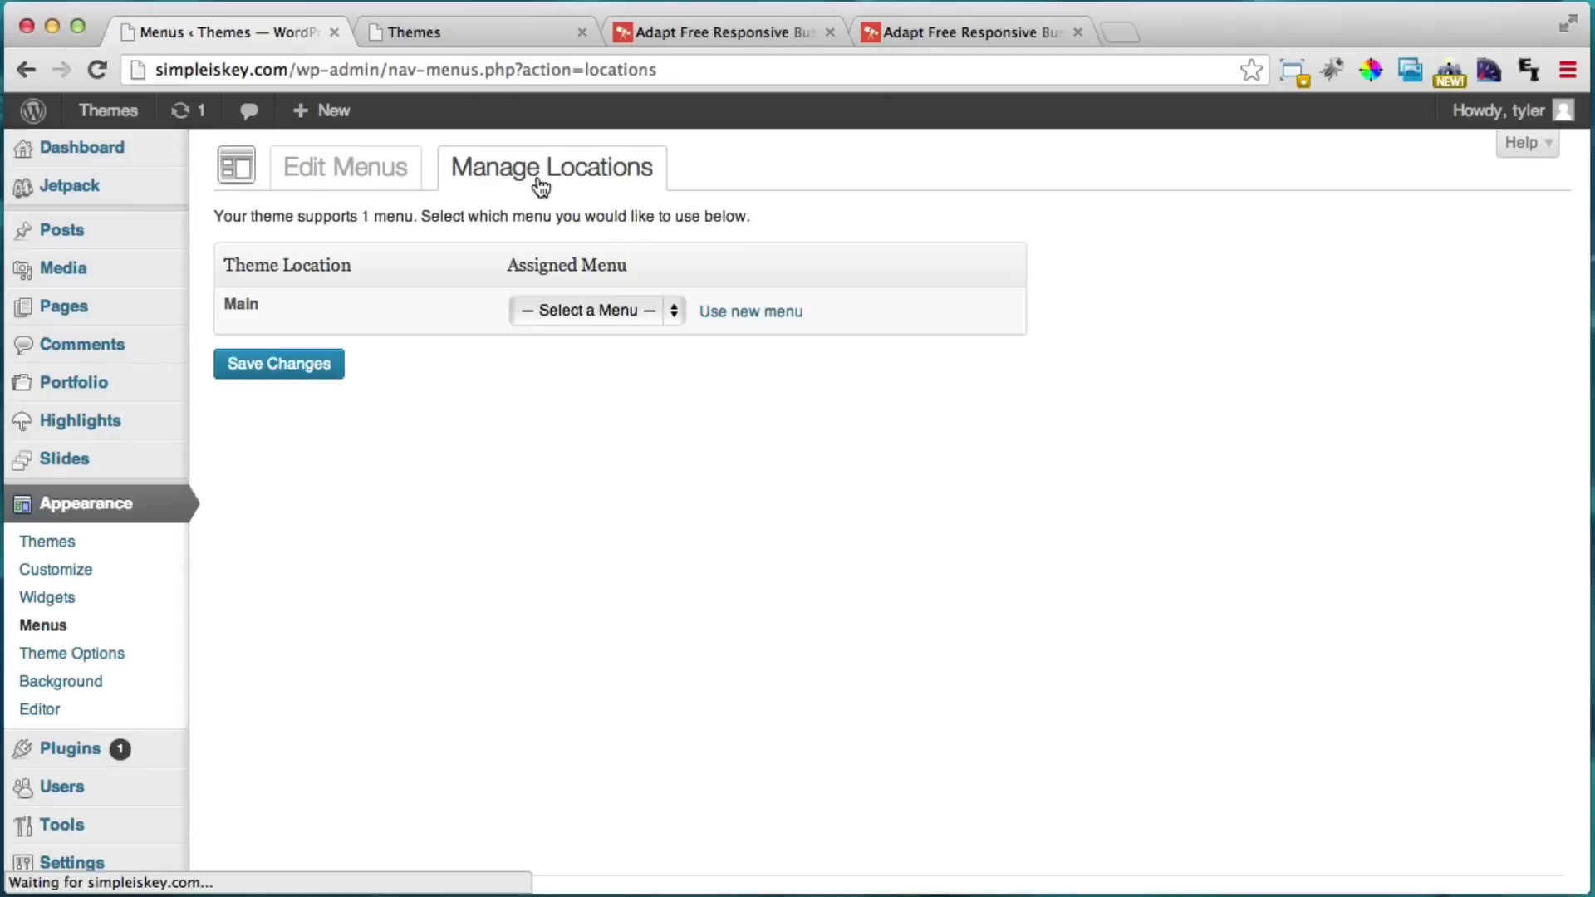
double_click(226, 304)
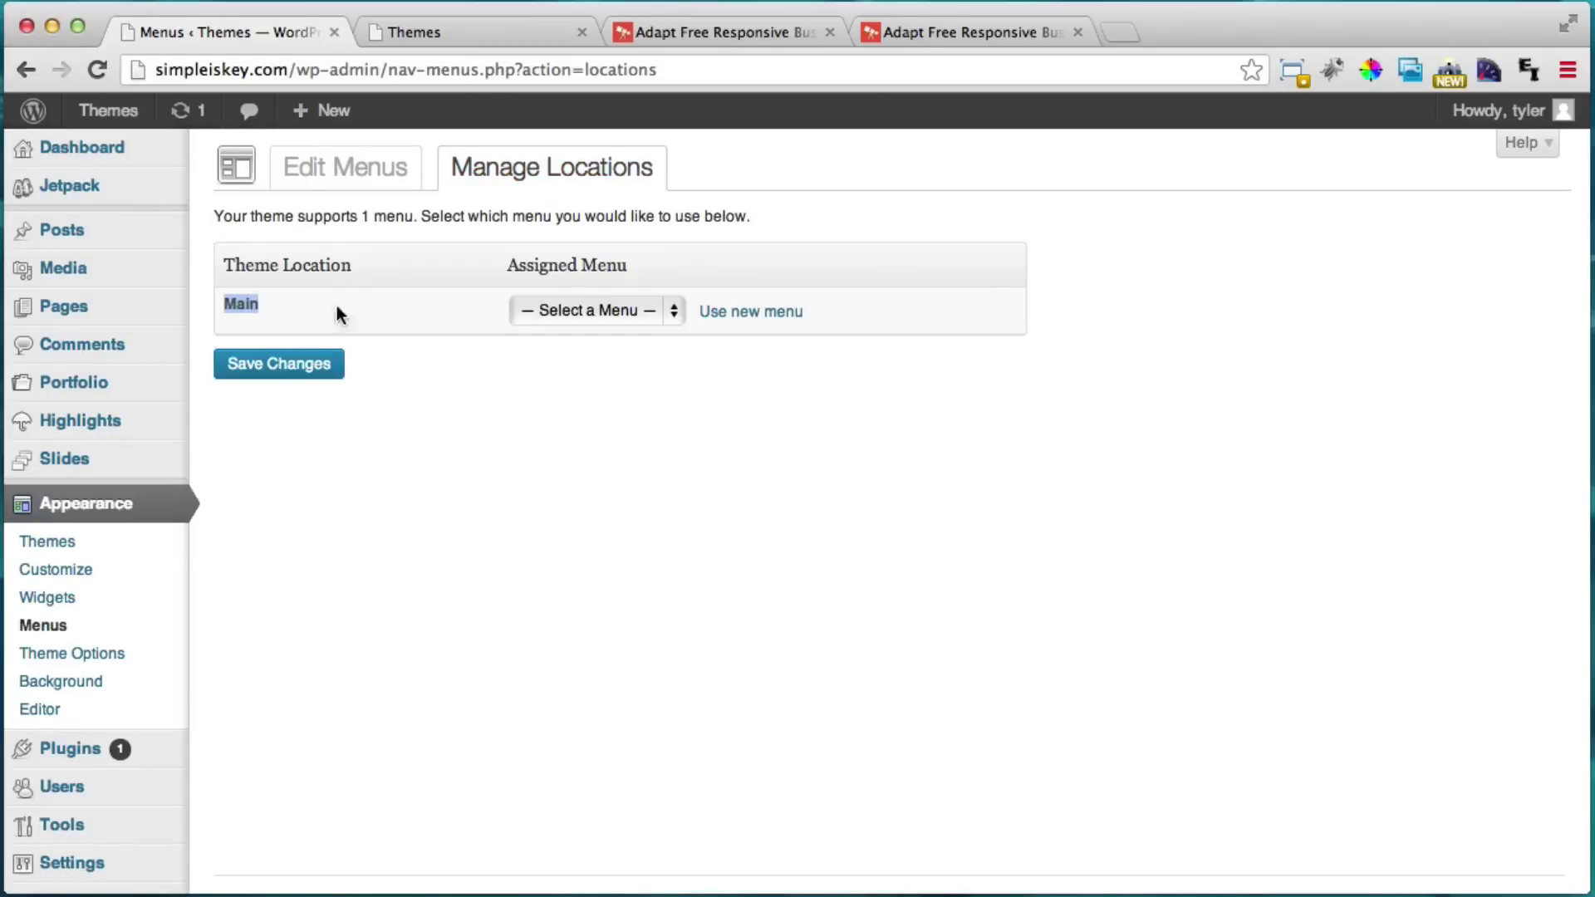
click(585, 307)
click(566, 334)
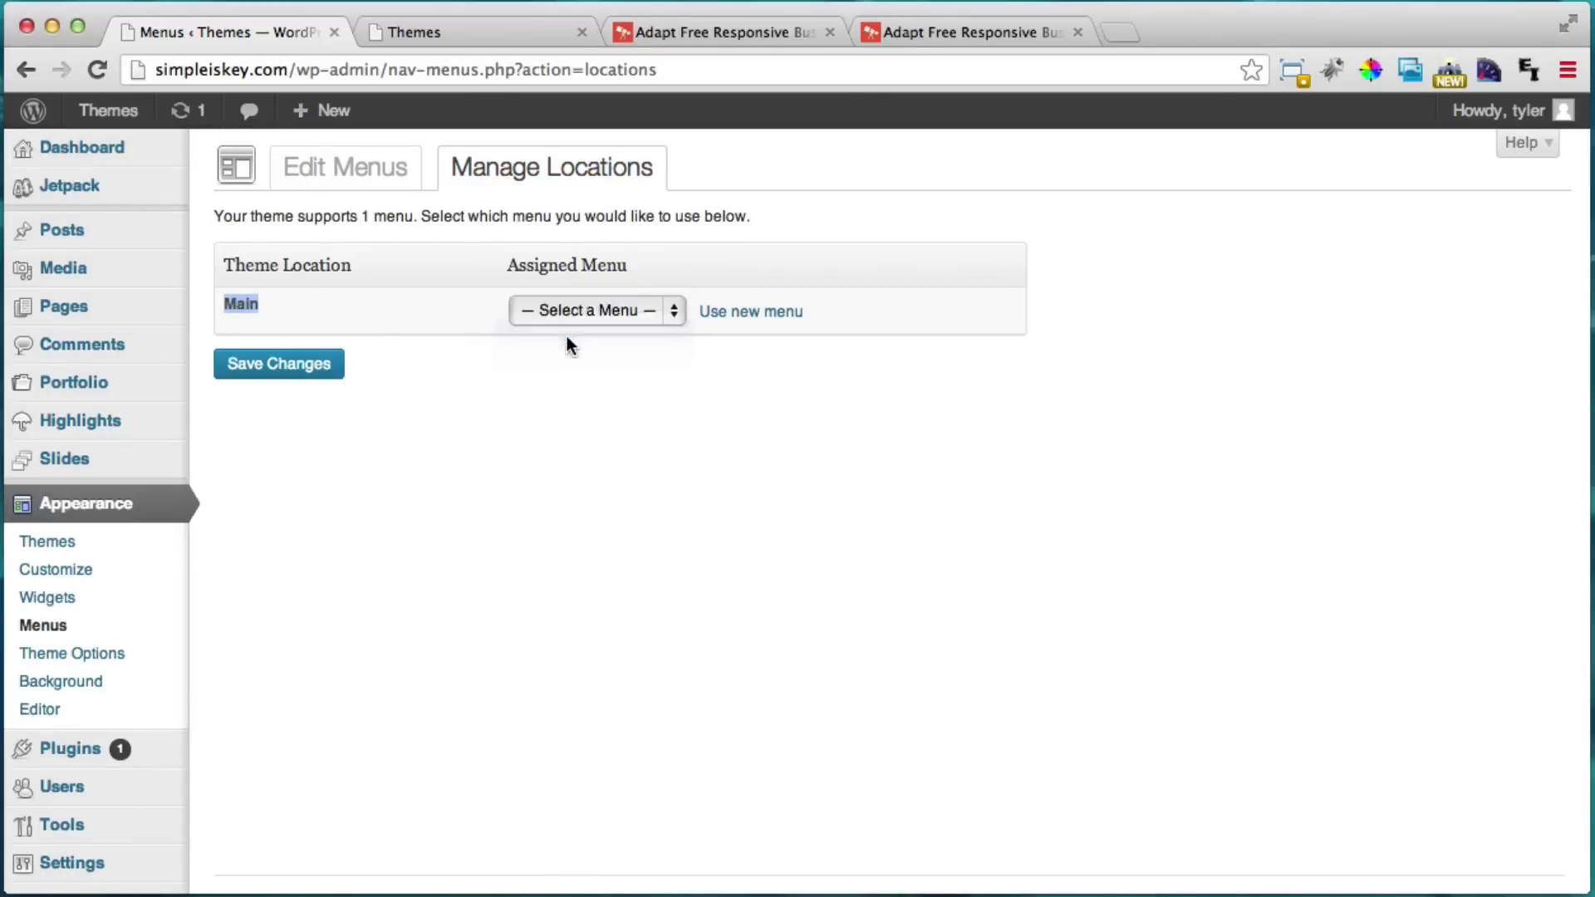
click(275, 363)
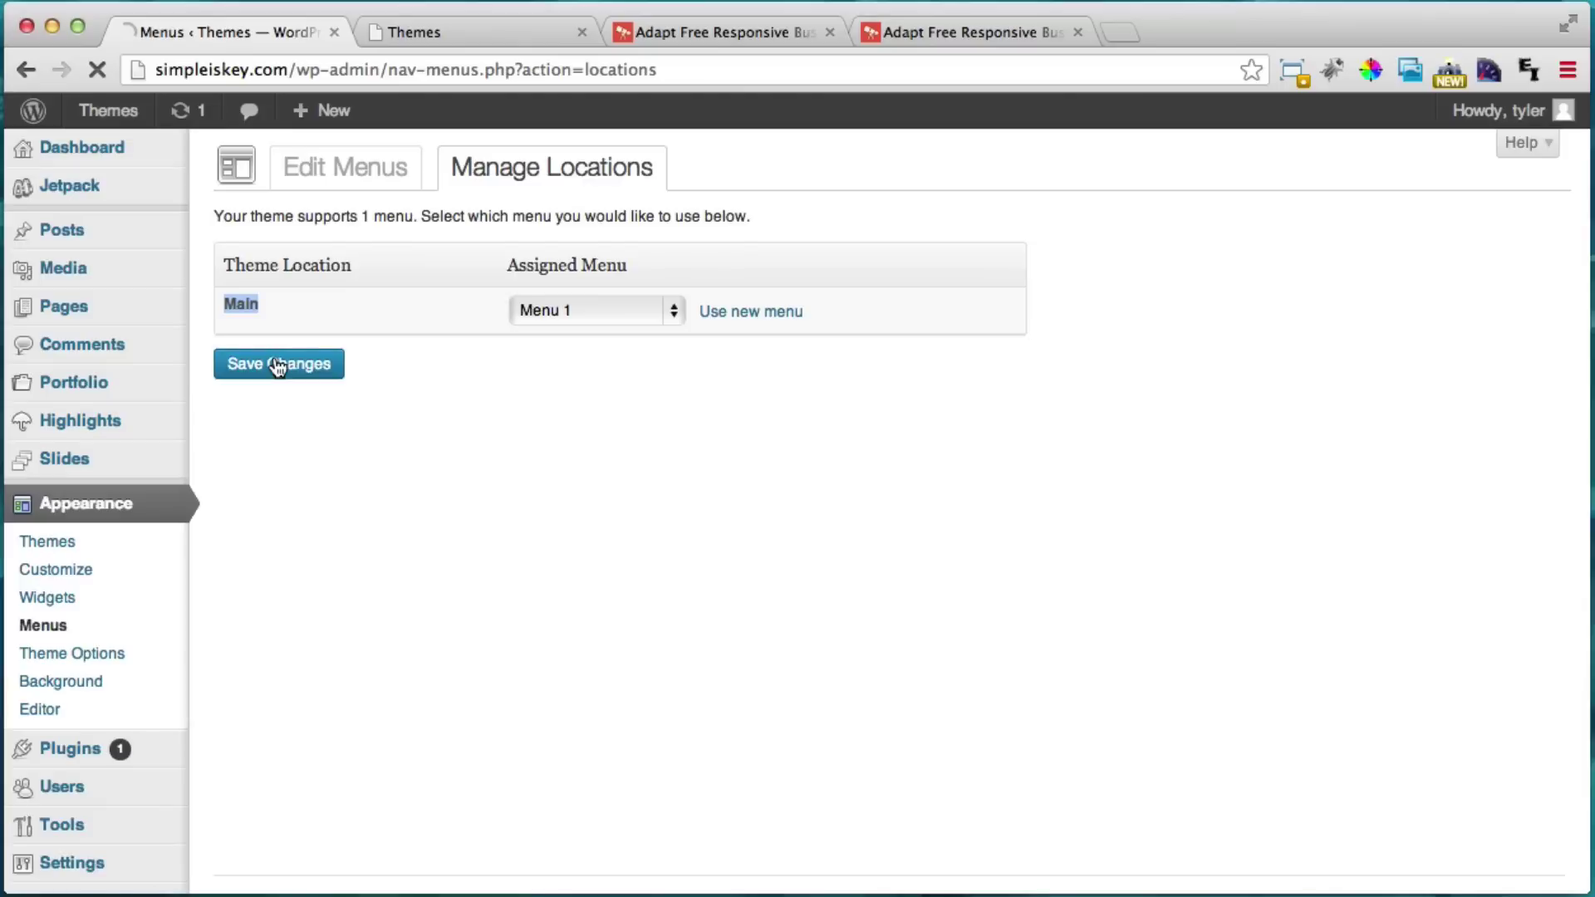
Reload the live site to see Menu 1 and open HOME, landing on WPExplorer's Adapt page.
click(447, 31)
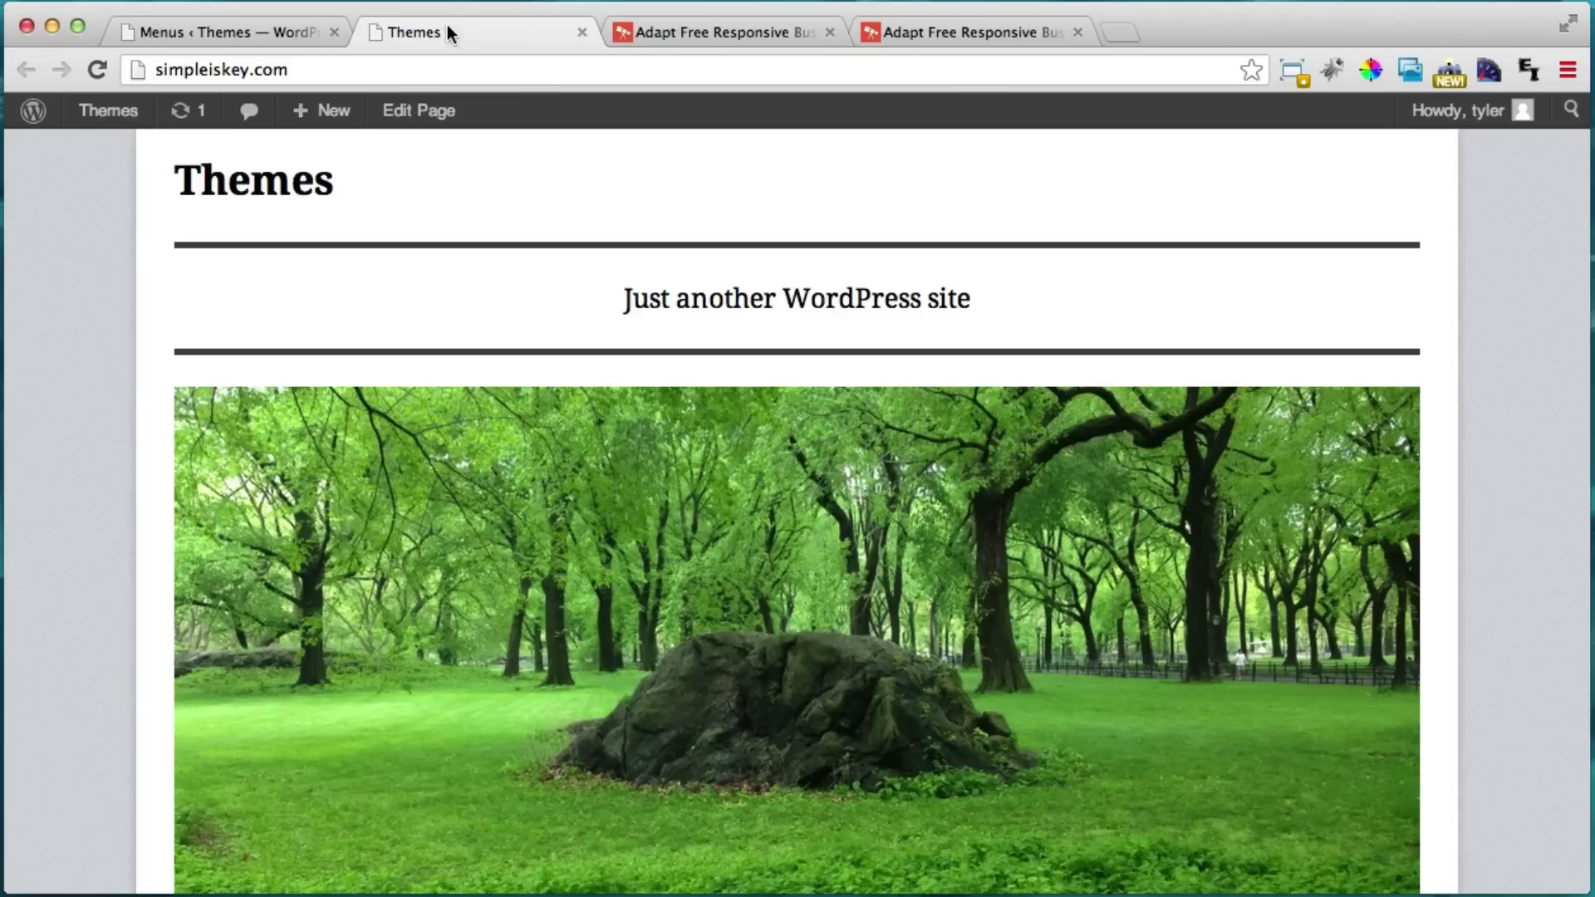
click(95, 68)
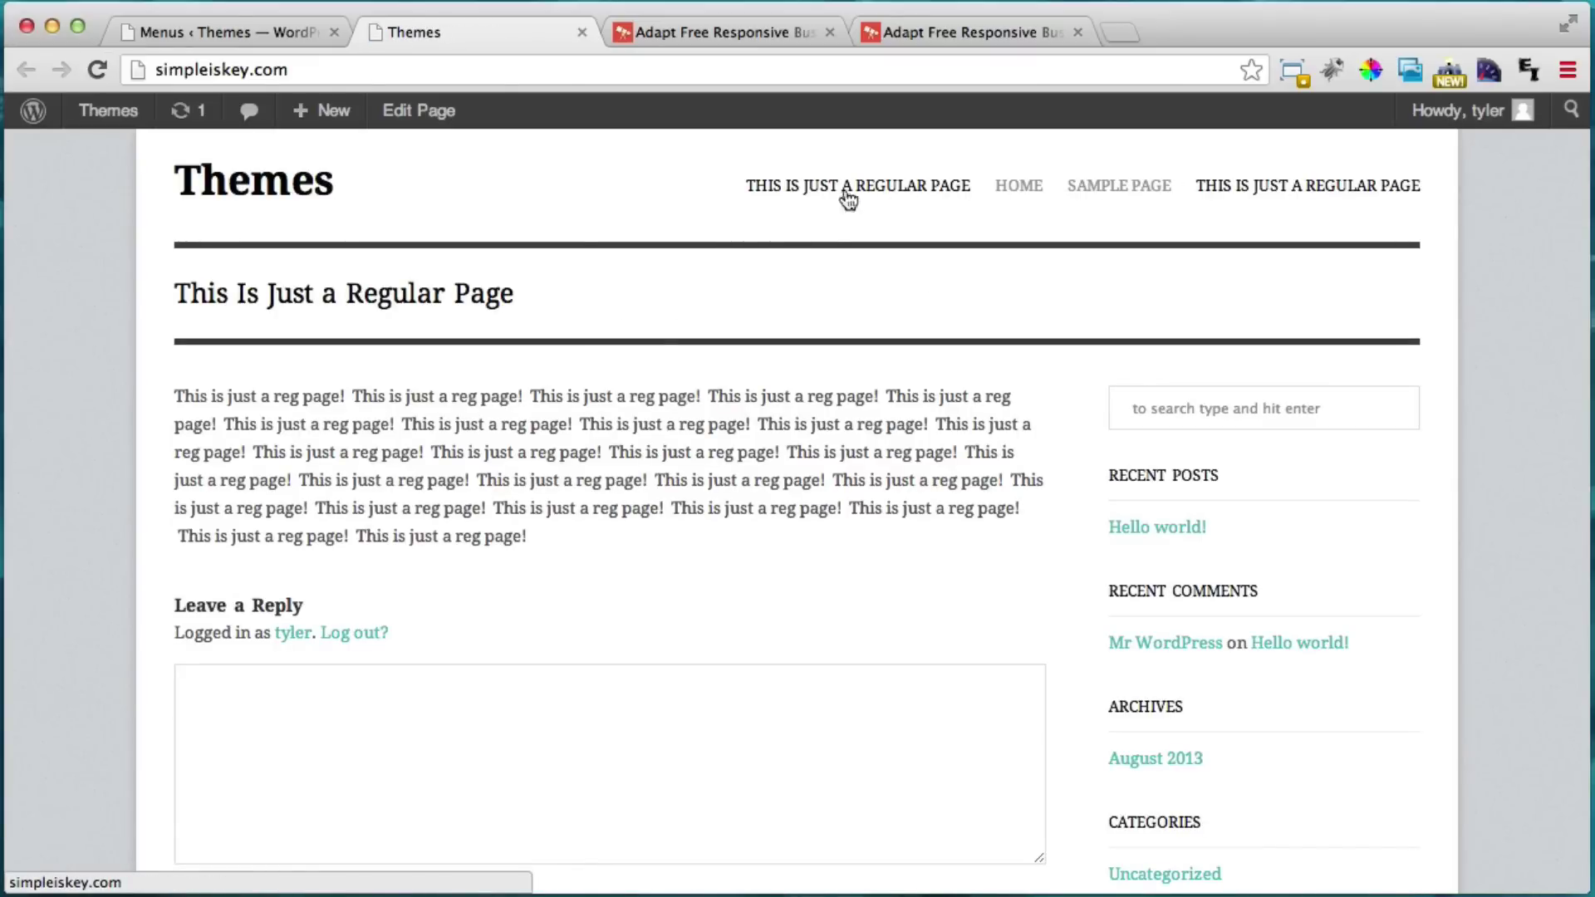
click(1015, 190)
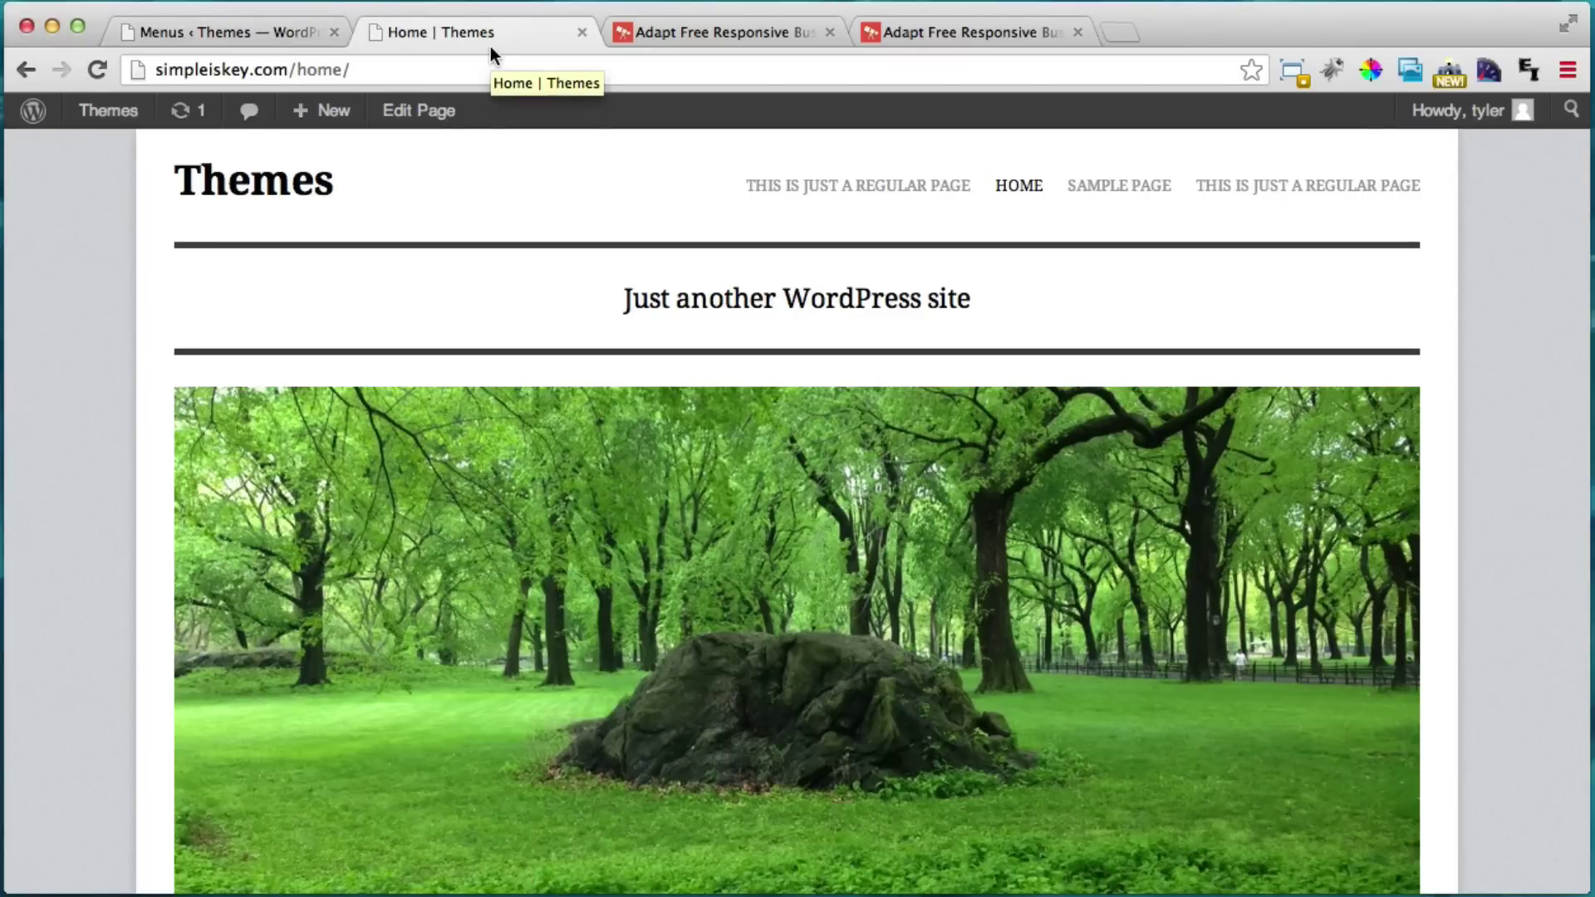
click(745, 32)
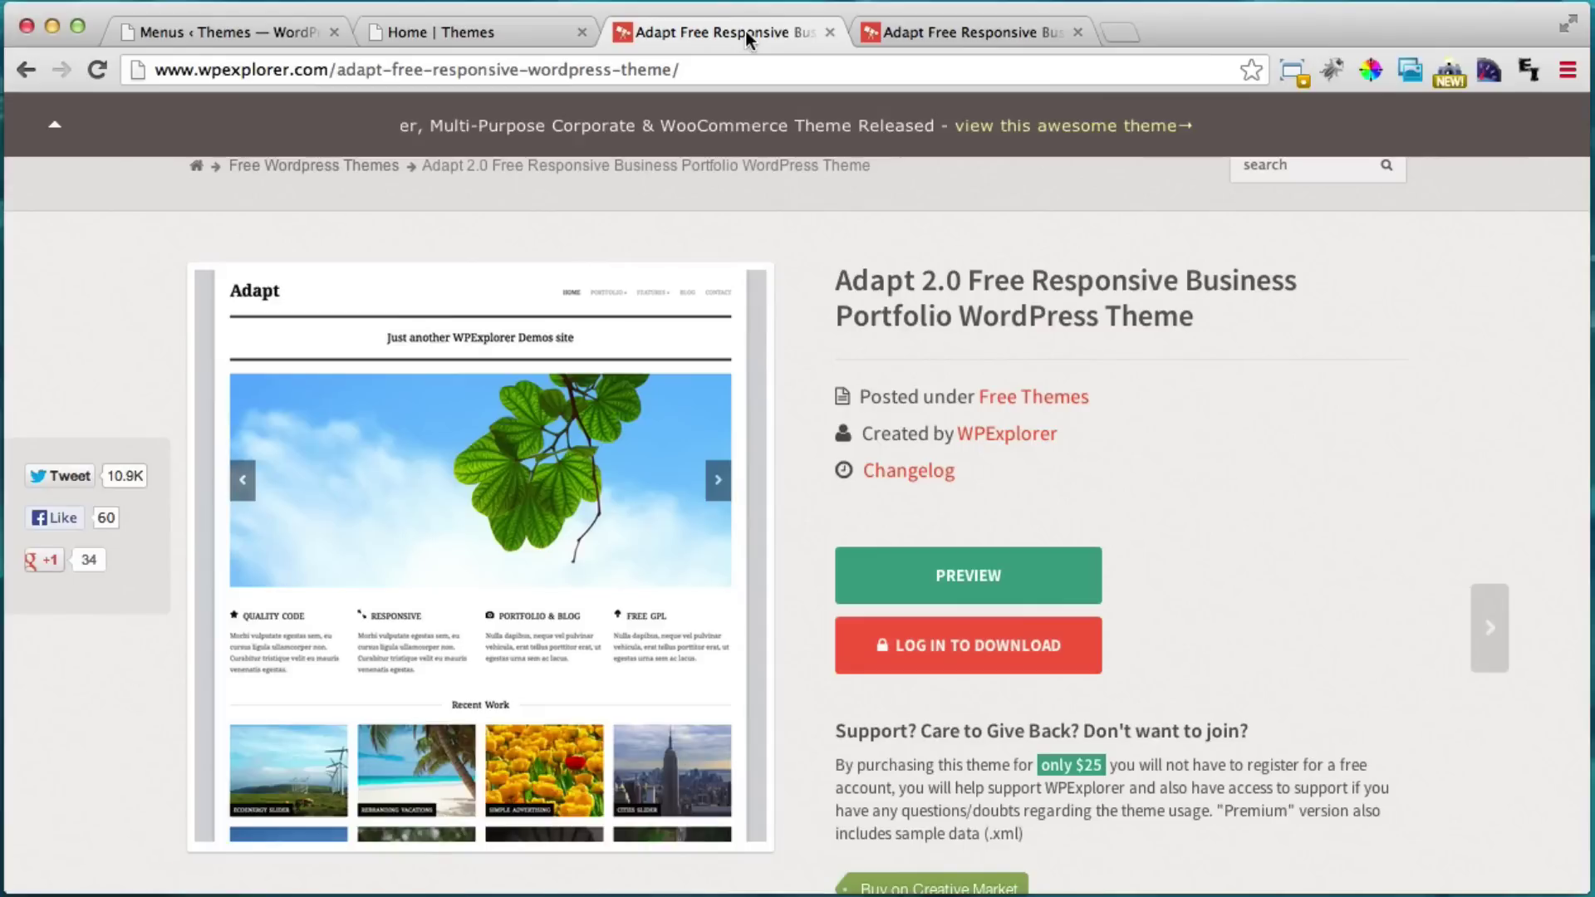
Close the duplicate Adapt theme tab and load themeforest.net instead.
click(1035, 25)
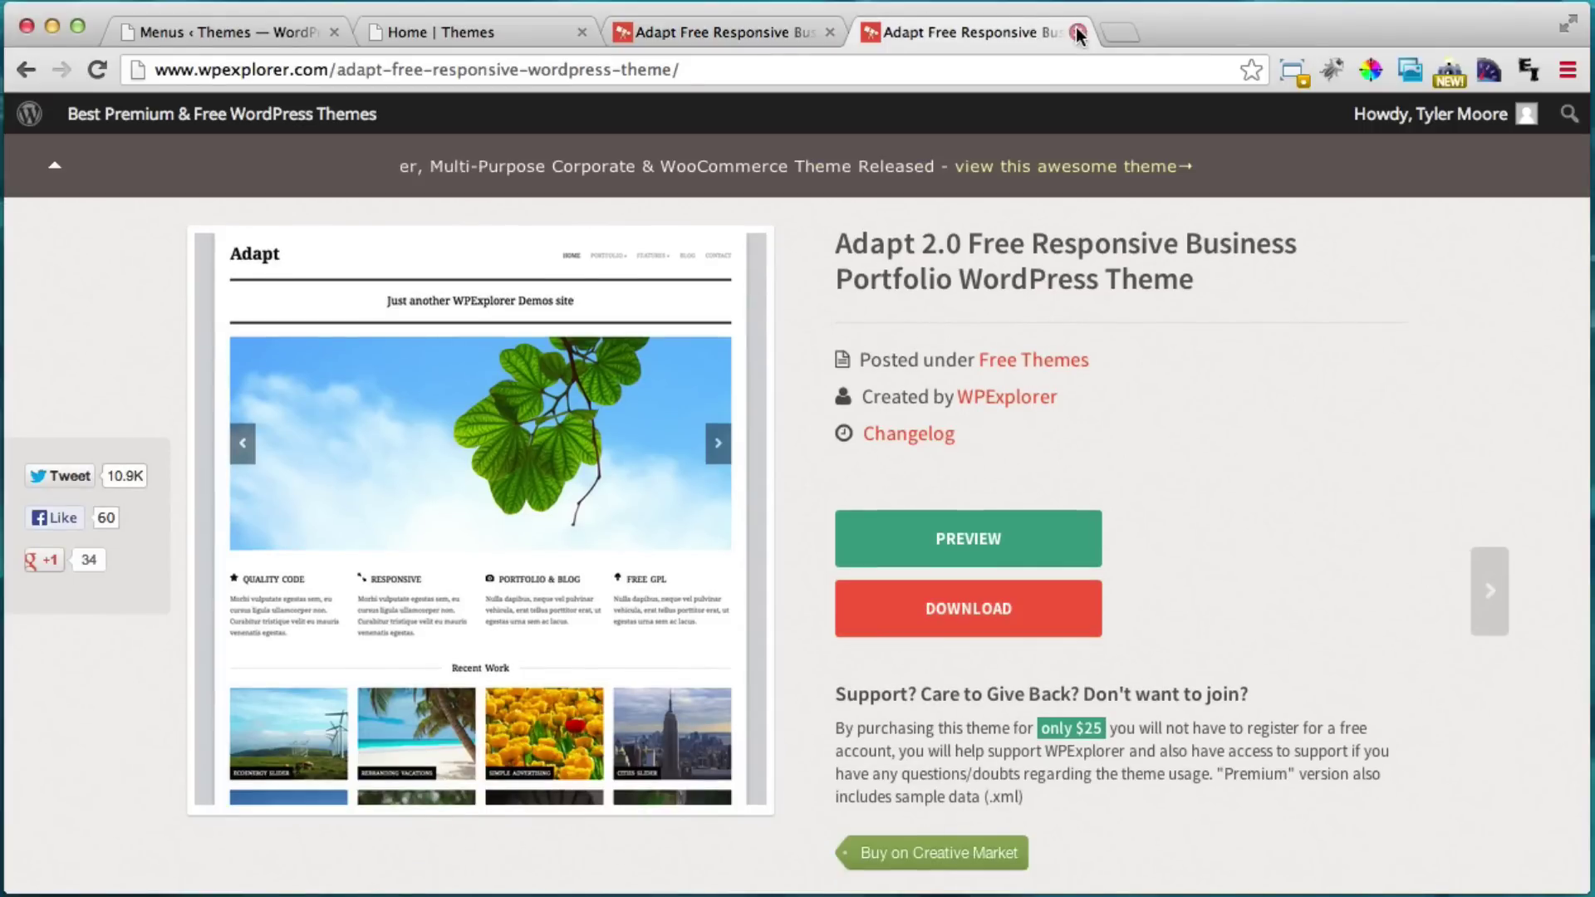
click(1078, 32)
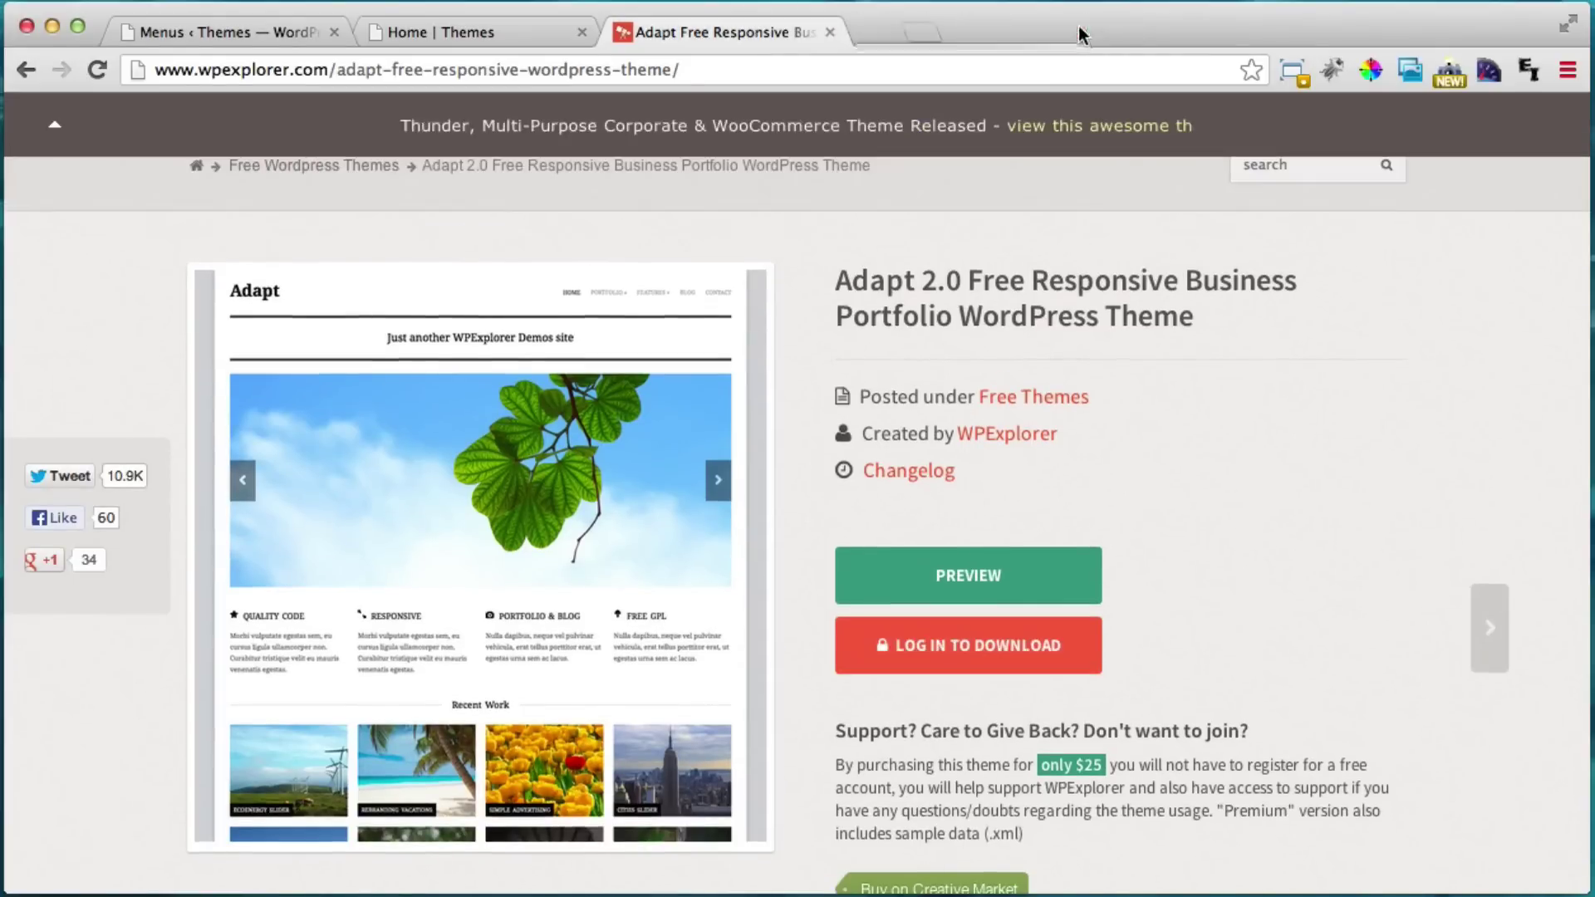
click(652, 68)
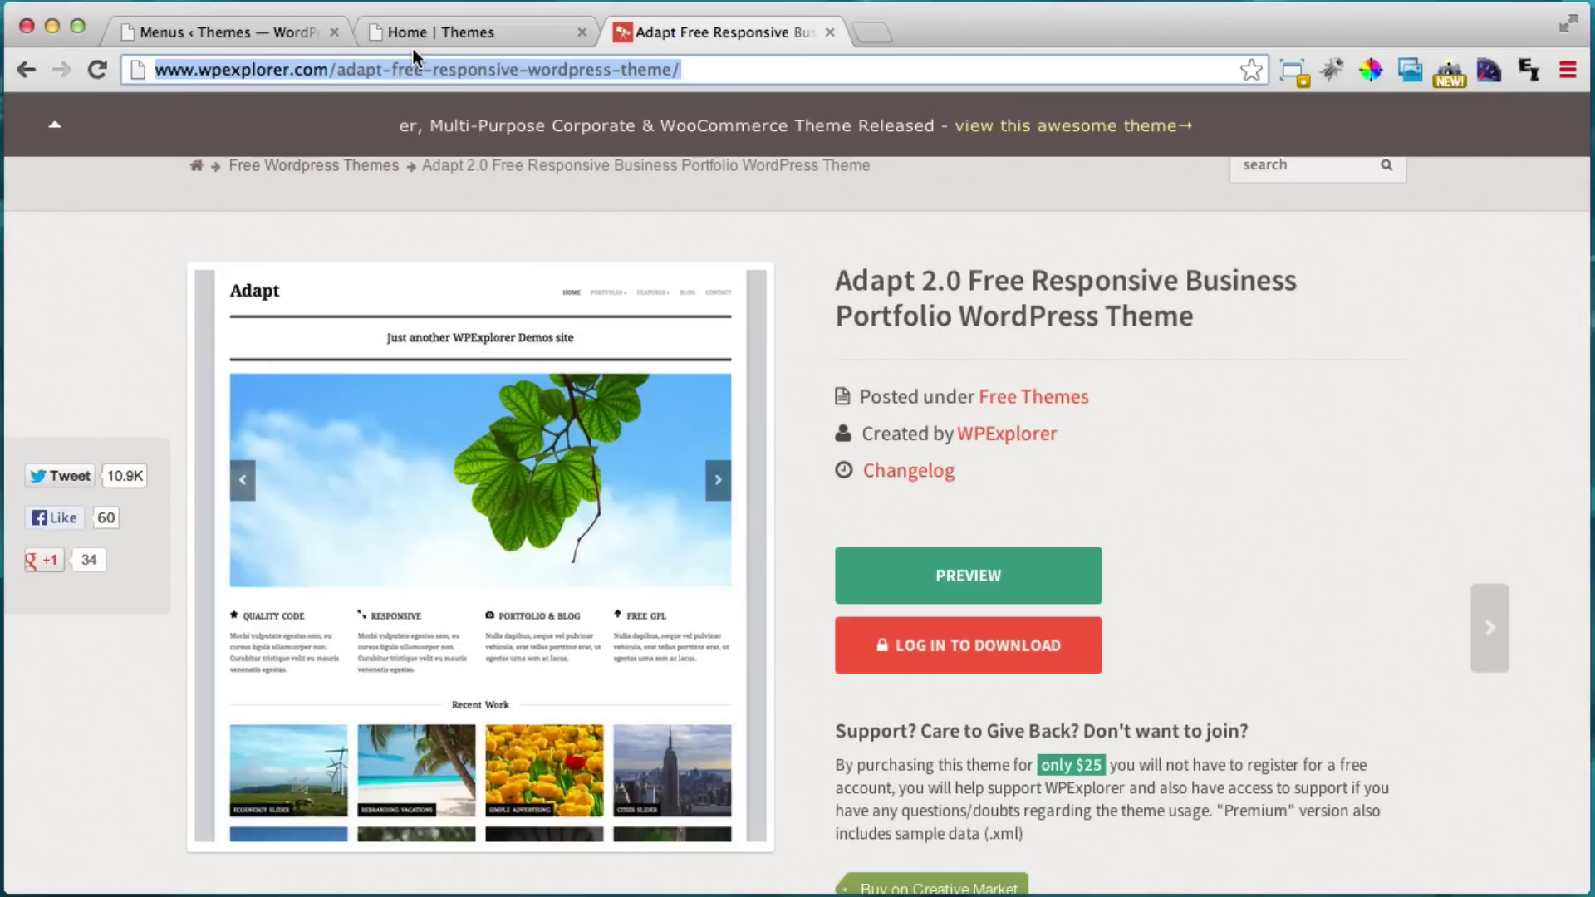
text(themeforest.net)
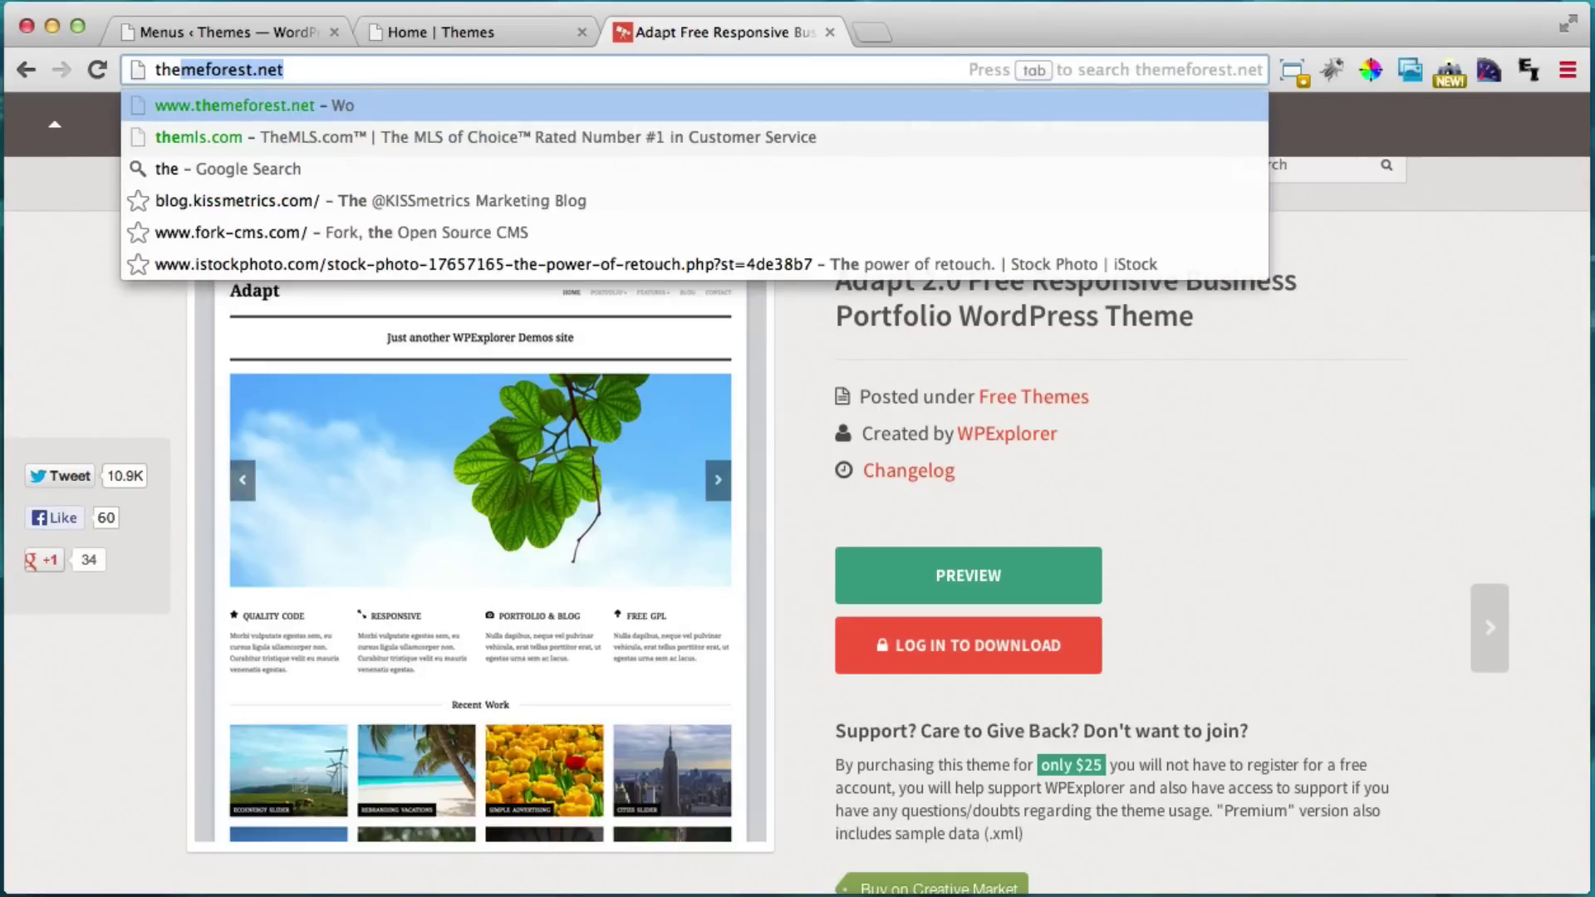
key(Right)
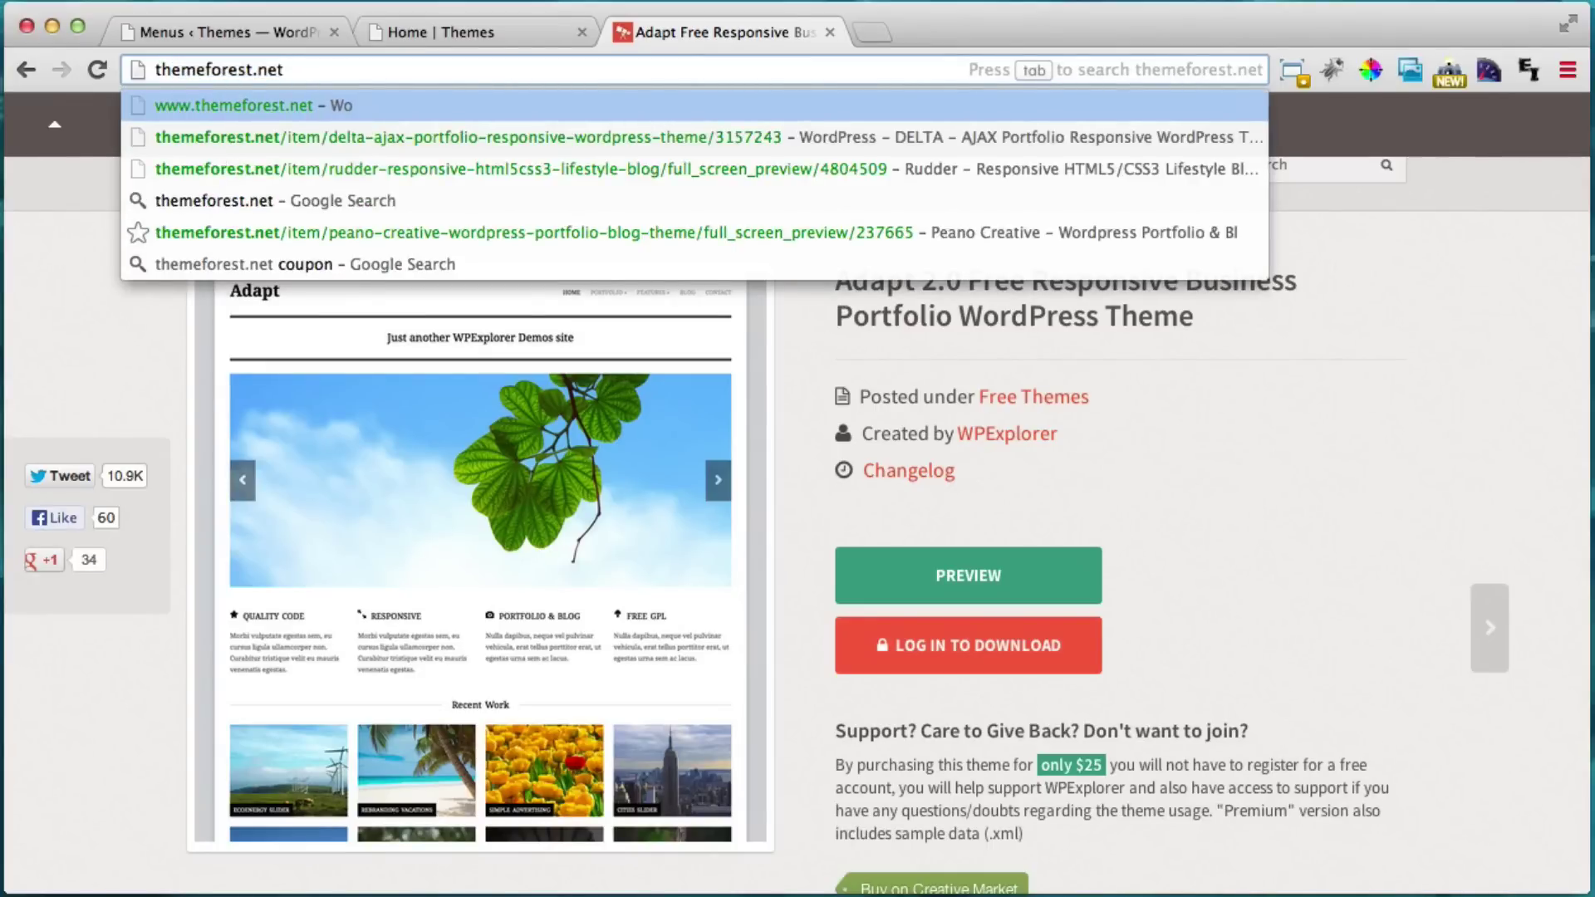
key(Return)
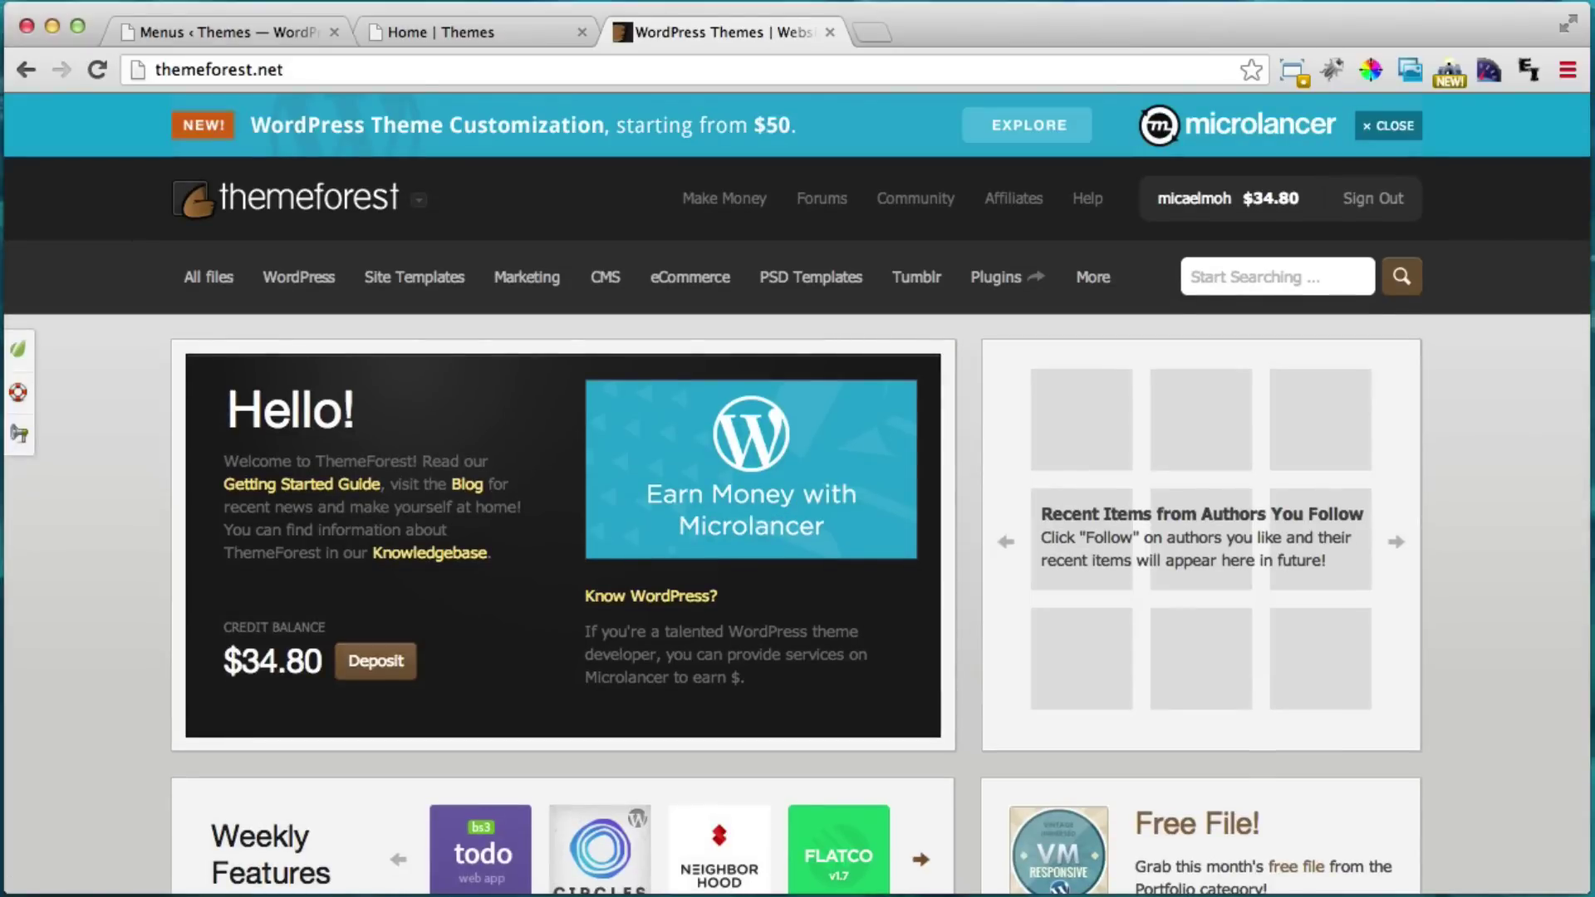
Open ThemeForest's account Downloads page and browse the 5 purchased items, including Freehold, Summer Creek and Verb.
click(1239, 279)
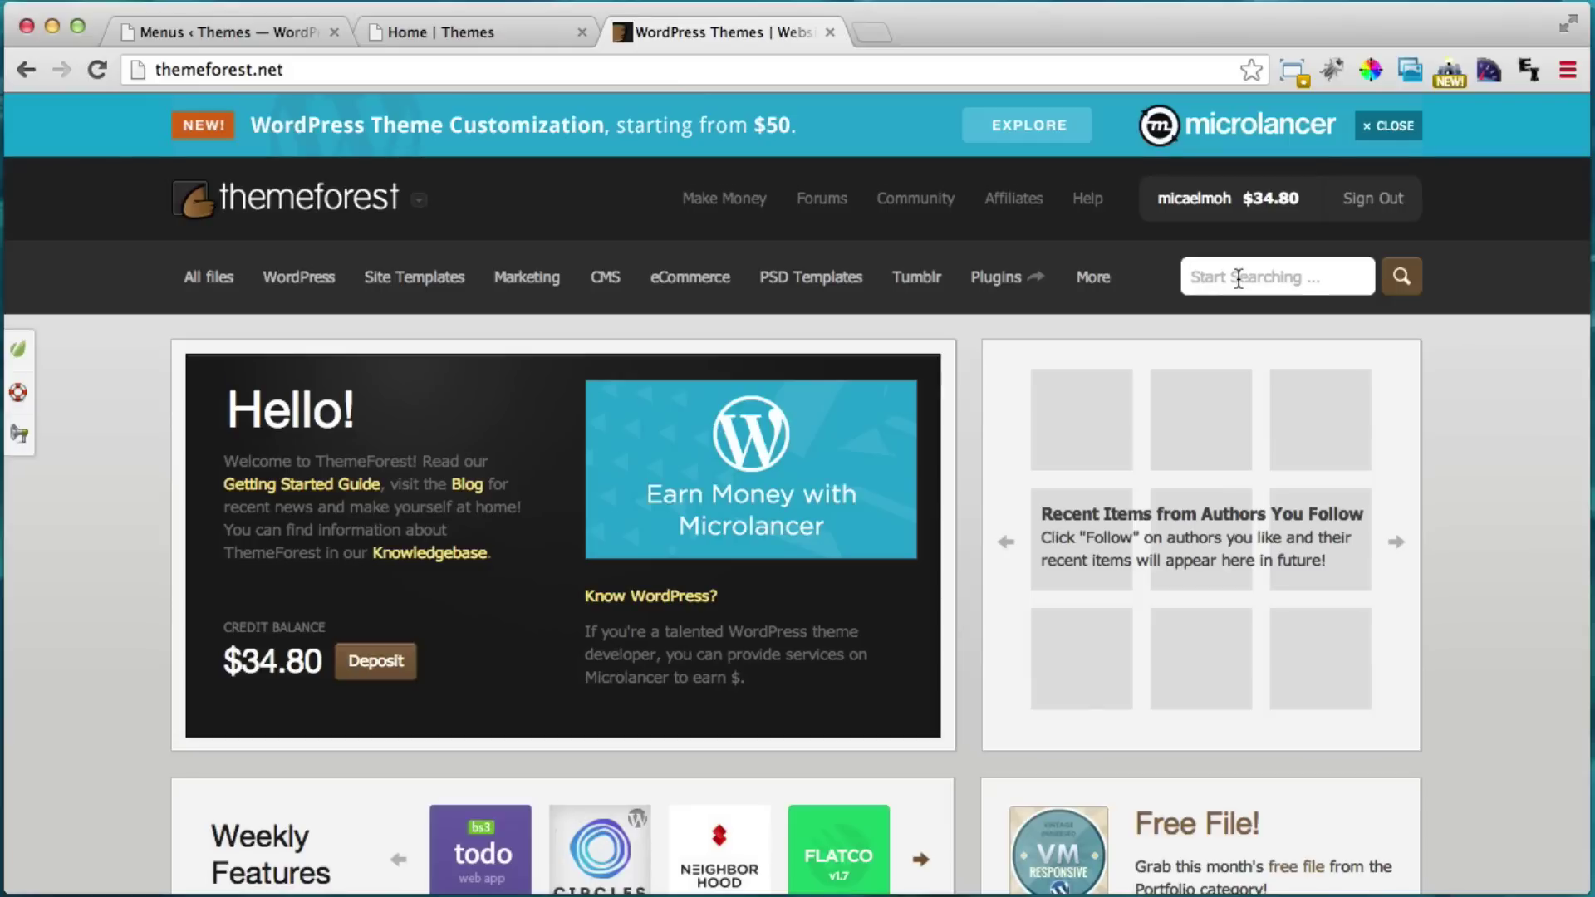
mouse_move(1211, 215)
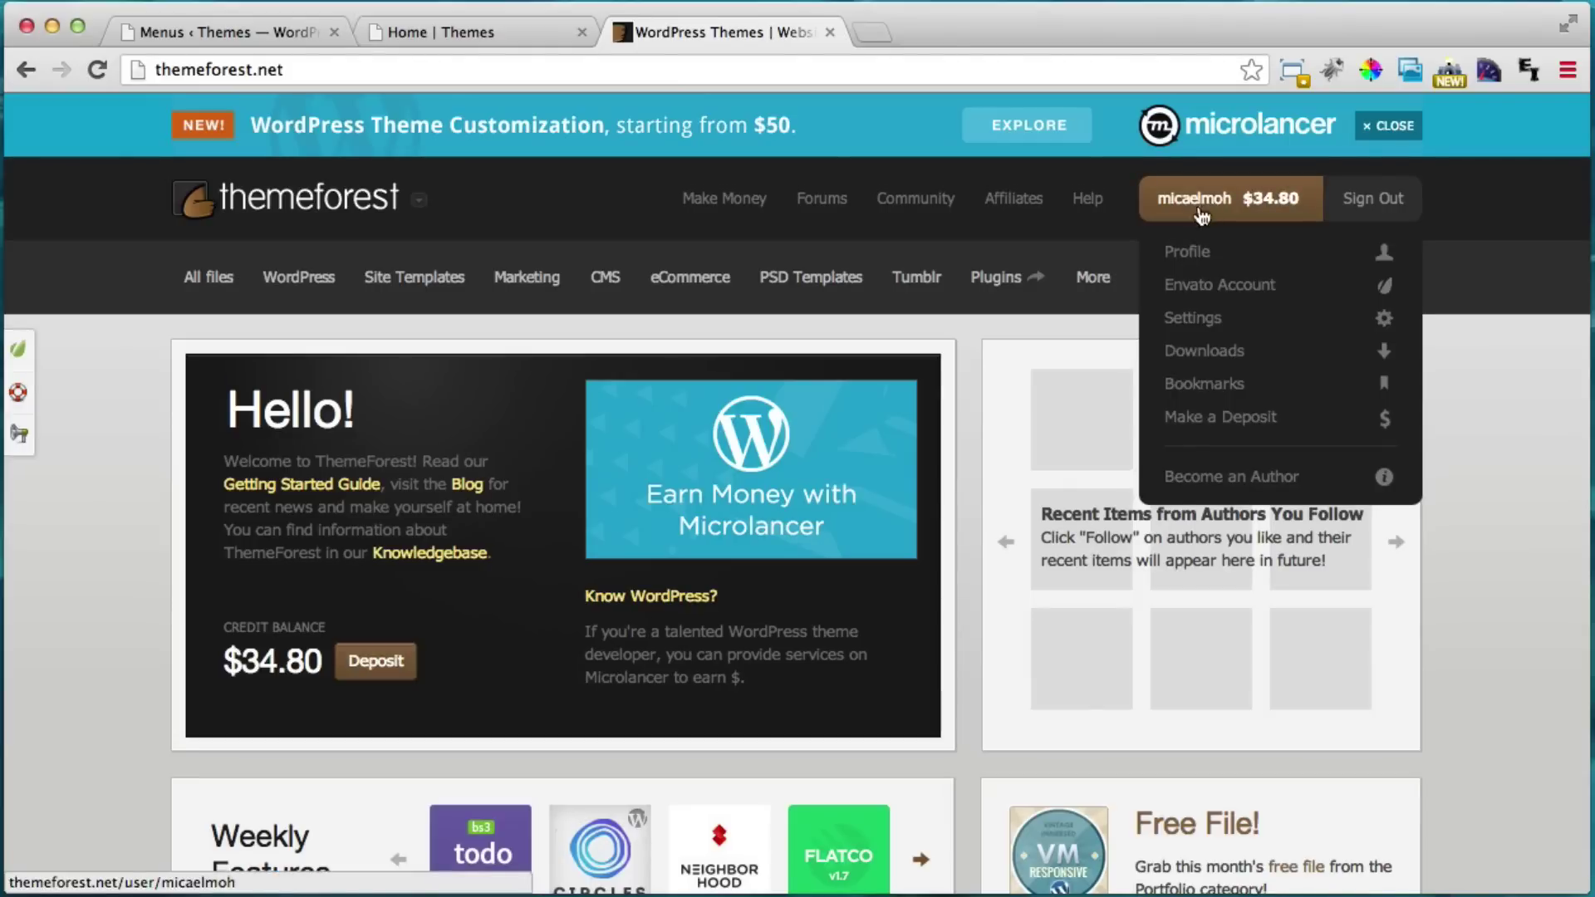
click(1241, 353)
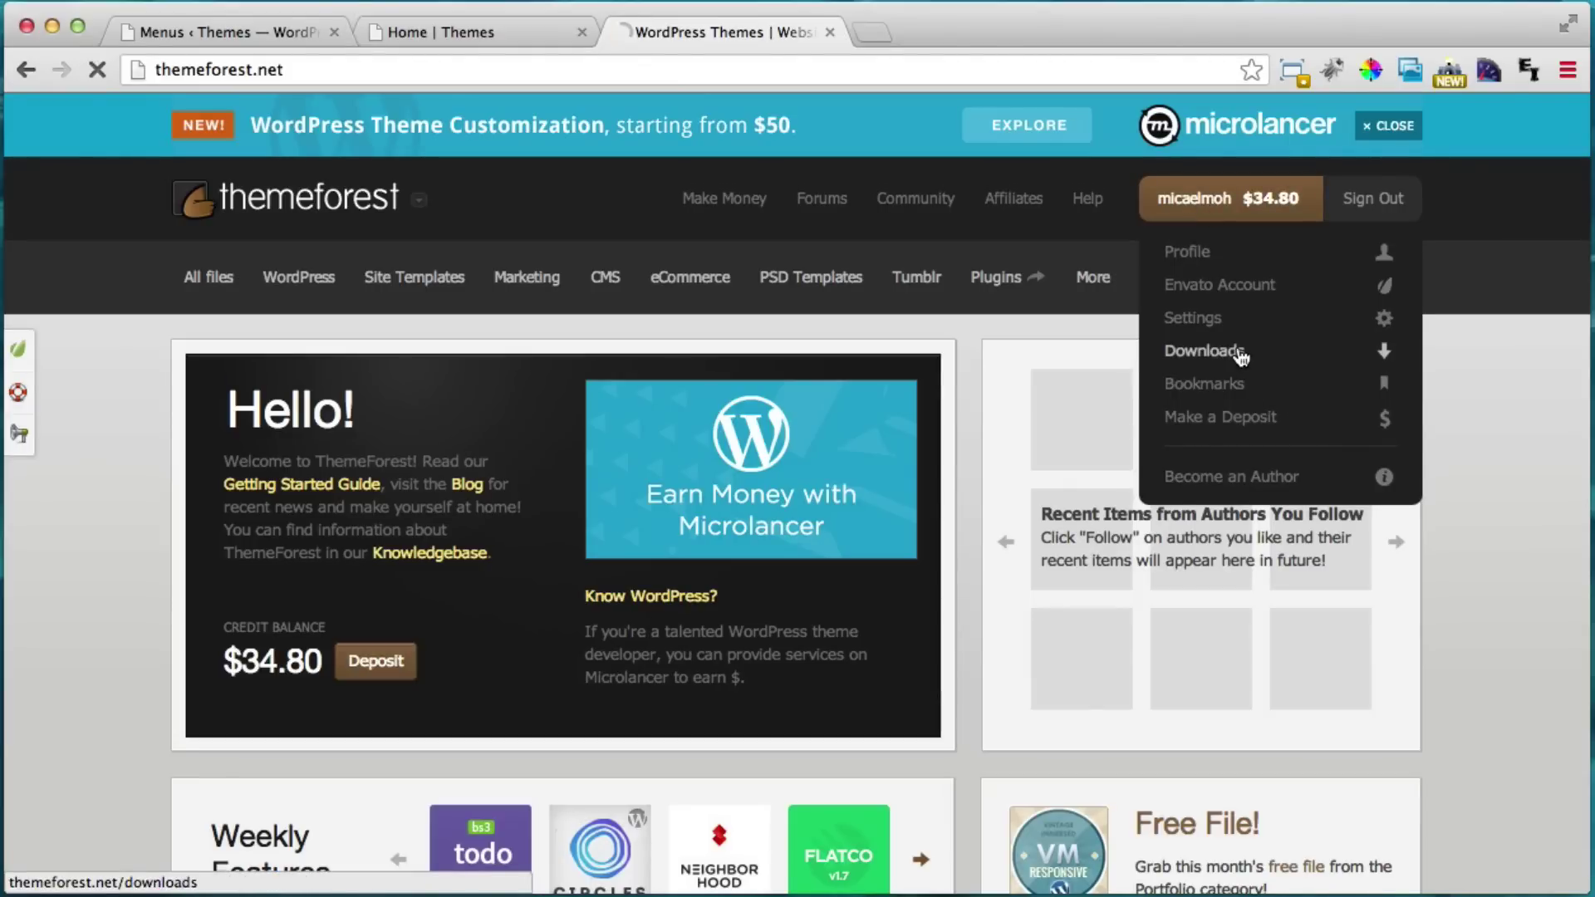
scroll(891, 385, down, 3)
scroll(895, 381, down, 6)
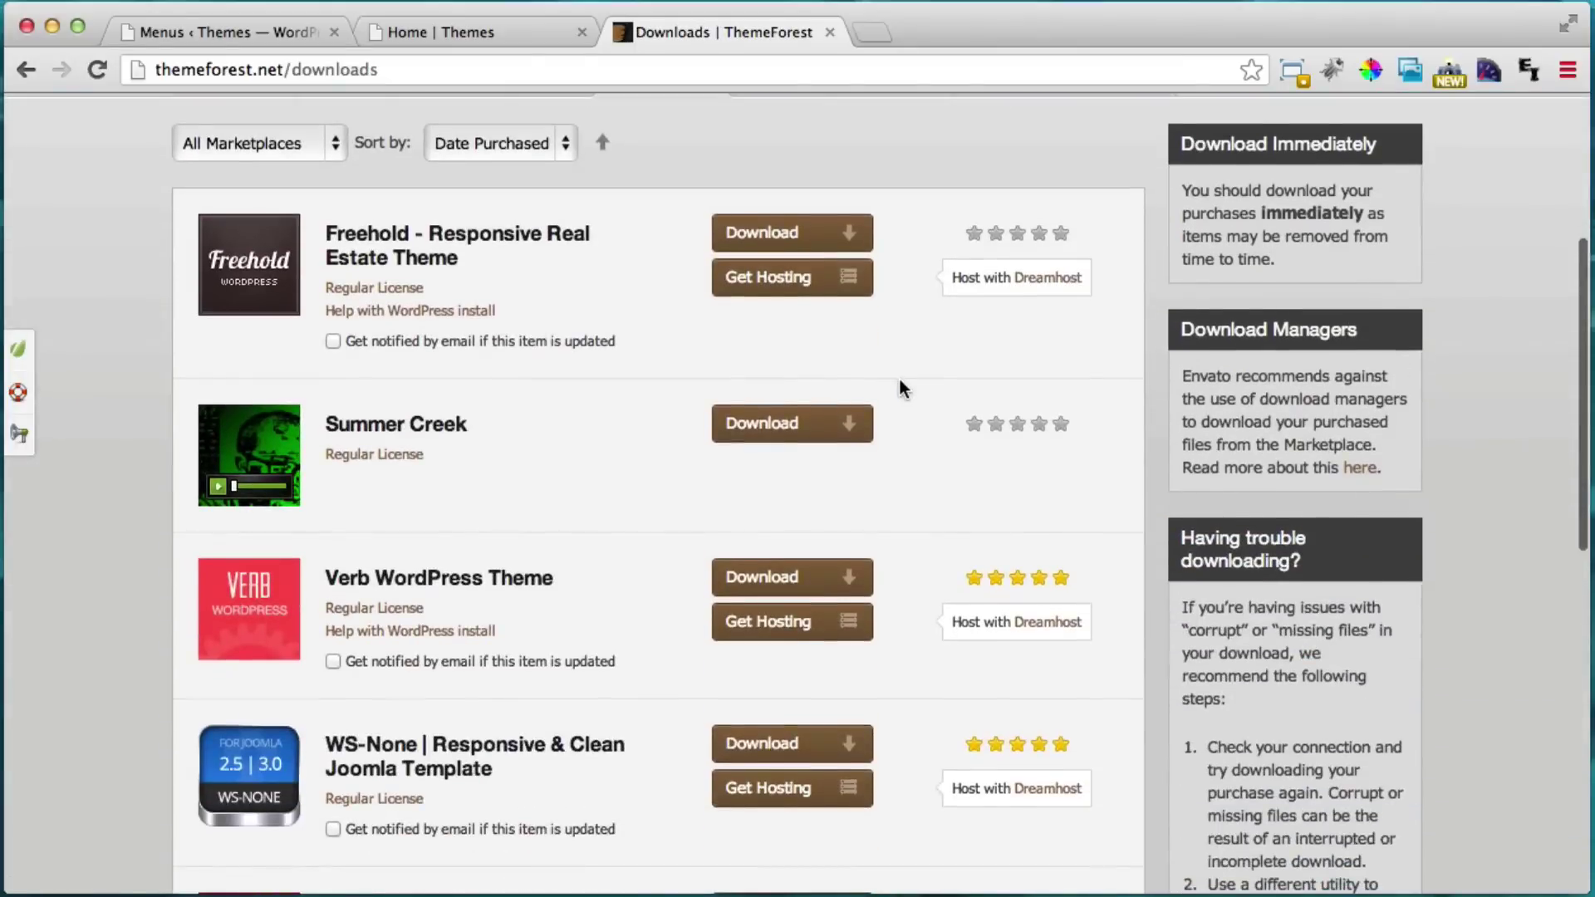
scroll(899, 384, up, 4)
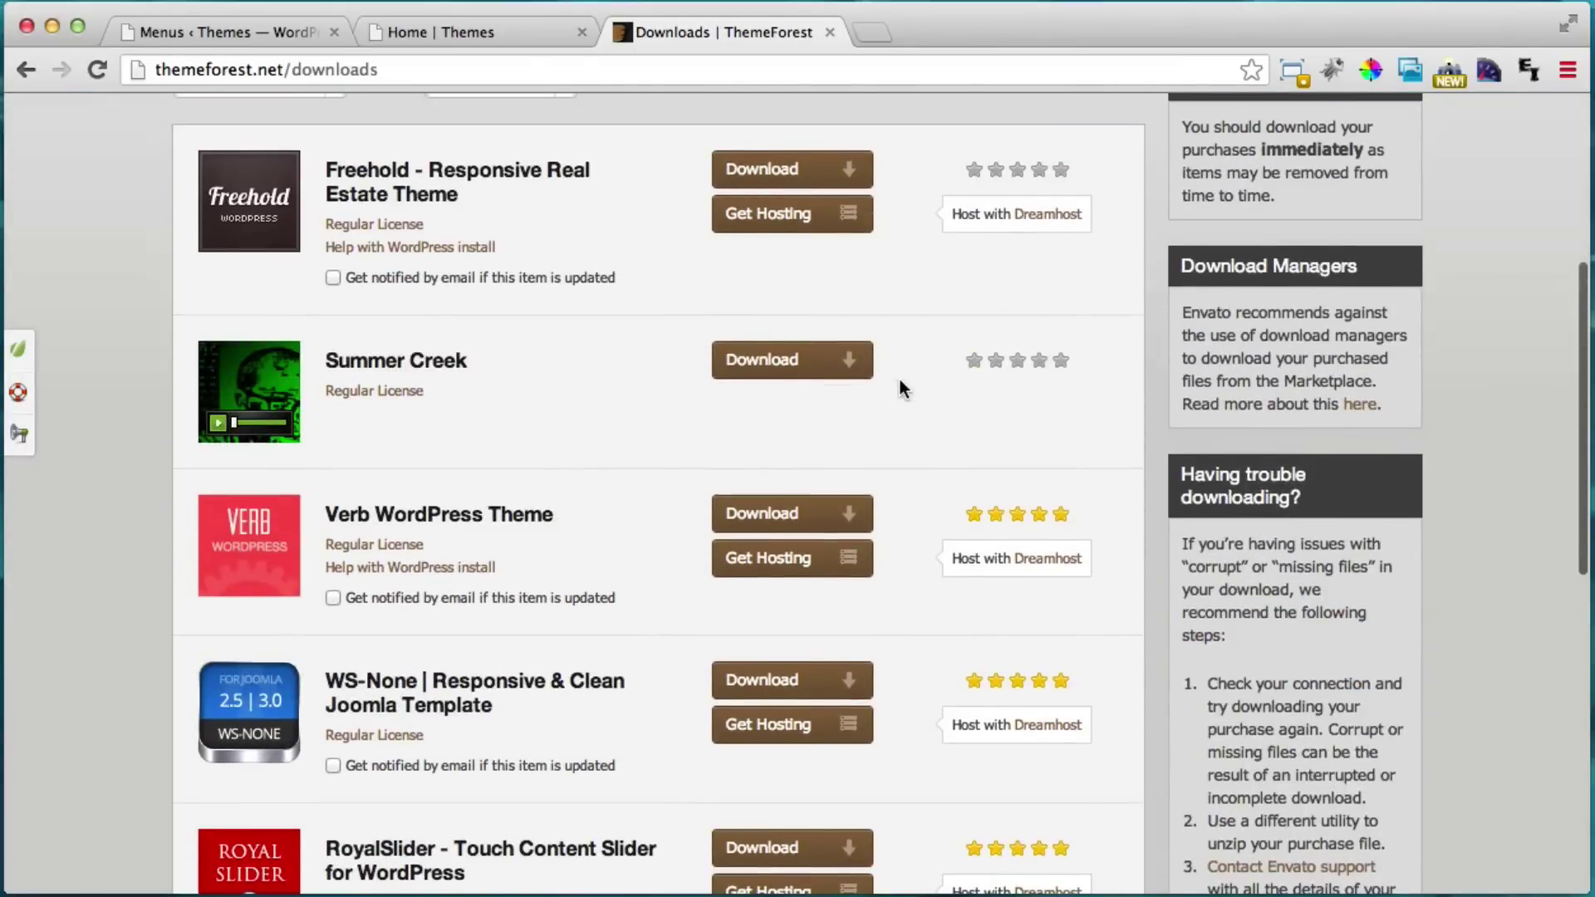
scroll(898, 380, up, 2)
scroll(979, 358, down, 3)
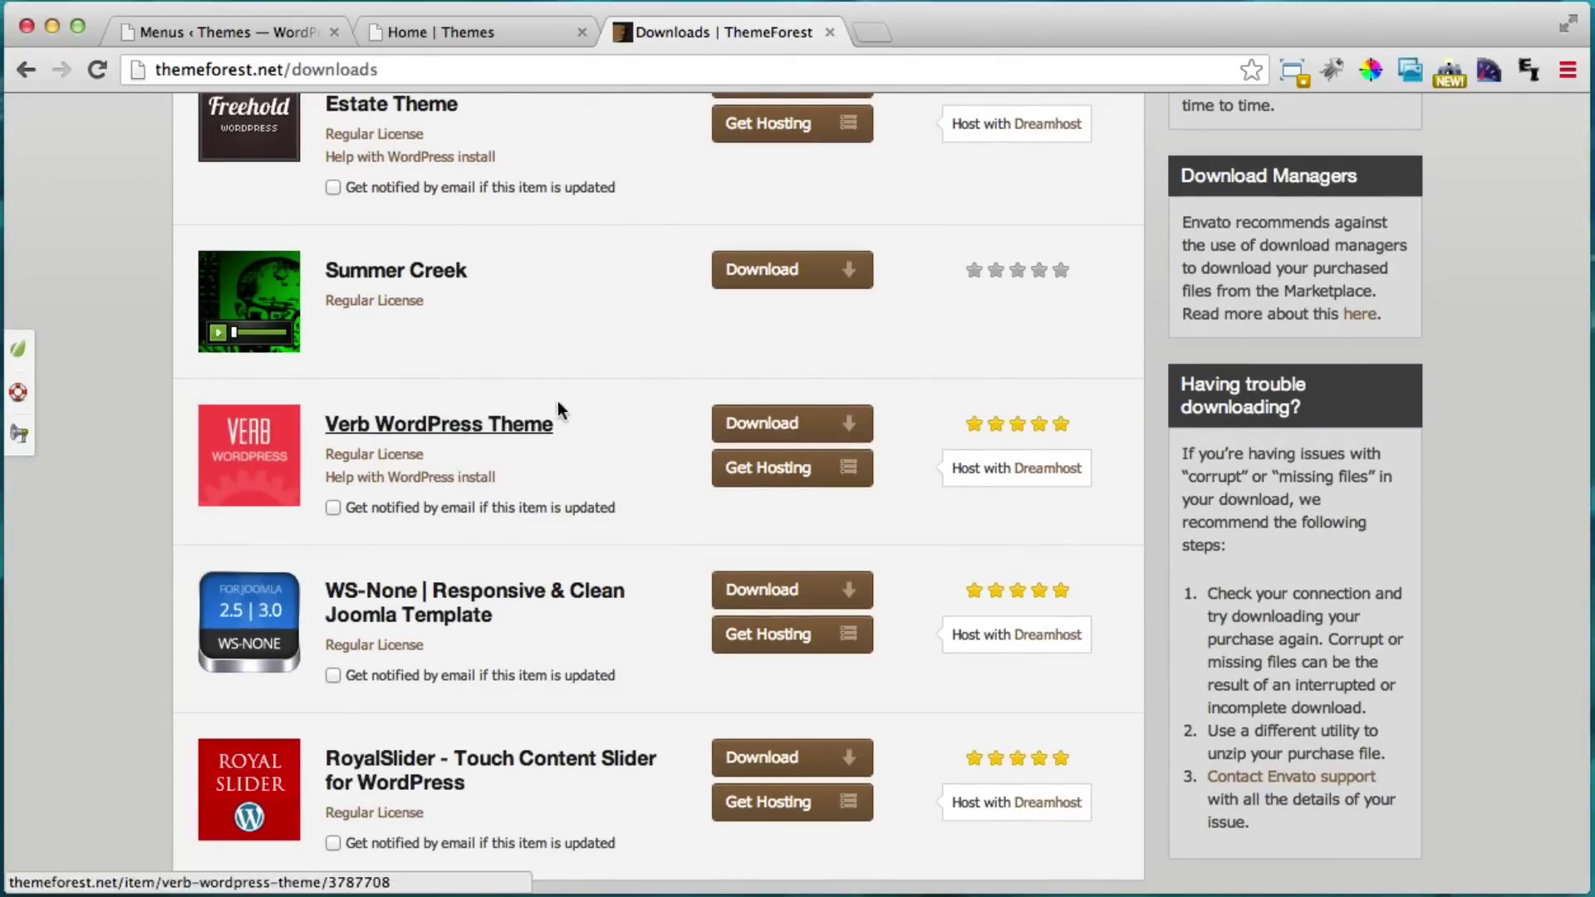
scroll(636, 370, up, 6)
Search ThemeForest for 'verb' and open the Verb WordPress Theme result.
click(1267, 271)
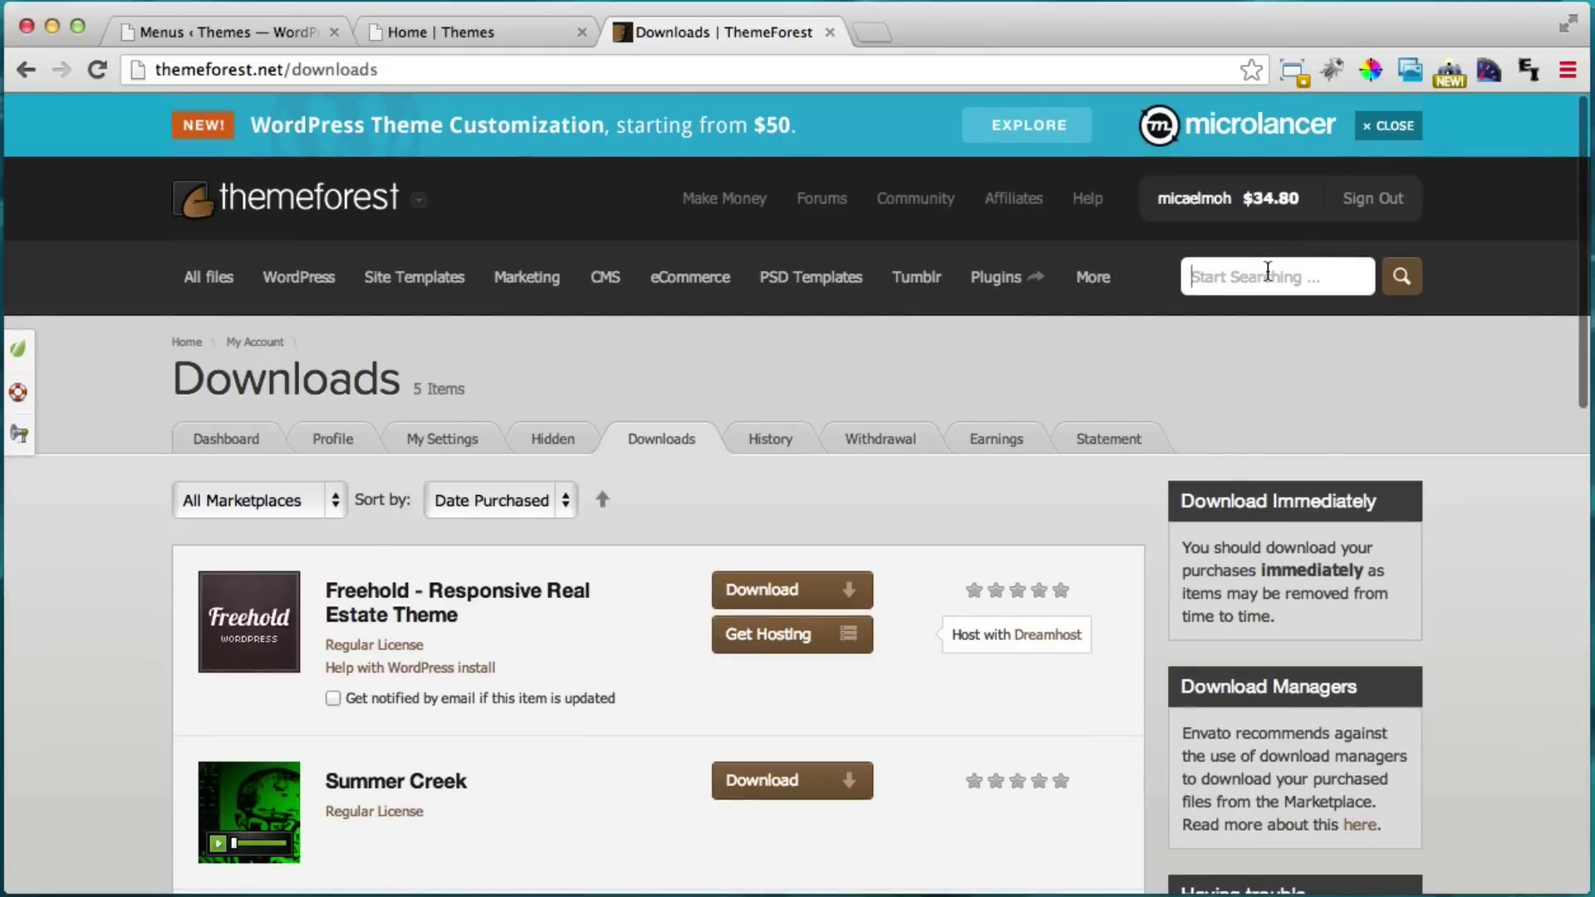
text(verb)
key(Return)
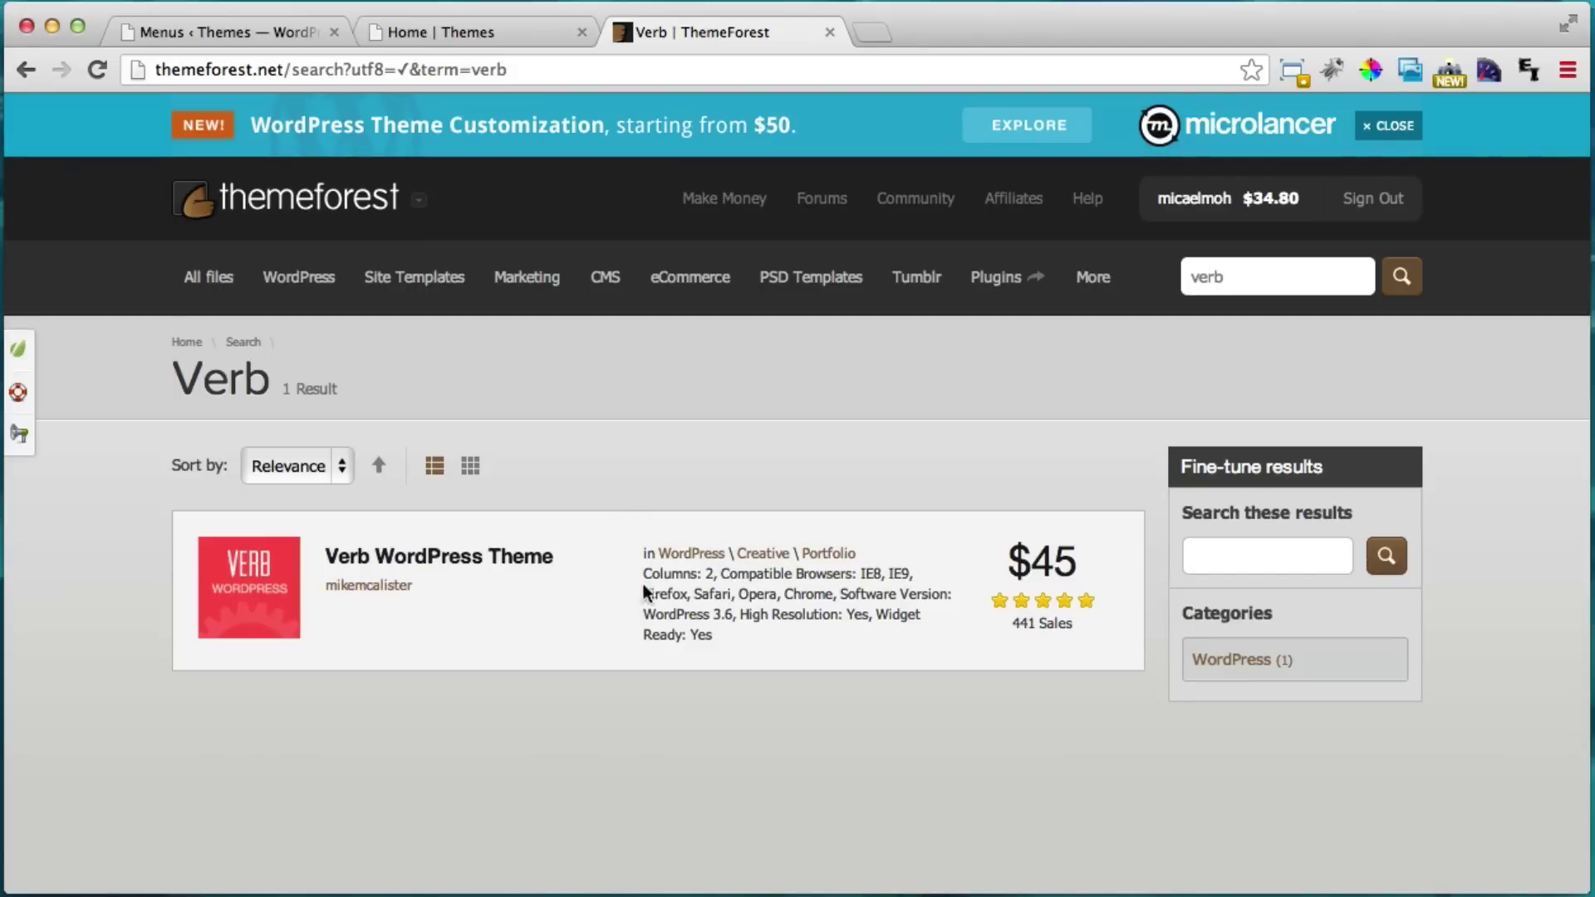
drag(631, 551, 726, 551)
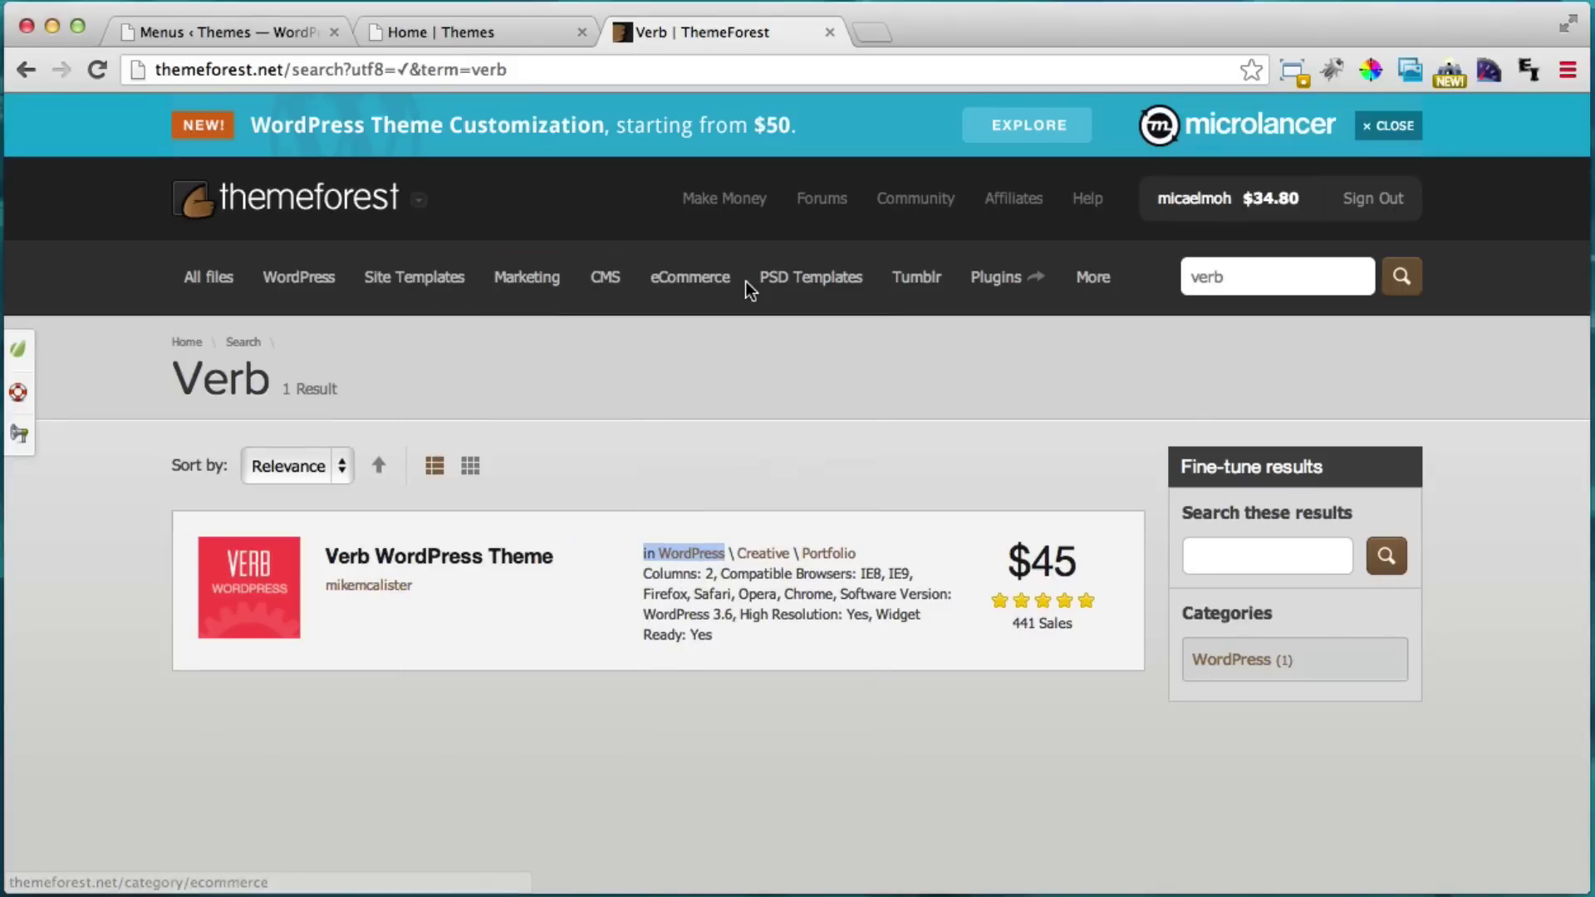
mouse_move(619, 288)
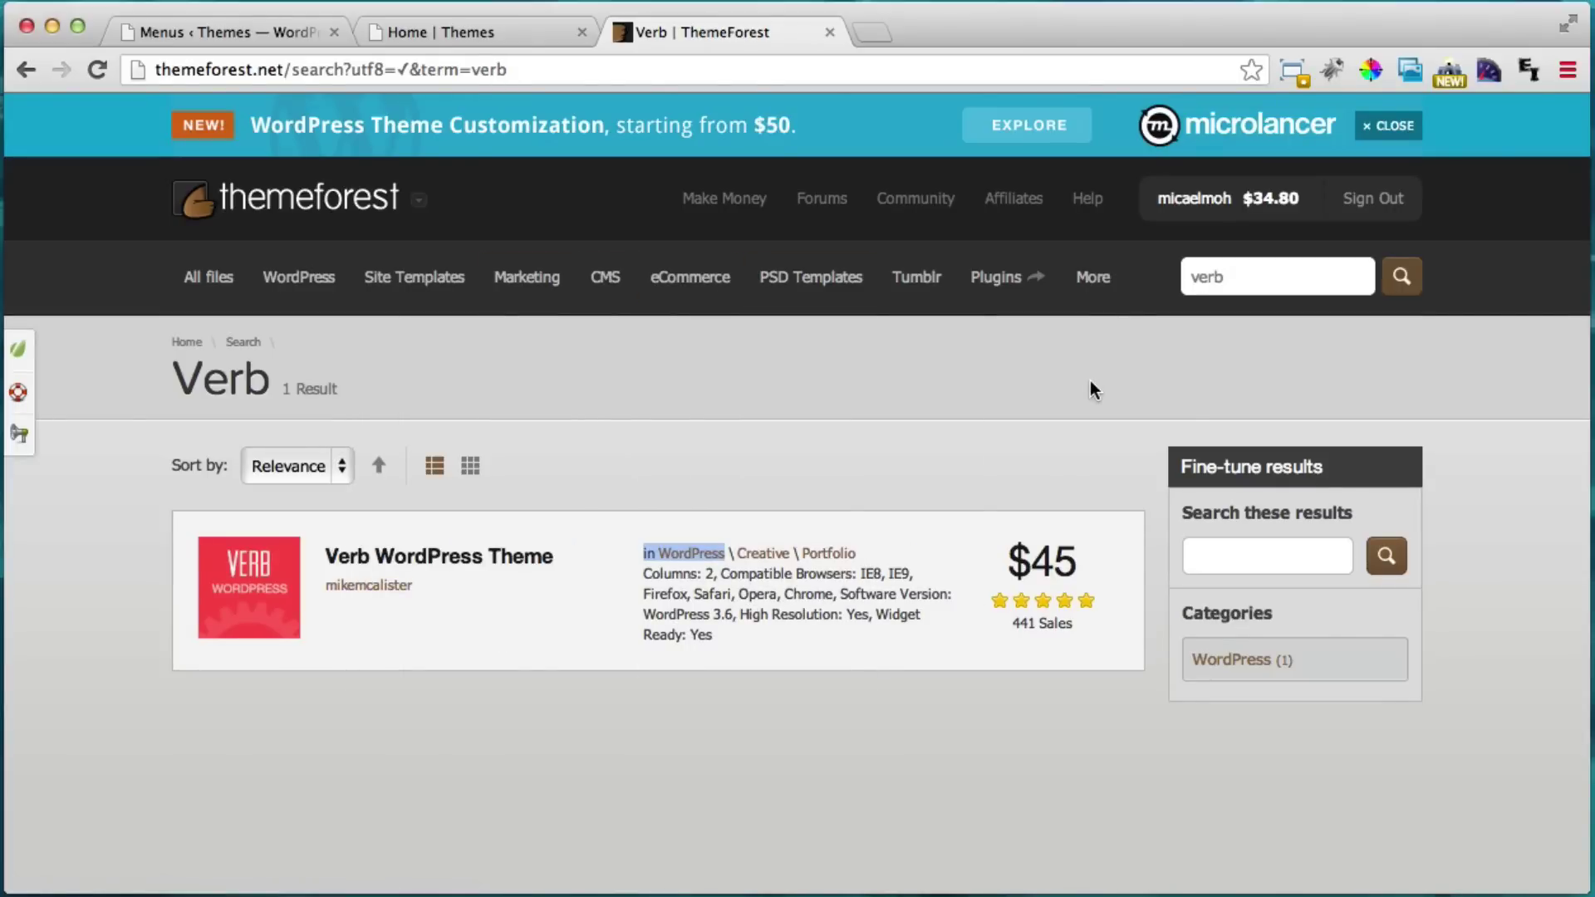
mouse_move(912, 287)
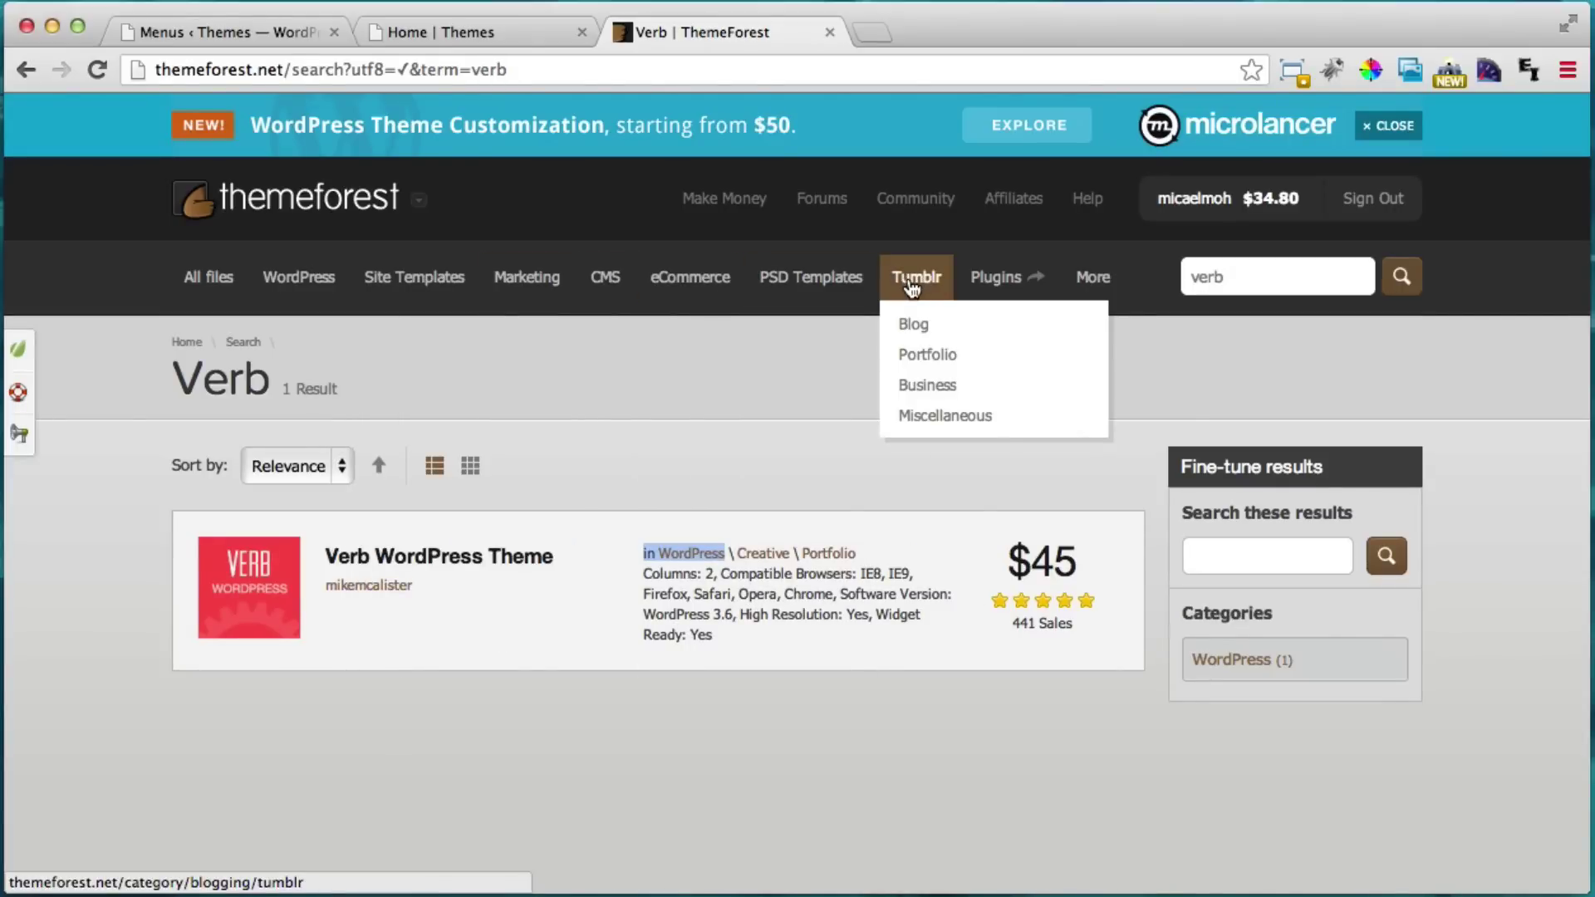
click(527, 631)
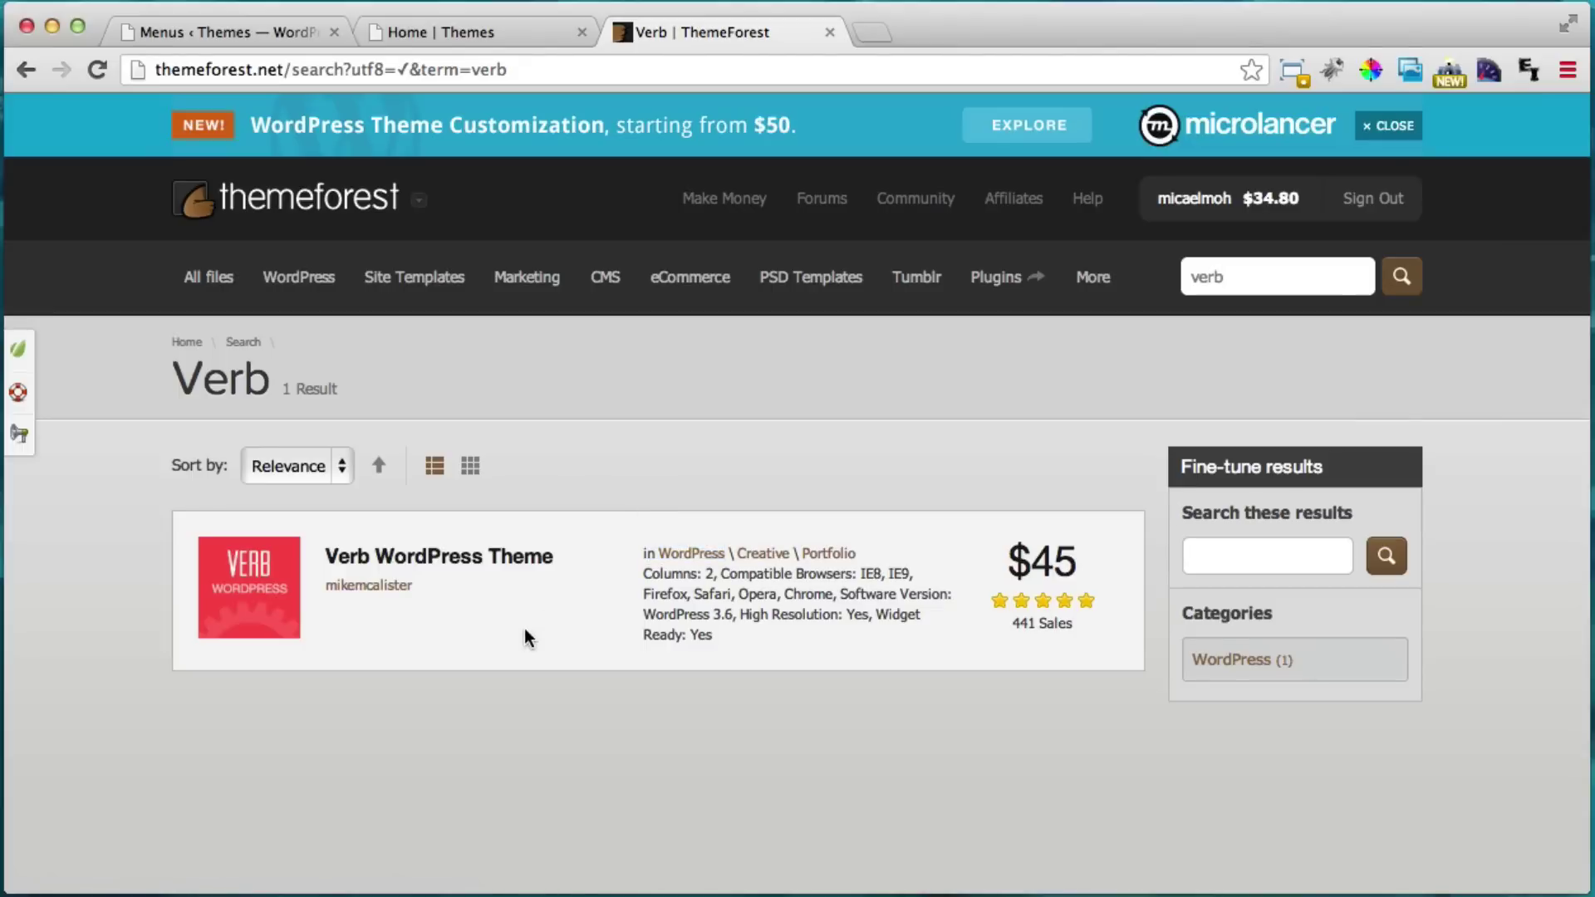
mouse_move(300, 565)
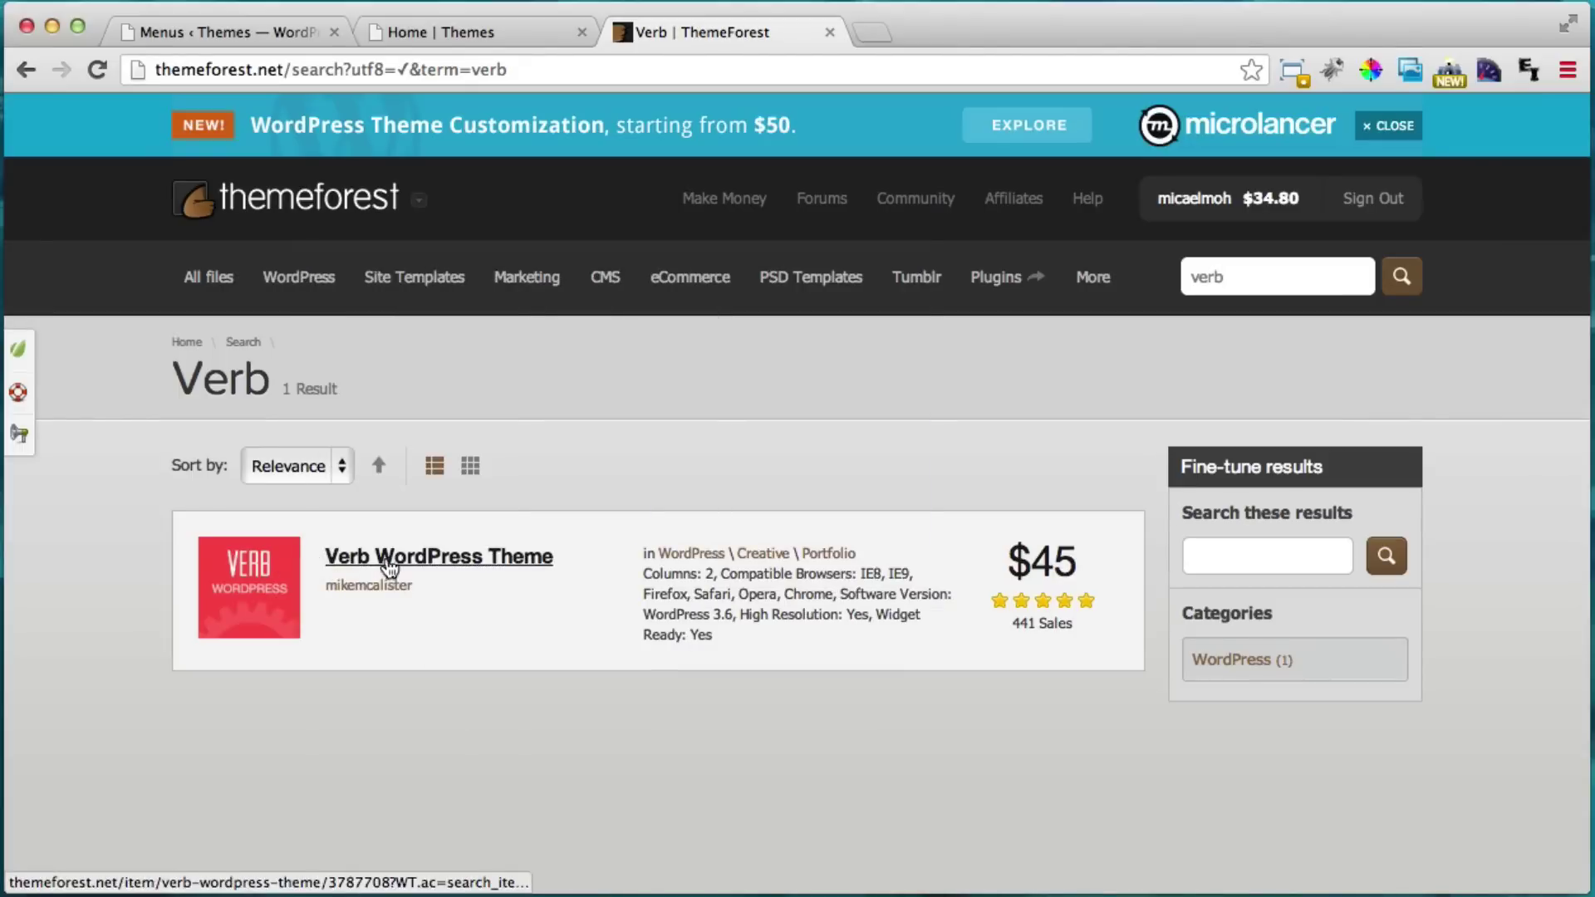
click(387, 564)
scroll(806, 542, down, 3)
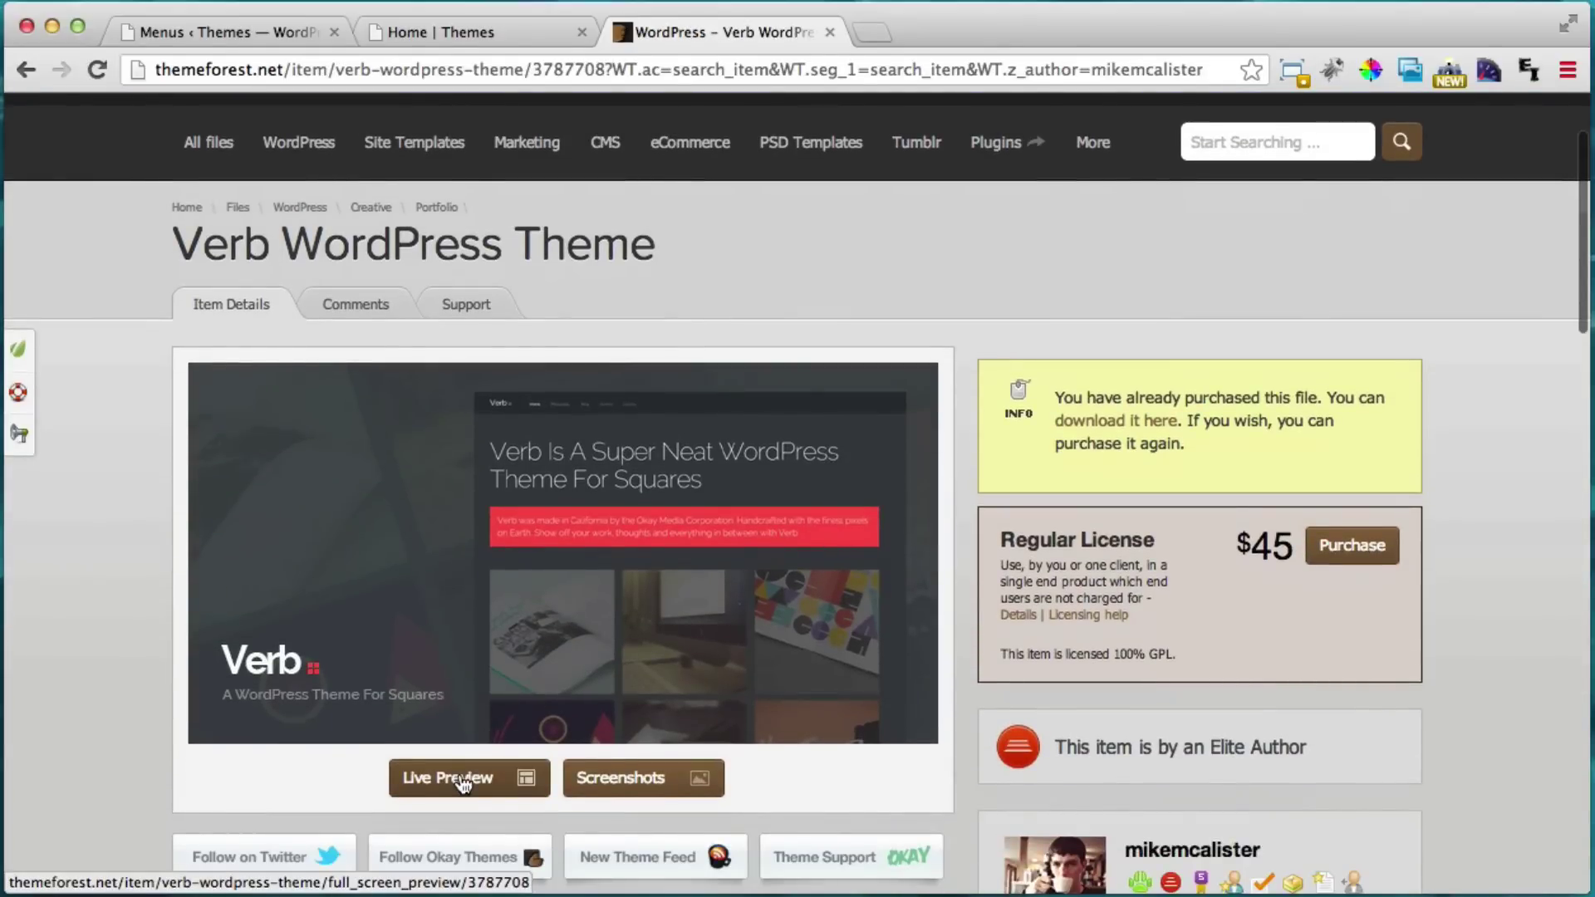
Open Verb's Live Preview in a new tab and scroll through the demo.
click(463, 781)
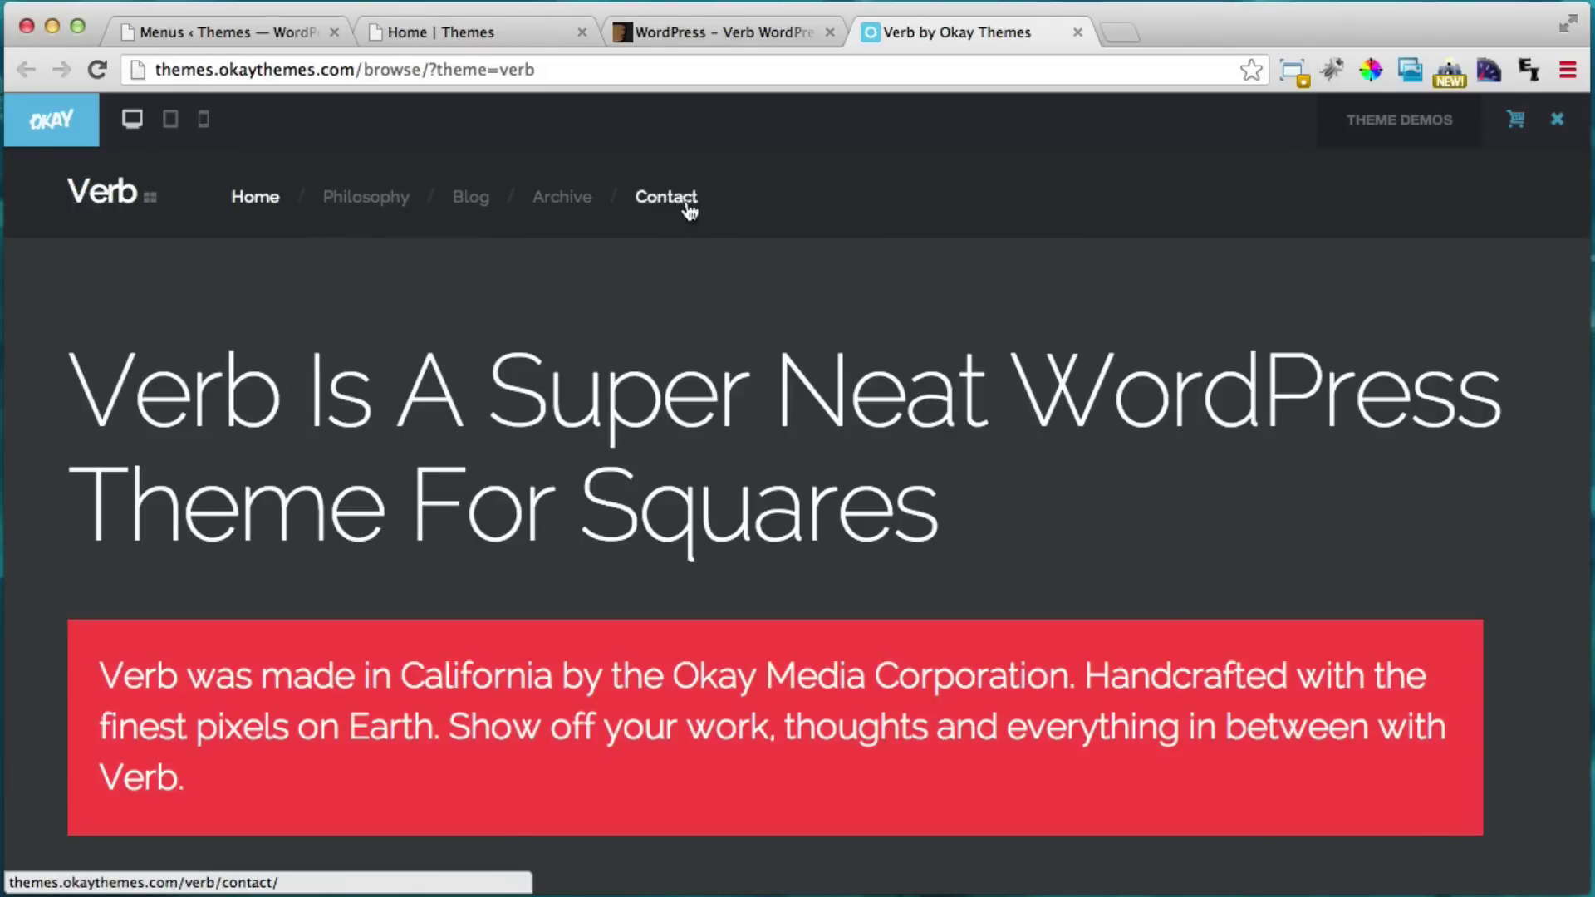
scroll(1001, 406, down, 2)
scroll(996, 399, down, 20)
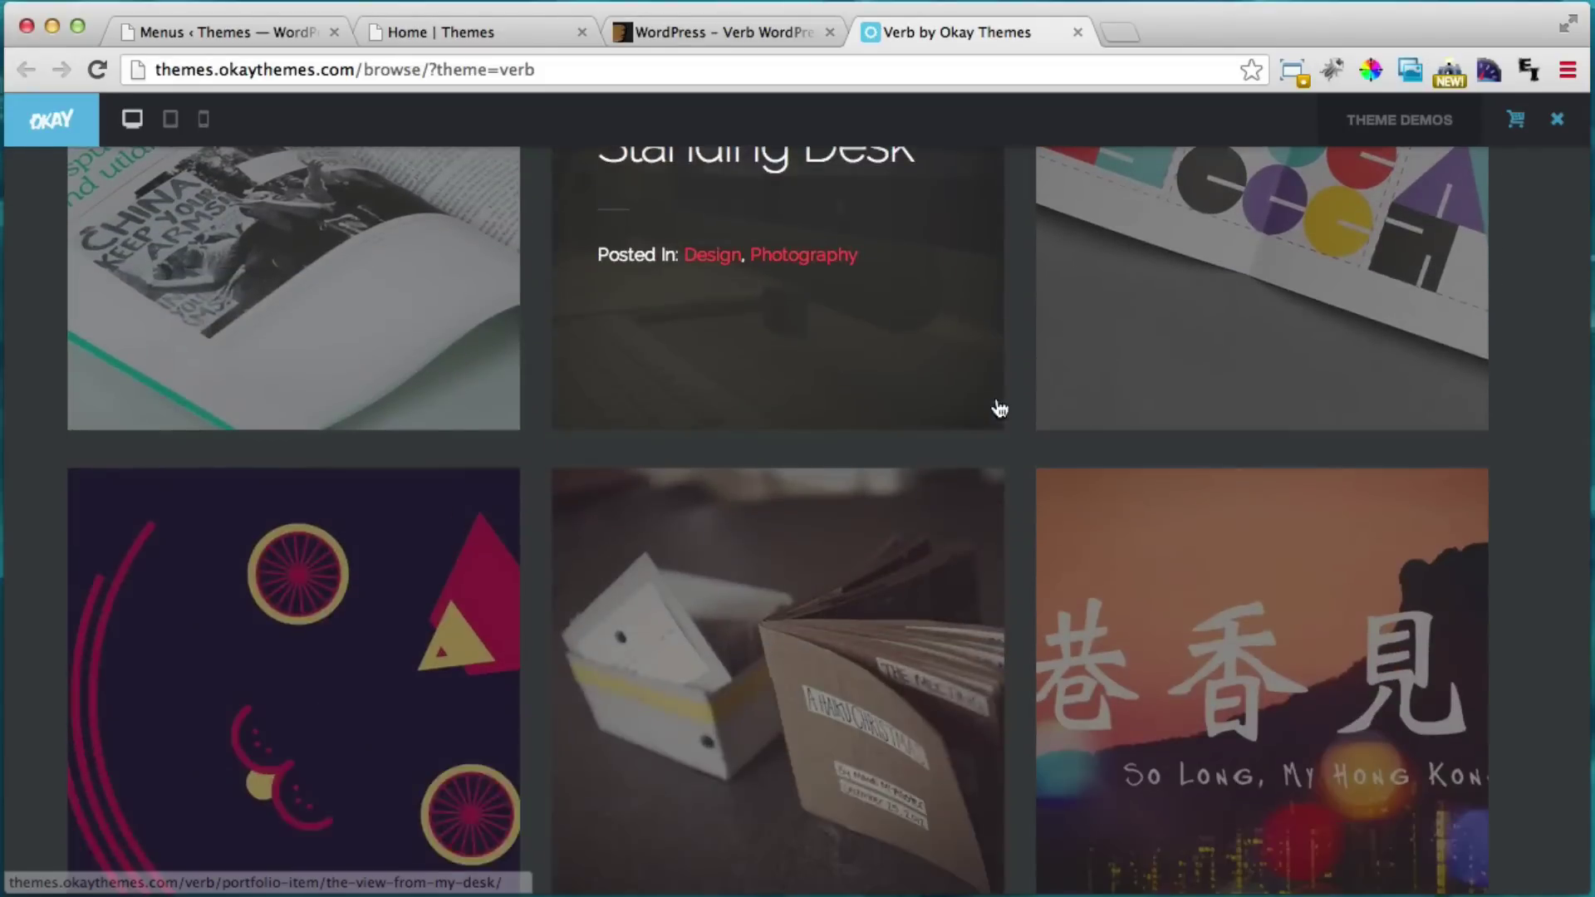
scroll(995, 403, down, 5)
scroll(996, 402, up, 20)
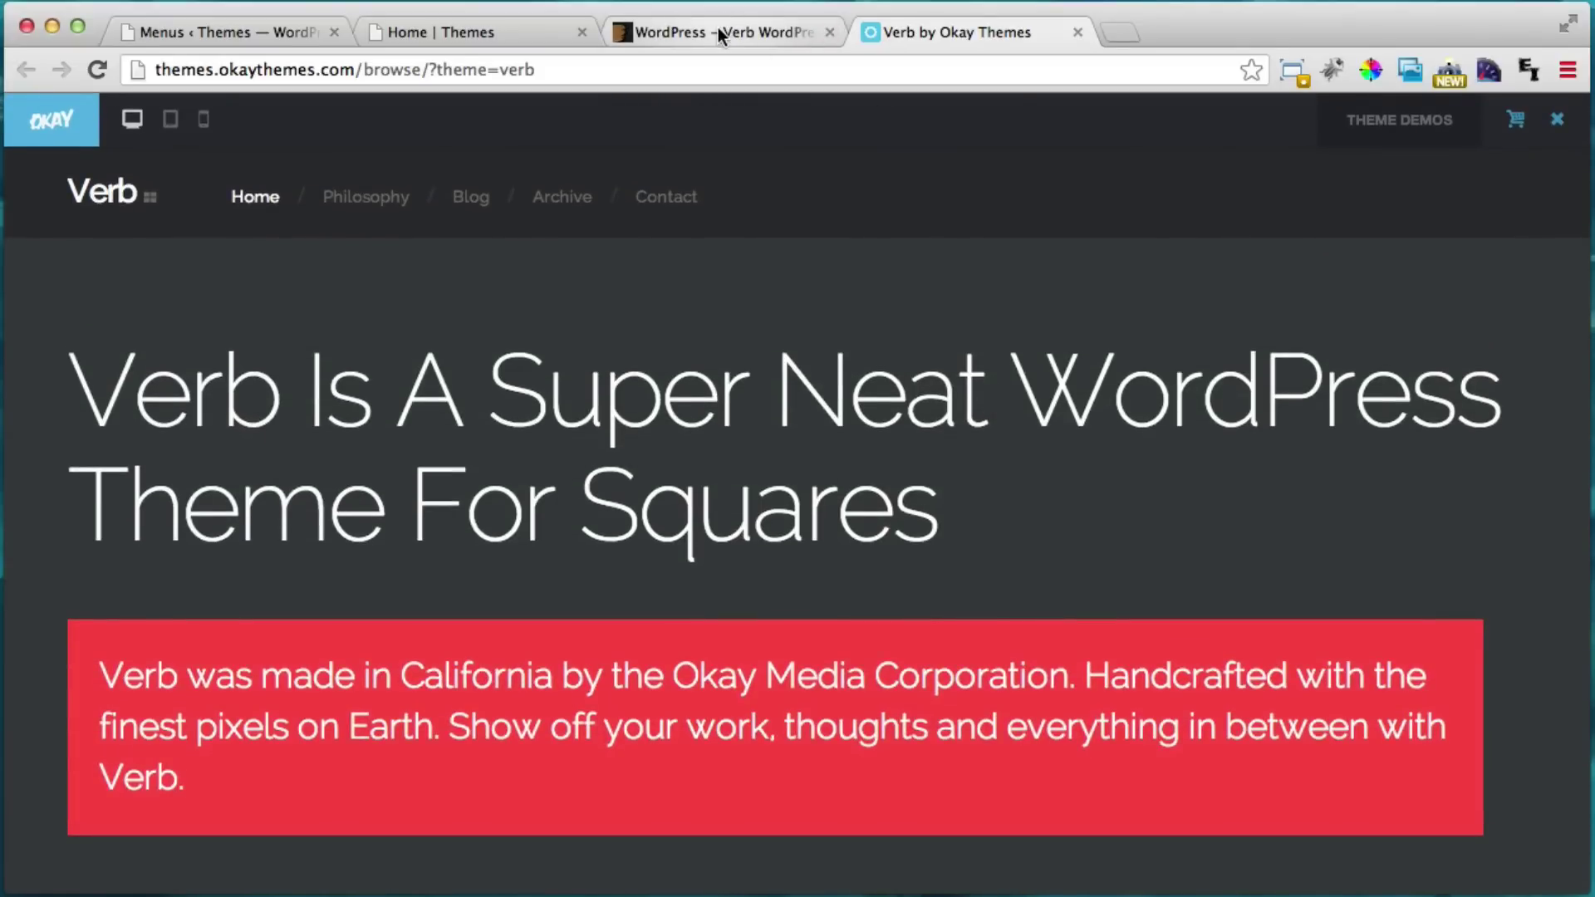
Back on the $45 Verb item page, bring up the purchase options and dismiss them.
click(717, 30)
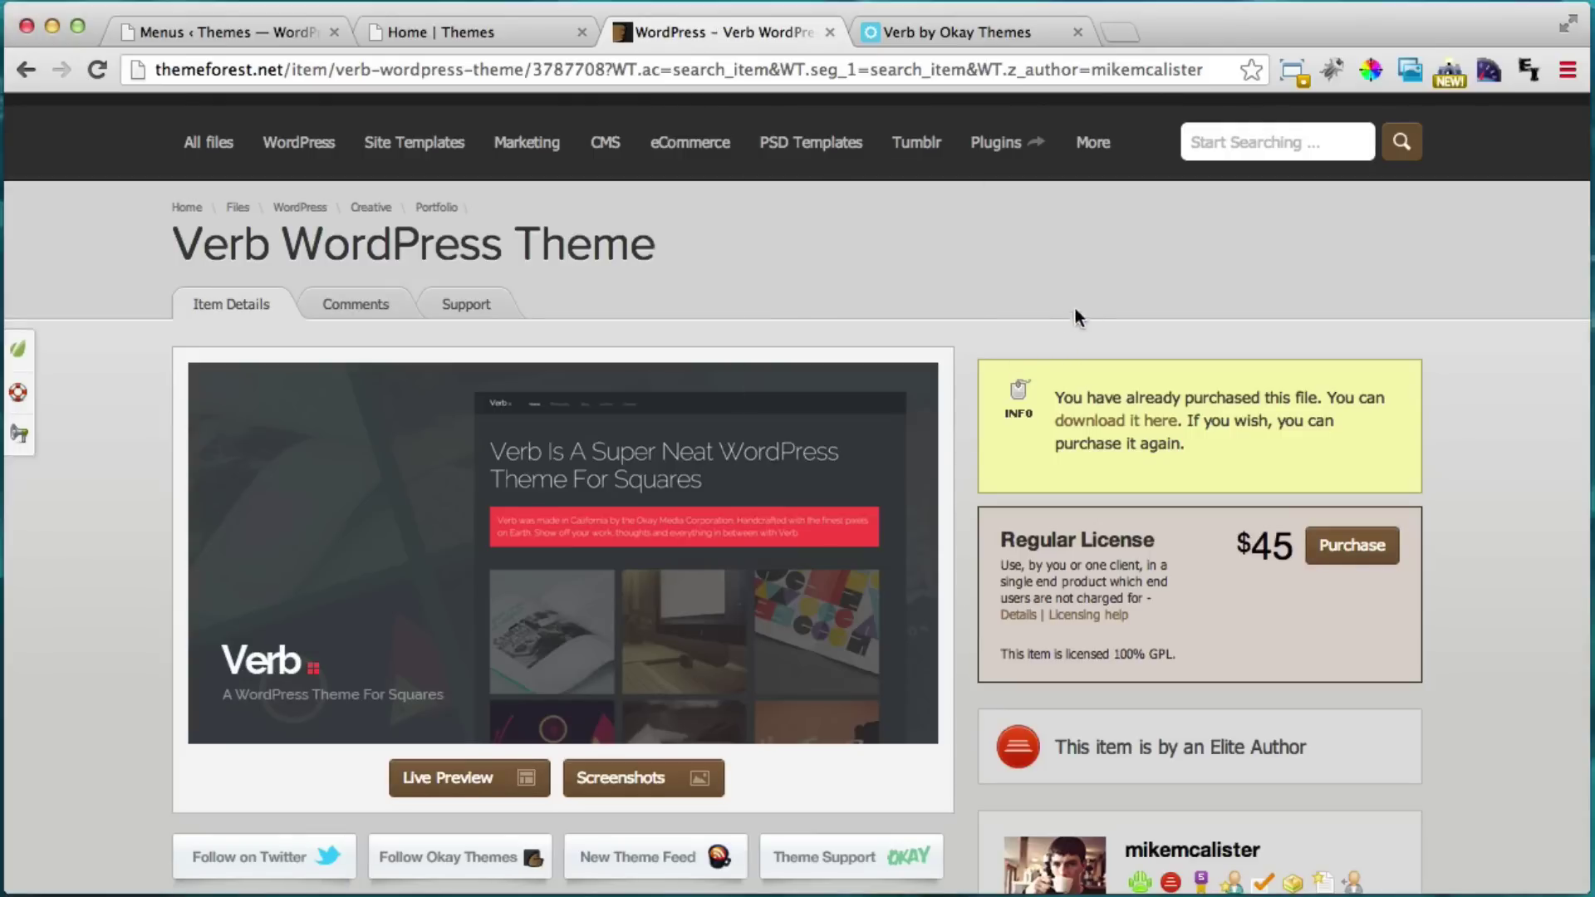
click(1330, 553)
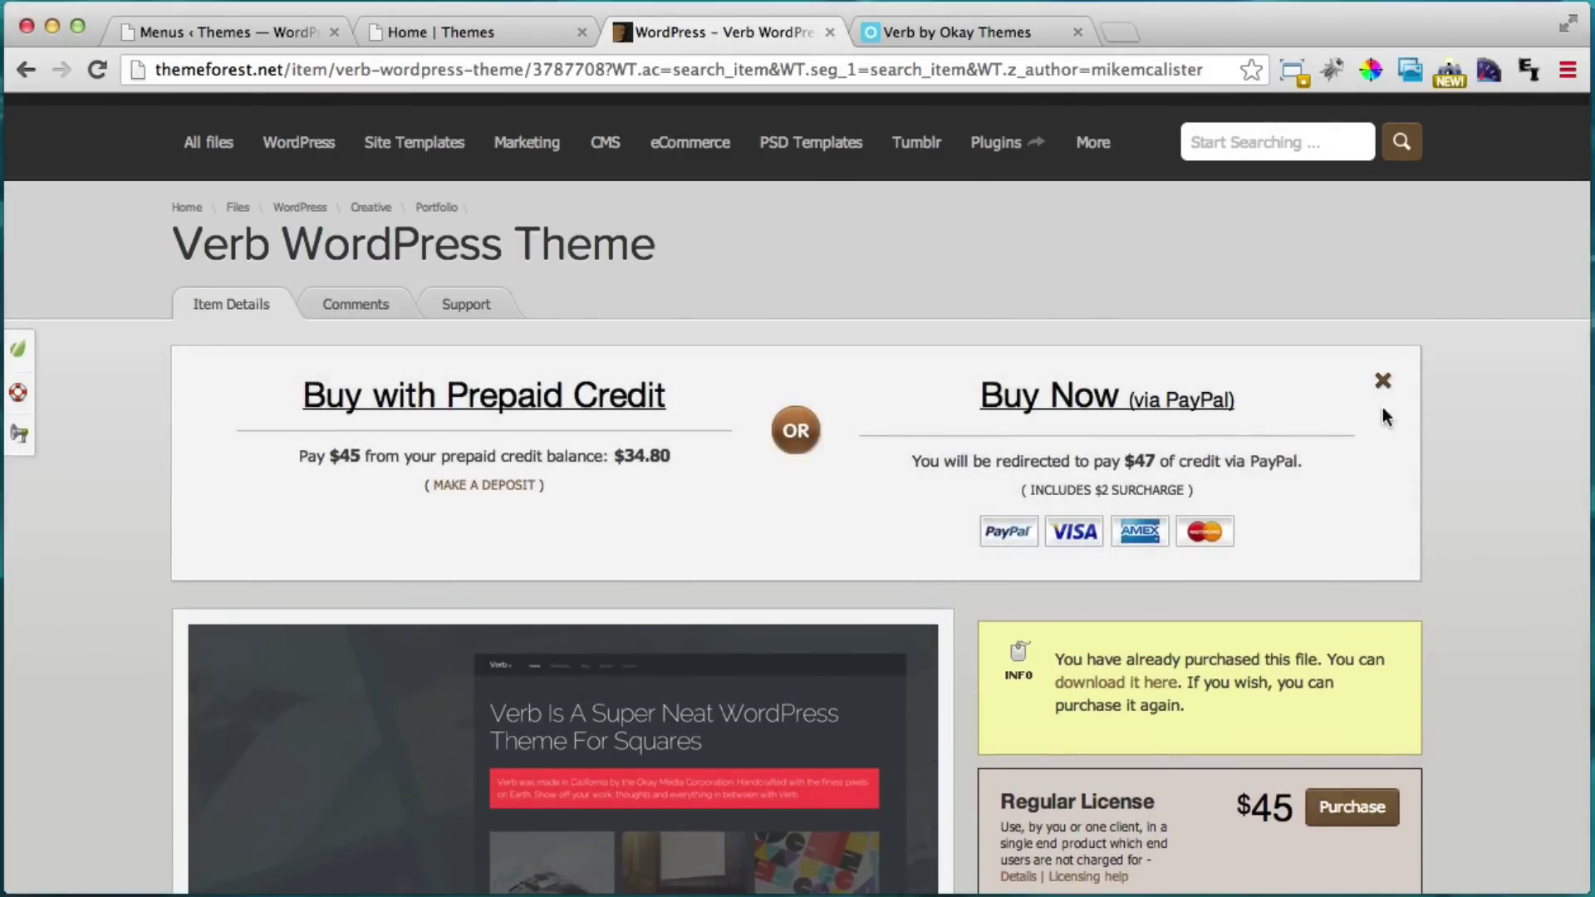
click(1383, 380)
From the account Downloads list, download Verb's 'All files & documentation' package.
mouse_move(1100, 145)
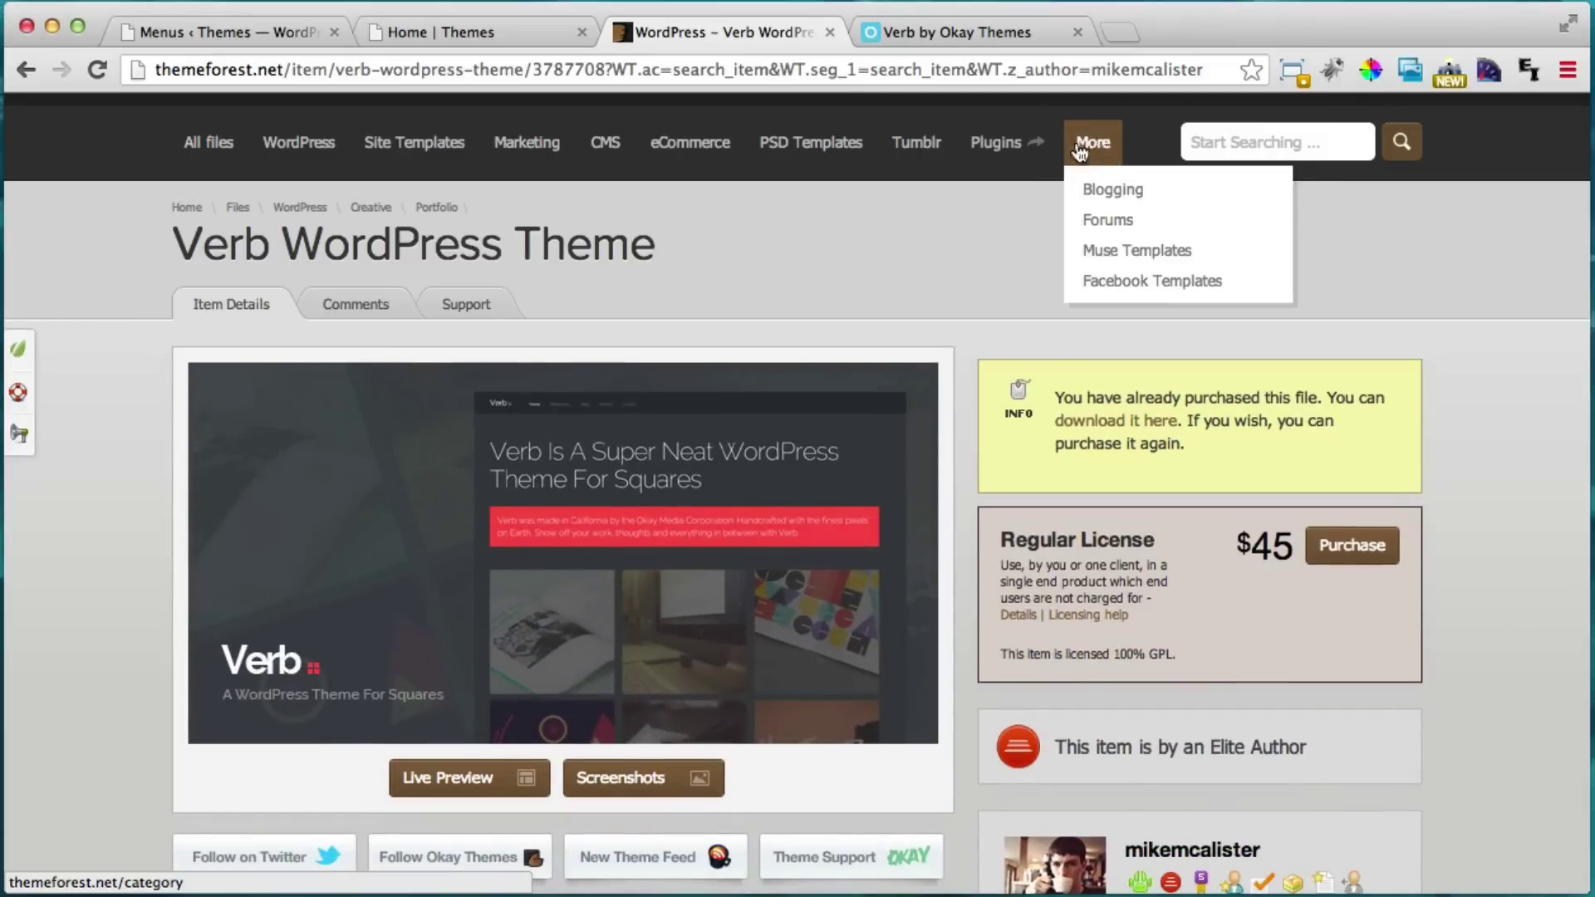
scroll(1144, 245, up, 2)
mouse_move(1179, 212)
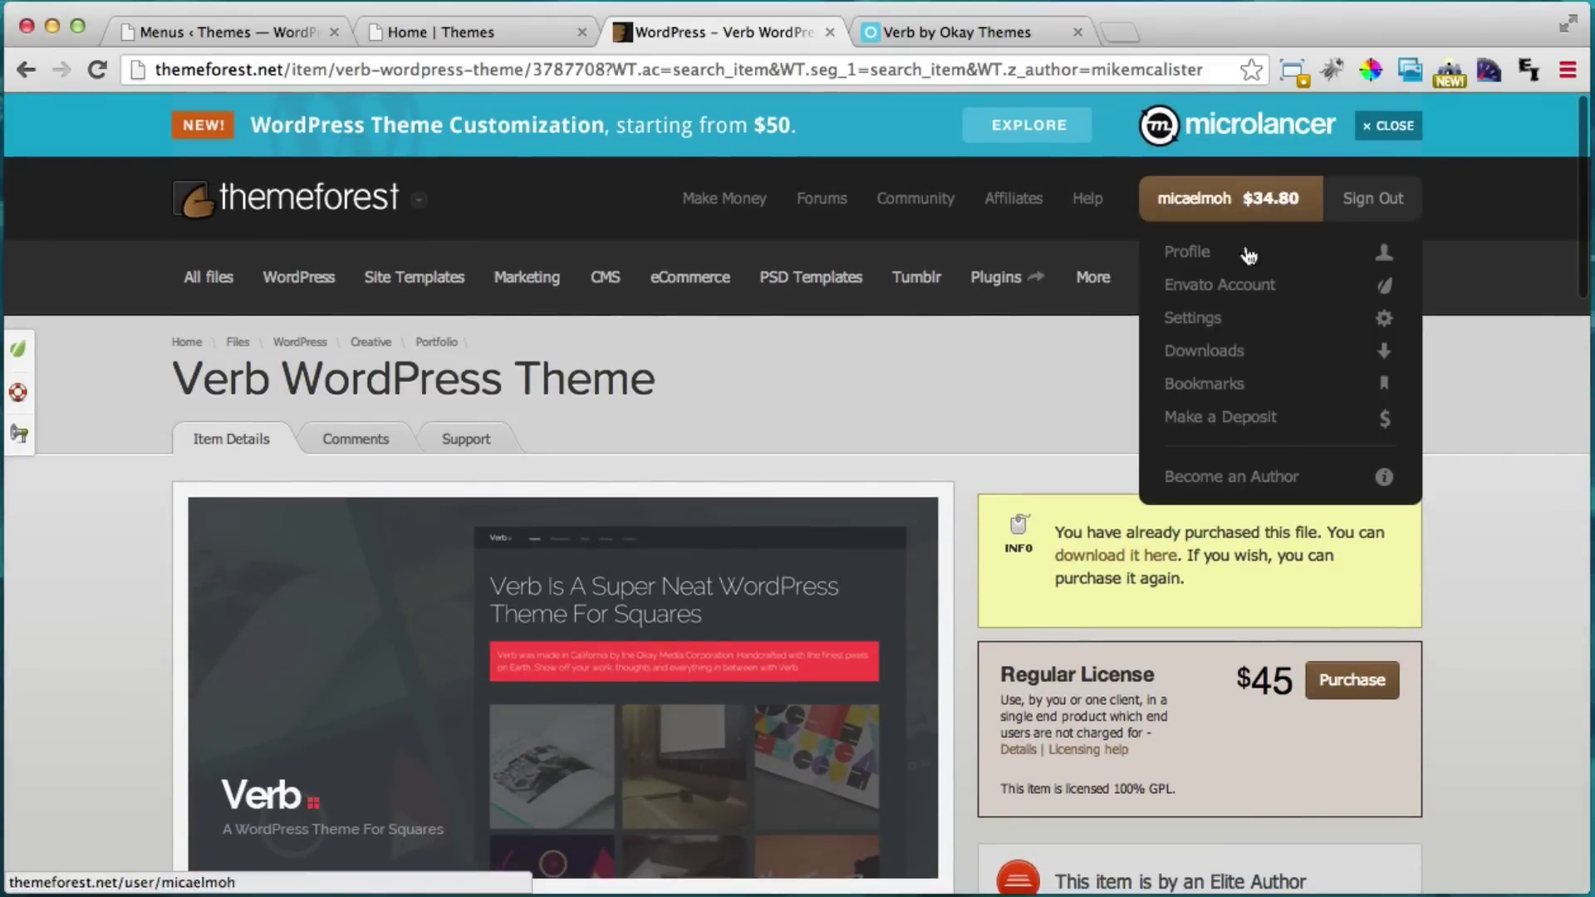
click(1225, 352)
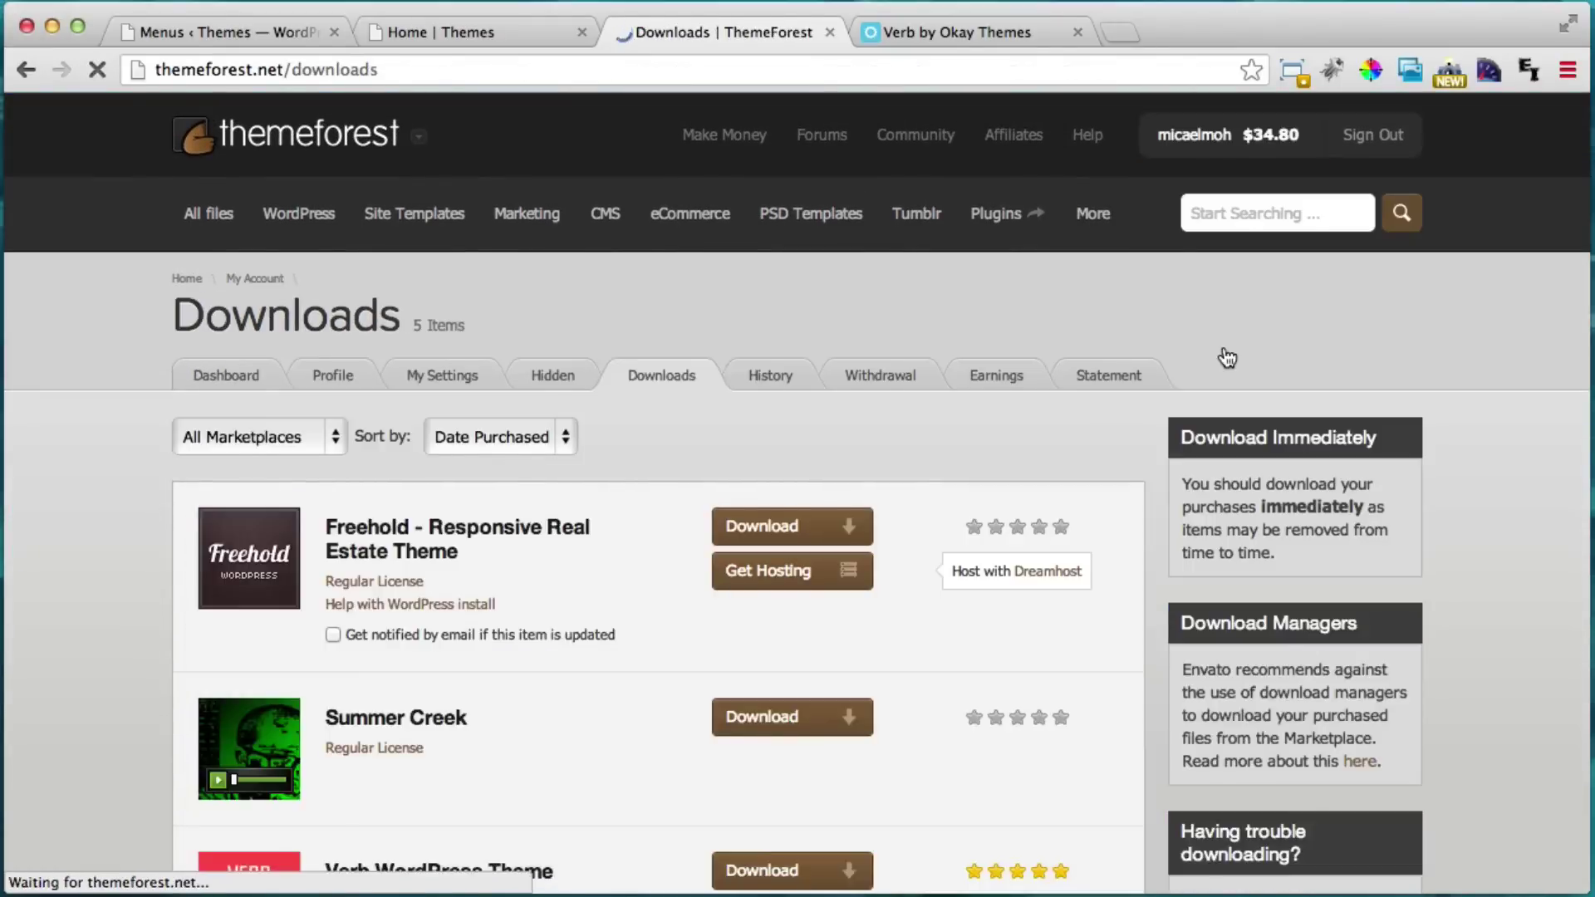
scroll(1139, 380, down, 5)
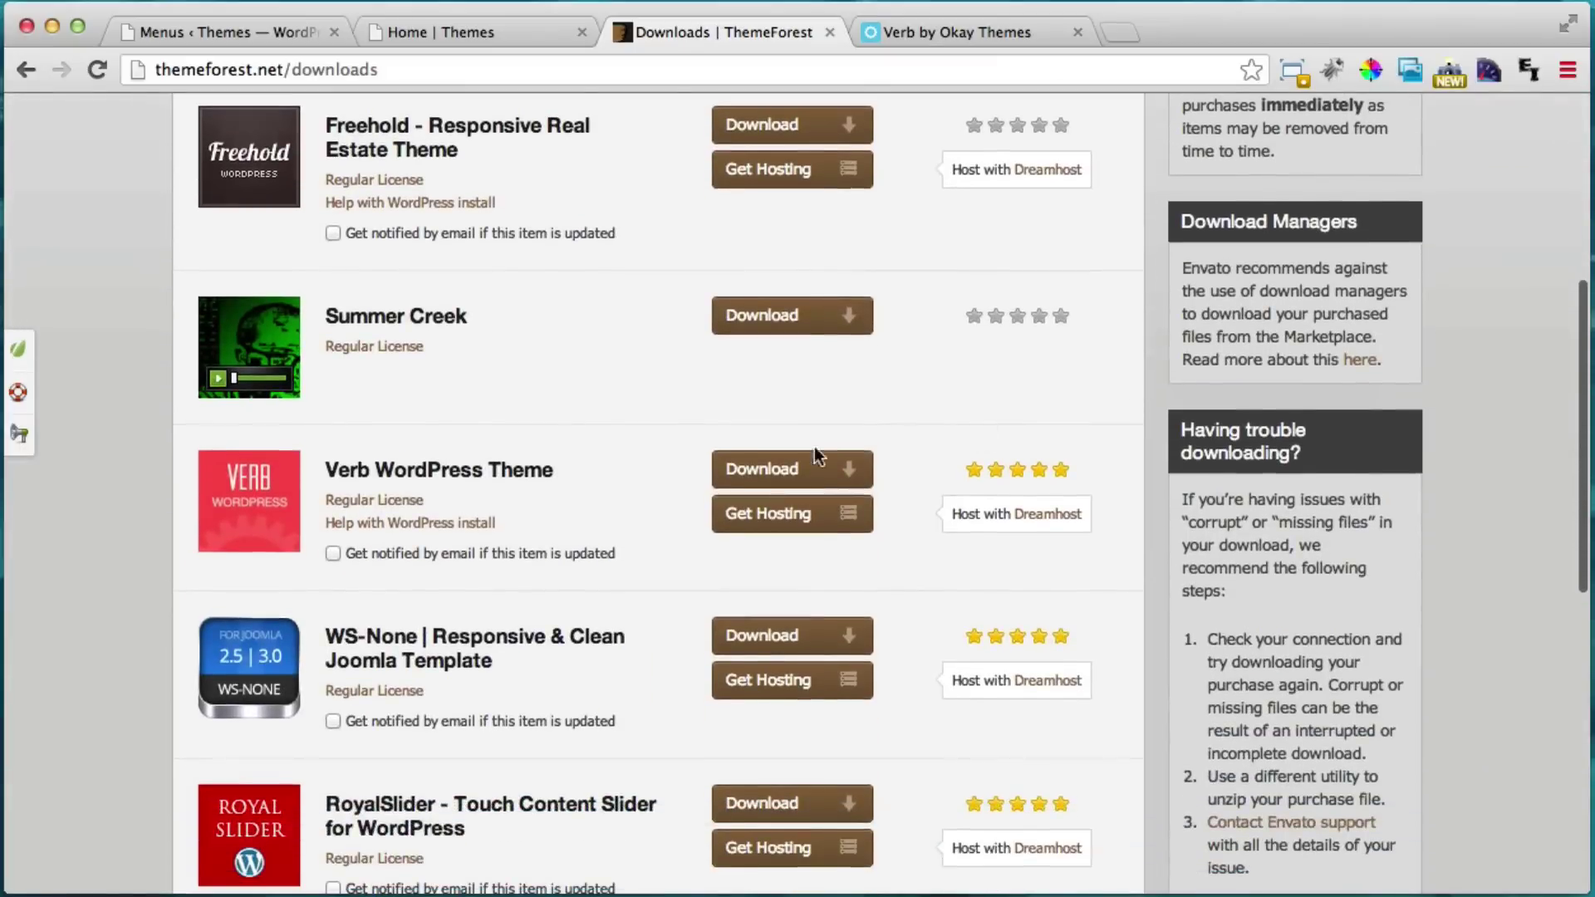
click(843, 467)
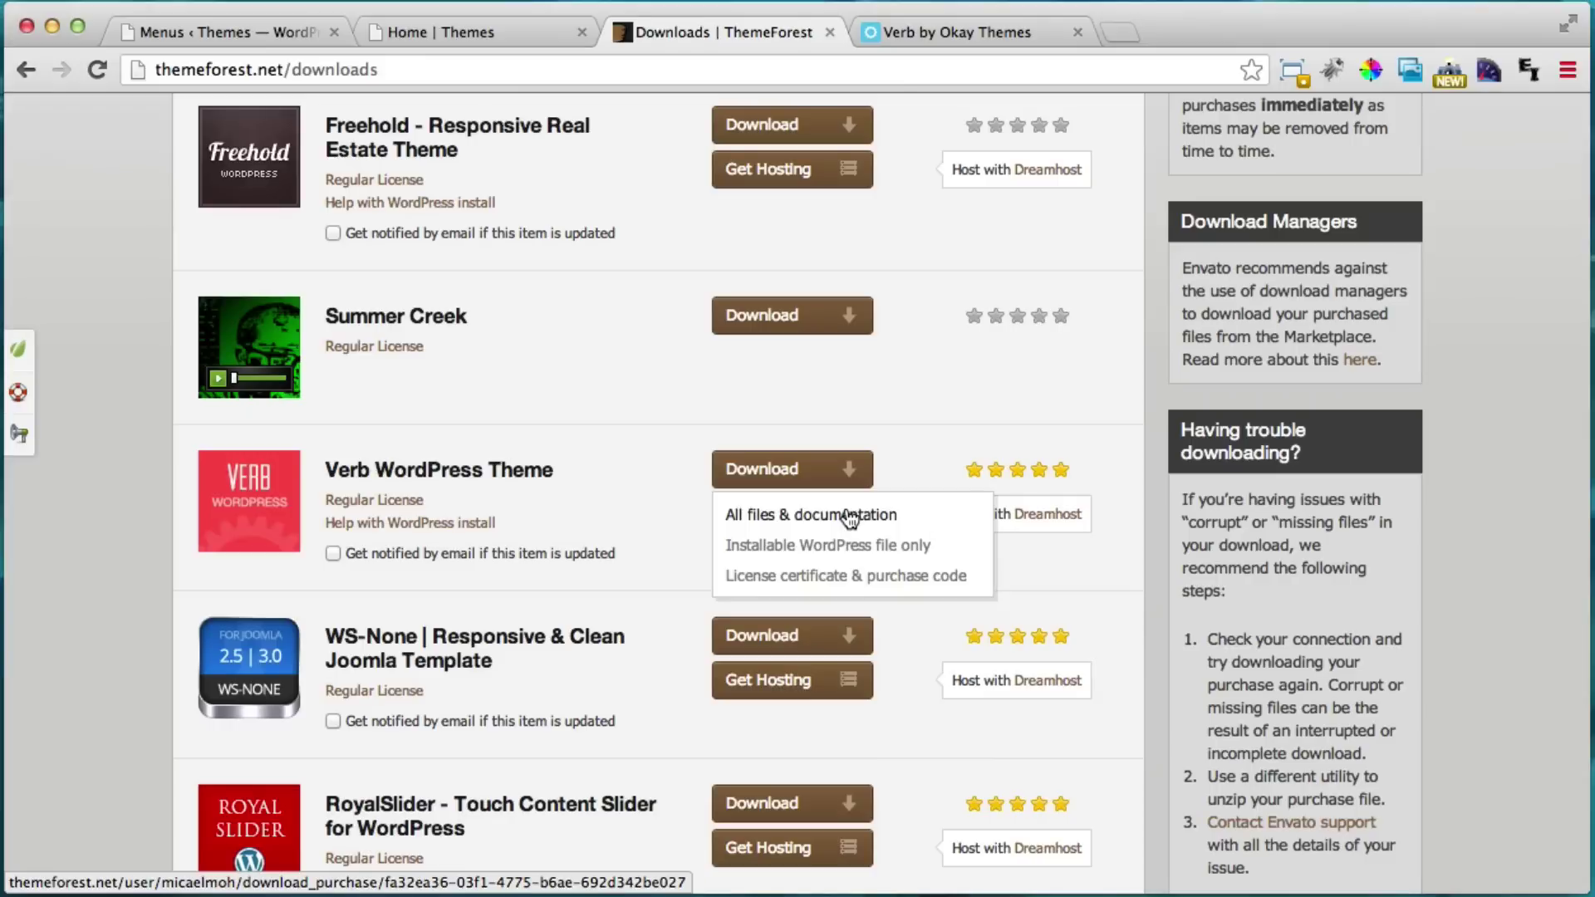
click(849, 516)
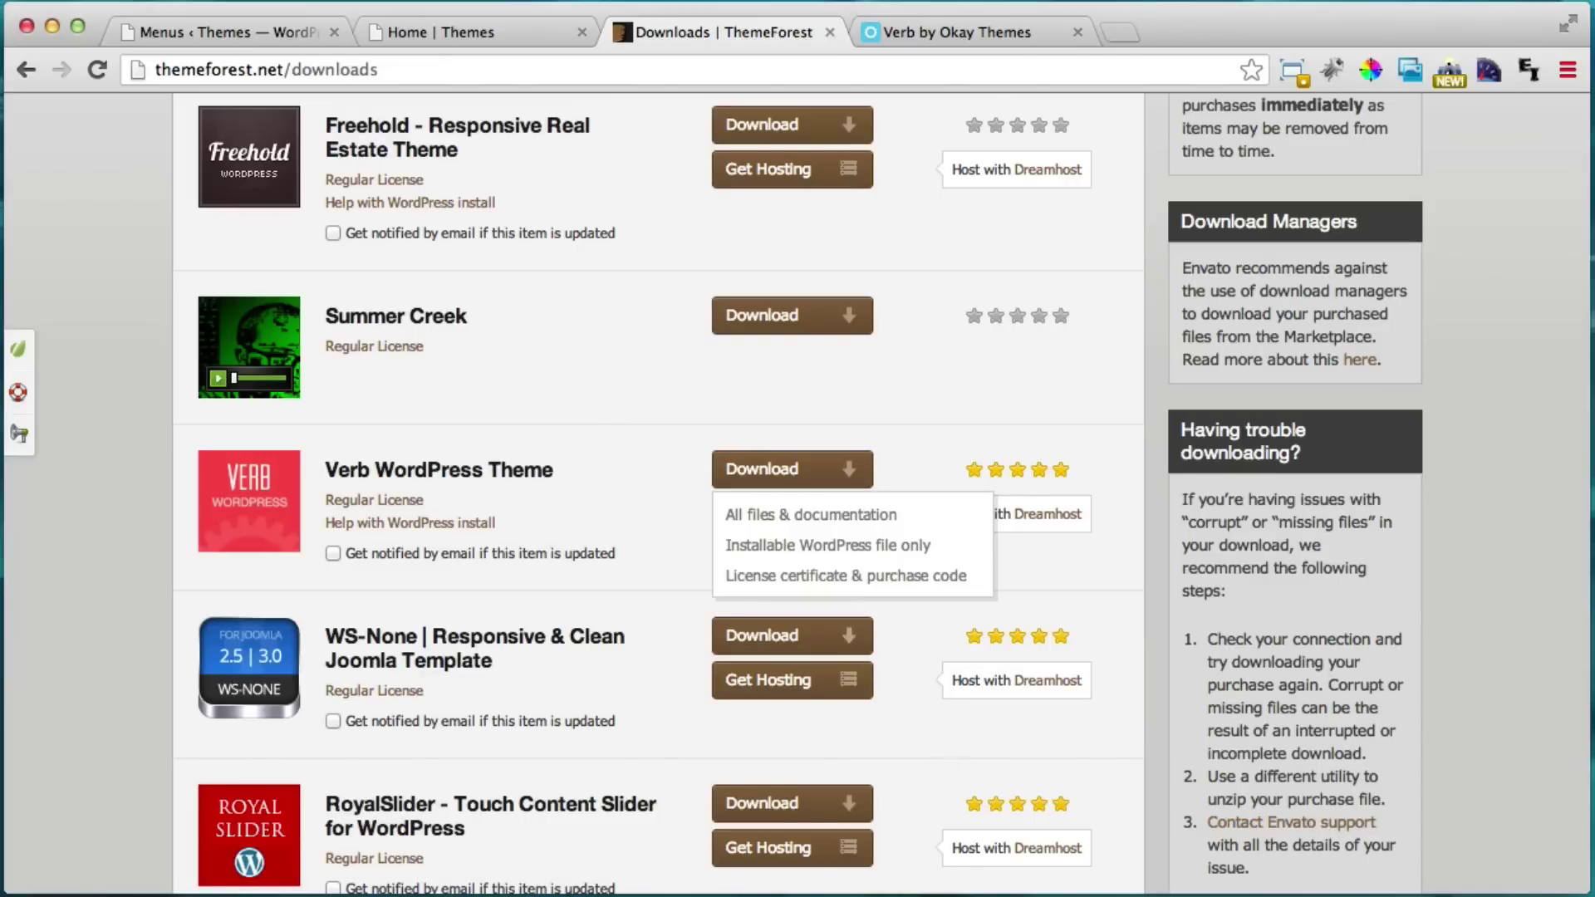
Minimize Chrome and place the downloaded Verb zip on the desktop beside wpex-adapt.zip.
click(50, 29)
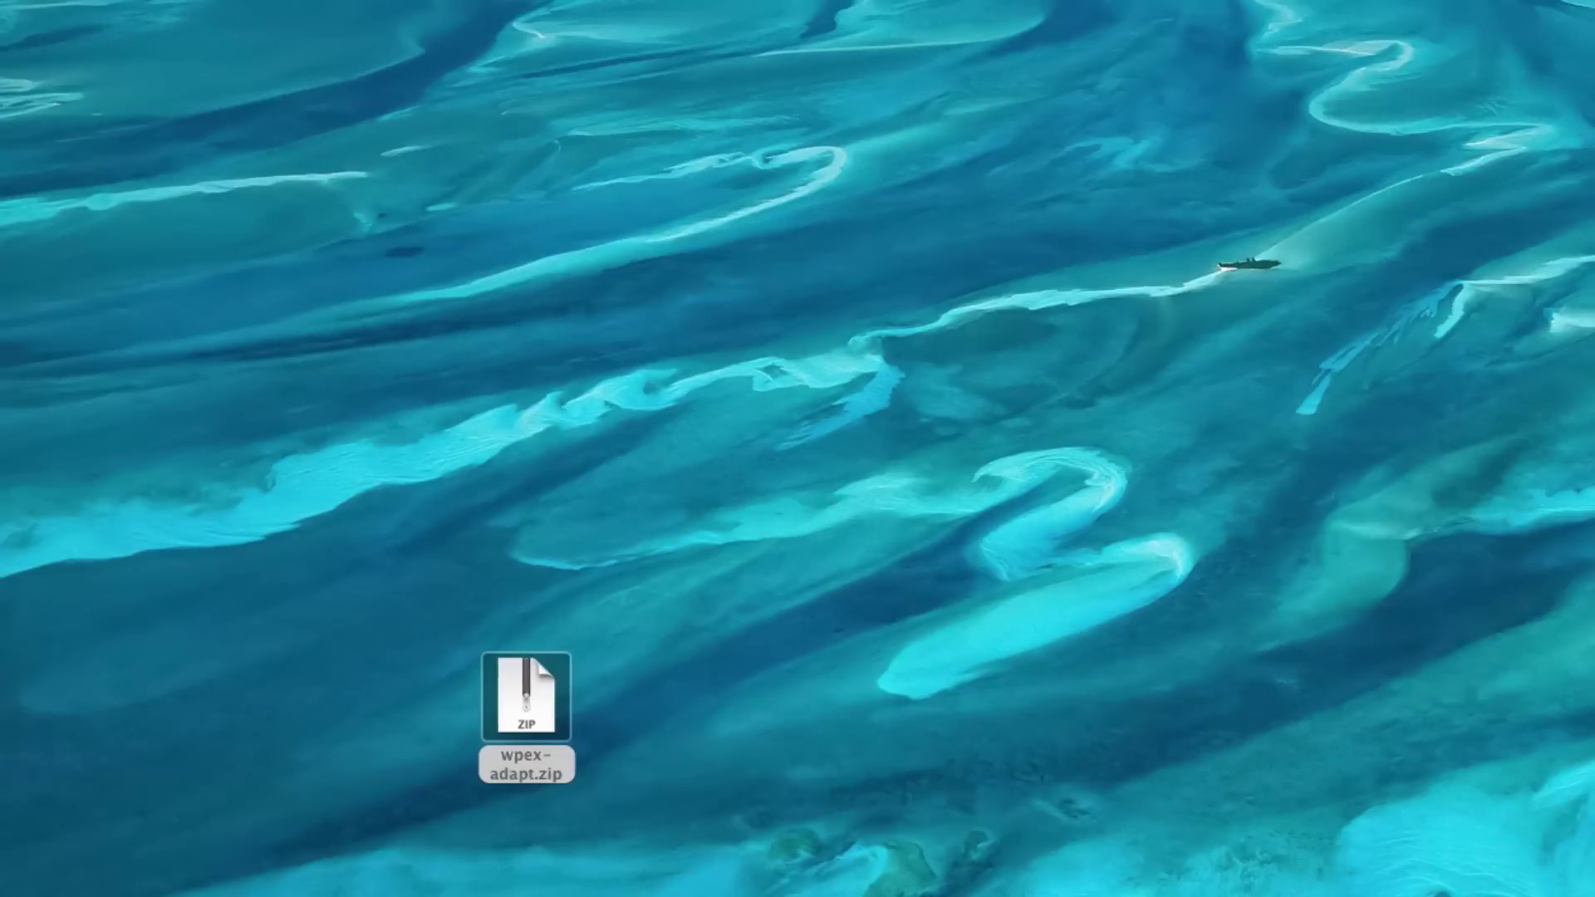
drag(740, 893, 705, 564)
click(708, 566)
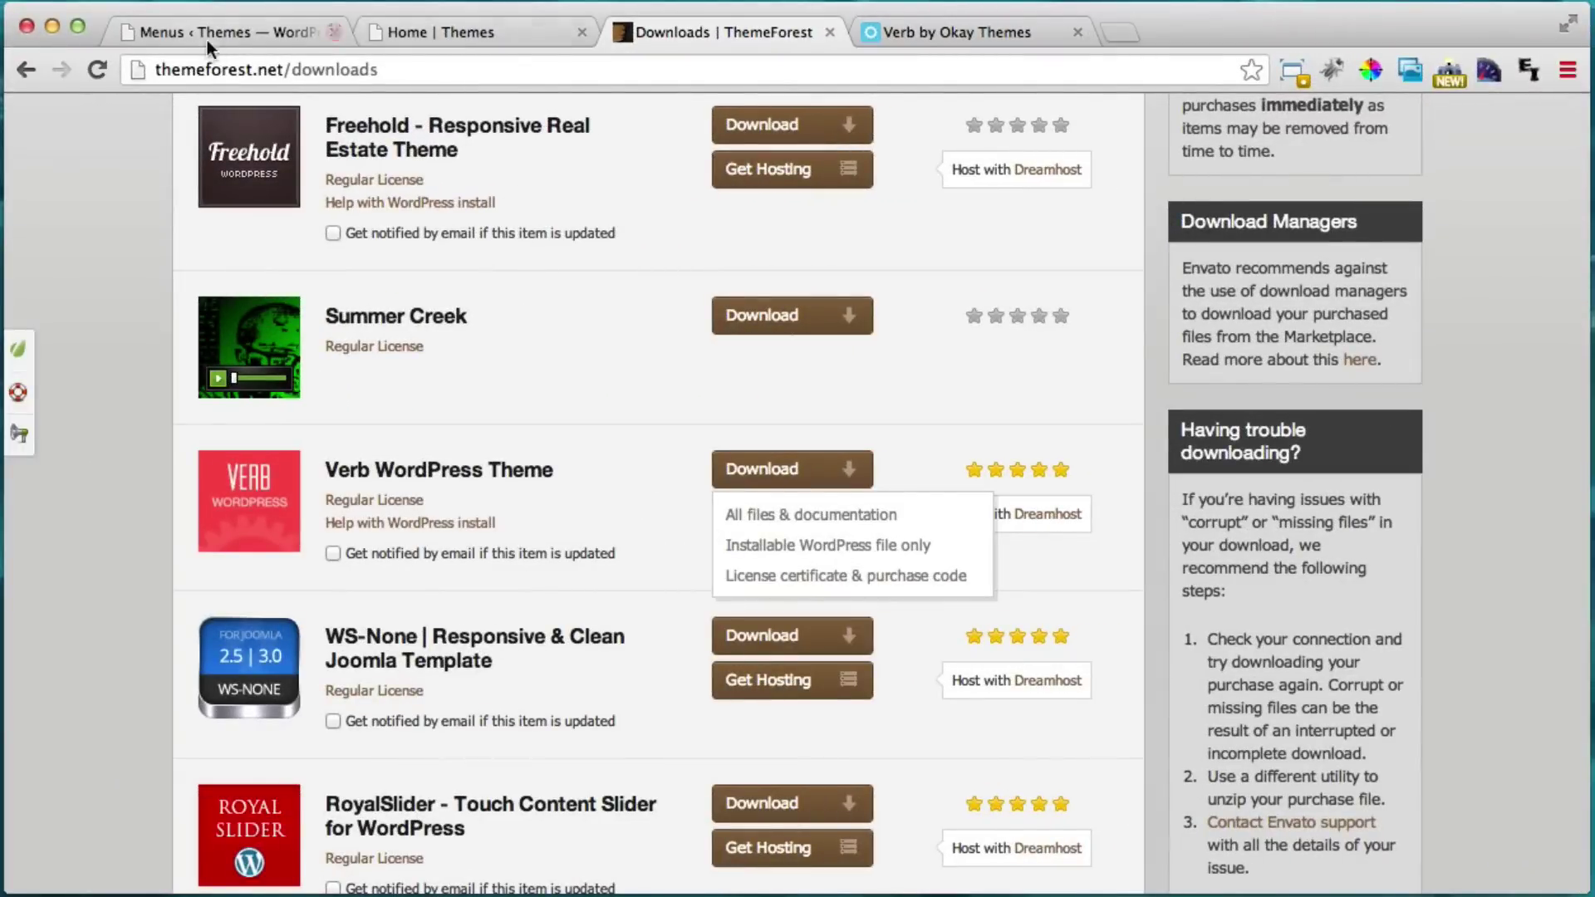
Under Themes > Add New > Upload Theme, choose the themeforest Verb zip from the Desktop.
click(202, 31)
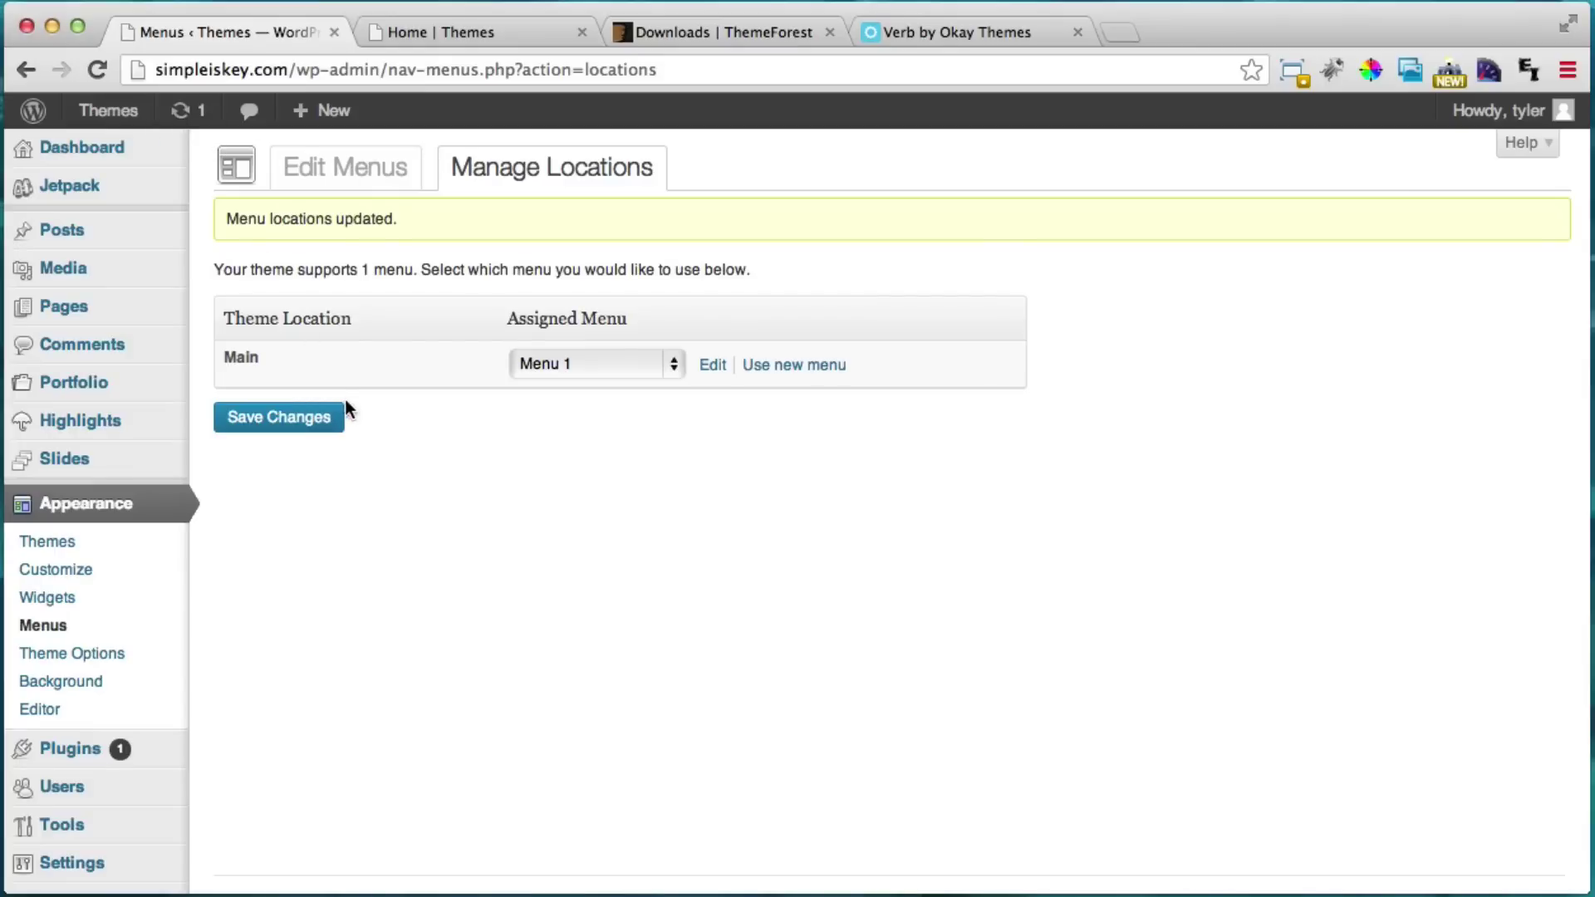
click(65, 545)
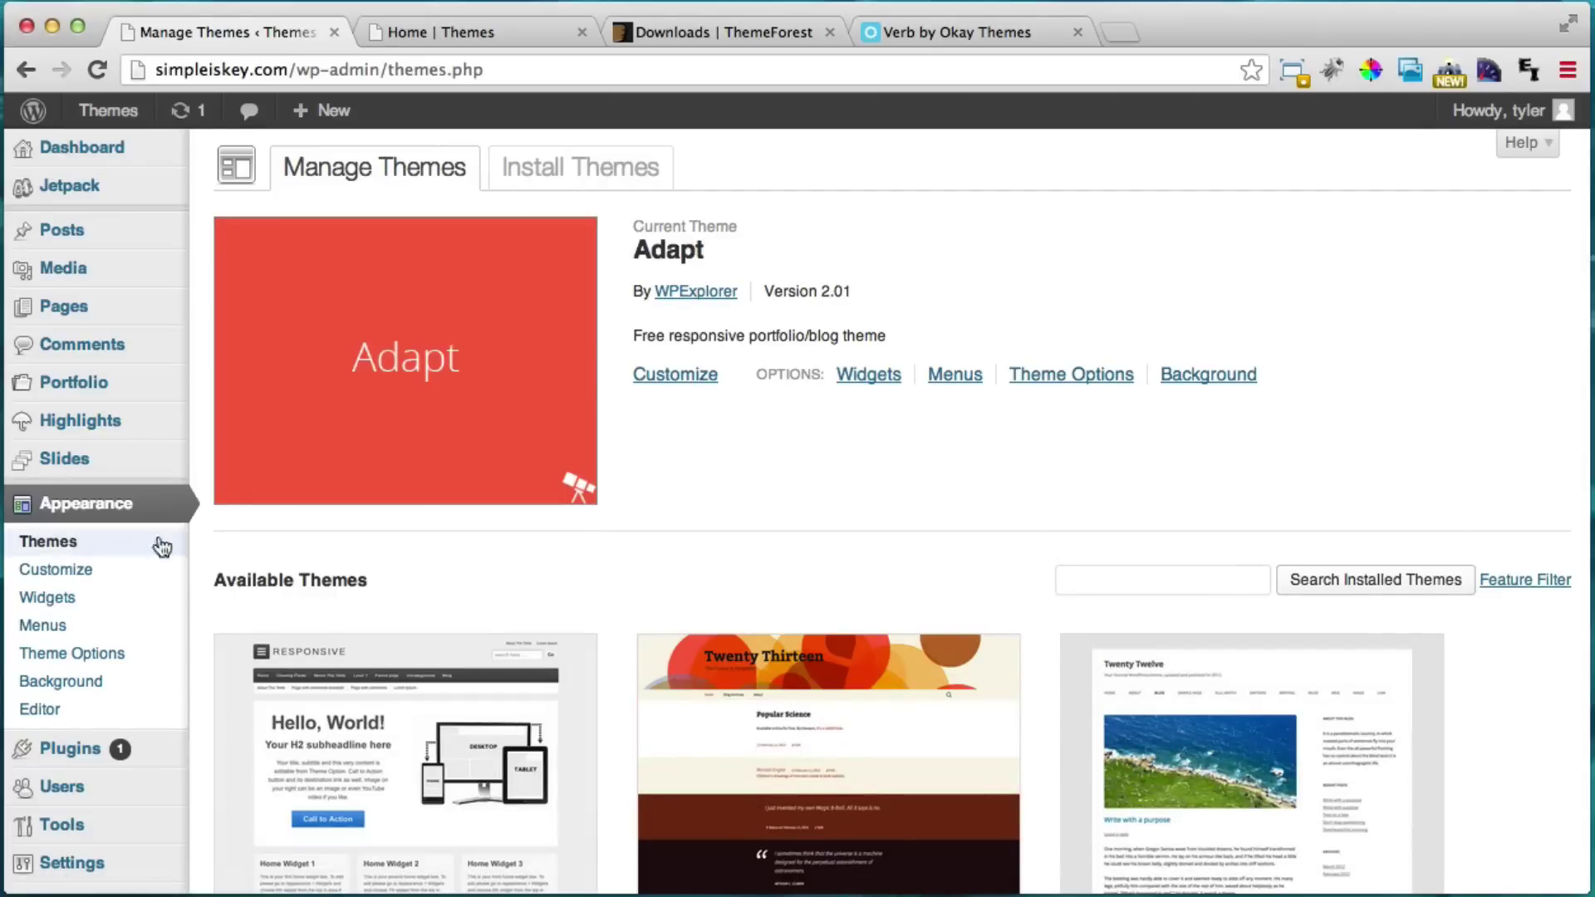
click(594, 177)
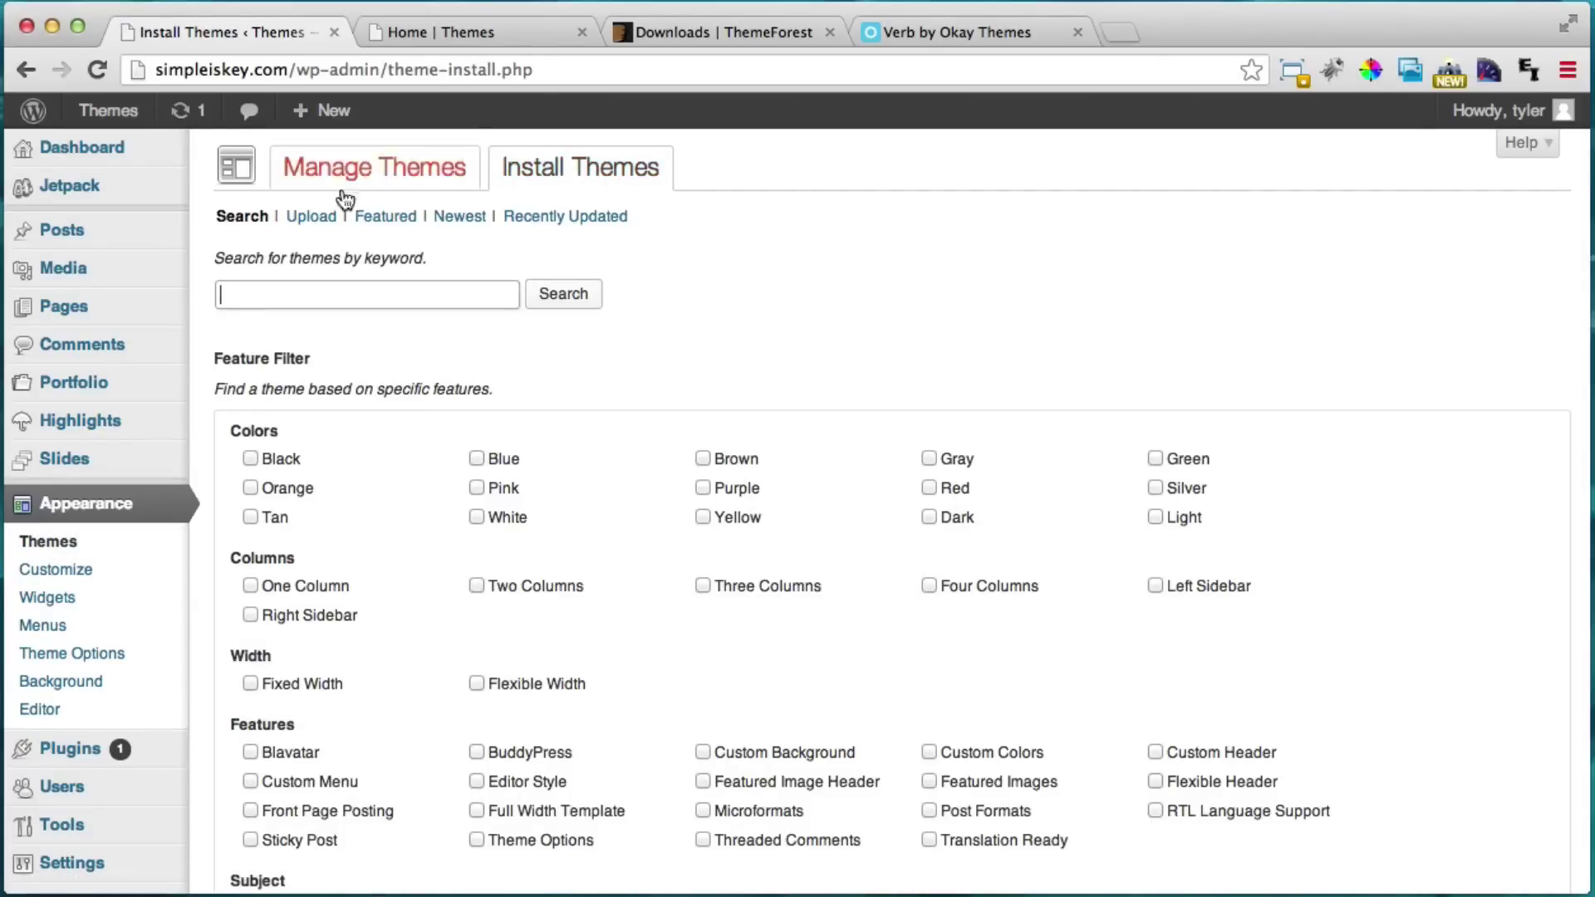
click(311, 223)
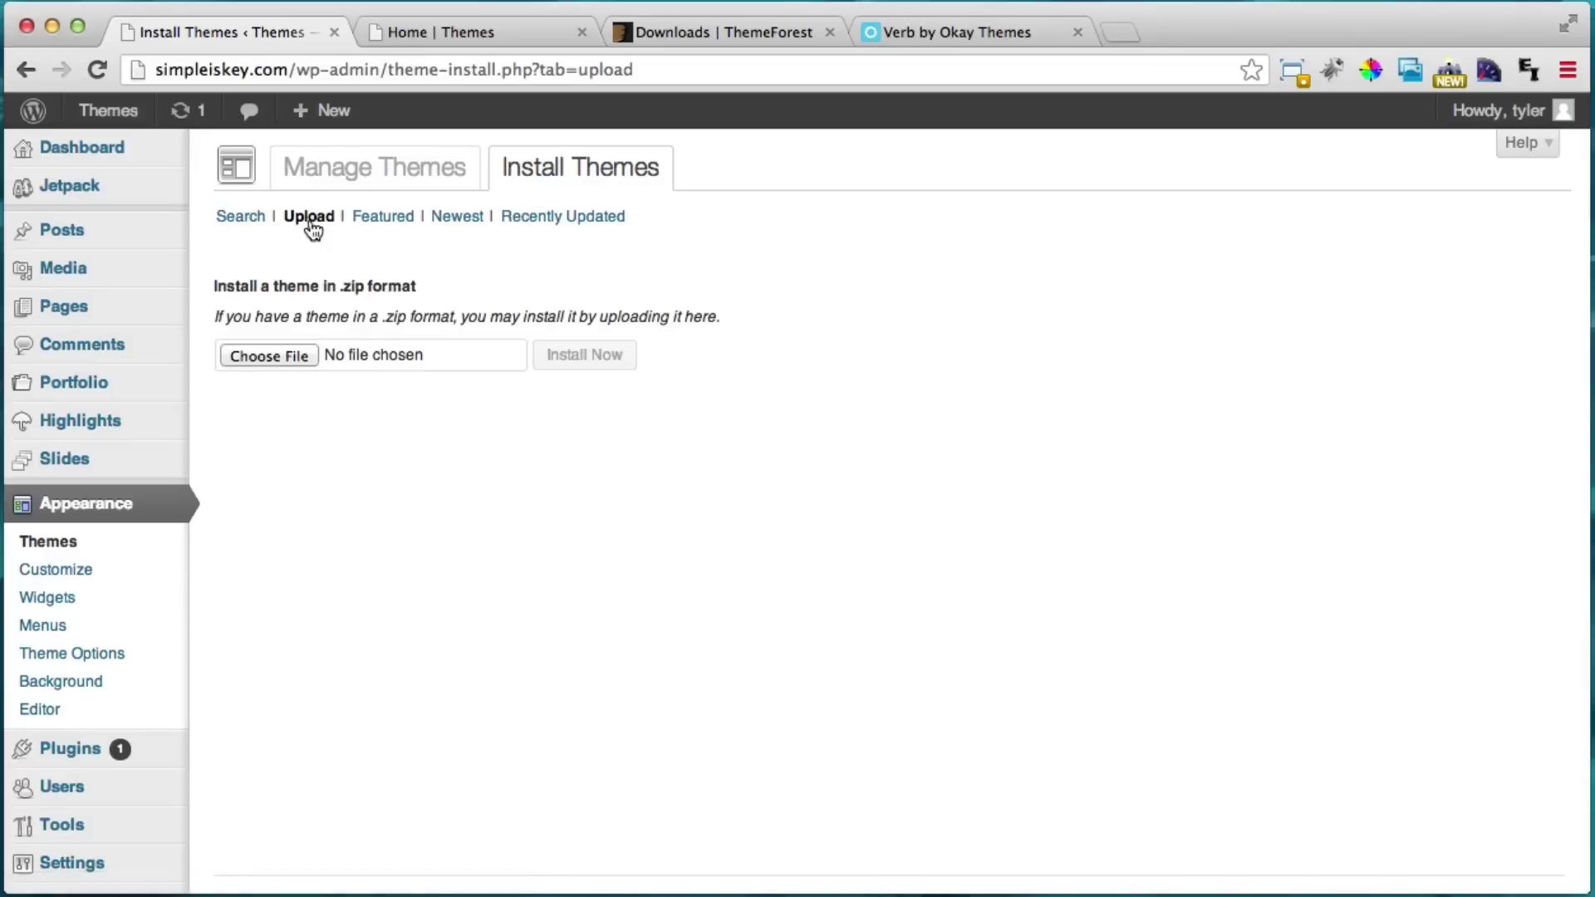
click(297, 353)
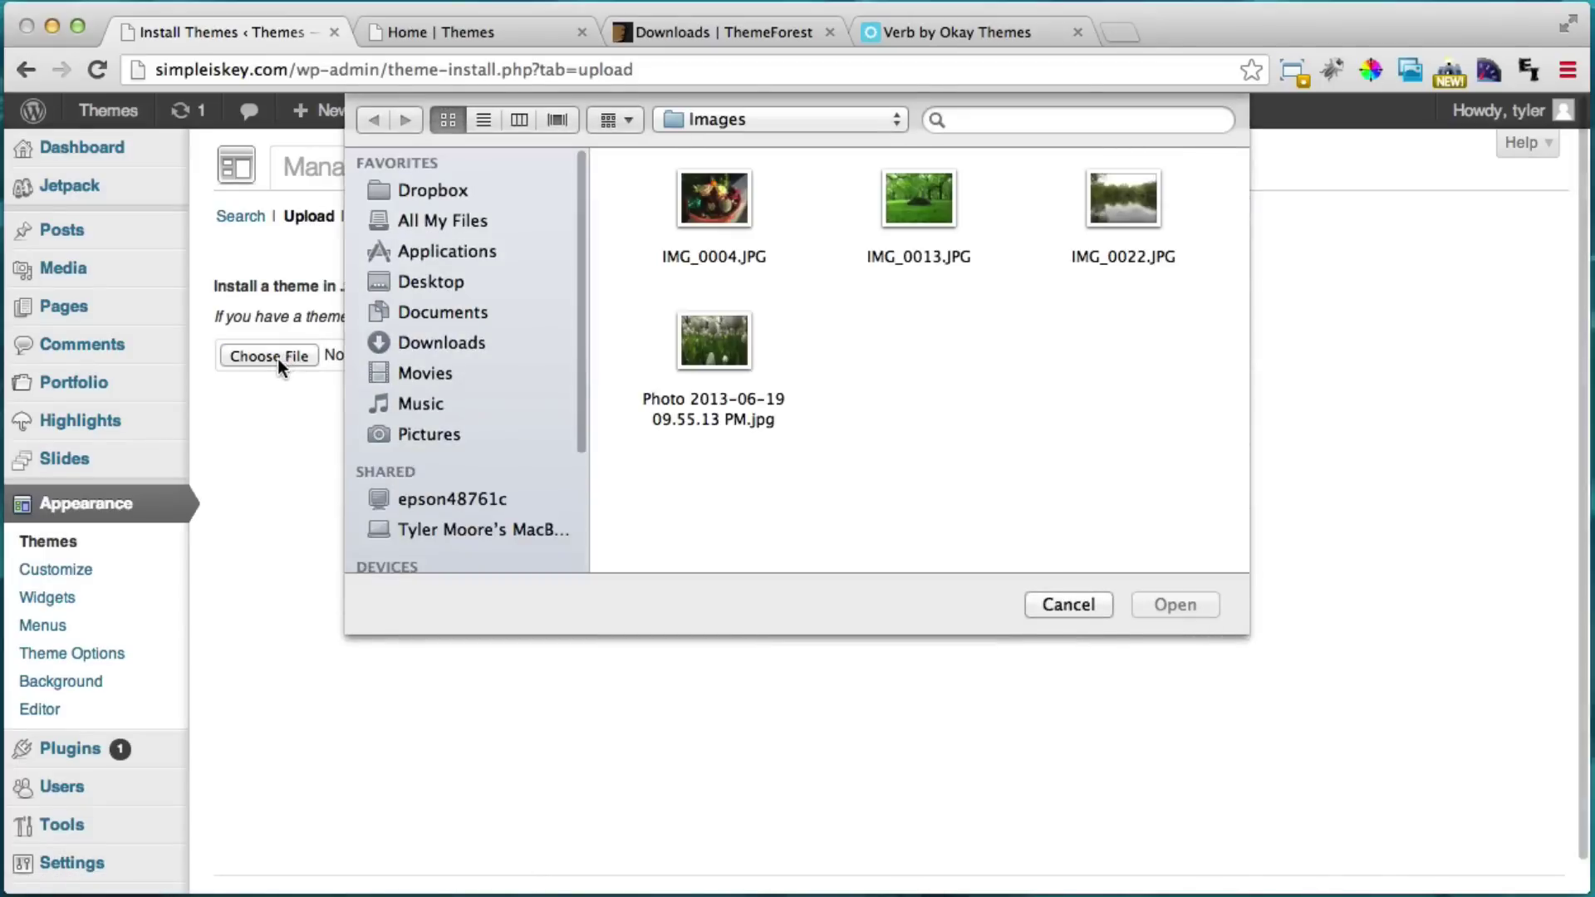
click(444, 279)
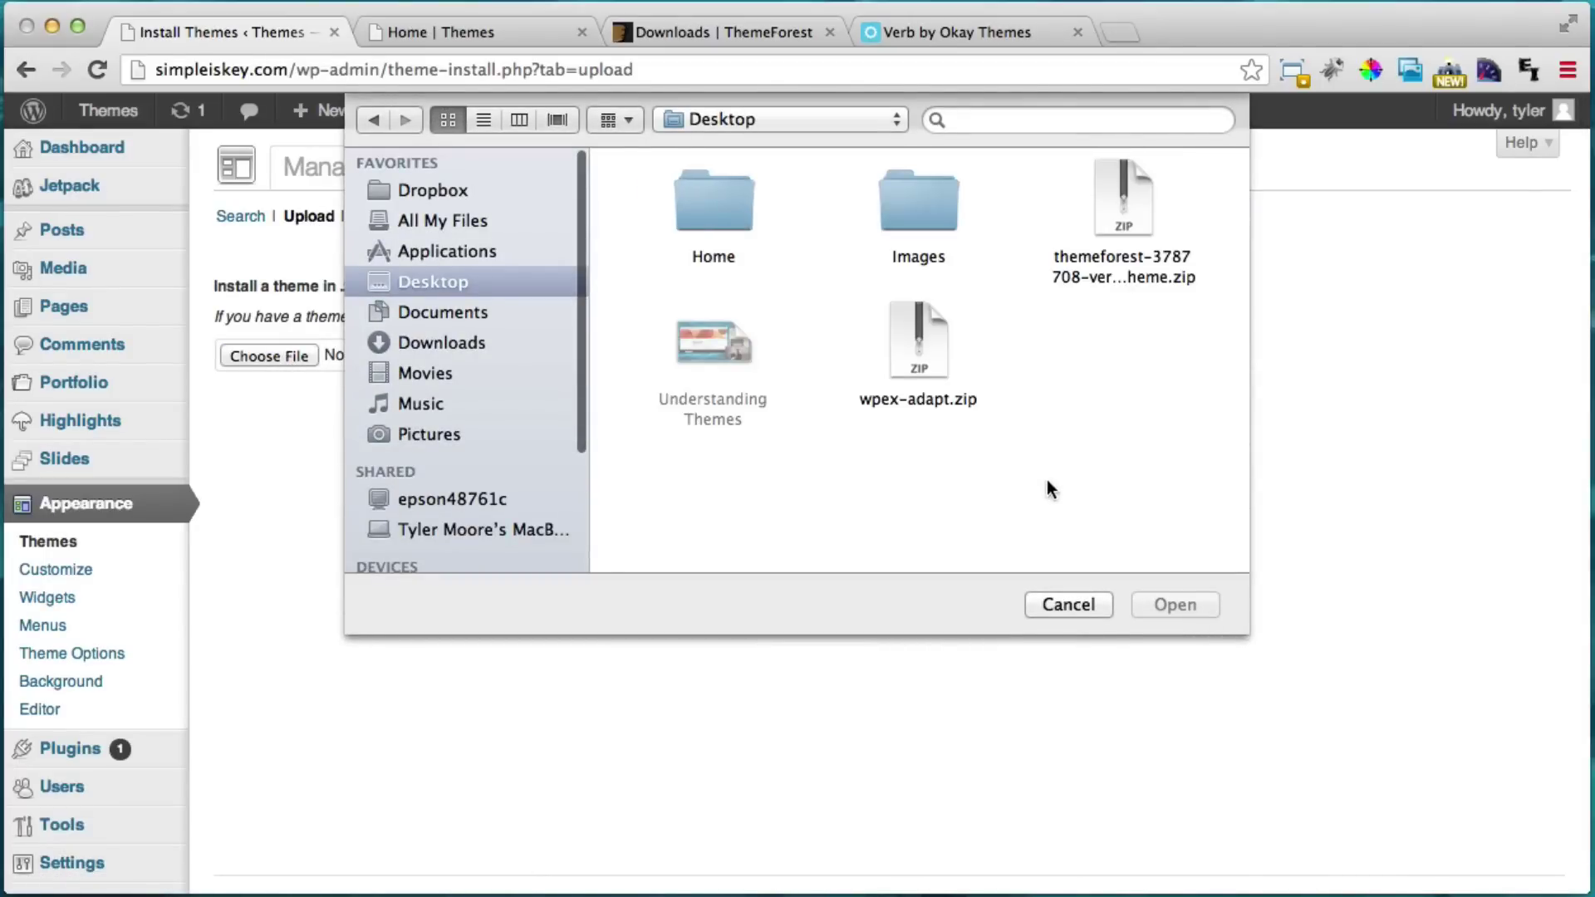
click(1146, 274)
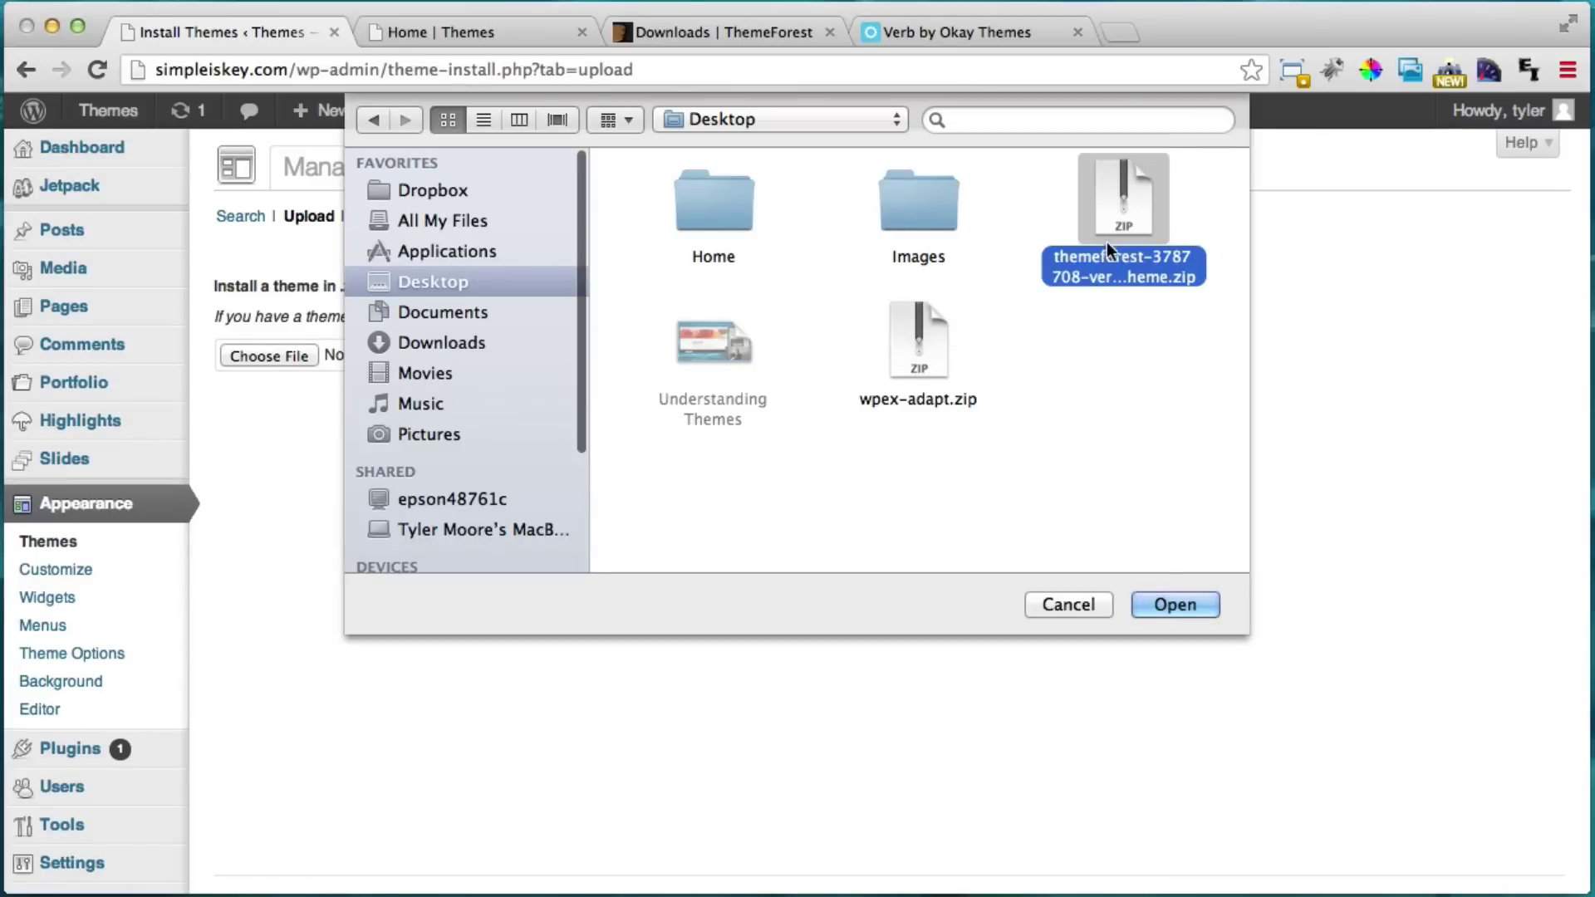
click(1176, 605)
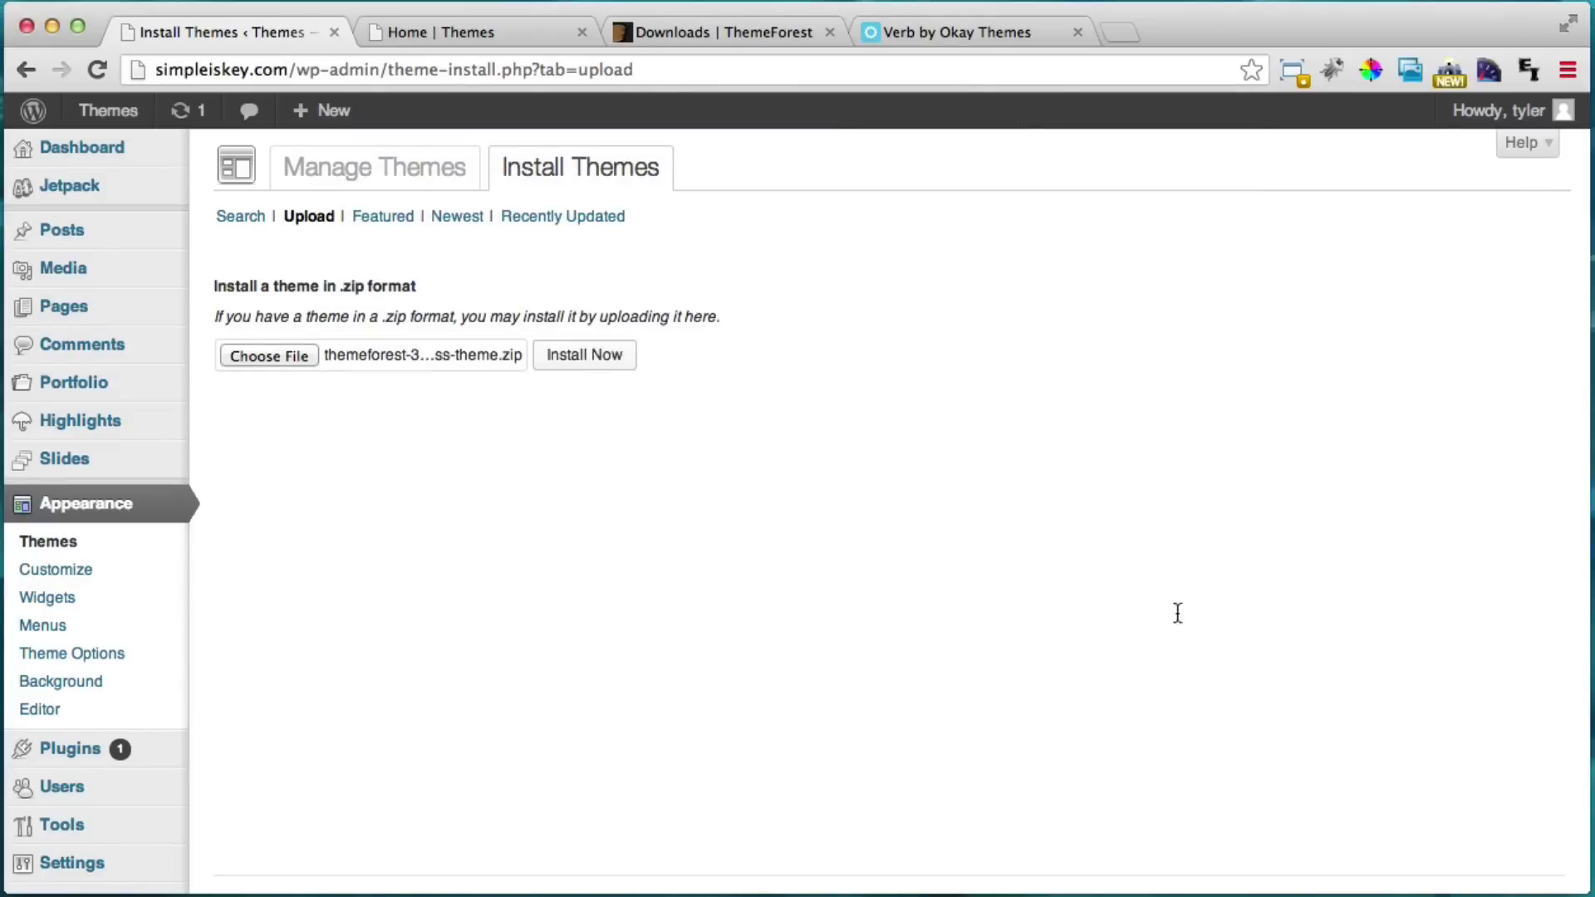
Install the Verb zip, see it fail for missing style.css, then minimize Chrome.
click(601, 364)
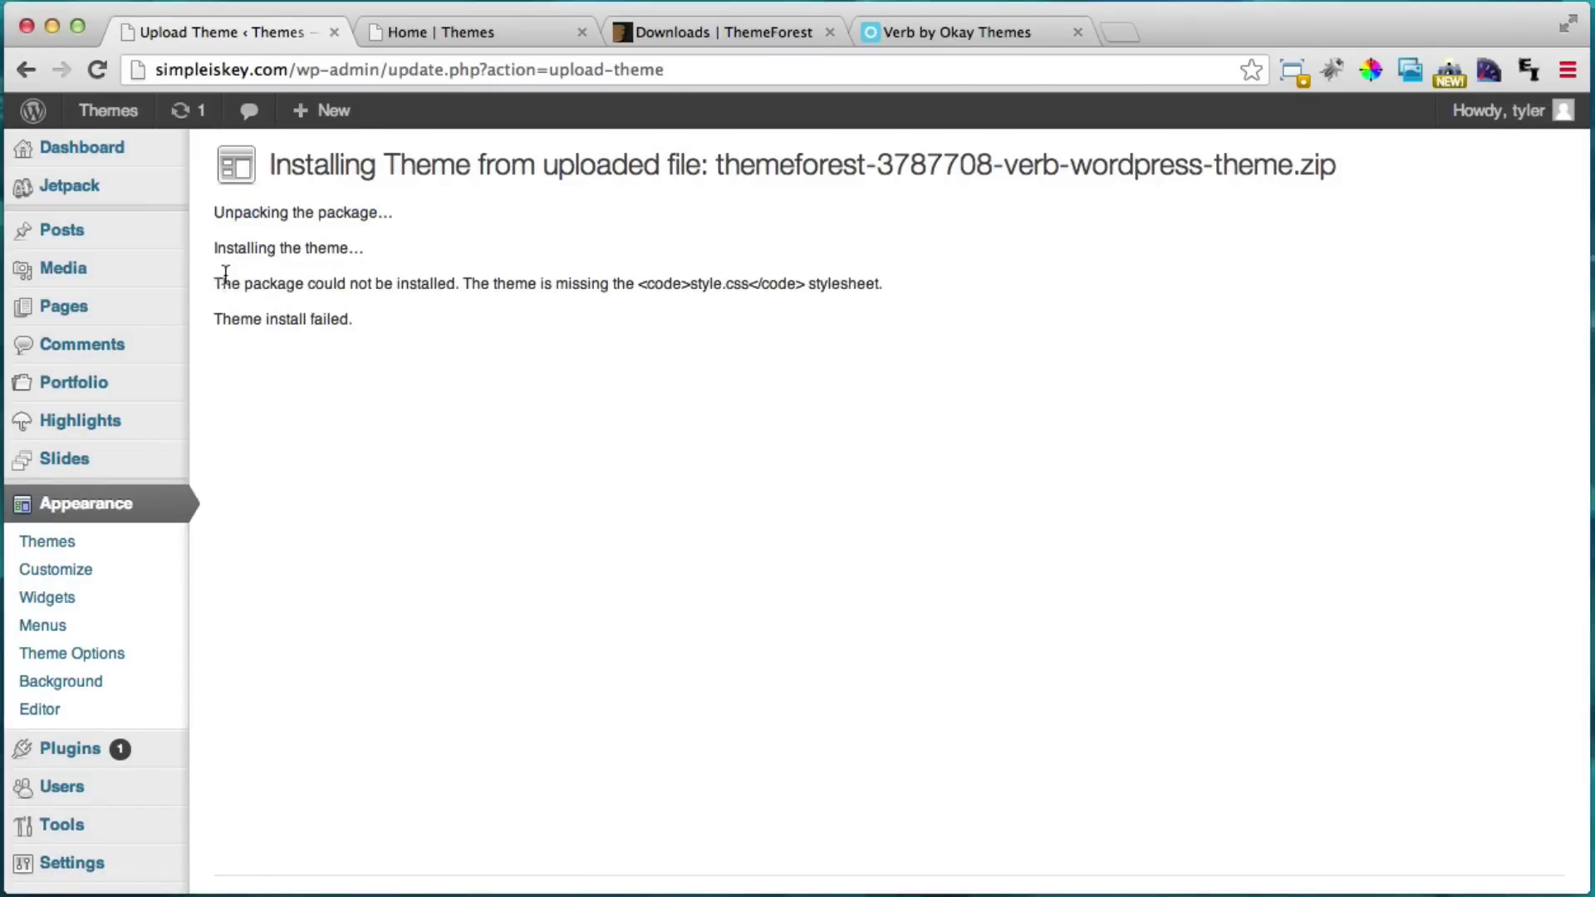
drag(224, 284, 735, 316)
click(696, 330)
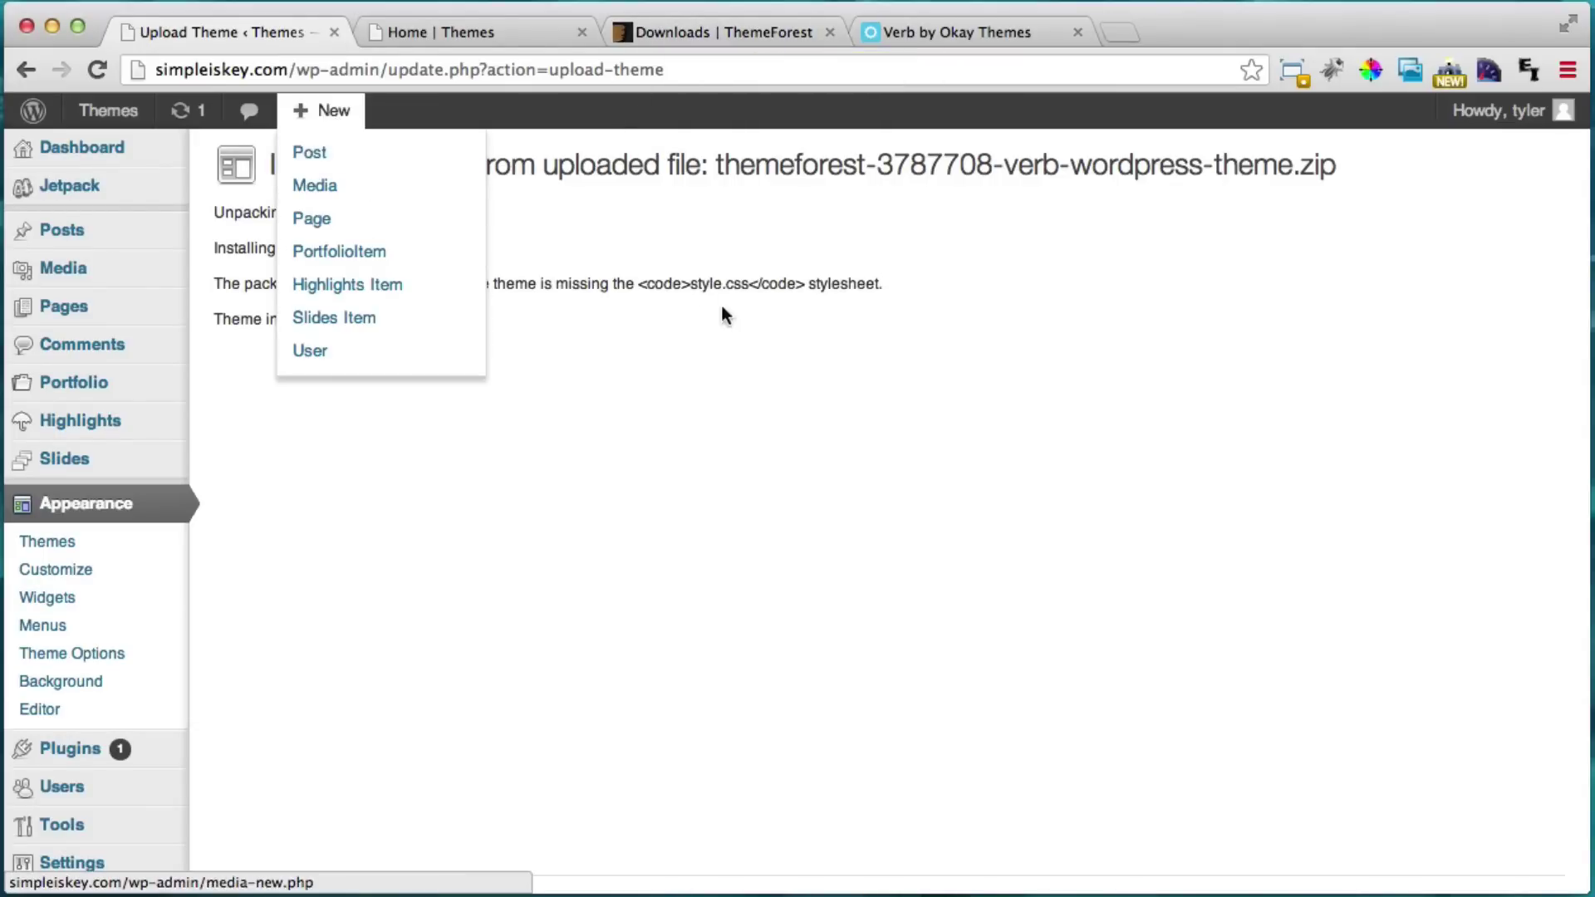
click(51, 26)
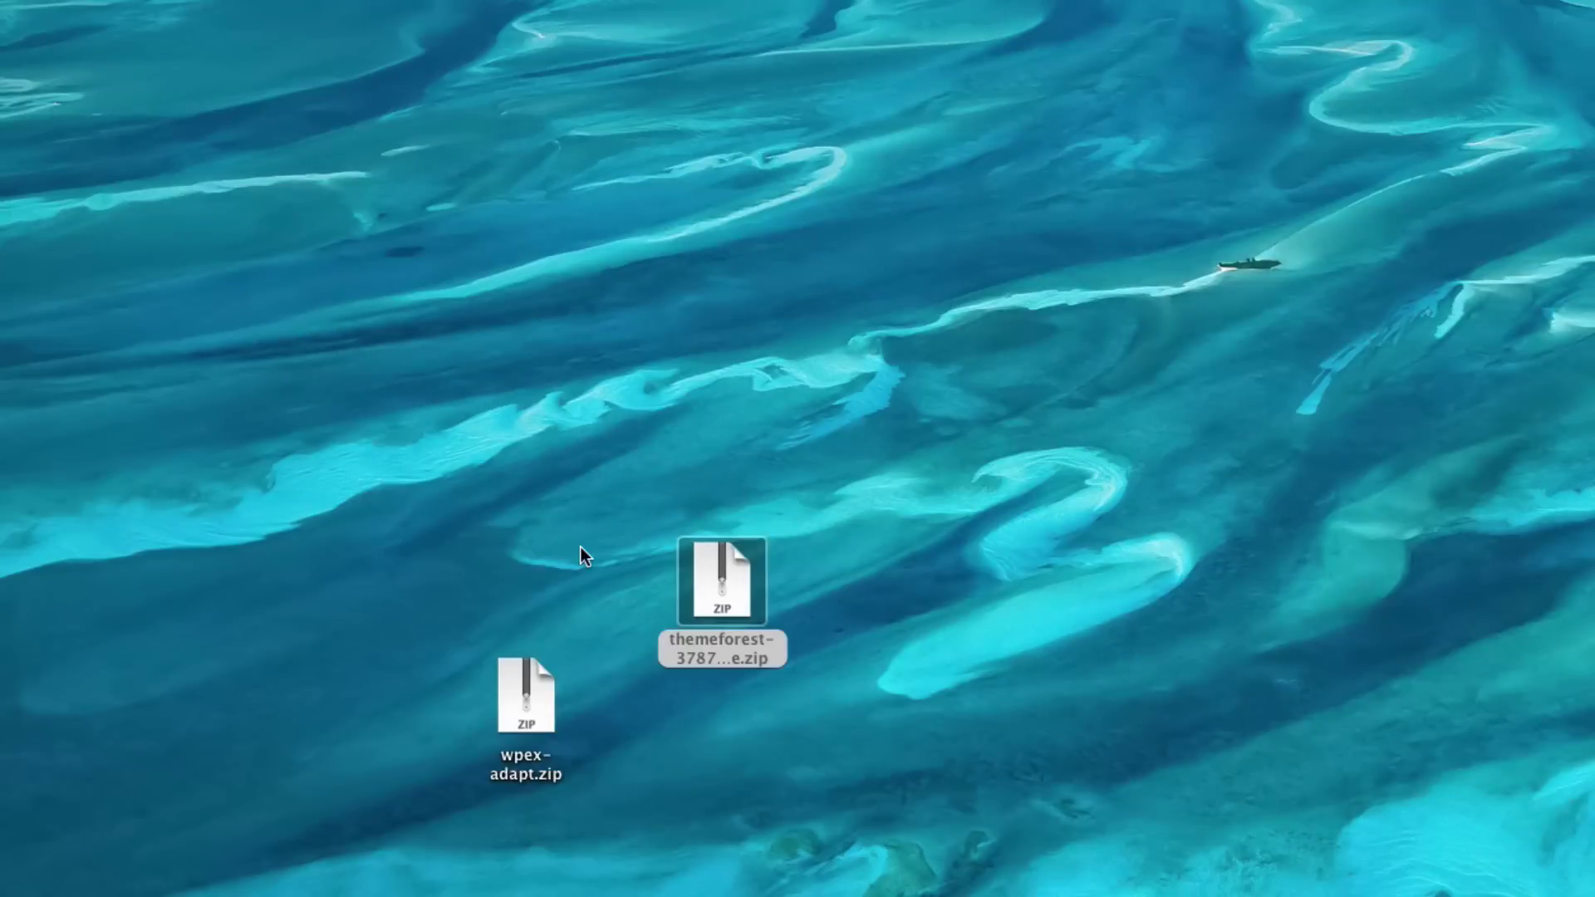
Extract the themeforest zip on the desktop and place the extracted folder beside it.
drag(740, 600, 693, 546)
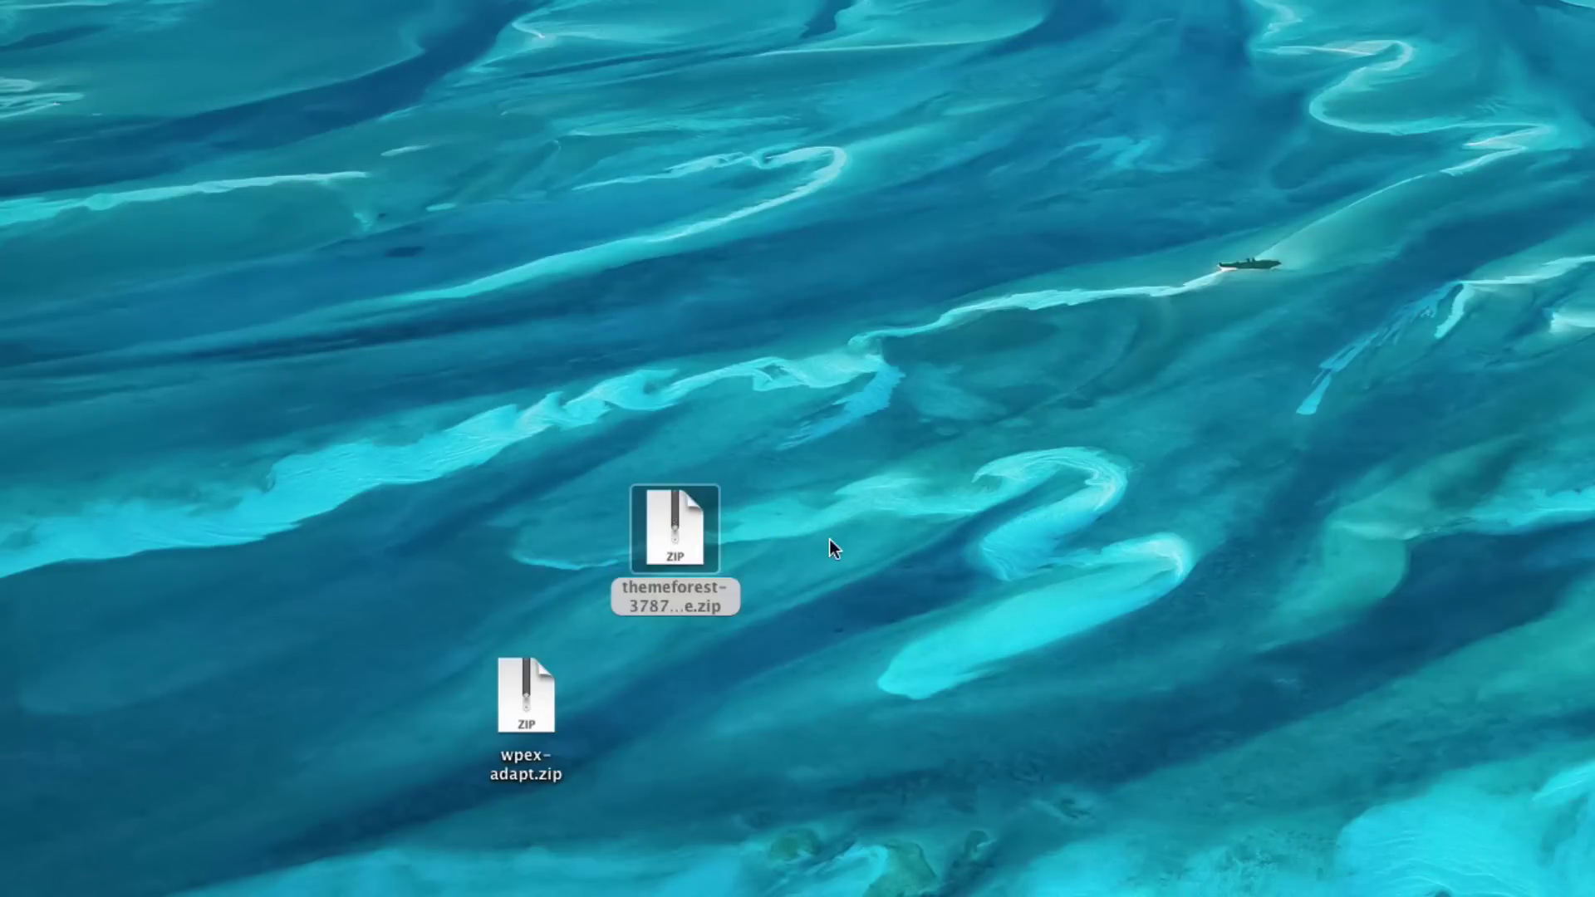
double_click(672, 530)
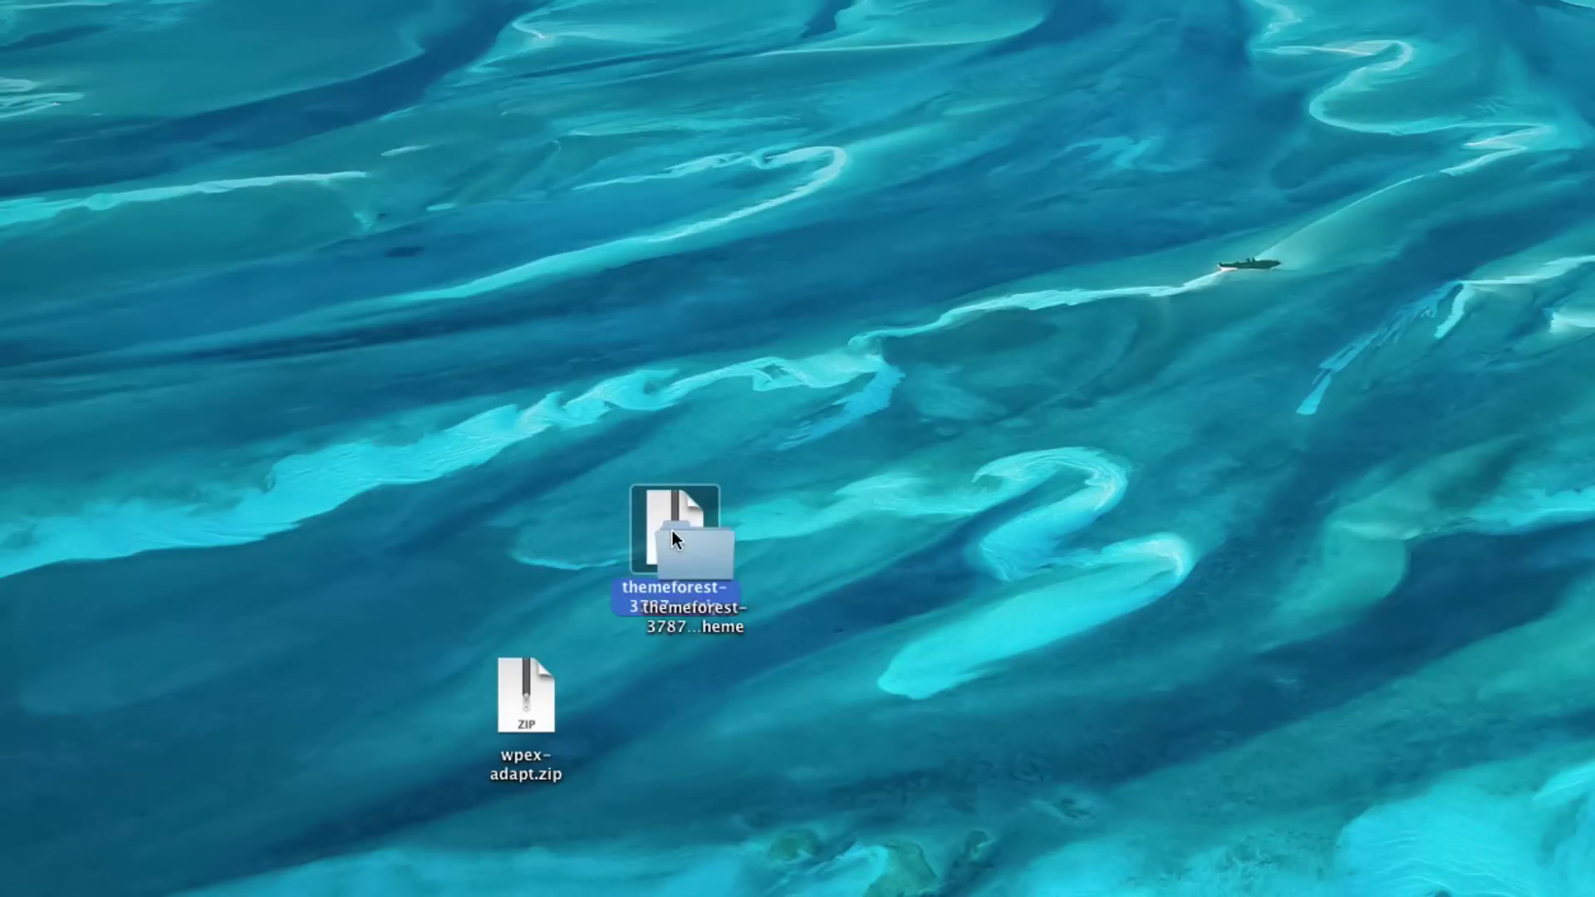
click(696, 556)
drag(696, 556, 795, 515)
click(932, 514)
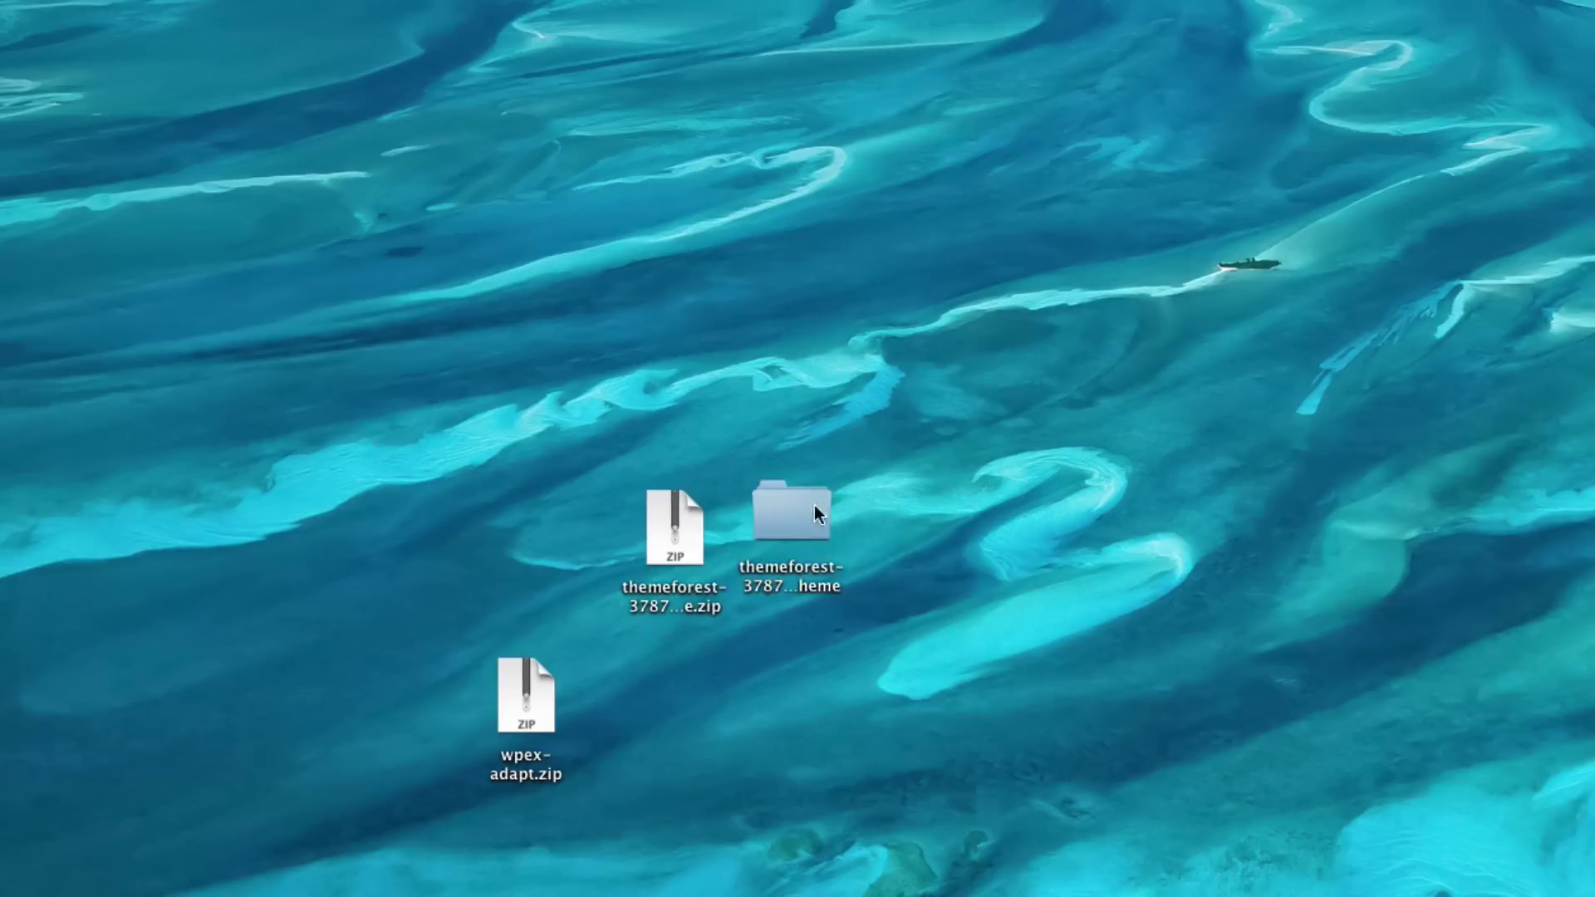
Open the extracted theme's Help File folder and select index.html.
double_click(782, 514)
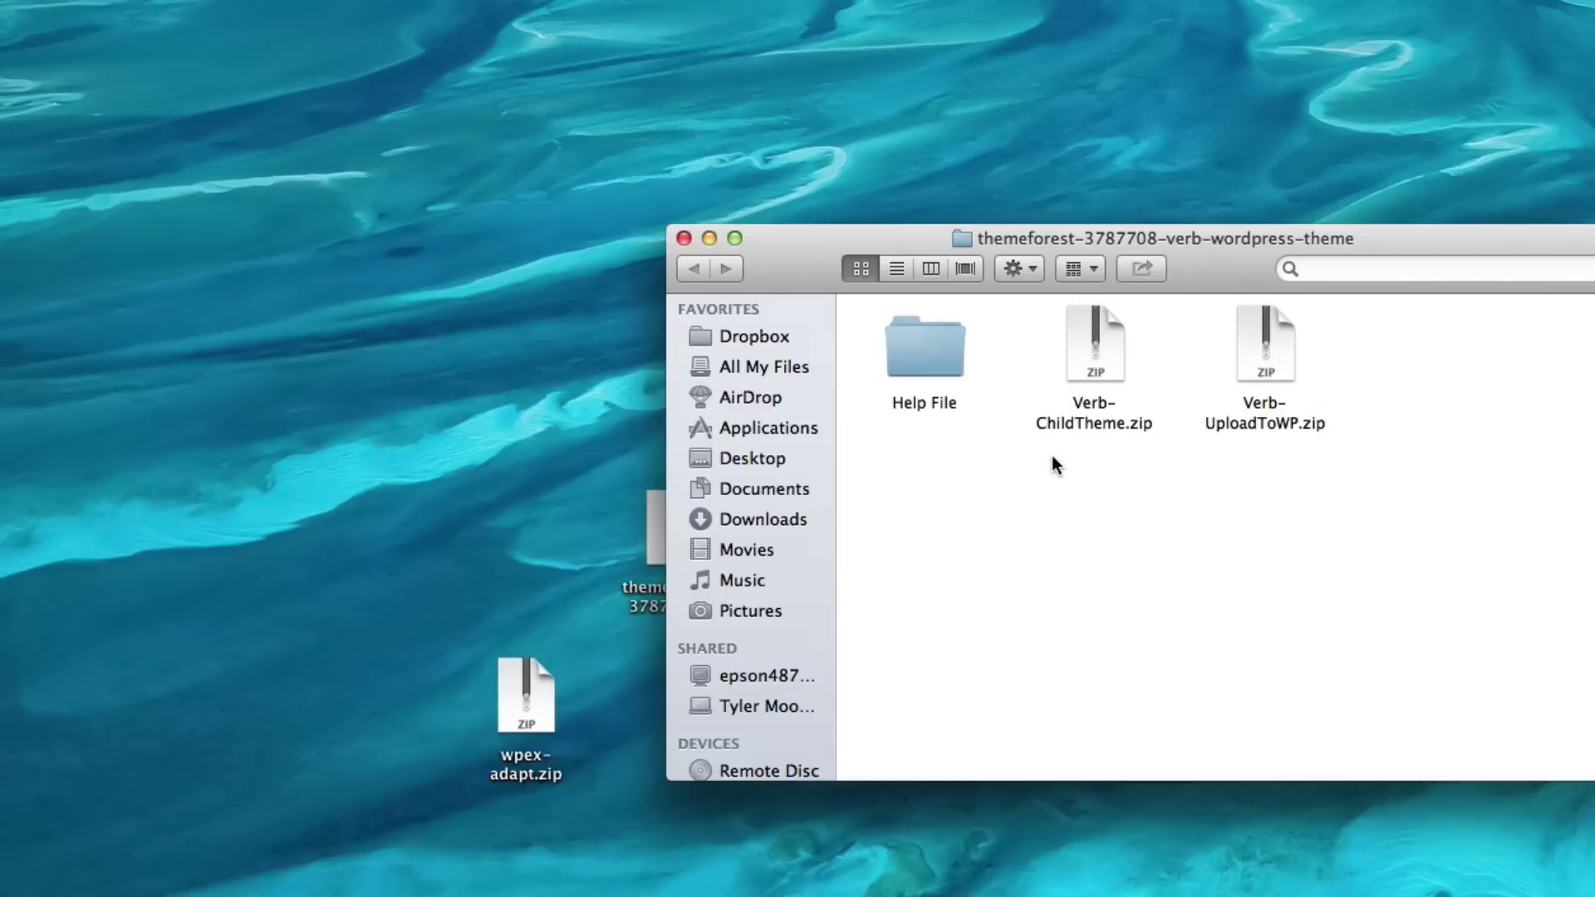
double_click(936, 355)
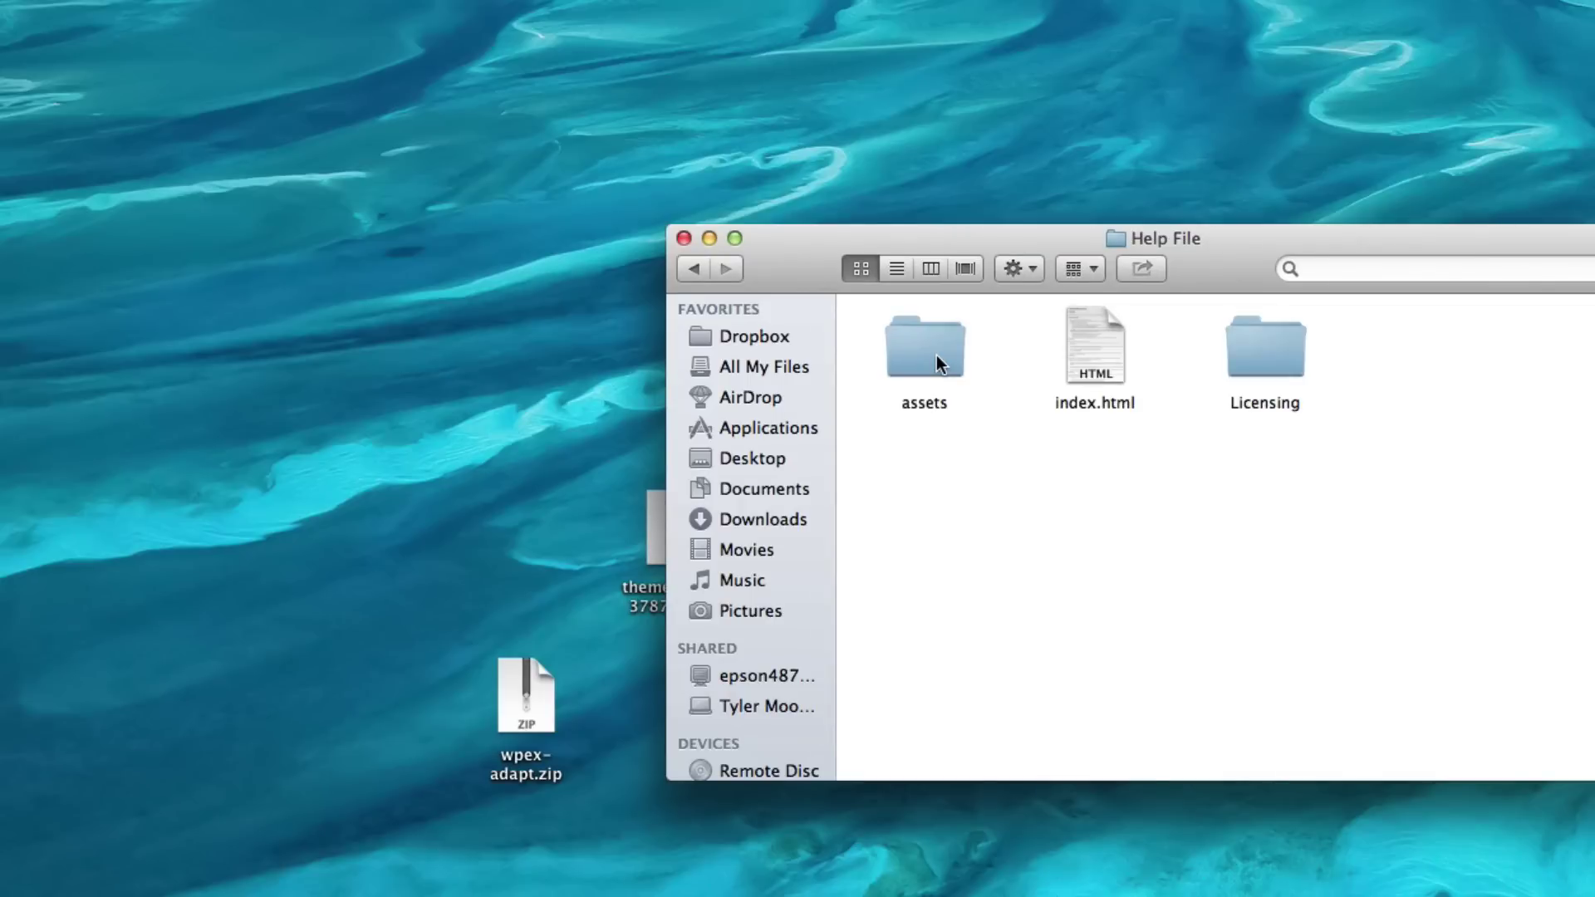
click(1091, 357)
Read through the Verb help documentation's setup sections in Chrome, then close that tab.
double_click(1091, 354)
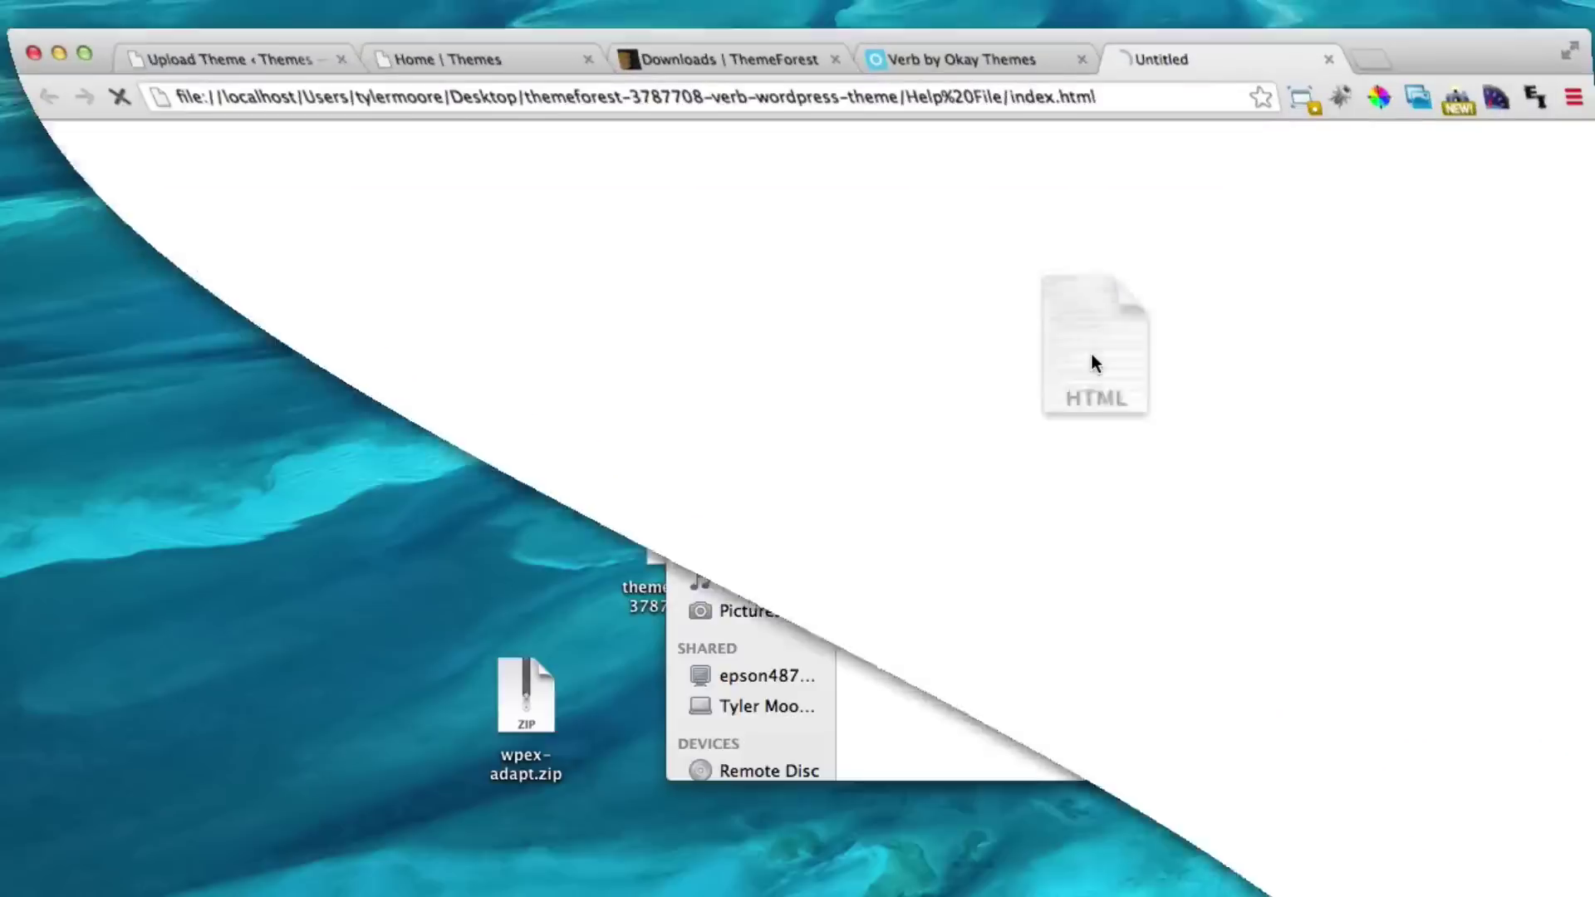
scroll(913, 250, down, 12)
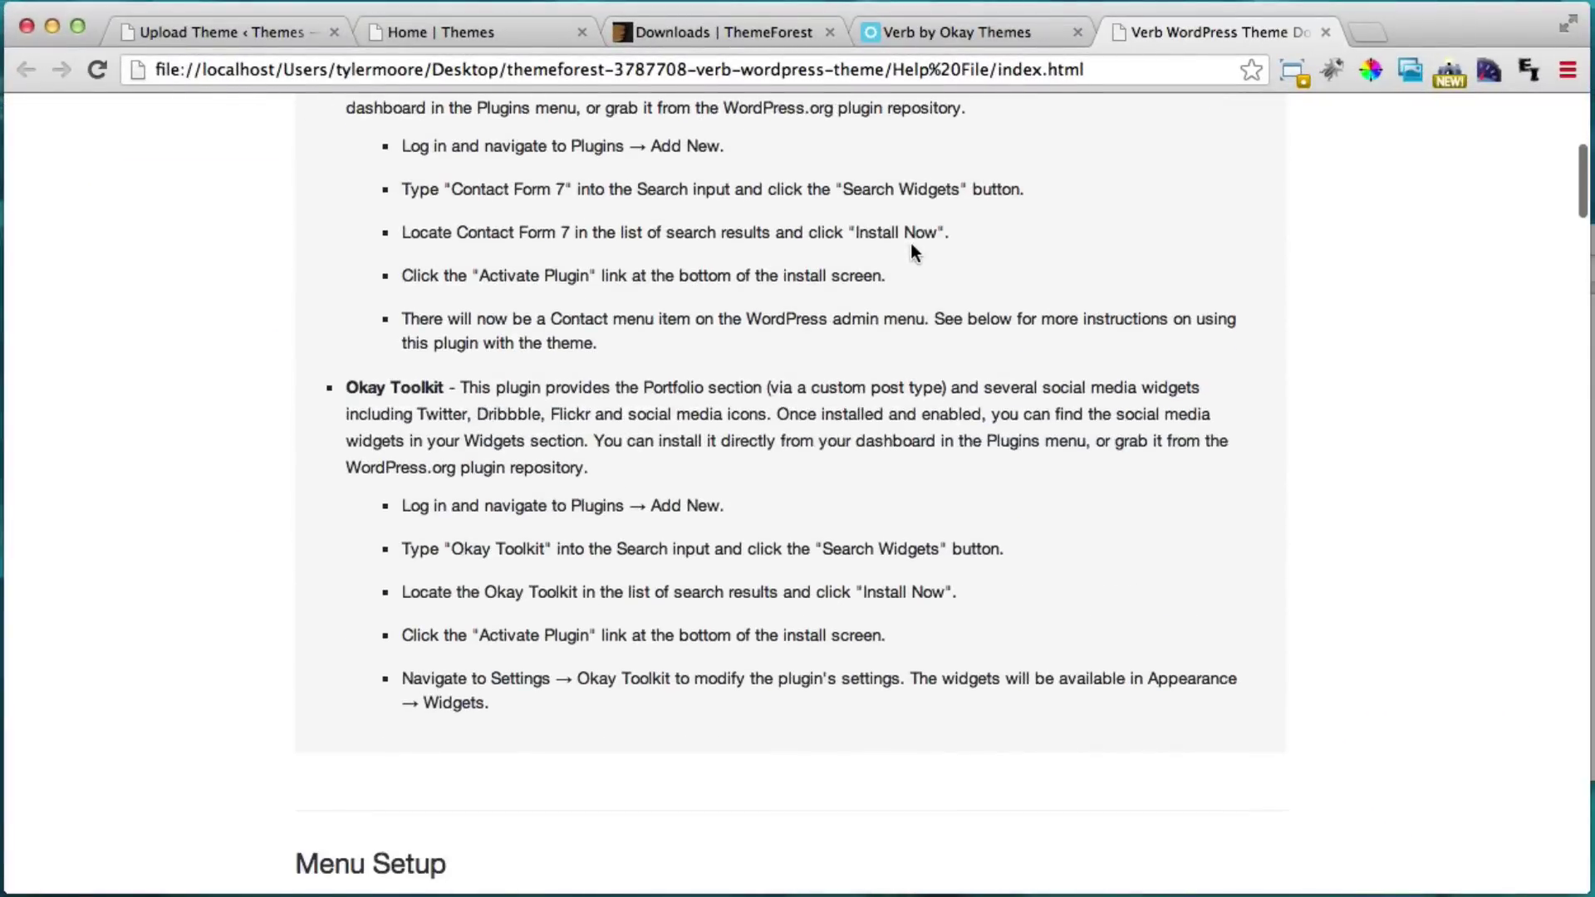
scroll(911, 245, down, 10)
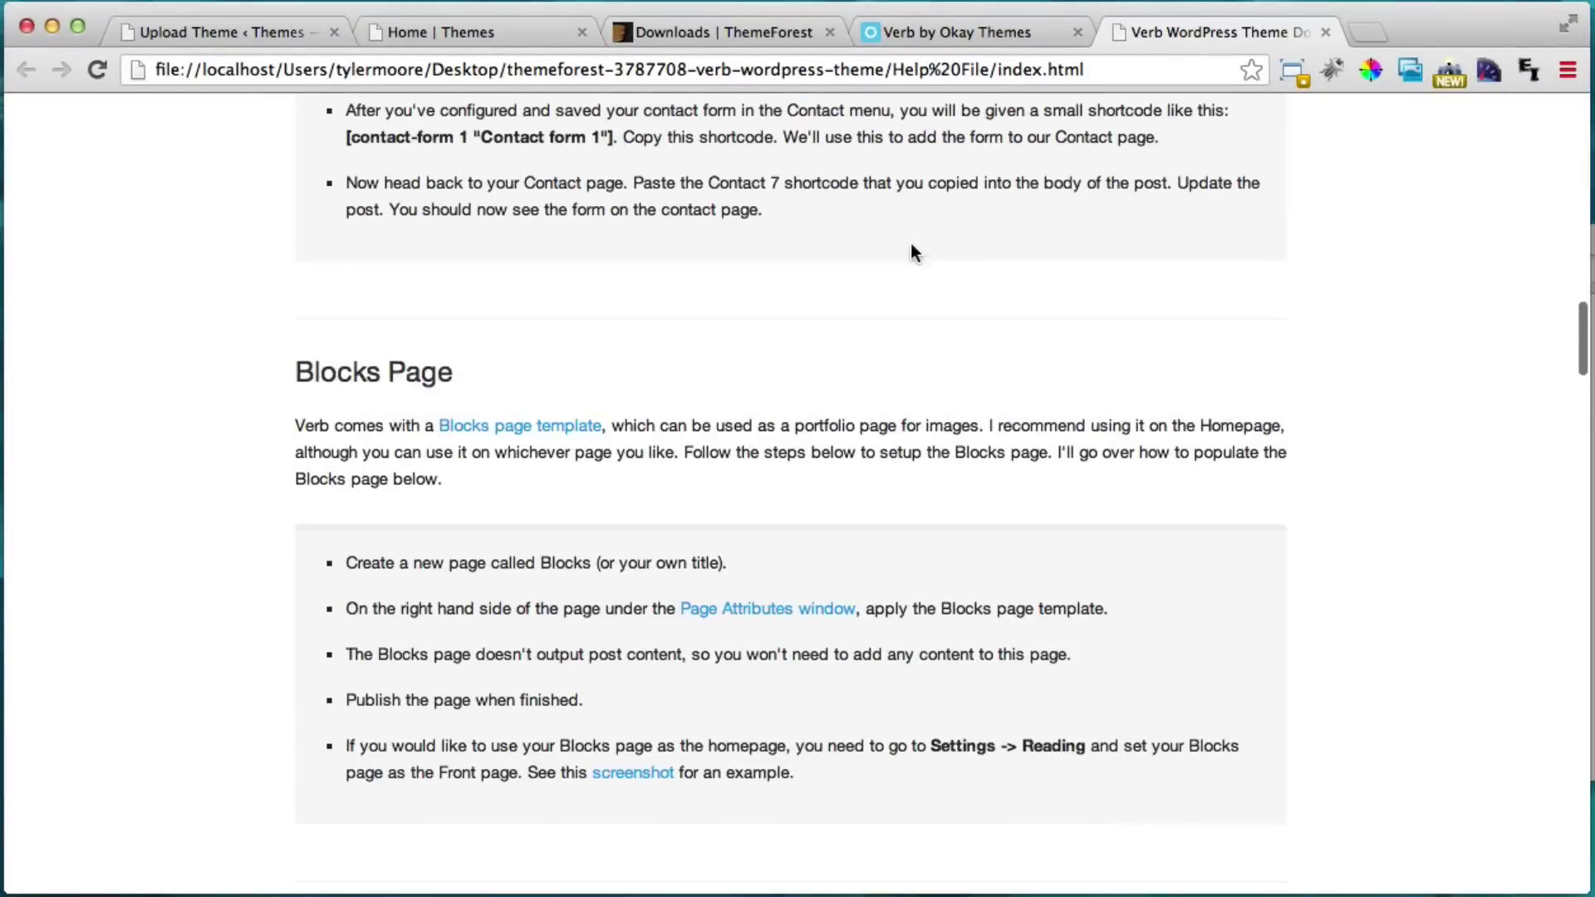
scroll(943, 327, down, 5)
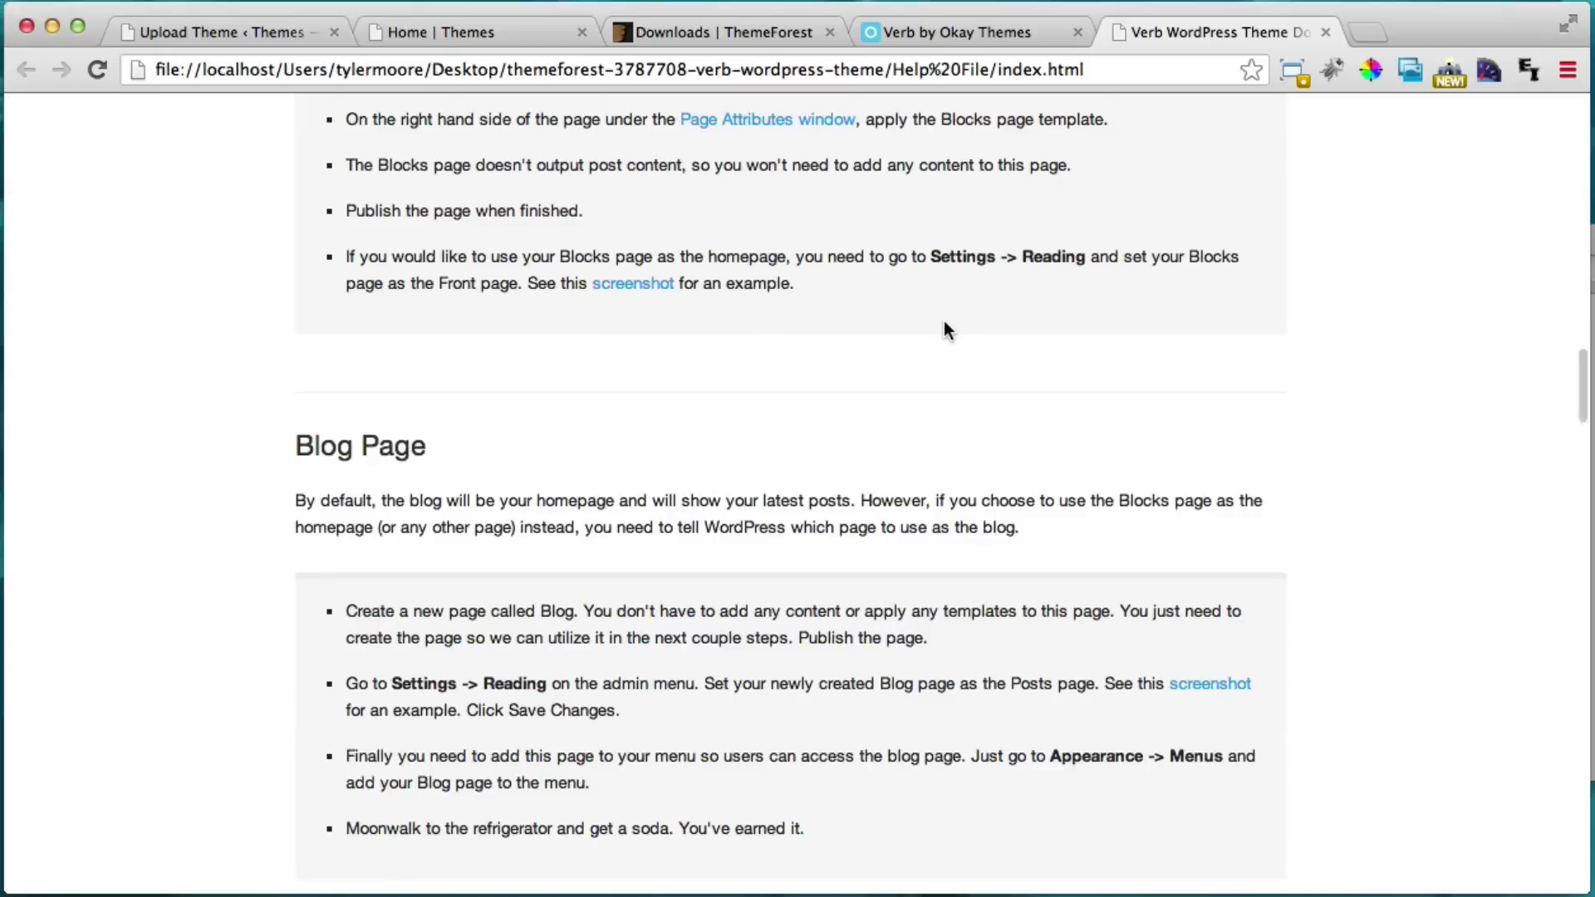
scroll(943, 326, down, 7)
scroll(943, 321, down, 12)
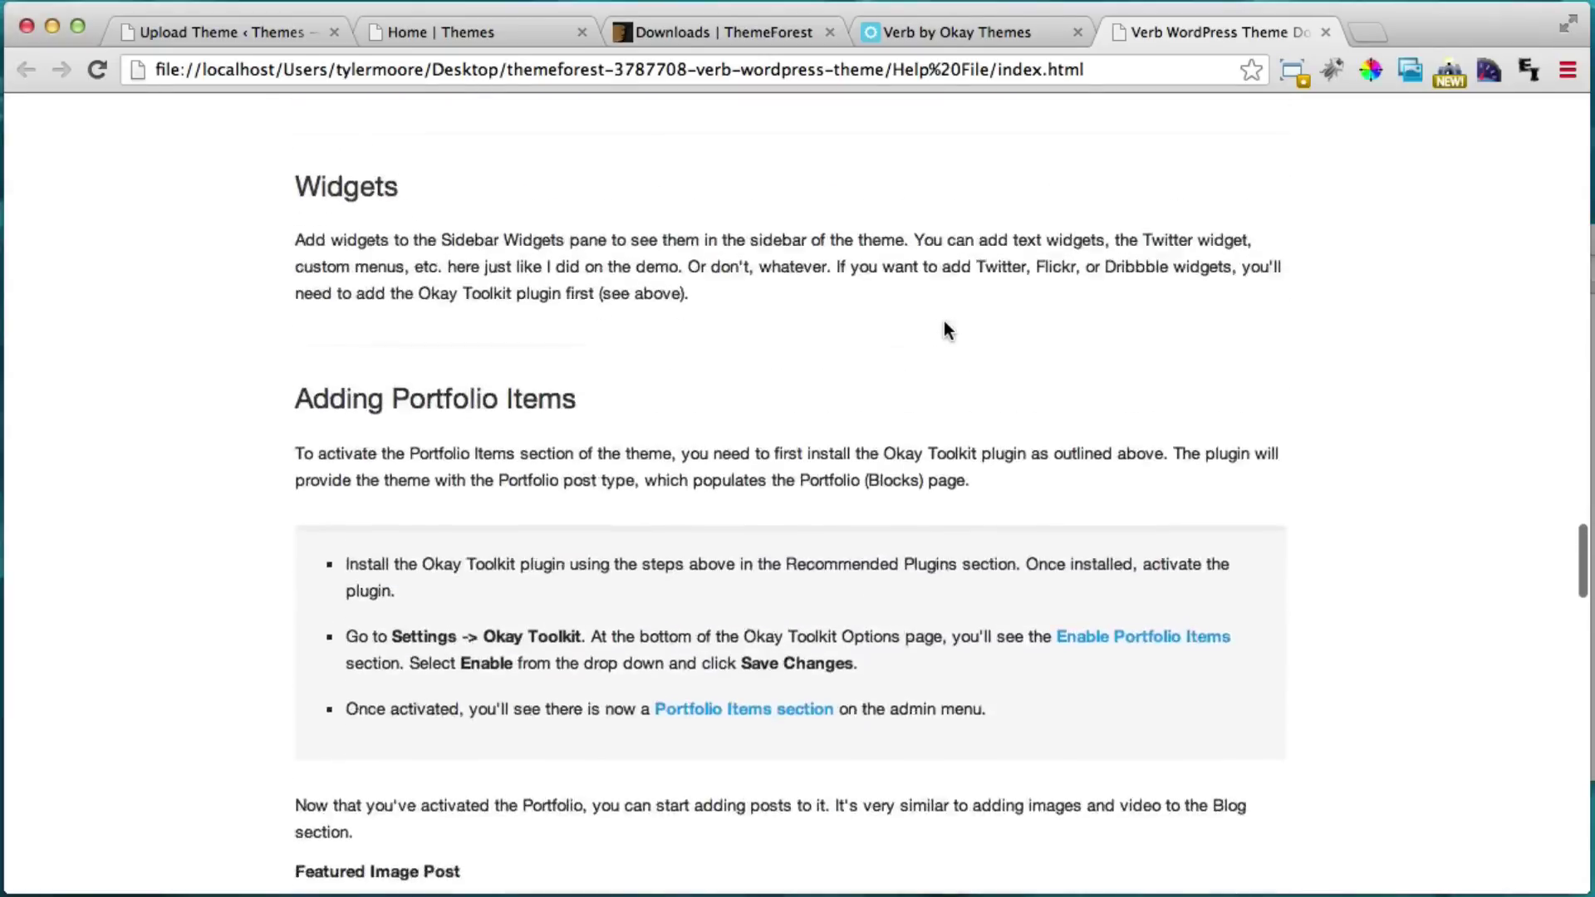
scroll(944, 321, up, 9)
scroll(933, 325, down, 1)
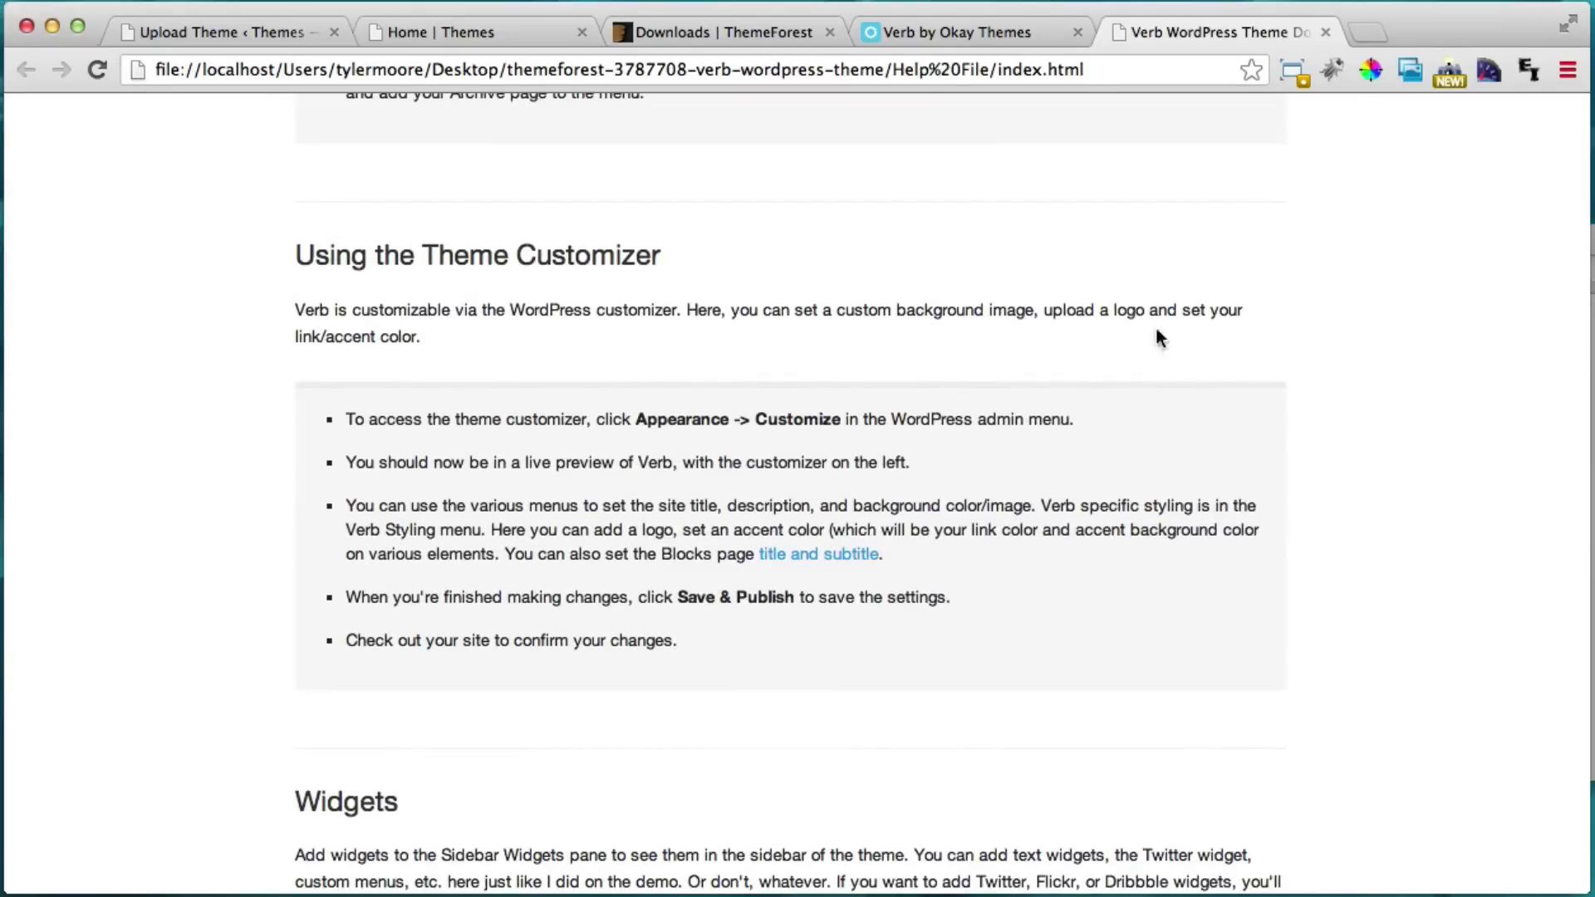
scroll(1128, 342, down, 5)
scroll(1132, 353, down, 5)
scroll(1125, 349, up, 20)
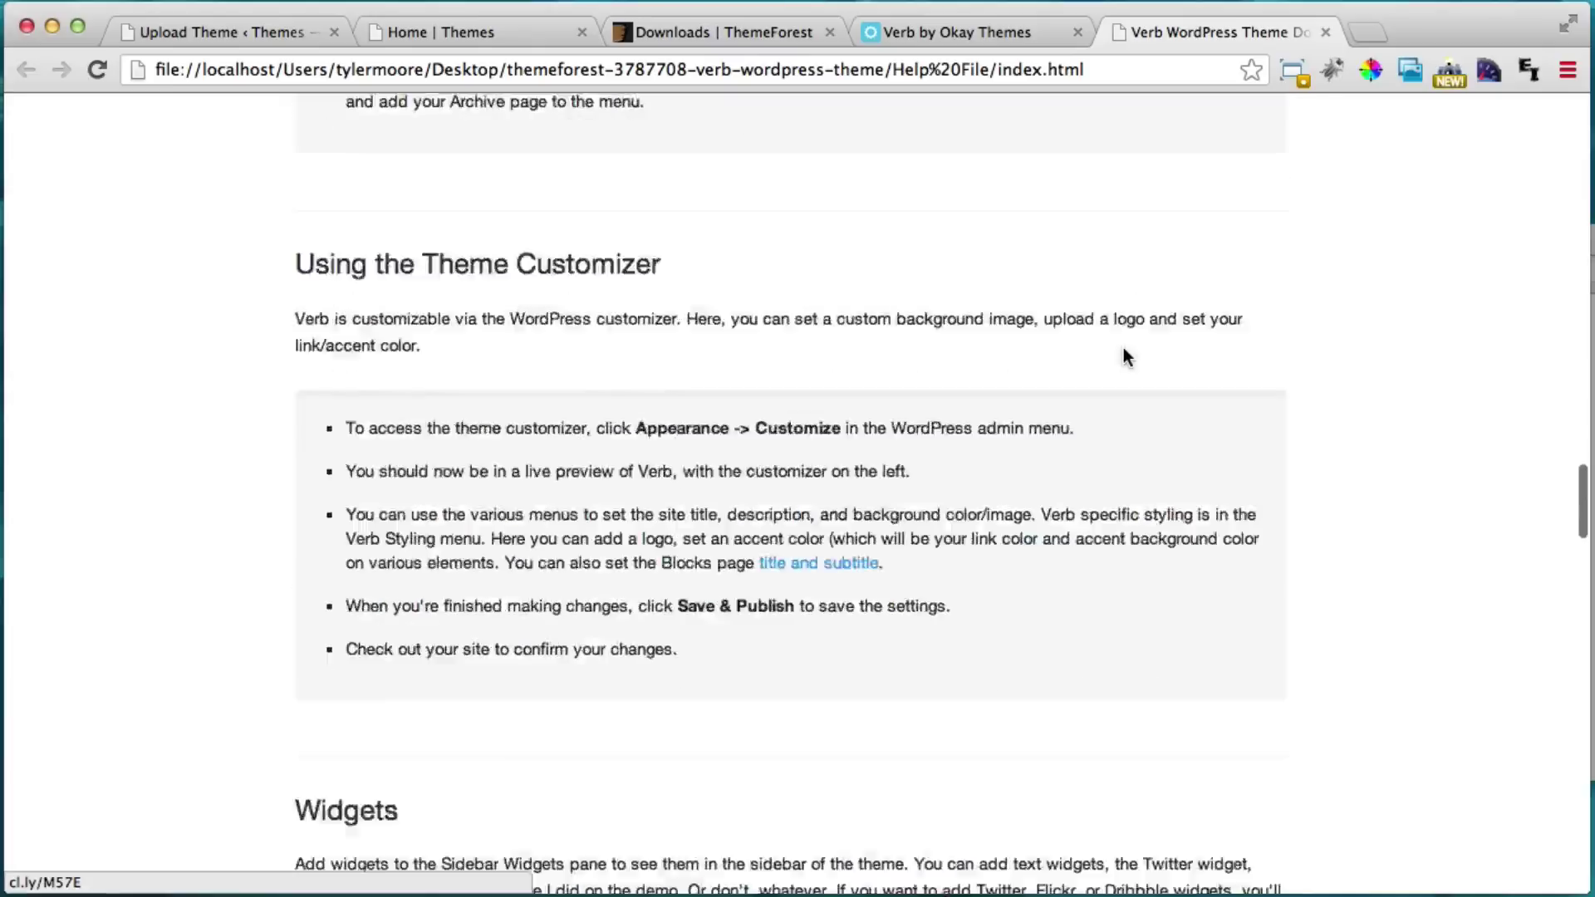
click(1326, 32)
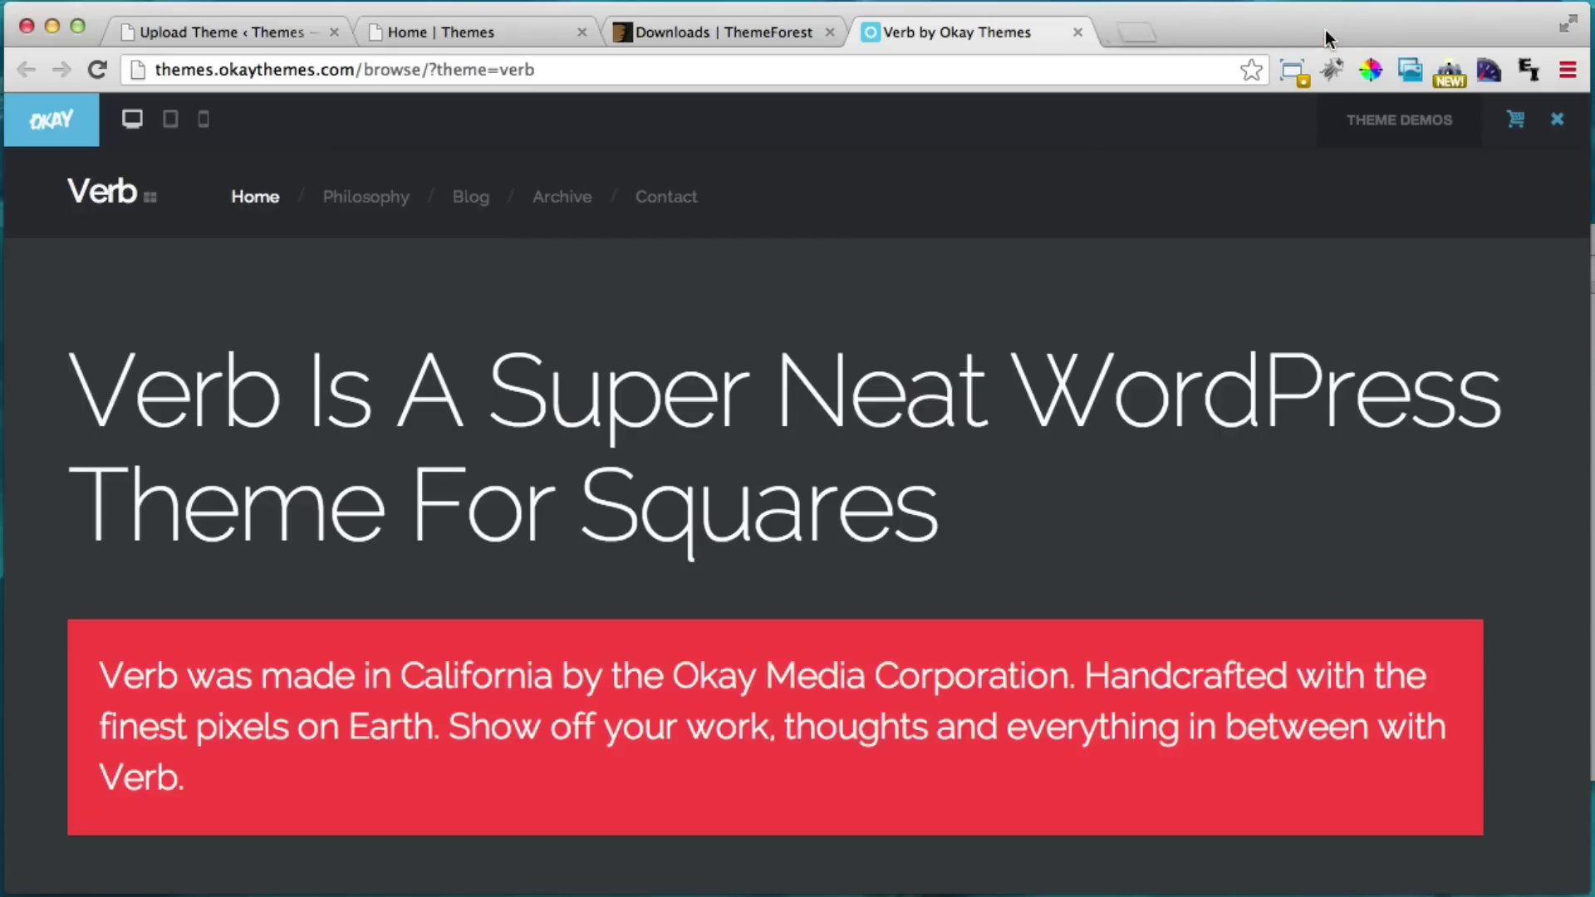
Hide Chrome and select Verb-UploadToWP.zip in the extracted theme folder in Finder.
click(52, 26)
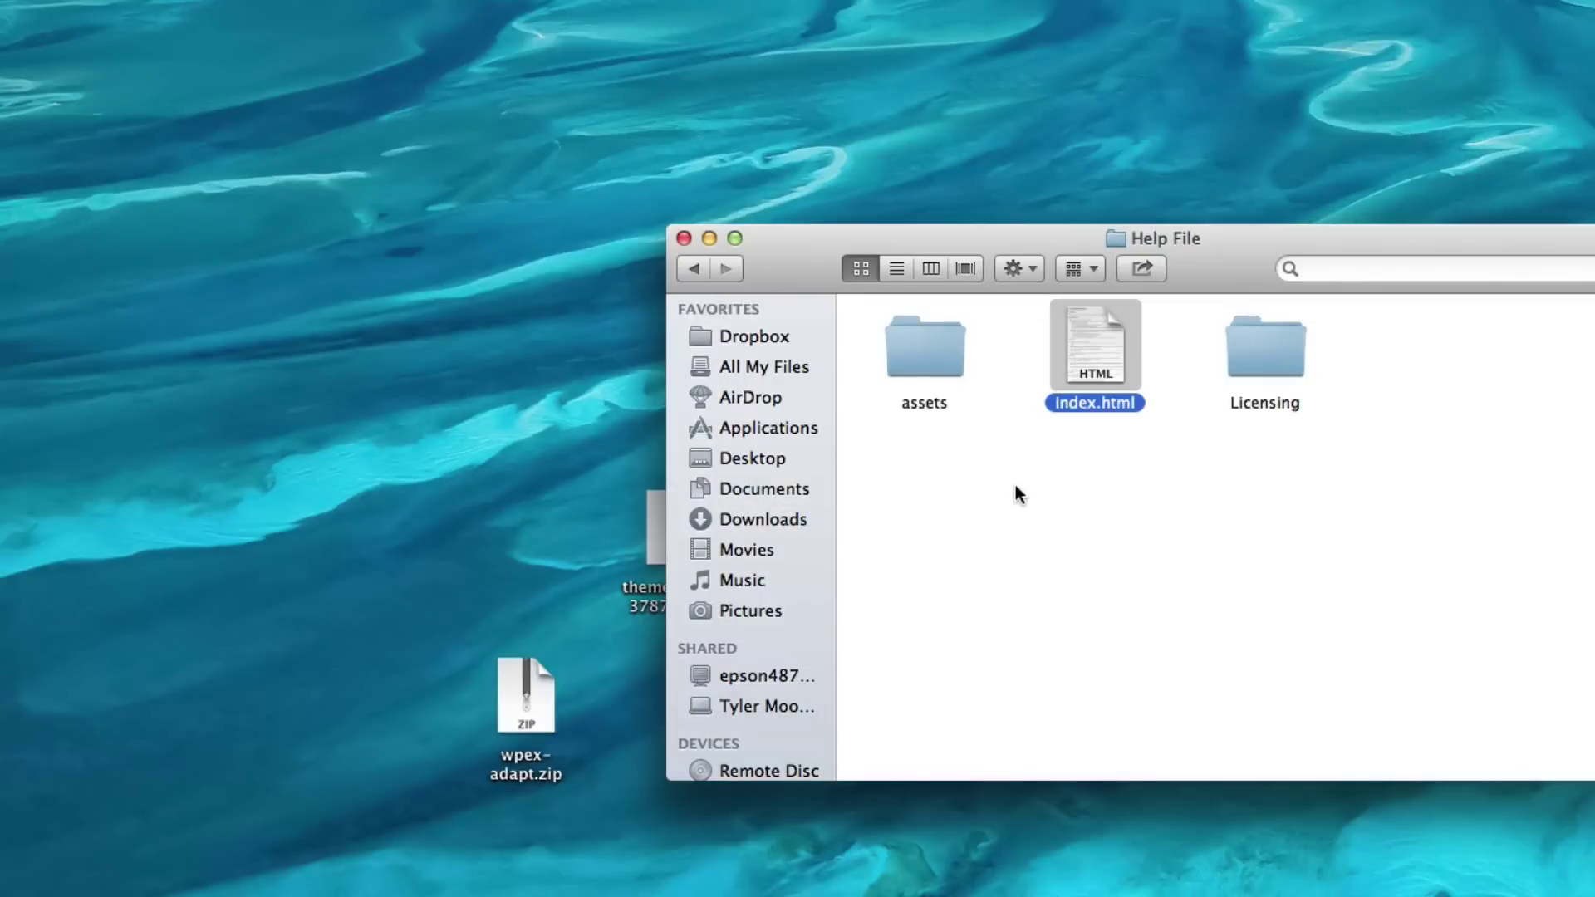
click(1055, 600)
click(695, 268)
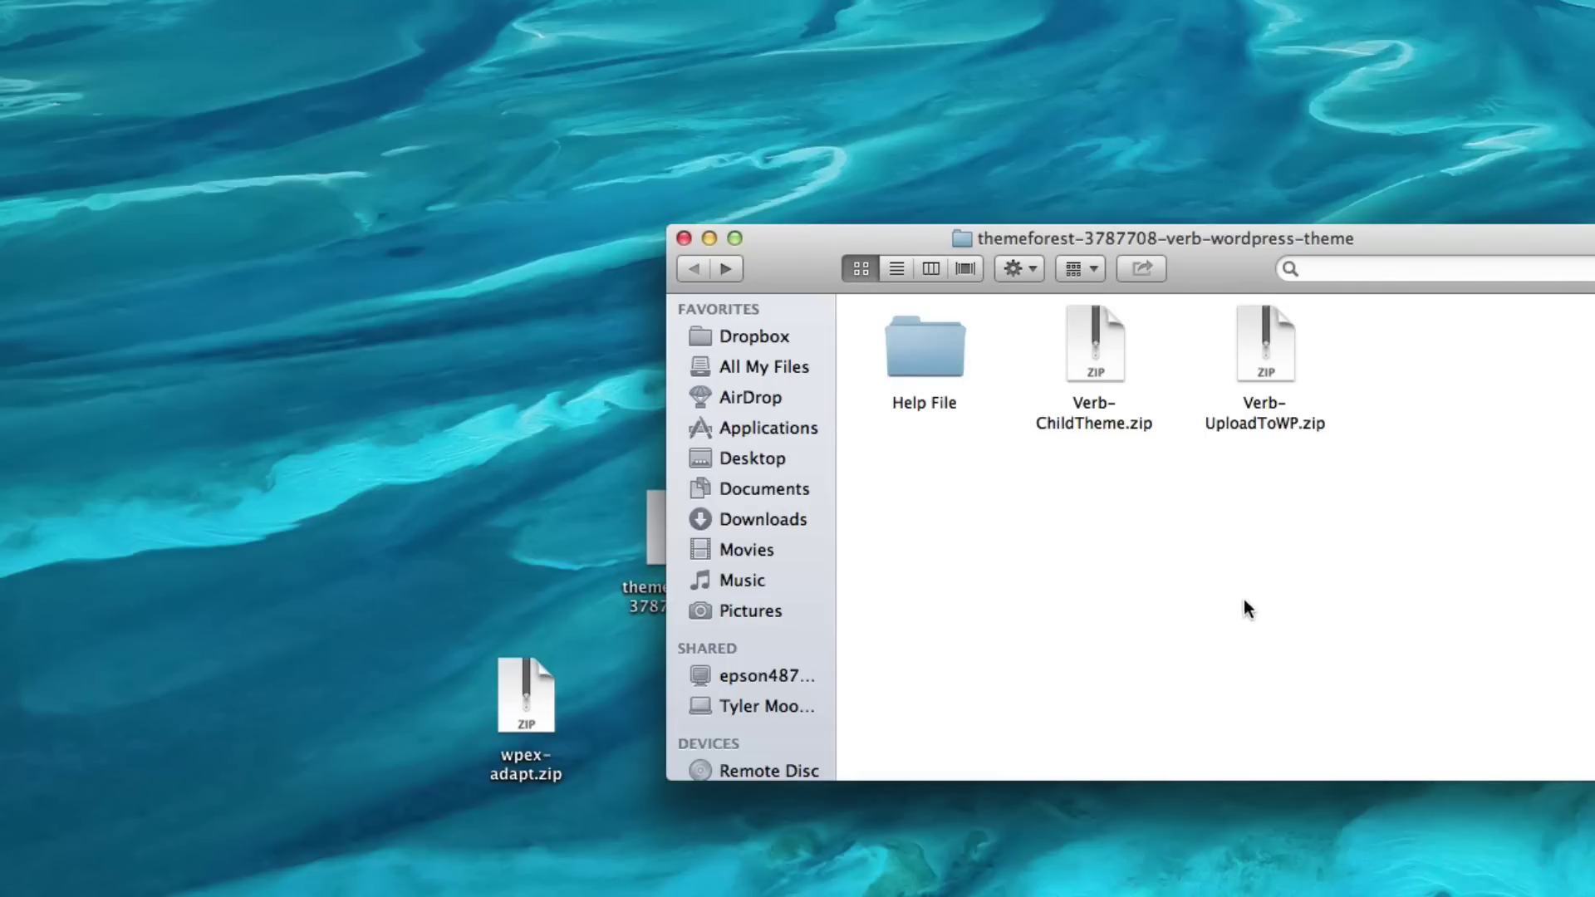
click(1269, 375)
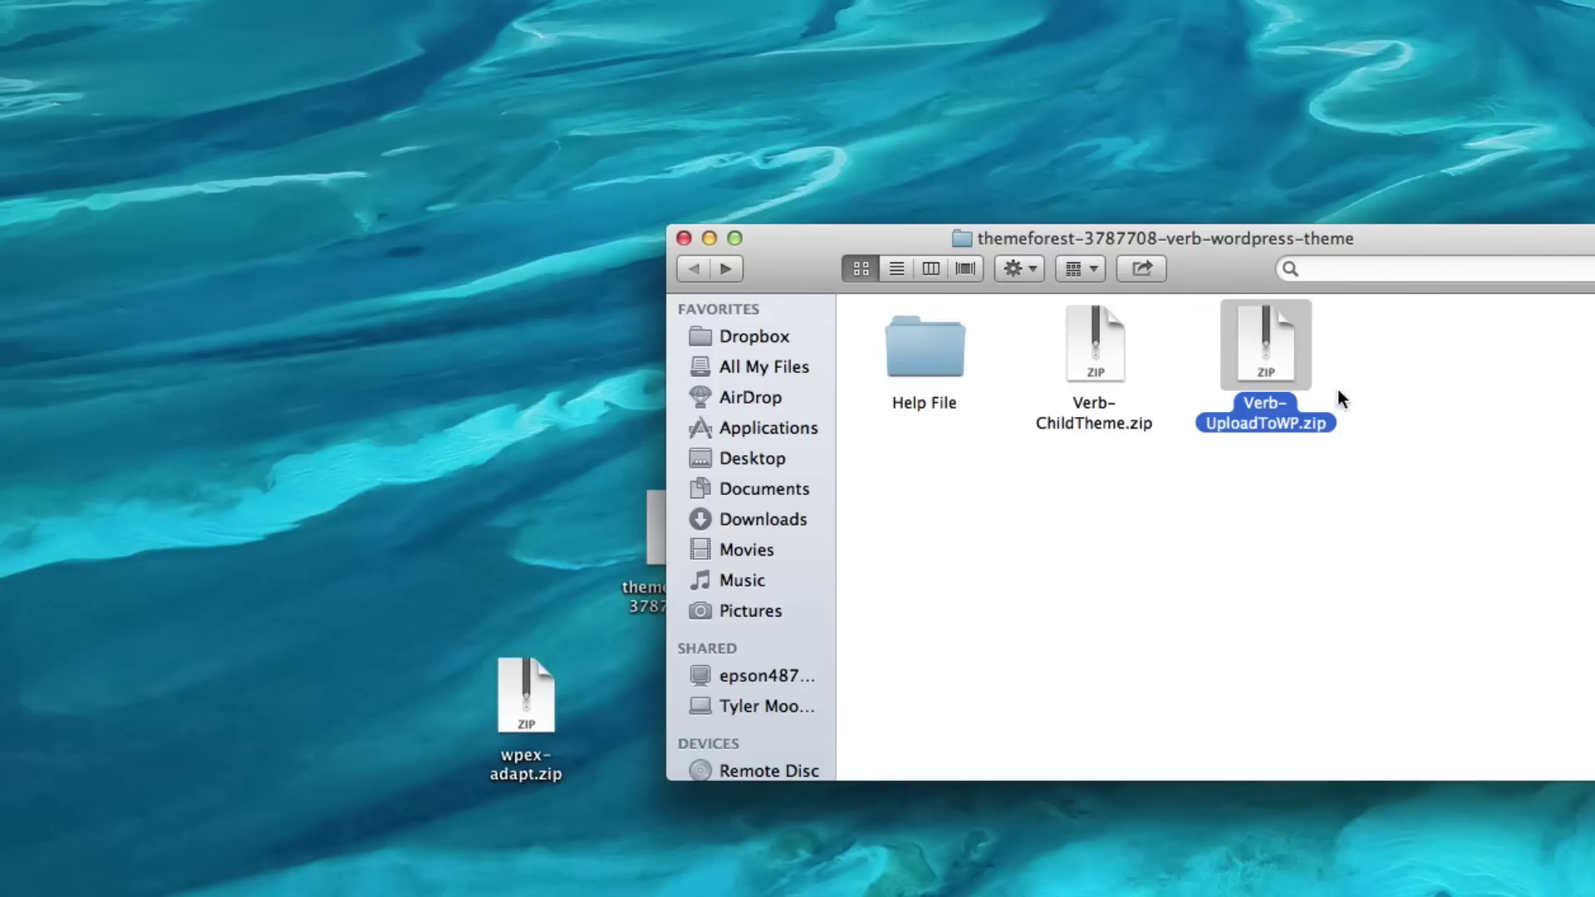
Rearrange the Finder window, reselect Verb-UploadToWP.zip, and return to the failed theme-install page.
drag(1049, 234, 1263, 216)
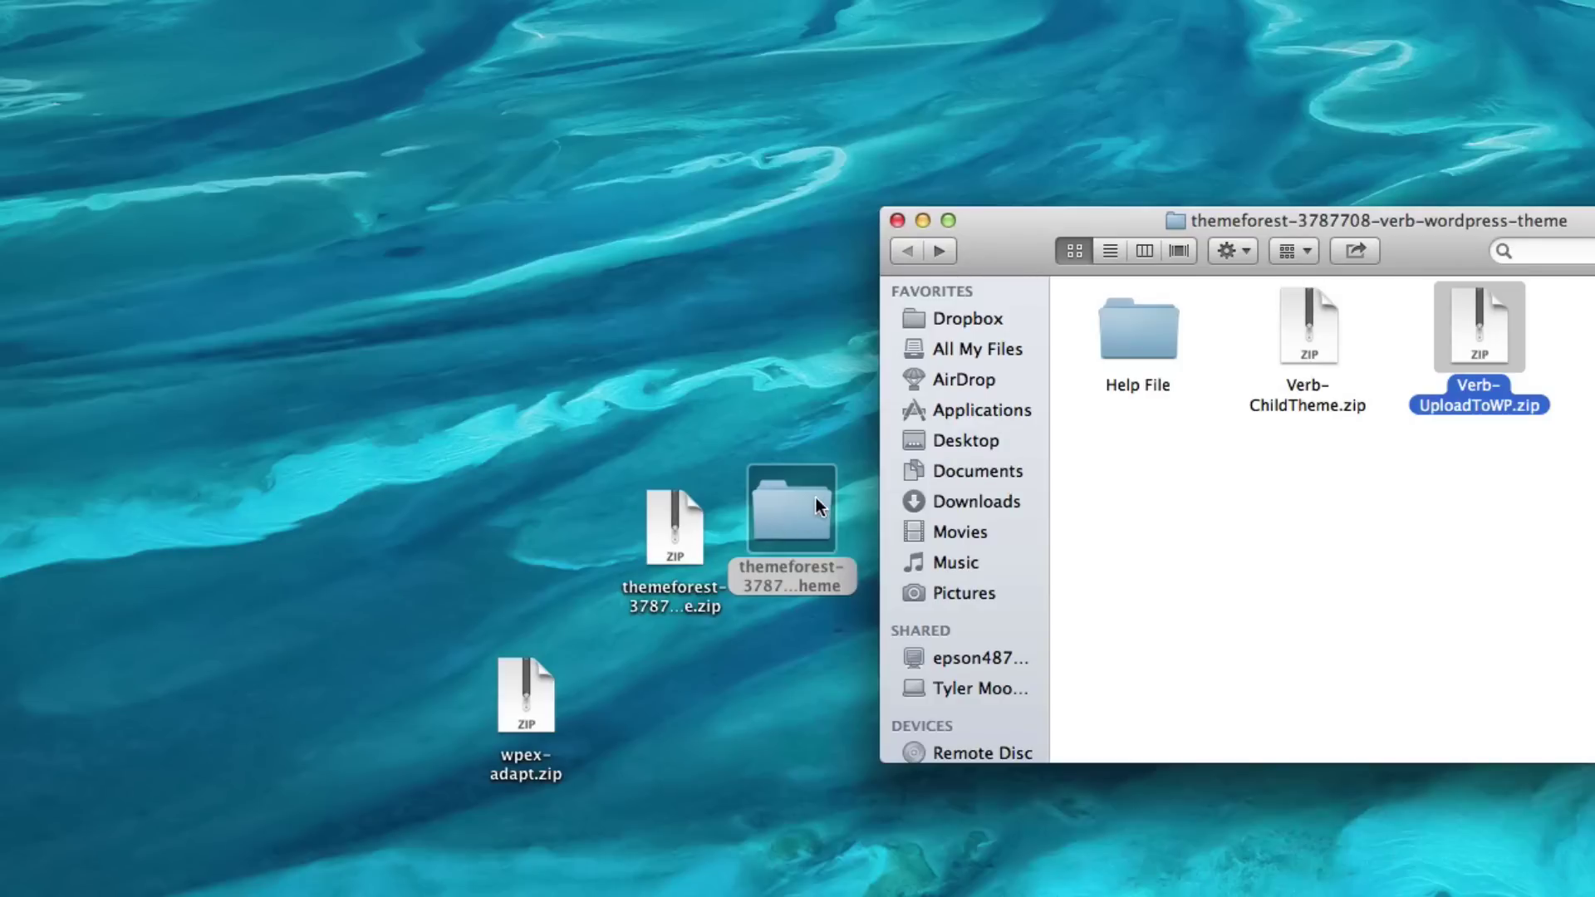
click(1232, 503)
click(1483, 351)
drag(1517, 221, 1117, 233)
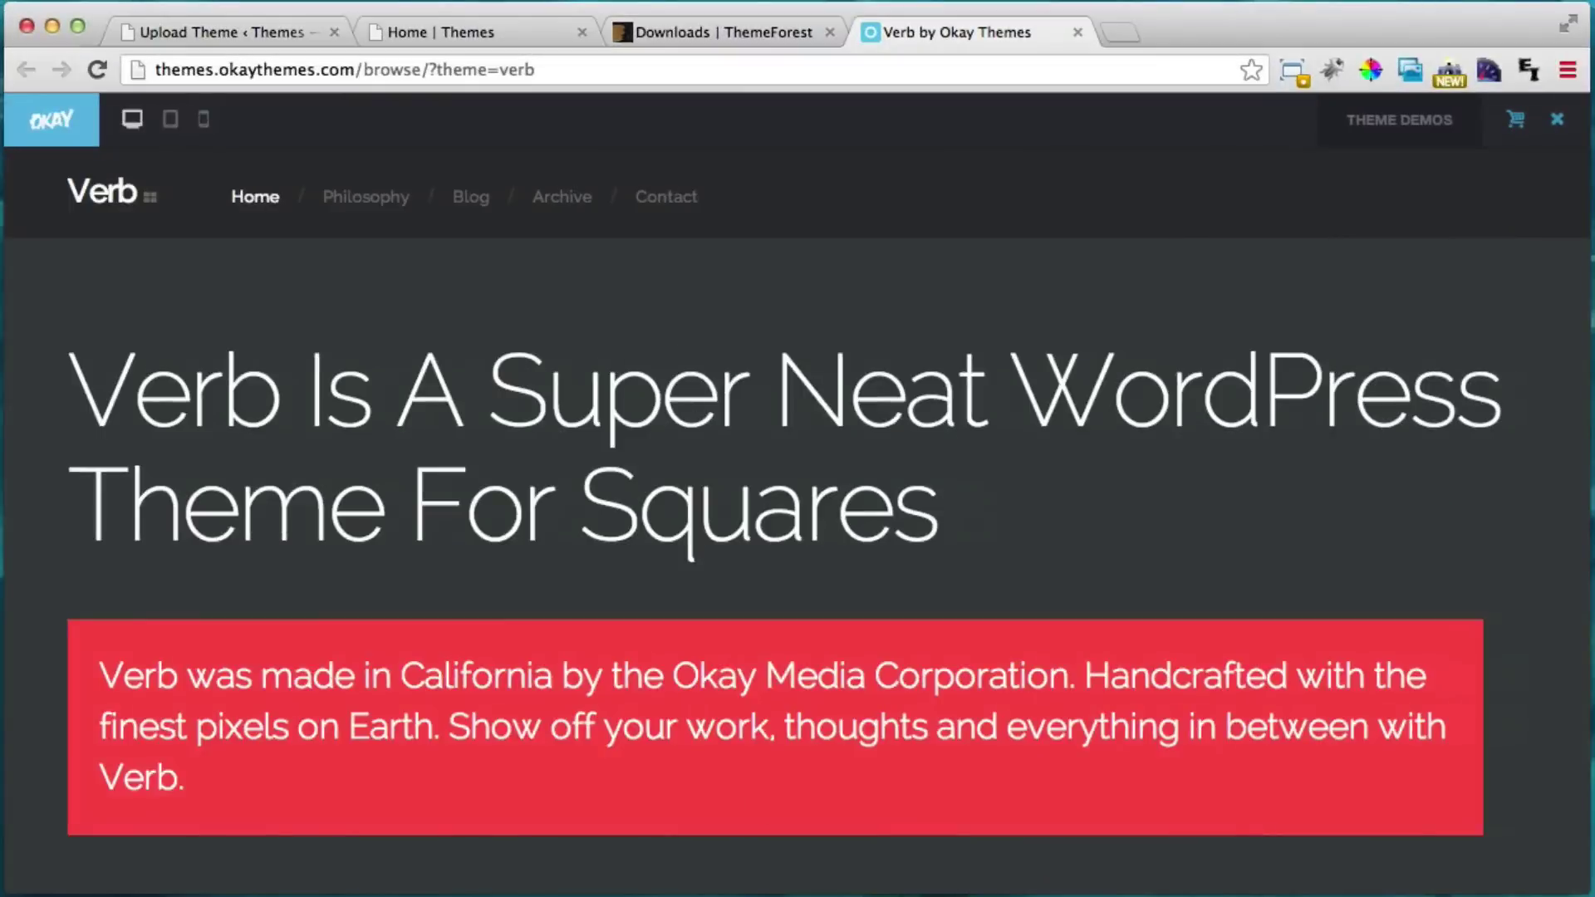
click(208, 31)
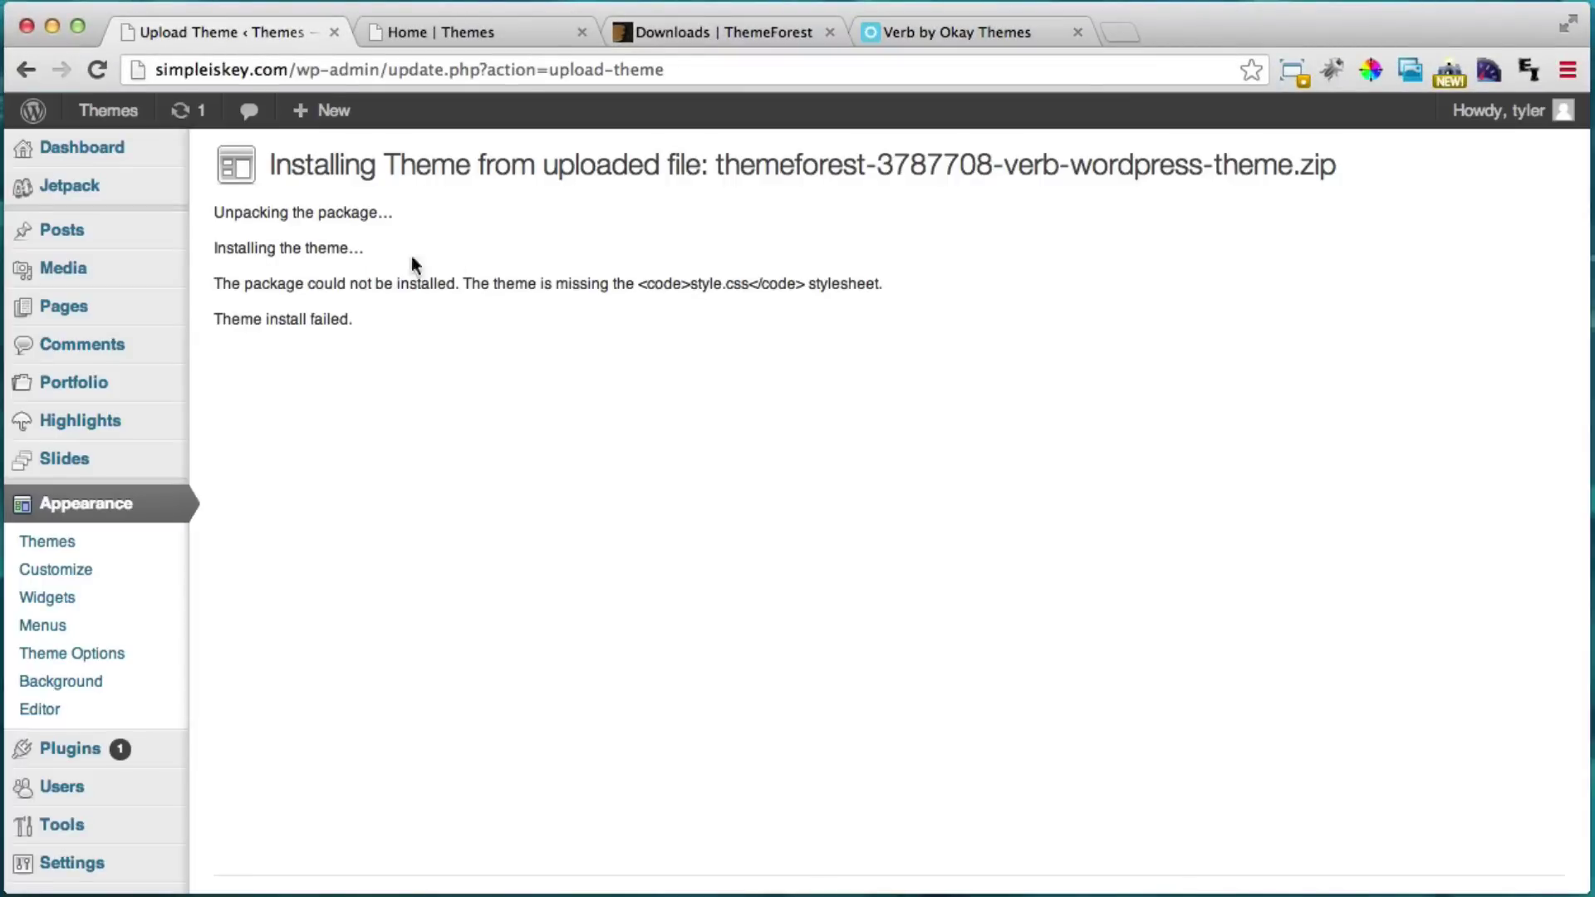
On the theme upload form, choose Verb-UploadToWP.zip from the themeforest folder.
click(26, 70)
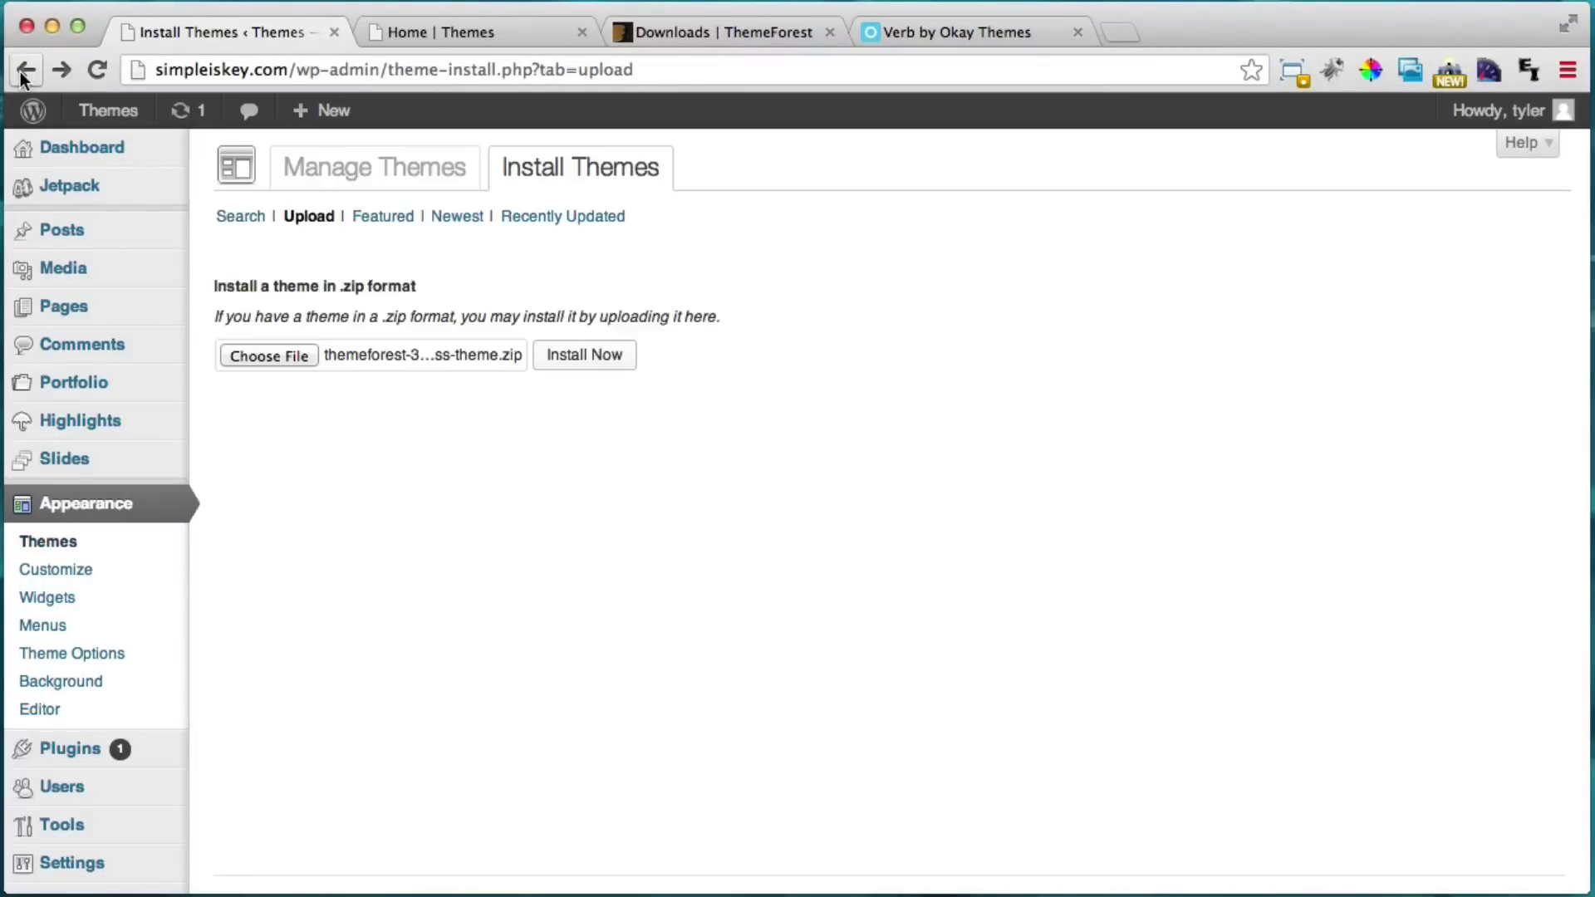
click(277, 357)
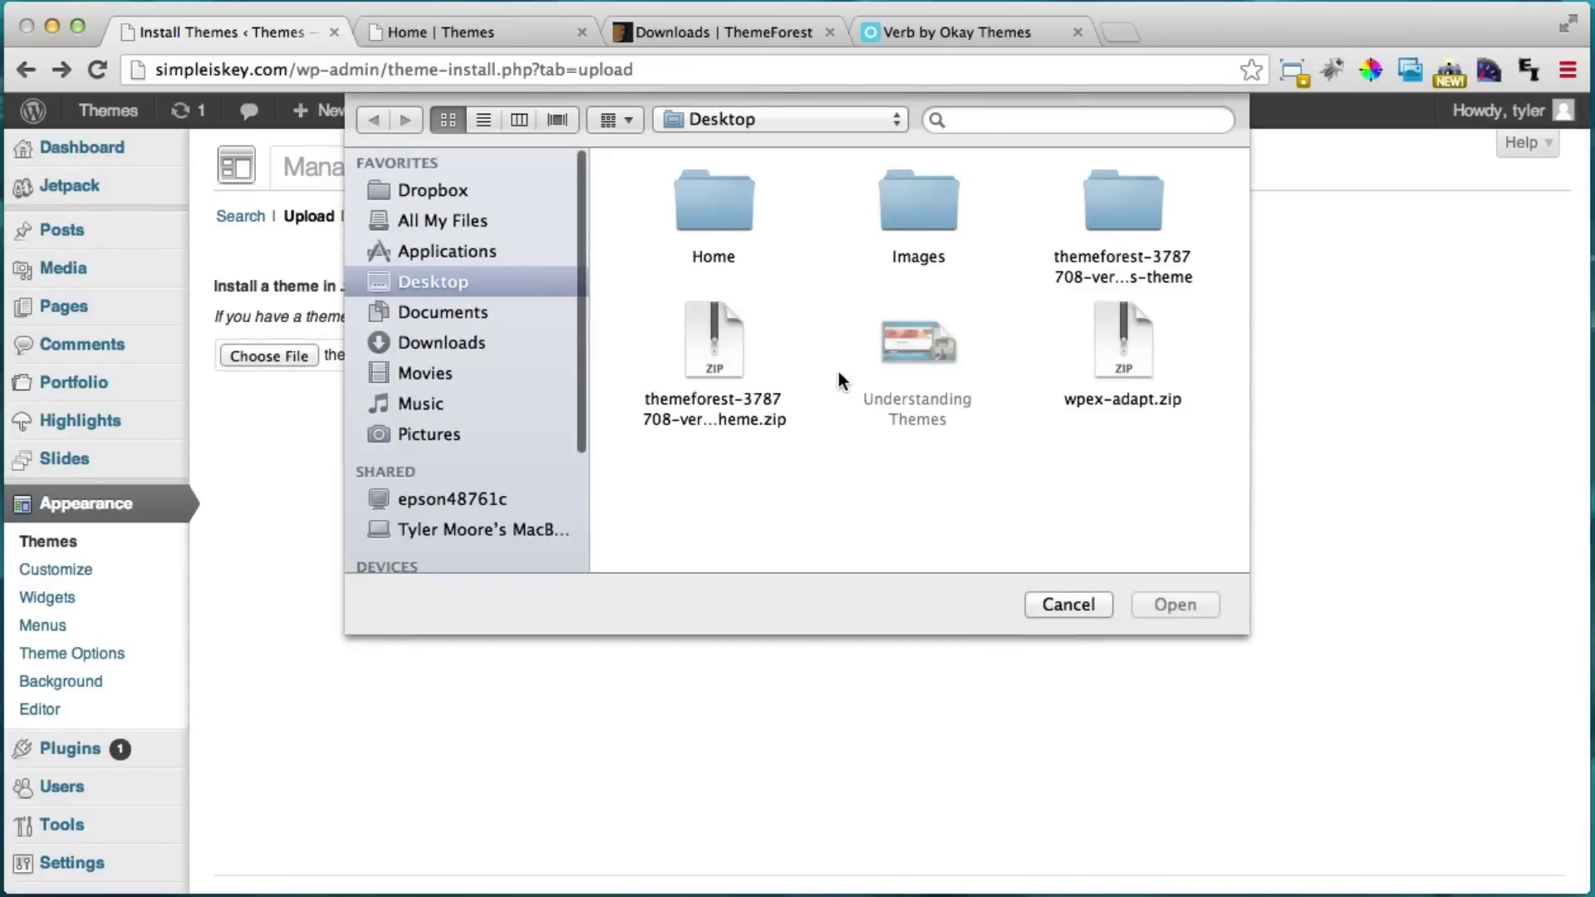
double_click(1127, 209)
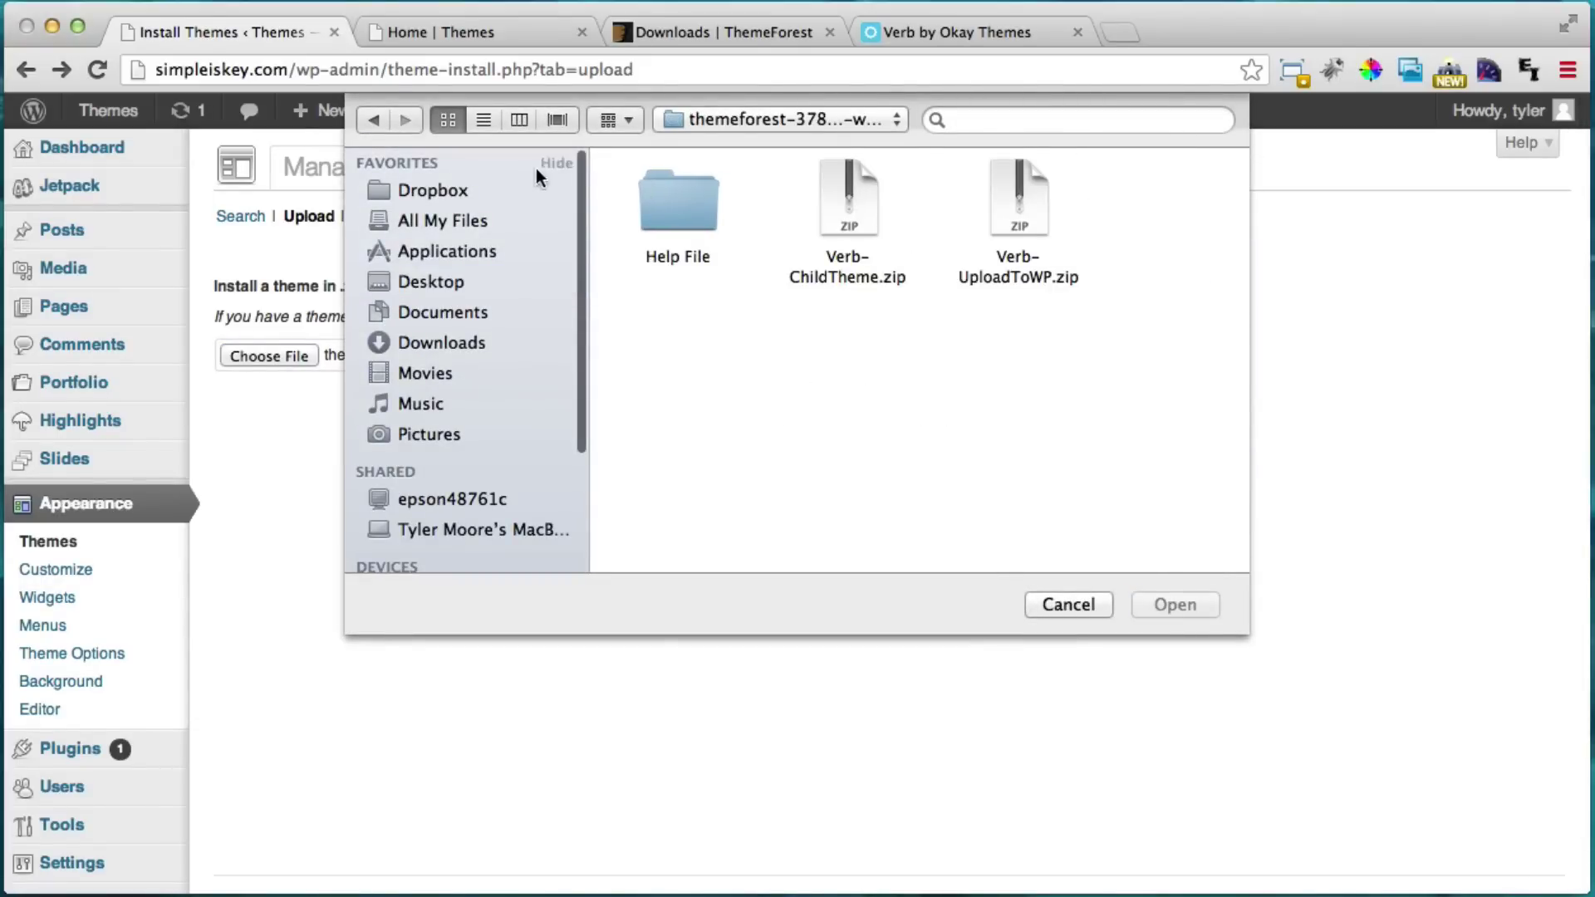
click(1018, 208)
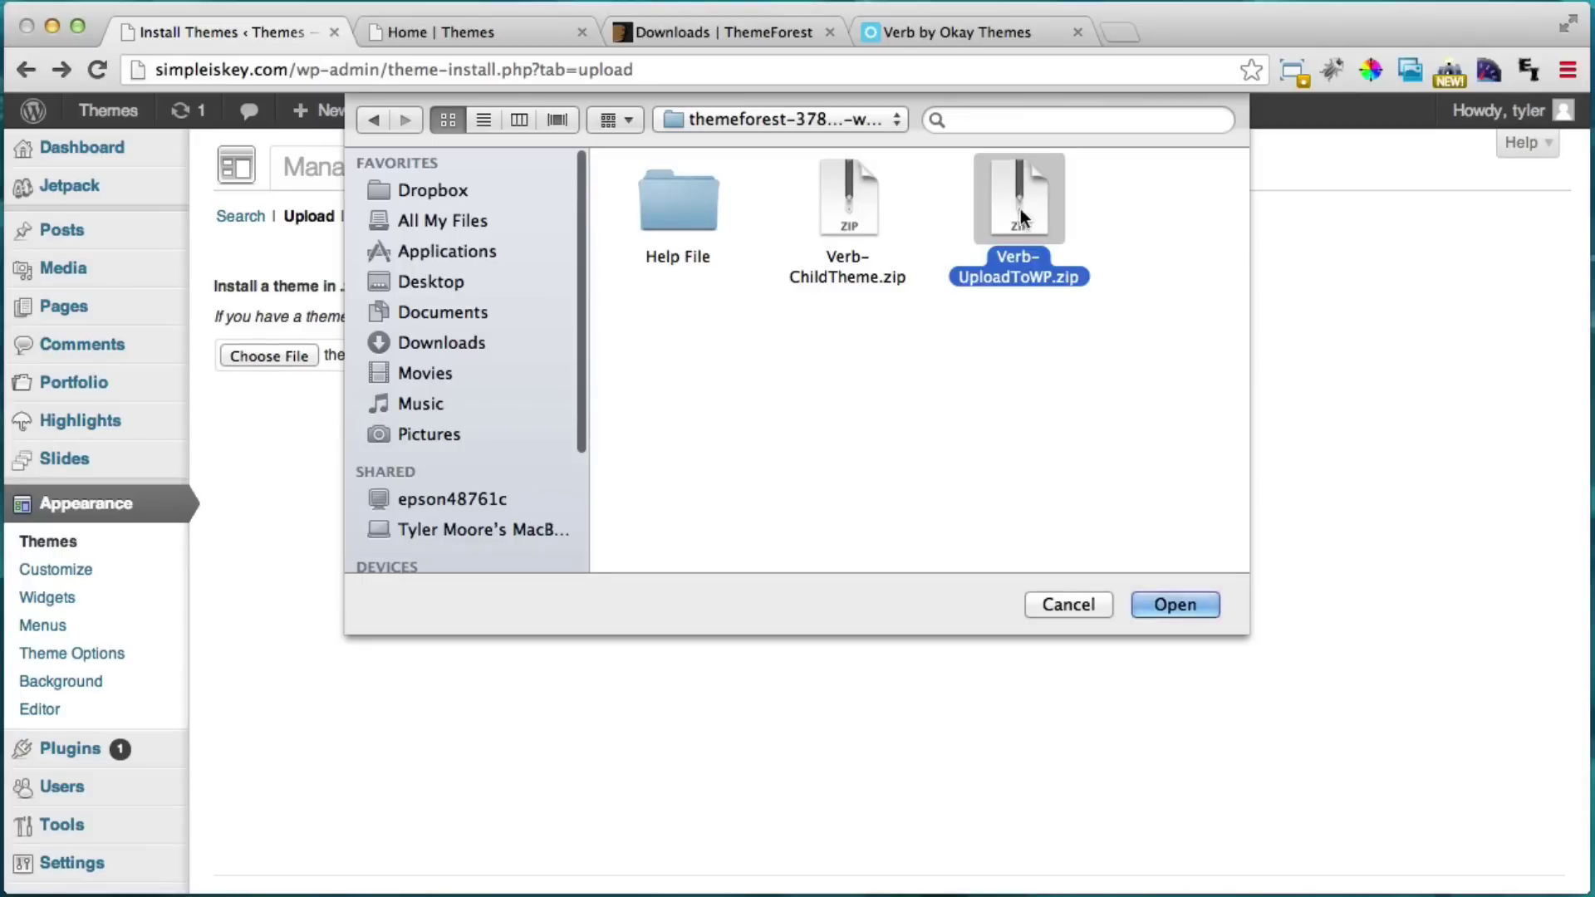
click(1200, 606)
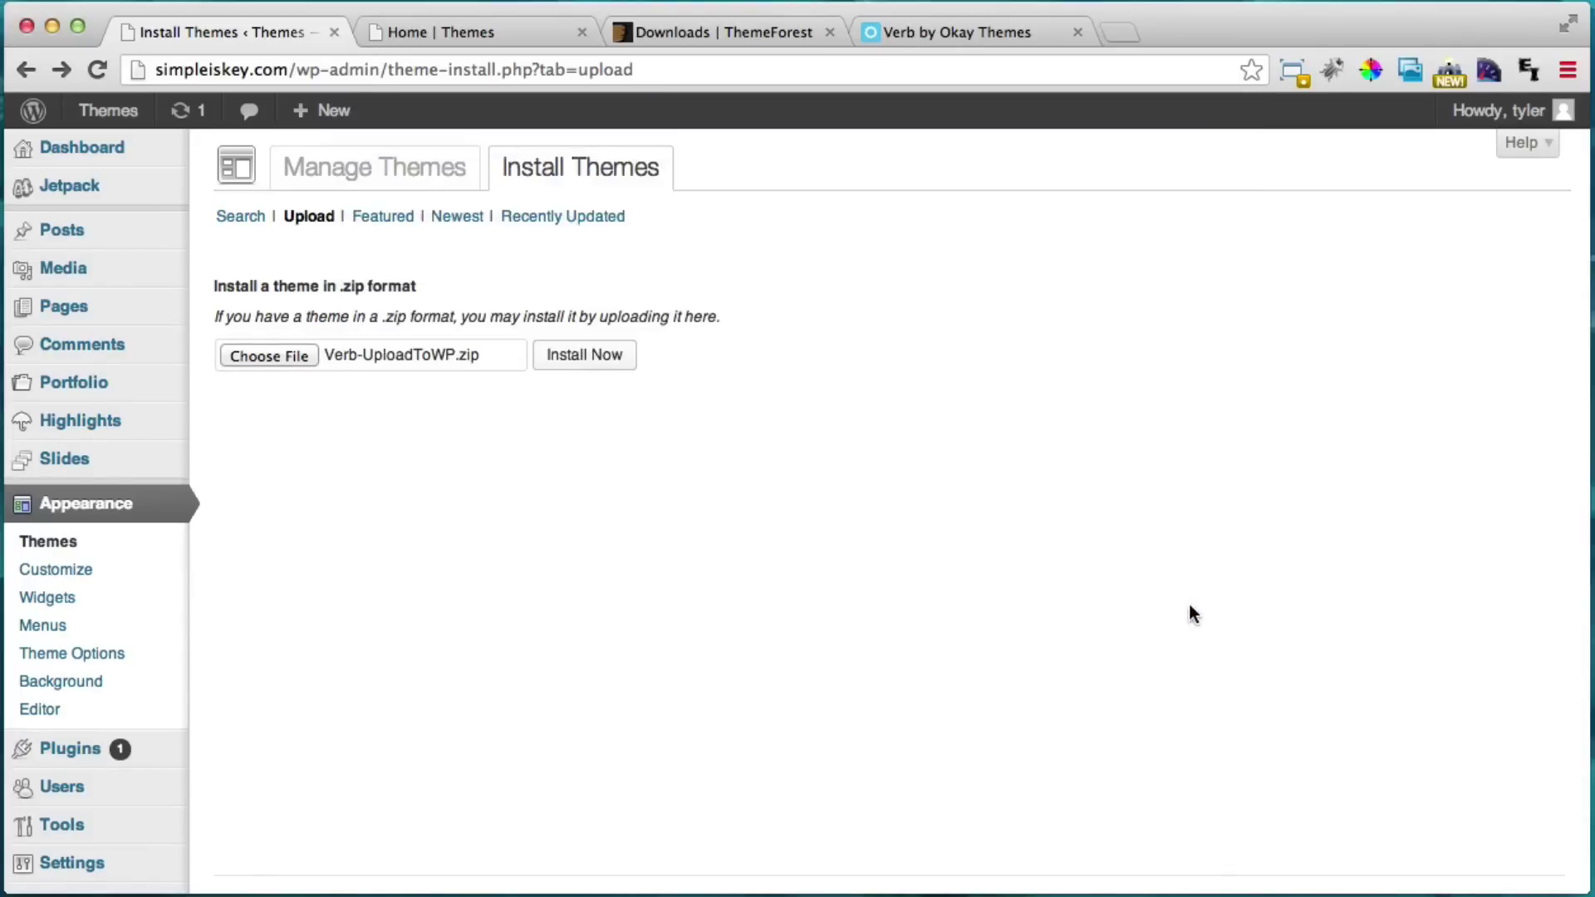
Install Verb-UploadToWP.zip, retrying after the error, and activate Verb 1.8 as the current theme.
click(581, 357)
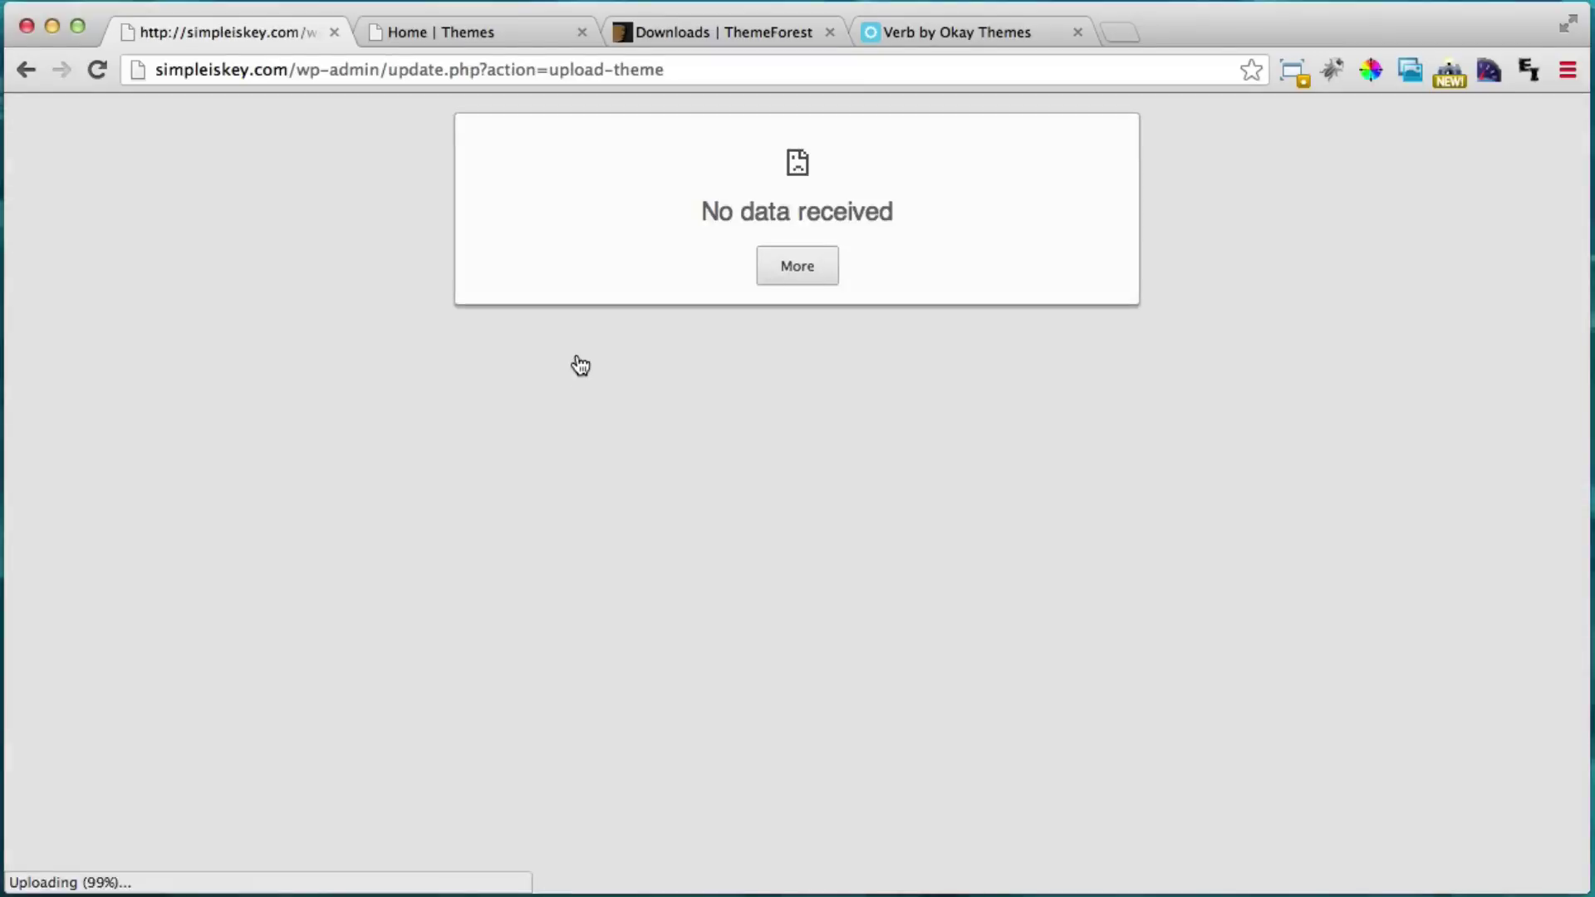
click(388, 69)
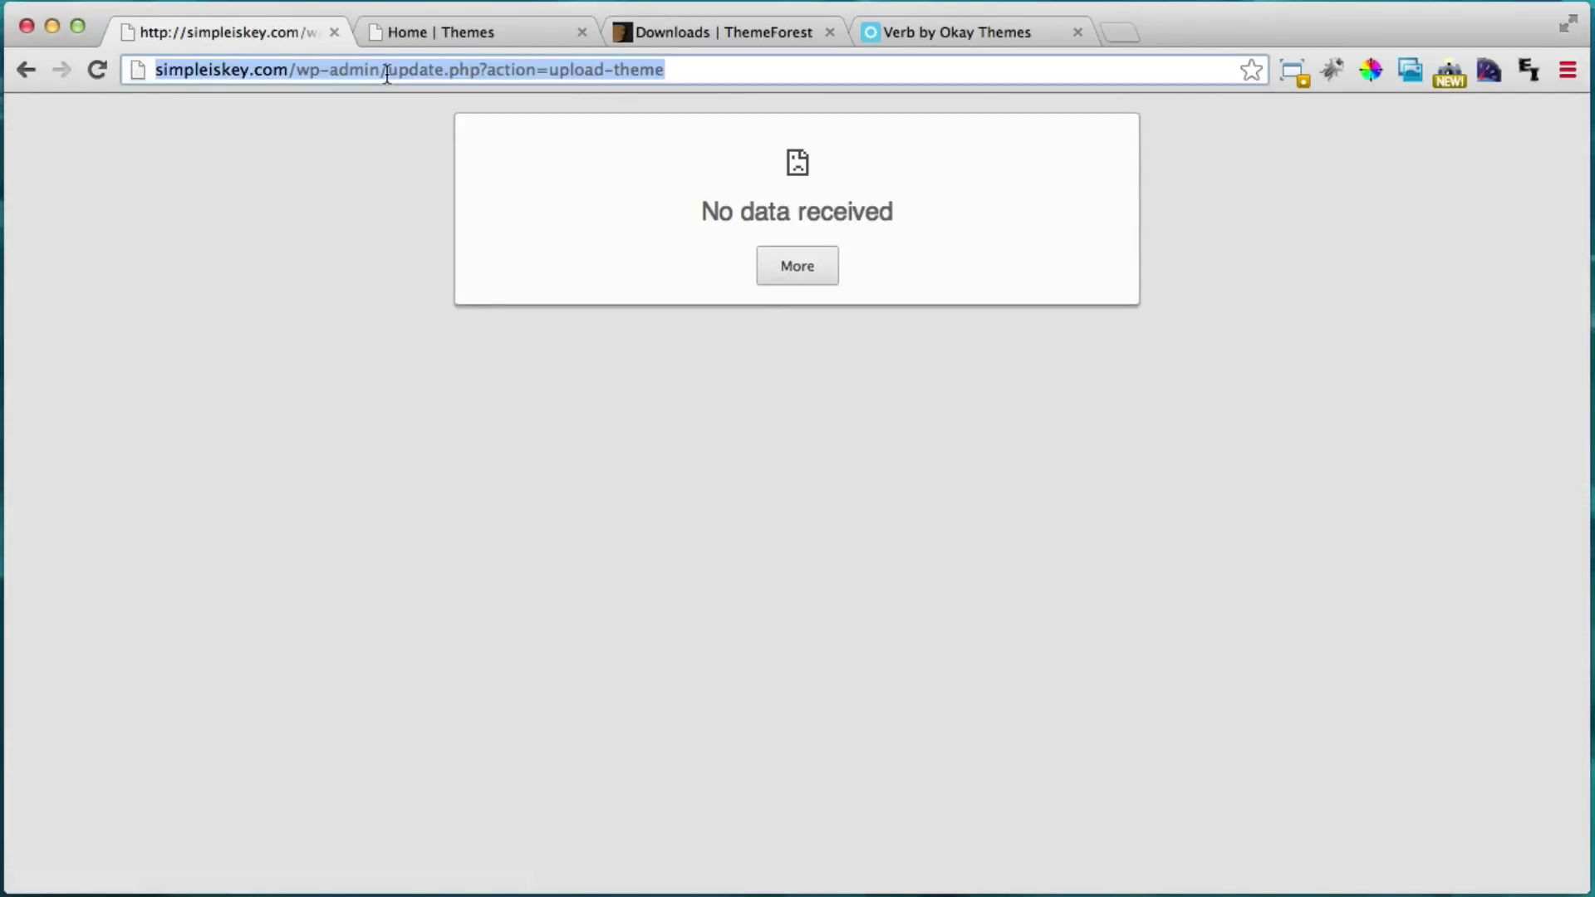
key(Return)
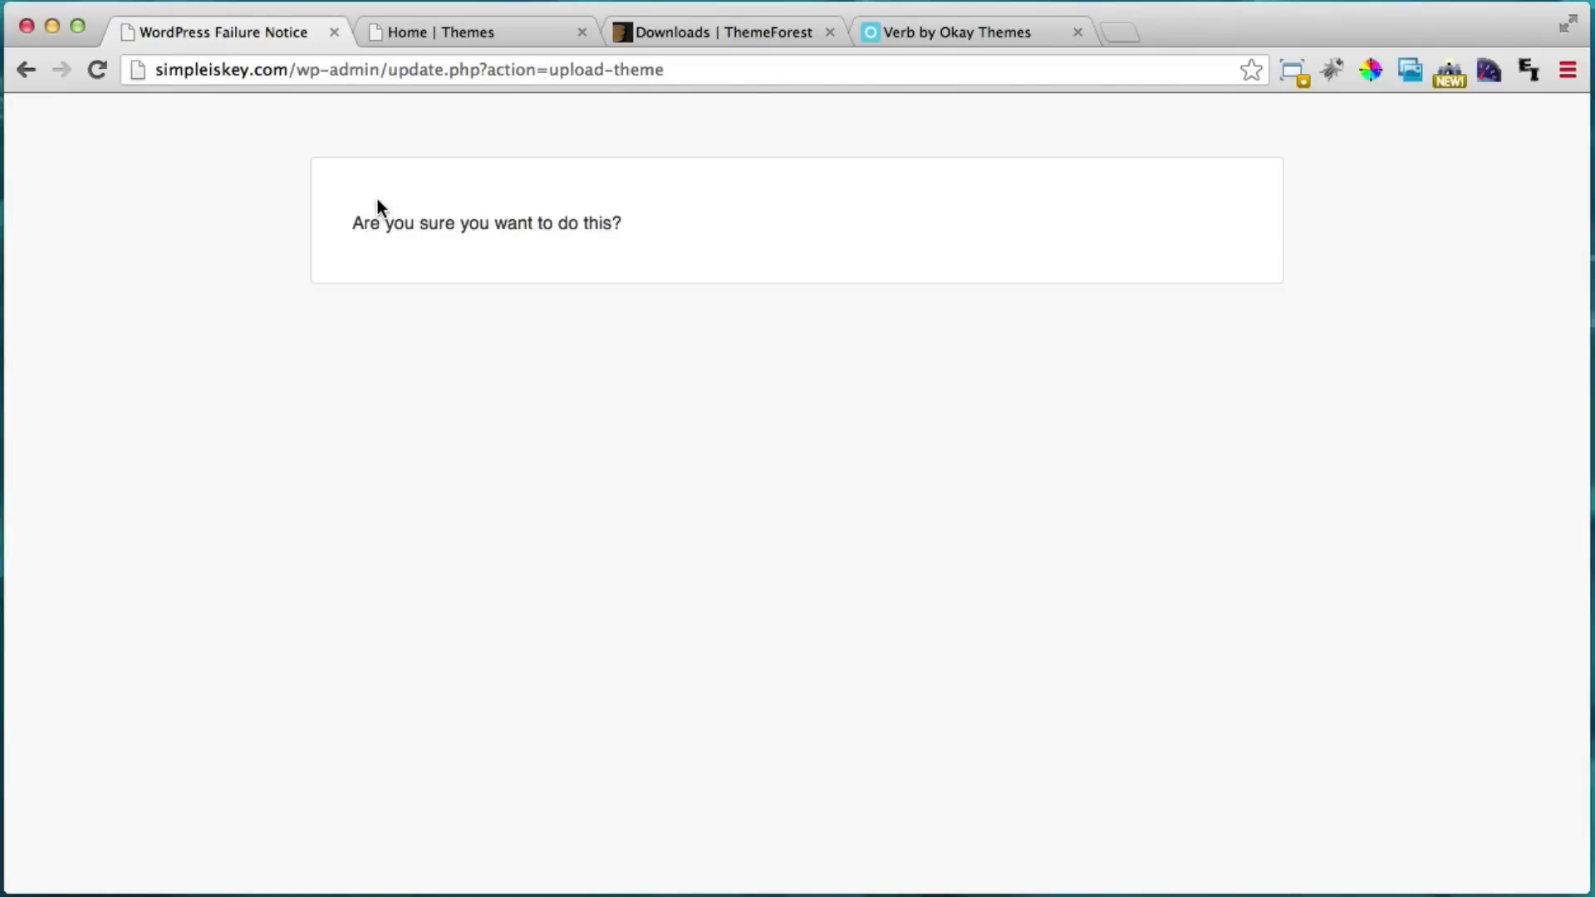
click(28, 70)
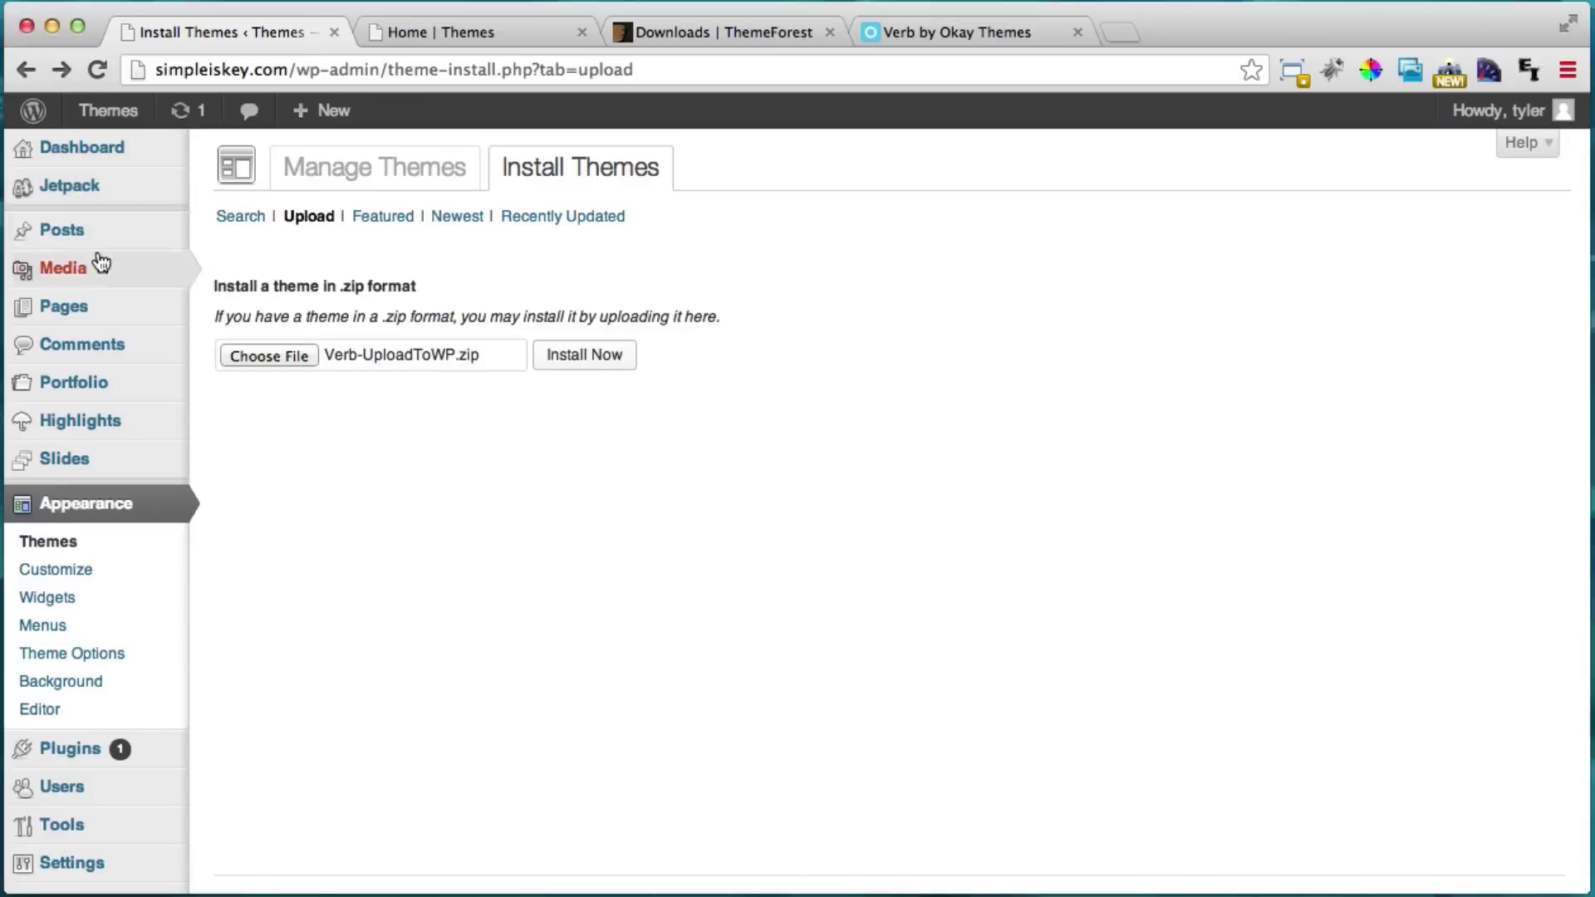
click(586, 357)
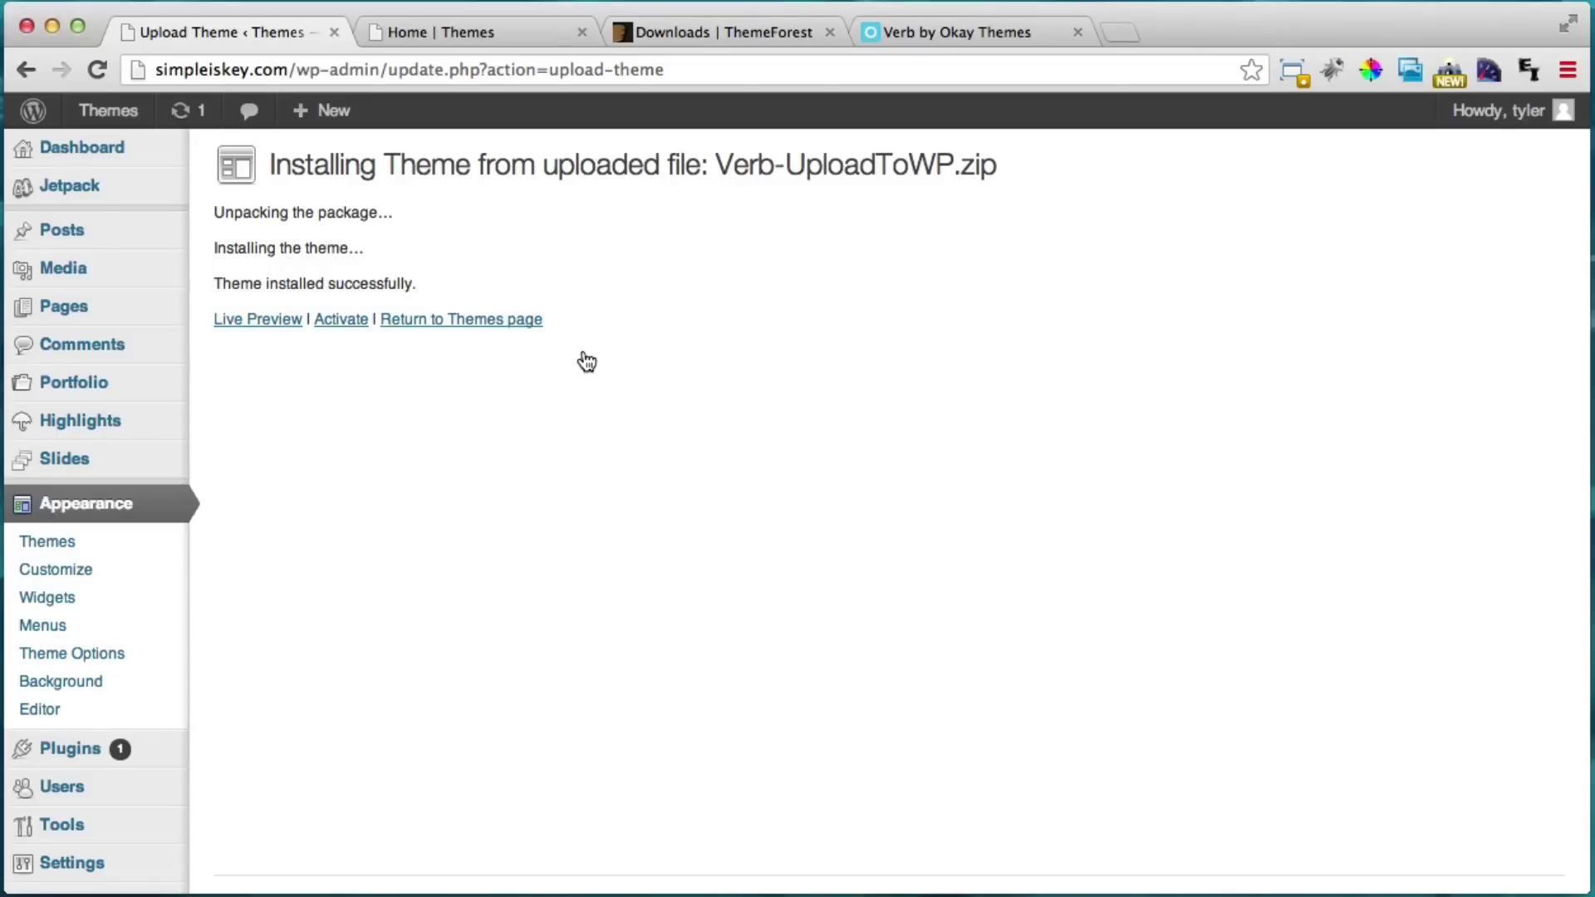
click(344, 321)
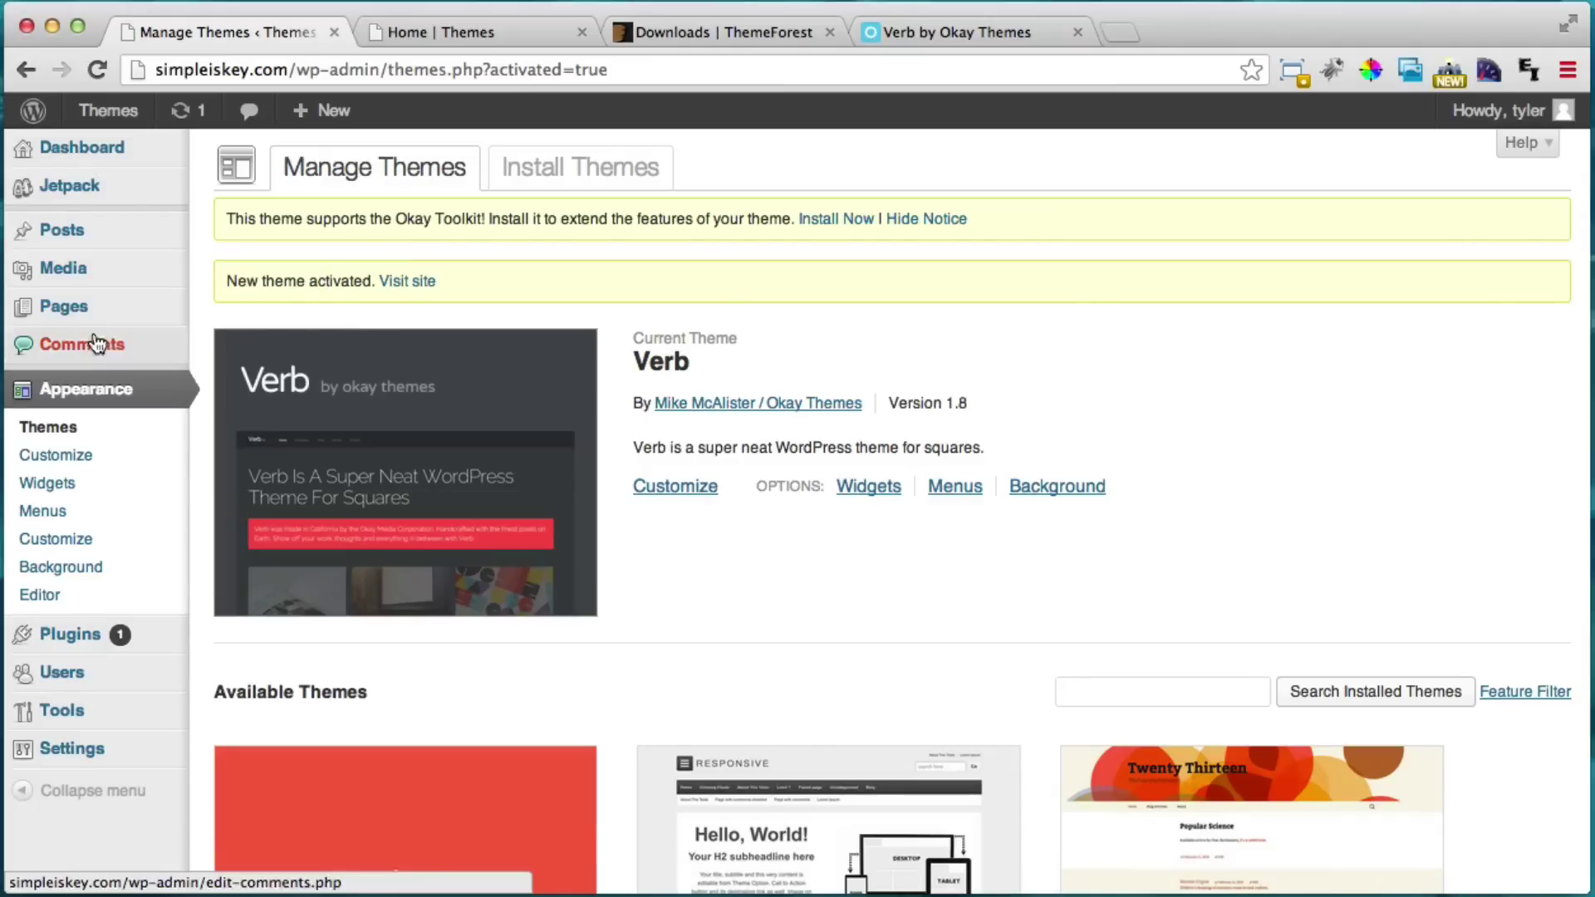
click(457, 38)
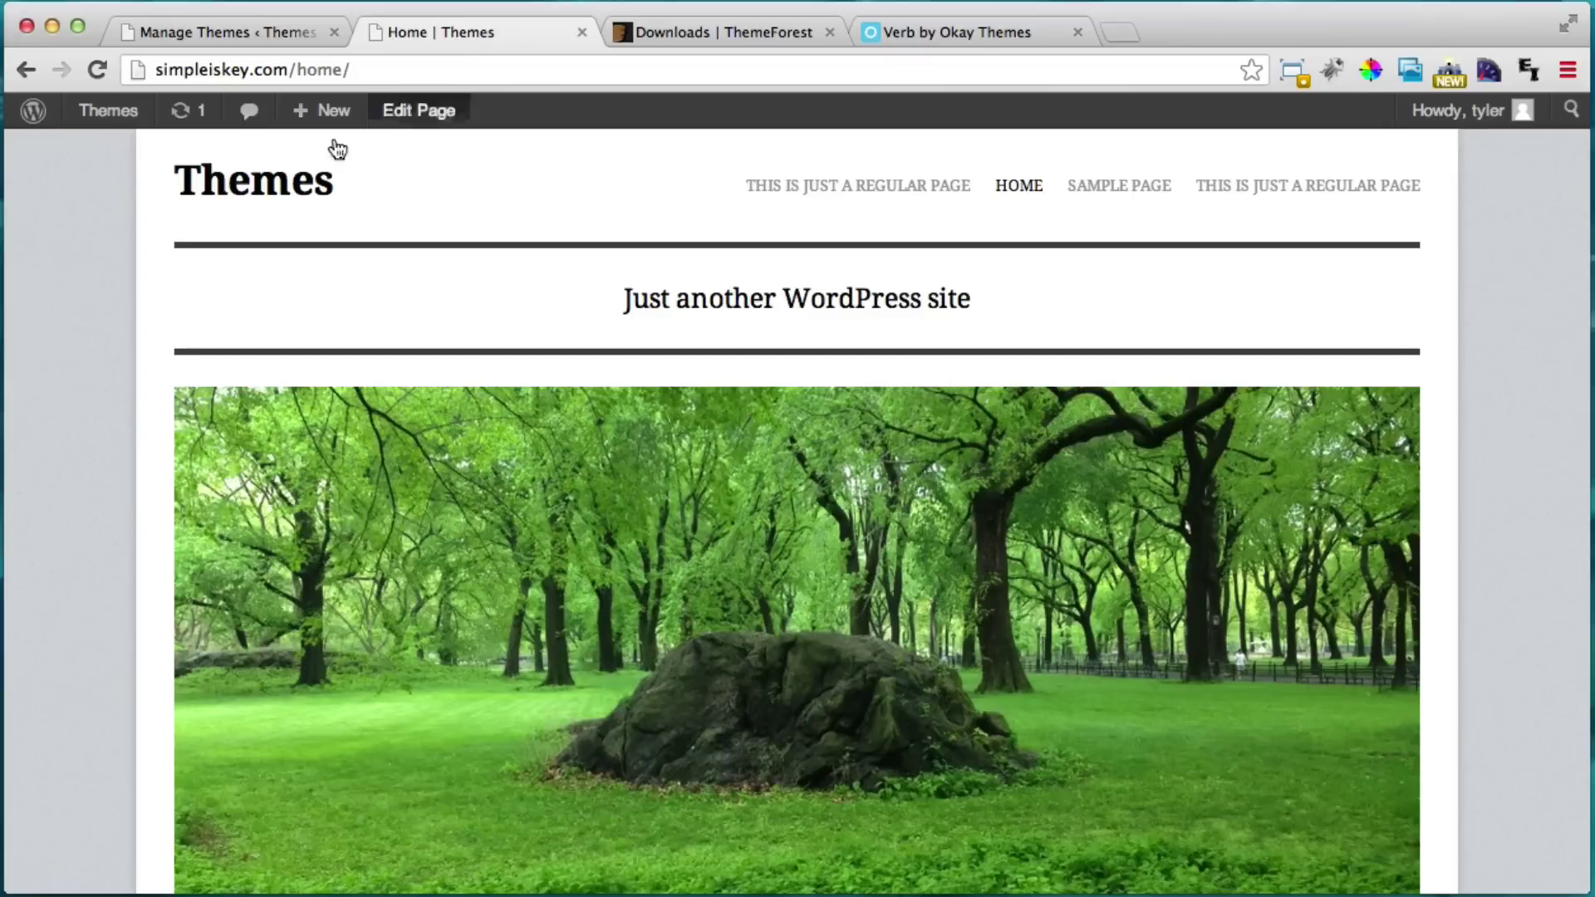
mouse_move(125, 117)
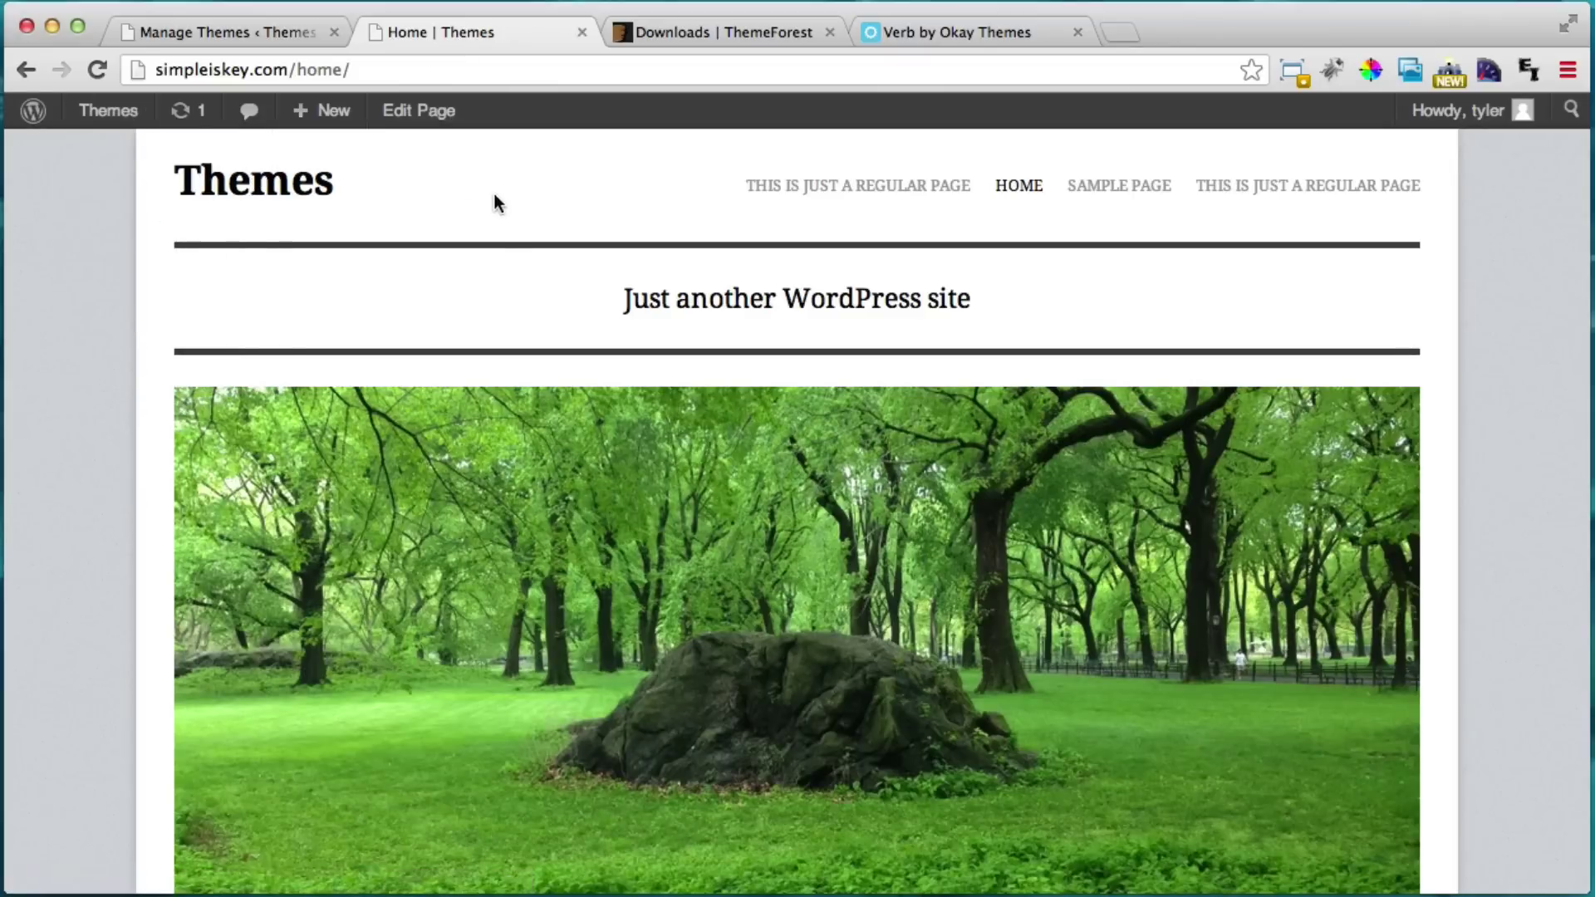
click(247, 193)
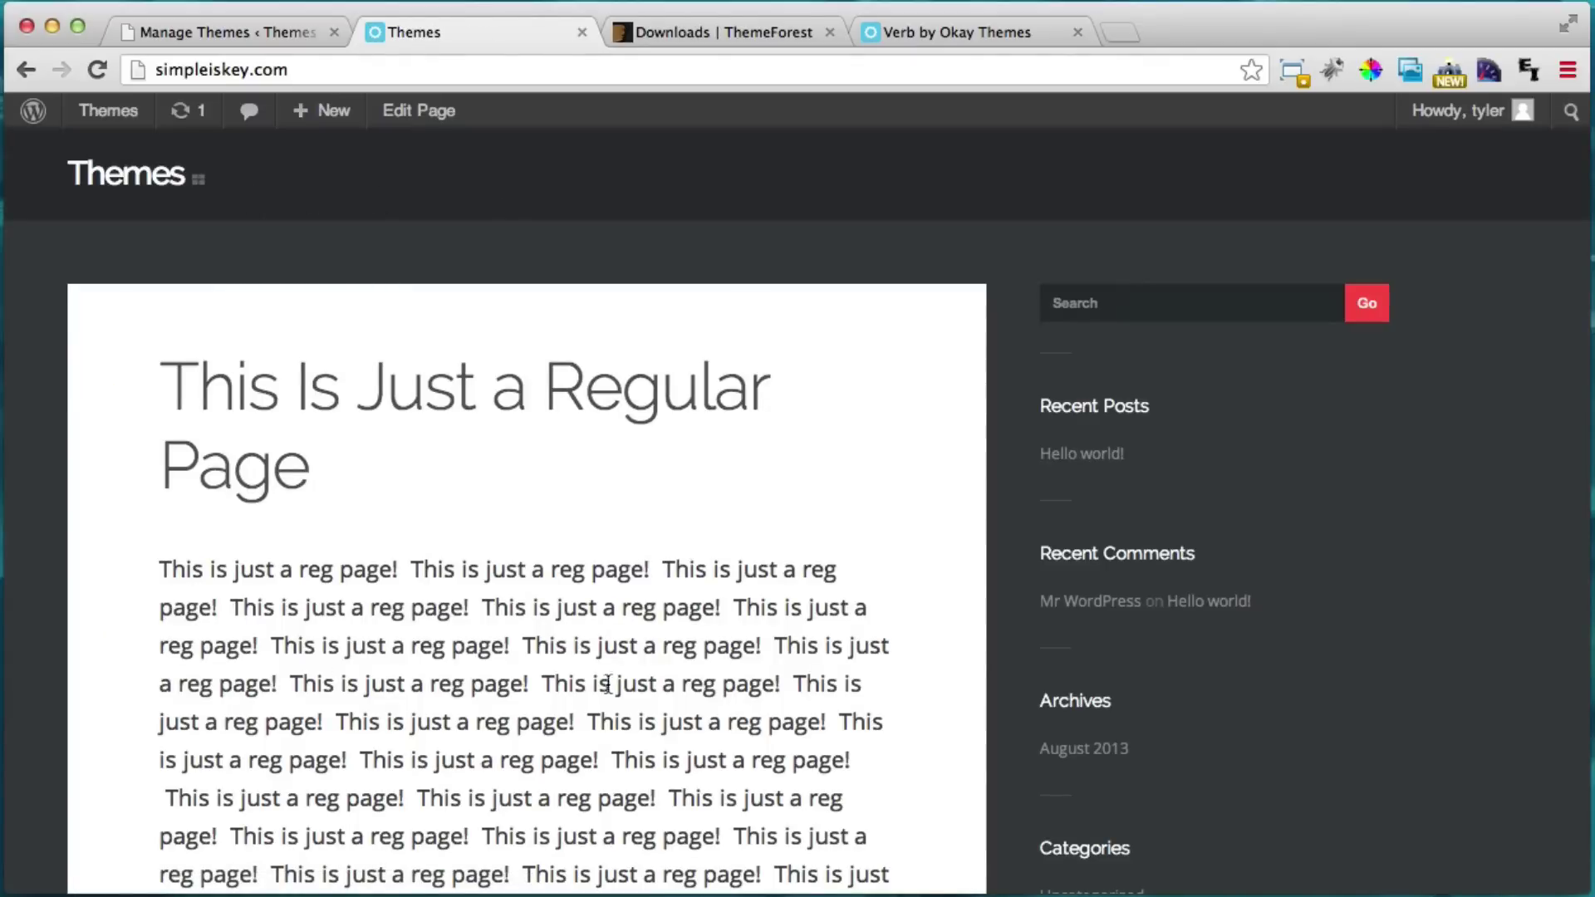
scroll(328, 497, down, 4)
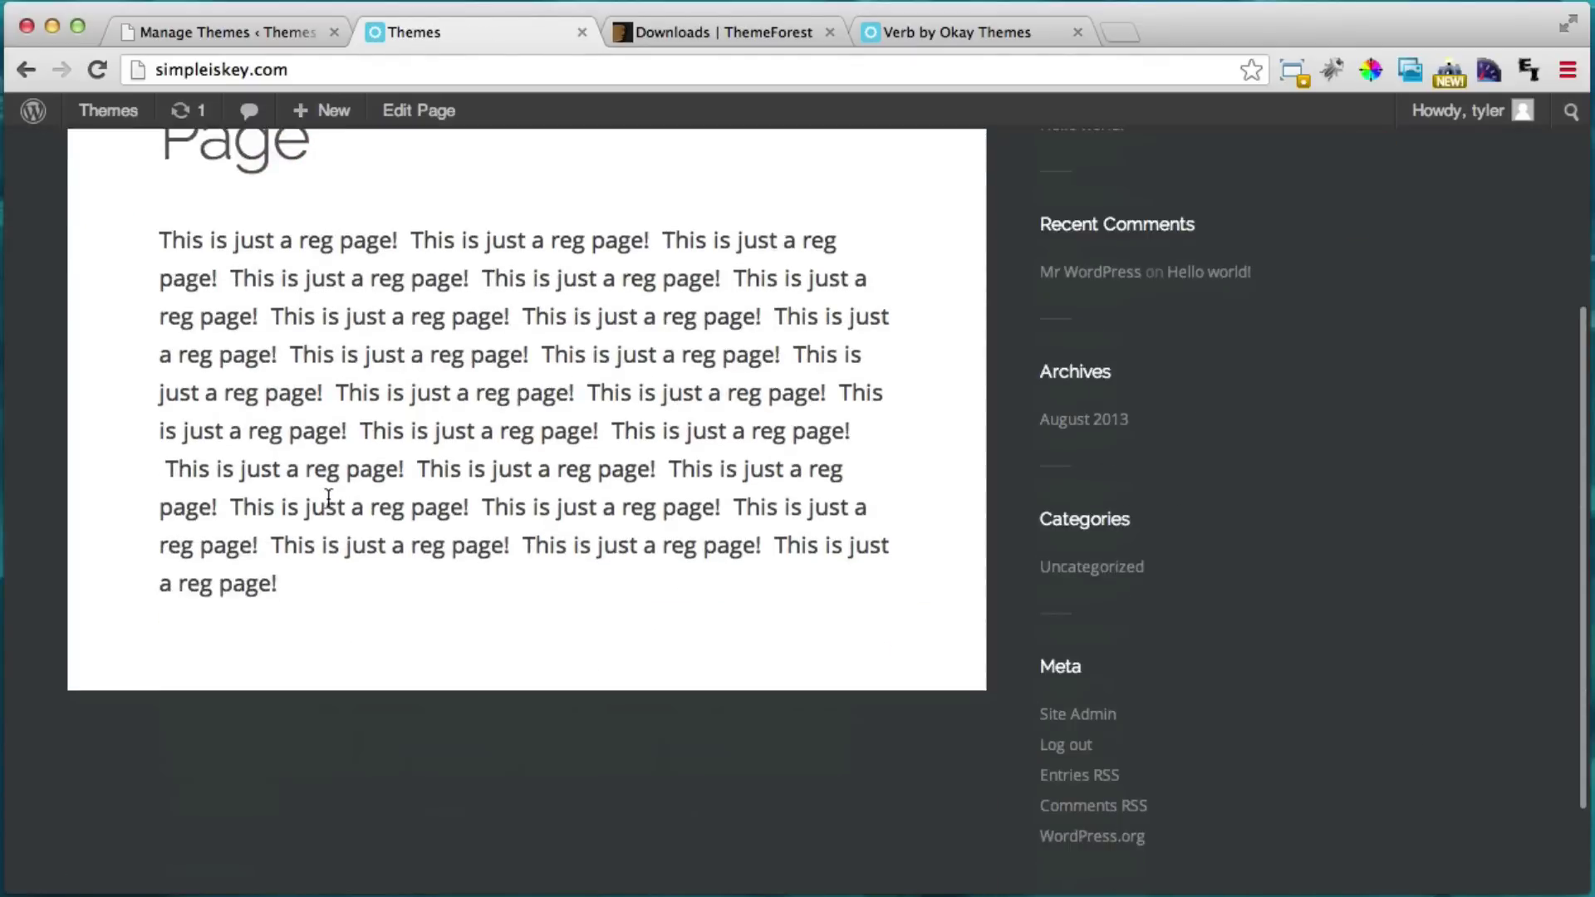
scroll(328, 497, up, 4)
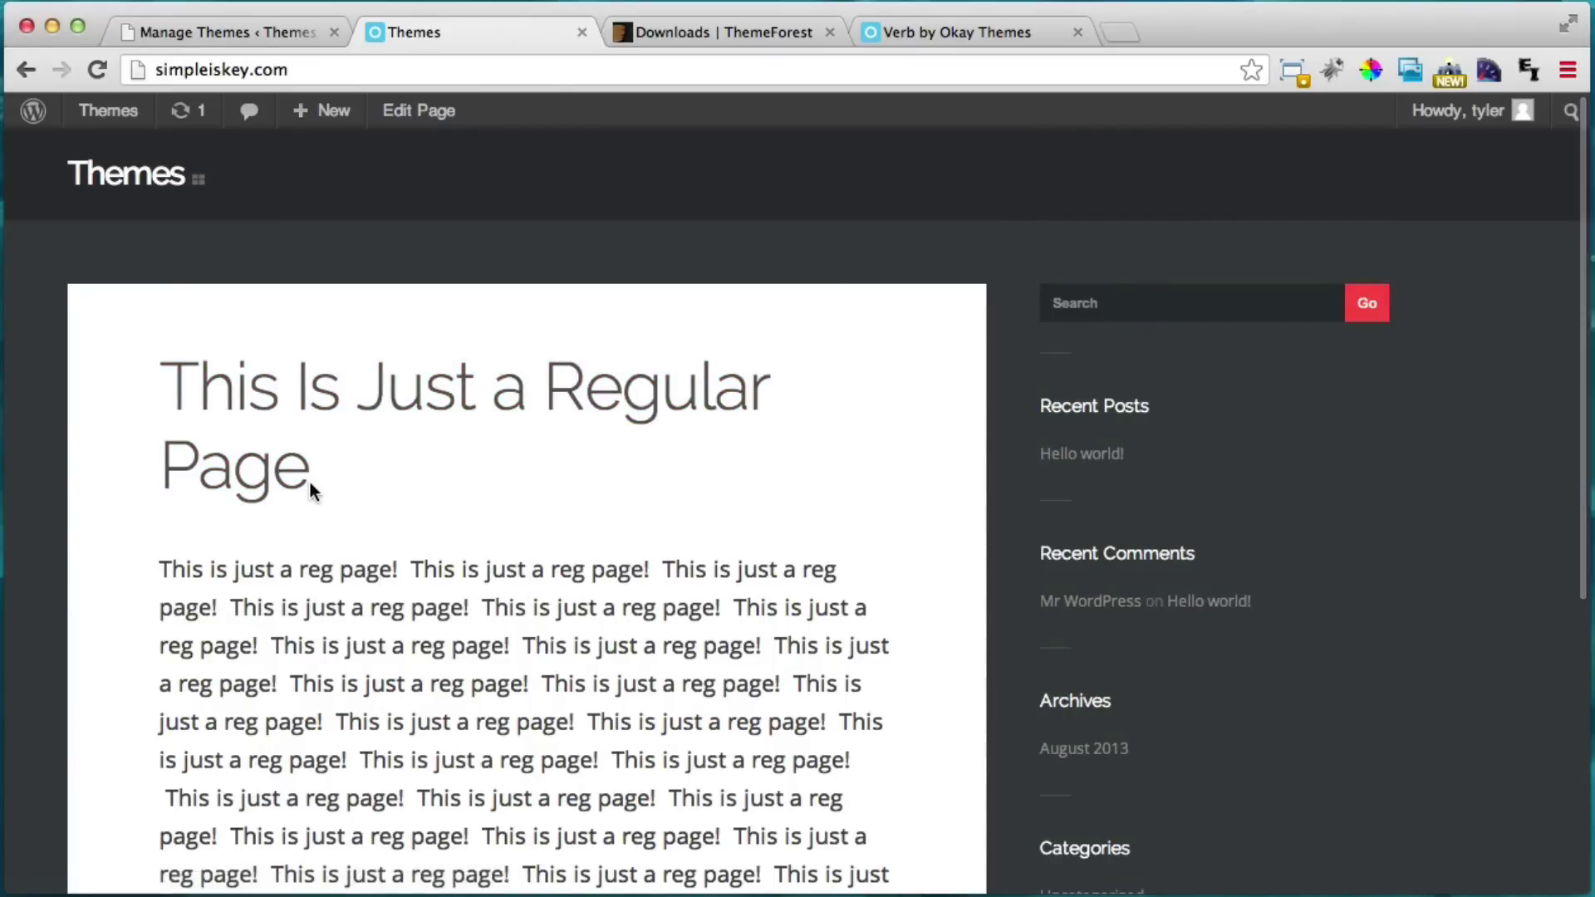
click(238, 37)
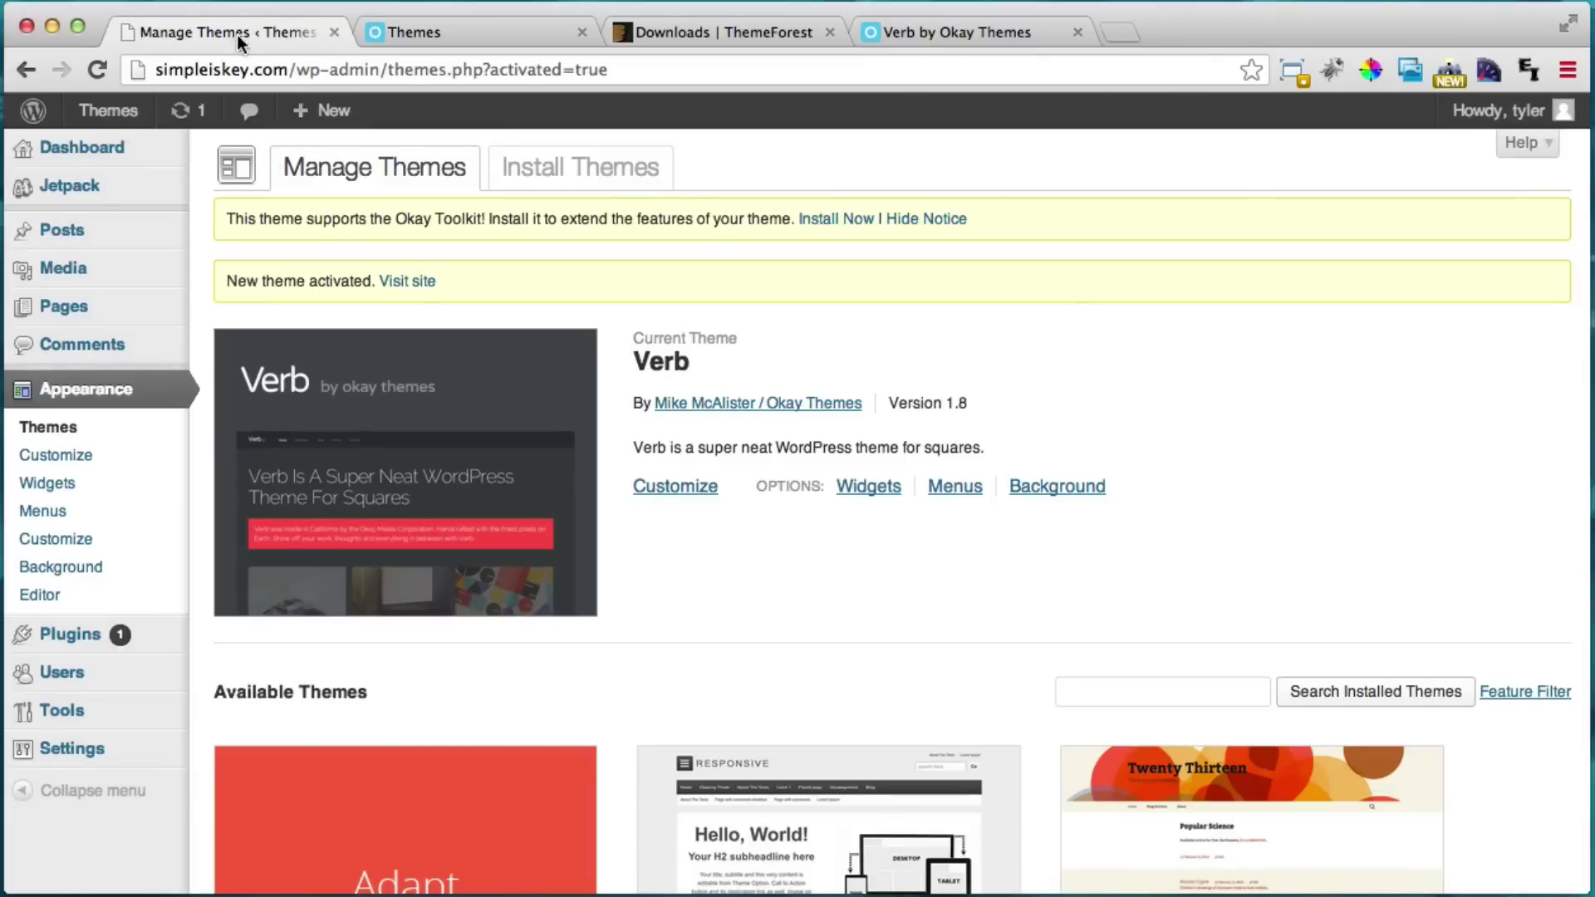
Save Reading Settings with the front page as 'Your latest posts' and view the Hello world! post.
mouse_move(91, 752)
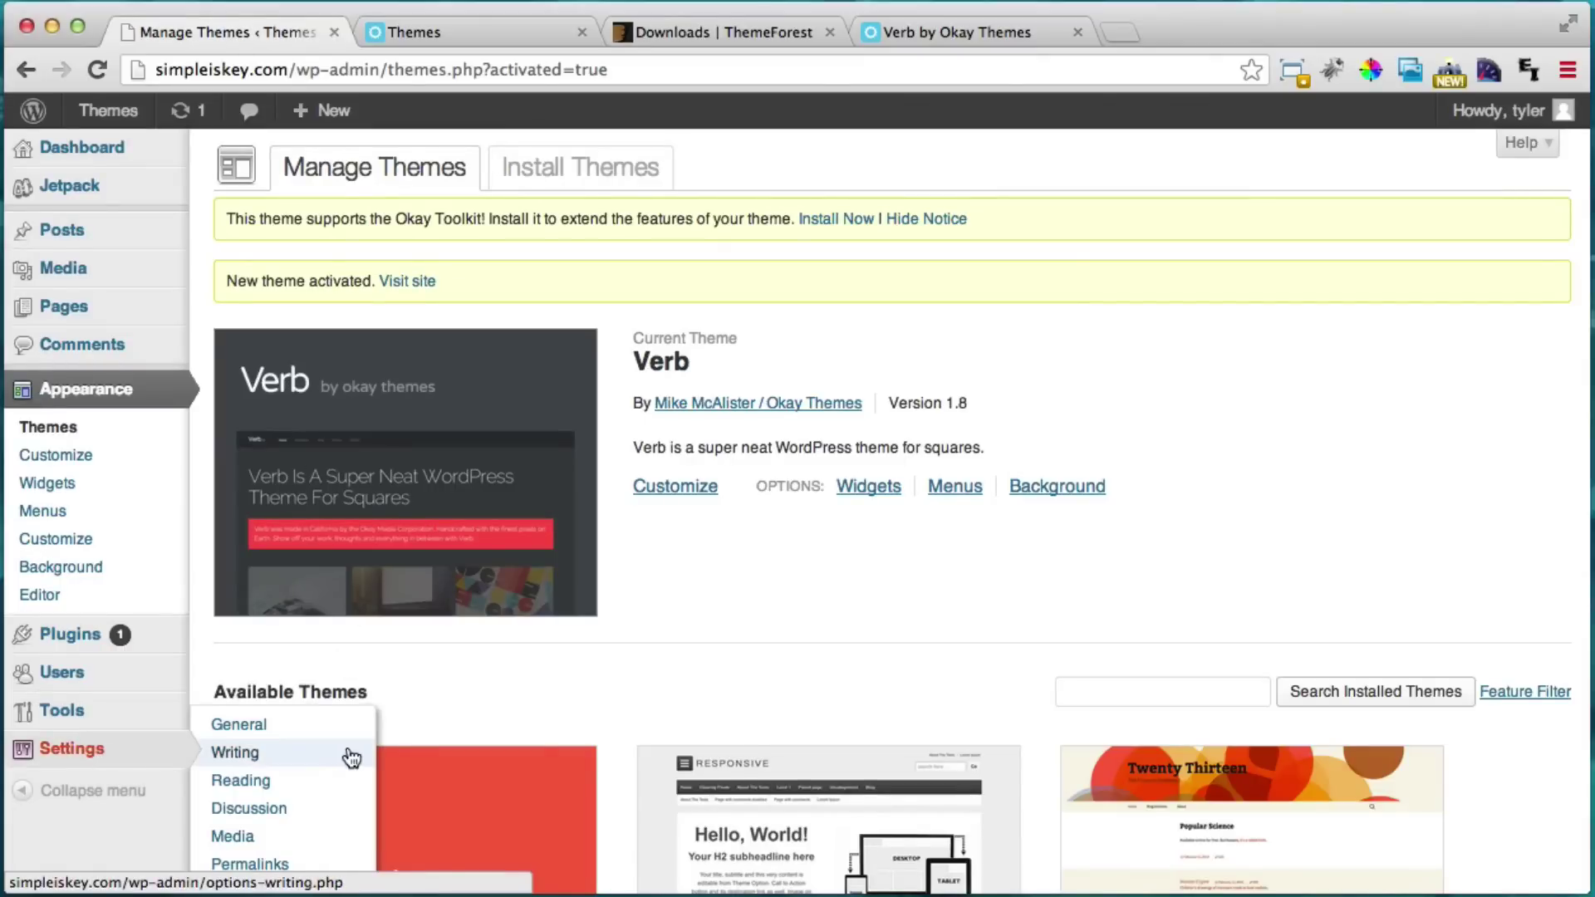
scroll(351, 758, down, 2)
click(300, 712)
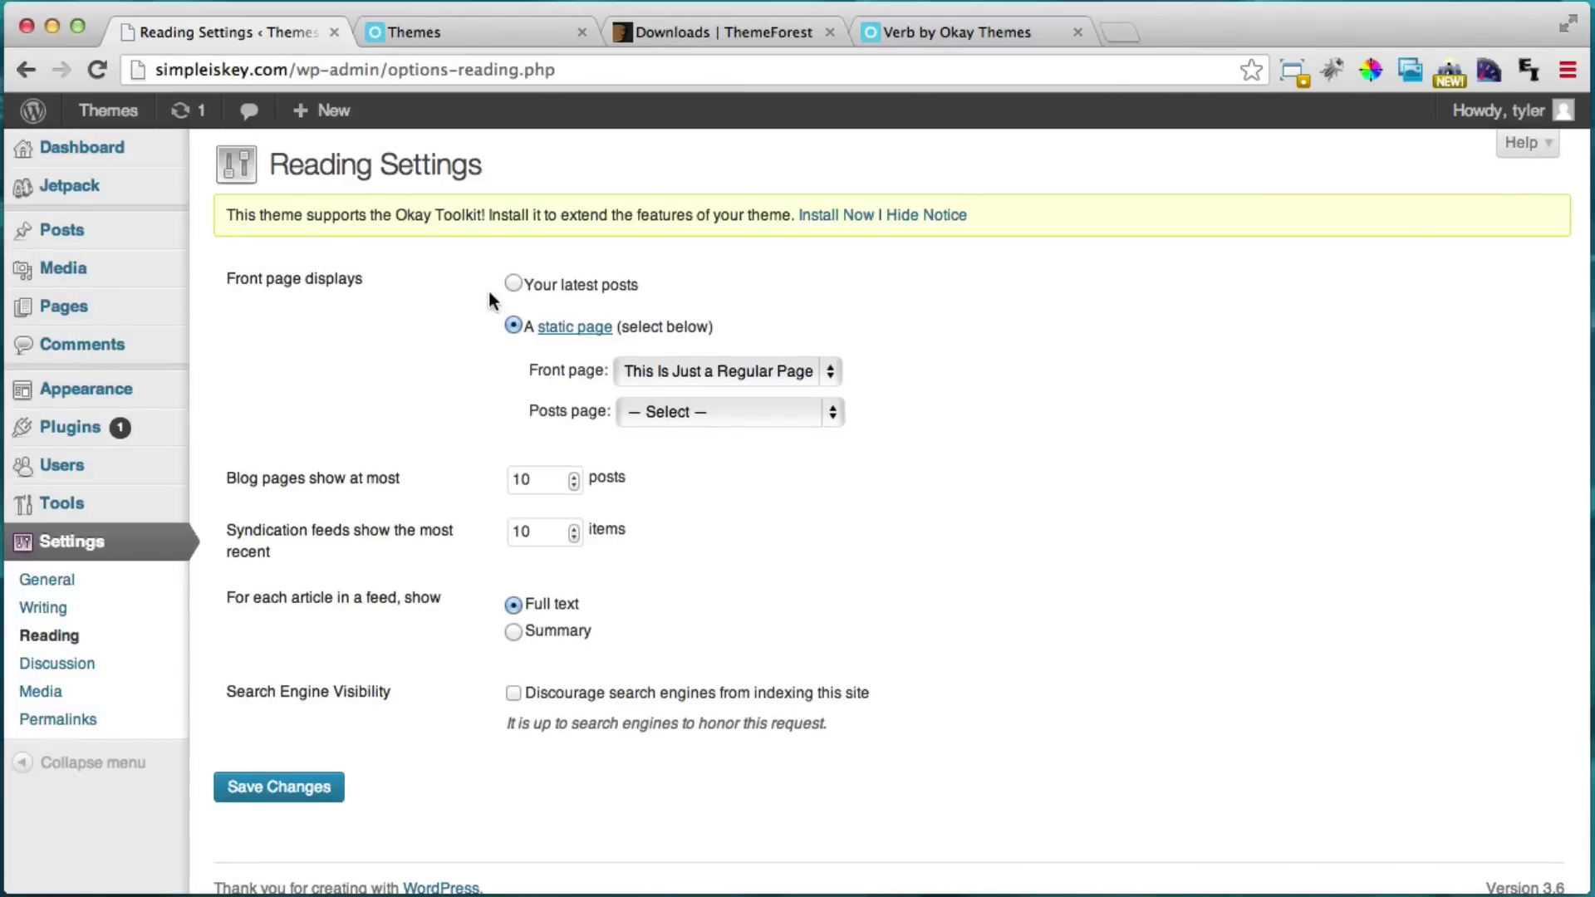
click(513, 283)
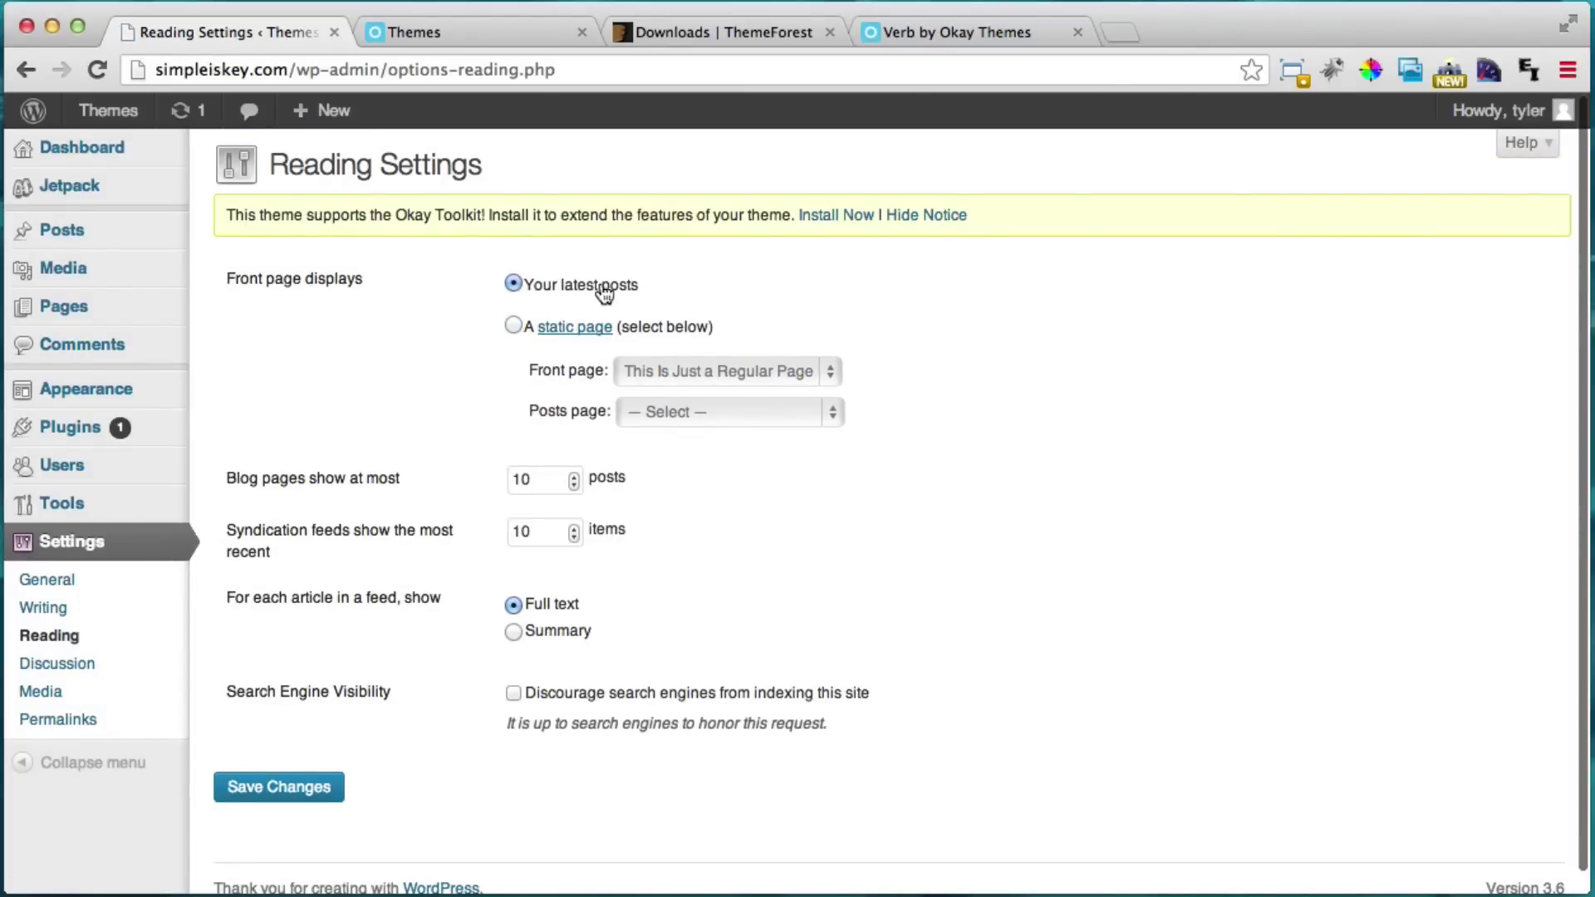
click(287, 796)
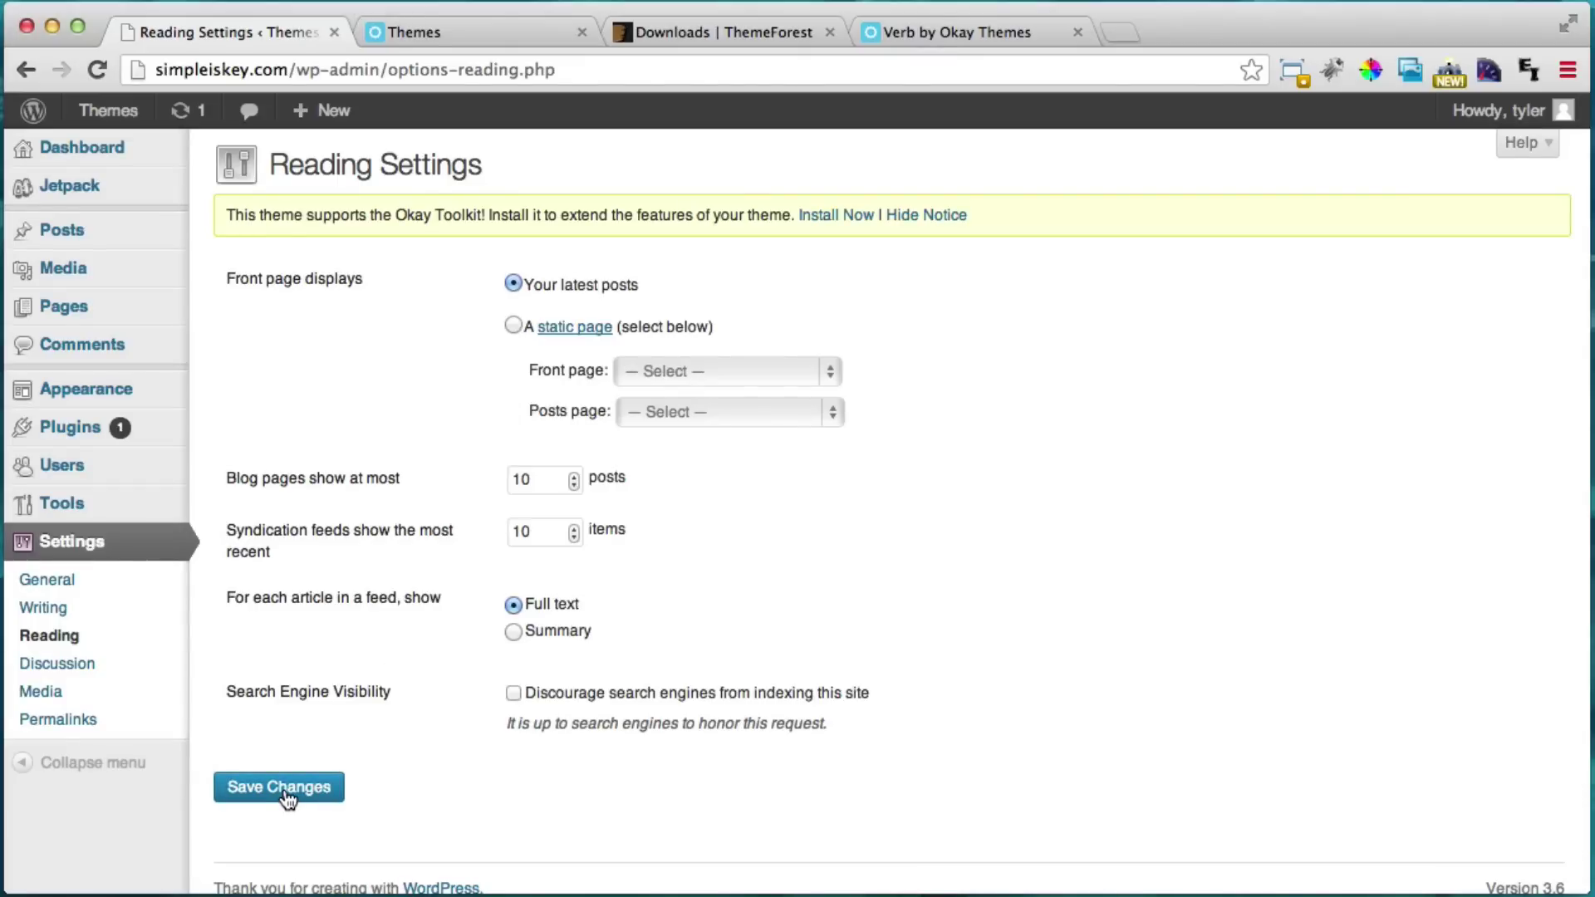
click(286, 796)
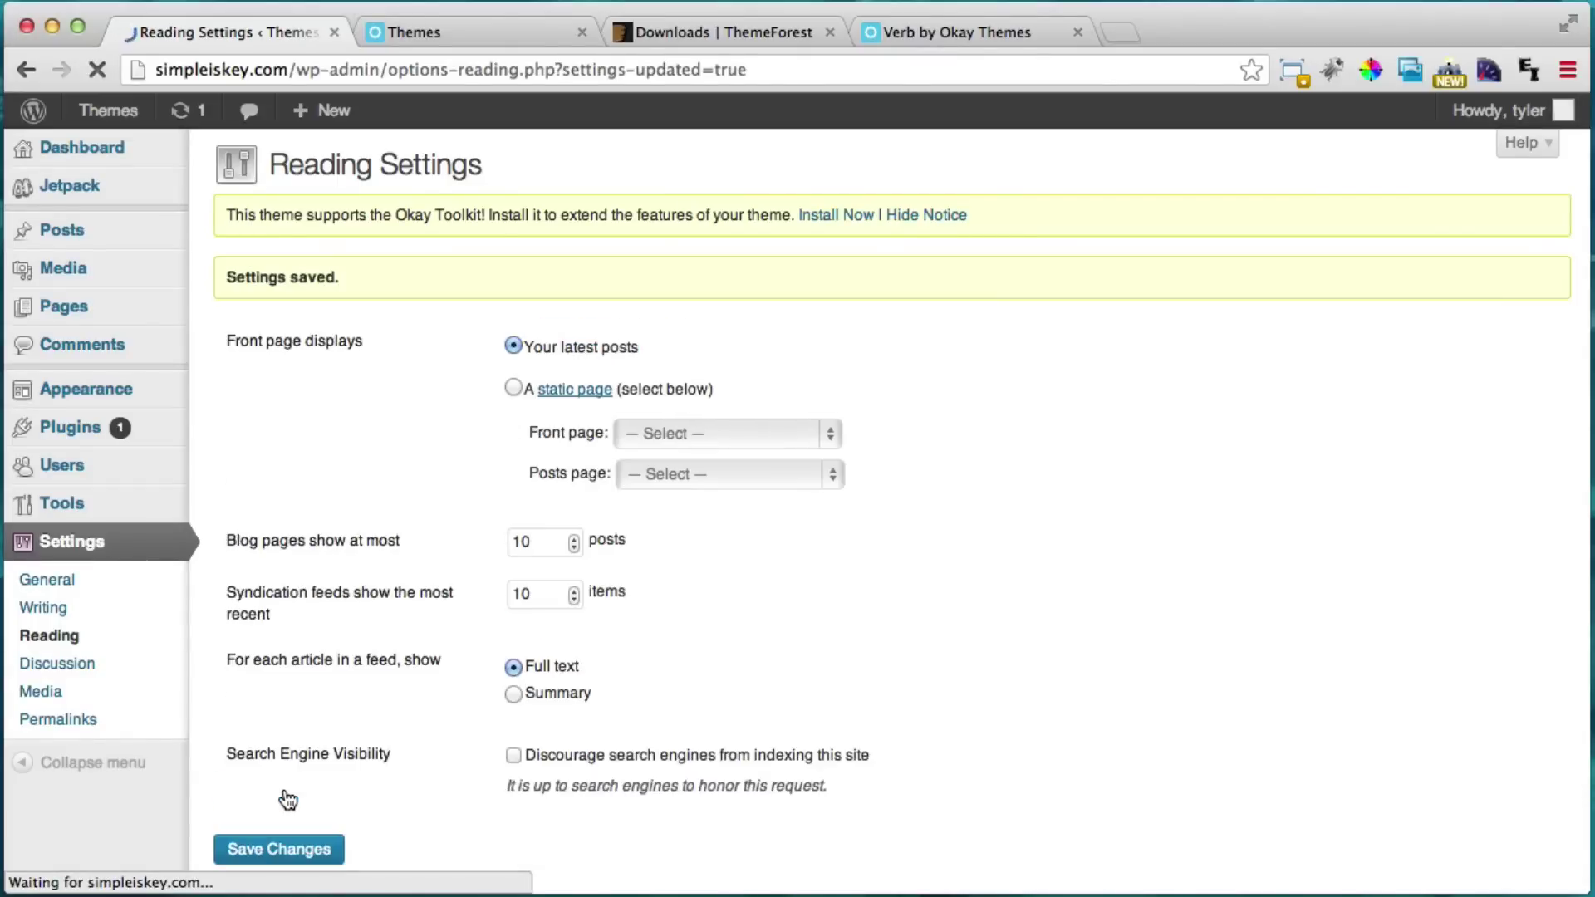
click(447, 33)
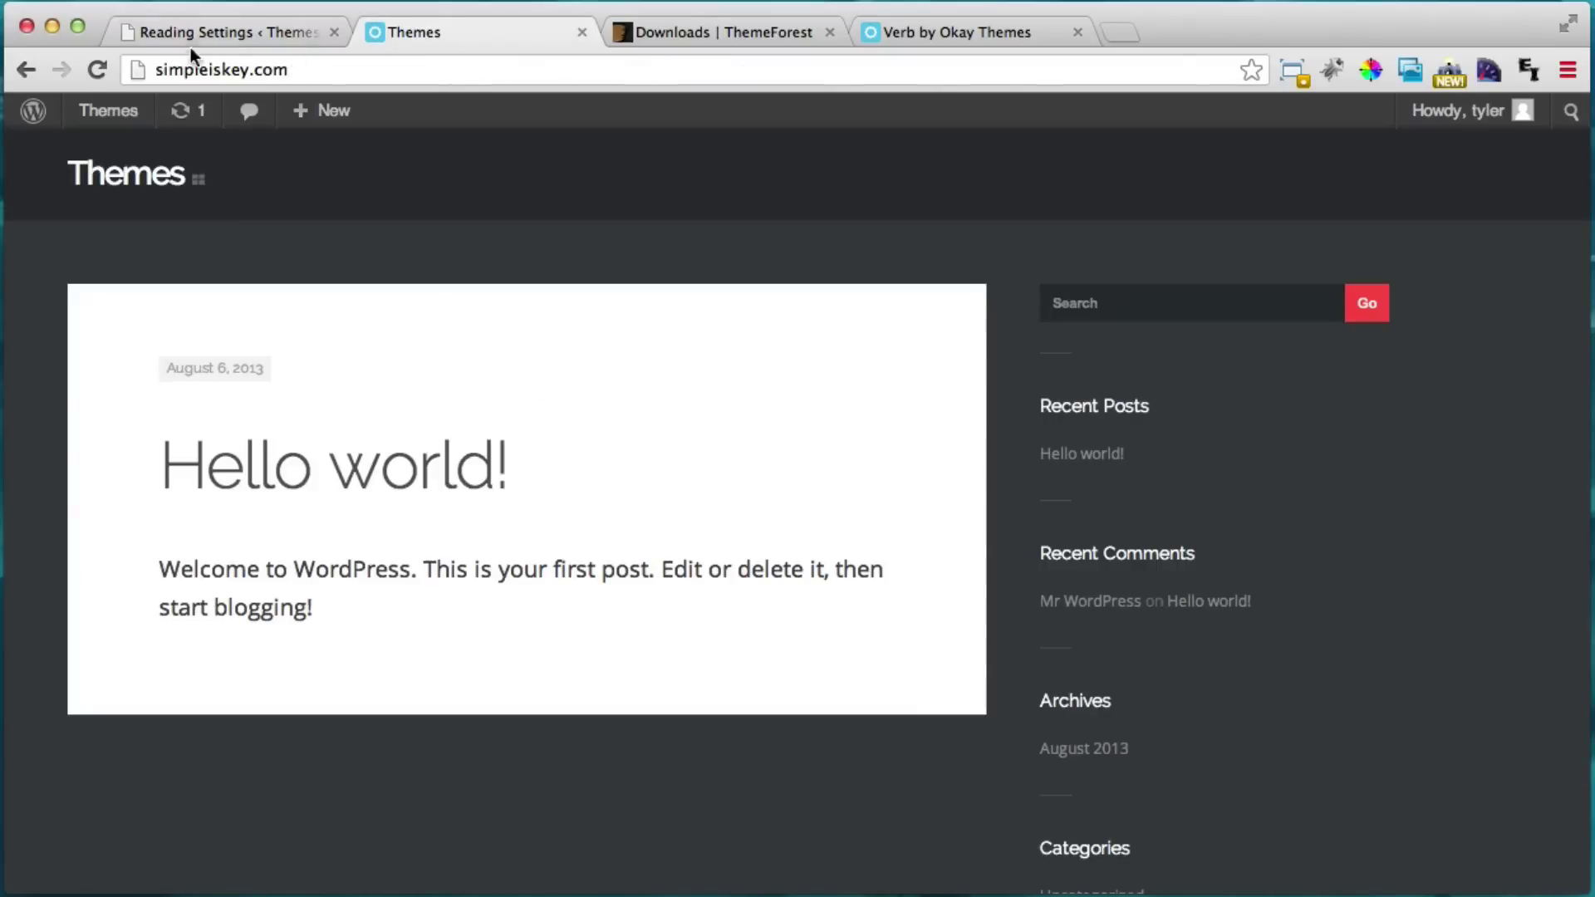
click(105, 65)
scroll(929, 532, down, 1)
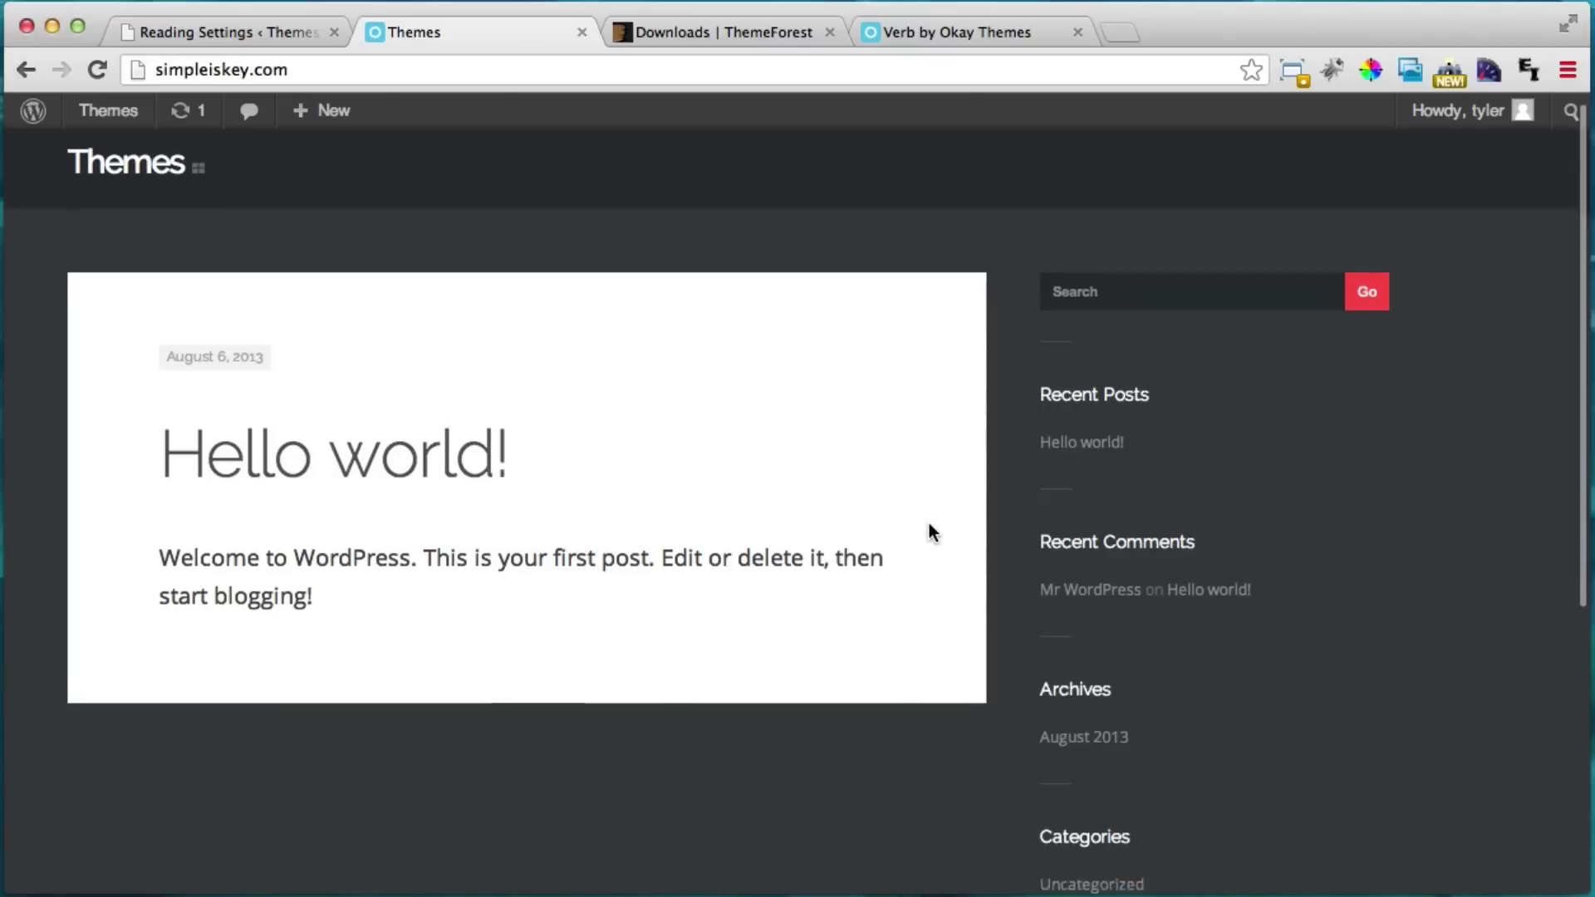
scroll(931, 532, up, 1)
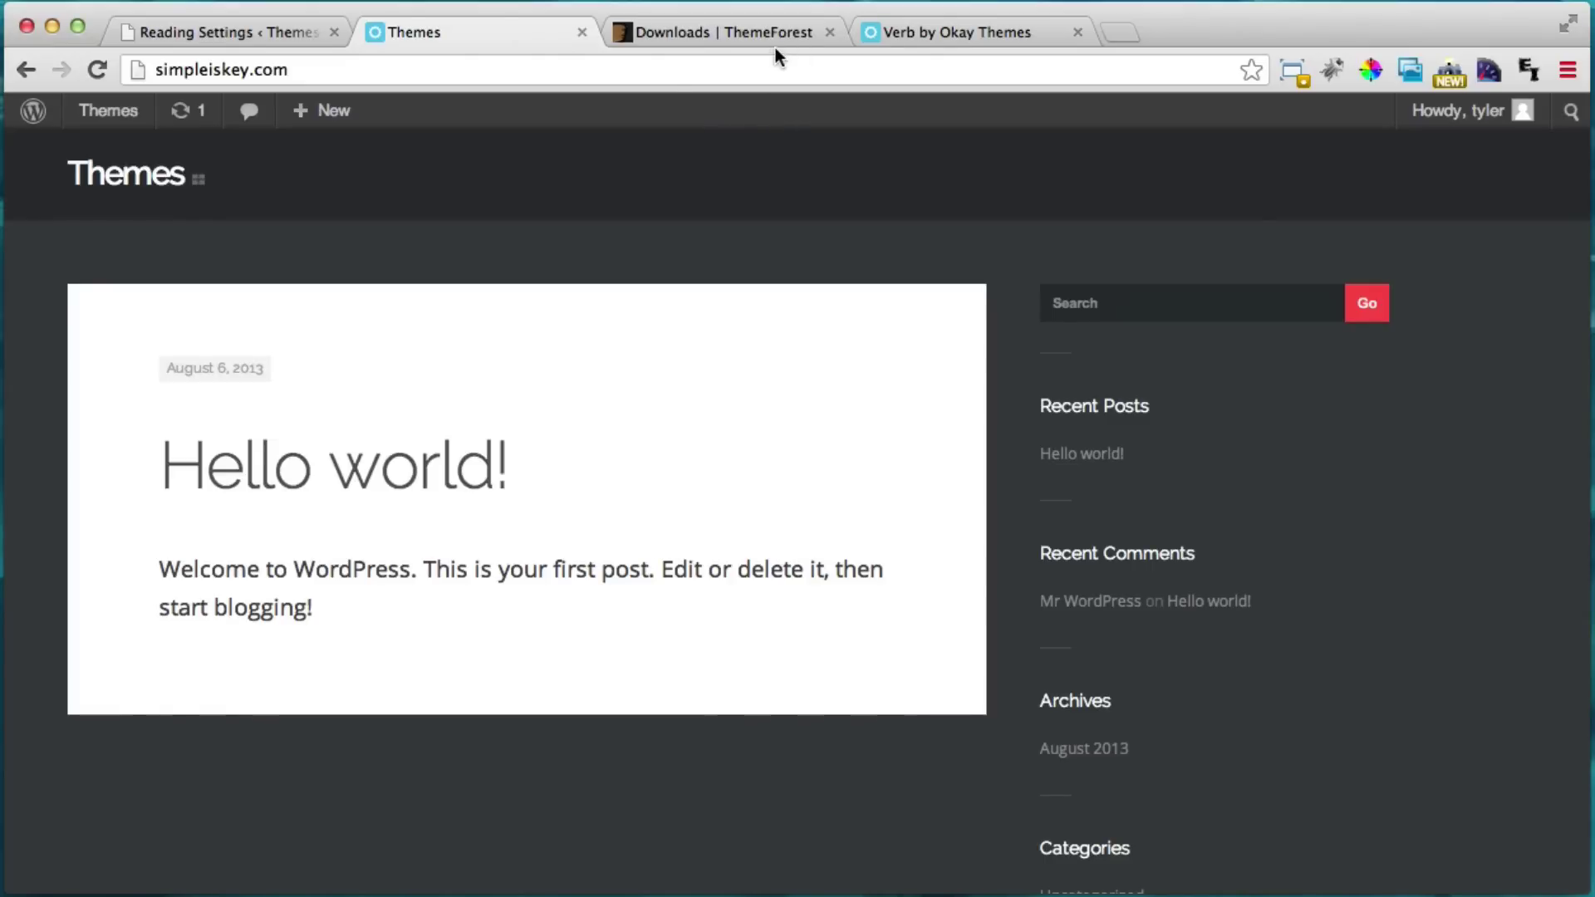
Go to woothemes.com and open its theme catalog.
click(904, 31)
click(707, 73)
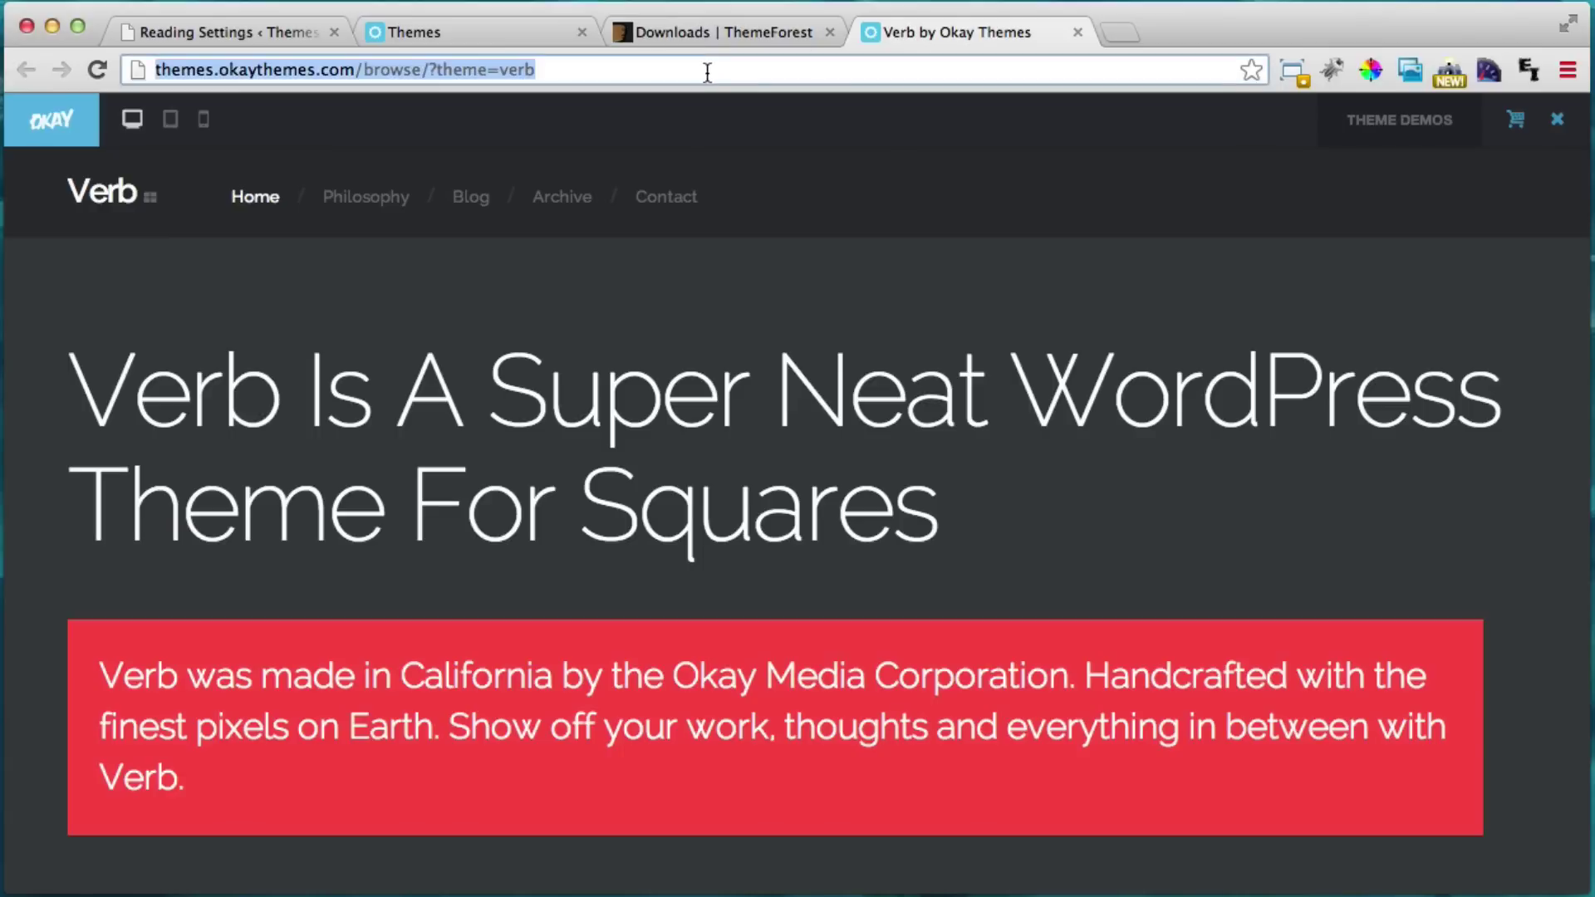
text(woothemes.com)
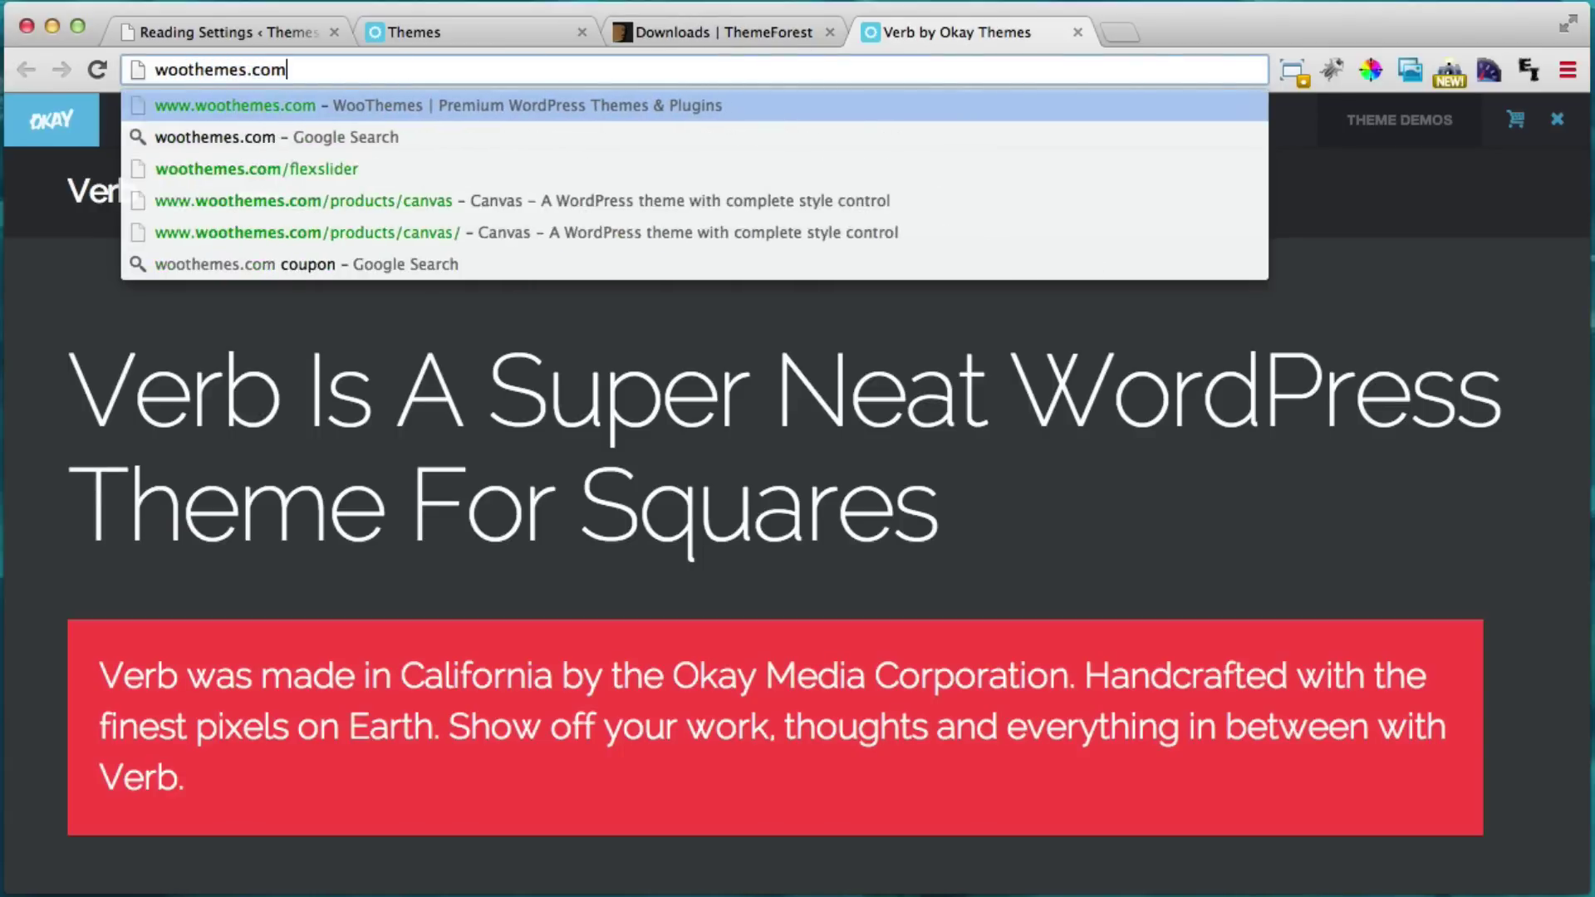
key(Return)
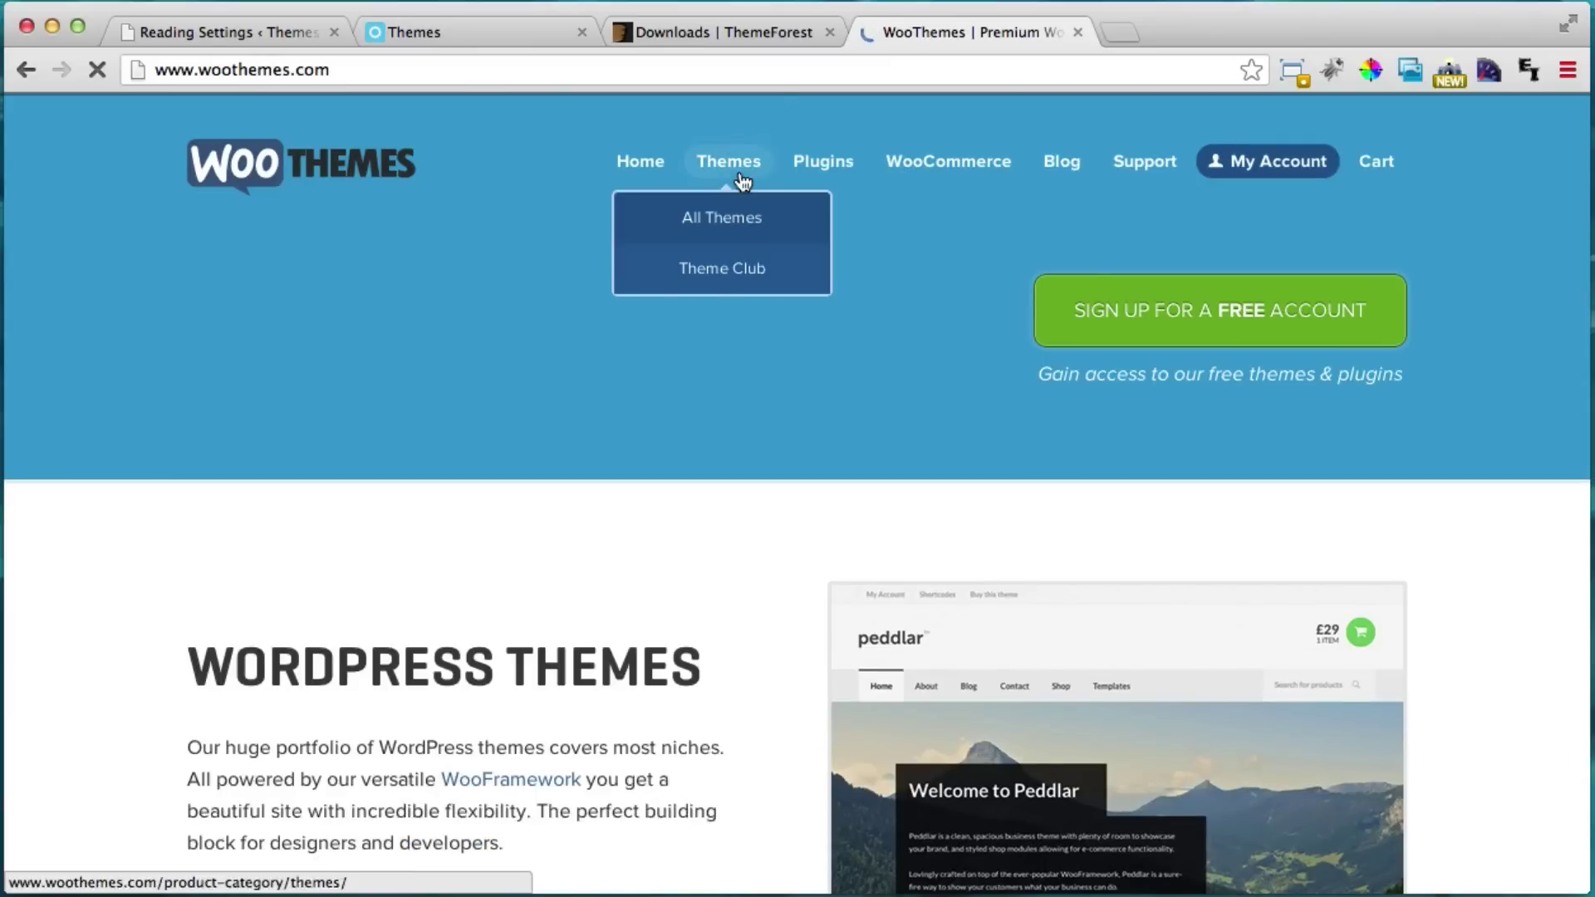
click(738, 162)
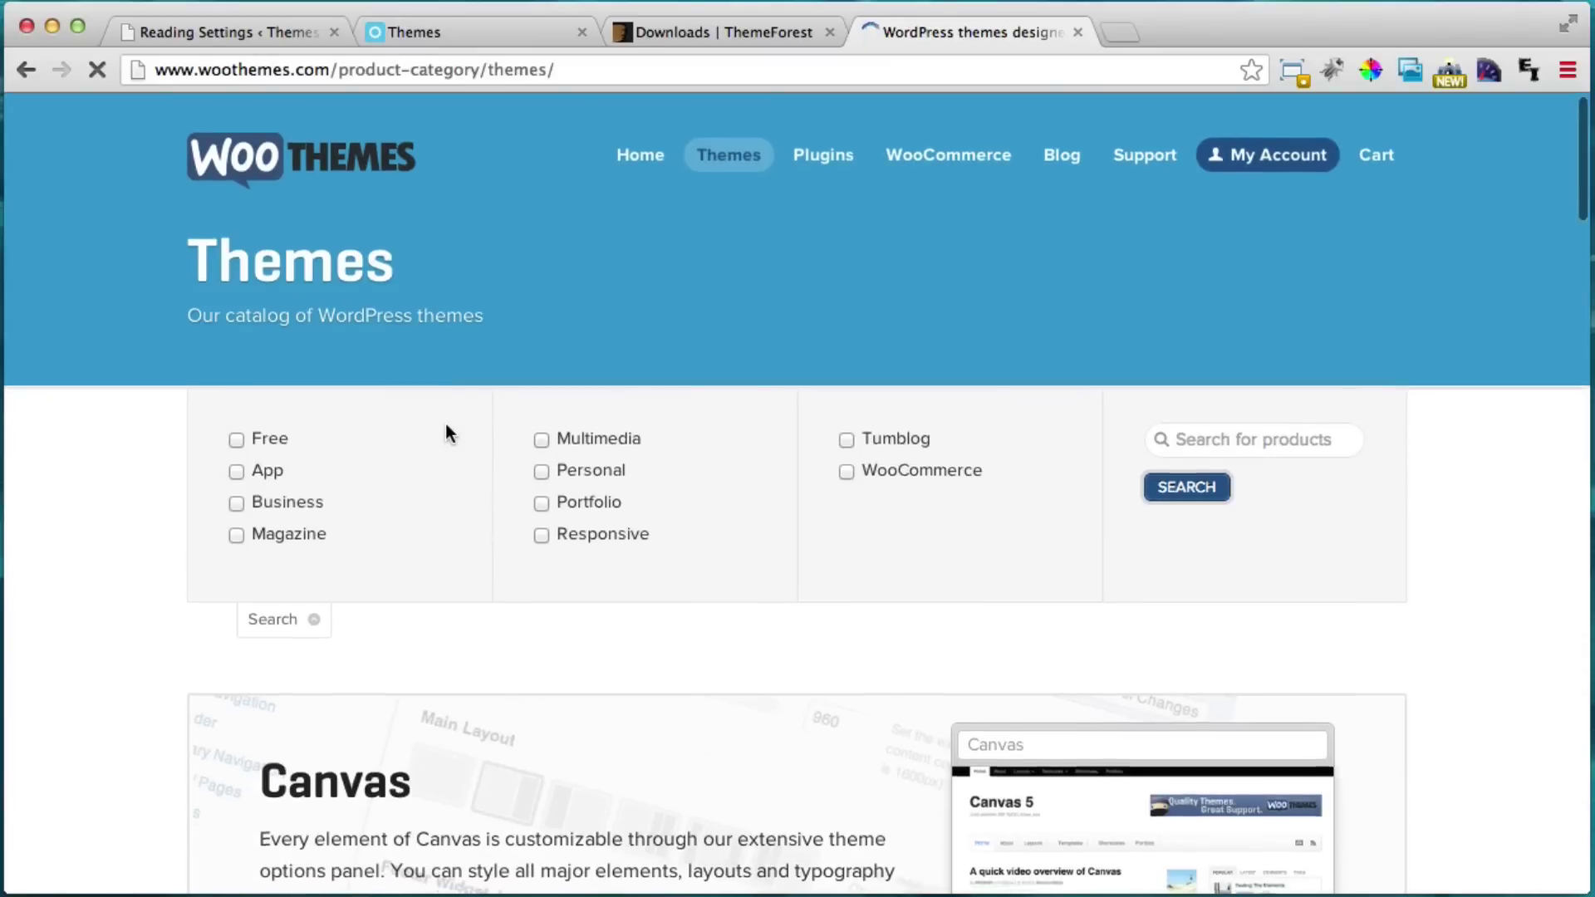
scroll(445, 427, down, 2)
scroll(445, 424, up, 2)
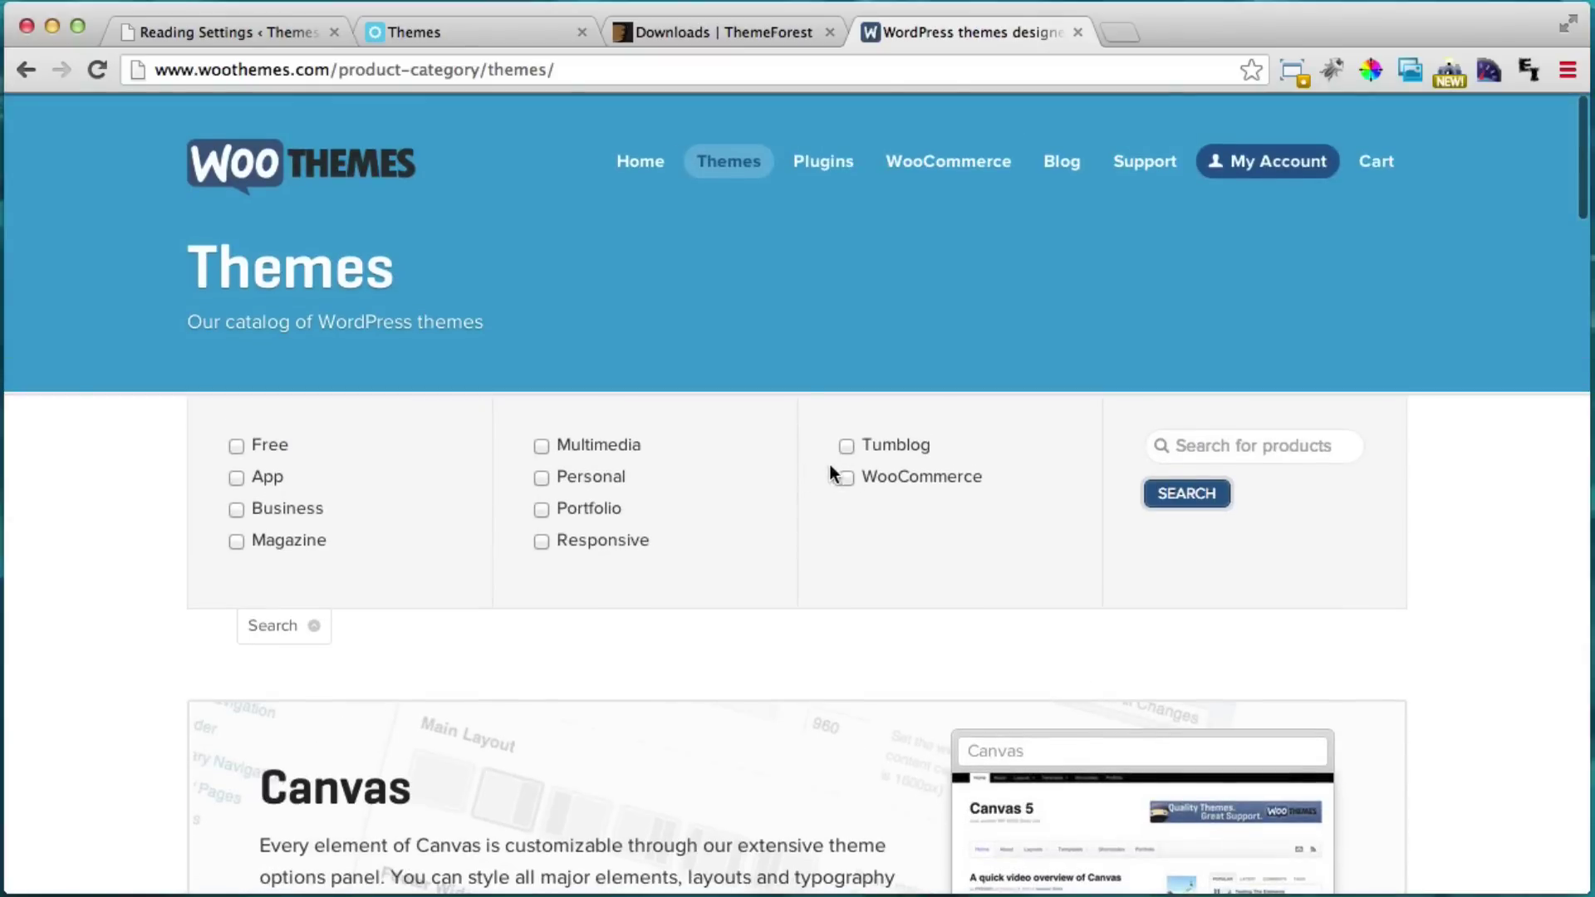
Filter the catalog to WooCommerce themes and browse results like Peddlar, Resort and Superstore.
click(1202, 496)
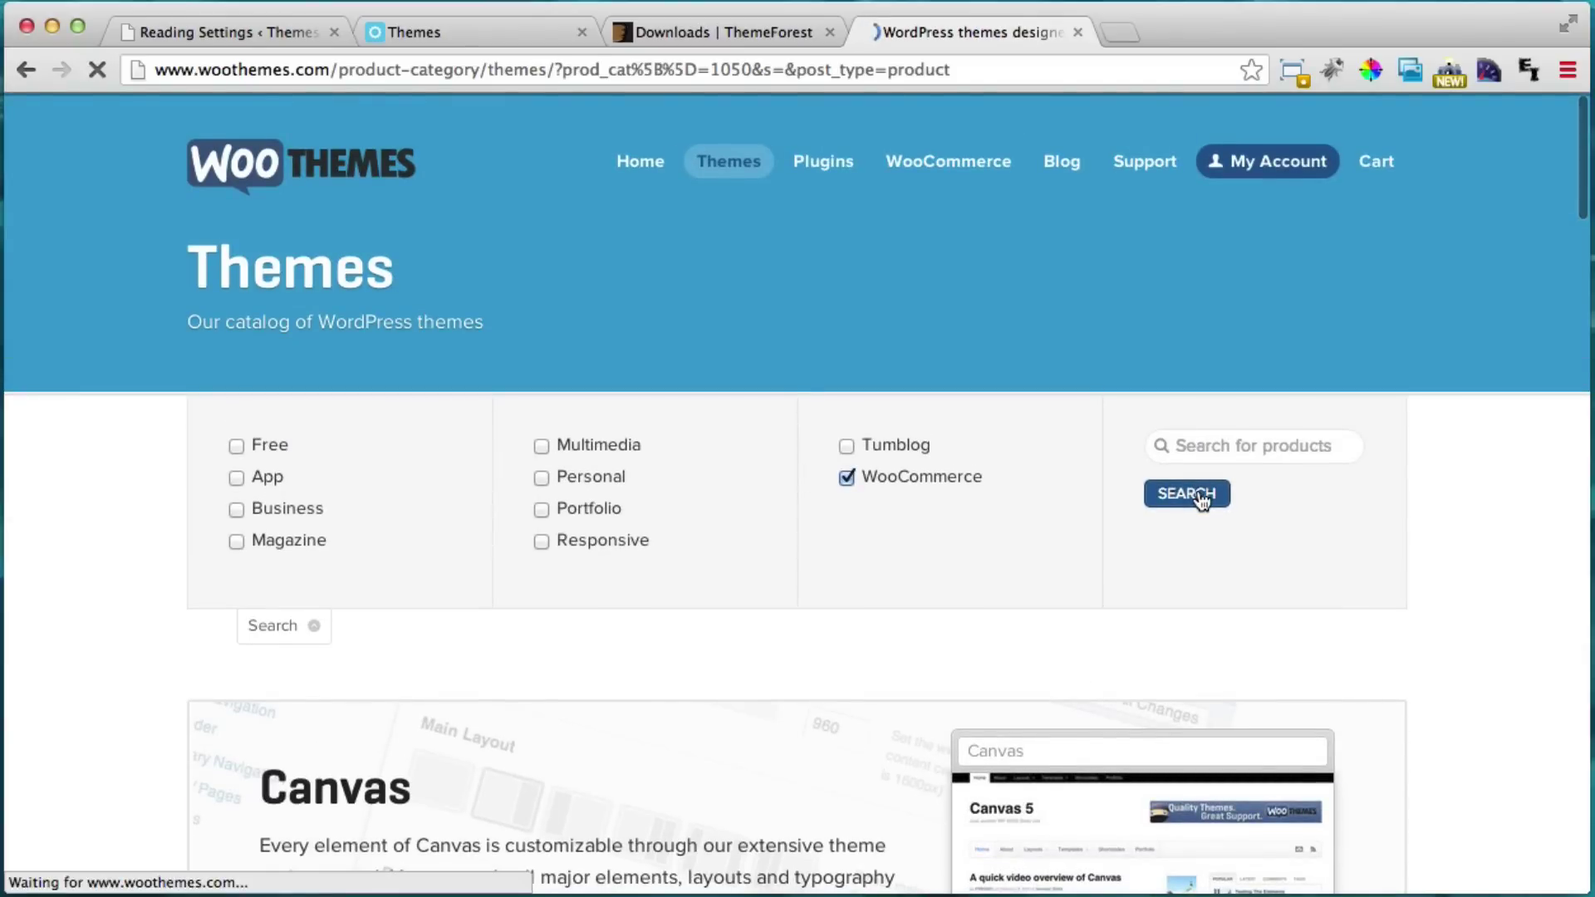
scroll(1105, 416, down, 5)
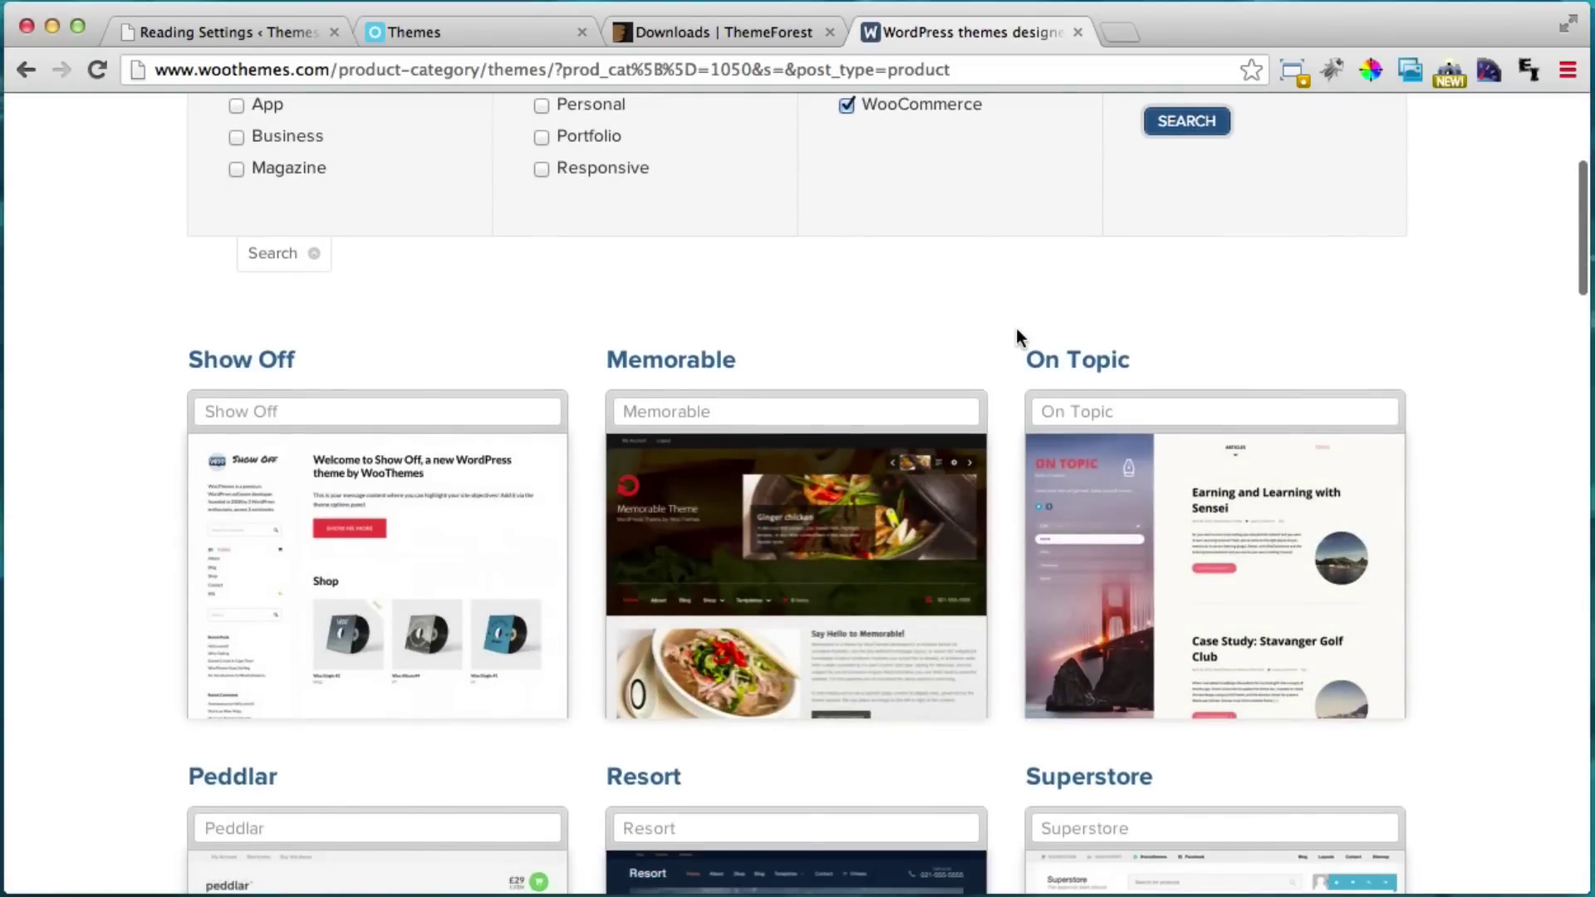
scroll(748, 399, down, 2)
scroll(429, 470, down, 3)
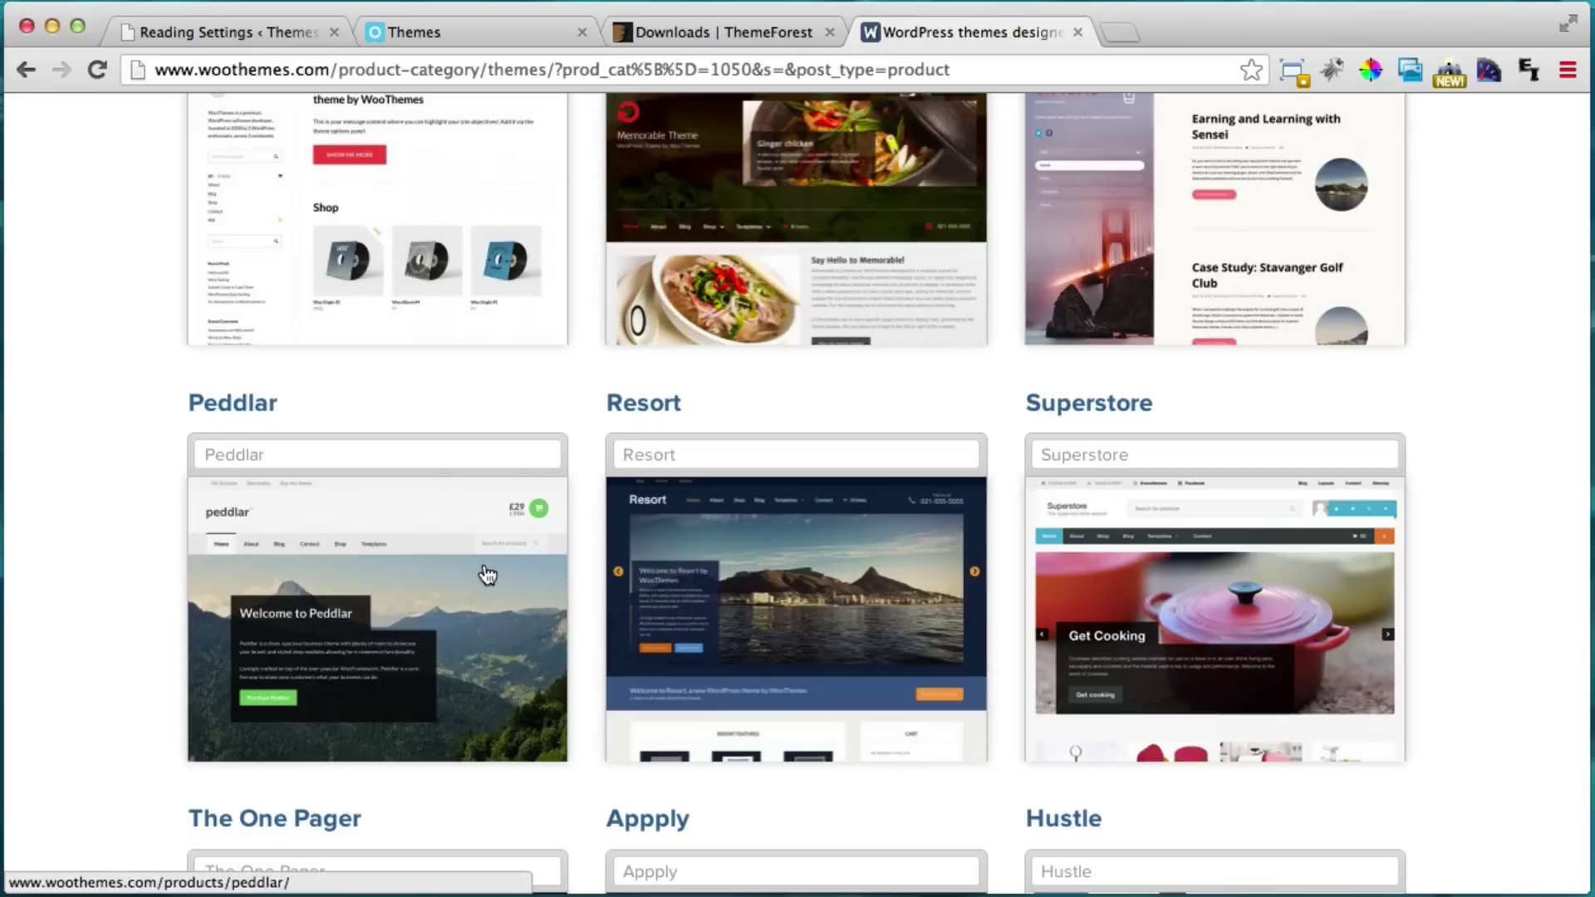
scroll(630, 582, up, 10)
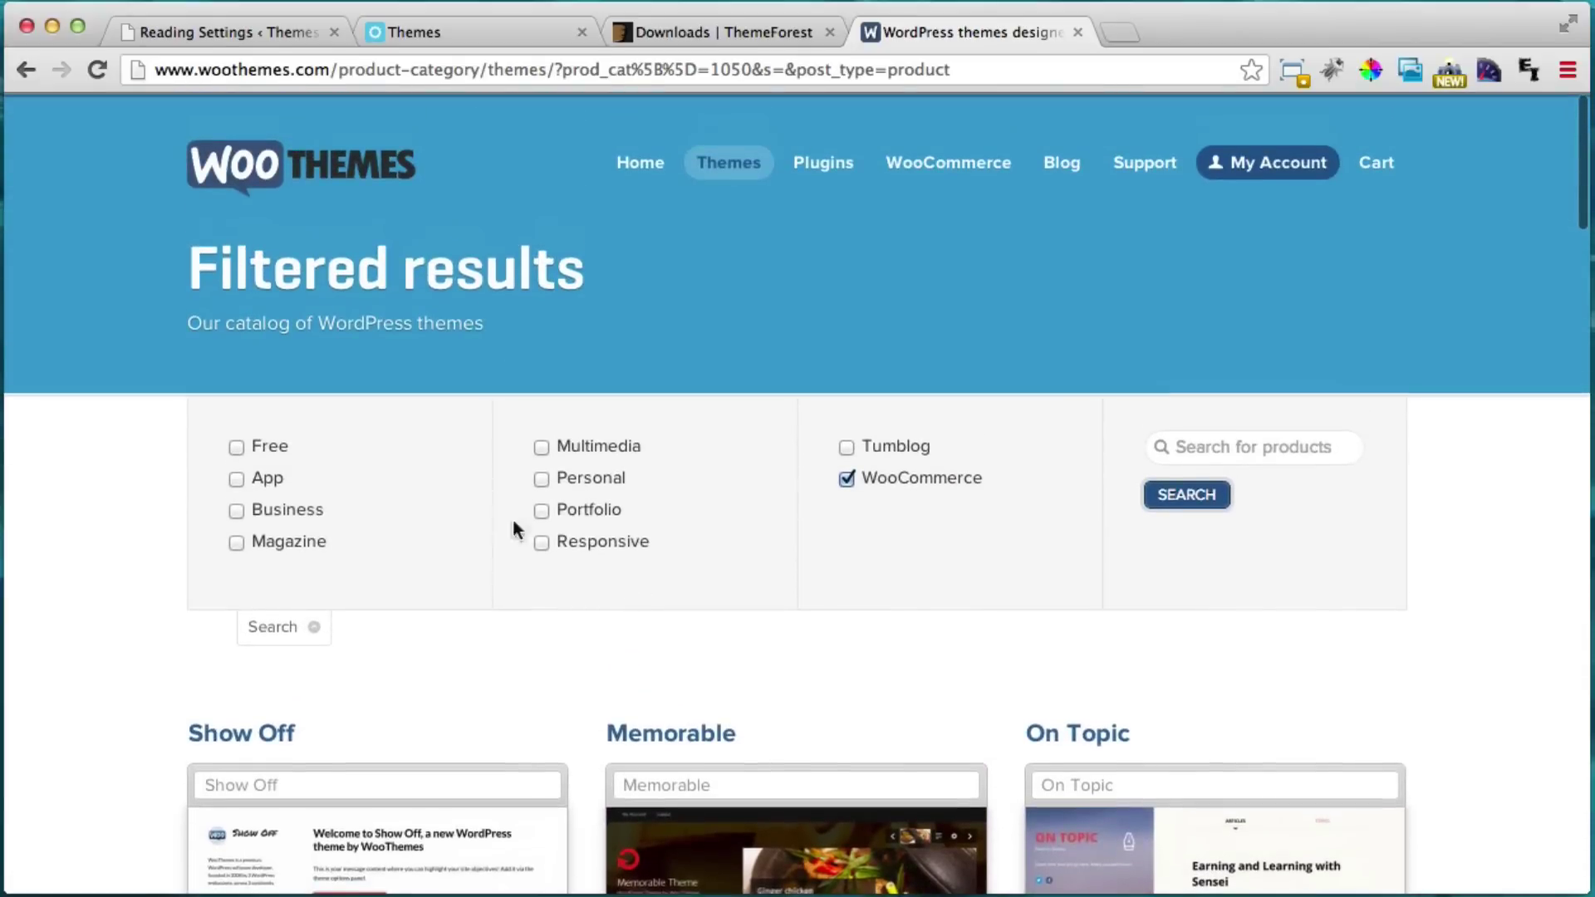
click(471, 29)
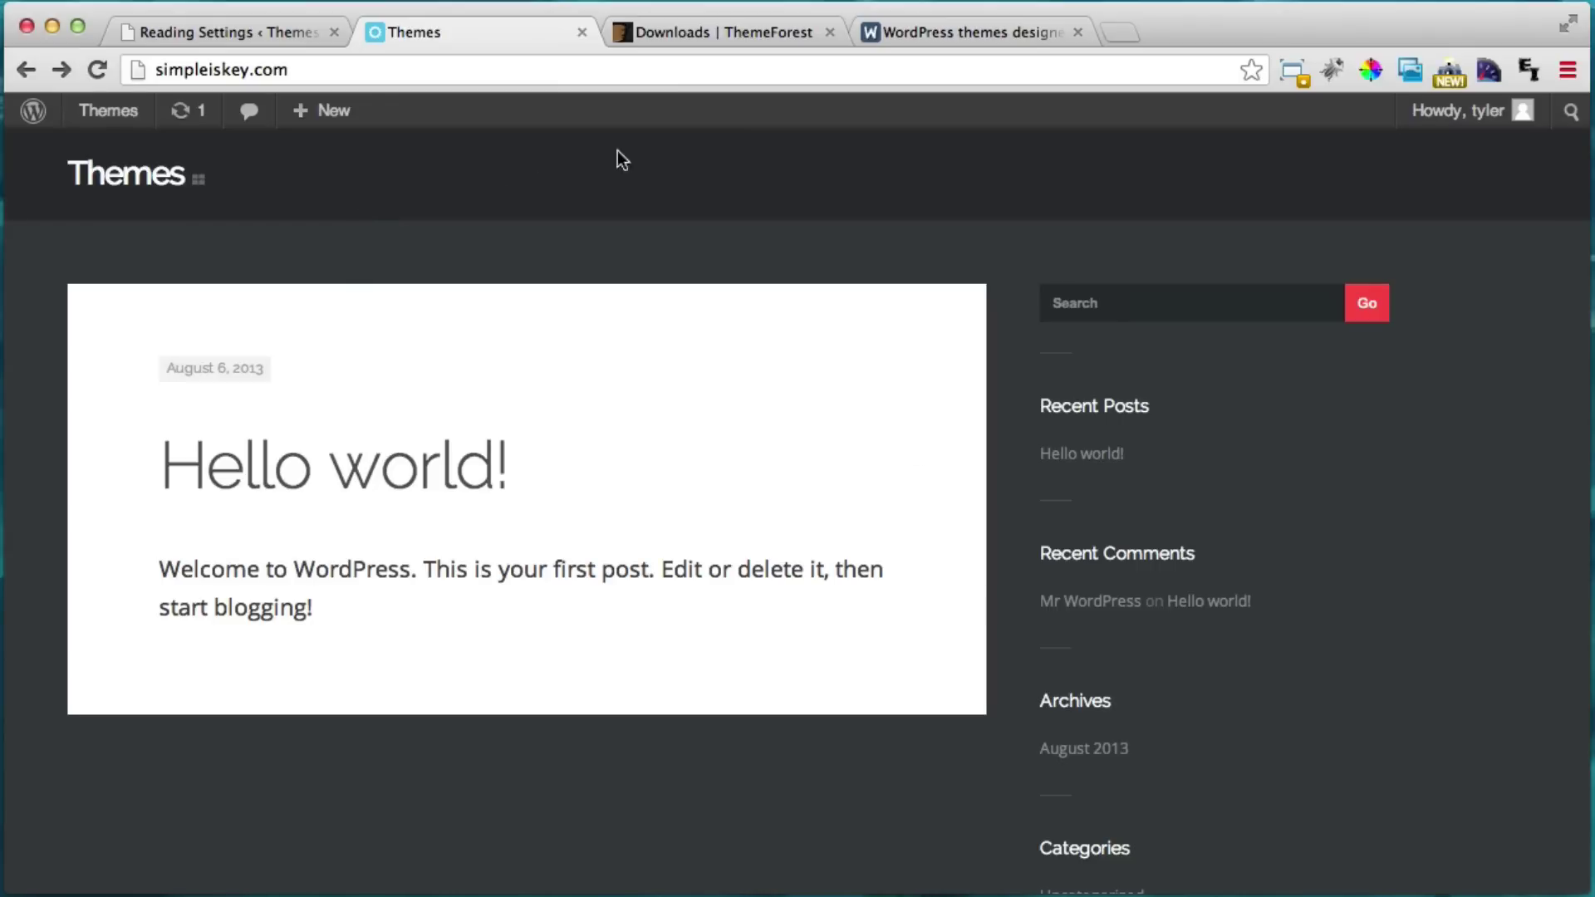
click(910, 30)
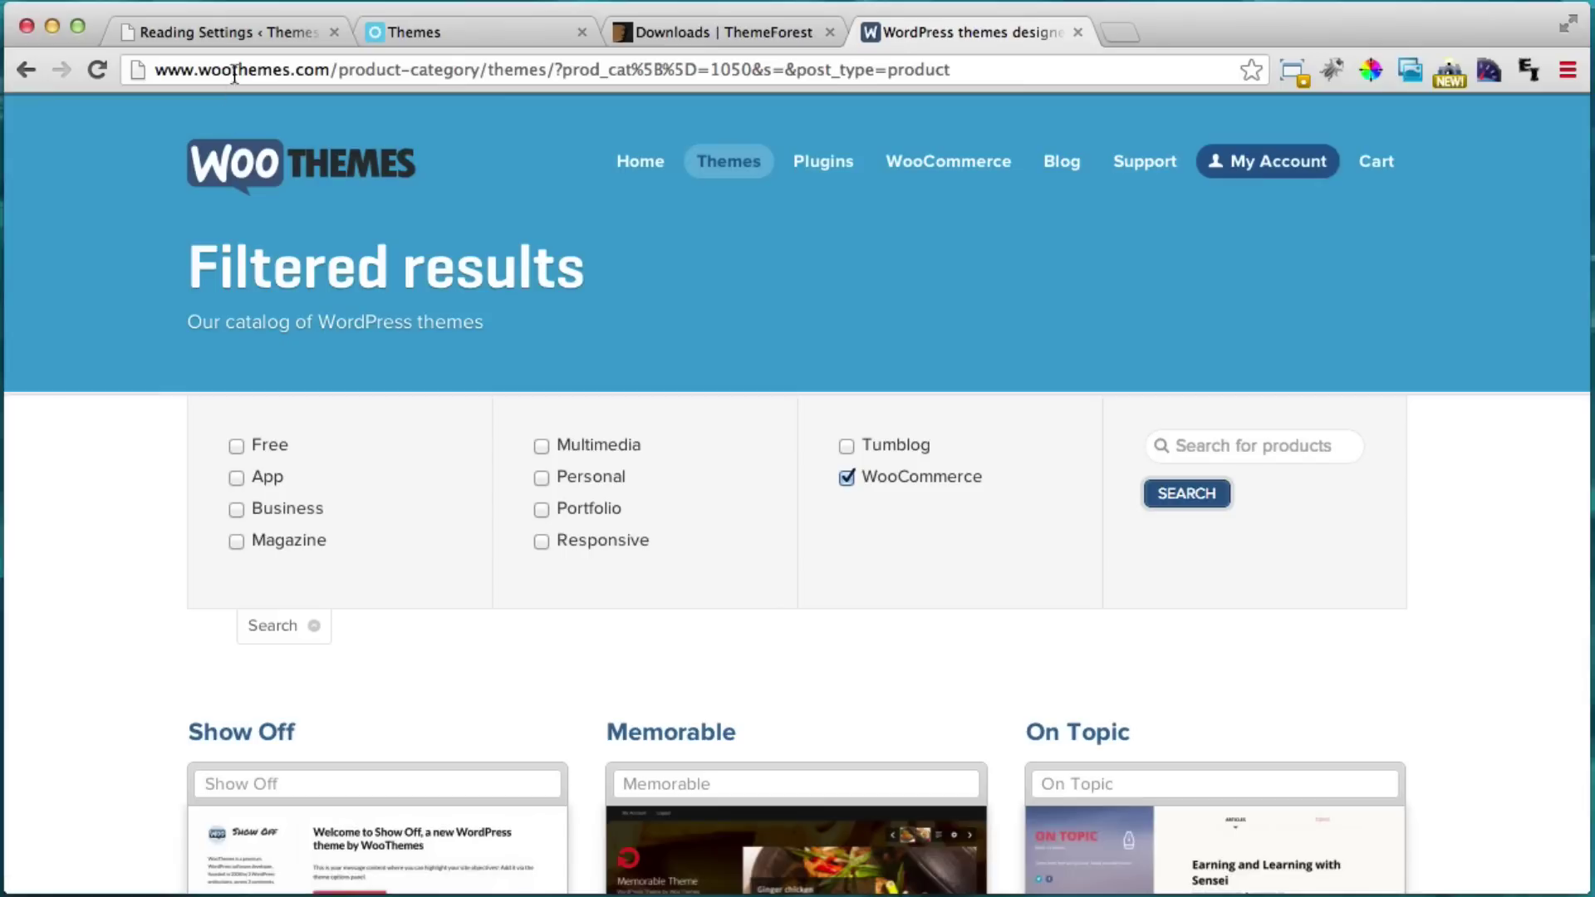
drag(197, 71, 332, 84)
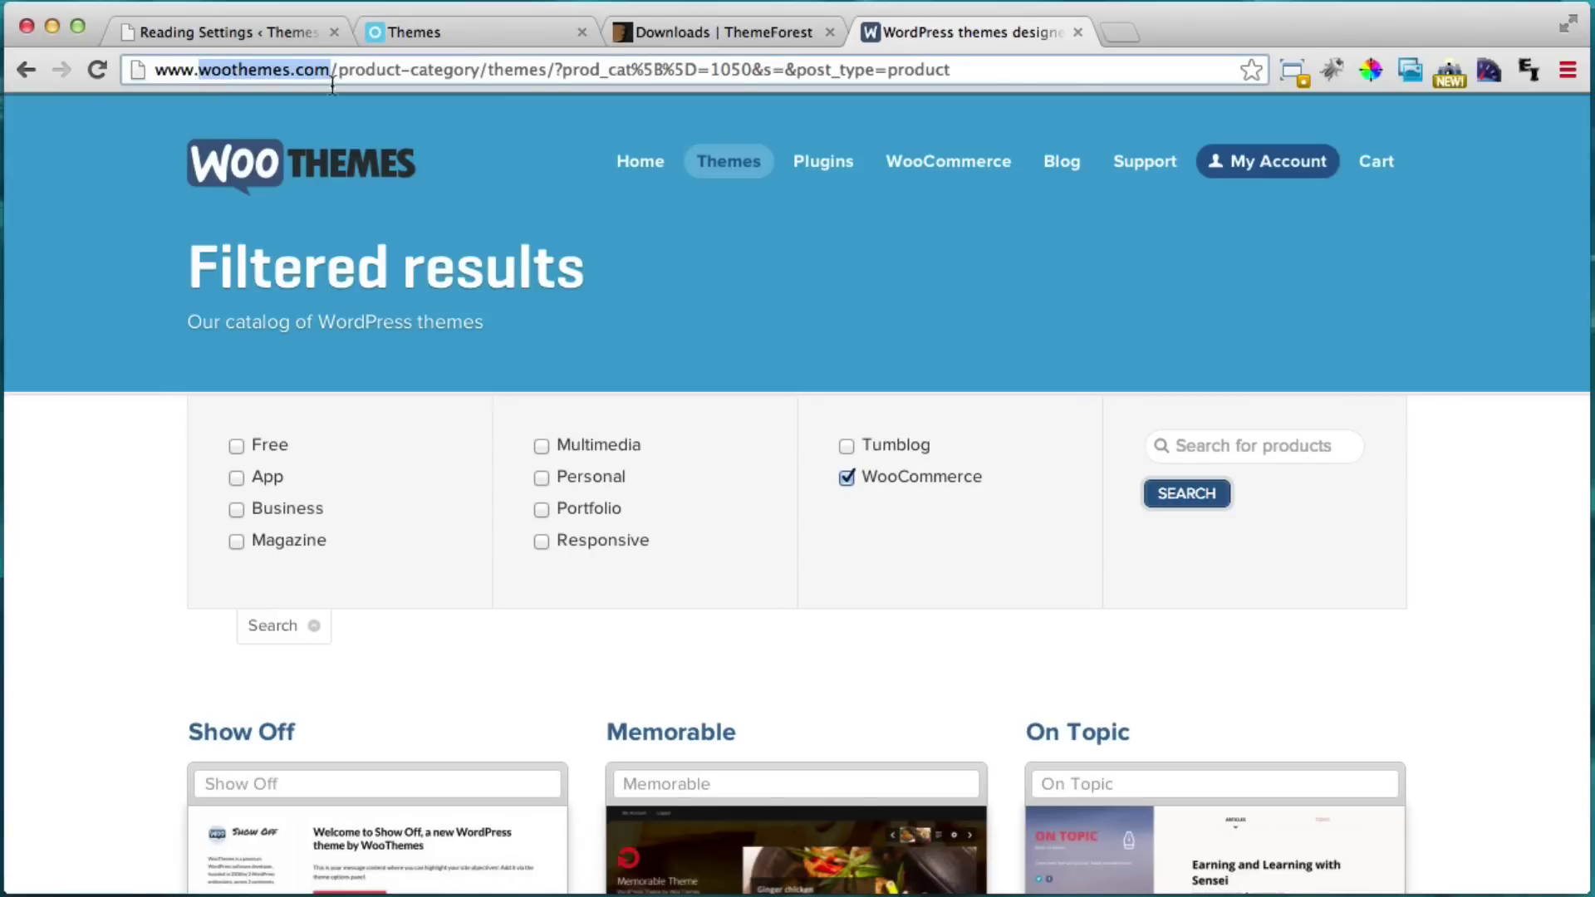
click(731, 318)
scroll(543, 412, down, 6)
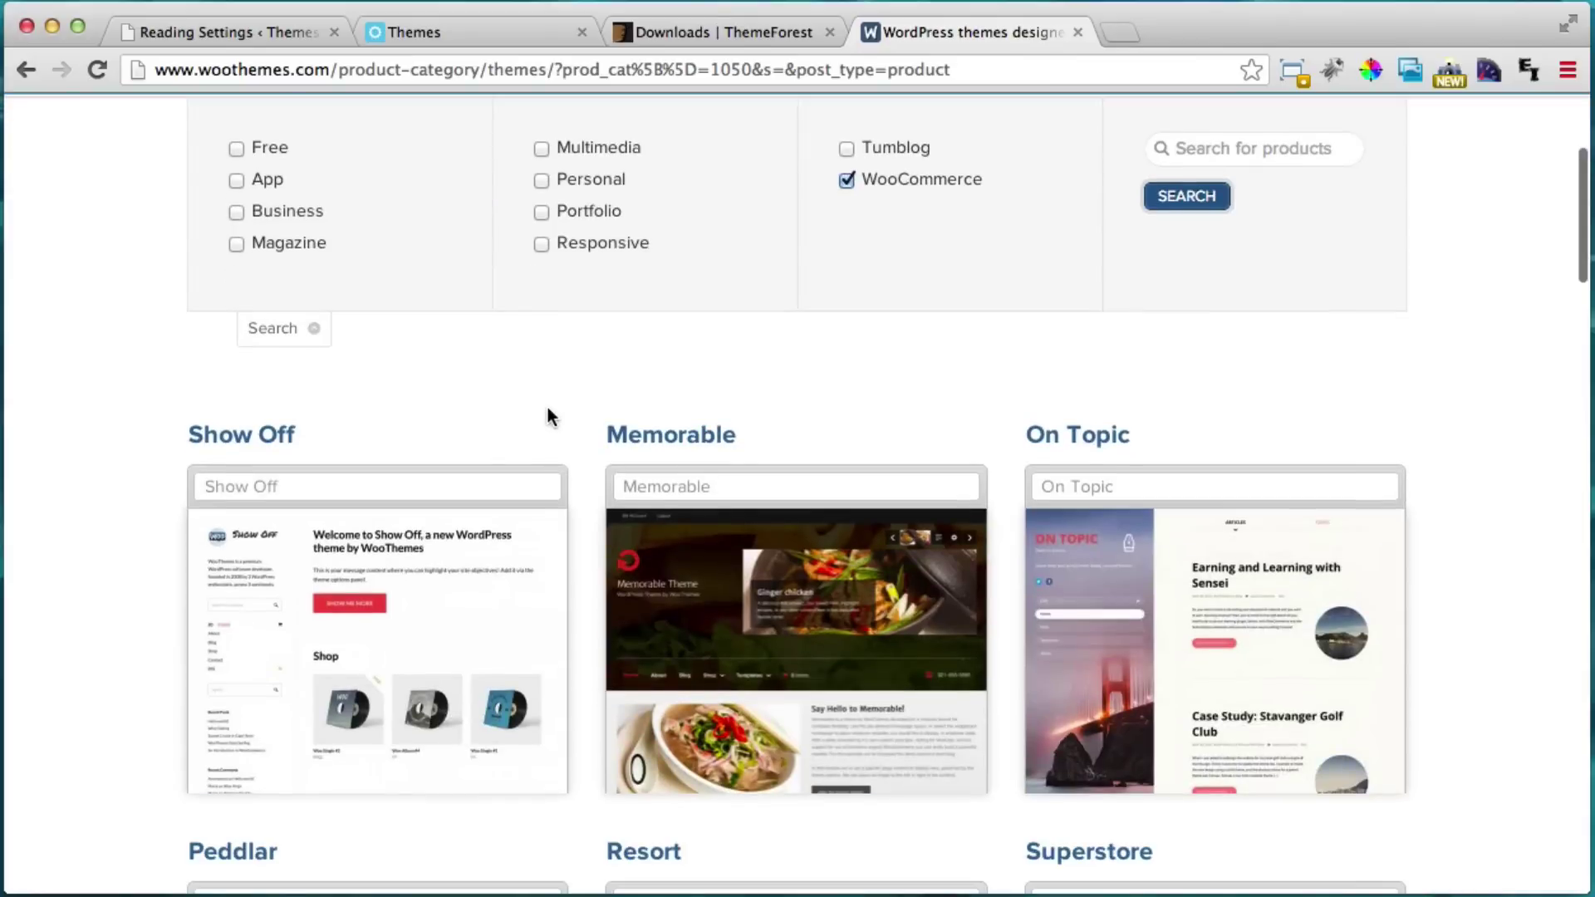
scroll(552, 419, down, 9)
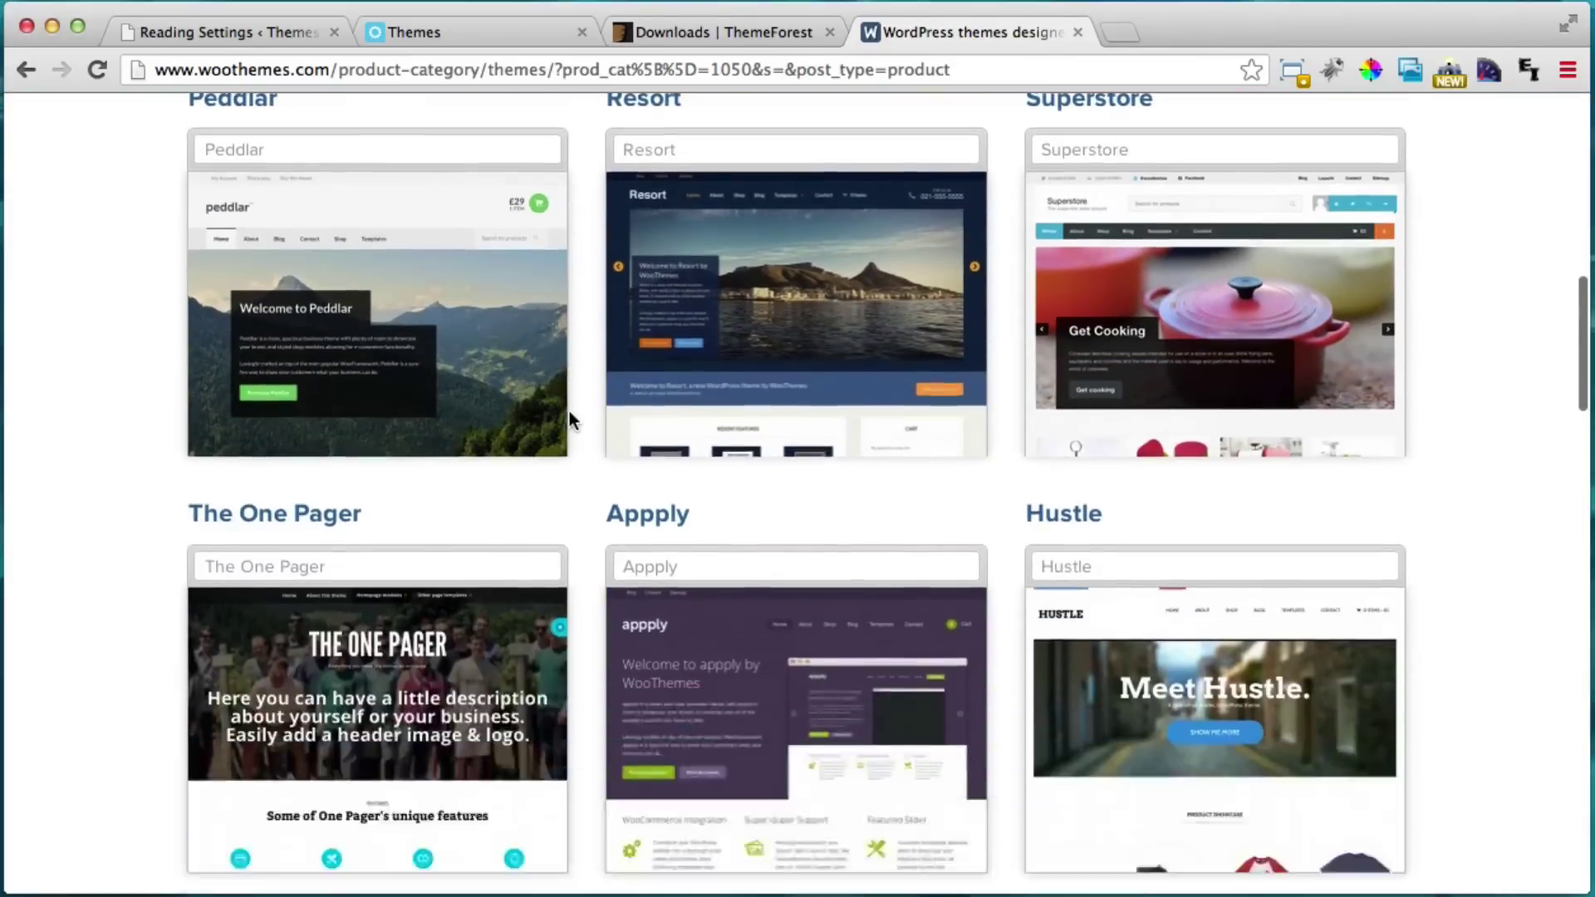
scroll(570, 411, up, 15)
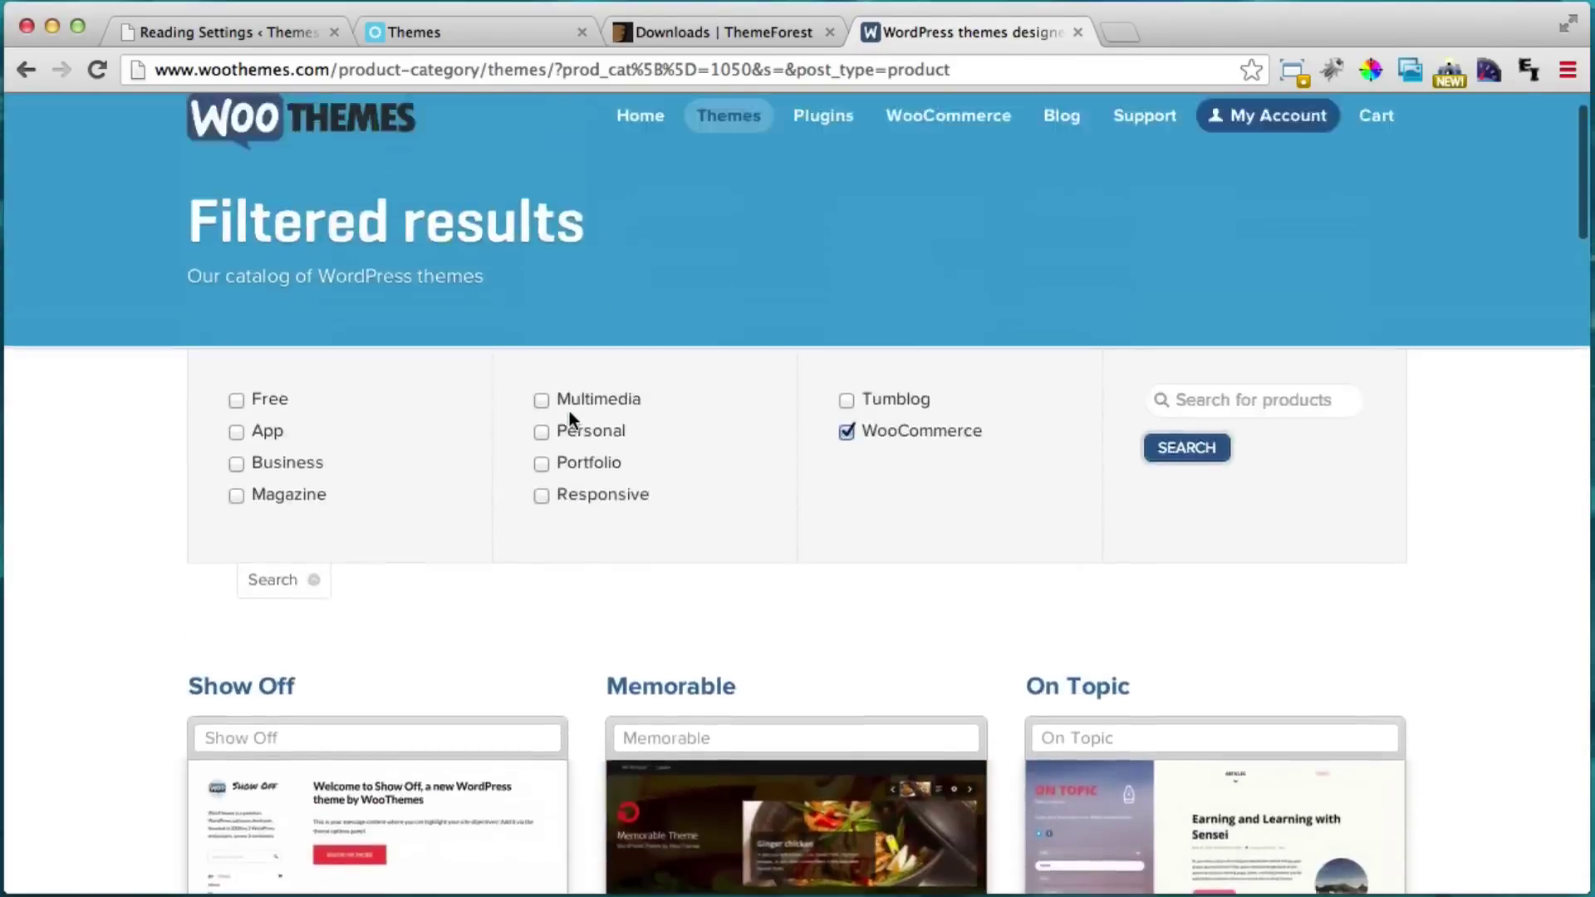
scroll(1084, 531, down, 3)
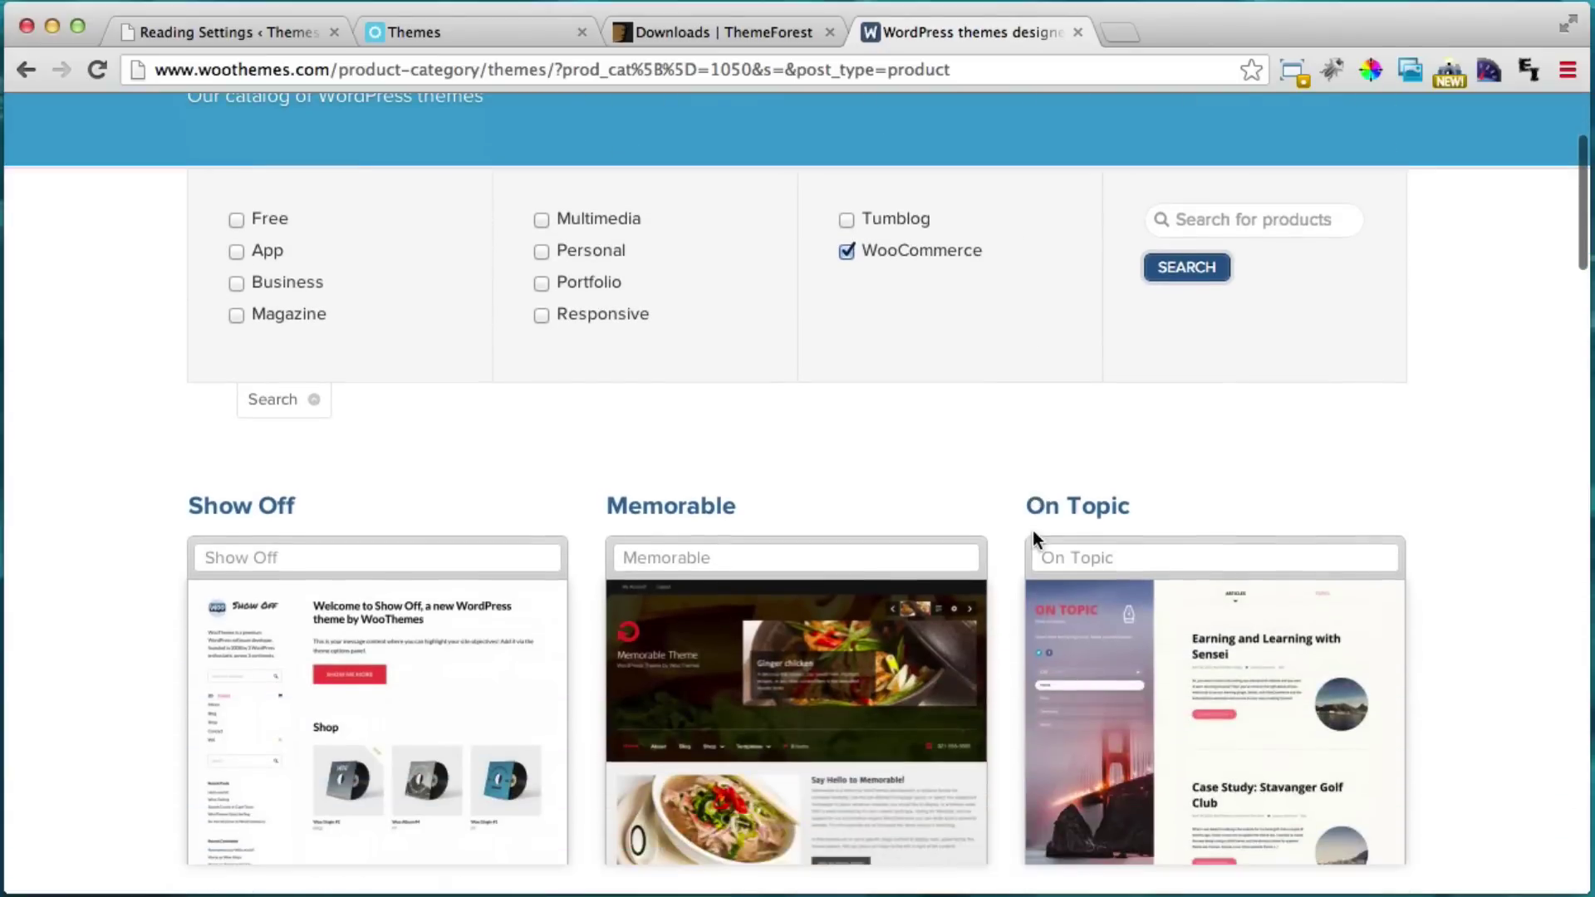
click(1183, 279)
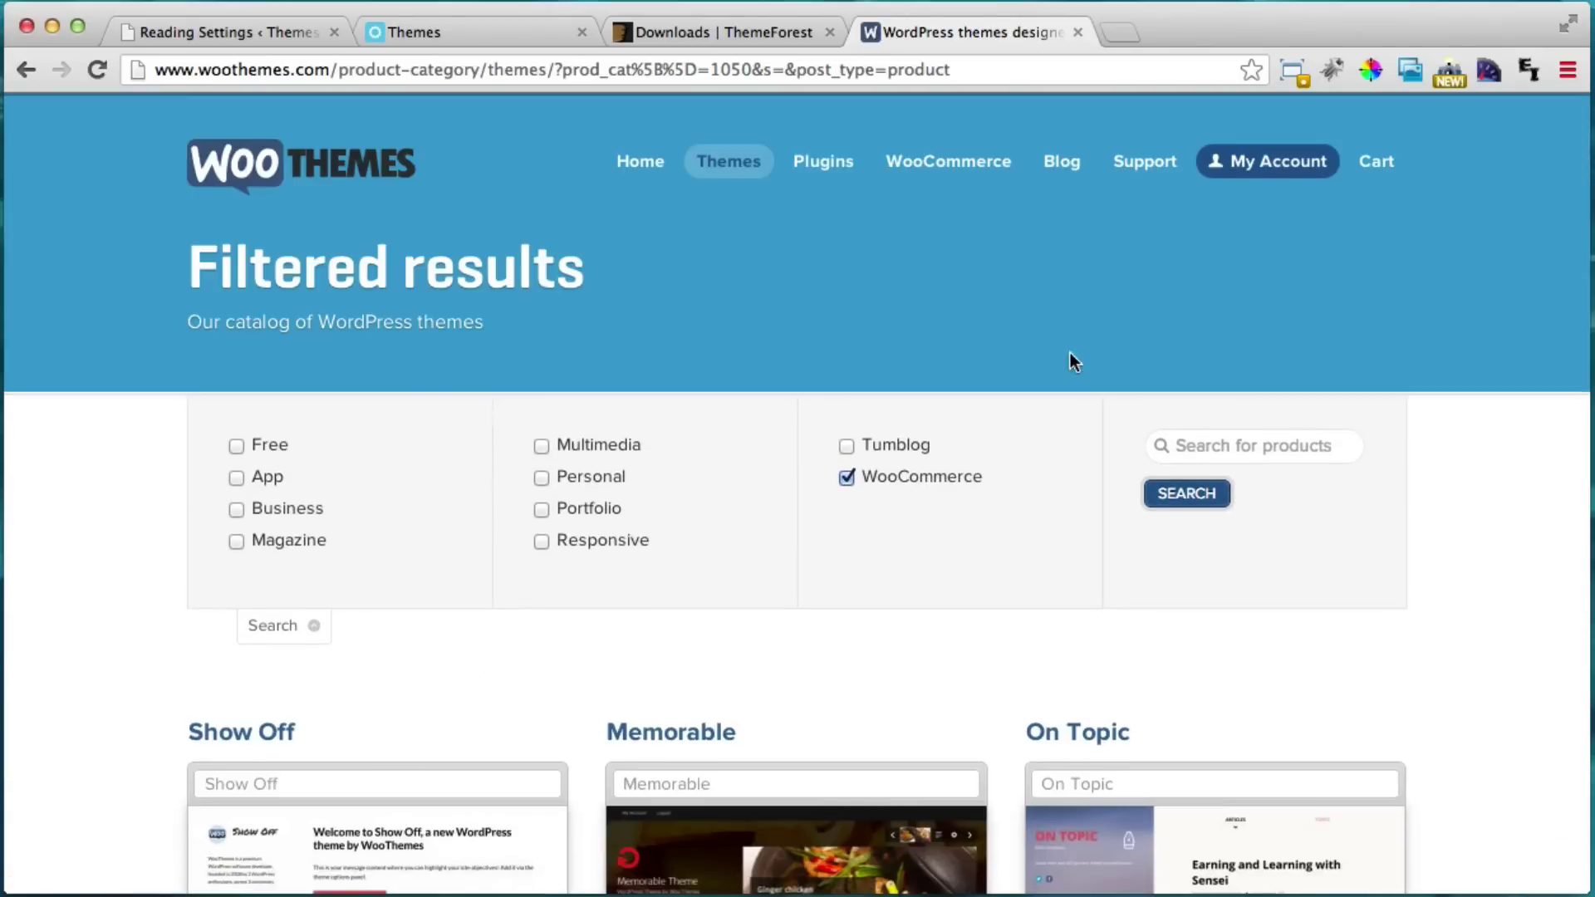
scroll(1071, 358, down, 6)
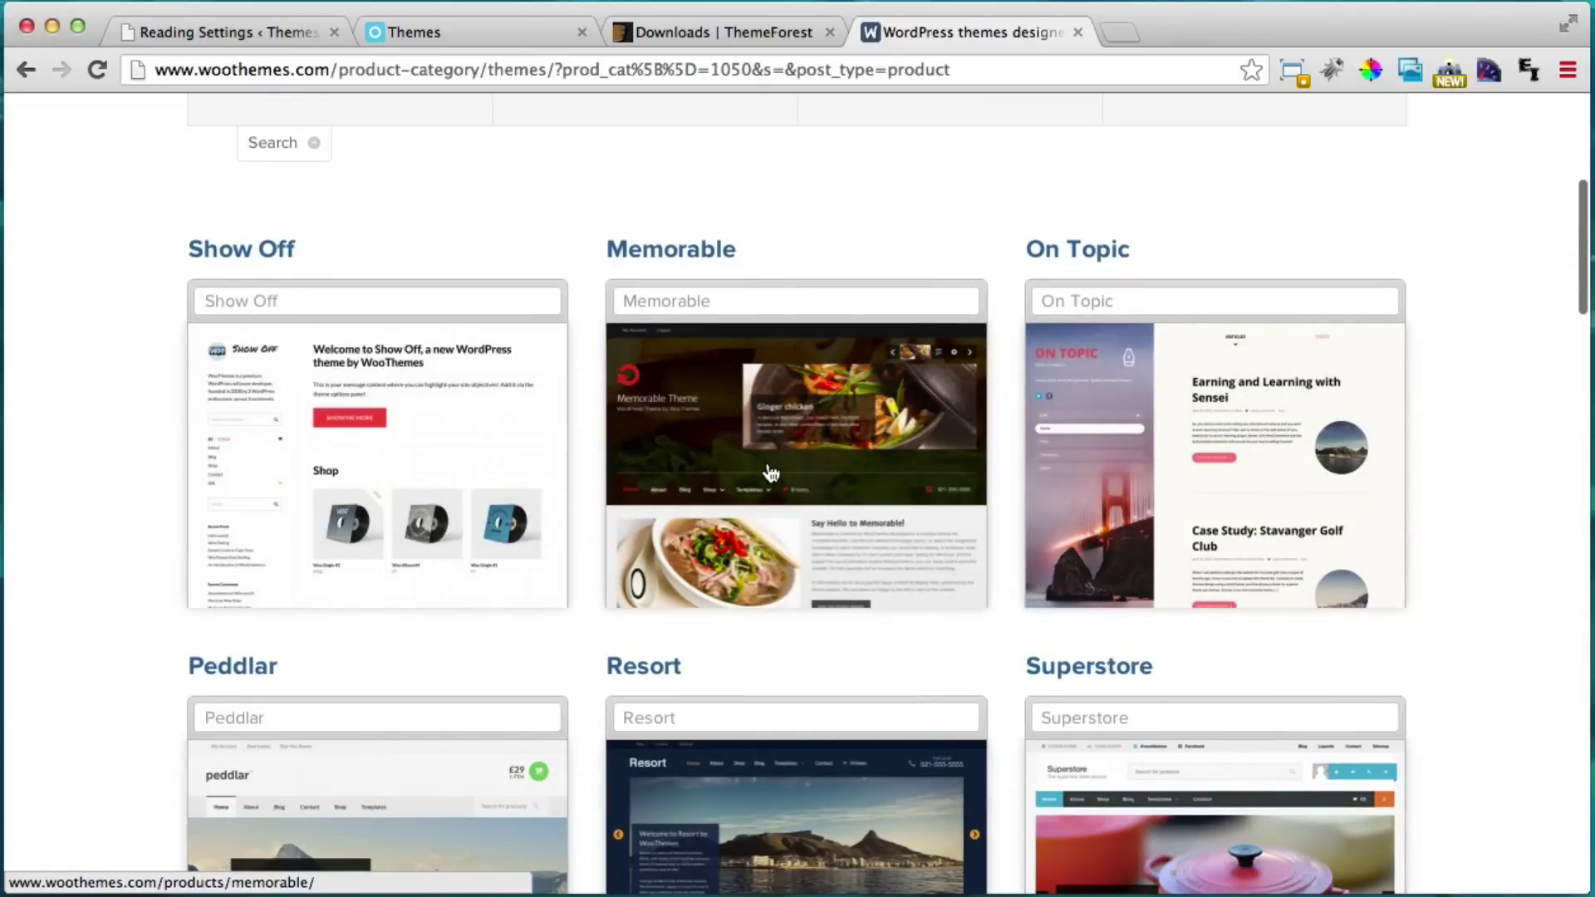
scroll(771, 474, down, 1)
scroll(771, 474, up, 5)
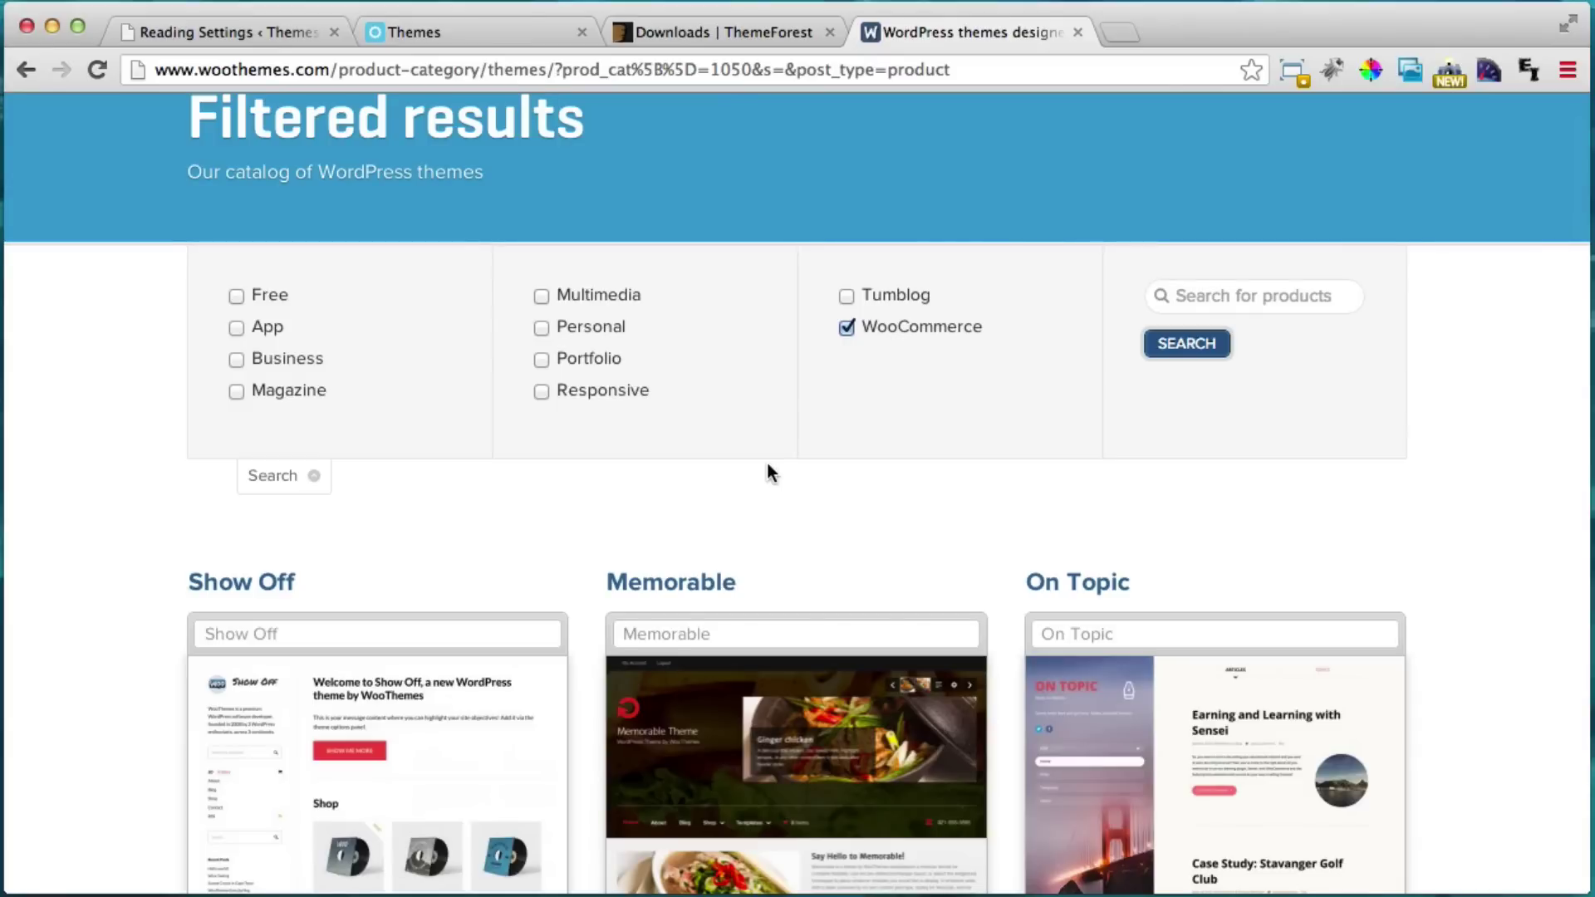
scroll(602, 464, down, 2)
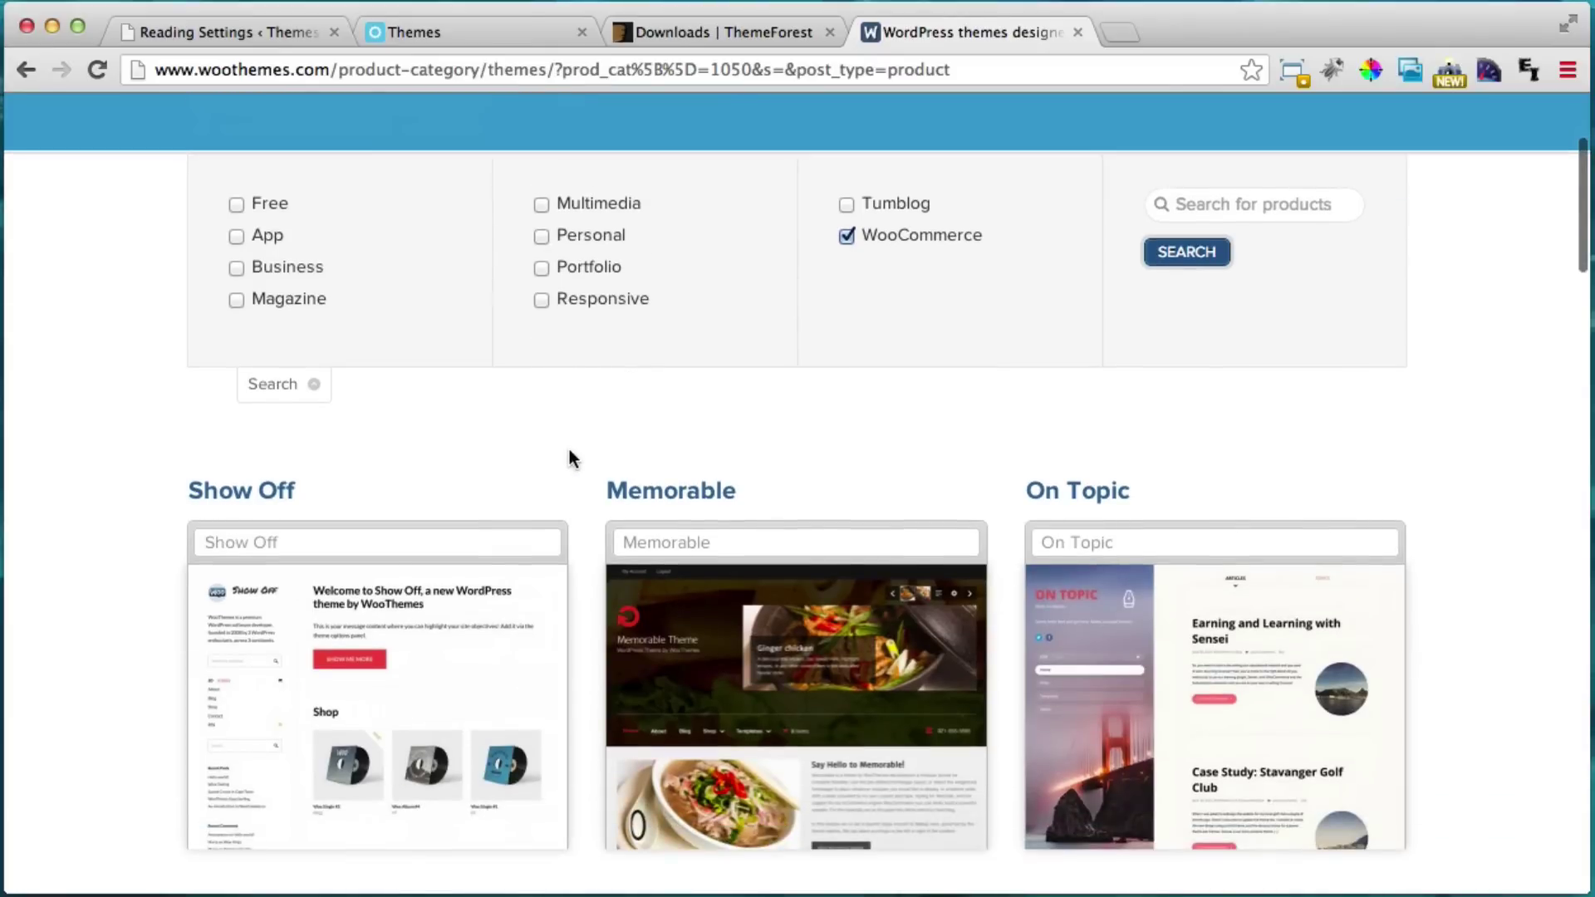
scroll(577, 457, up, 2)
scroll(578, 459, up, 2)
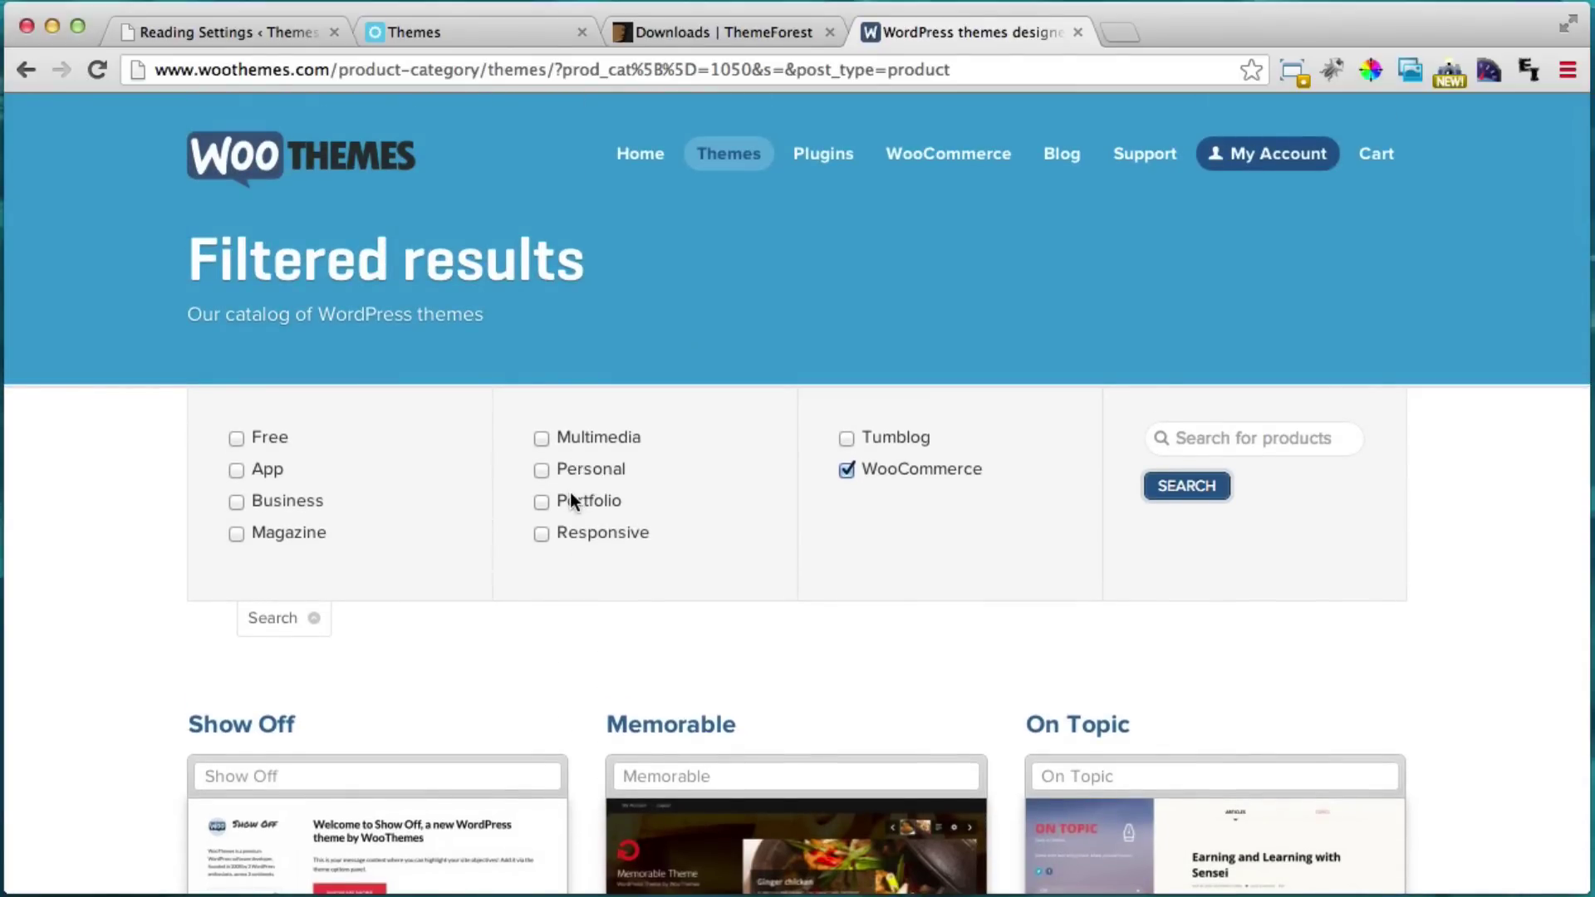
scroll(570, 492, down, 1)
scroll(570, 492, up, 1)
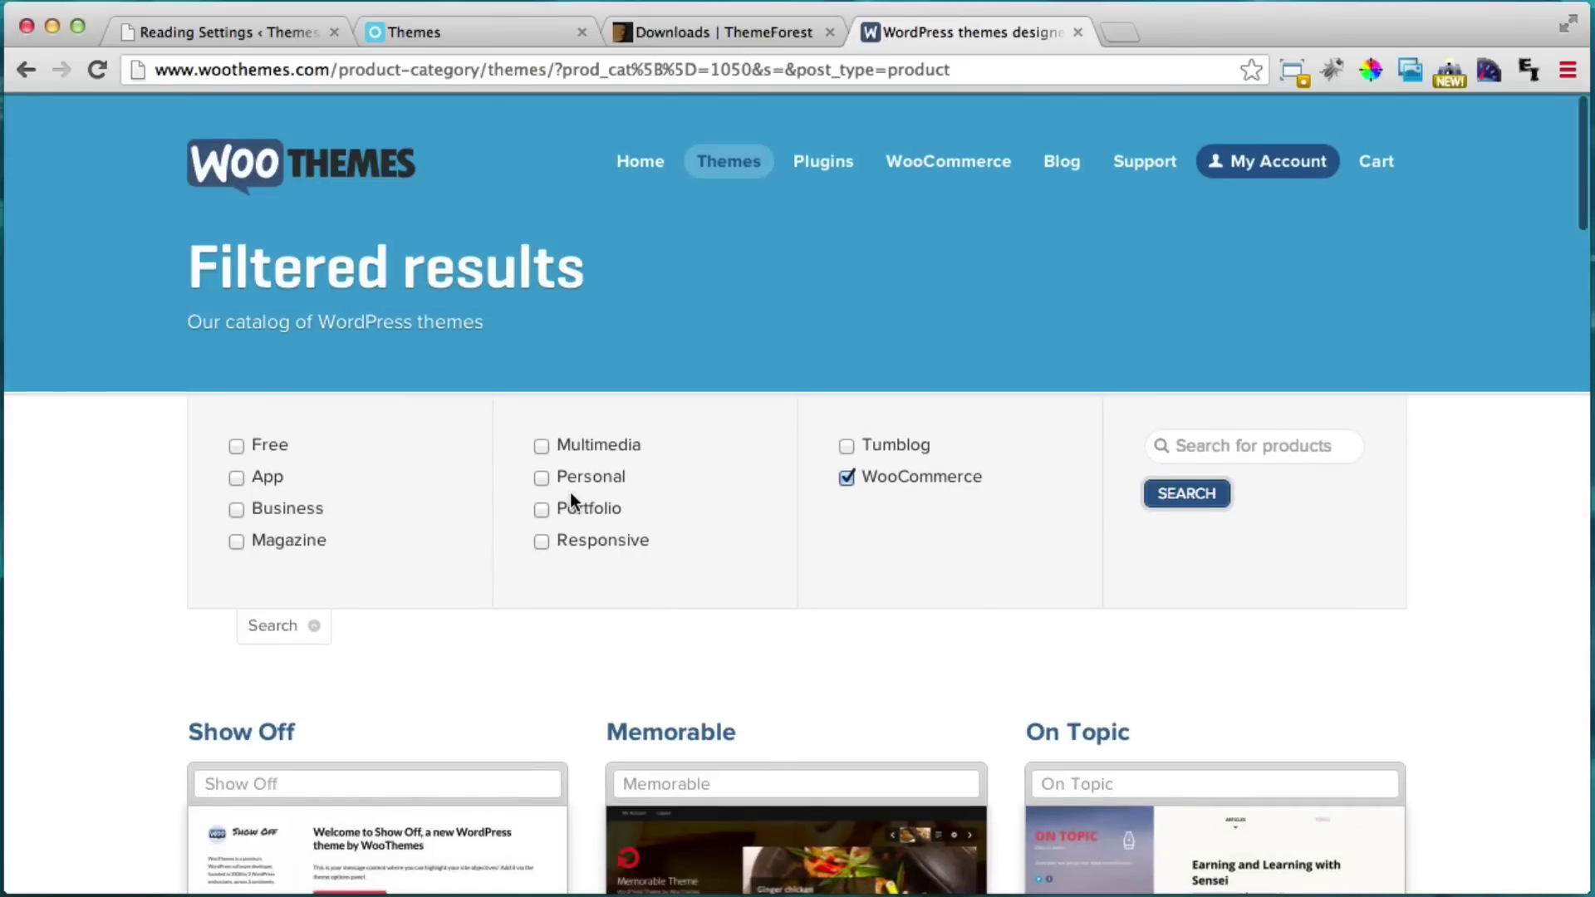
scroll(570, 492, down, 3)
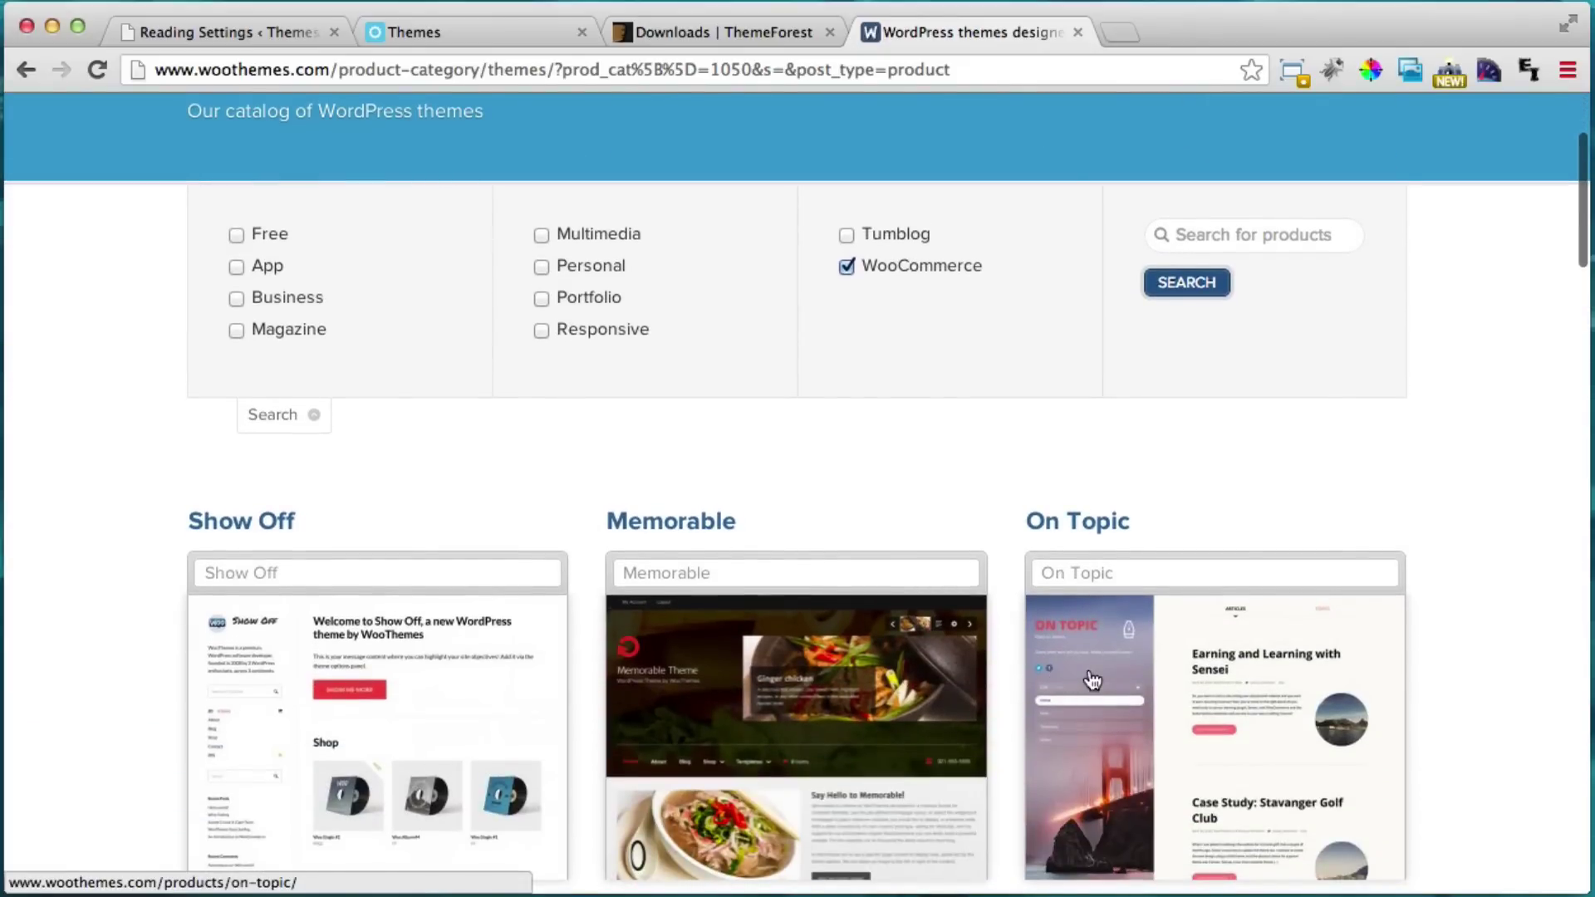
scroll(1100, 666, down, 1)
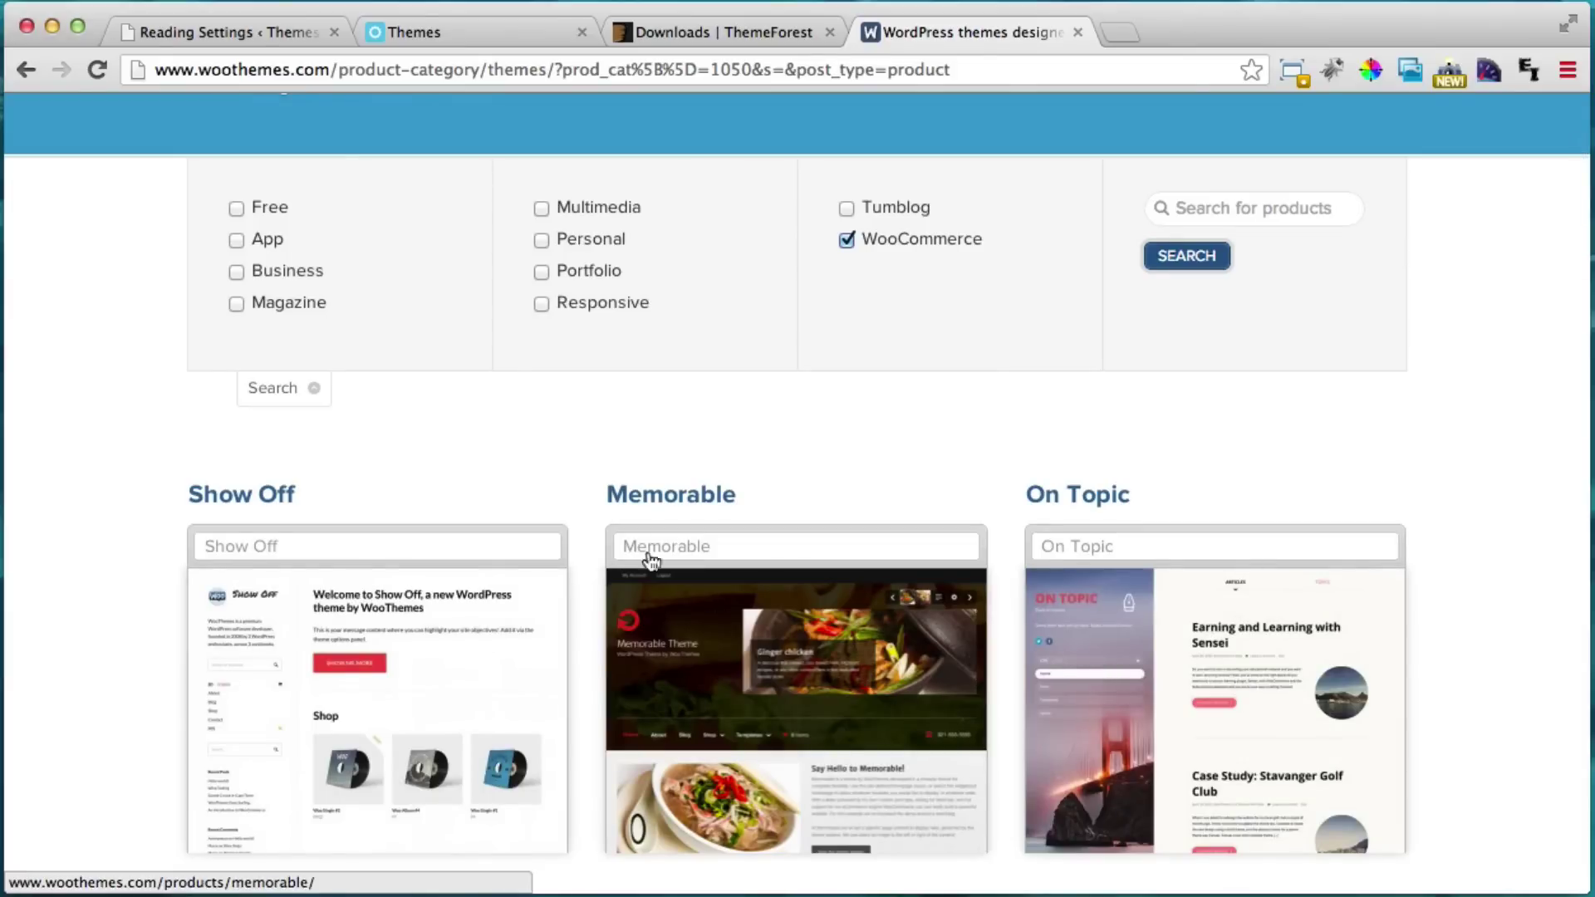
click(416, 33)
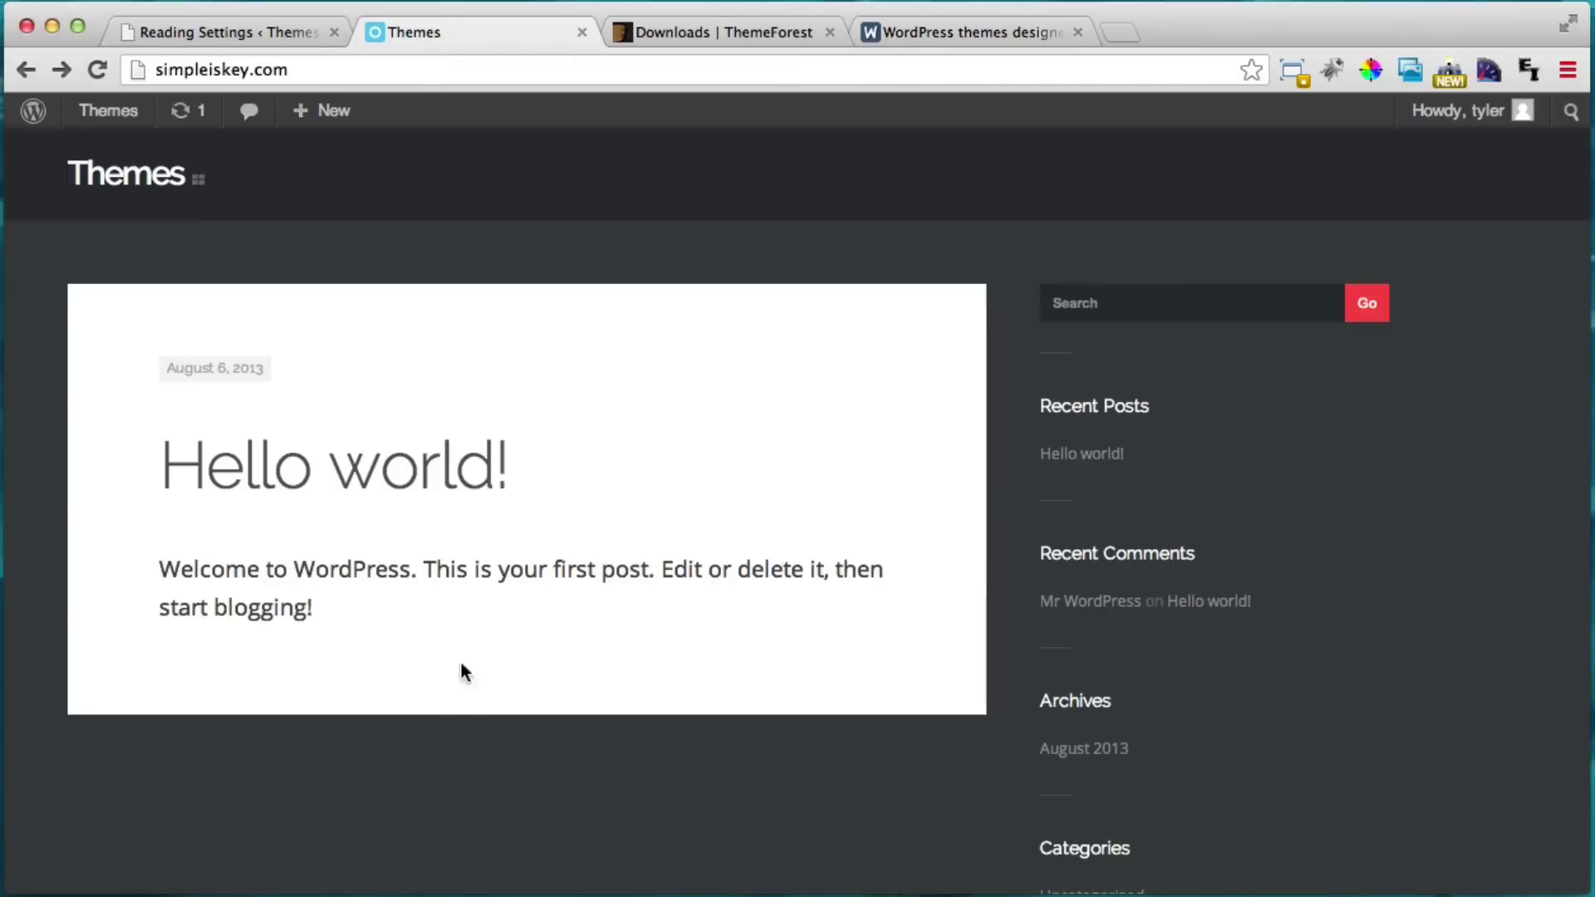
click(967, 41)
click(721, 80)
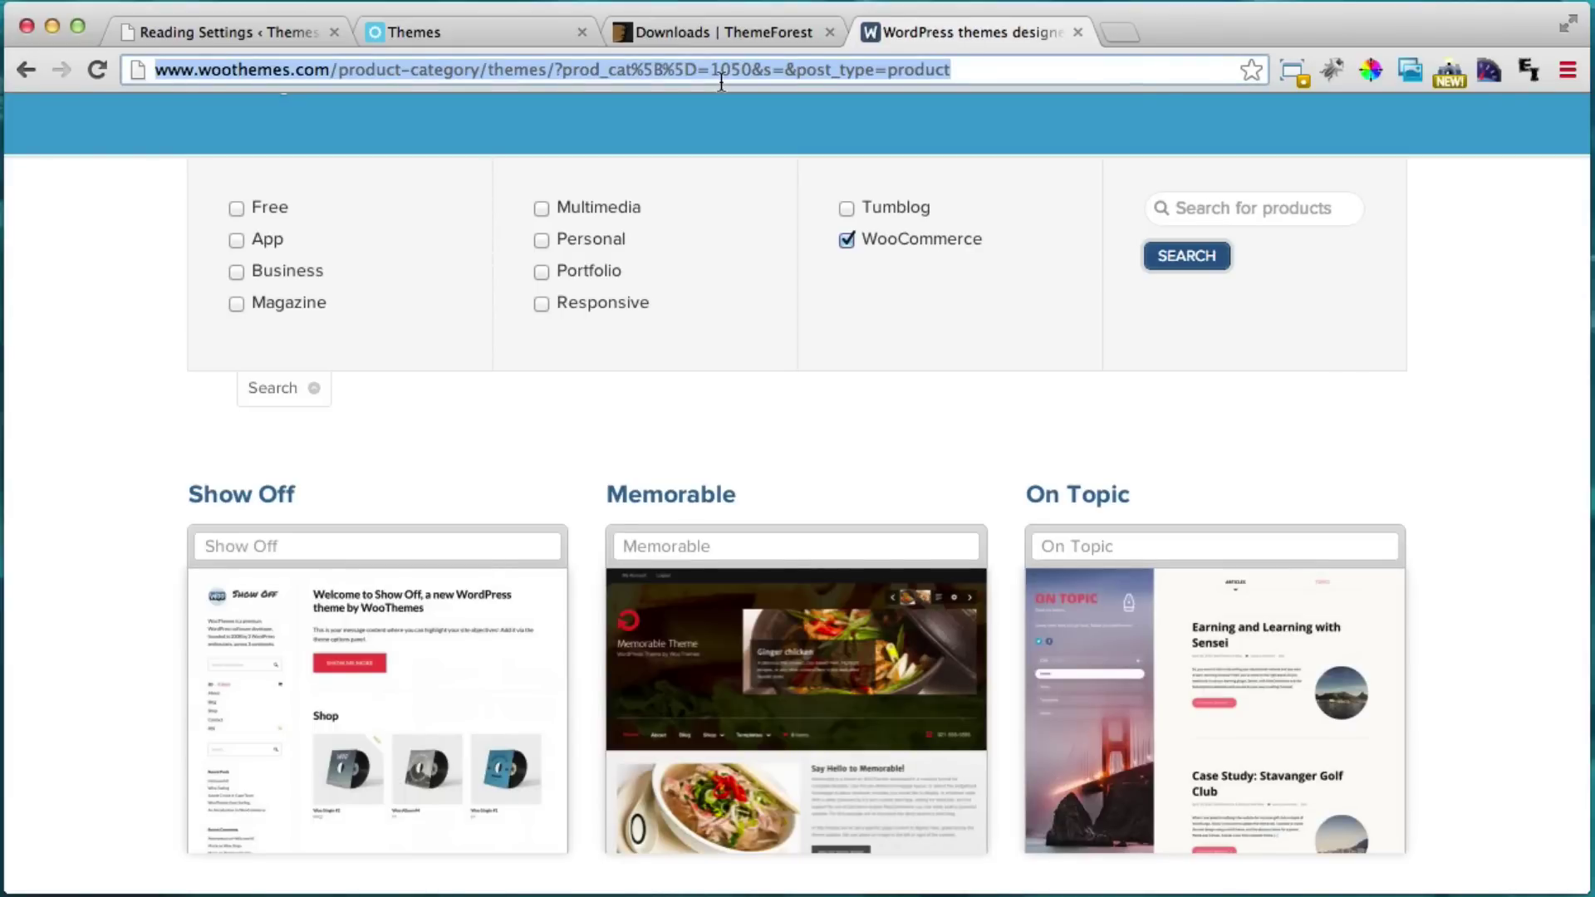
click(1120, 37)
Load the author's site from the suggested address and open its admin Dashboard (1 post, 30 pages).
text(ty)
key(Return)
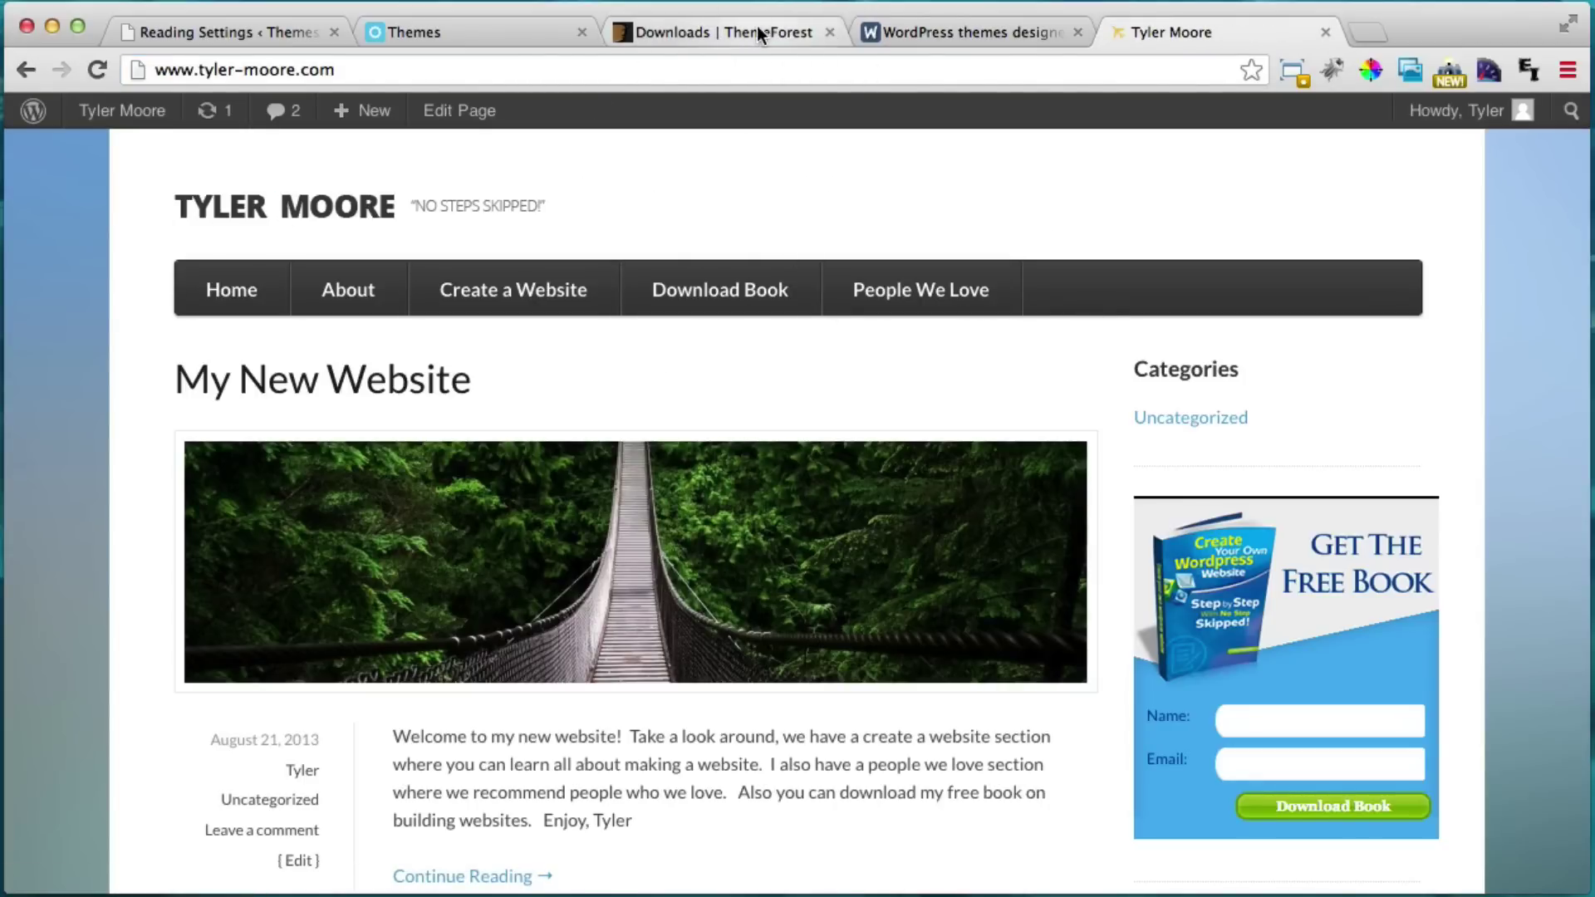
click(909, 31)
scroll(812, 199, up, 3)
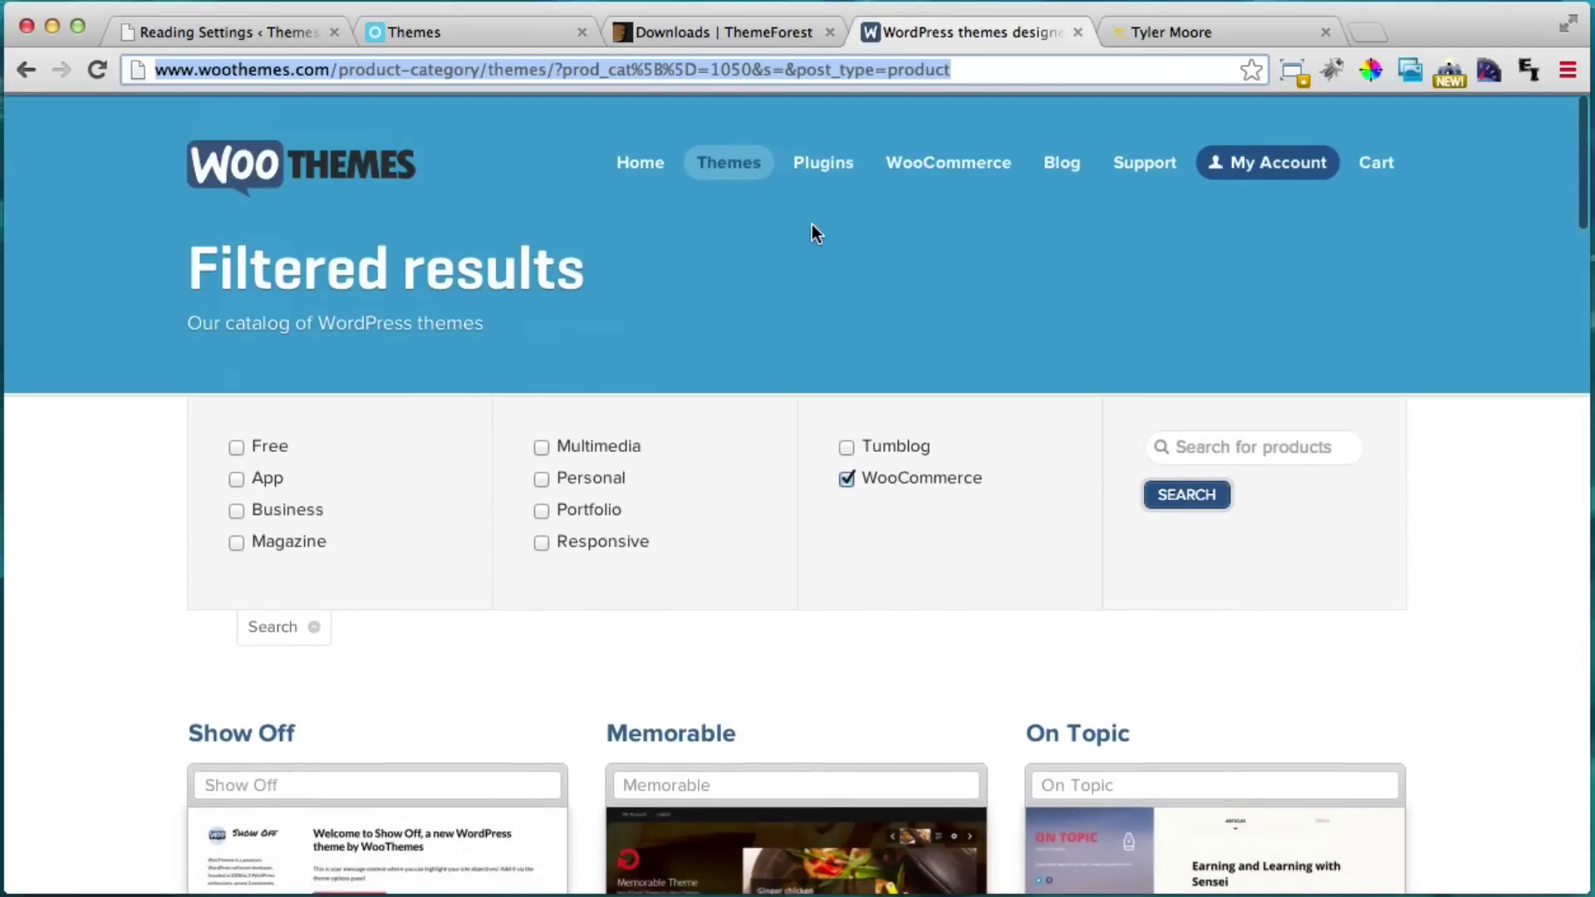
click(1198, 31)
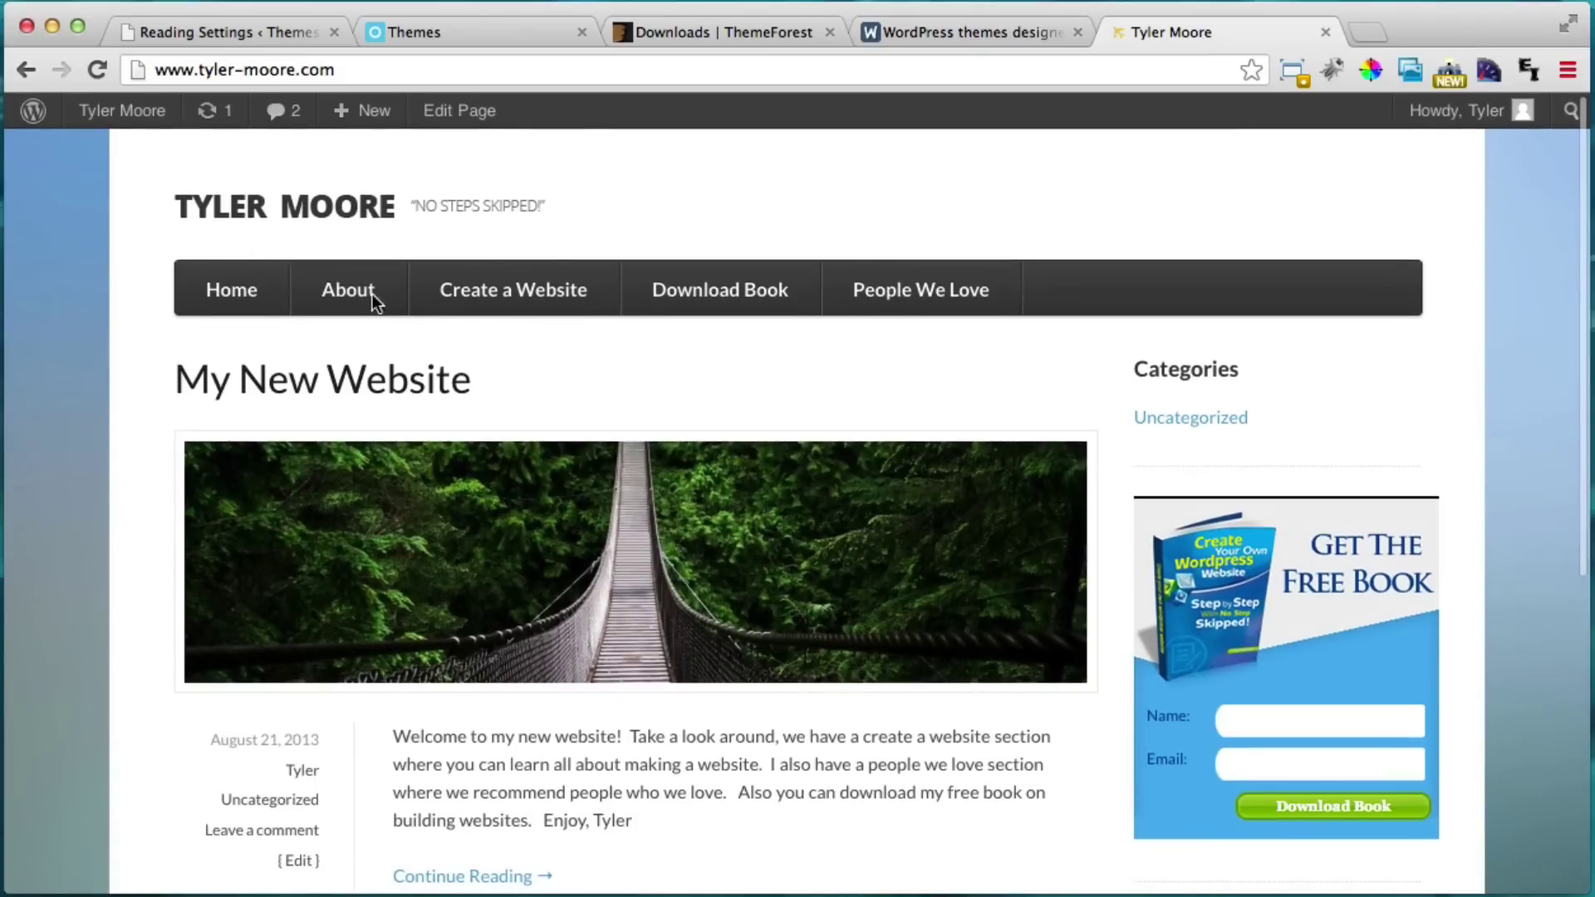
mouse_move(118, 121)
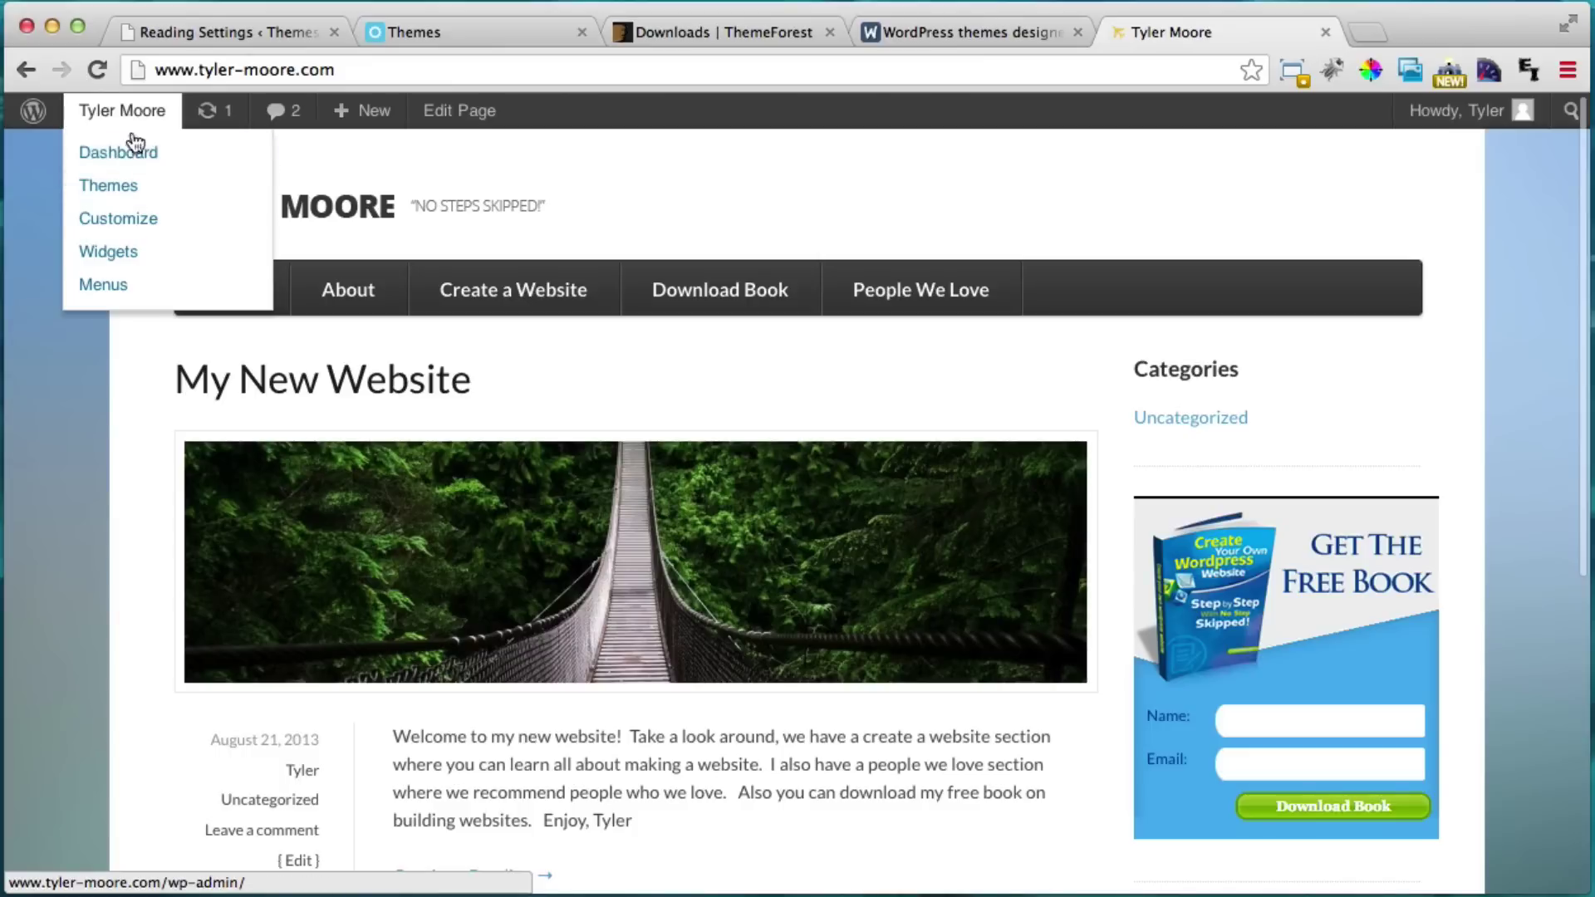
click(137, 166)
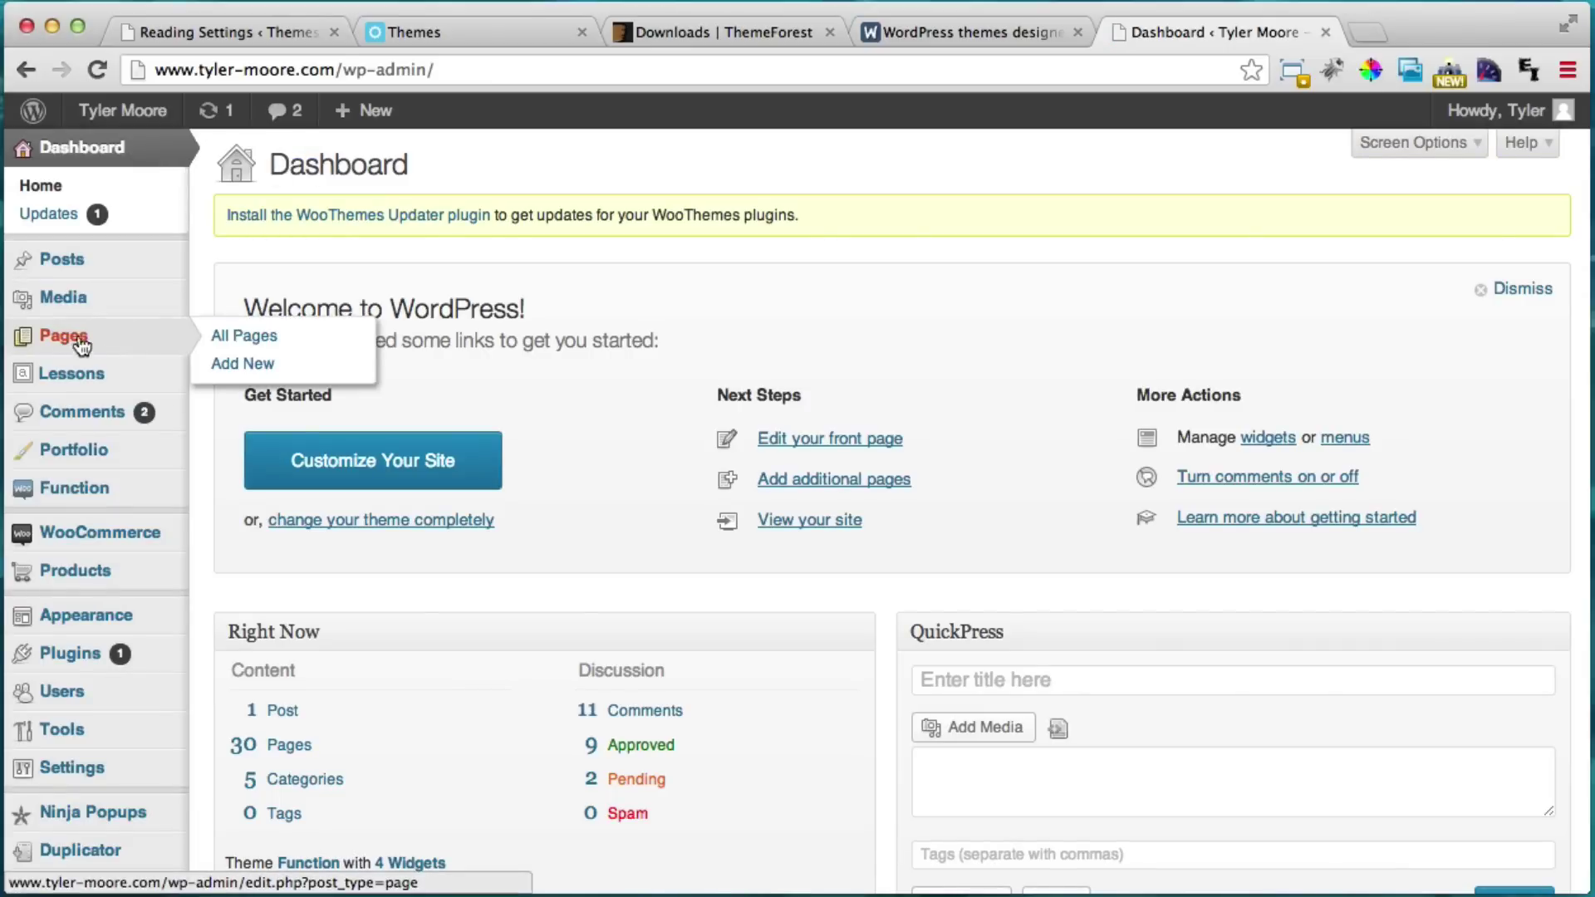
Open the About page for editing from the All Pages list.
click(98, 343)
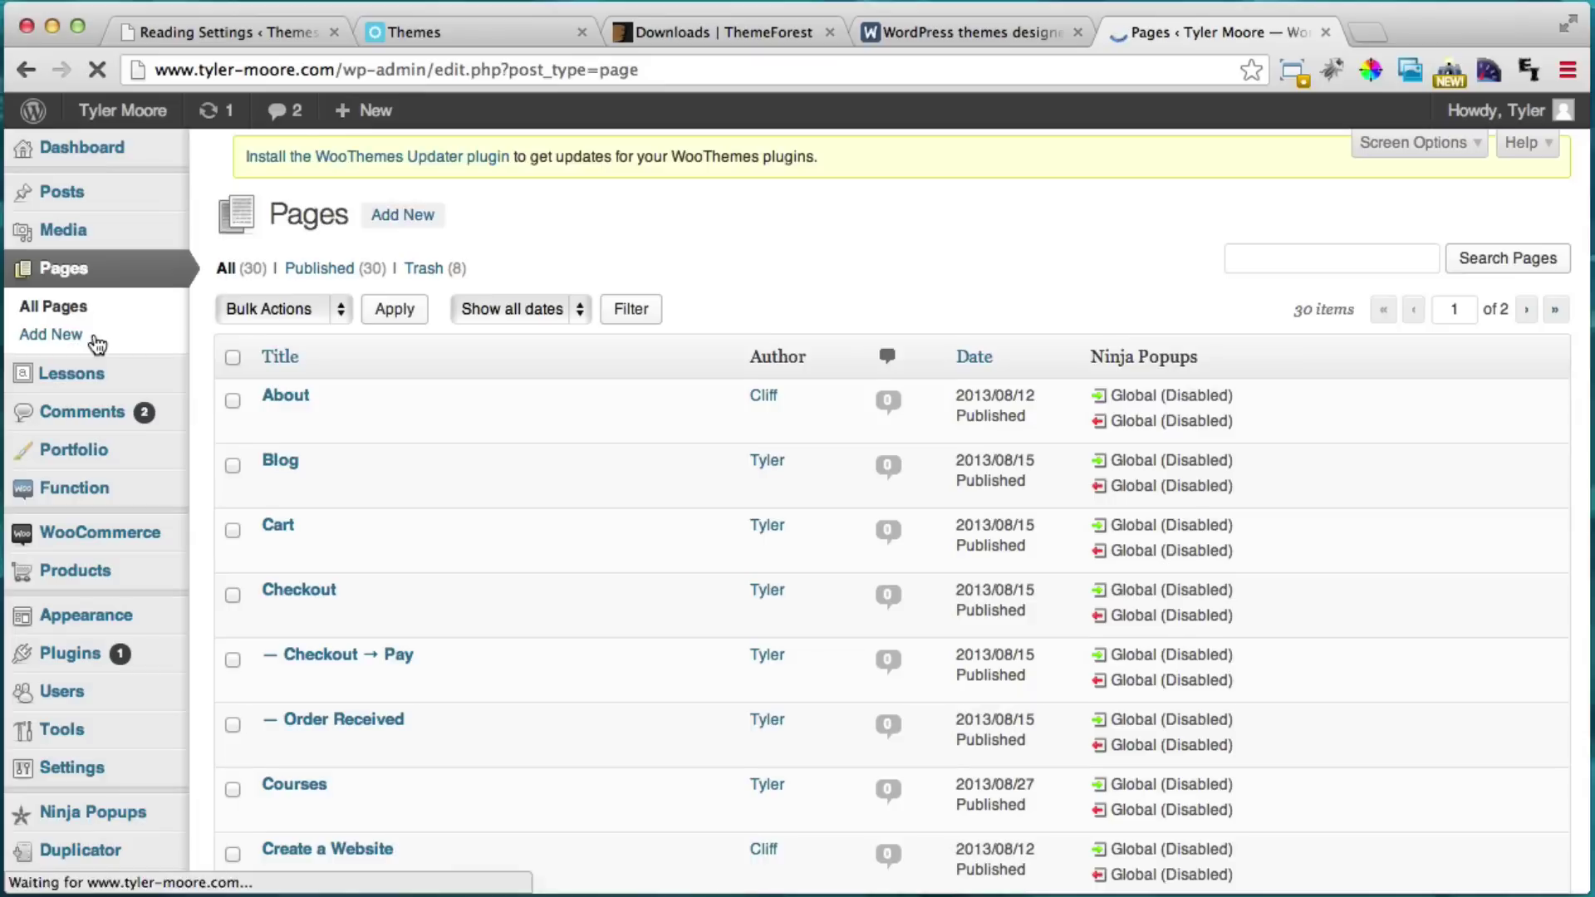
click(294, 417)
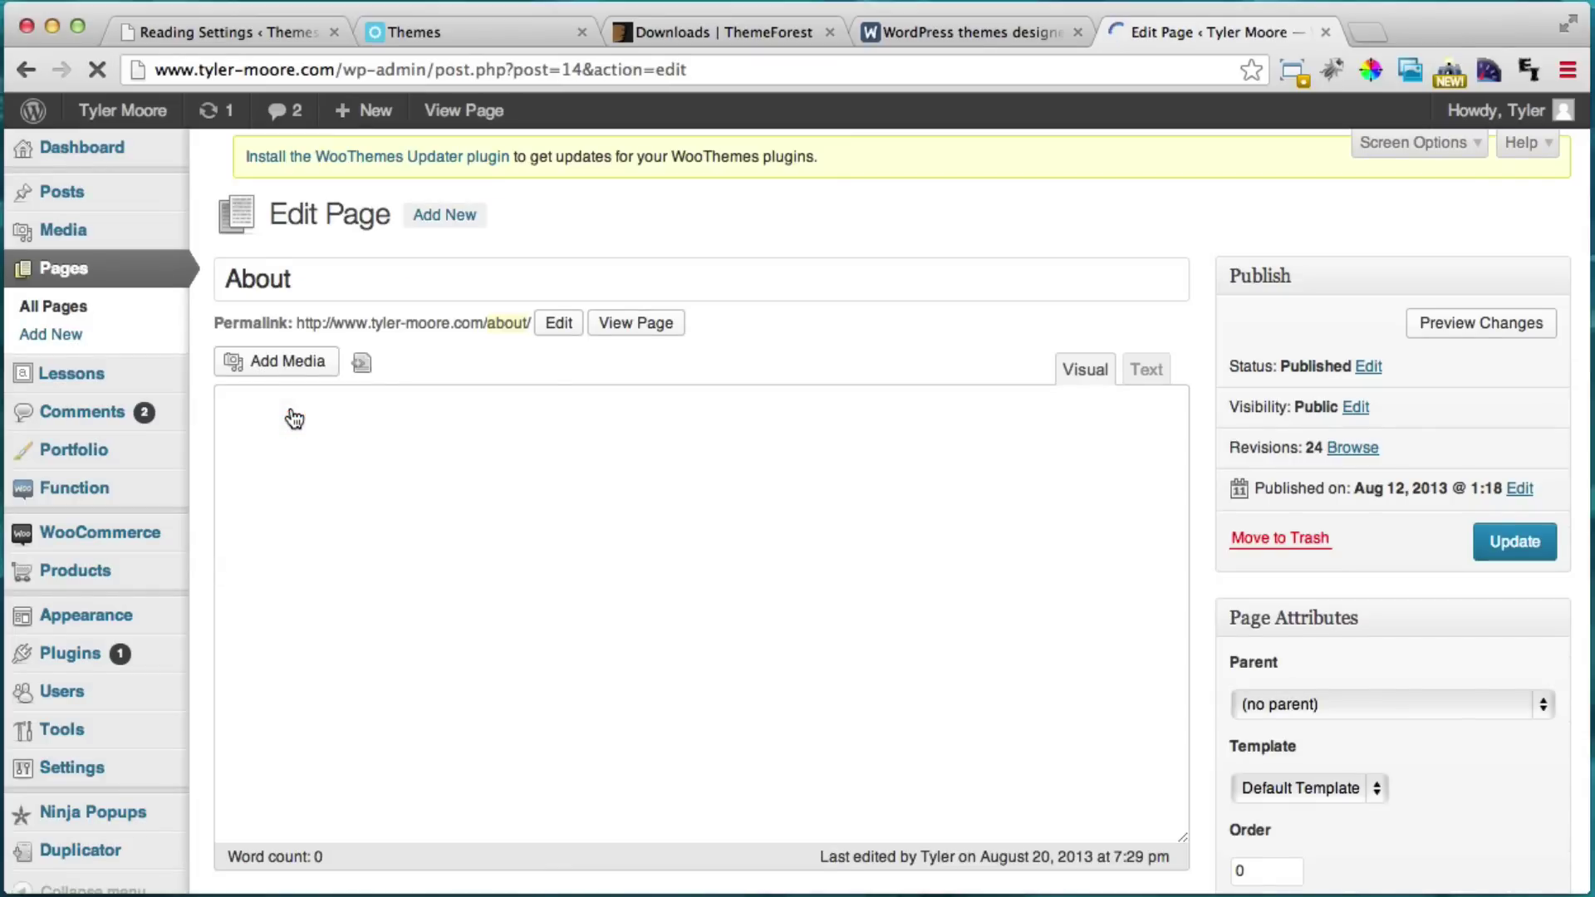
scroll(883, 573, down, 5)
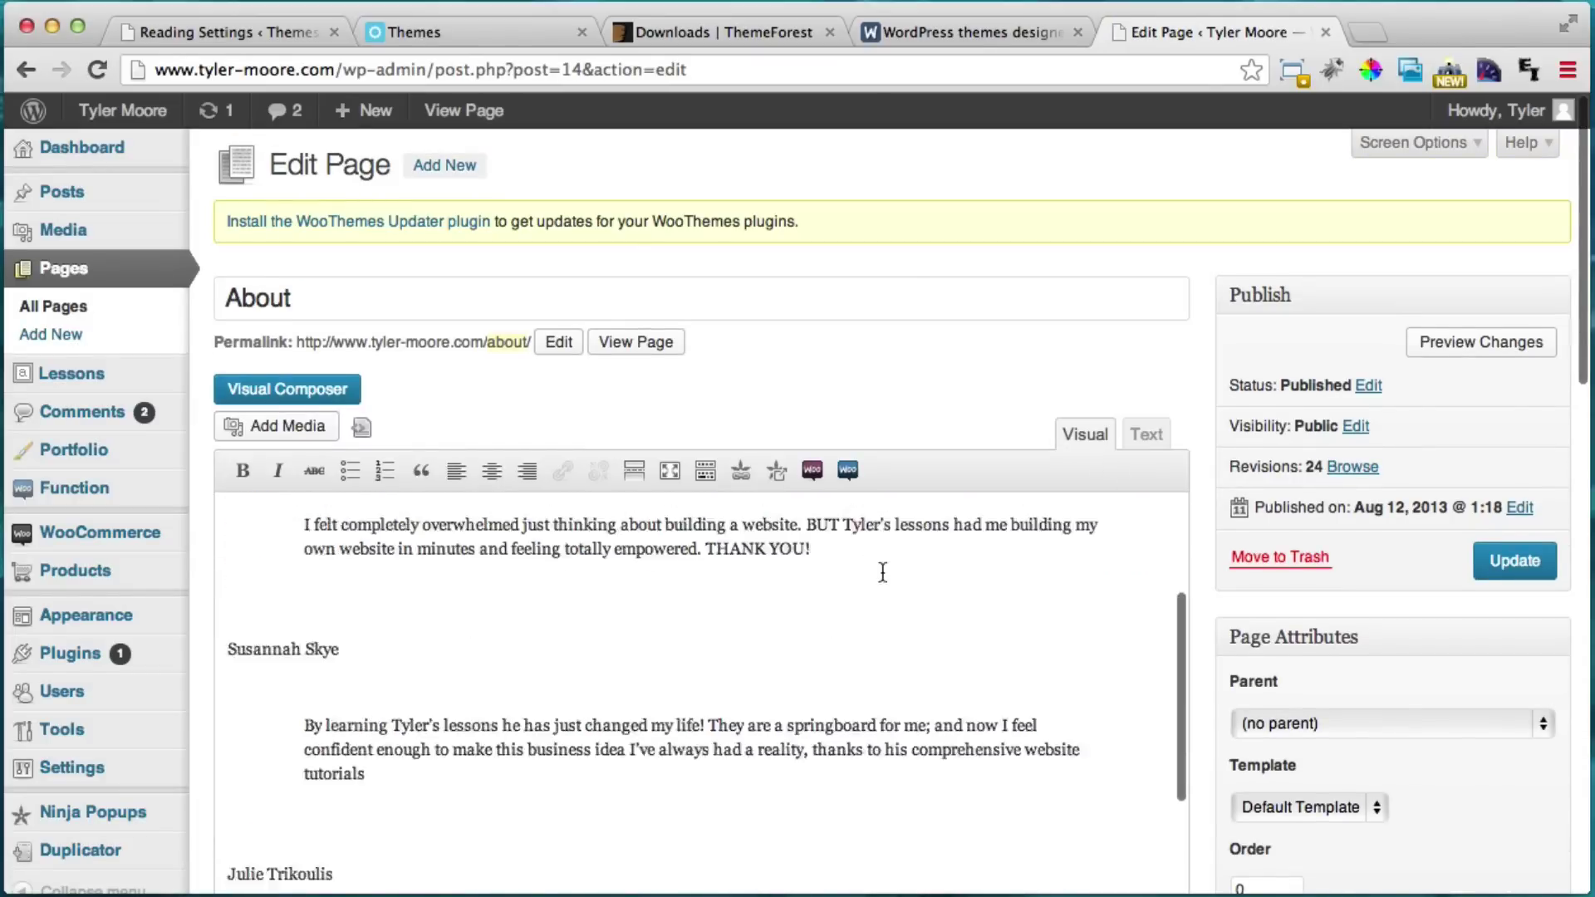
scroll(882, 573, up, 5)
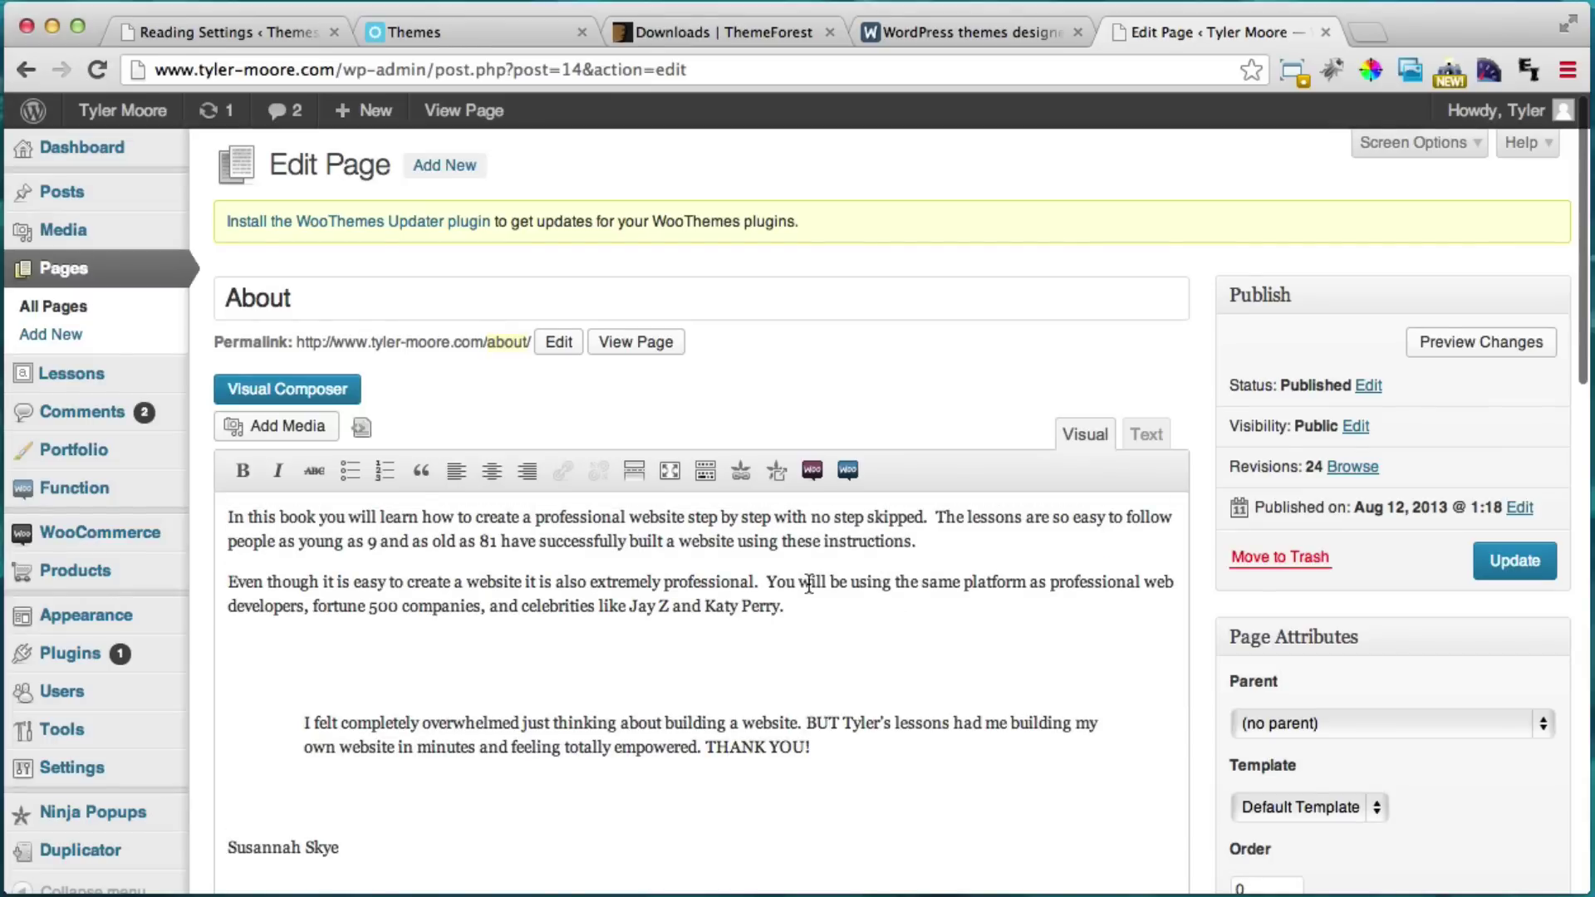
View the live About page with its sidebar in a new tab, then return to the editor.
super+click(600, 344)
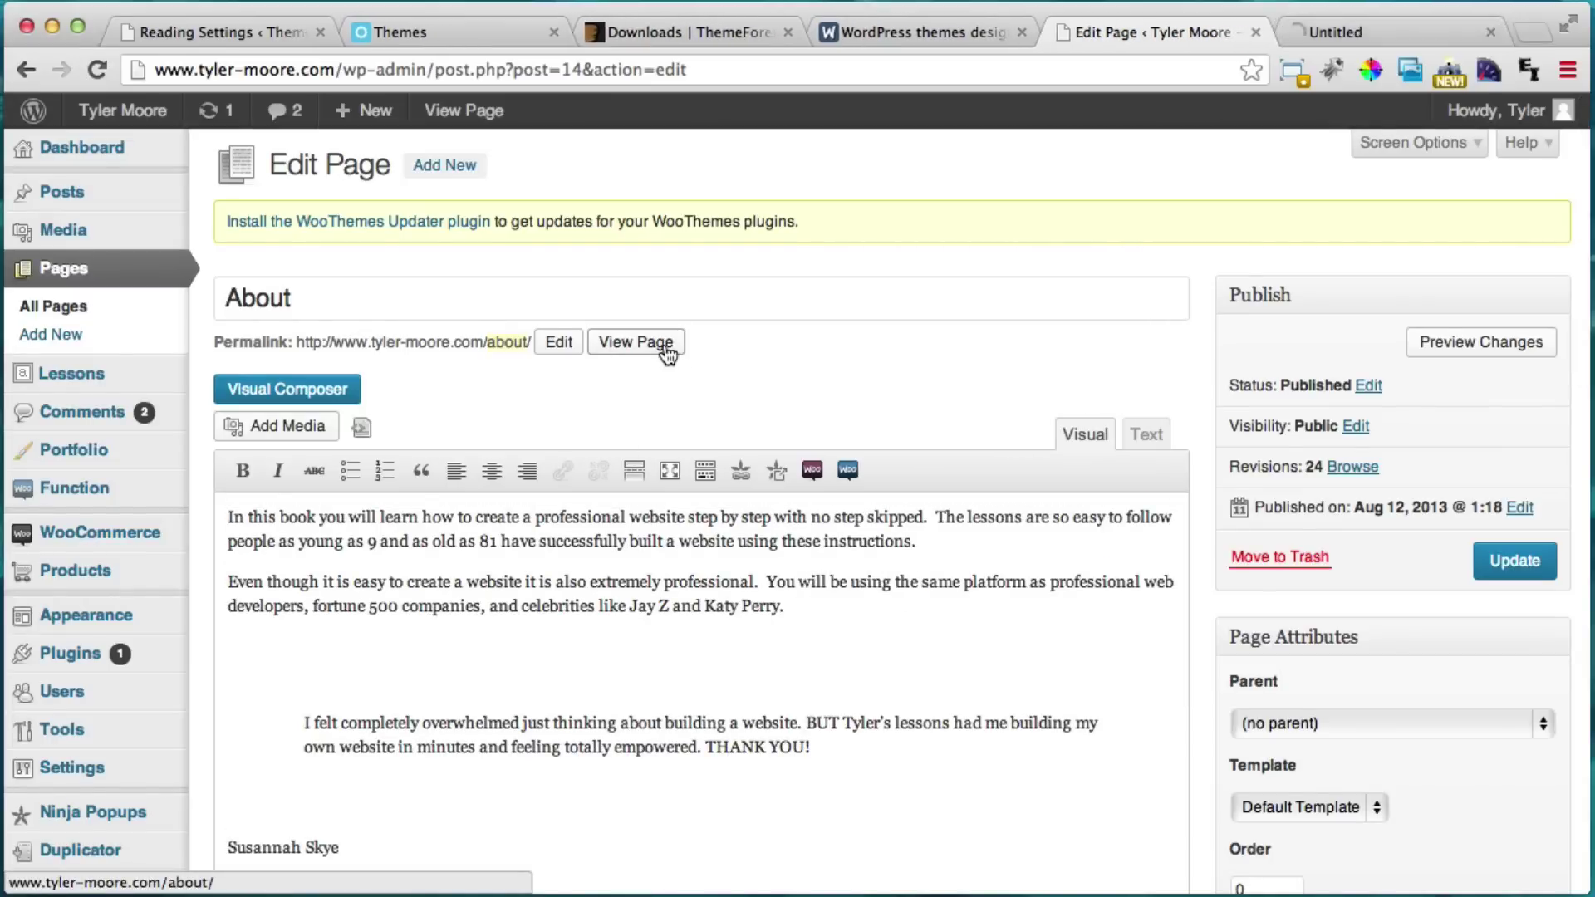
click(1387, 32)
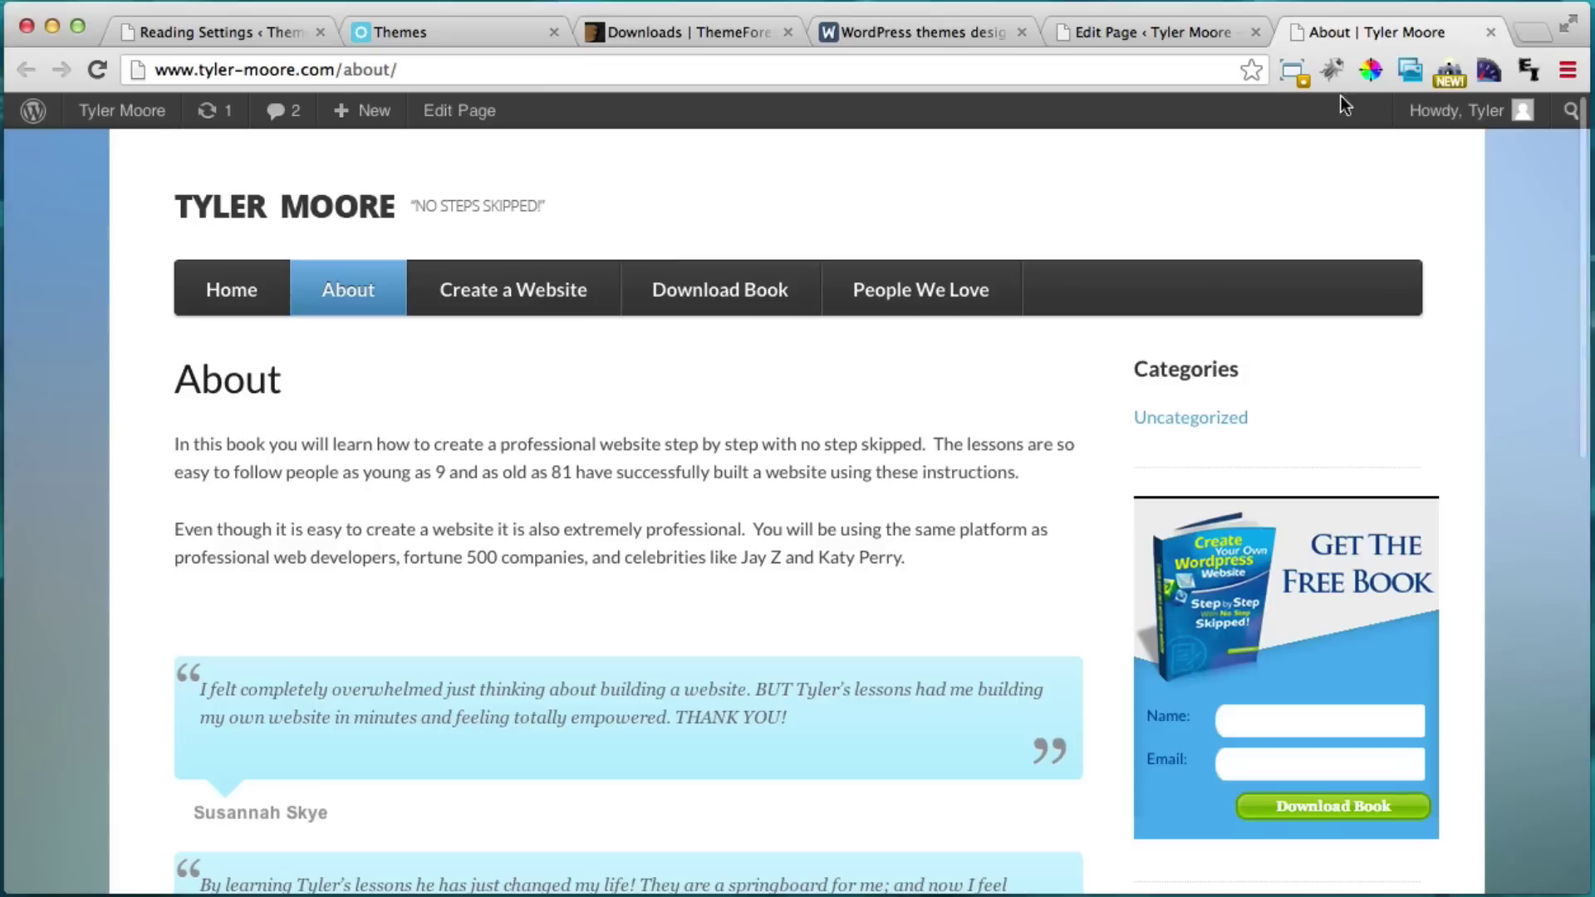
scroll(1197, 274, down, 3)
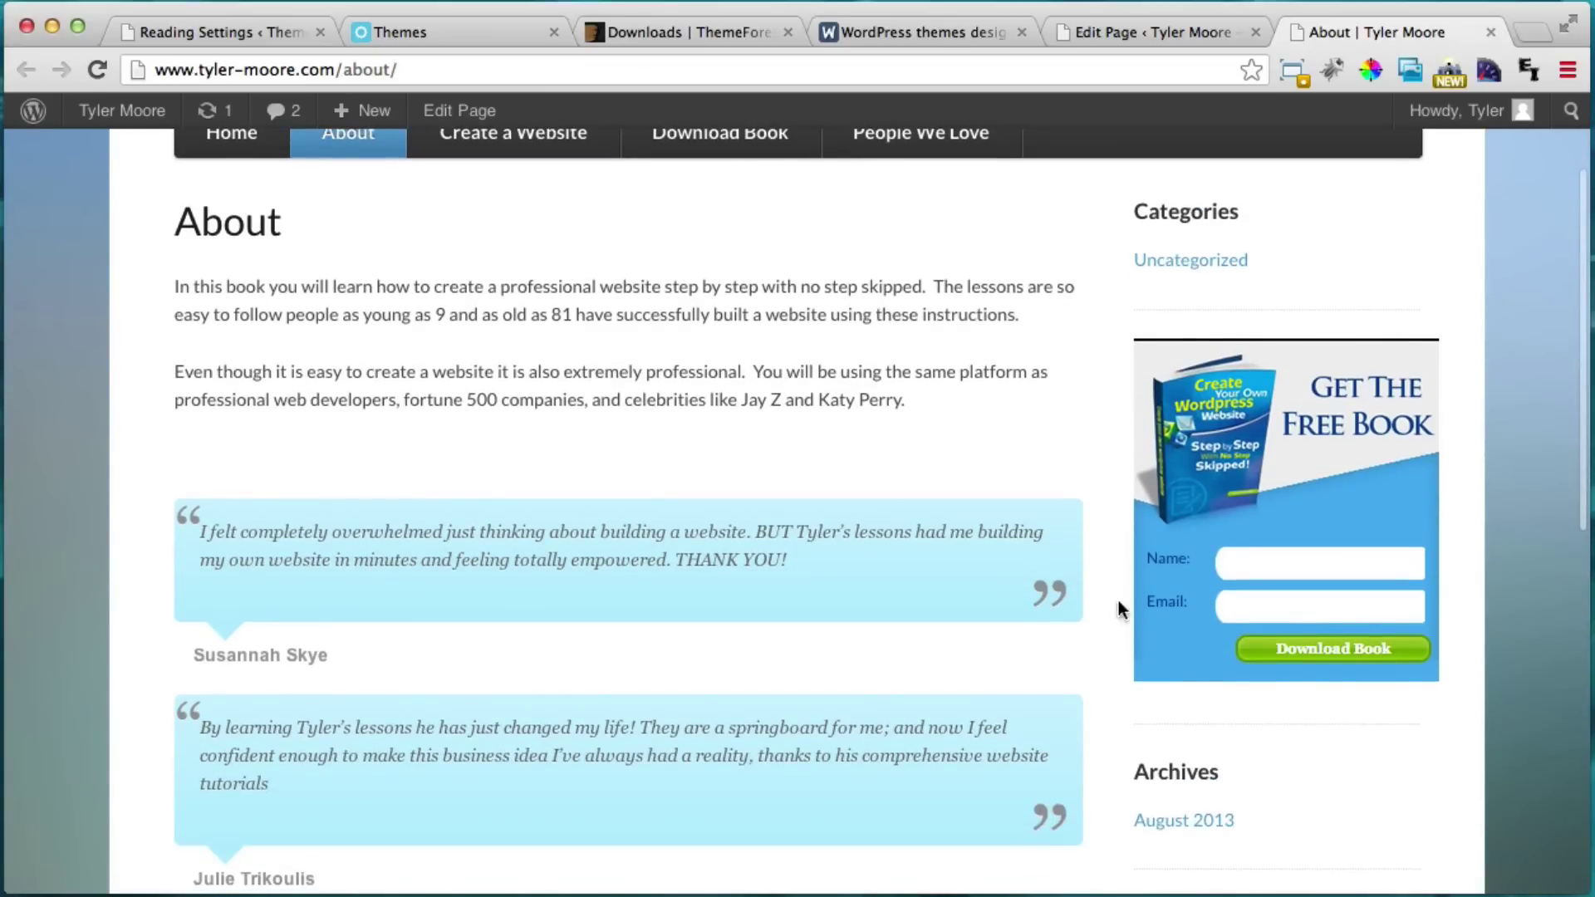
scroll(1213, 553, down, 7)
scroll(1213, 552, up, 10)
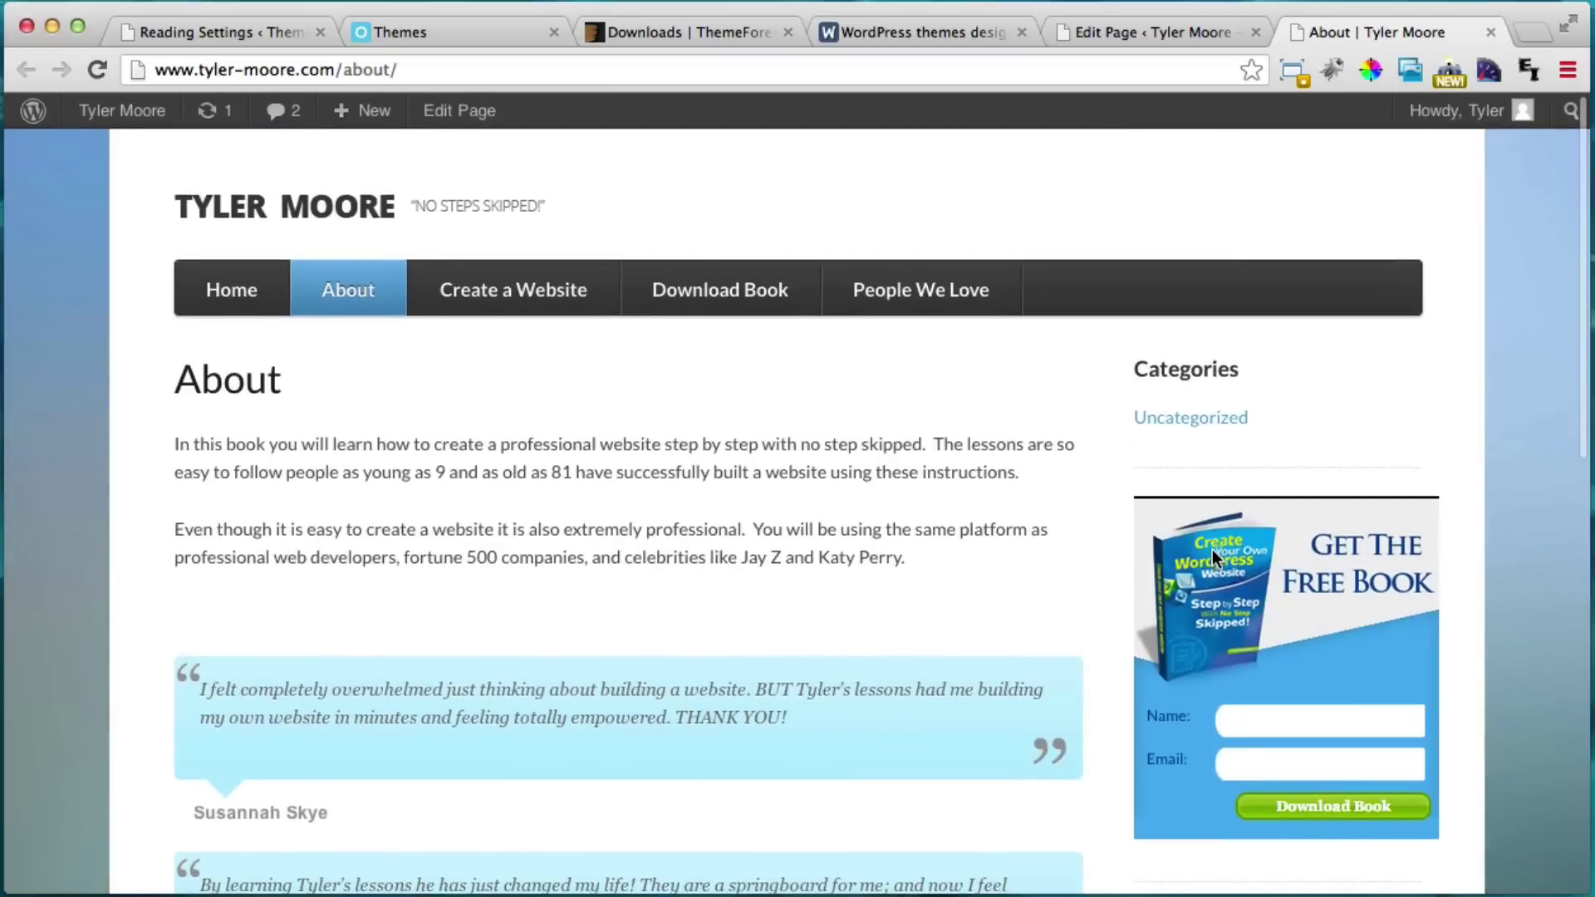
click(1176, 26)
Set the About page template to Full Width and update the page.
scroll(1246, 416, down, 2)
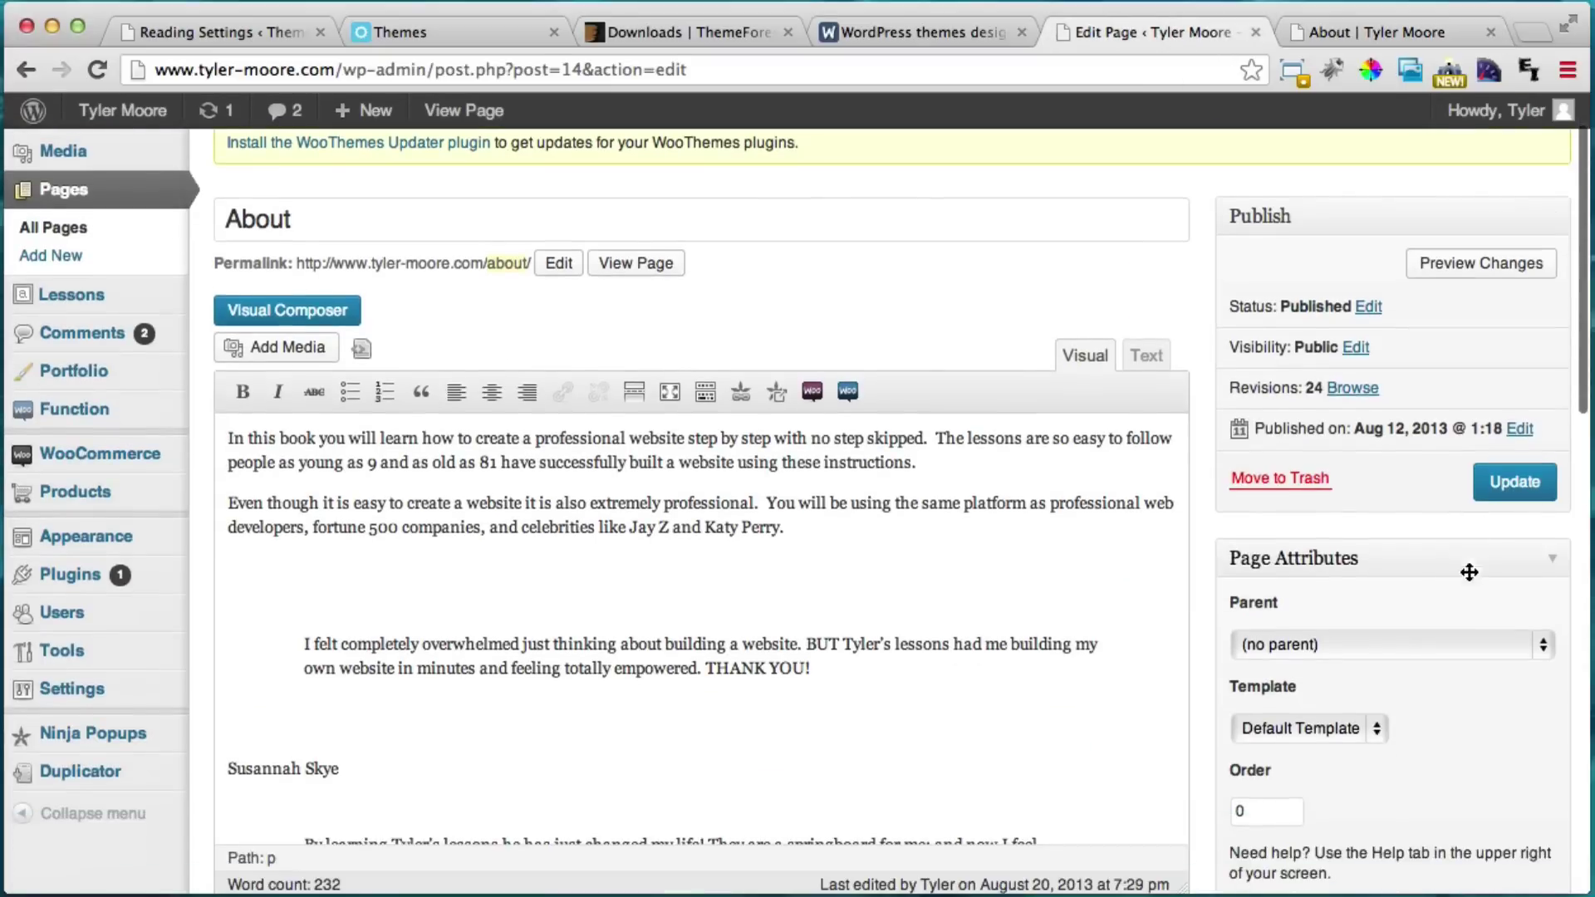
click(1376, 729)
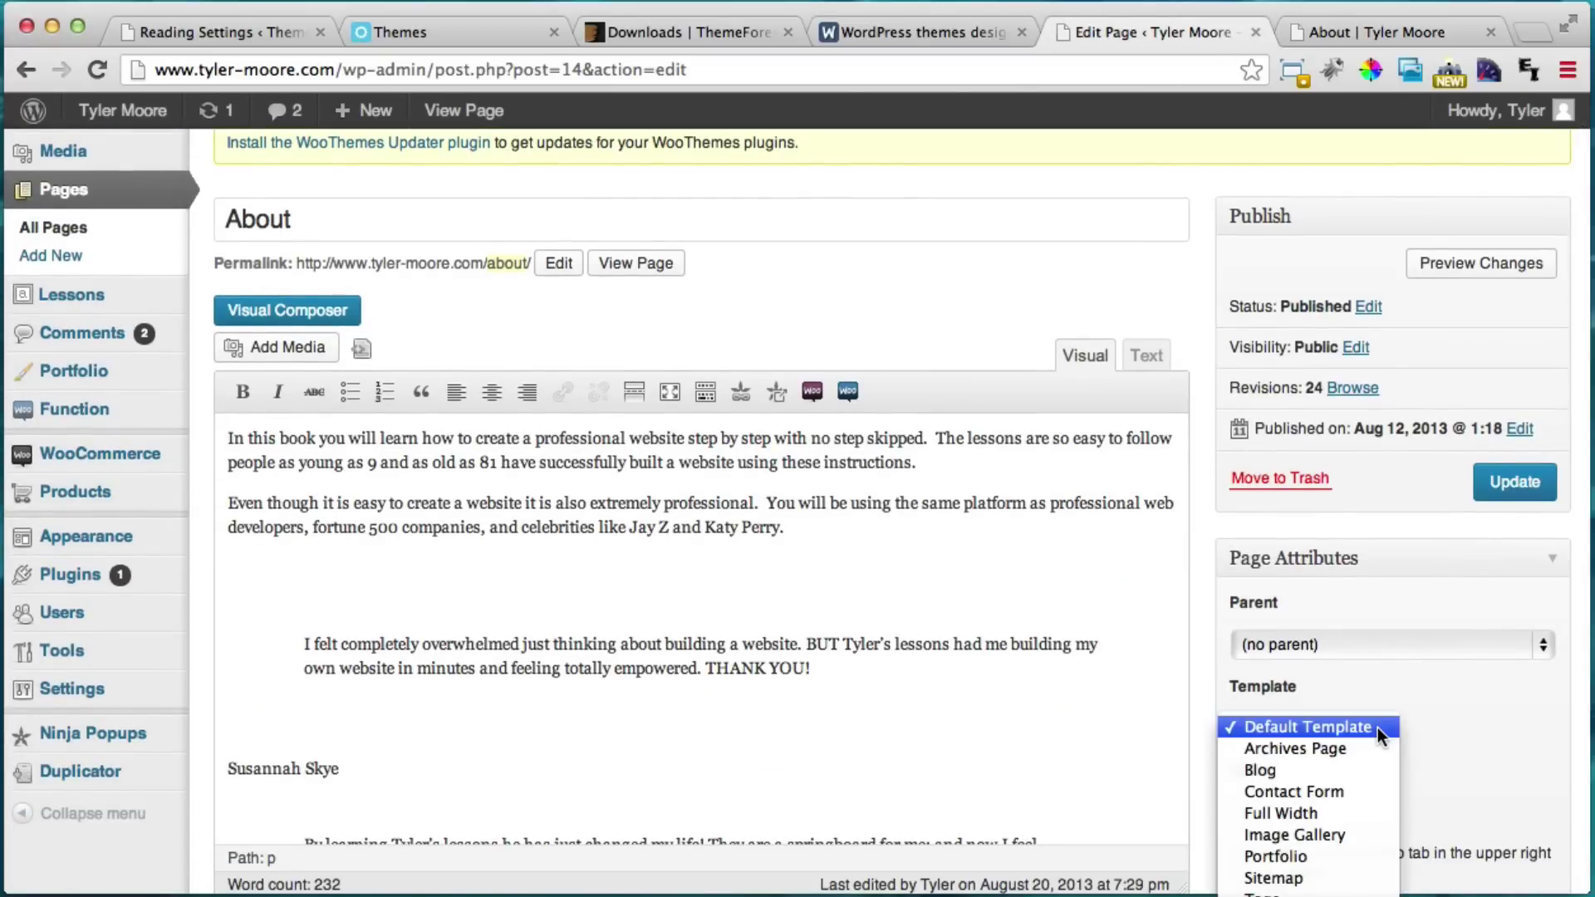
click(1309, 813)
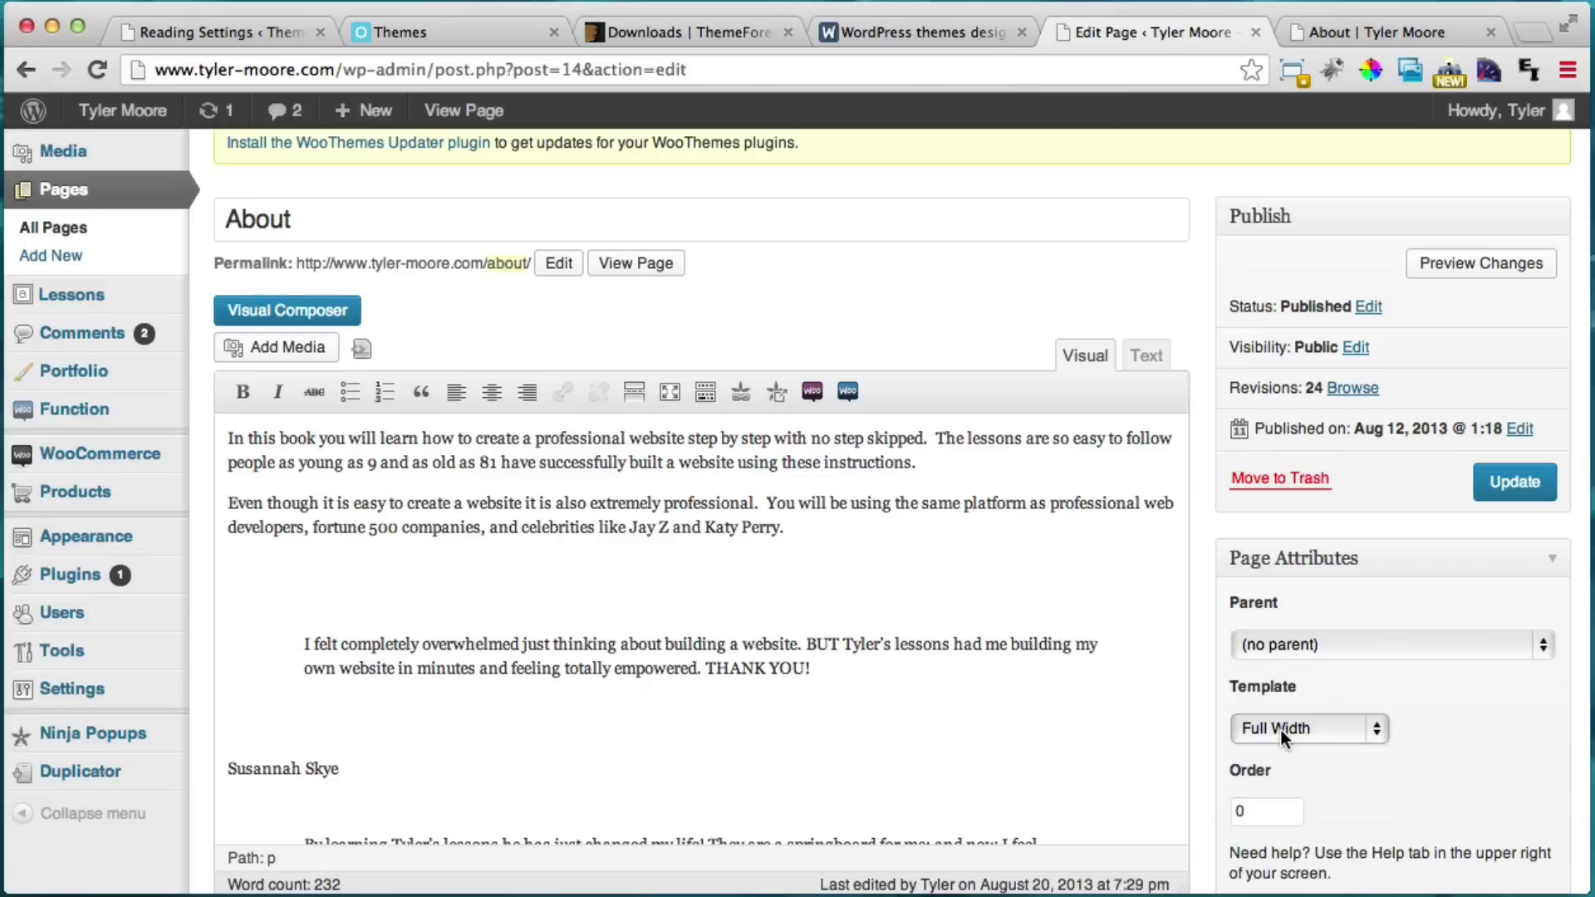
click(1503, 499)
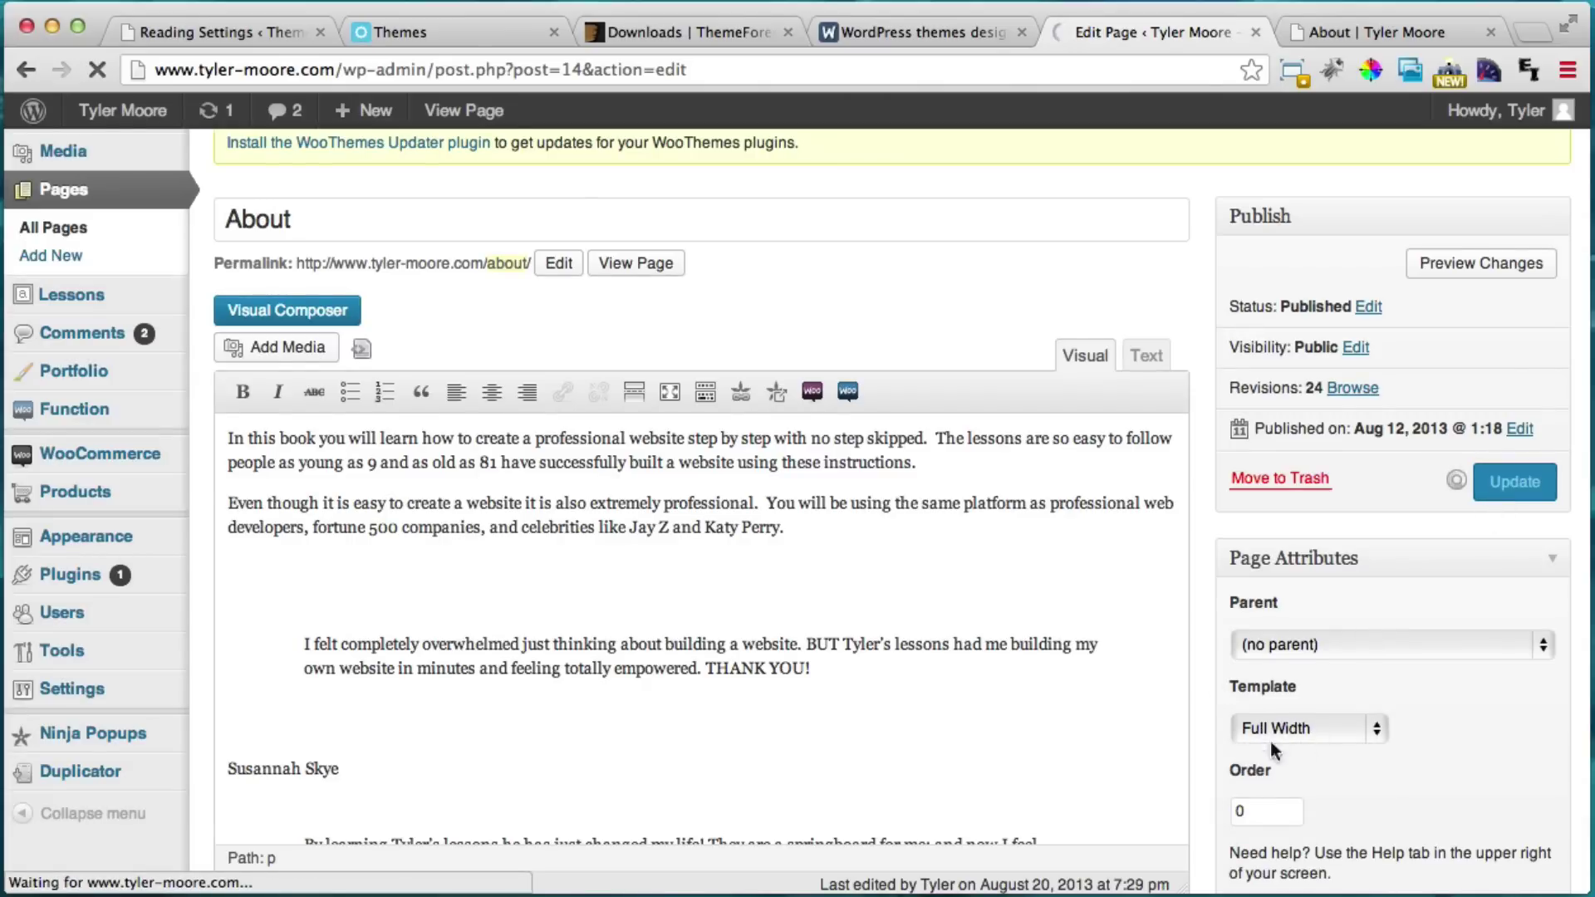
Reload the live About page to confirm testimonials span full width without a sidebar.
scroll(1303, 841, down, 1)
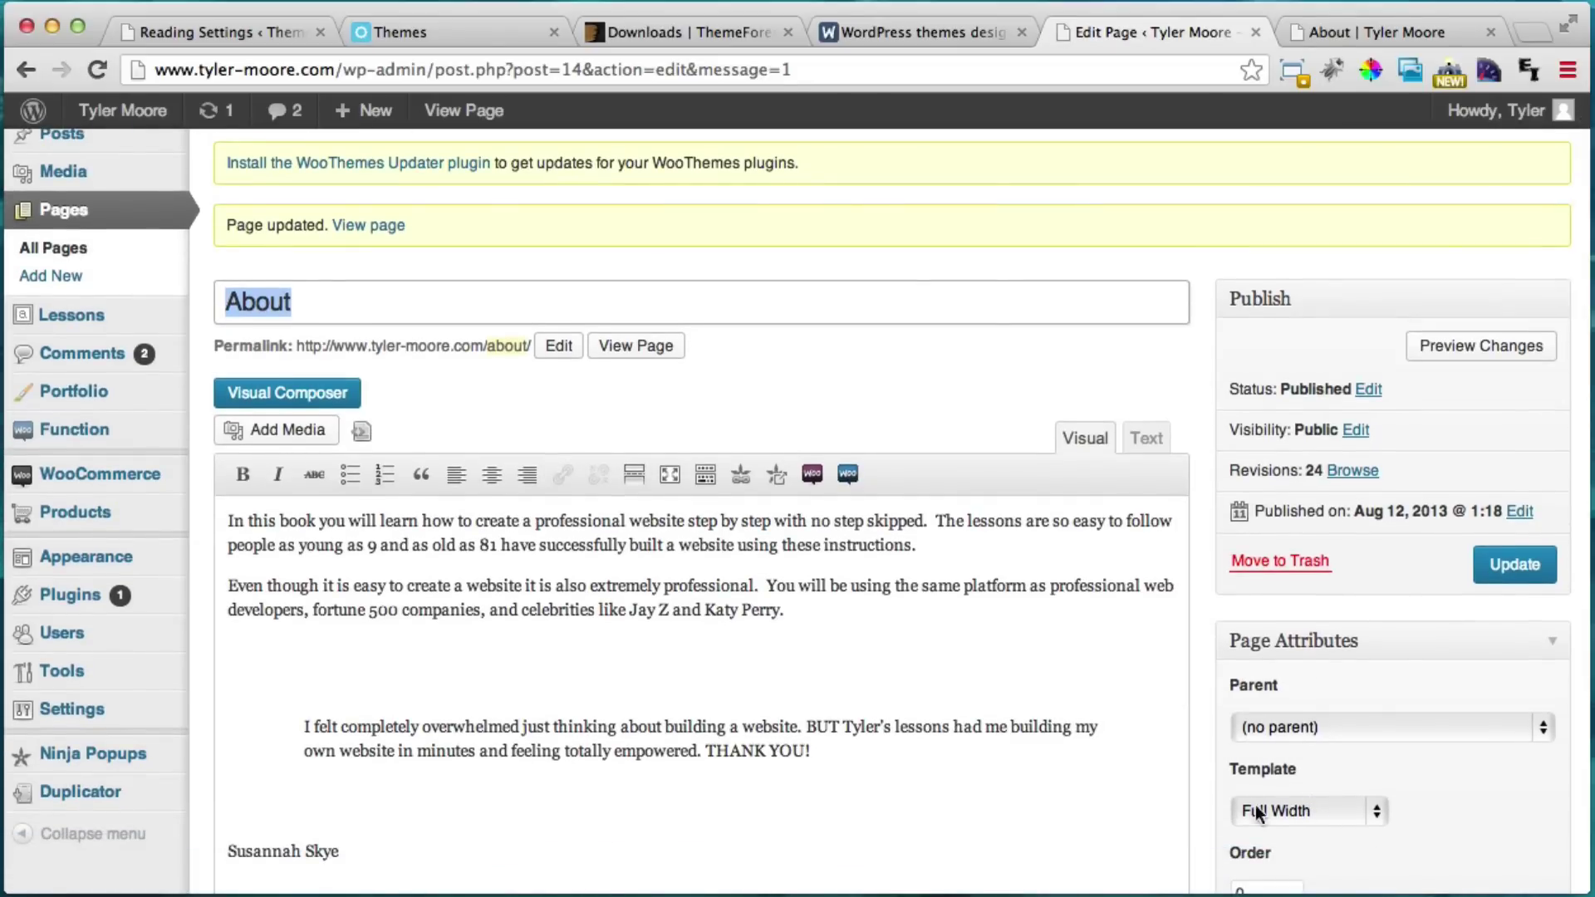
click(1345, 34)
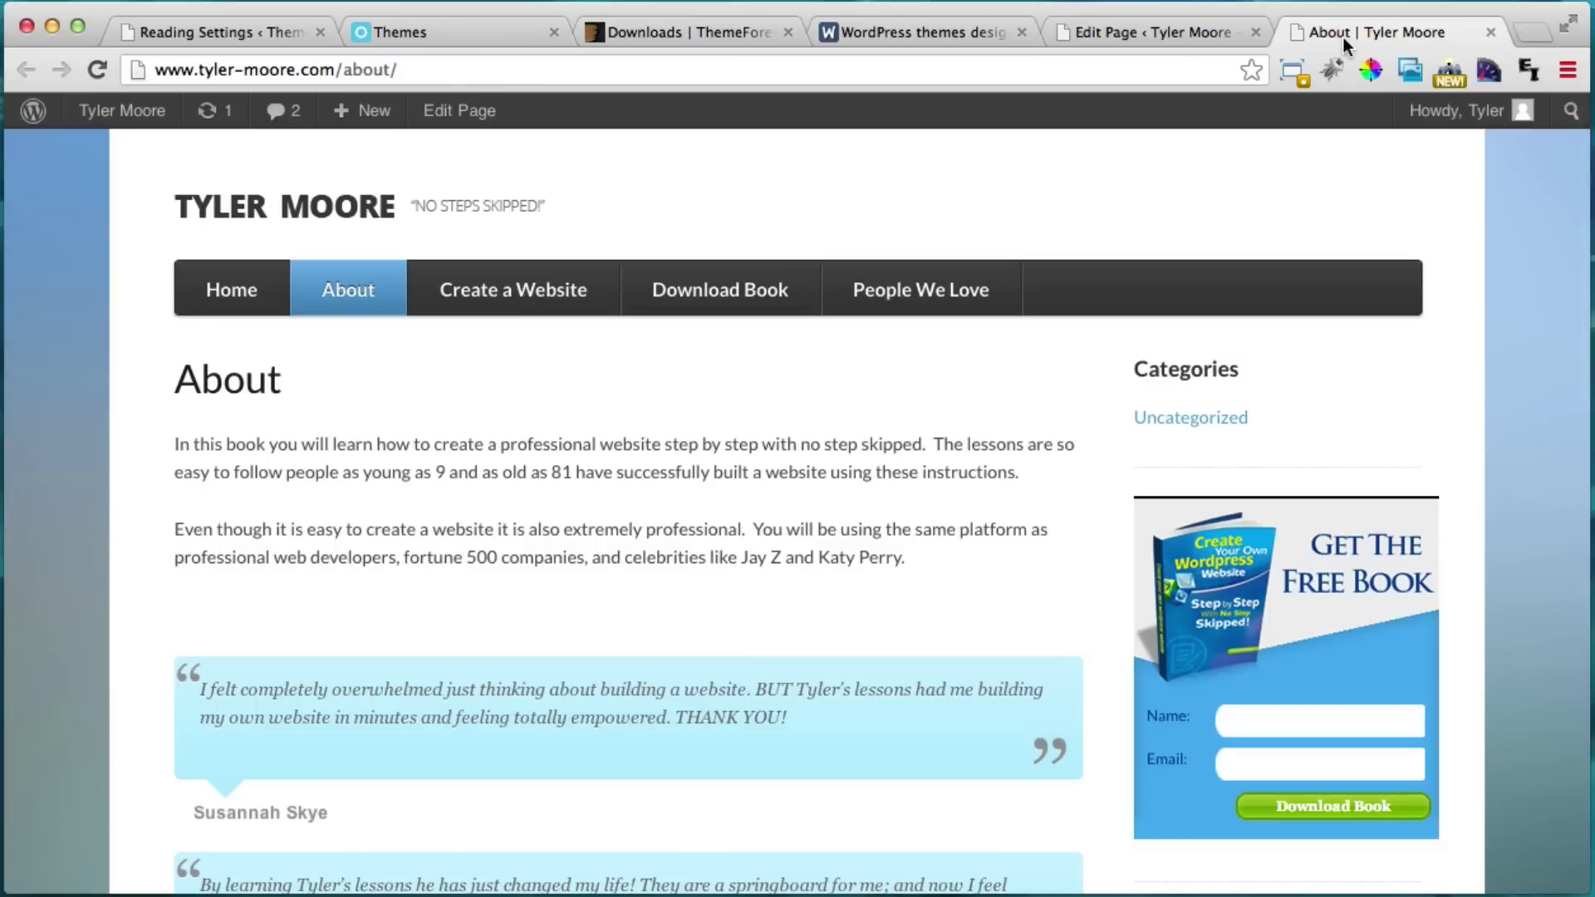
click(99, 69)
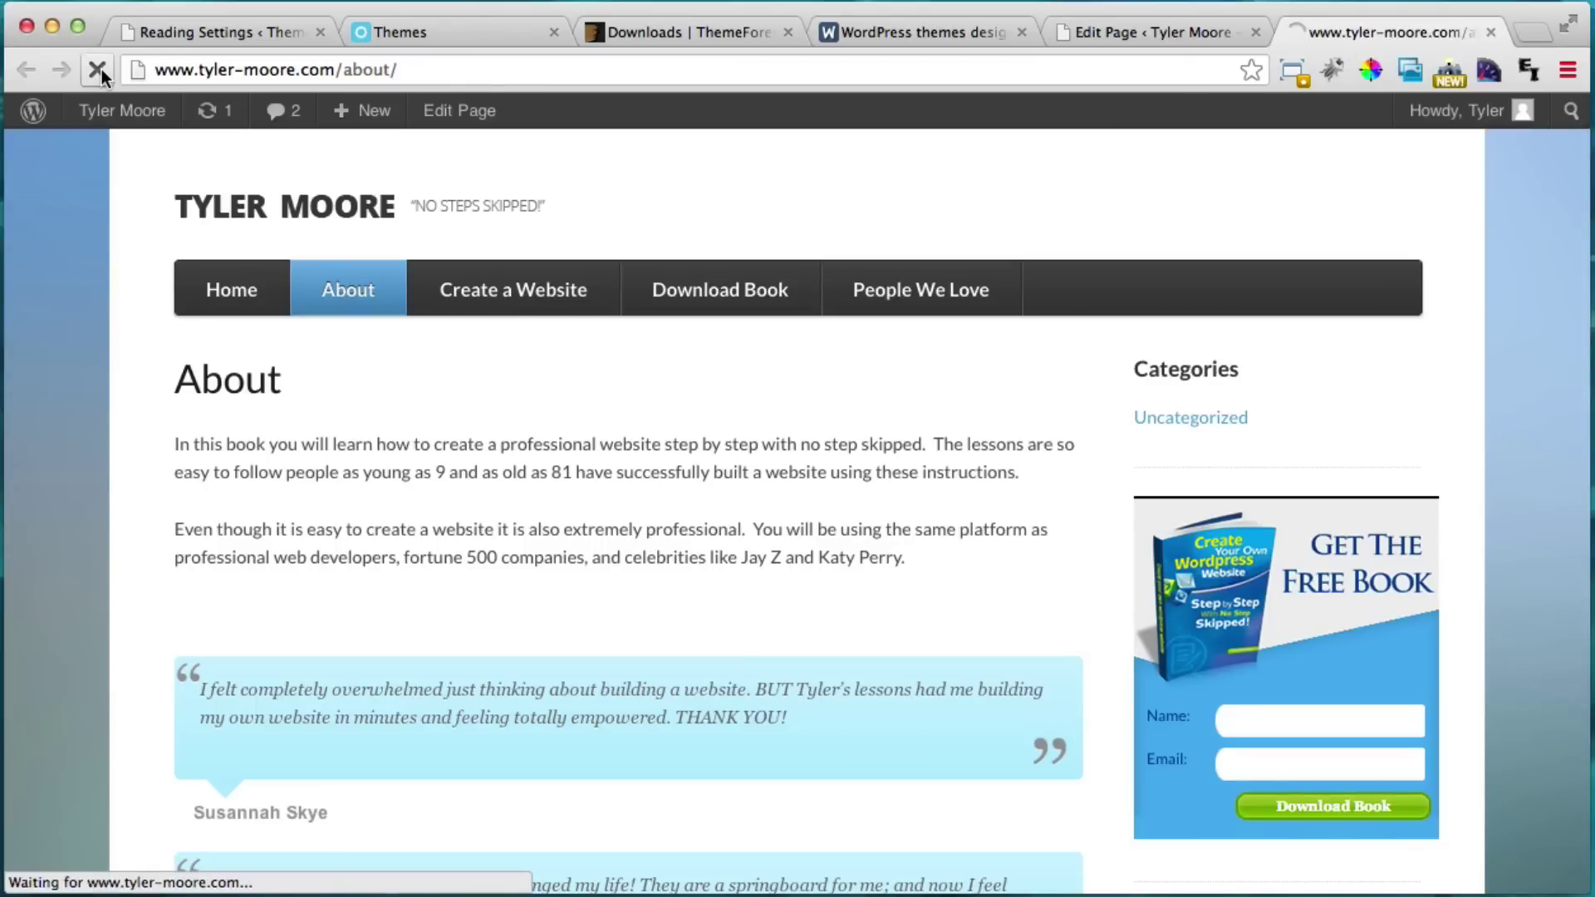
scroll(928, 438, down, 4)
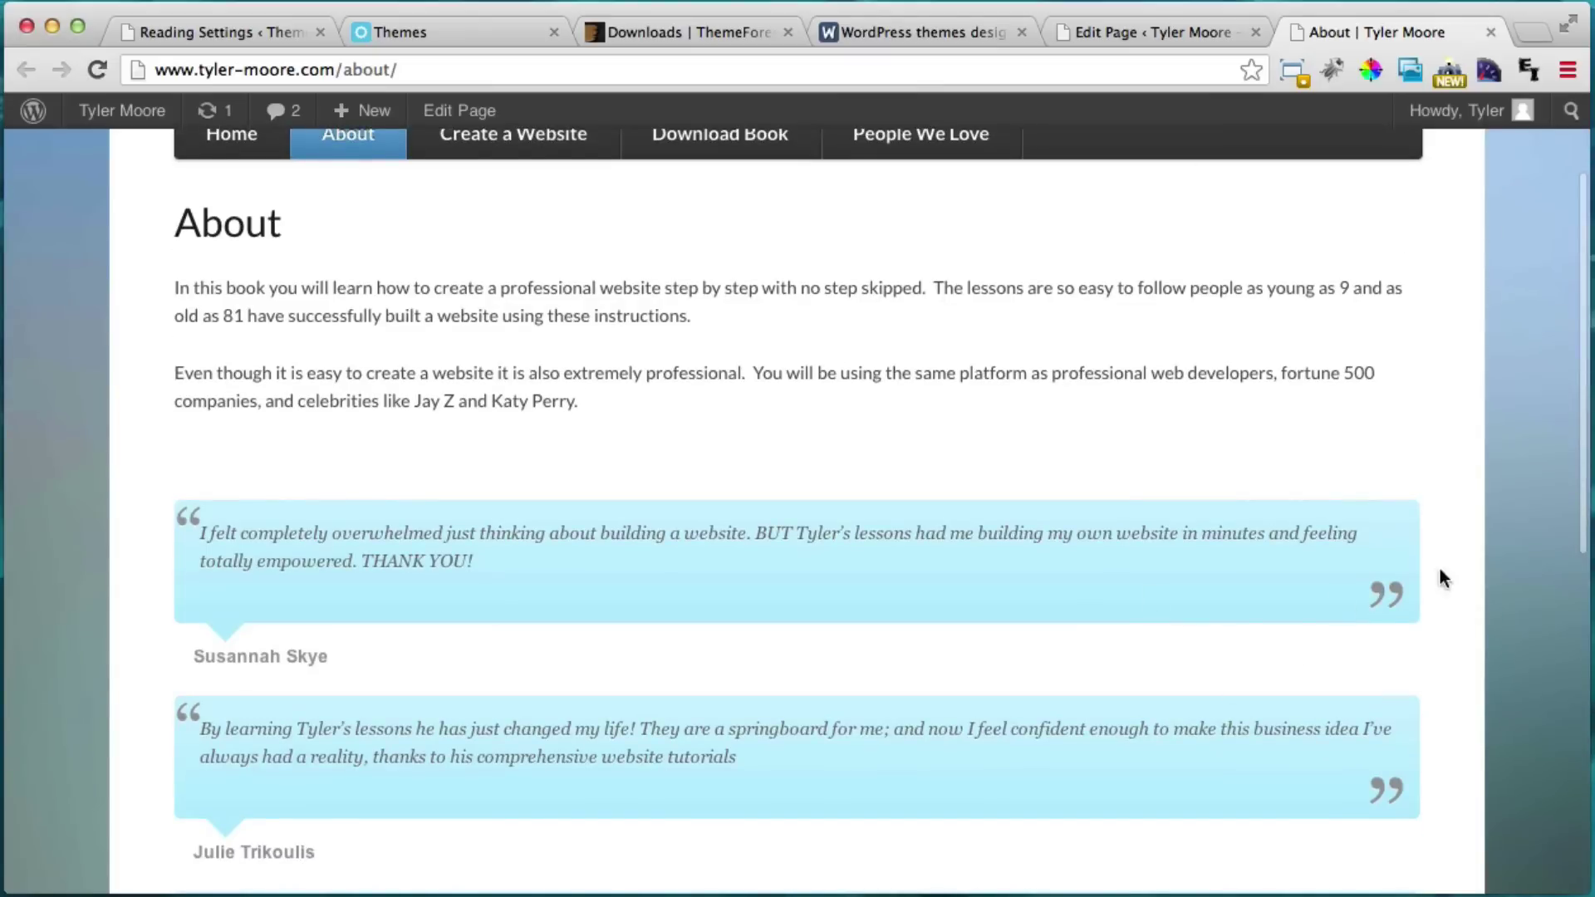
click(1169, 35)
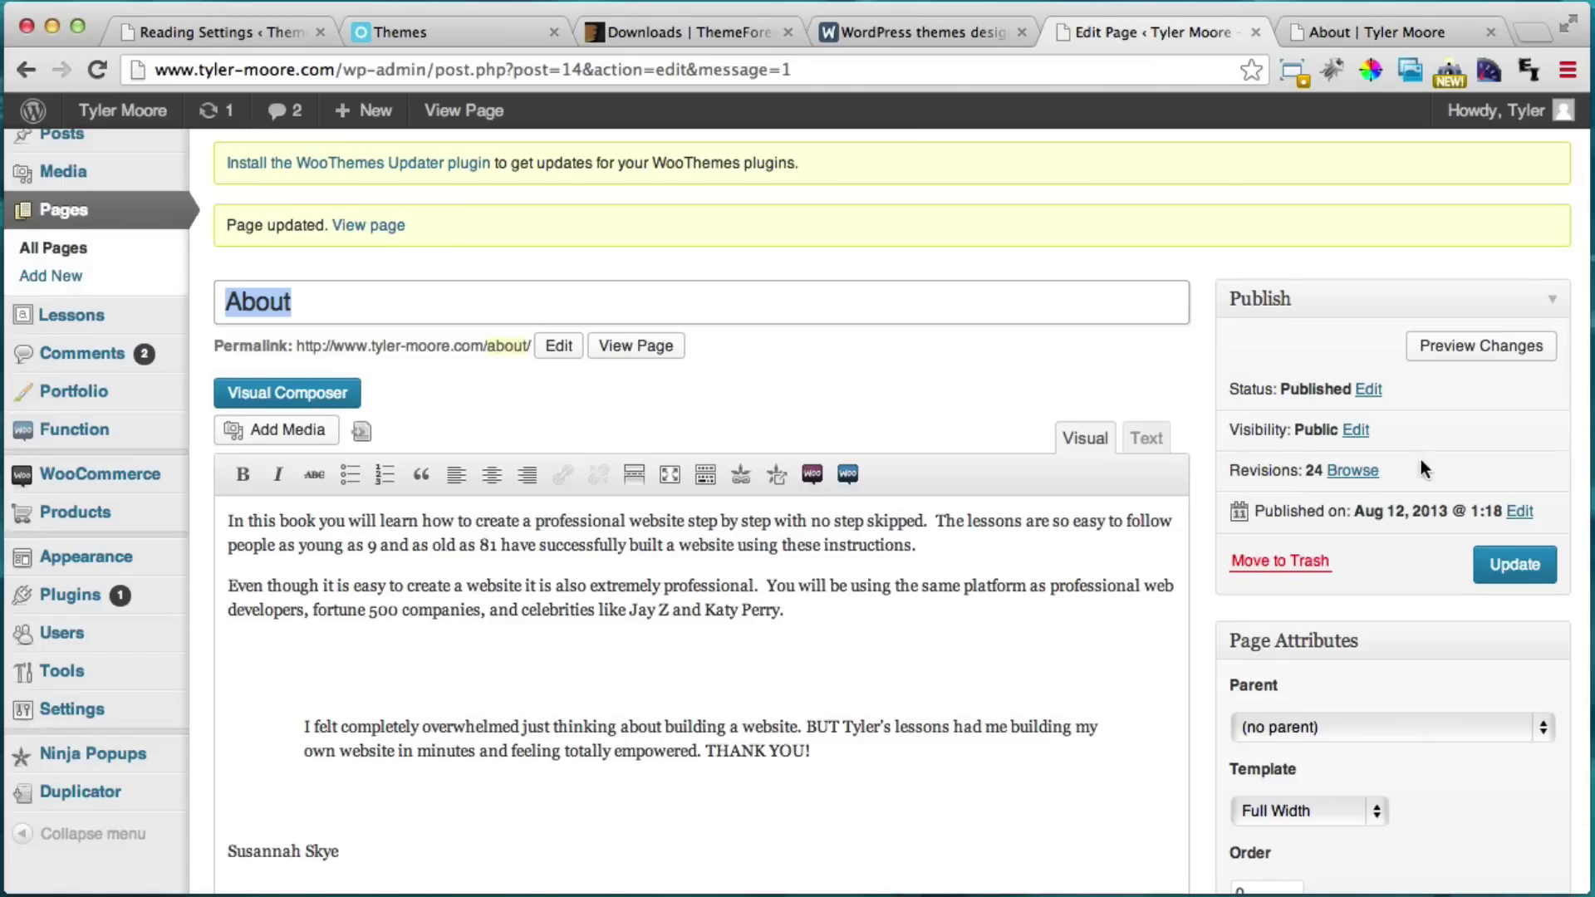
scroll(1416, 482, down, 2)
click(1379, 715)
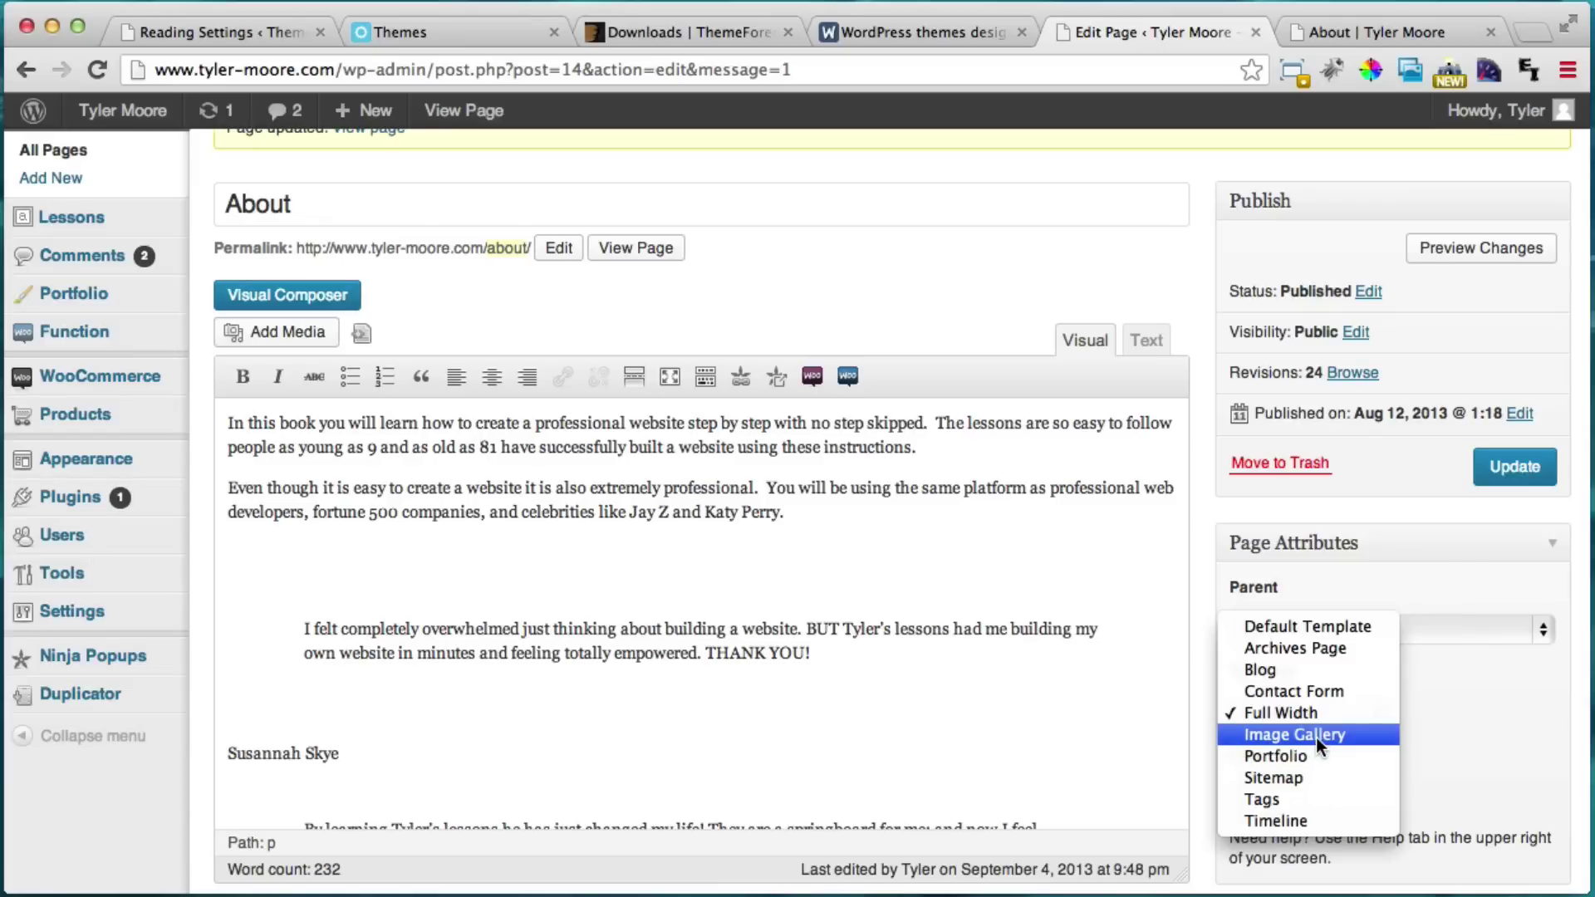
Change the About page template from Full Width back to Default Template and update the page.
click(1446, 581)
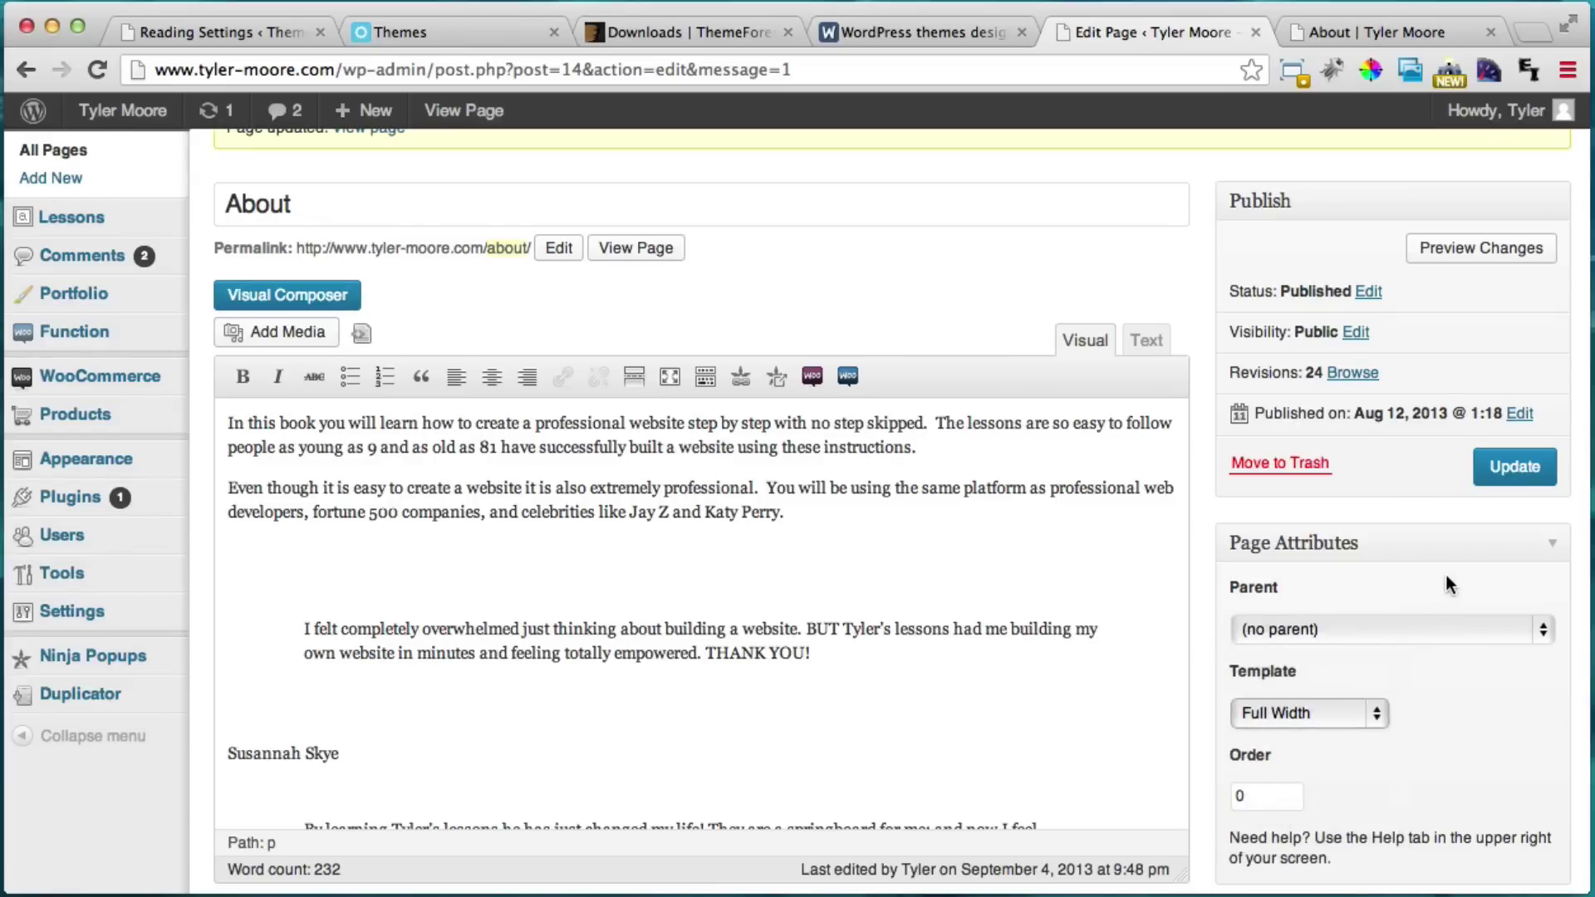
click(1339, 712)
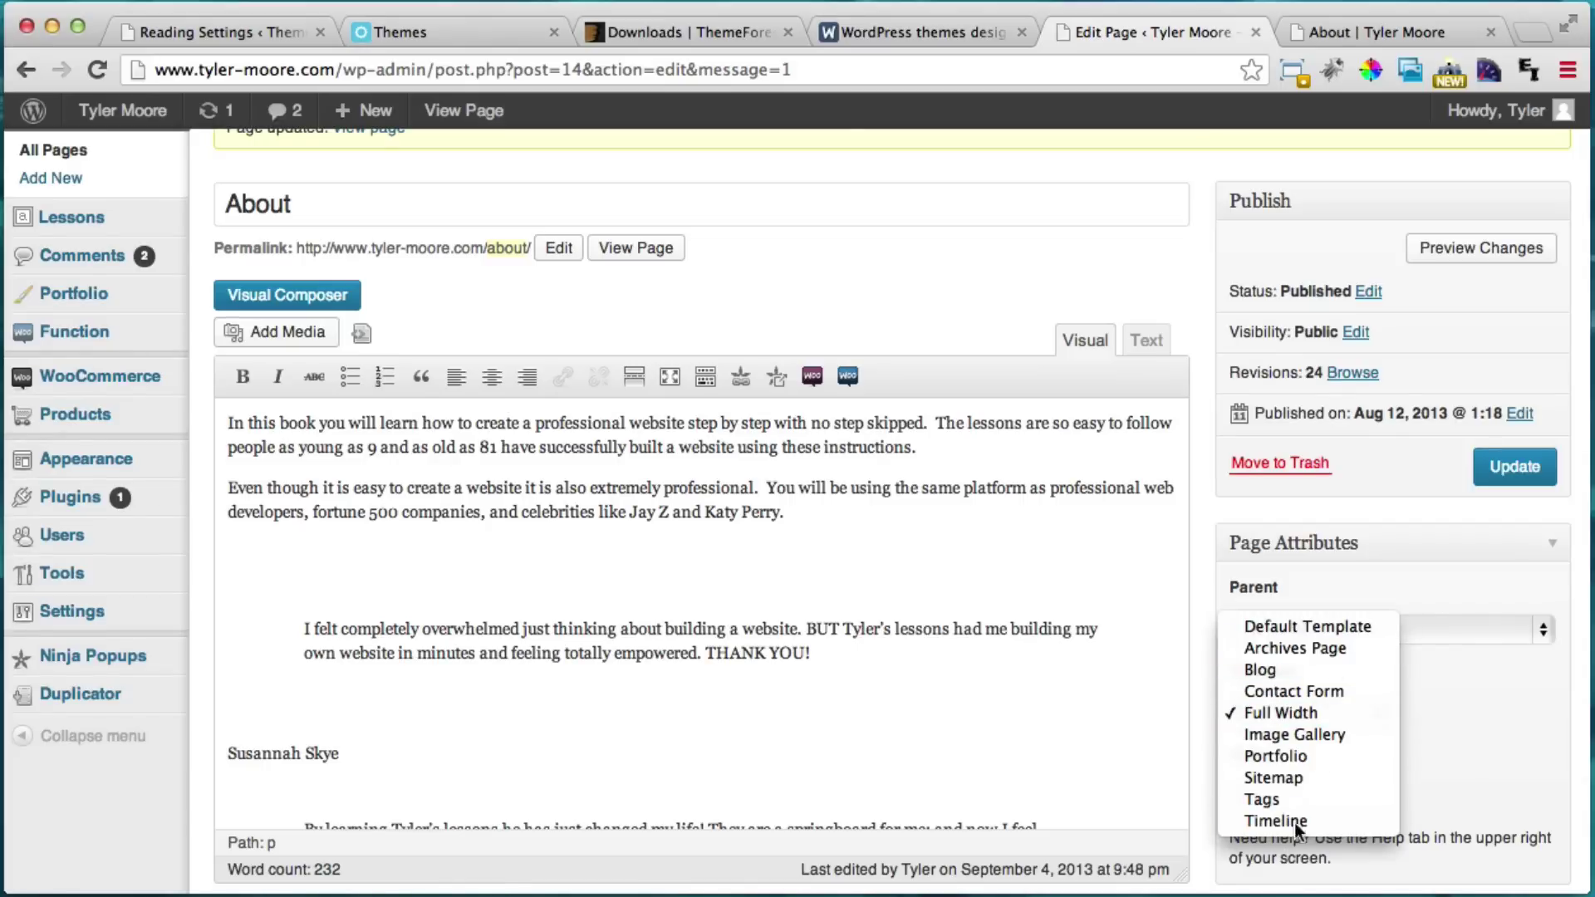
click(1313, 627)
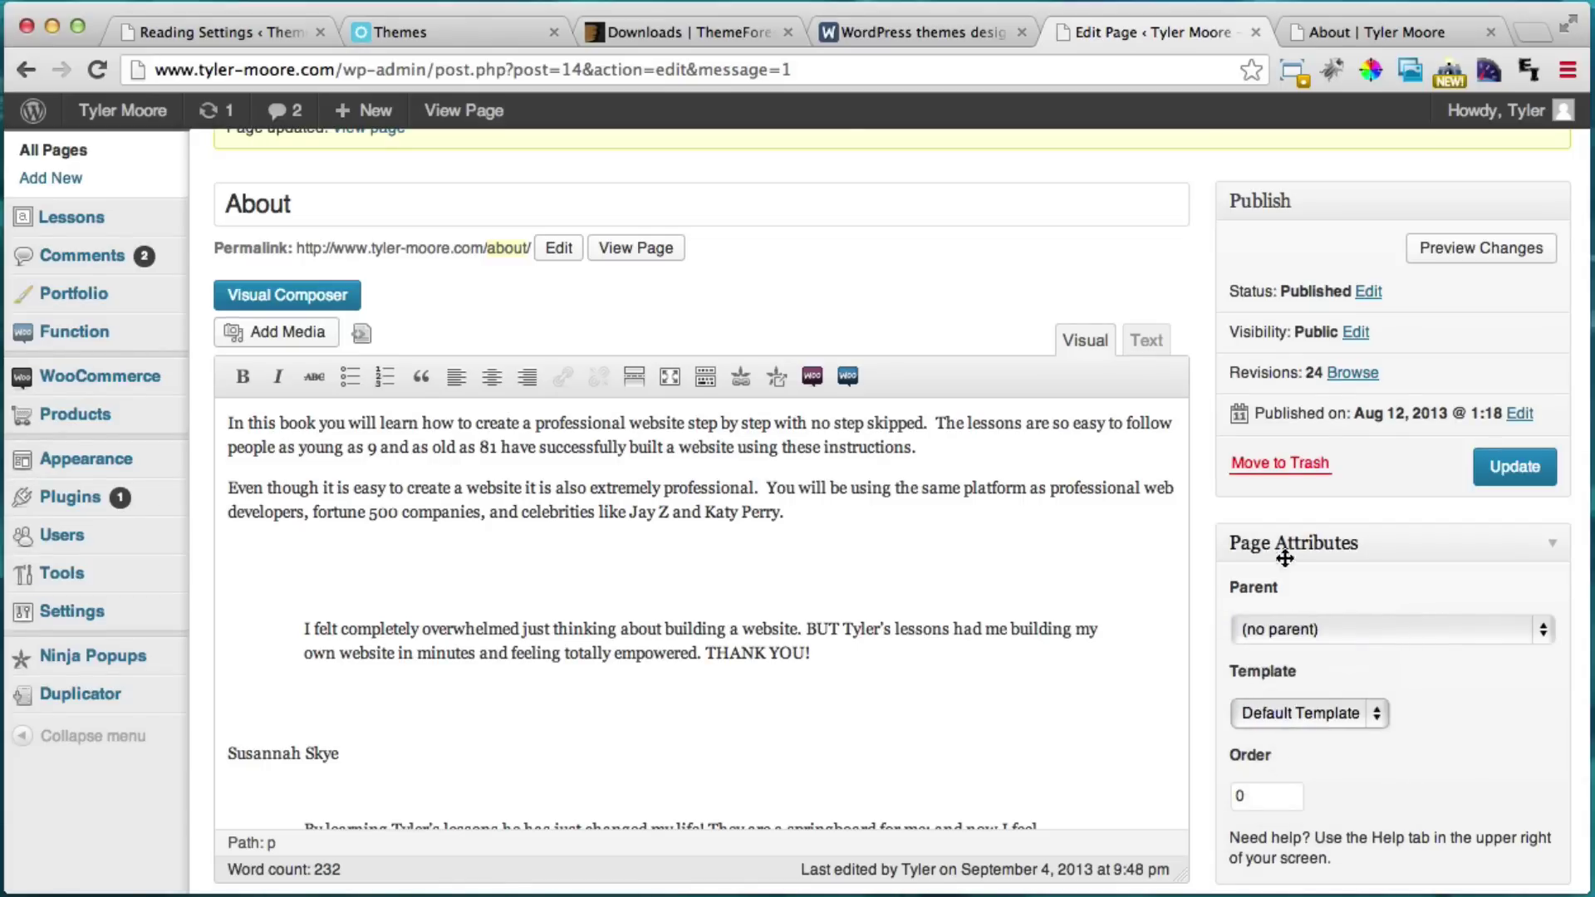
drag(1235, 670, 1316, 665)
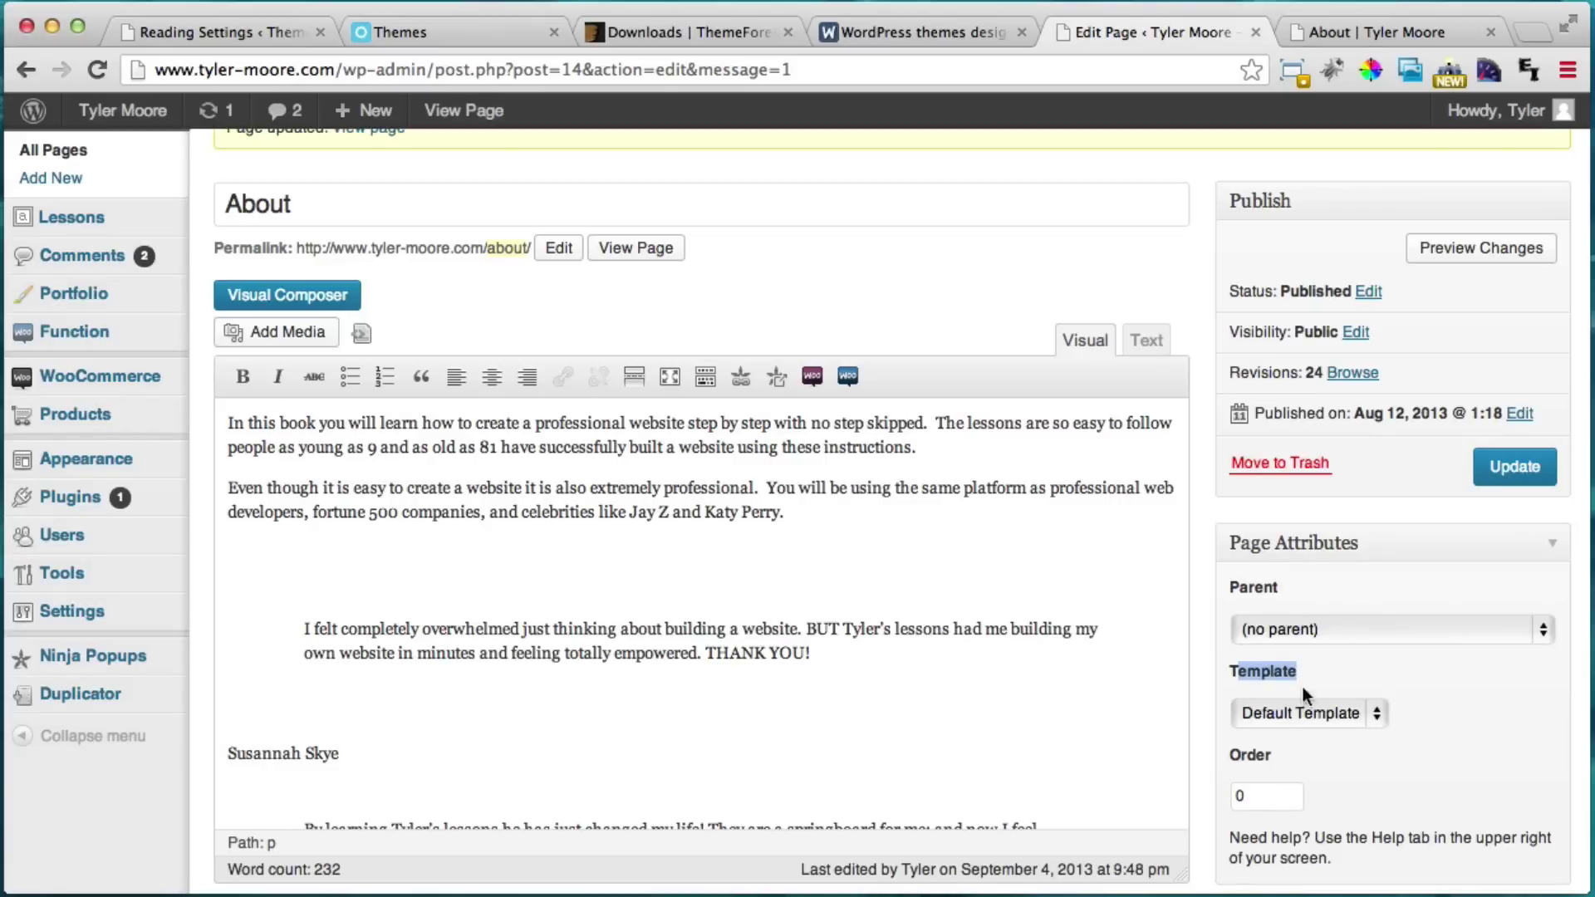
click(1509, 462)
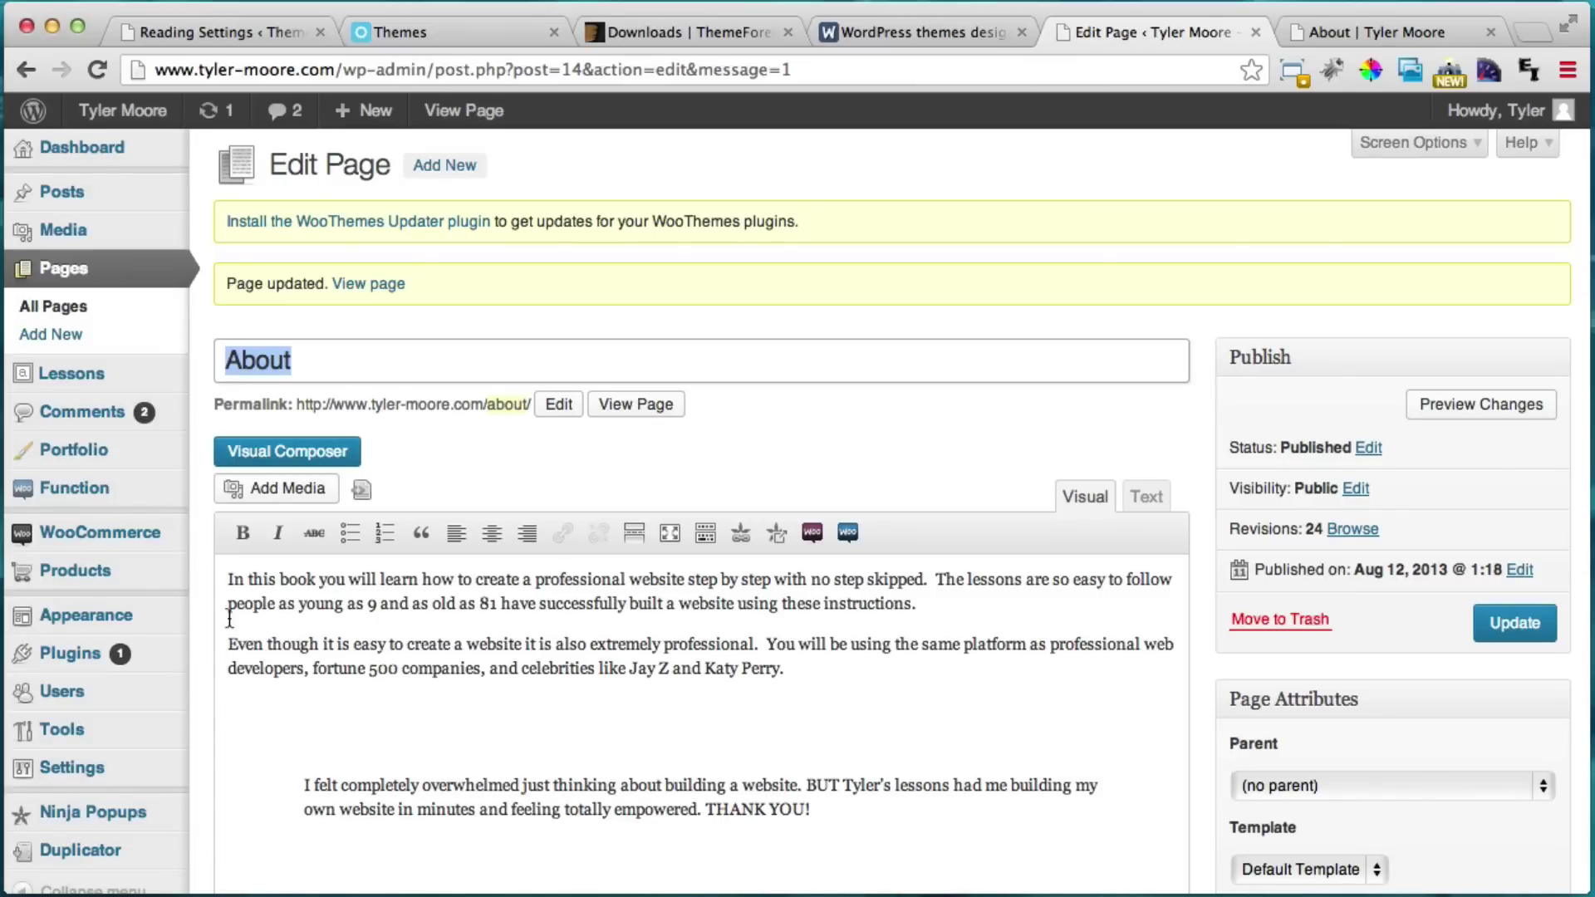
mouse_move(124, 570)
mouse_move(98, 497)
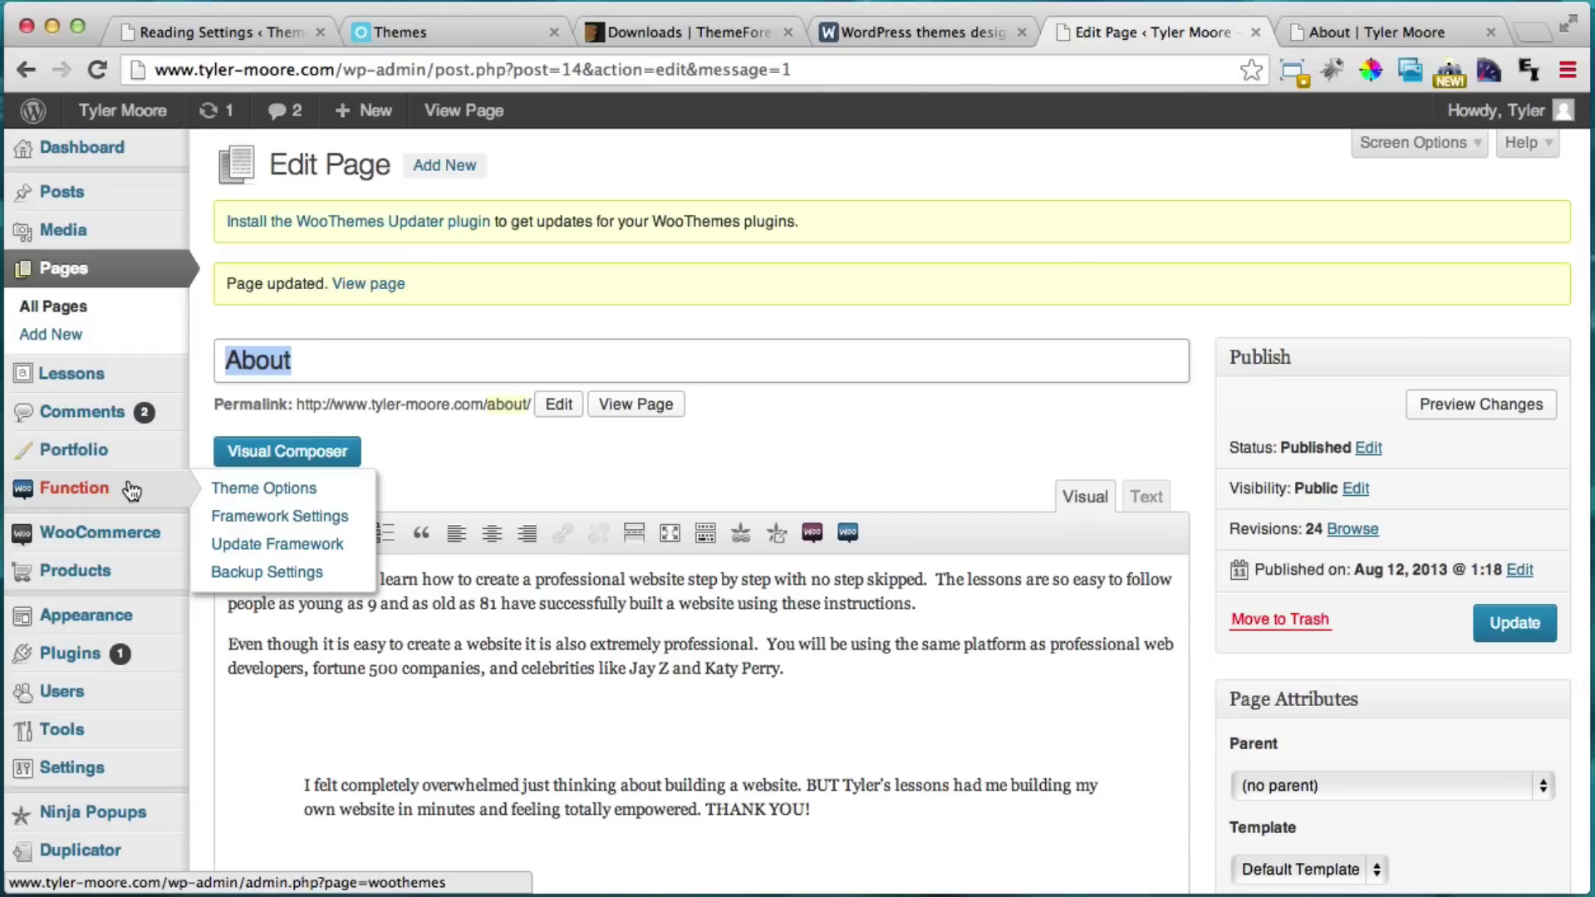
Review the settings on the Function theme's Theme Options page.
click(331, 497)
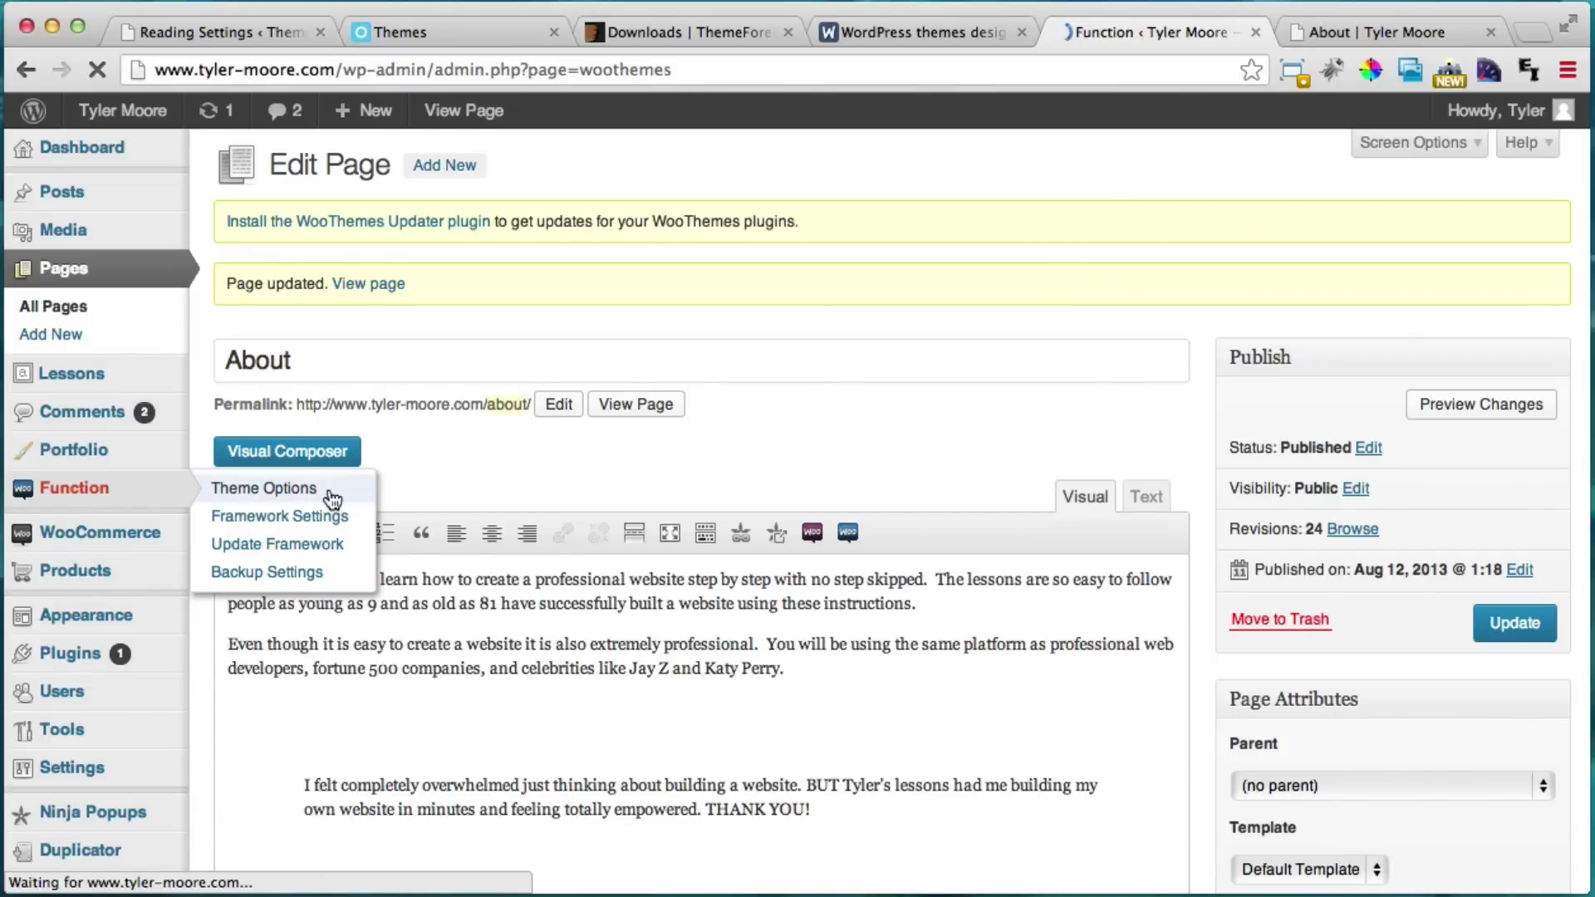
scroll(541, 481, down, 7)
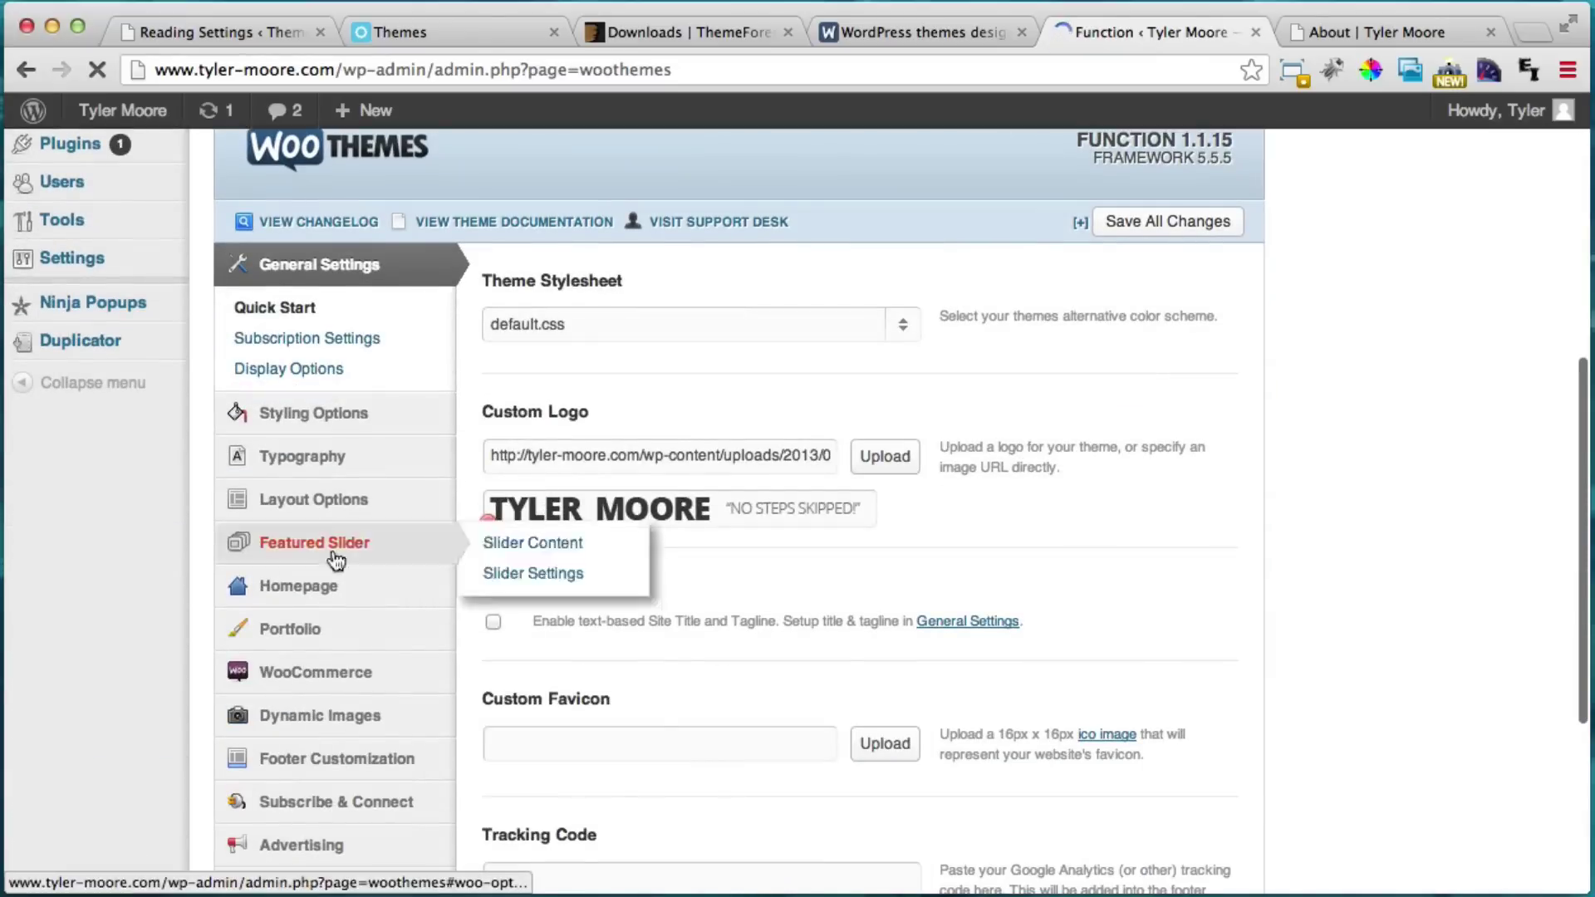
scroll(381, 581, down, 4)
scroll(377, 596, up, 10)
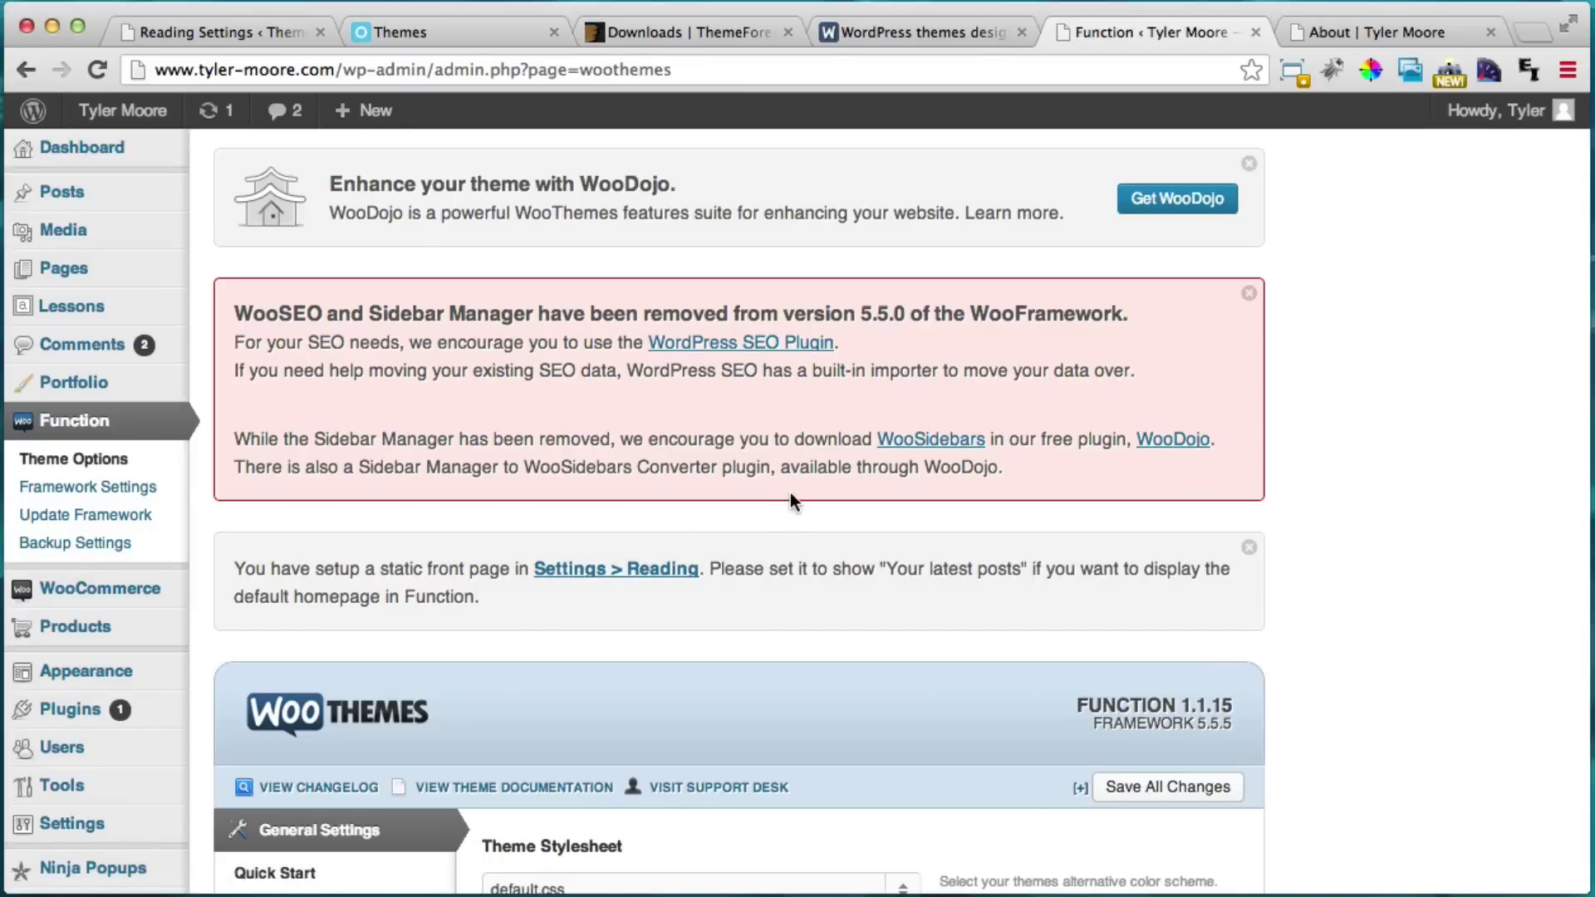
On the live About page, go to Create a Website and browse its video tutorial grid.
click(1354, 33)
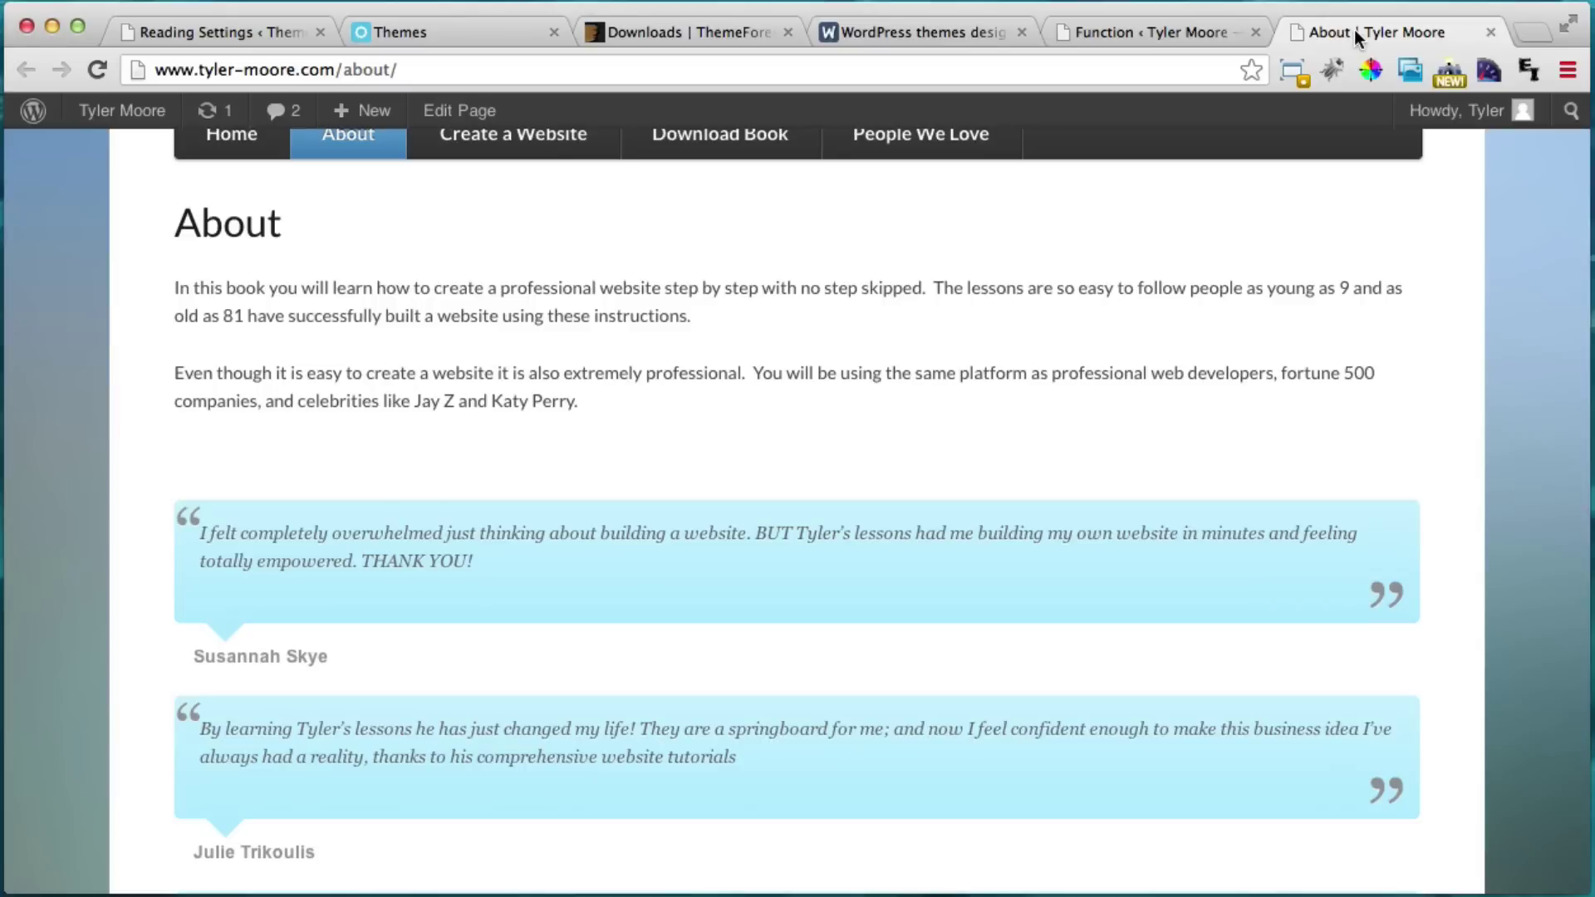
scroll(573, 241, up, 5)
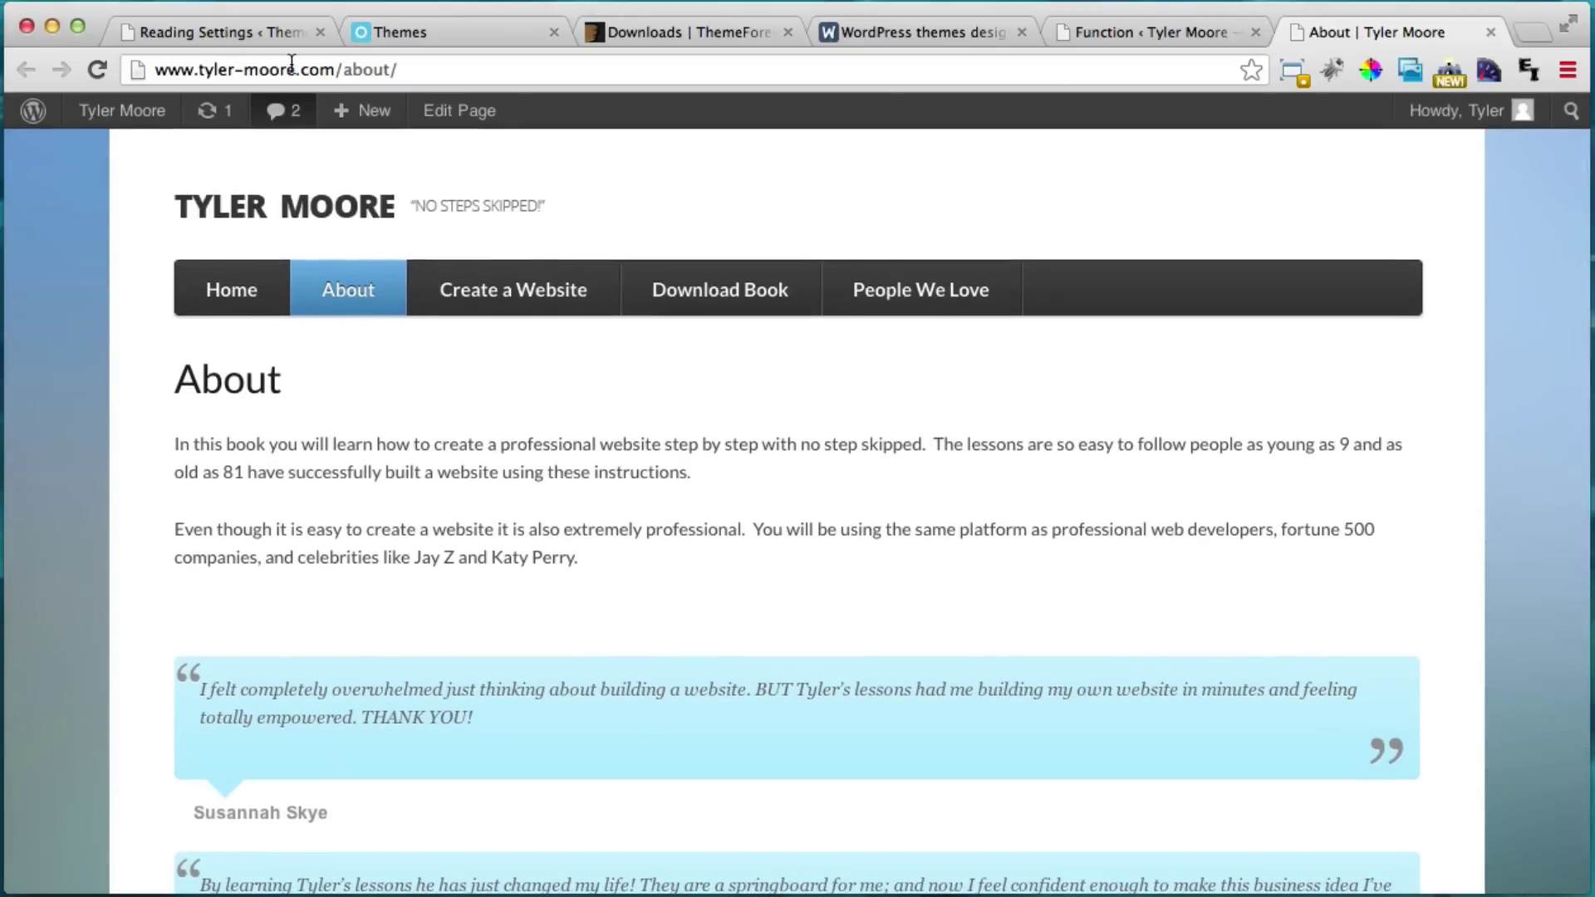
click(542, 307)
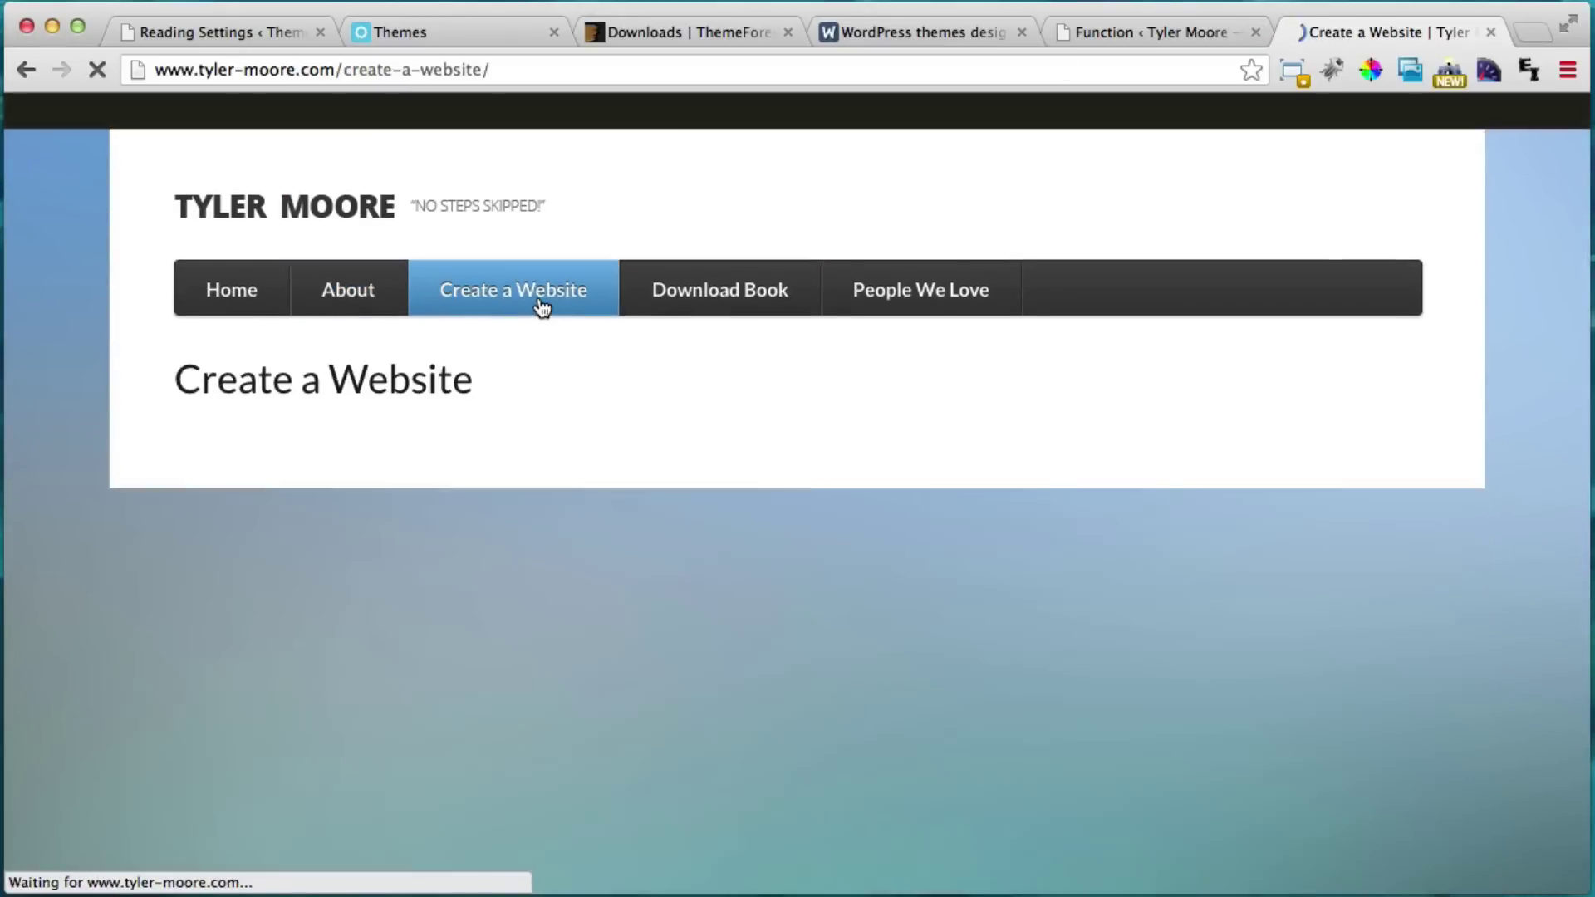
scroll(1011, 562, down, 10)
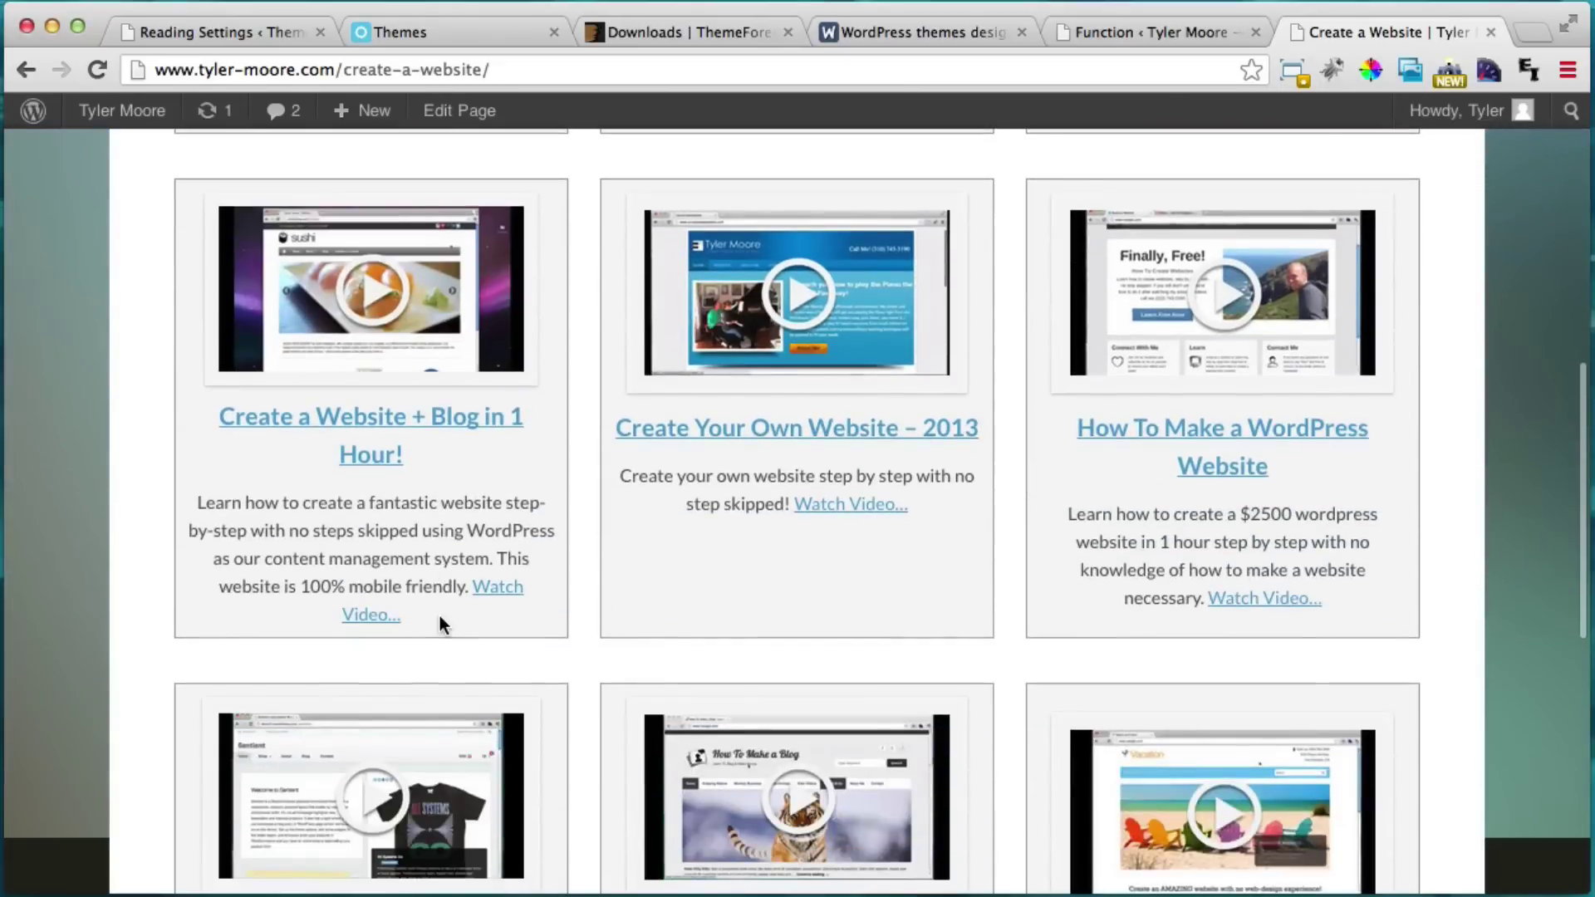
scroll(611, 591, up, 10)
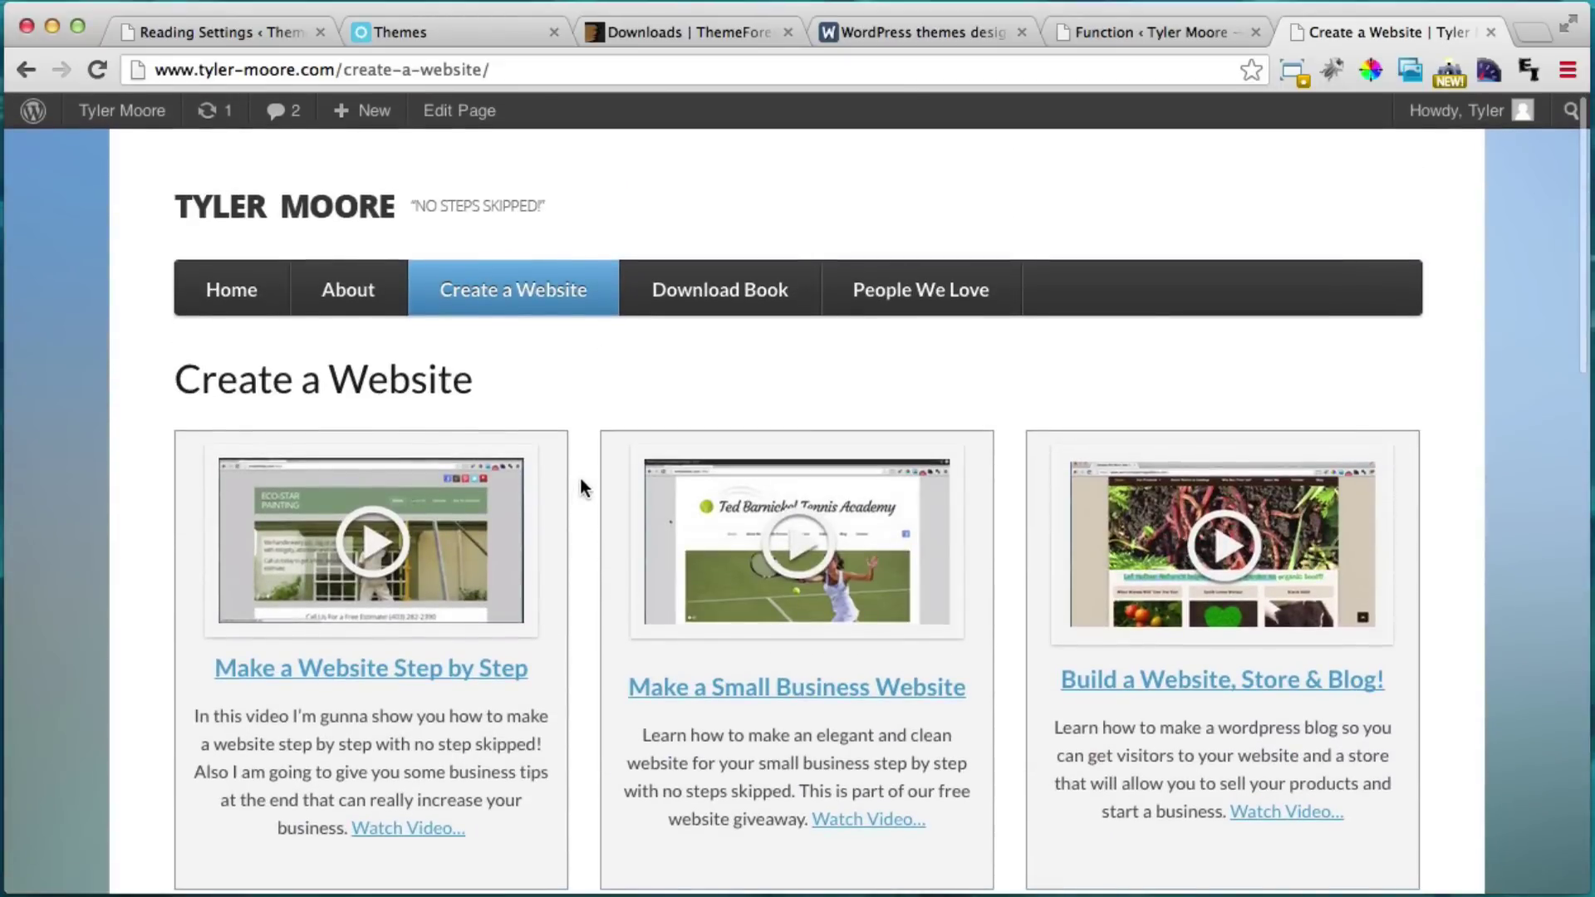